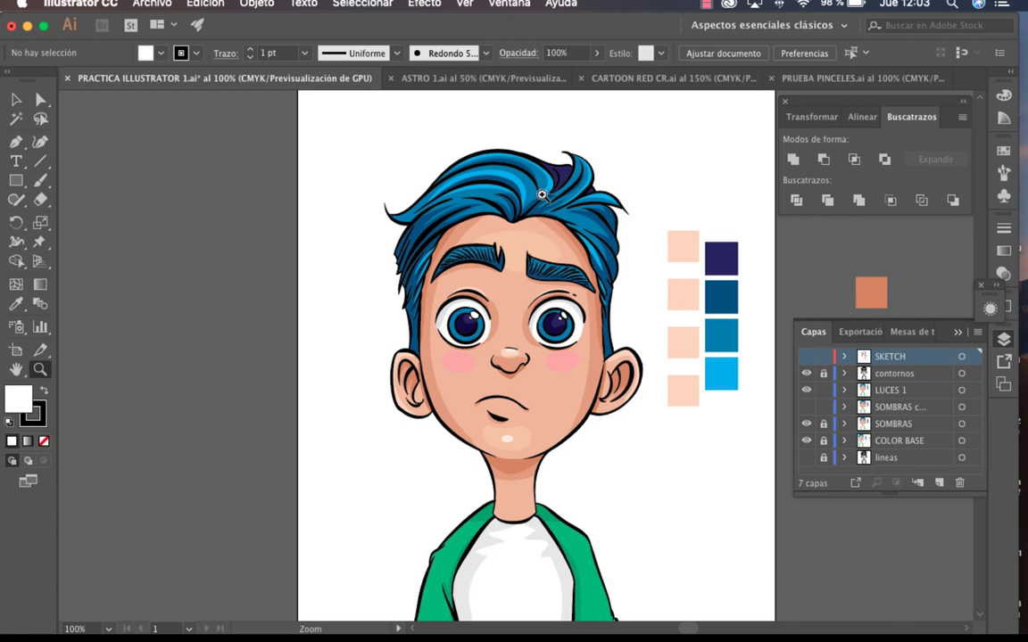
Look through the open illustrations ASTRO 1, CARTOON RED CR, PRUEBA PINCELES and PRACTICA ILLUSTRATOR 1, finishing on PRUEBA PINCELES.
{"action": "left_click", "coordinate": [481, 79]}
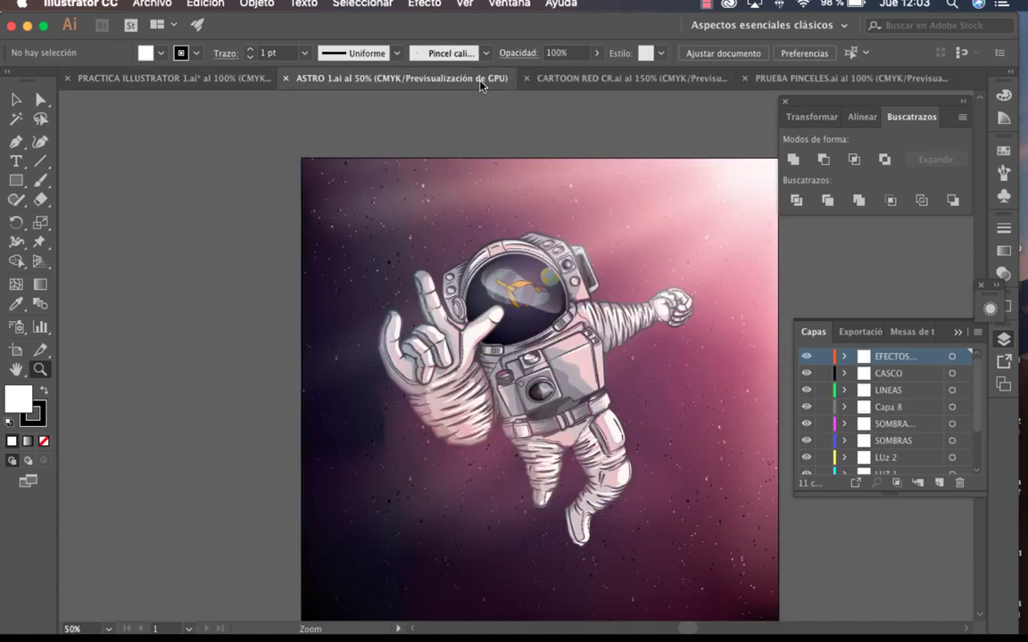
{"action": "left_click", "coordinate": [614, 79]}
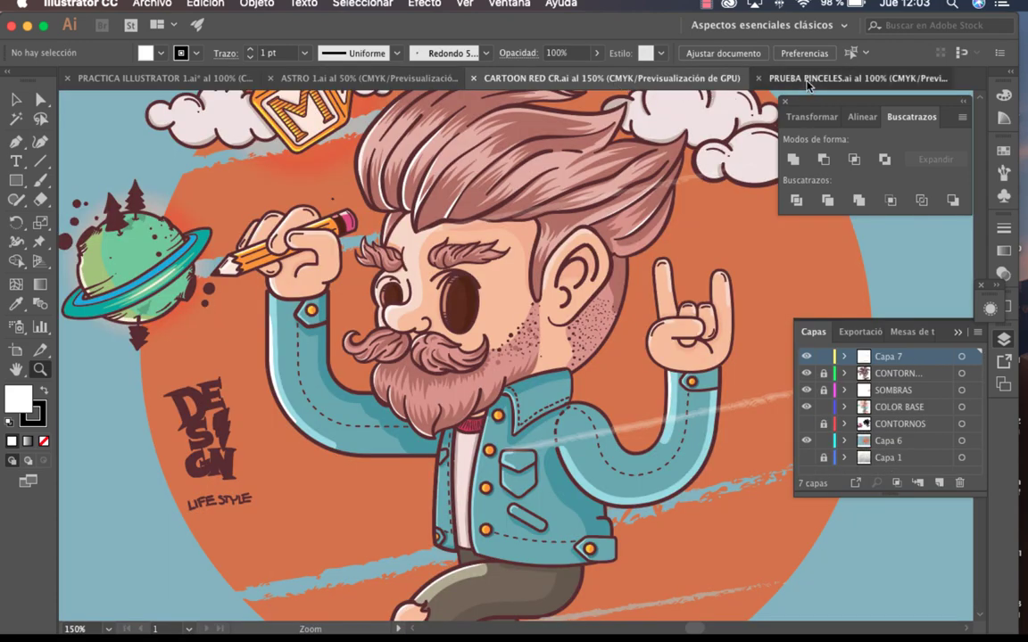
{"action": "left_click", "coordinate": [776, 78]}
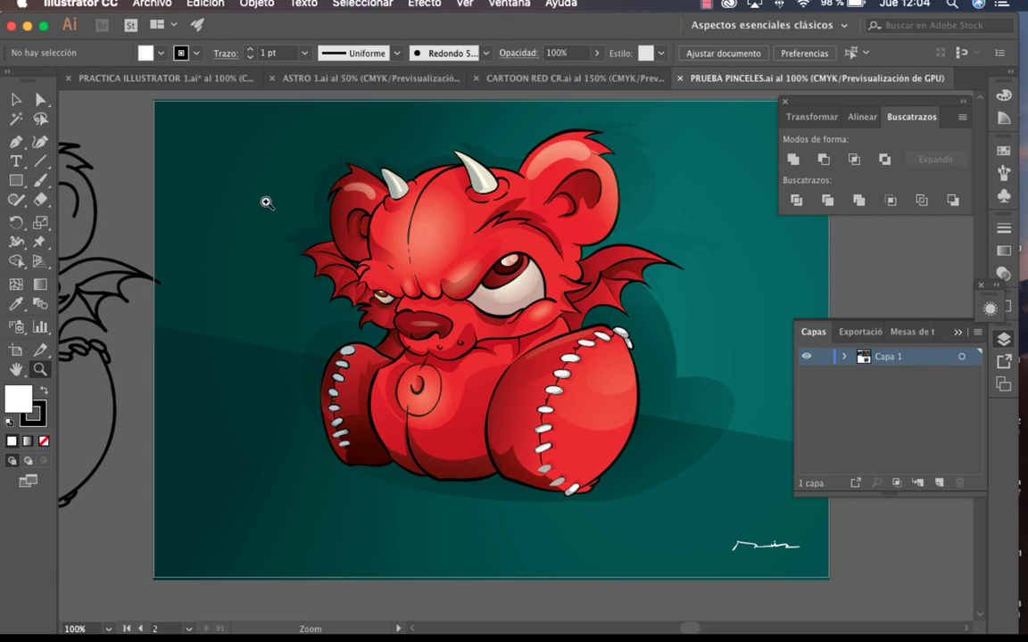
{"action": "left_click", "coordinate": [162, 80]}
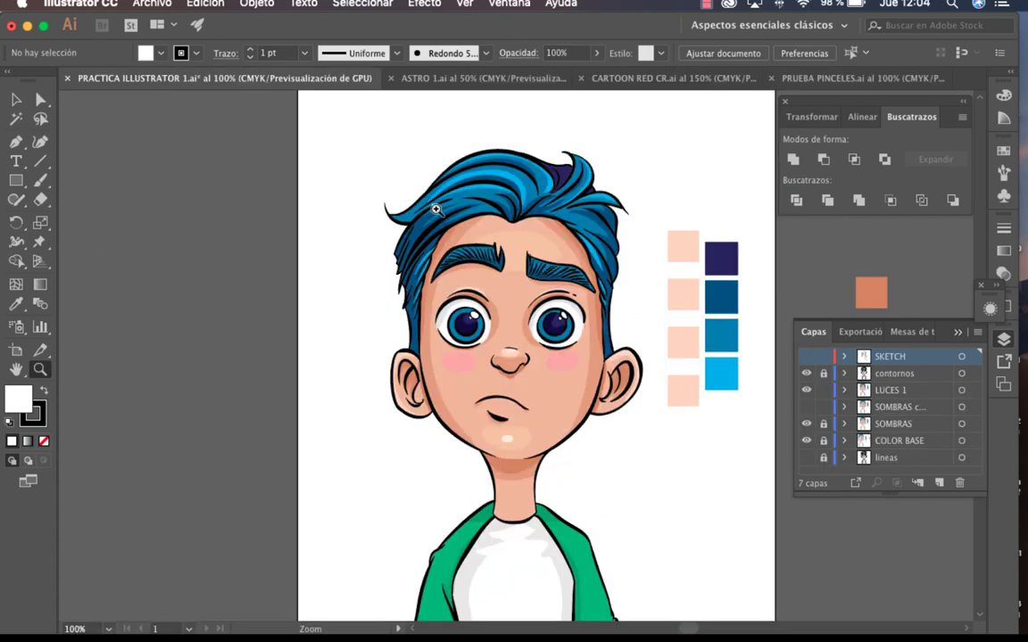
{"action": "left_click", "coordinate": [812, 79]}
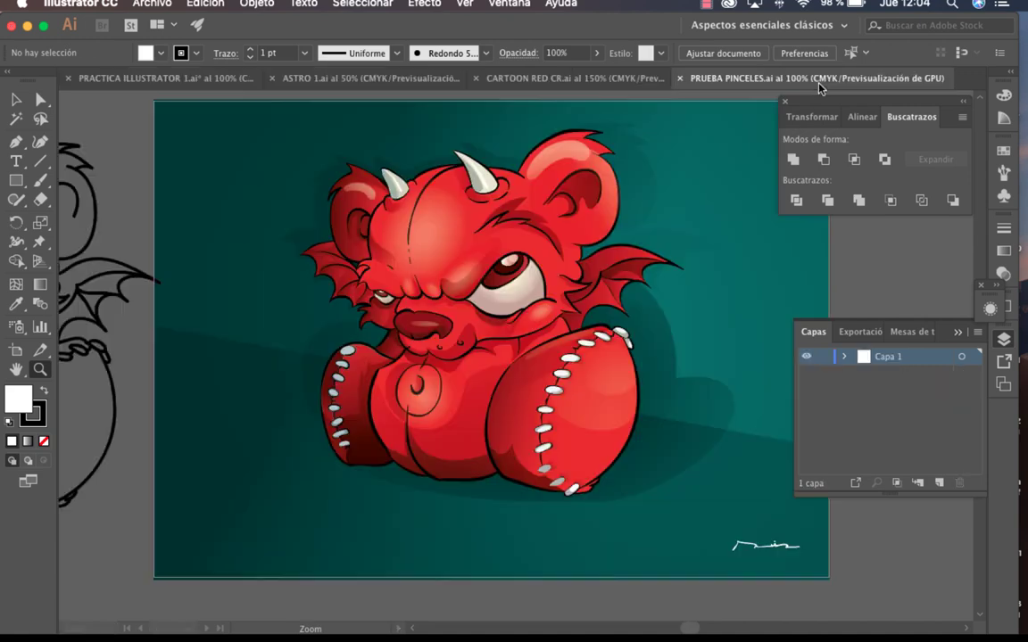
Compare the red bear artwork in outline view with its full-colour preview, finishing in the preview.
{"action": "left_click", "coordinate": [486, 313]}
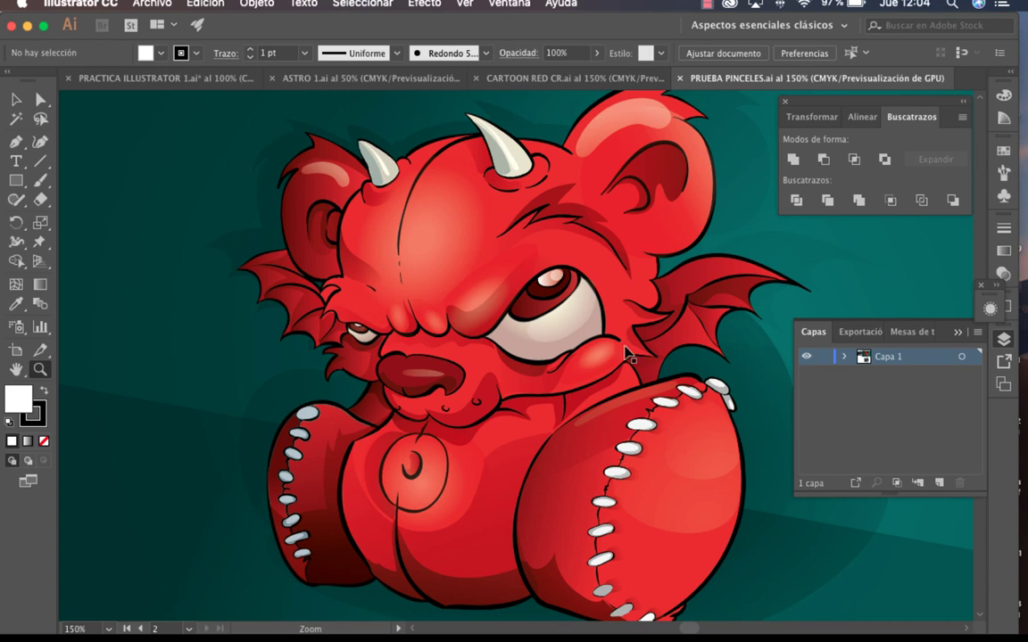
{"action": "key", "text": "super+y"}
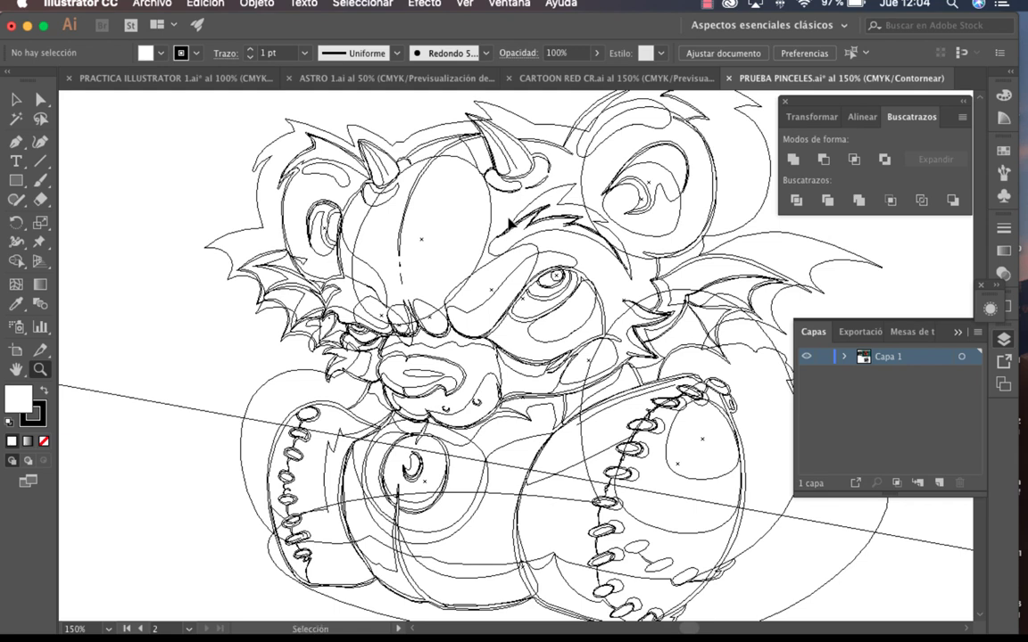
{"action": "key", "text": "super+y"}
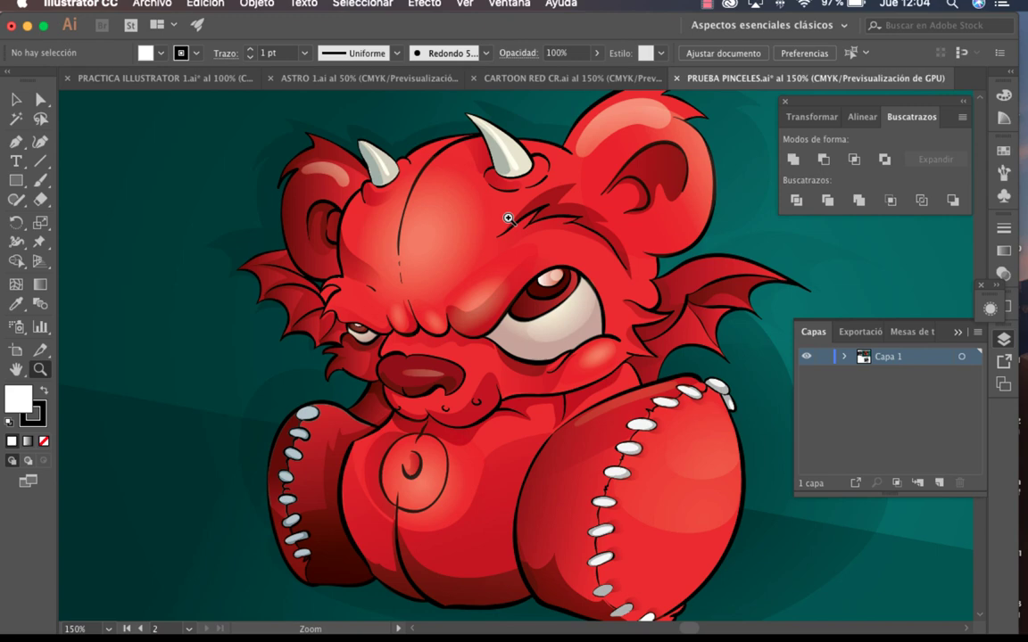
{"action": "key", "text": "super+y"}
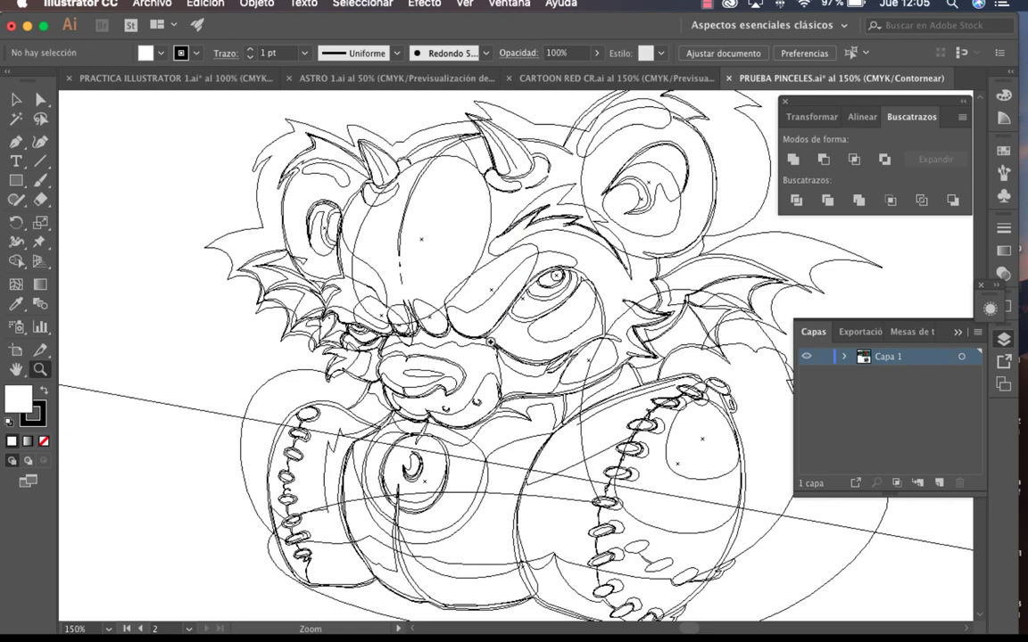
{"action": "key", "text": "super+y"}
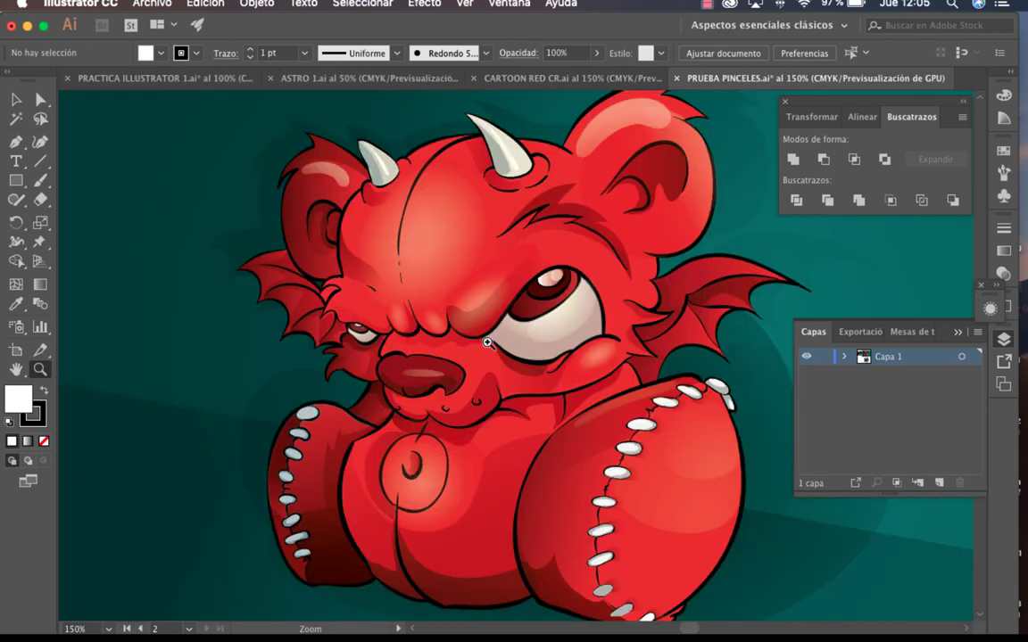
Examine the red bear's face, belly and stitched foot up close, finishing with the whole illustration at 100%.
{"action": "left_click", "coordinate": [460, 322]}
{"action": "scroll", "coordinate": [460, 322], "scroll_direction": "right", "scroll_amount": 3}
{"action": "scroll", "coordinate": [459, 322], "scroll_direction": "down", "scroll_amount": 2}
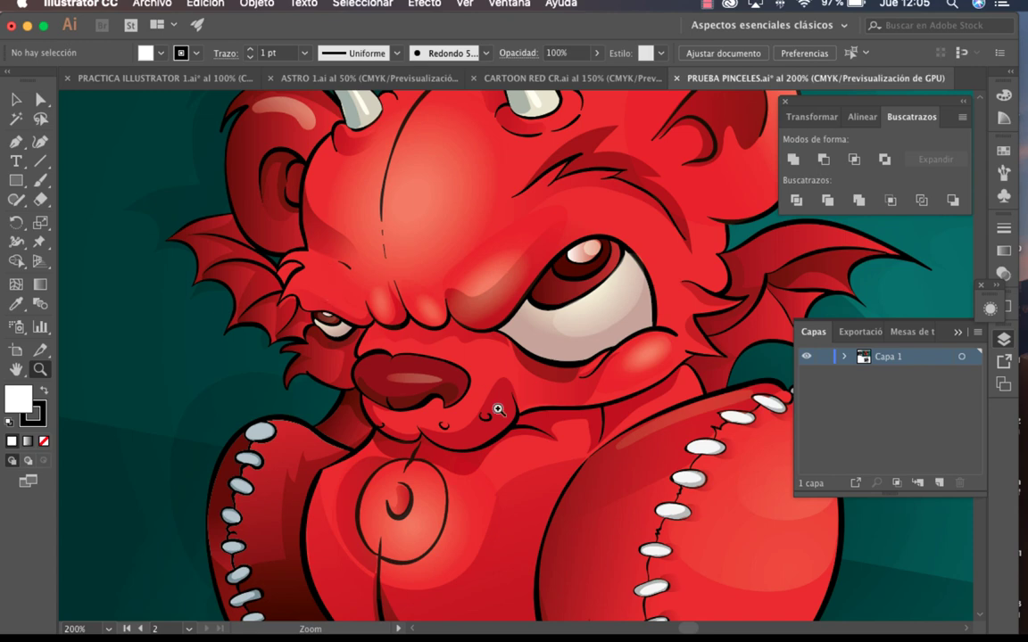
{"action": "left_click", "coordinate": [563, 518]}
{"action": "left_click_drag", "start_coordinate": [550, 517], "coordinate": [567, 502]}
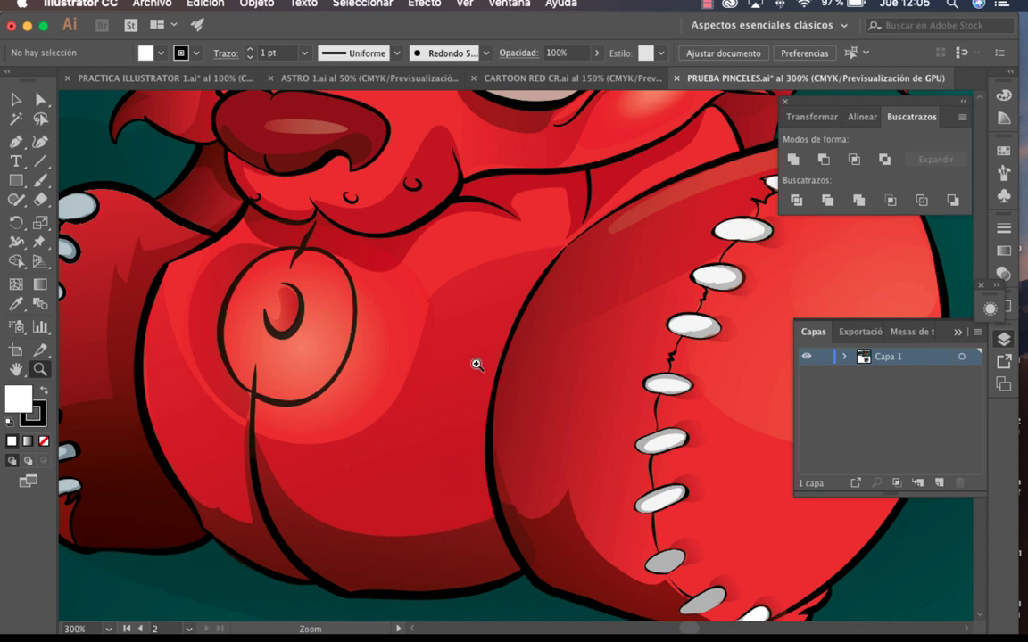
{"action": "left_click", "coordinate": [471, 287], "text": "alt"}
{"action": "left_click", "coordinate": [470, 287], "text": "alt"}
{"action": "left_click", "coordinate": [466, 321], "text": "alt"}
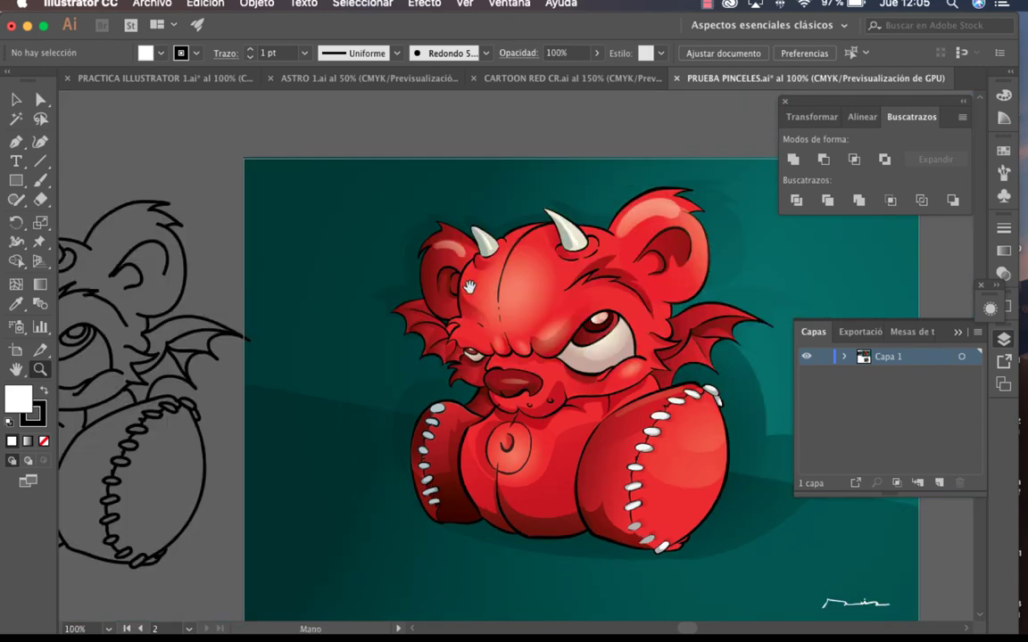
{"action": "left_click_drag", "start_coordinate": [482, 281], "coordinate": [413, 239]}
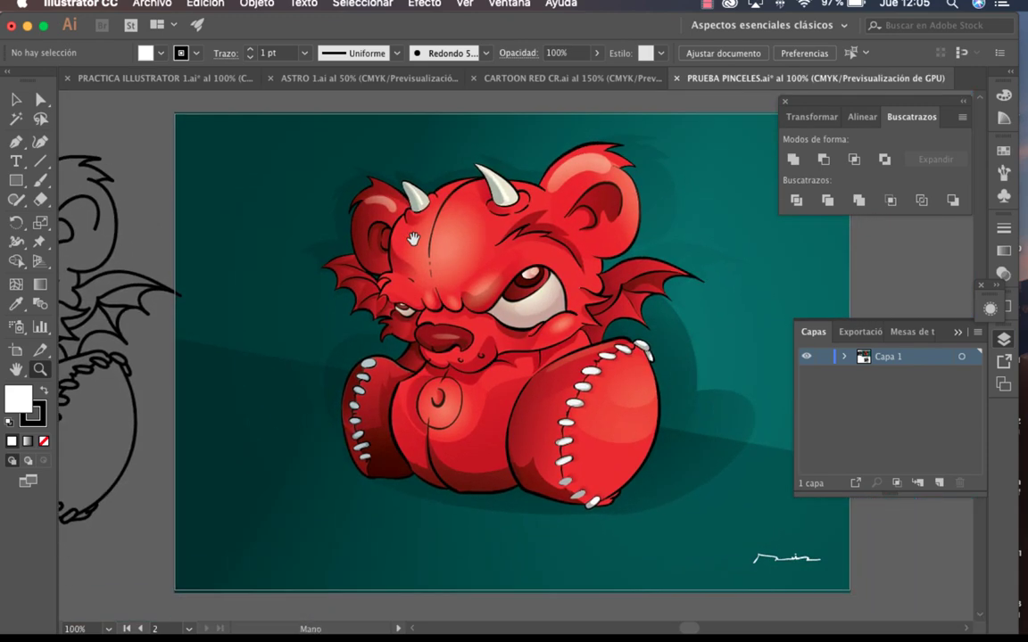
Switch to the CARTOON RED CR illustration and view the bearded character with its surrounding elements at 100%.
{"action": "left_click", "coordinate": [540, 72]}
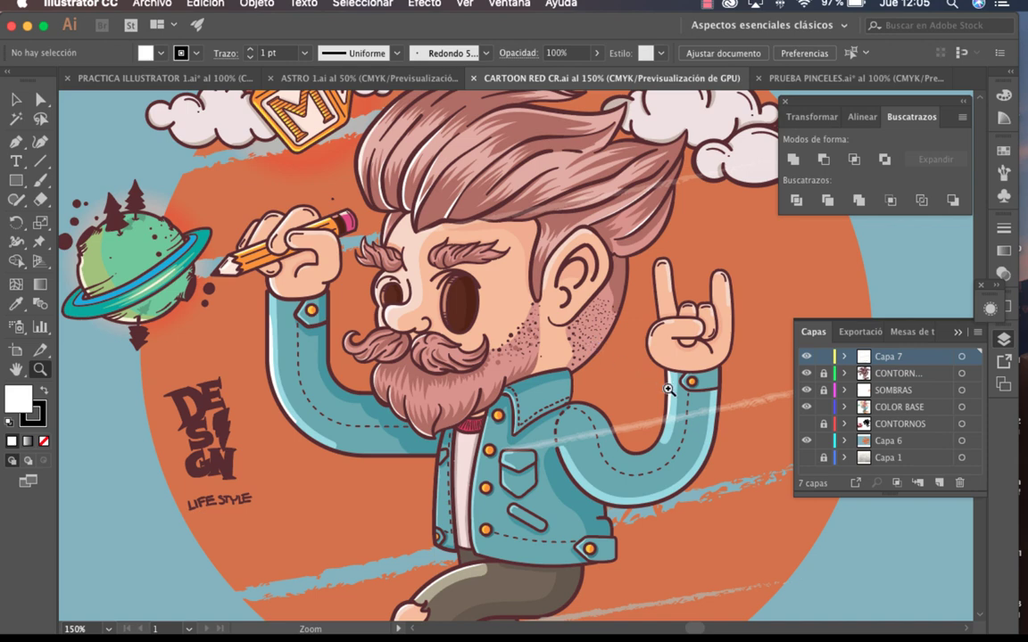
{"action": "left_click", "coordinate": [482, 296], "text": "alt"}
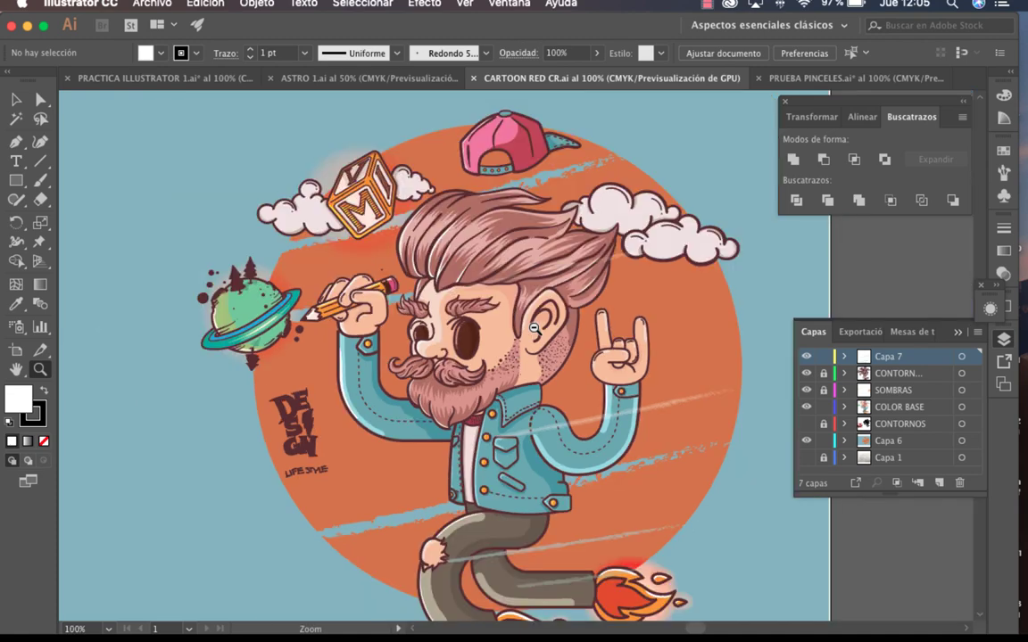
{"action": "left_click", "coordinate": [482, 296], "text": "alt"}
{"action": "left_click", "coordinate": [578, 395]}
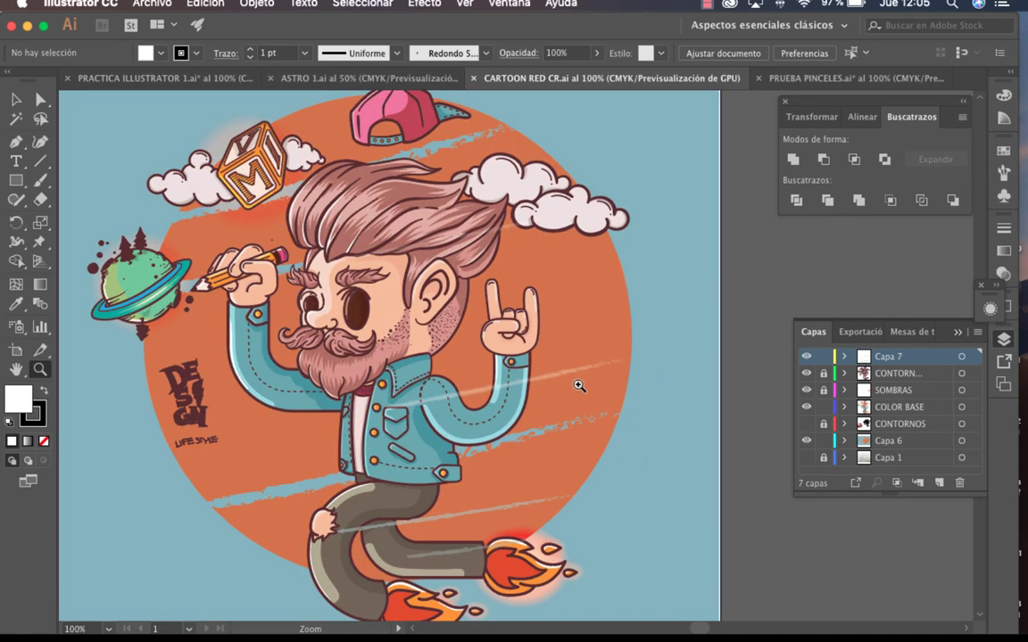
{"action": "key", "text": "space"}
{"action": "left_click_drag", "start_coordinate": [603, 381], "coordinate": [687, 367]}
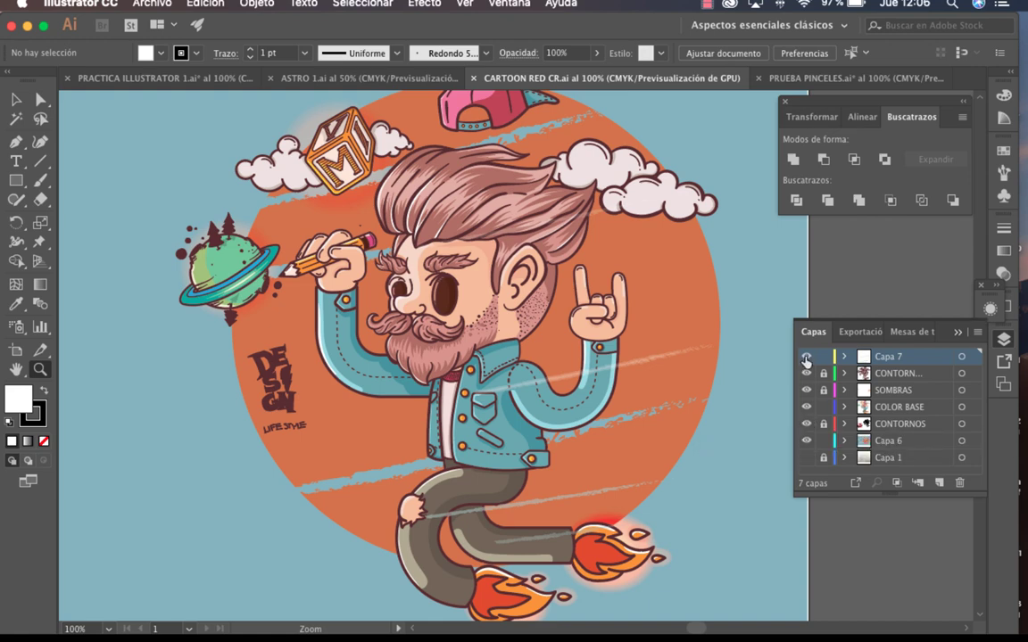
Hide every layer from Capa 7 down to Capa 6 and show only the pencil sketch layer Capa 1.
{"action": "left_click_drag", "start_coordinate": [807, 358], "coordinate": [807, 443]}
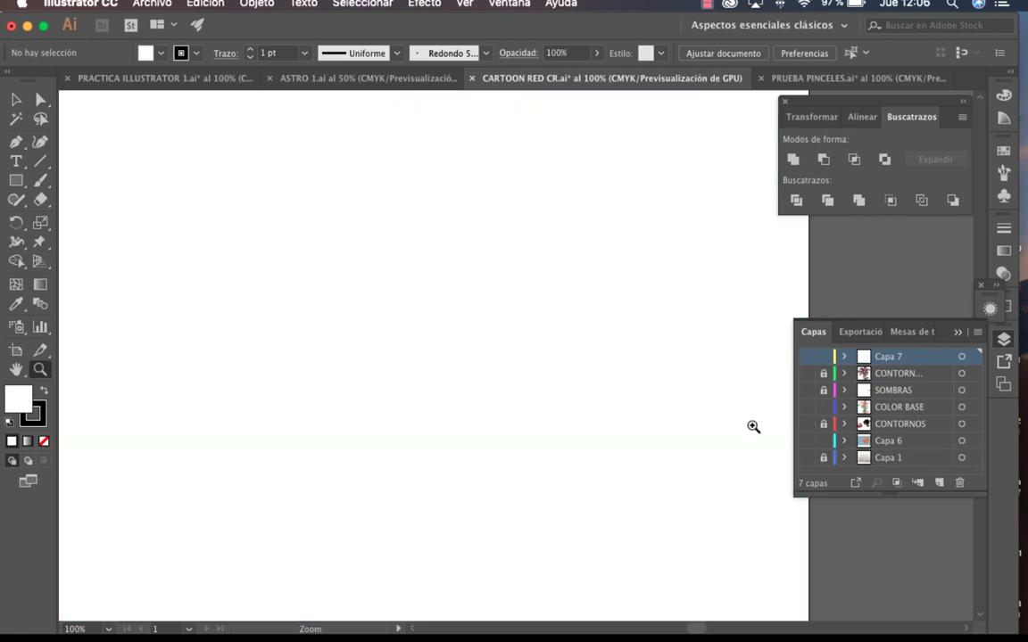
{"action": "left_click", "coordinate": [807, 458]}
Examine the pencil sketch up close, covering the character's face, hair, hands, jacket and the floating objects.
{"action": "left_click", "coordinate": [394, 345]}
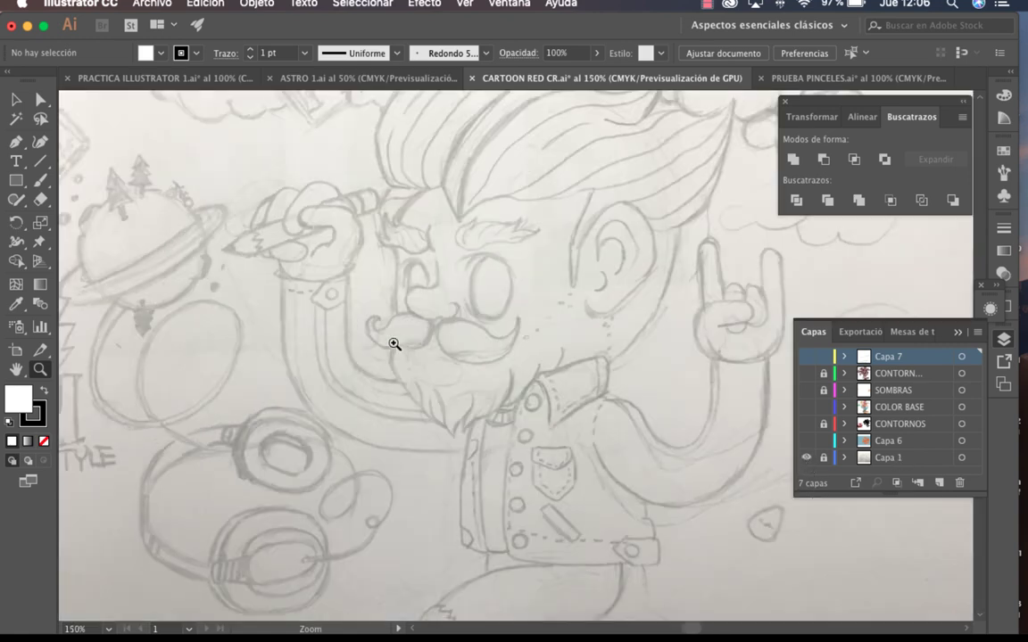
{"action": "left_click_drag", "start_coordinate": [487, 335], "coordinate": [499, 413]}
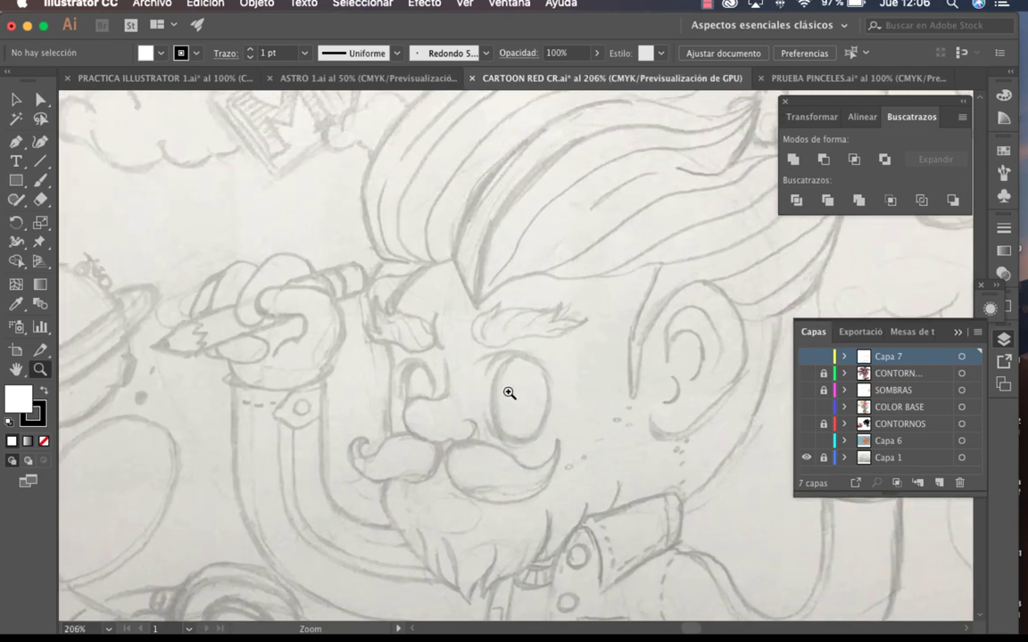
{"action": "left_click", "coordinate": [520, 401], "text": "alt"}
{"action": "left_click", "coordinate": [520, 402], "text": "alt"}
{"action": "left_click_drag", "start_coordinate": [518, 399], "coordinate": [621, 442]}
{"action": "left_click", "coordinate": [464, 348]}
{"action": "left_click", "coordinate": [487, 349]}
{"action": "left_click_drag", "start_coordinate": [620, 360], "coordinate": [527, 498]}
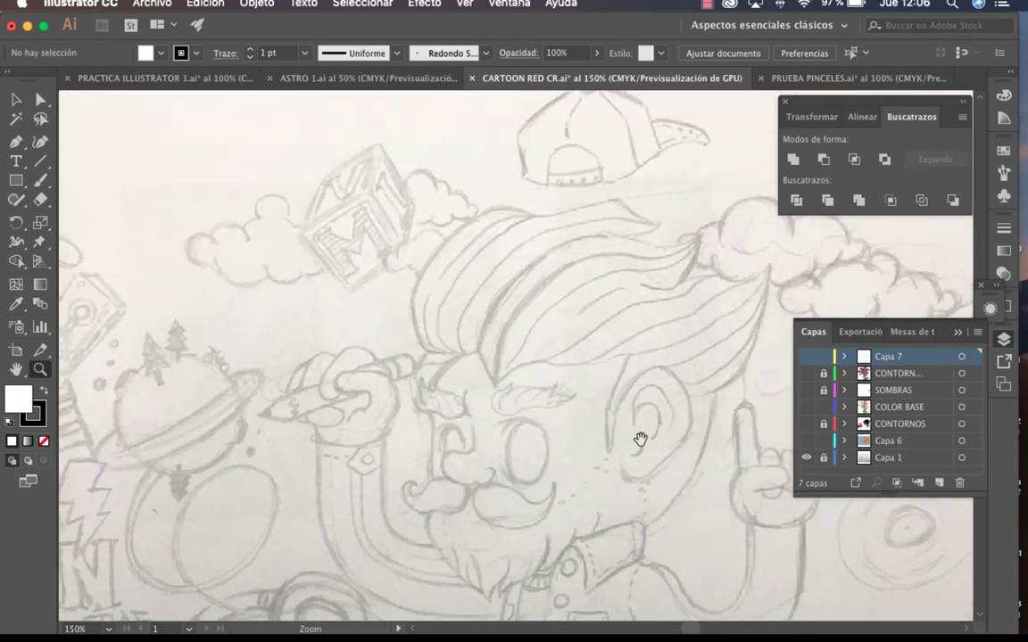
{"action": "left_click_drag", "start_coordinate": [638, 441], "coordinate": [503, 315]}
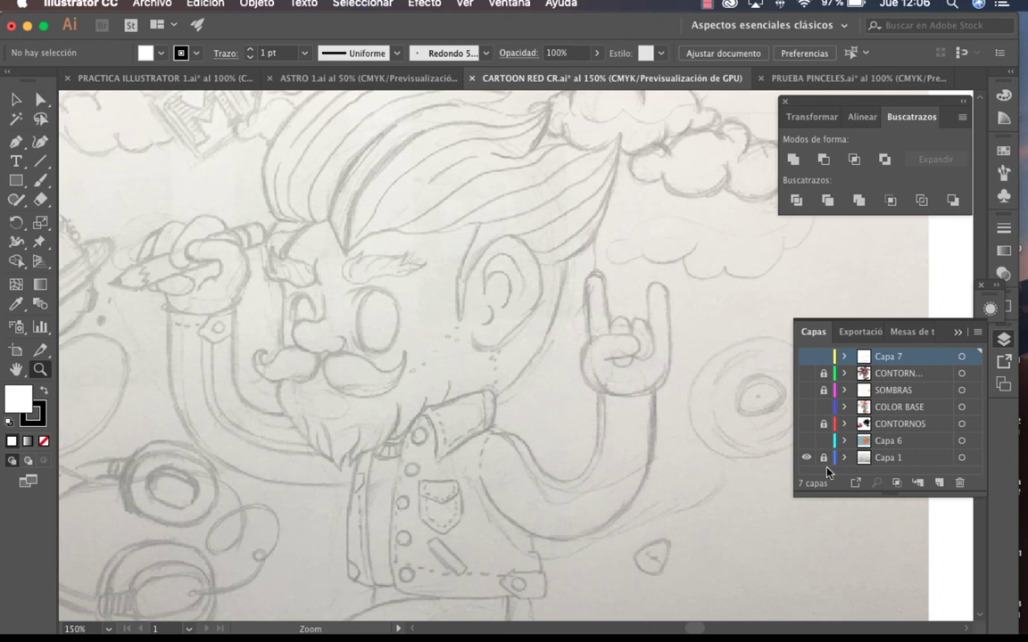
{"action": "left_click_drag", "start_coordinate": [482, 366], "coordinate": [599, 369]}
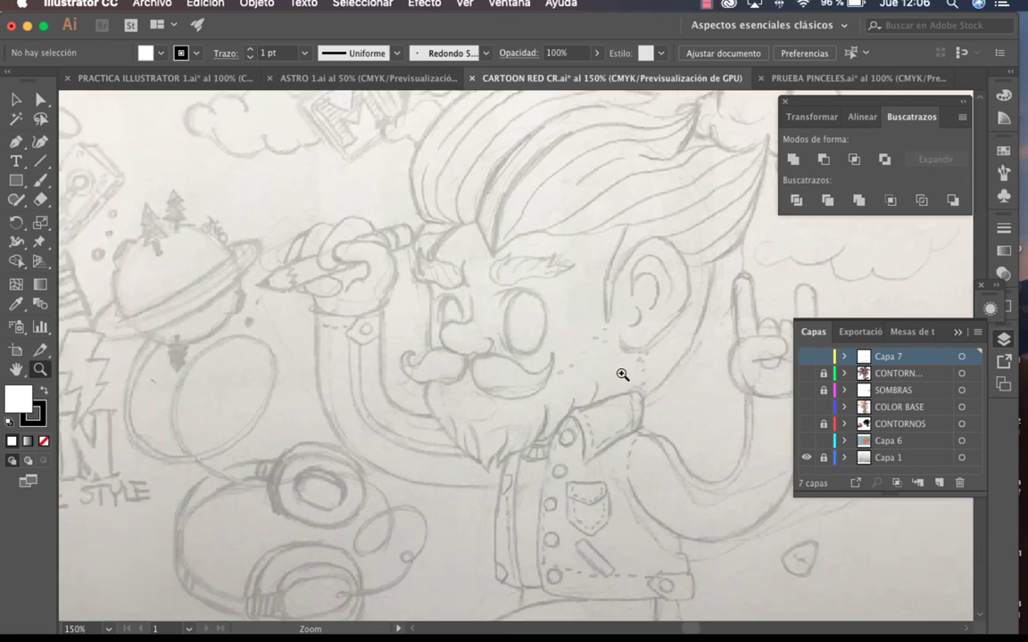
{"action": "left_click", "coordinate": [806, 441]}
{"action": "left_click", "coordinate": [806, 440]}
{"action": "left_click", "coordinate": [806, 425]}
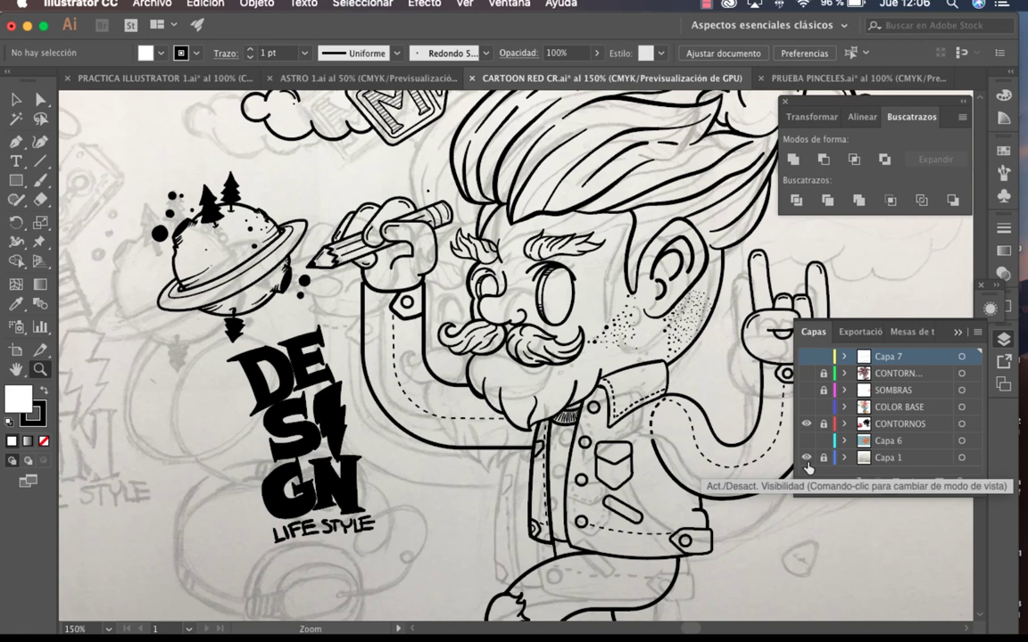
{"action": "left_click", "coordinate": [806, 424]}
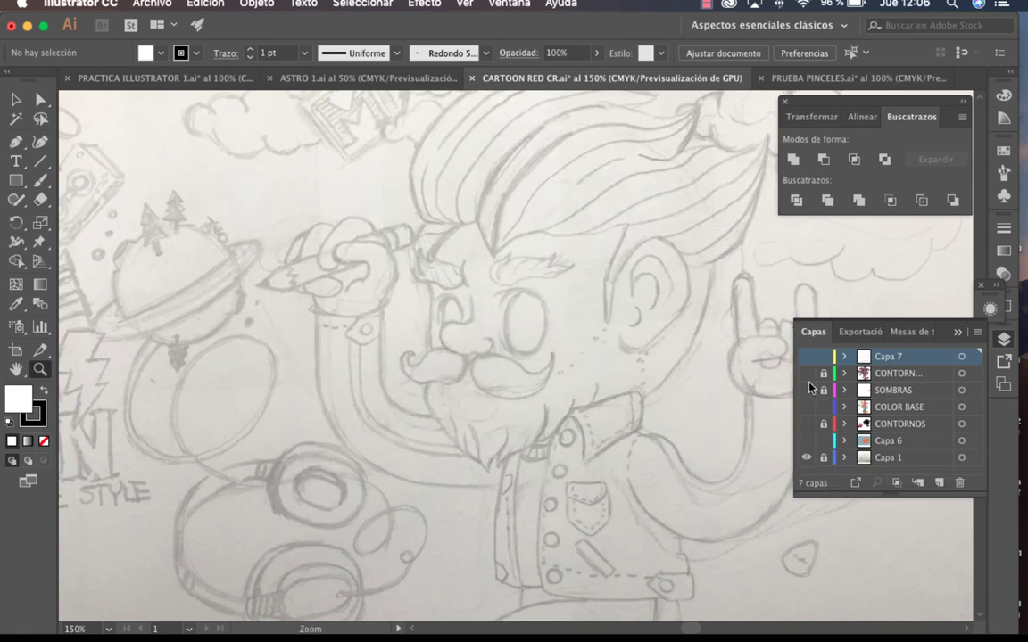
{"action": "left_click", "coordinate": [808, 382]}
{"action": "left_click", "coordinate": [810, 383]}
Show the black line art layer CONTORNOS and hide the sketch layer Capa 1.
{"action": "left_click", "coordinate": [808, 425]}
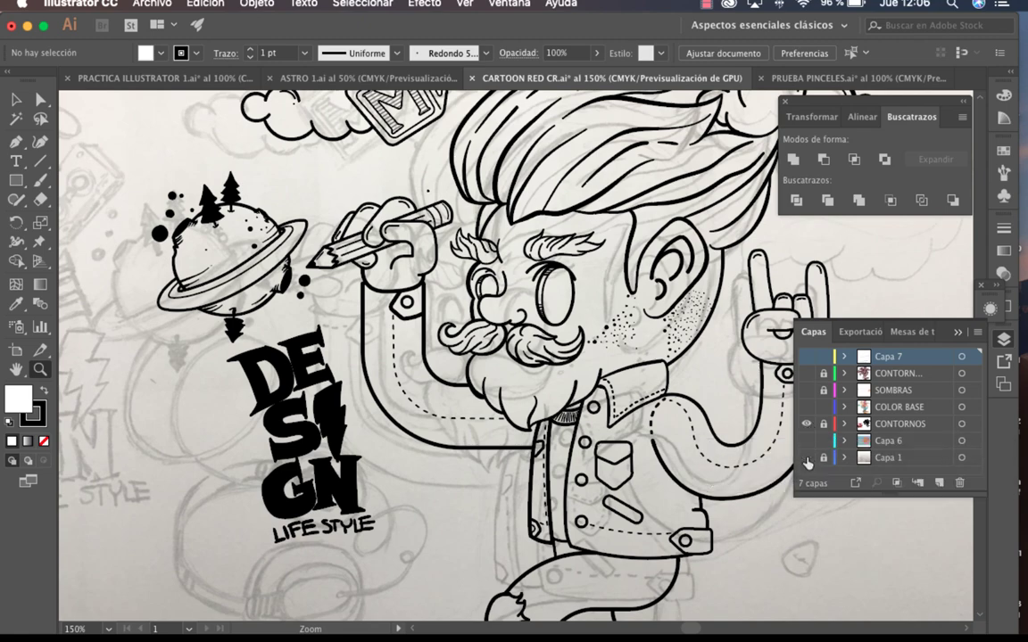
{"action": "left_click", "coordinate": [807, 459]}
{"action": "scroll", "coordinate": [559, 417], "scroll_direction": "up", "scroll_amount": 3}
{"action": "scroll", "coordinate": [560, 417], "scroll_direction": "right", "scroll_amount": 3}
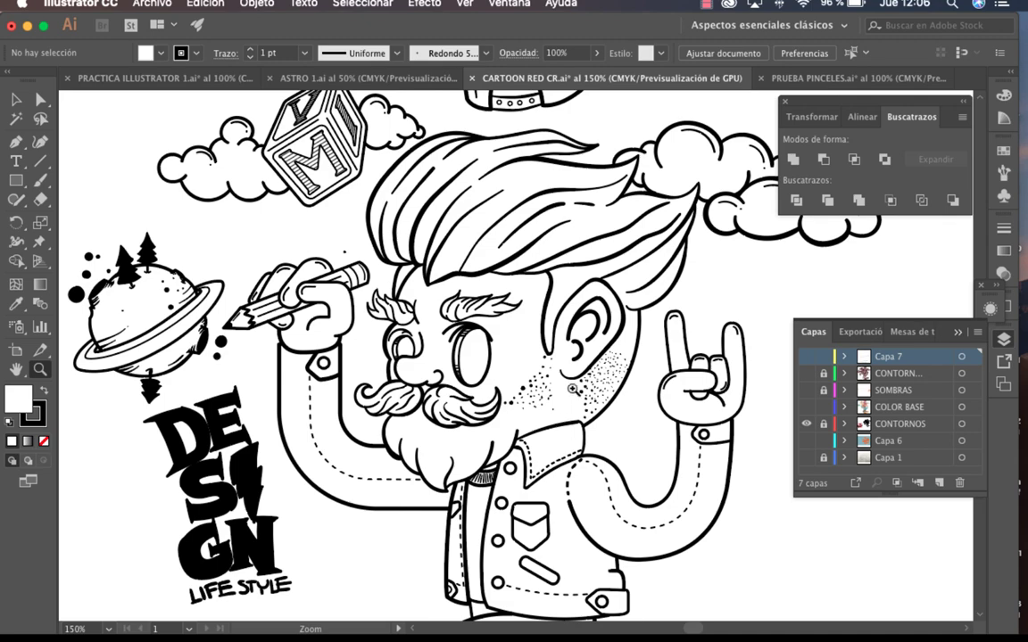
{"action": "scroll", "coordinate": [576, 386], "scroll_direction": "left", "scroll_amount": 3}
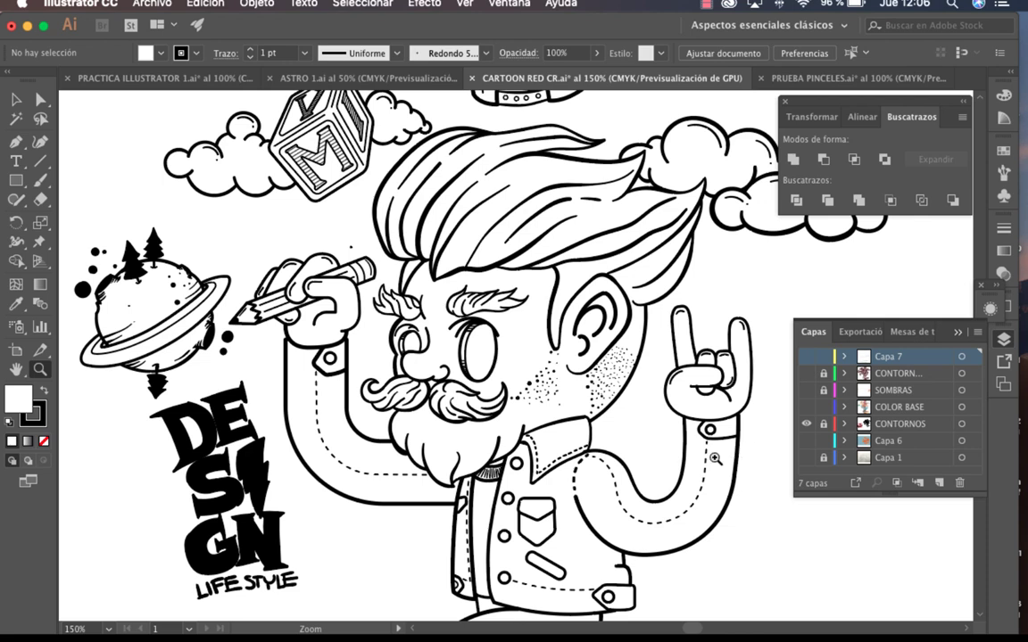
Show the COLOR BASE layer, hide CONTORNOS, and examine the base colours of the character's head, hands and jacket.
{"action": "left_click", "coordinate": [806, 408]}
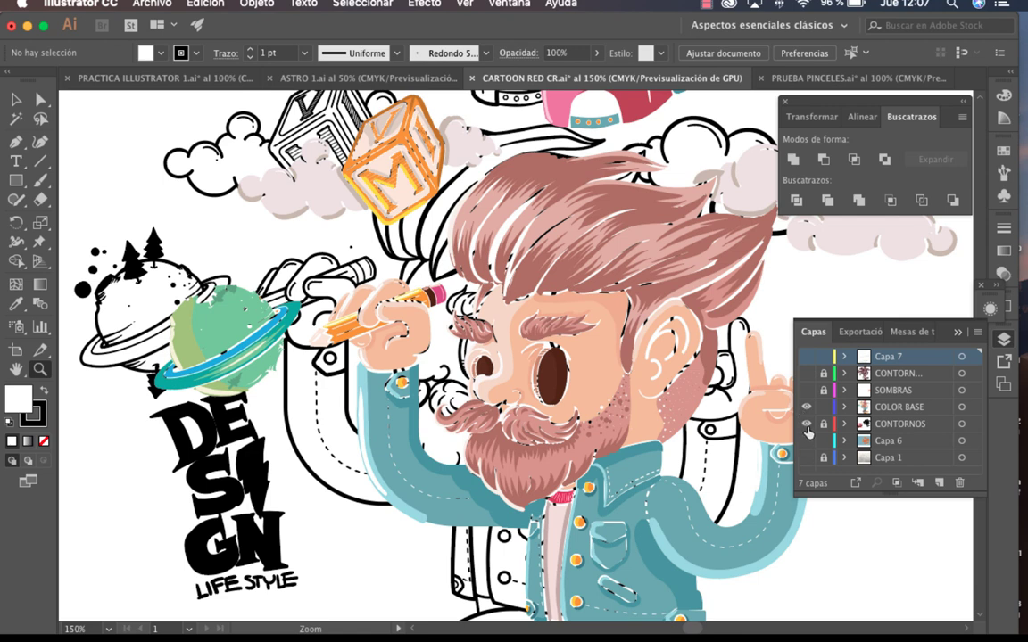
{"action": "left_click", "coordinate": [805, 426]}
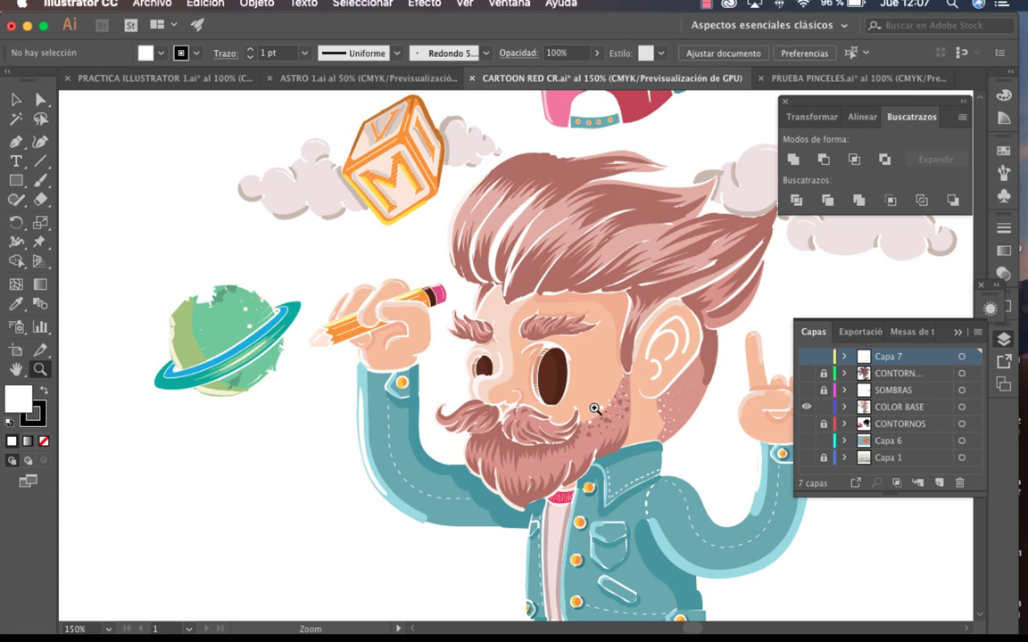
{"action": "left_click", "coordinate": [637, 351]}
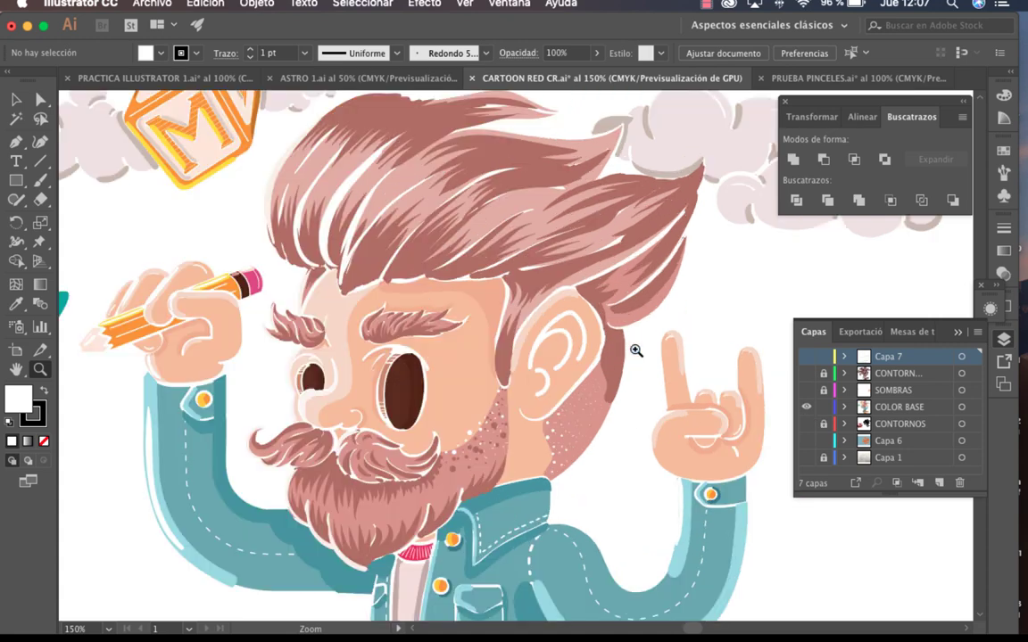
{"action": "left_click", "coordinate": [544, 357]}
{"action": "scroll", "coordinate": [622, 374], "scroll_direction": "down", "scroll_amount": 3}
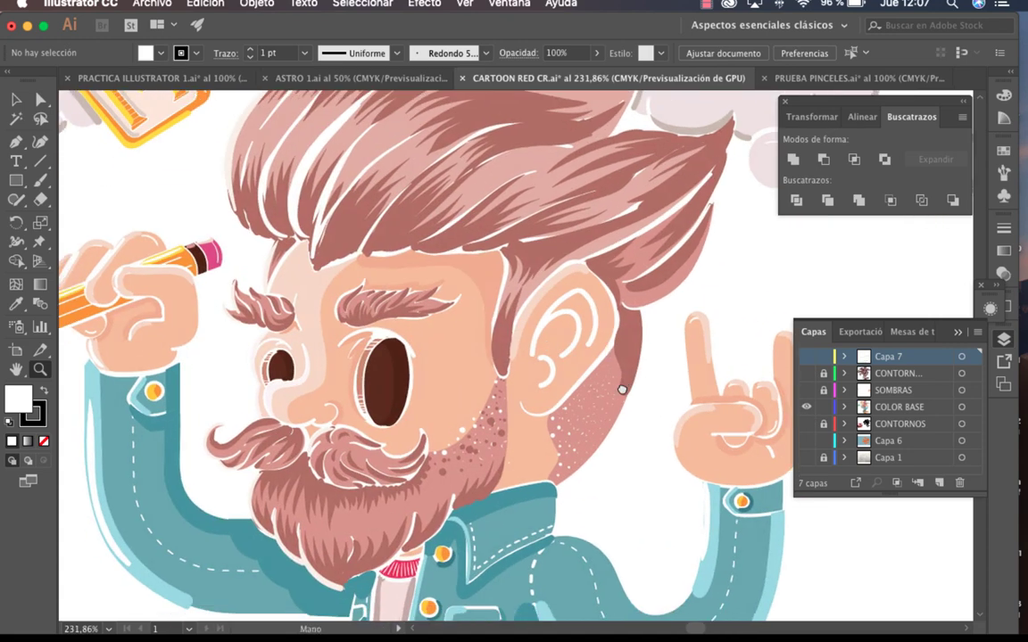
{"action": "key", "text": "ctrl+minus"}
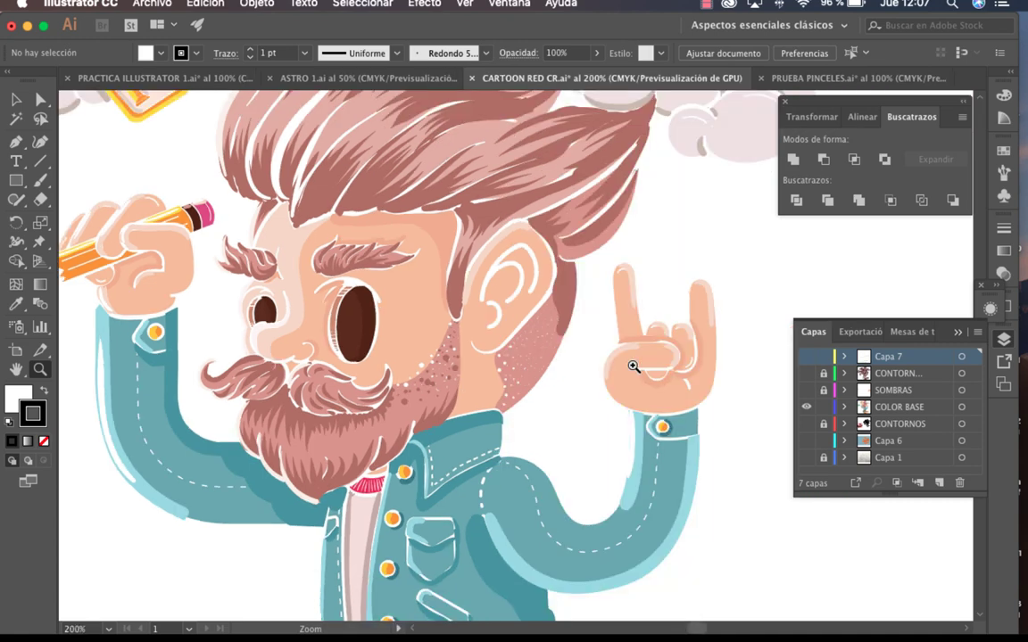
{"action": "left_click_drag", "start_coordinate": [674, 385], "coordinate": [723, 385]}
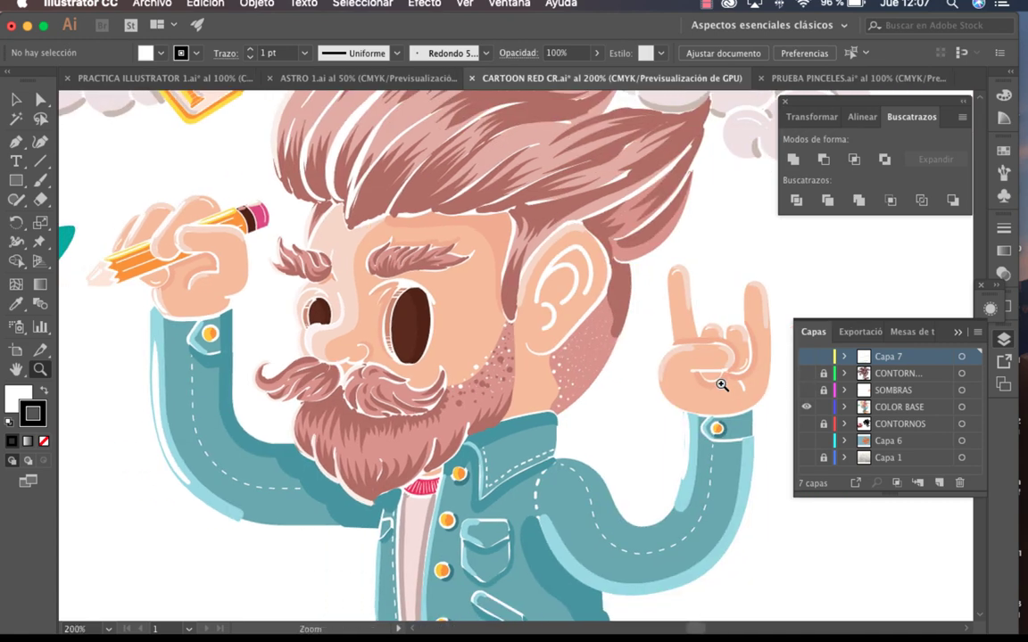
Show the brown outline layer above SOMBRAS together with the SOMBRAS layer over the base colours, and view the whole character.
{"action": "left_click", "coordinate": [806, 374]}
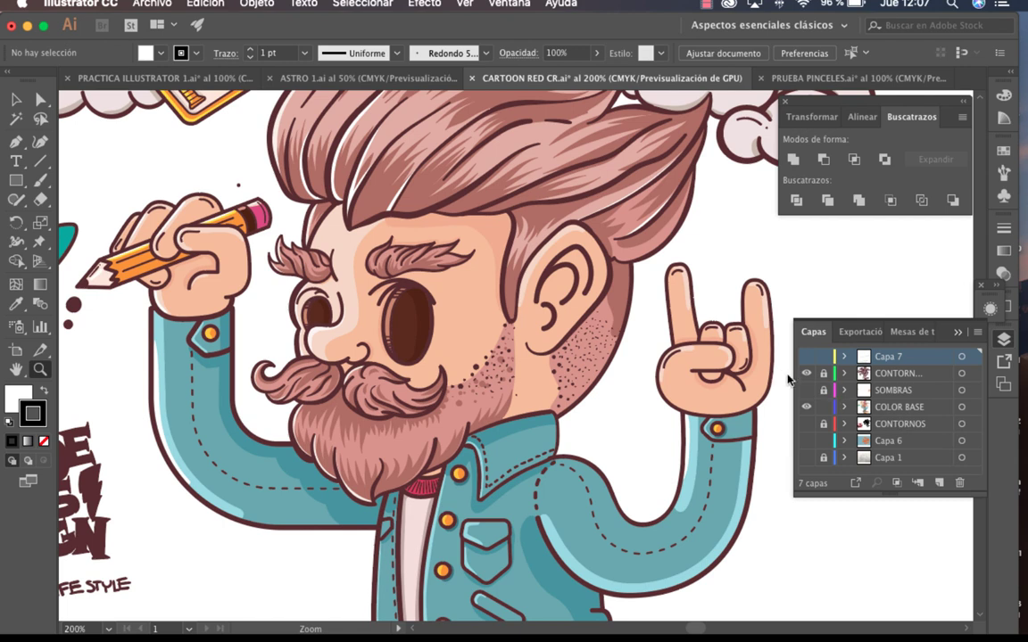
{"action": "left_click", "coordinate": [822, 406]}
{"action": "left_click", "coordinate": [806, 390]}
{"action": "left_click", "coordinate": [806, 407]}
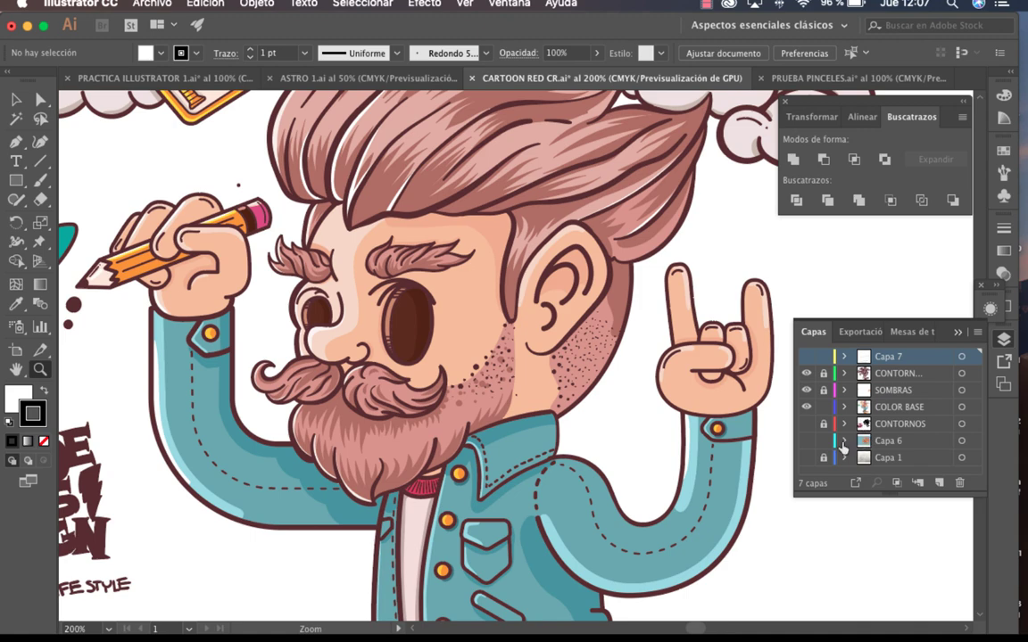
{"action": "left_click", "coordinate": [589, 413], "text": "alt"}
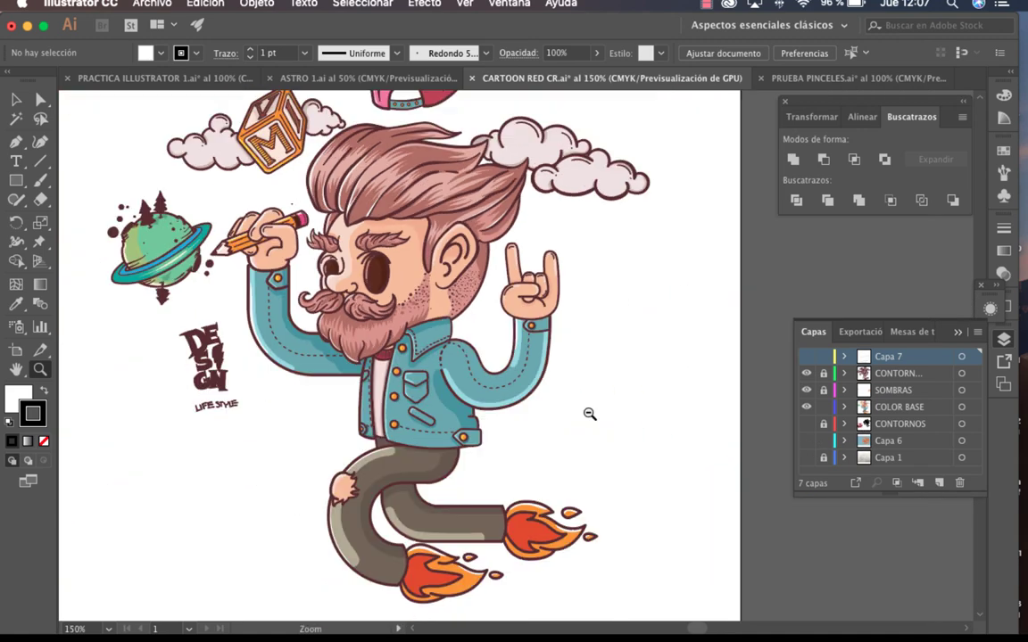
{"action": "left_click", "coordinate": [589, 413], "text": "alt"}
{"action": "left_click", "coordinate": [589, 413], "text": "alt"}
{"action": "left_click", "coordinate": [720, 486]}
{"action": "scroll", "coordinate": [740, 505], "scroll_direction": "left", "scroll_amount": 2}
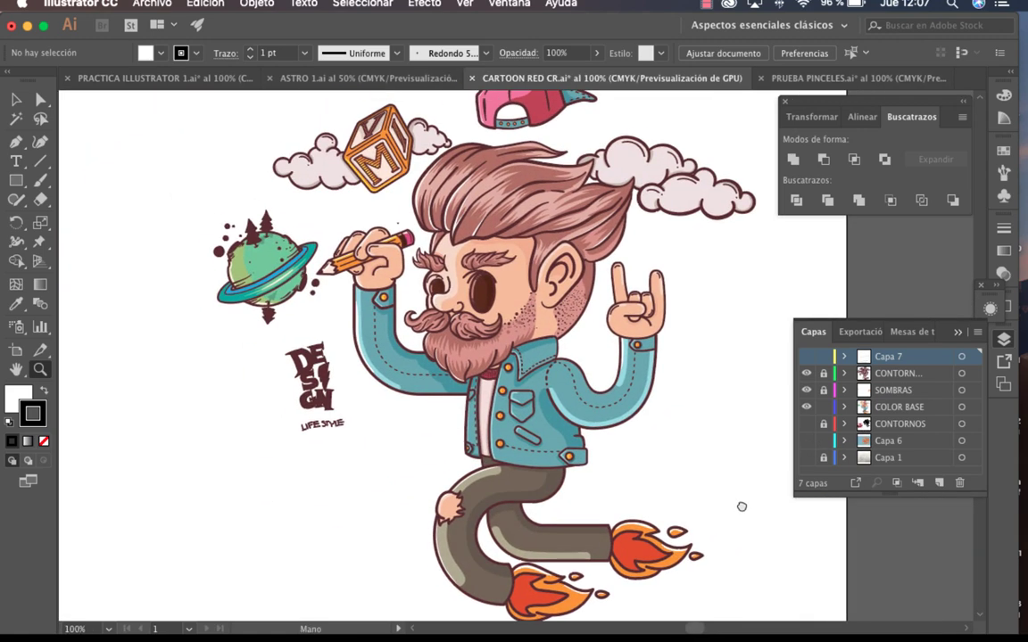
{"action": "scroll", "coordinate": [741, 505], "scroll_direction": "up", "scroll_amount": 1}
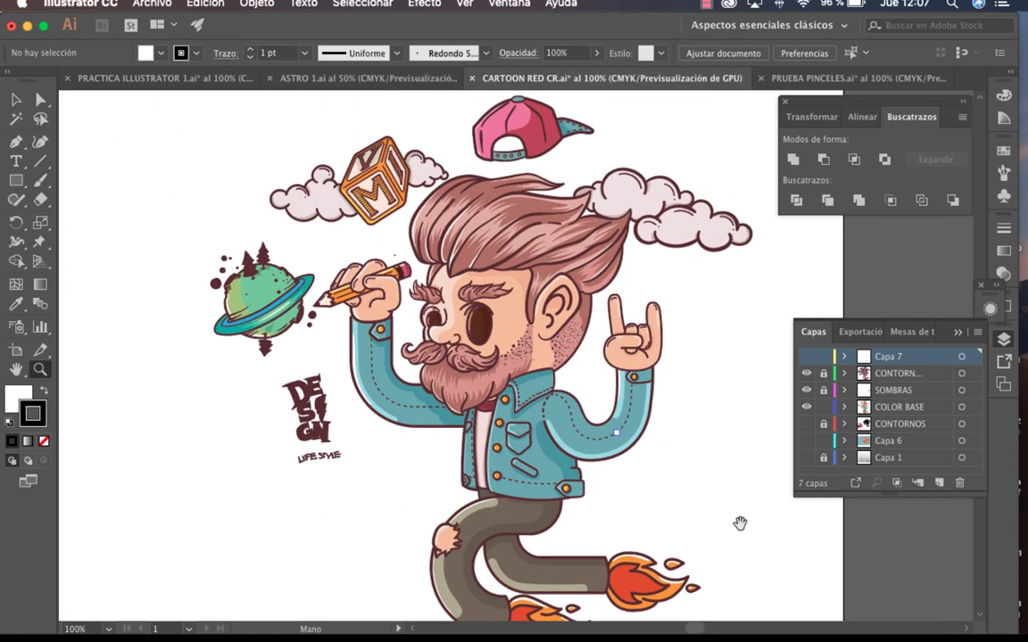
Hide the outline, SOMBRAS and COLOR BASE layers and show only the background layer Capa 6.
{"action": "left_click", "coordinate": [807, 447]}
{"action": "left_click", "coordinate": [807, 446]}
{"action": "left_click_drag", "start_coordinate": [808, 373], "coordinate": [809, 446]}
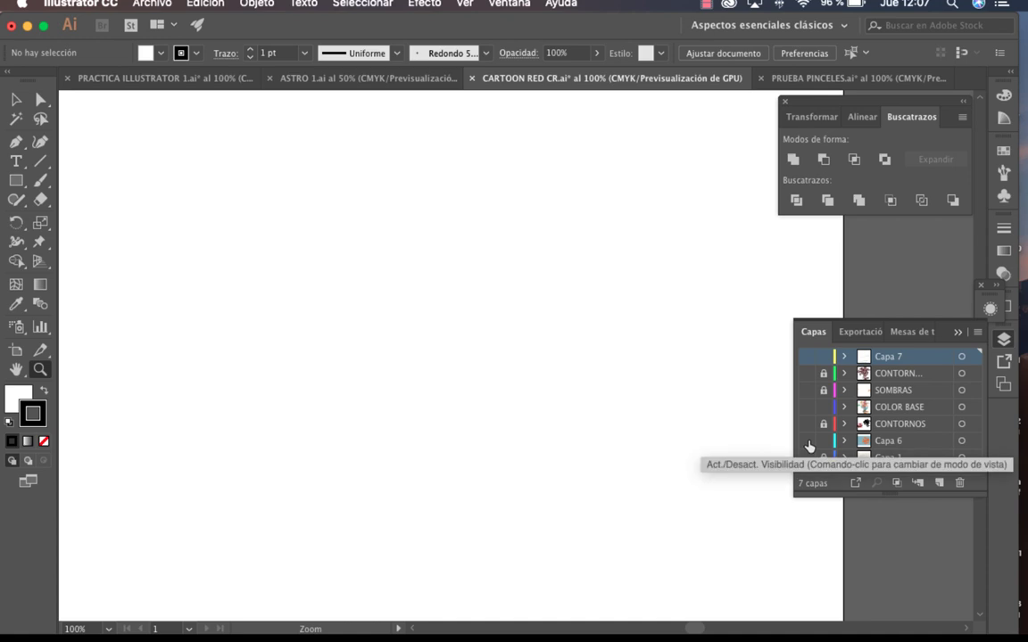
{"action": "left_click", "coordinate": [808, 441]}
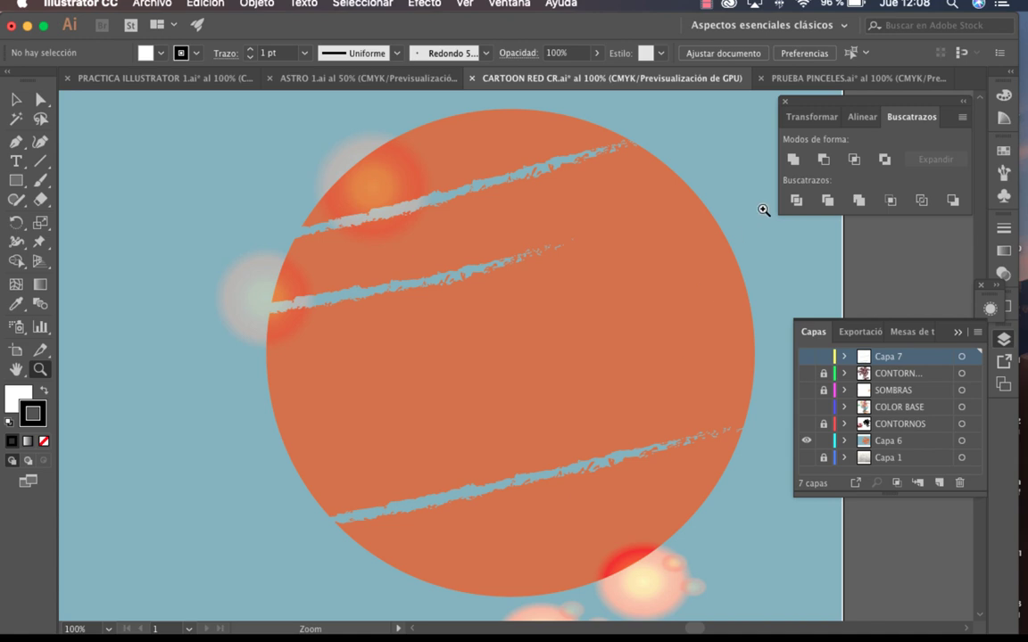
Show the brown outline, SOMBRAS and COLOR BASE layers again over the Capa 6 background.
{"action": "left_click", "coordinate": [807, 373]}
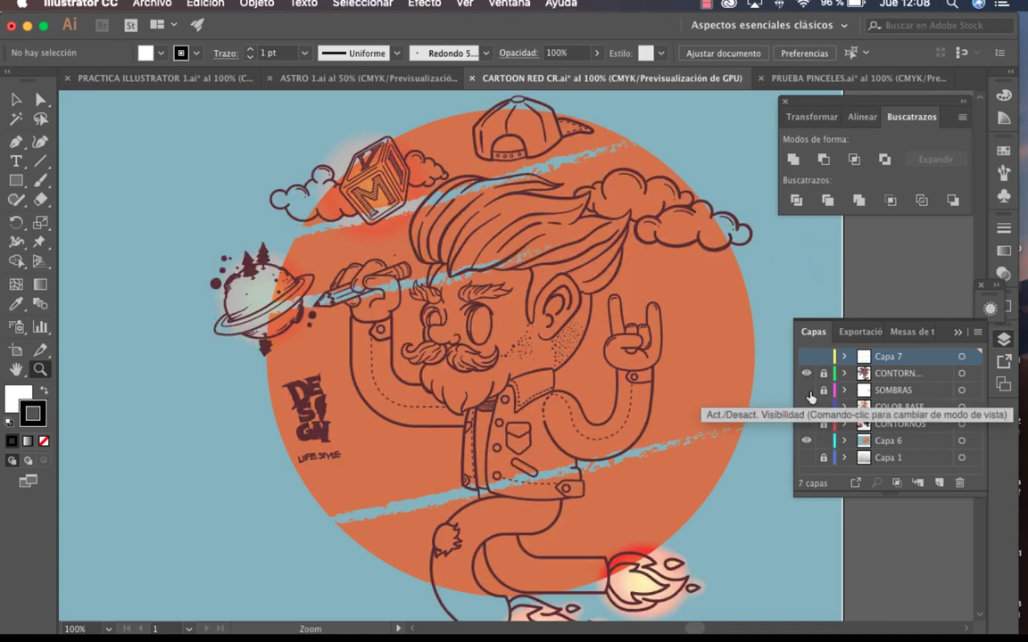
{"action": "left_click", "coordinate": [807, 391]}
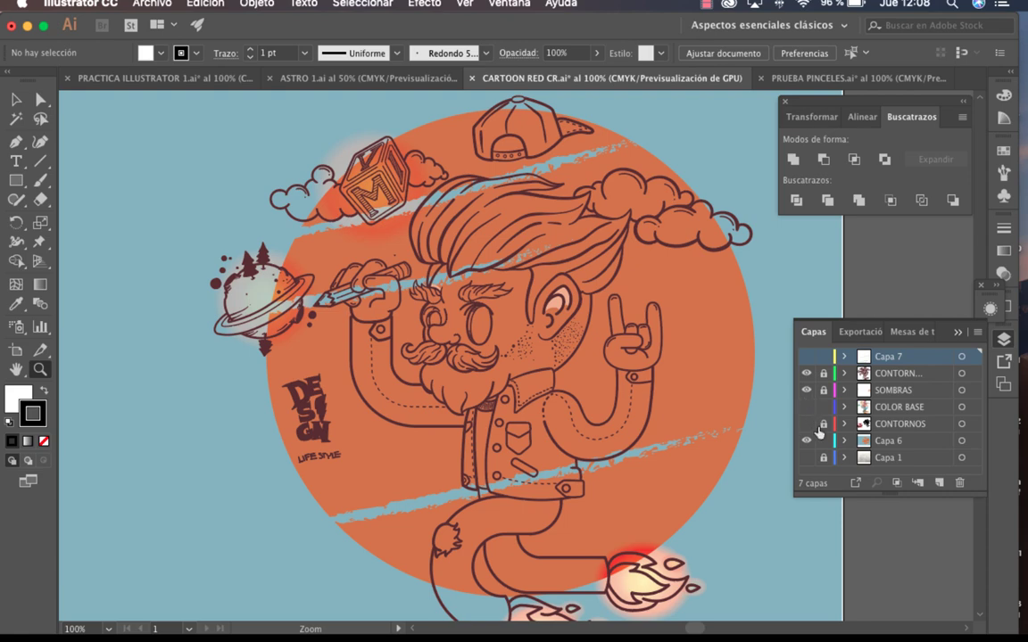
{"action": "left_click", "coordinate": [807, 407]}
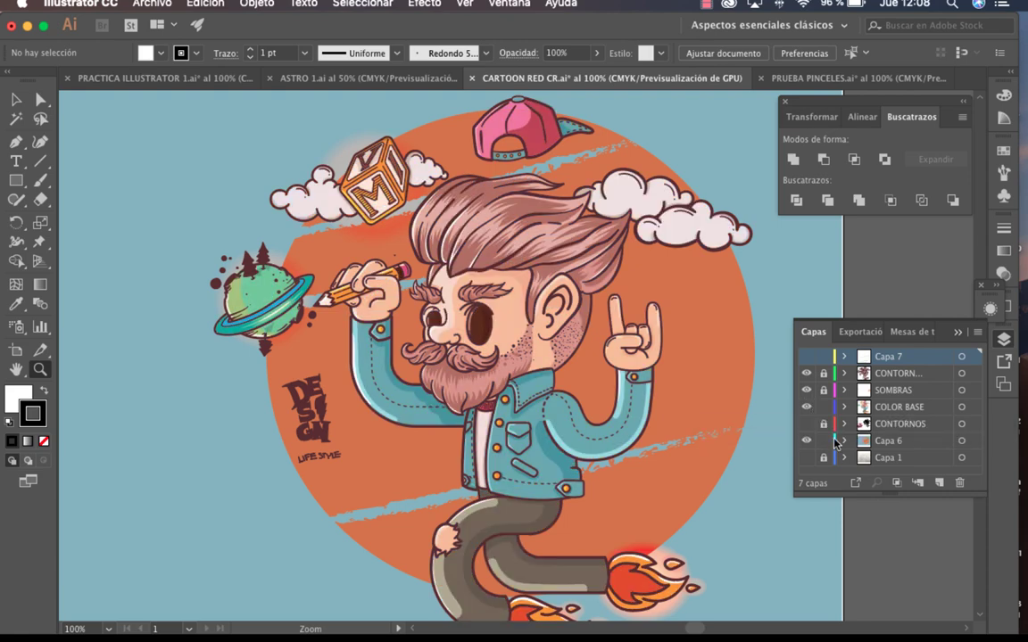
Examine the complete bearded character illustration up close, covering the face, planet, pencil hand, hair and clouds, and finish with an overall view.
{"action": "left_click", "coordinate": [473, 293]}
{"action": "left_click", "coordinate": [554, 327]}
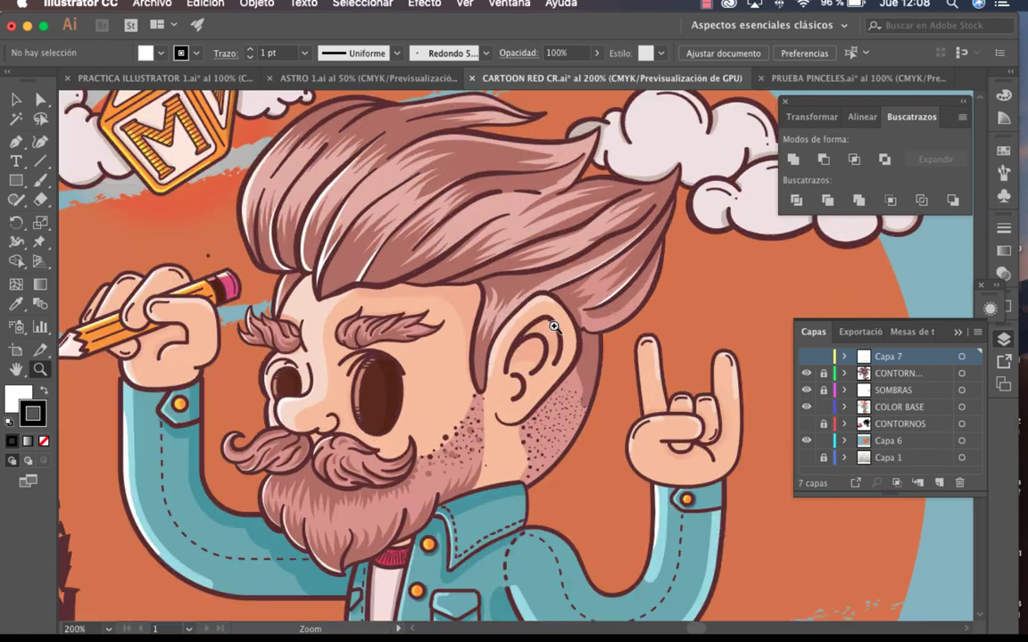
{"action": "scroll", "coordinate": [500, 295], "scroll_direction": "left", "scroll_amount": 5}
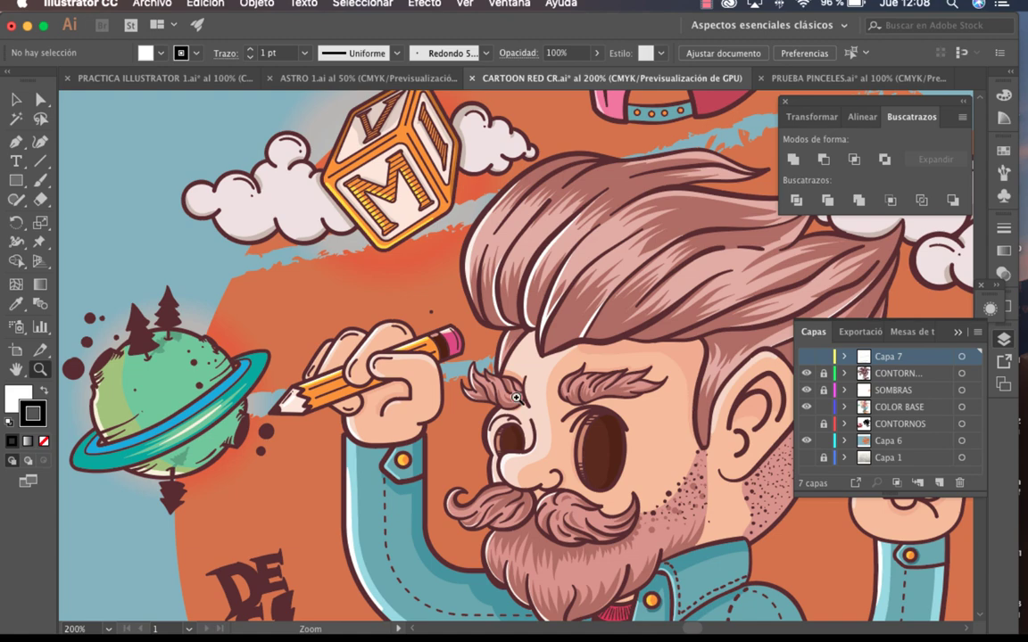
{"action": "left_click", "coordinate": [206, 425]}
{"action": "scroll", "coordinate": [206, 425], "scroll_direction": "right", "scroll_amount": 8}
{"action": "scroll", "coordinate": [207, 425], "scroll_direction": "up", "scroll_amount": 3}
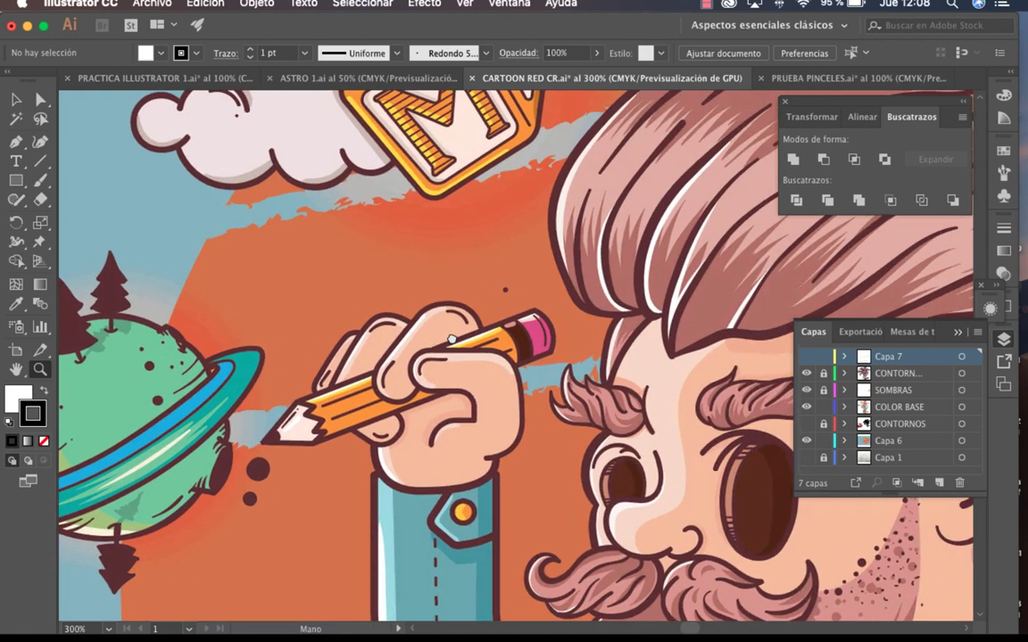
{"action": "scroll", "coordinate": [453, 339], "scroll_direction": "right", "scroll_amount": 6}
{"action": "scroll", "coordinate": [468, 310], "scroll_direction": "up", "scroll_amount": 2}
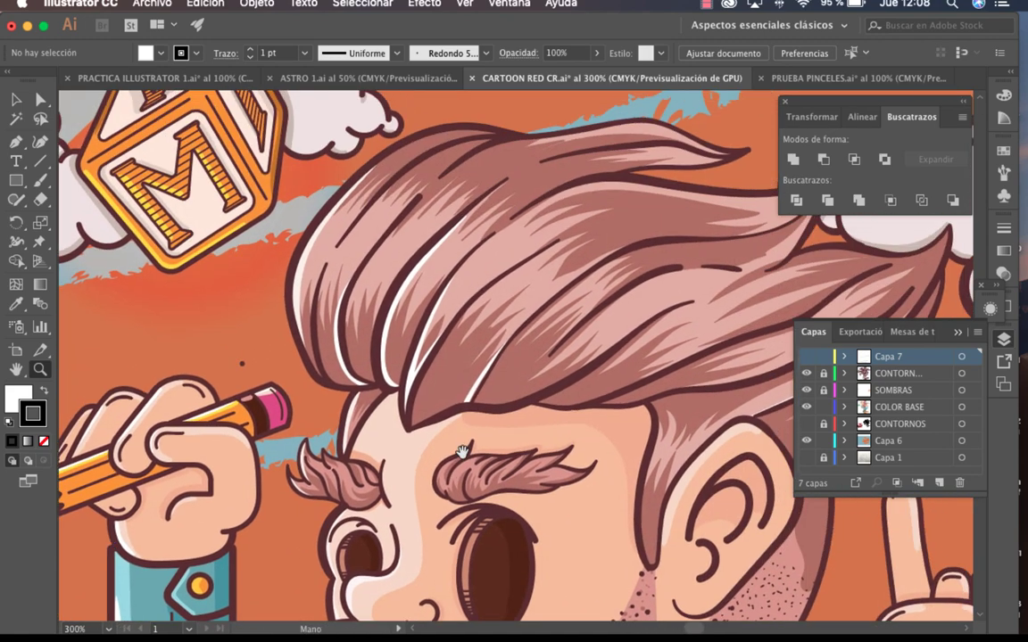
{"action": "scroll", "coordinate": [462, 450], "scroll_direction": "right", "scroll_amount": 10}
{"action": "scroll", "coordinate": [463, 450], "scroll_direction": "up", "scroll_amount": 2}
{"action": "scroll", "coordinate": [420, 330], "scroll_direction": "down", "scroll_amount": 2}
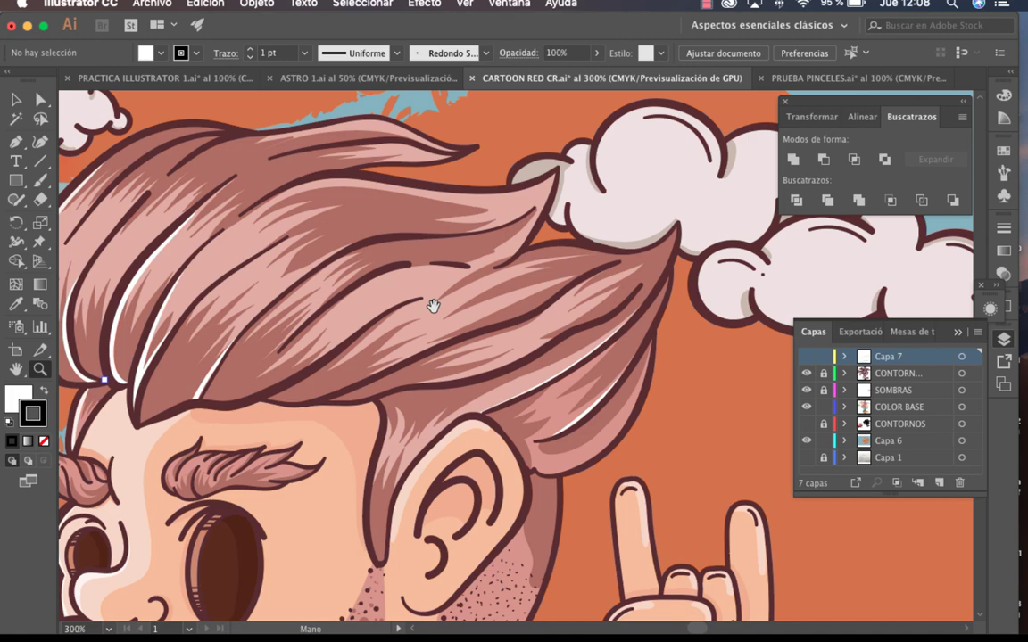
{"action": "left_click", "coordinate": [506, 368], "text": "alt"}
{"action": "left_click", "coordinate": [506, 368], "text": "alt"}
{"action": "left_click", "coordinate": [506, 368], "text": "alt"}
{"action": "scroll", "coordinate": [506, 361], "scroll_direction": "down", "scroll_amount": 2}
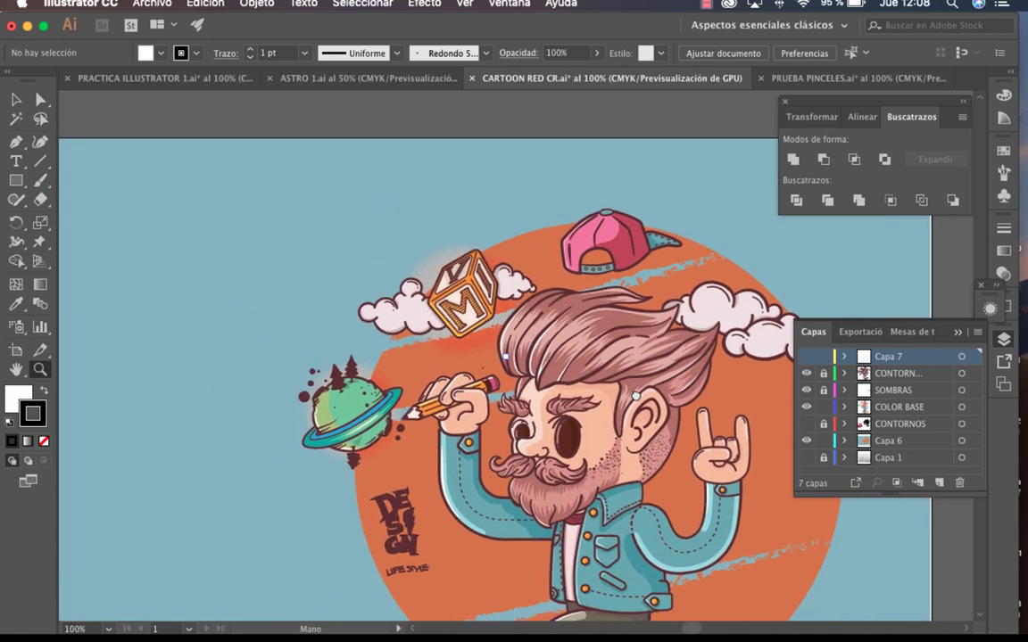
{"action": "scroll", "coordinate": [506, 362], "scroll_direction": "down", "scroll_amount": 2}
Switch to the ASTRO 1.ai document and view the astronaut illustration up close.
{"action": "left_click", "coordinate": [361, 79]}
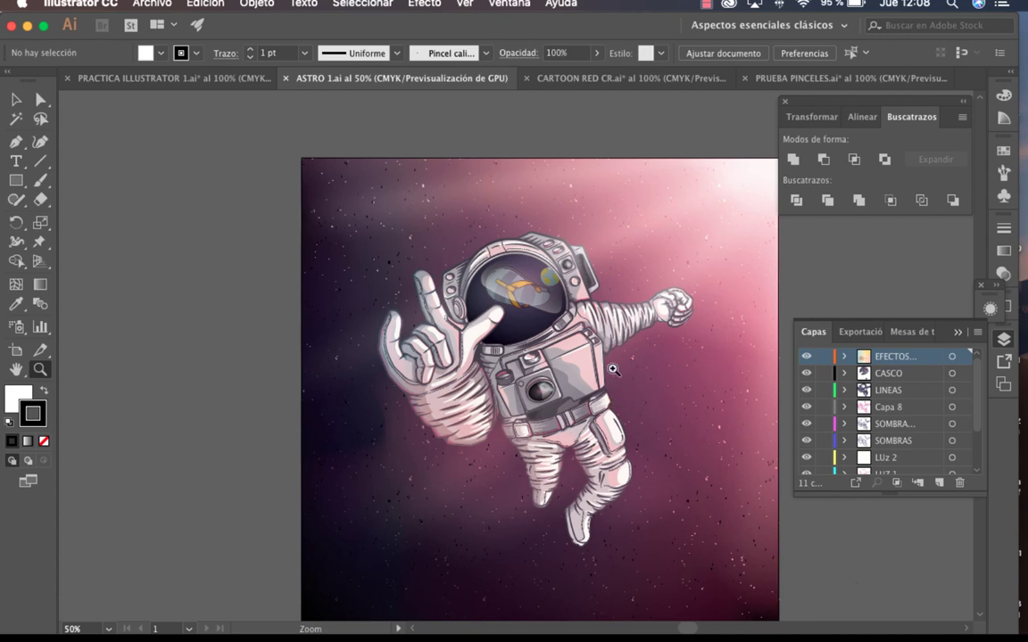
{"action": "left_click", "coordinate": [580, 359]}
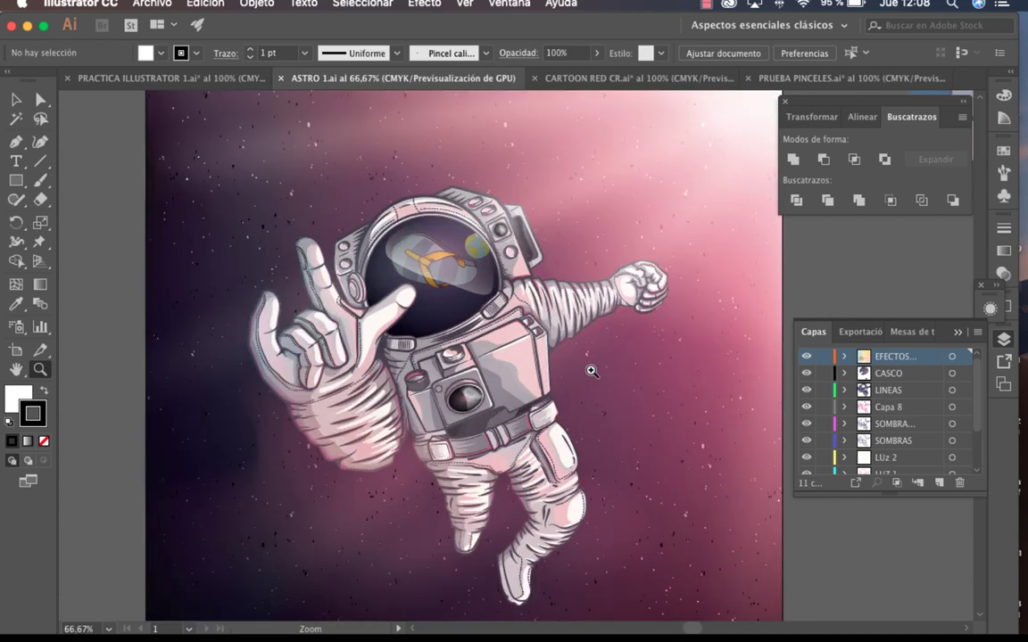
{"action": "left_click", "coordinate": [592, 367]}
{"action": "left_click_drag", "start_coordinate": [540, 369], "coordinate": [665, 384]}
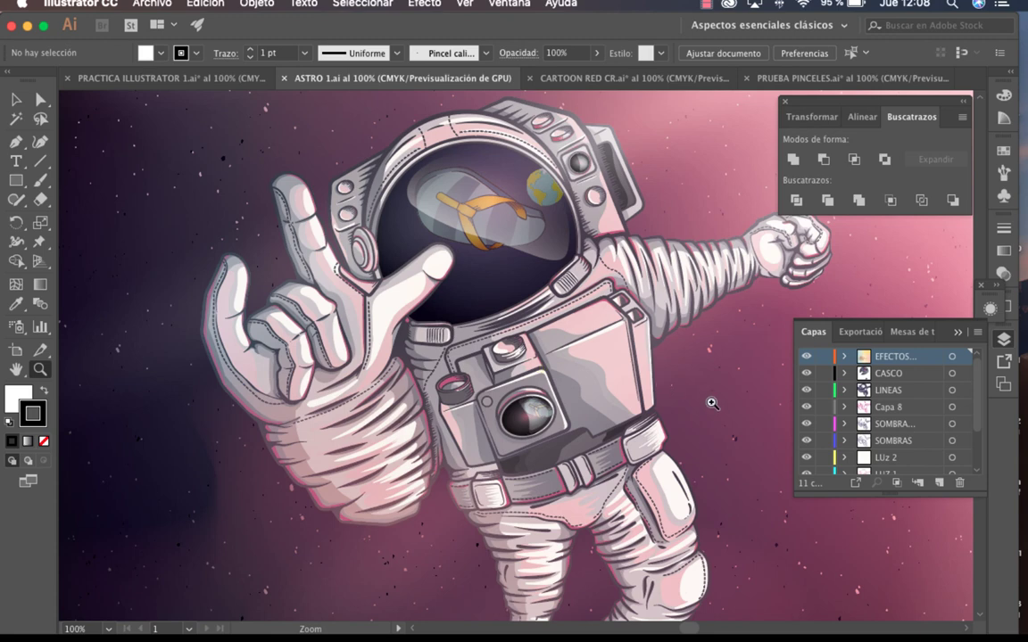
Hide the FONDO background layer of the astronaut illustration and keep it locked.
{"action": "scroll", "coordinate": [880, 420], "scroll_direction": "down", "scroll_amount": 3}
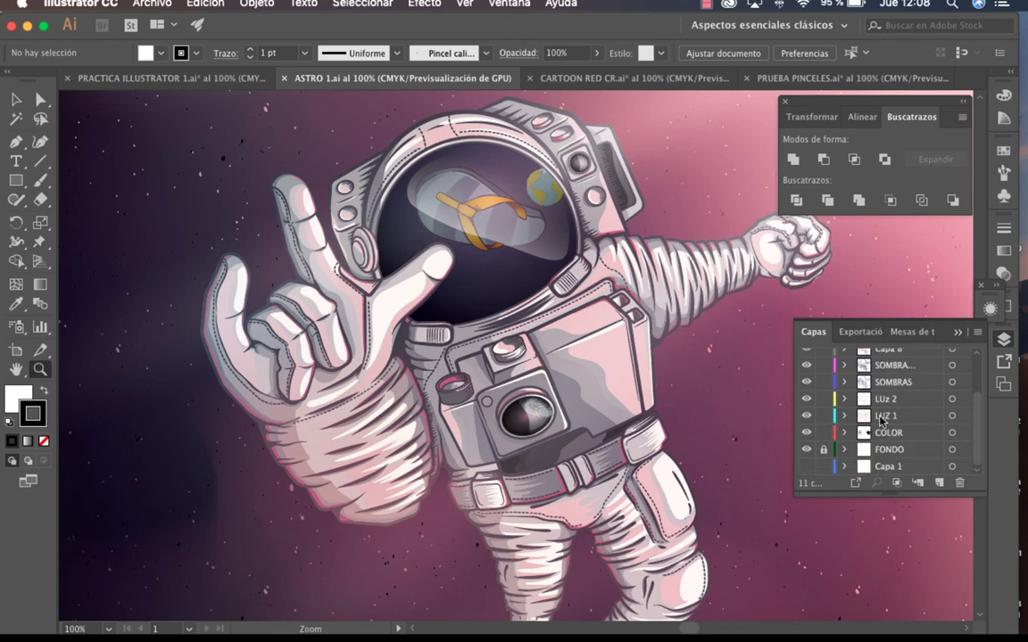
{"action": "left_click", "coordinate": [807, 450]}
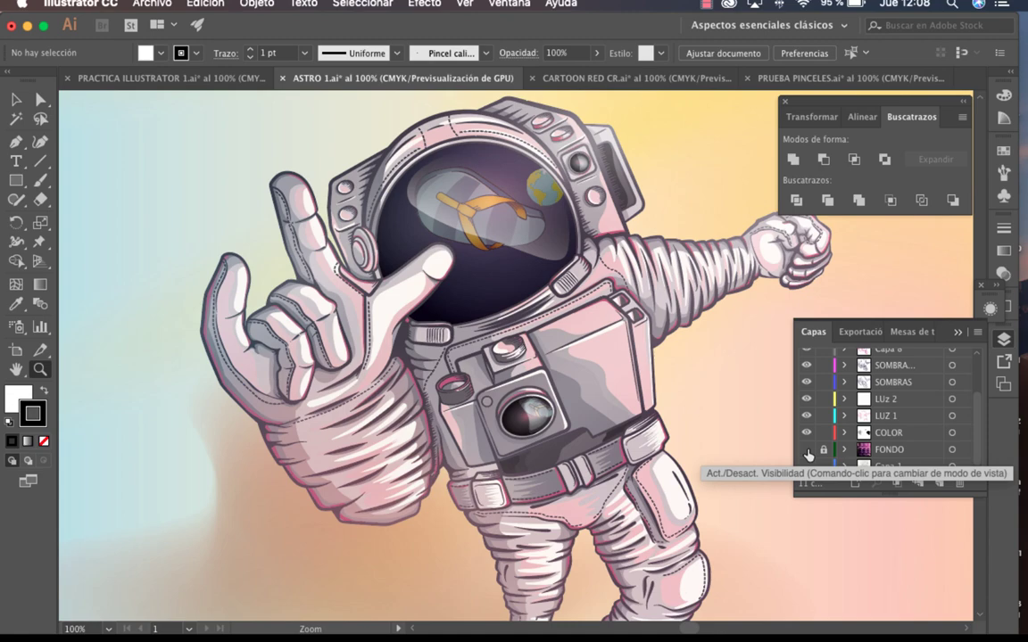
{"action": "key", "text": "ctrl+minus"}
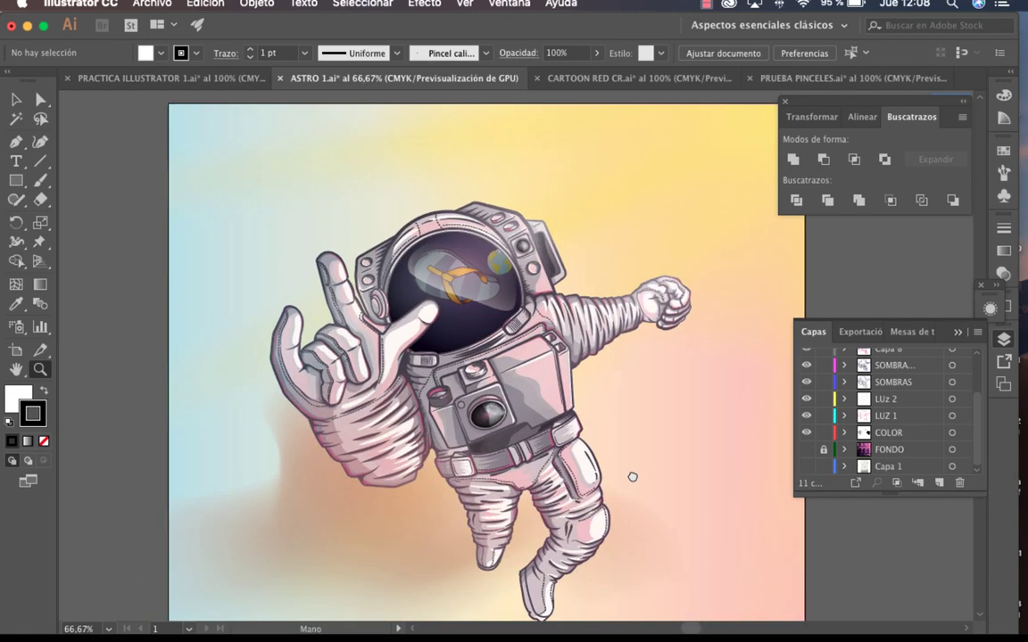
{"action": "left_click", "coordinate": [670, 392]}
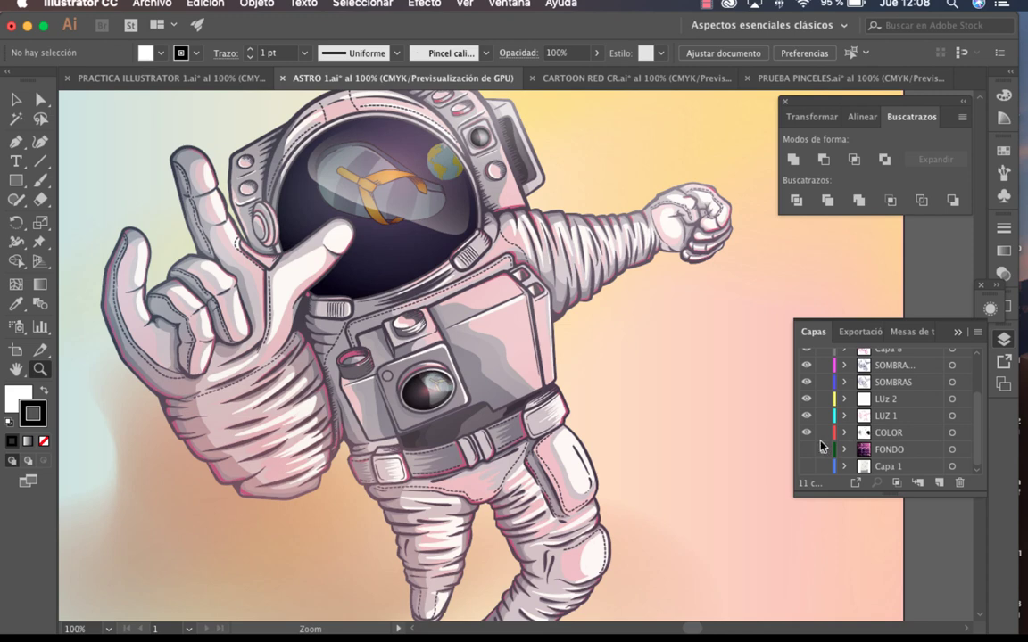
{"action": "left_click", "coordinate": [822, 449]}
Hide all the astronaut's layers from COLOR up to the topmost EFECTOS layer.
{"action": "left_click", "coordinate": [805, 432]}
{"action": "left_click", "coordinate": [806, 433]}
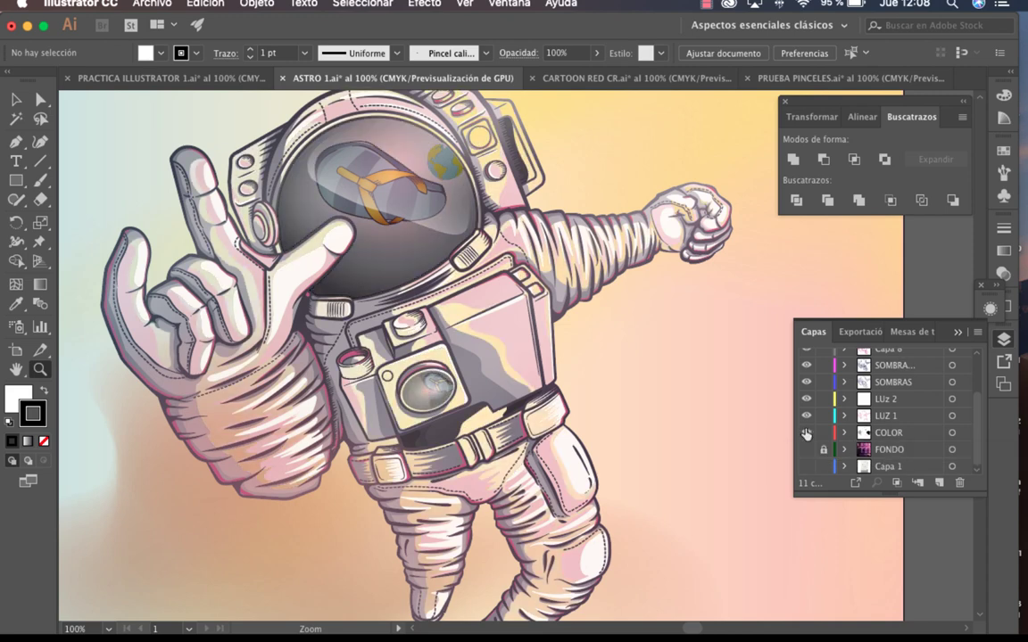
{"action": "left_click_drag", "start_coordinate": [806, 432], "coordinate": [797, 348]}
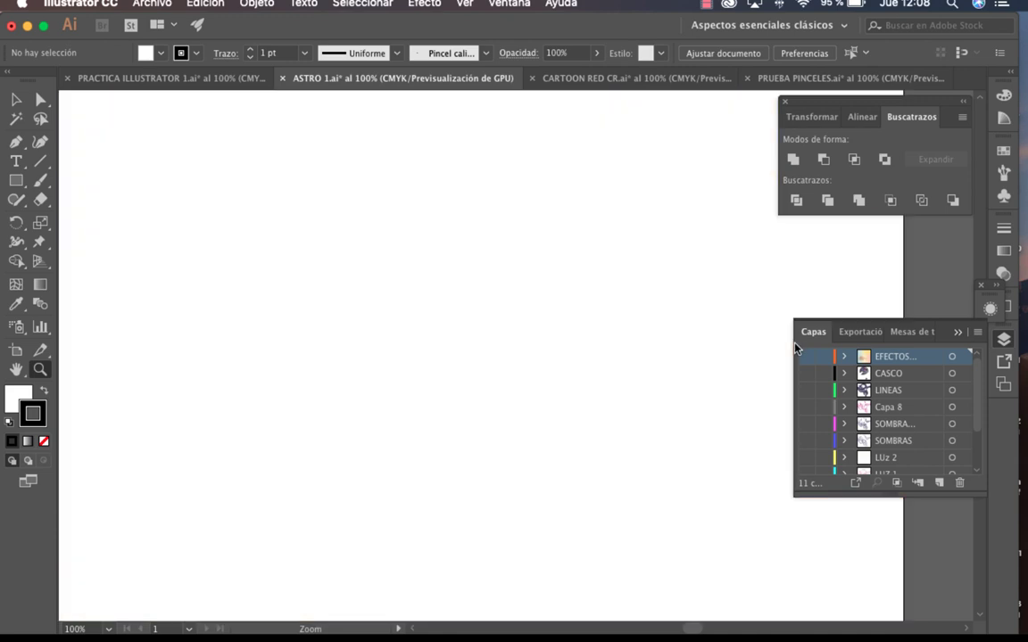
Show only the COLOR layer with the astronaut's flat base colours.
{"action": "scroll", "coordinate": [849, 415], "scroll_direction": "down", "scroll_amount": 3}
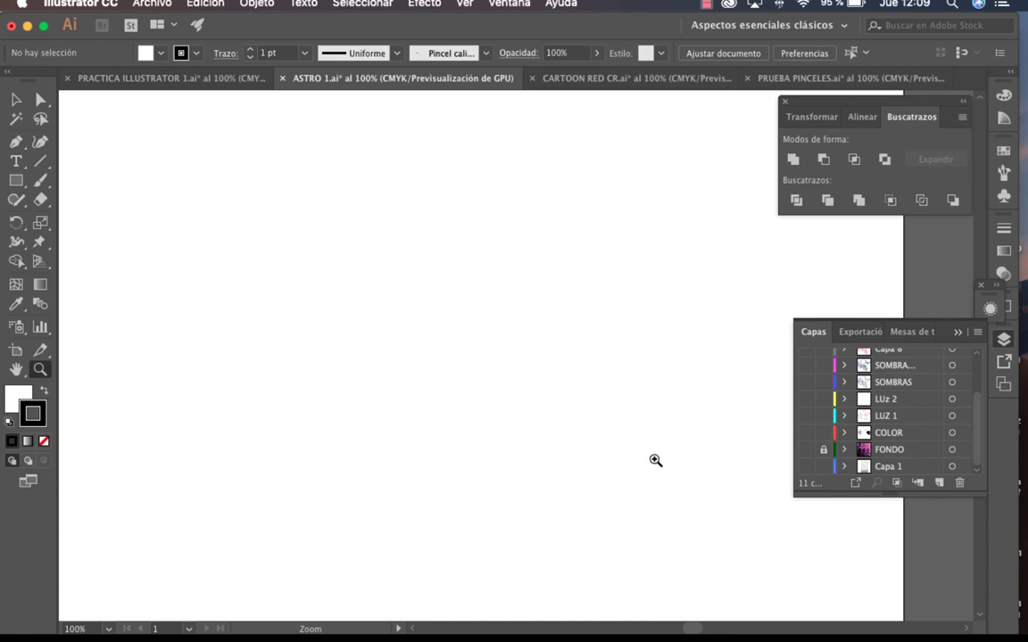
{"action": "left_click", "coordinate": [823, 449]}
{"action": "scroll", "coordinate": [826, 415], "scroll_direction": "up", "scroll_amount": 3}
{"action": "scroll", "coordinate": [832, 405], "scroll_direction": "down", "scroll_amount": 3}
{"action": "left_click", "coordinate": [807, 434]}
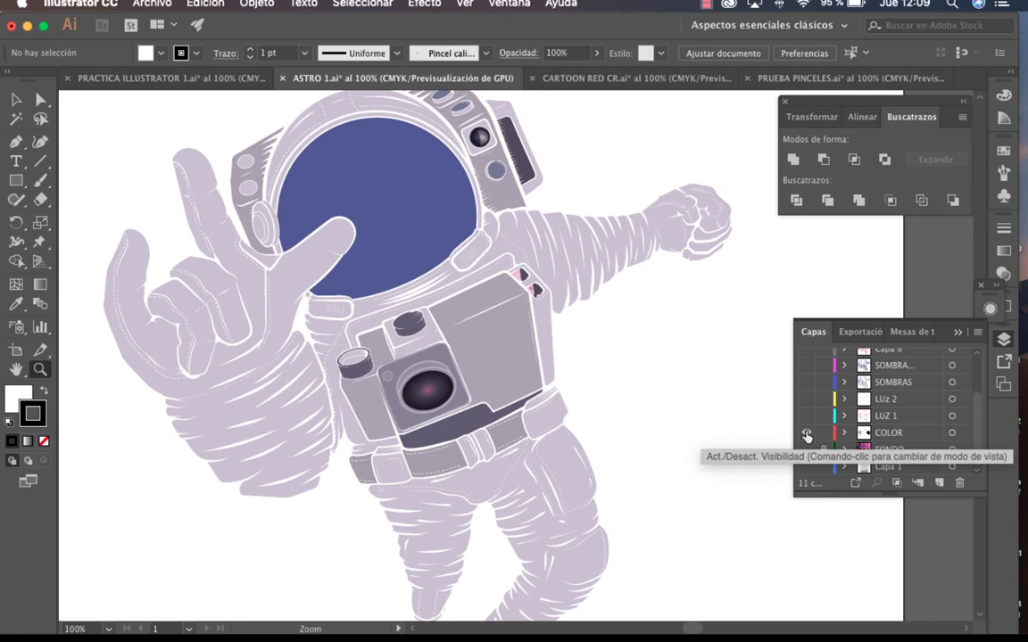
Show the light layers LUZ 1 and LUz 2 and the two shadow layers above them.
{"action": "left_click", "coordinate": [807, 417]}
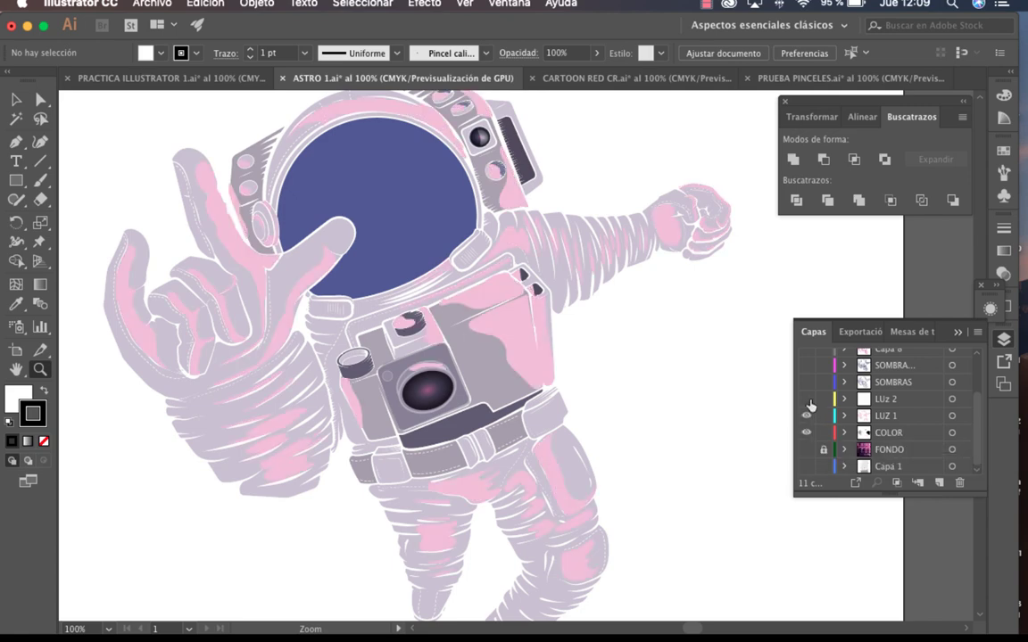
{"action": "left_click", "coordinate": [807, 400]}
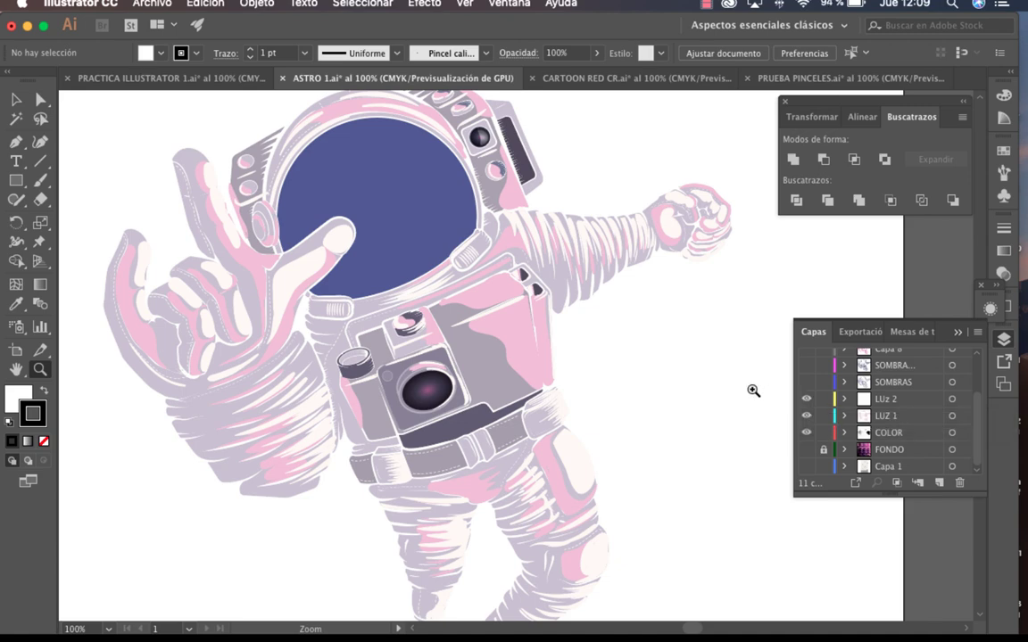
{"action": "left_click", "coordinate": [807, 384]}
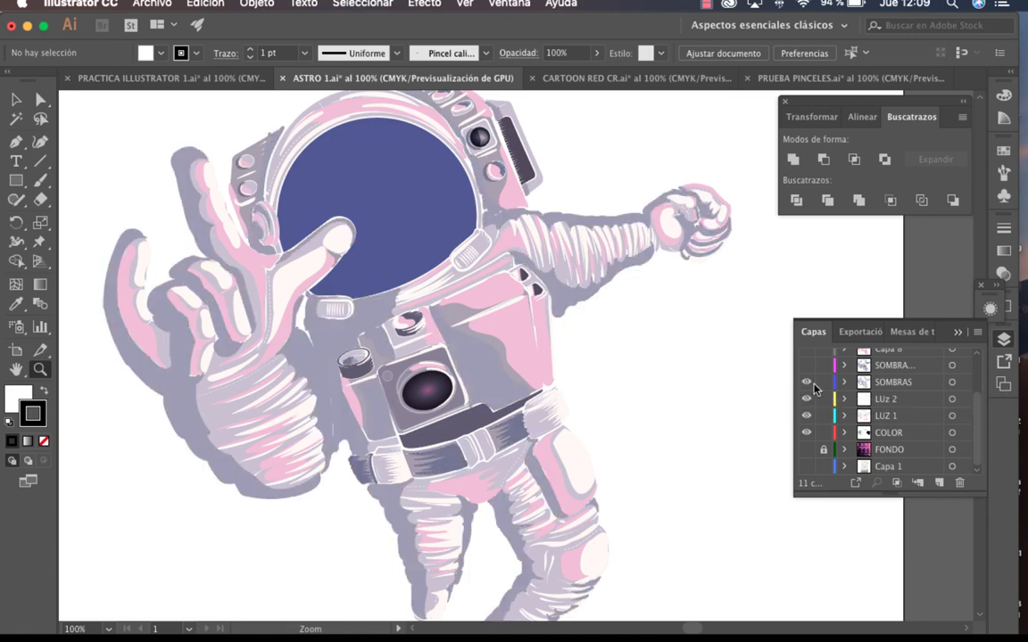
{"action": "left_click", "coordinate": [807, 366]}
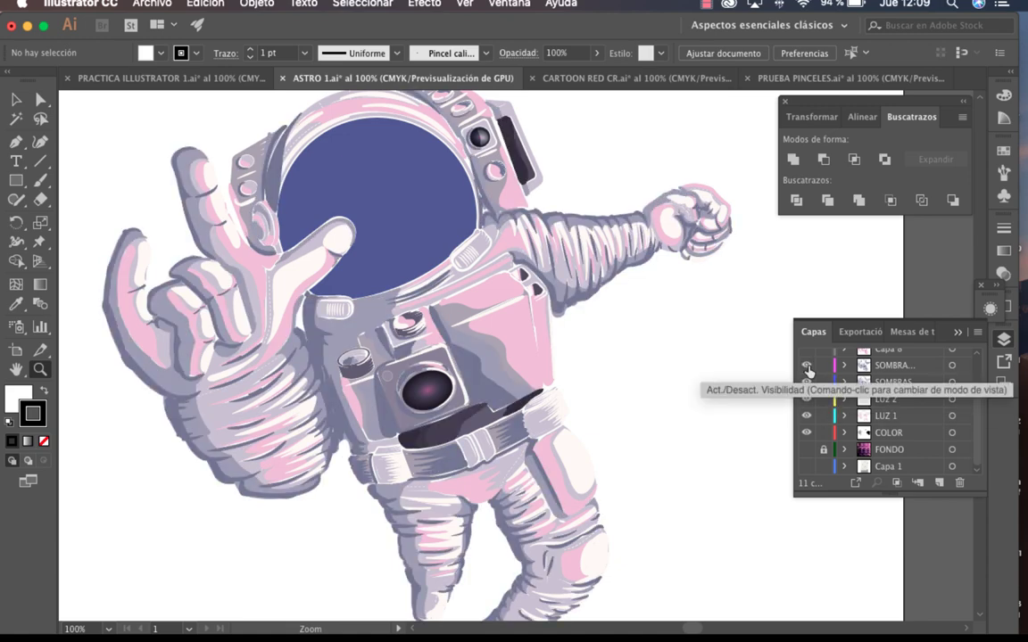
Show the pink accent layer Capa 8 and the line art layer LINEAS on the astronaut.
{"action": "scroll", "coordinate": [817, 384], "scroll_direction": "up", "scroll_amount": 1}
{"action": "scroll", "coordinate": [816, 392], "scroll_direction": "up", "scroll_amount": 2}
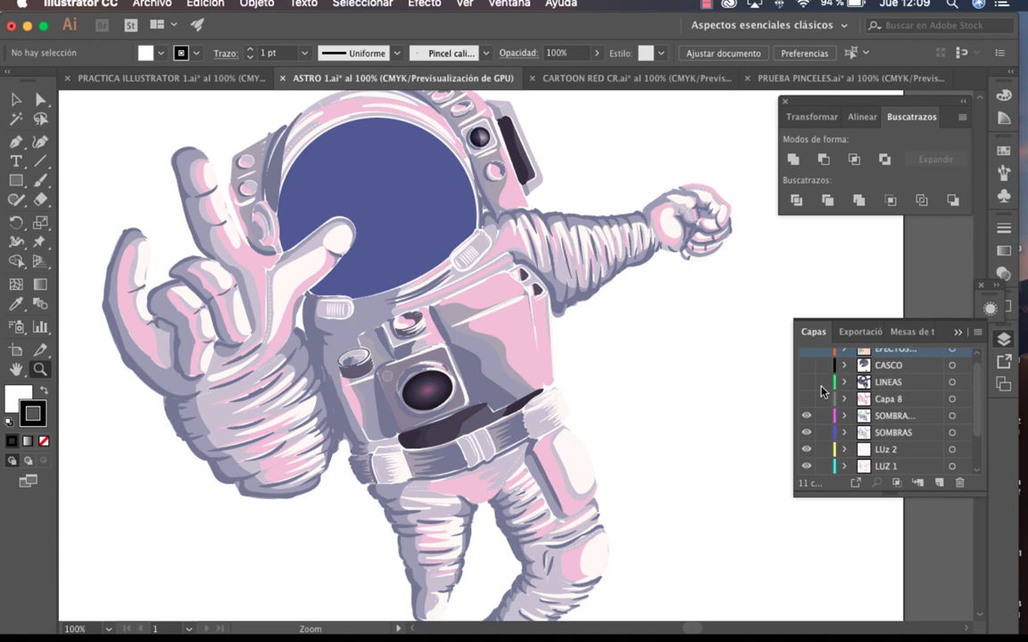
{"action": "left_click", "coordinate": [807, 401]}
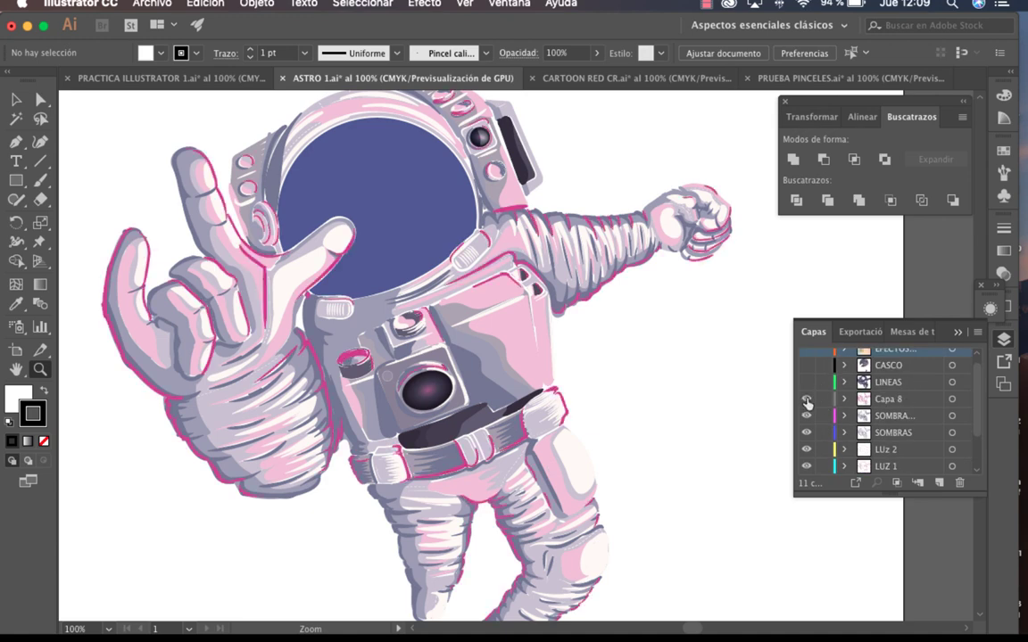
{"action": "left_click", "coordinate": [807, 383]}
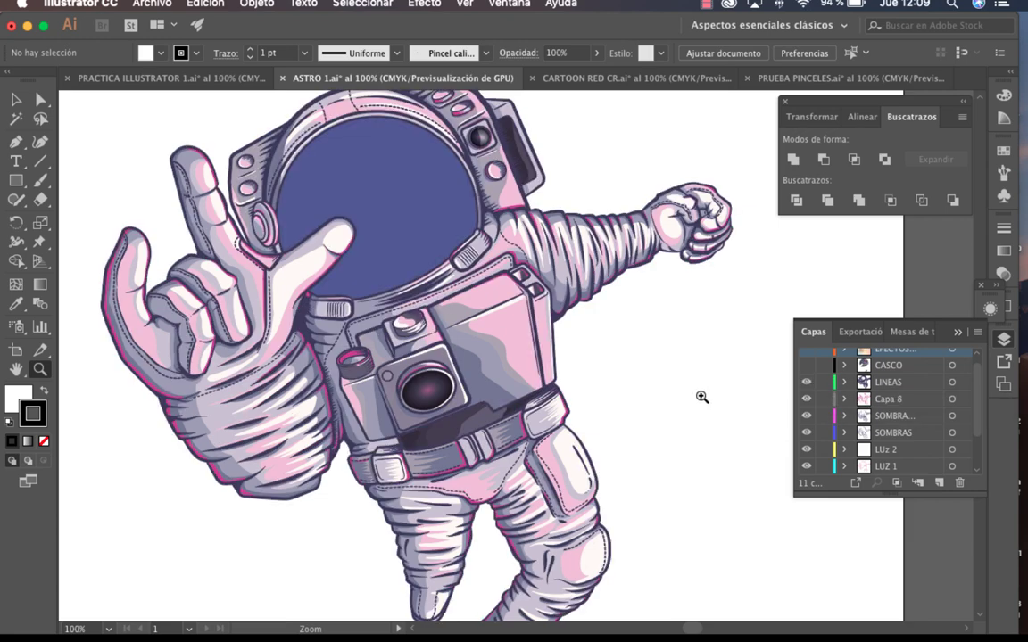
{"action": "scroll", "coordinate": [822, 403], "scroll_direction": "up", "scroll_amount": 1}
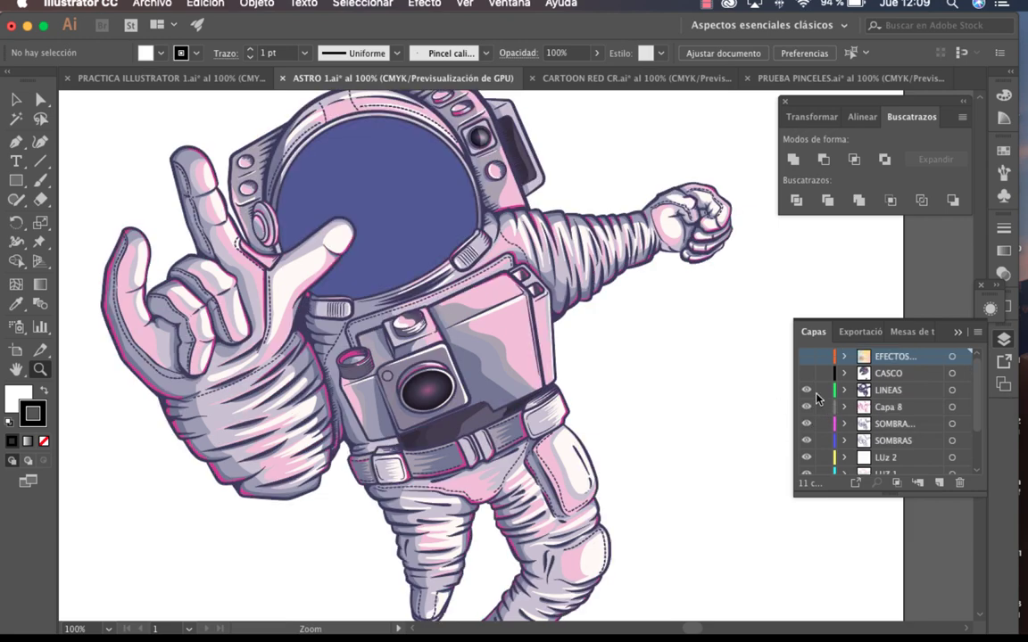
Show the CASCO layer with the astronaut's helmet visor details, and check the sublayers it contains.
{"action": "left_click", "coordinate": [806, 374]}
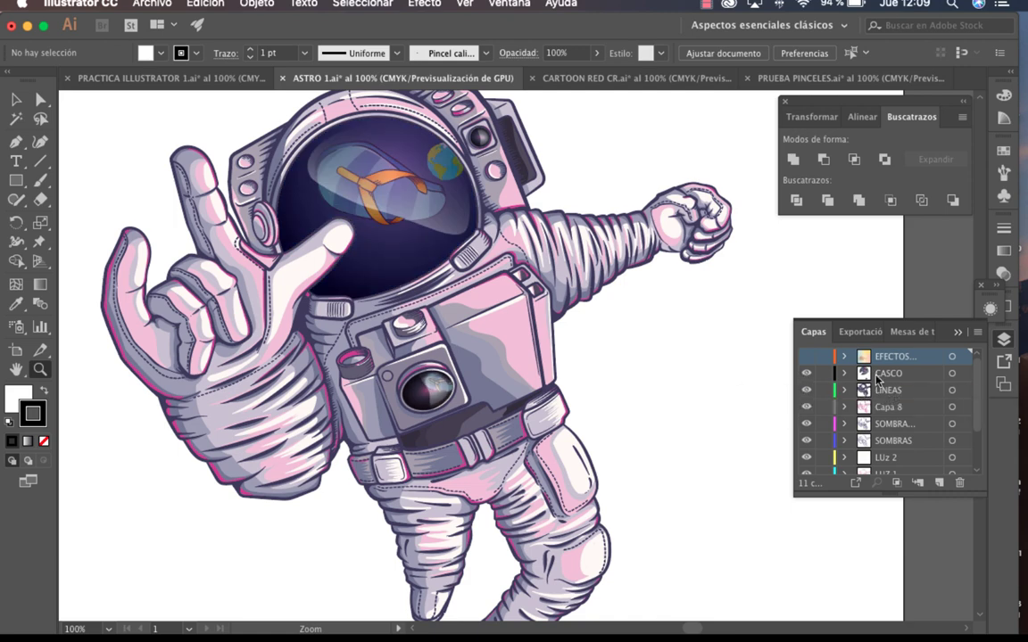
{"action": "left_click", "coordinate": [844, 376]}
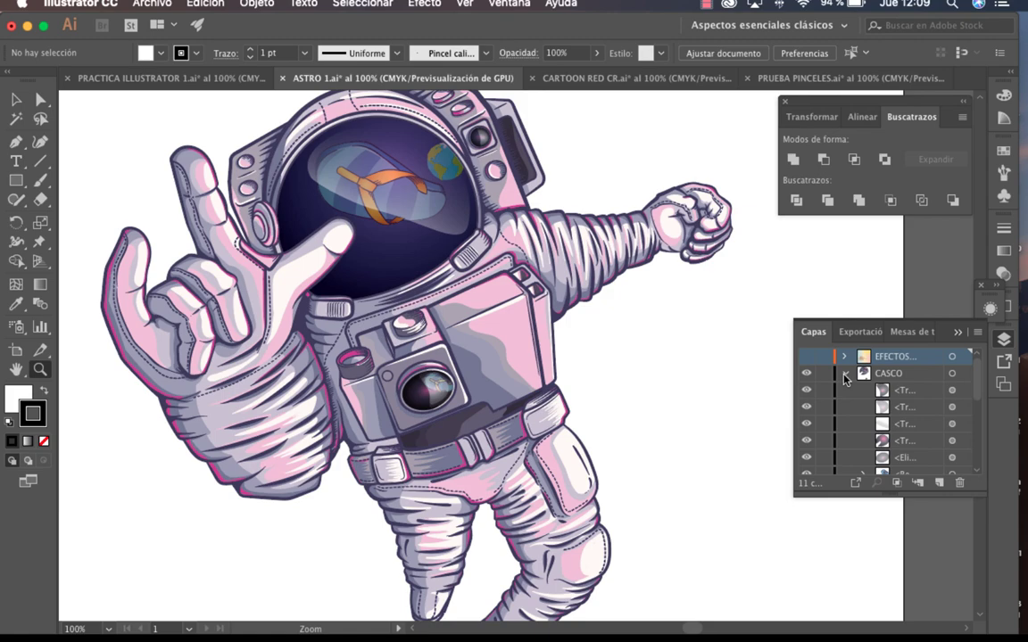
{"action": "left_click", "coordinate": [844, 375]}
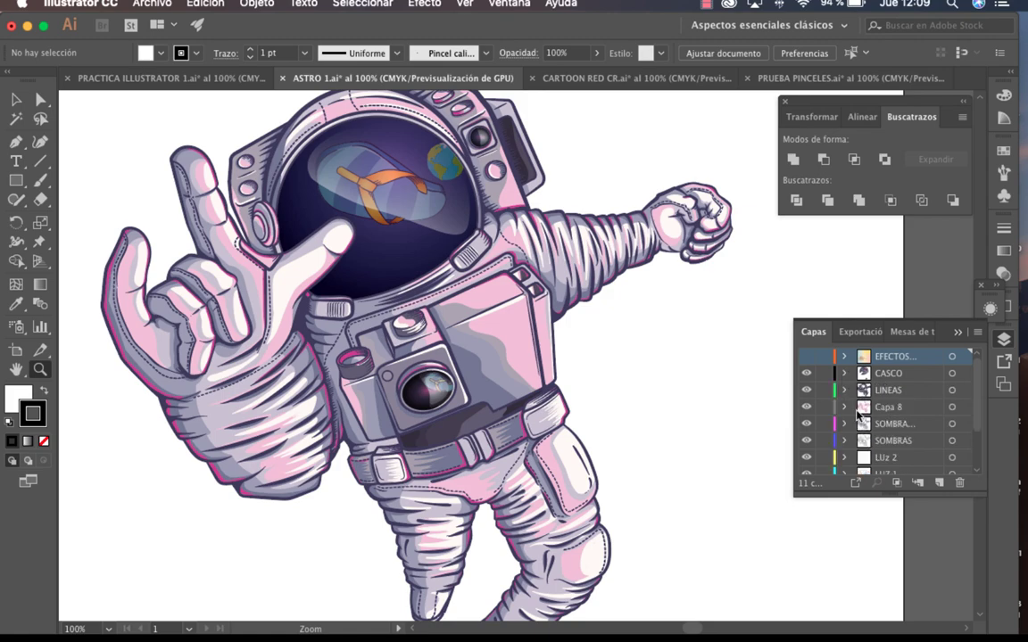
{"action": "left_click", "coordinate": [656, 393], "text": "alt"}
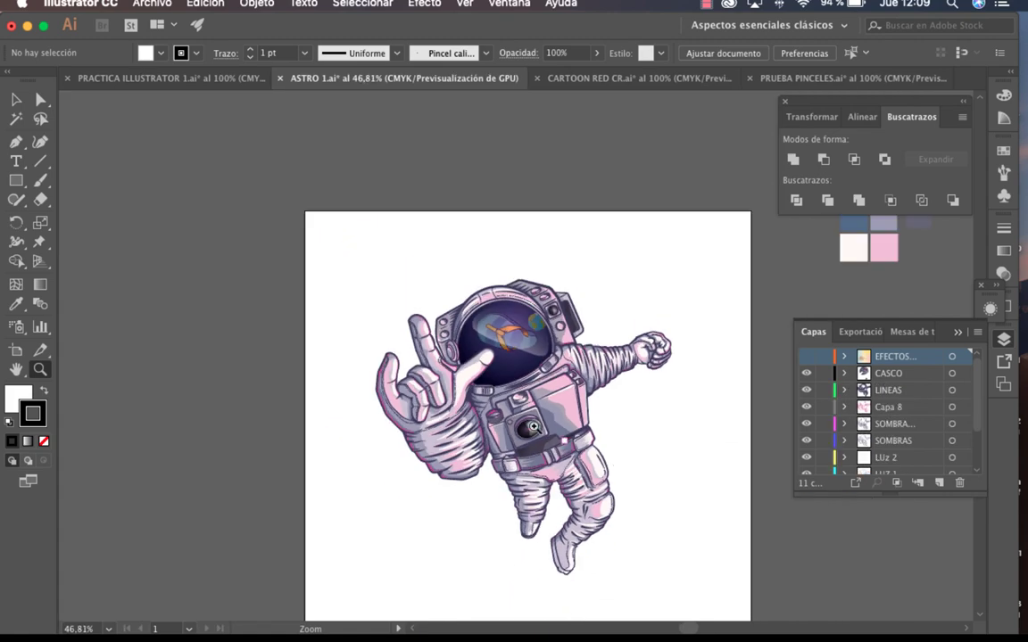
{"action": "left_click", "coordinate": [504, 398]}
{"action": "left_click_drag", "start_coordinate": [588, 392], "coordinate": [653, 444]}
{"action": "left_click_drag", "start_coordinate": [641, 332], "coordinate": [655, 420]}
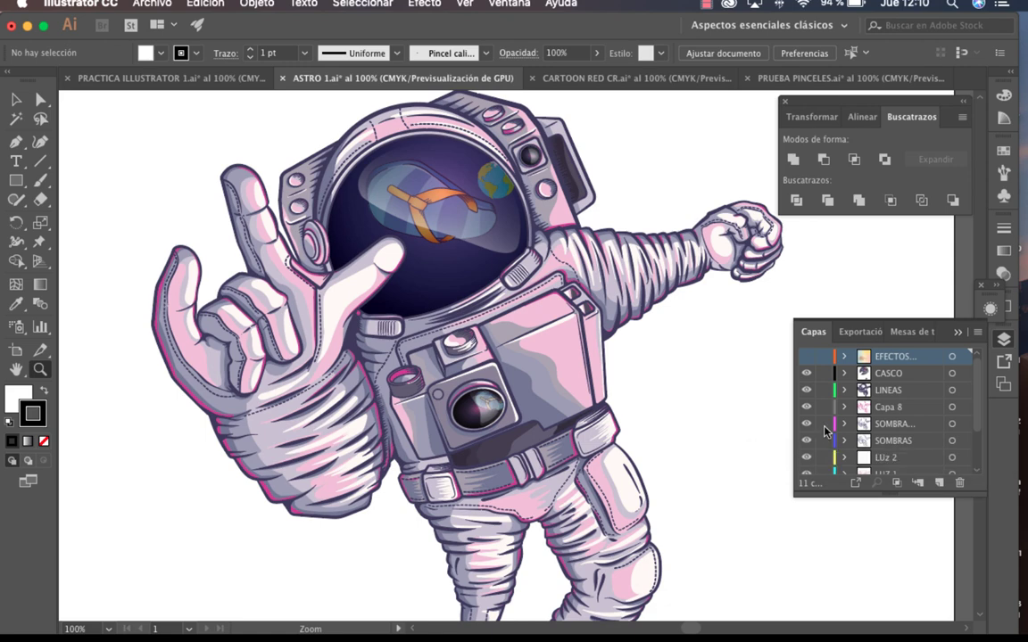
Show the FONDO layer with the starry purple background behind the astronaut.
{"action": "scroll", "coordinate": [826, 431], "scroll_direction": "down", "scroll_amount": 3}
{"action": "left_click", "coordinate": [806, 457]}
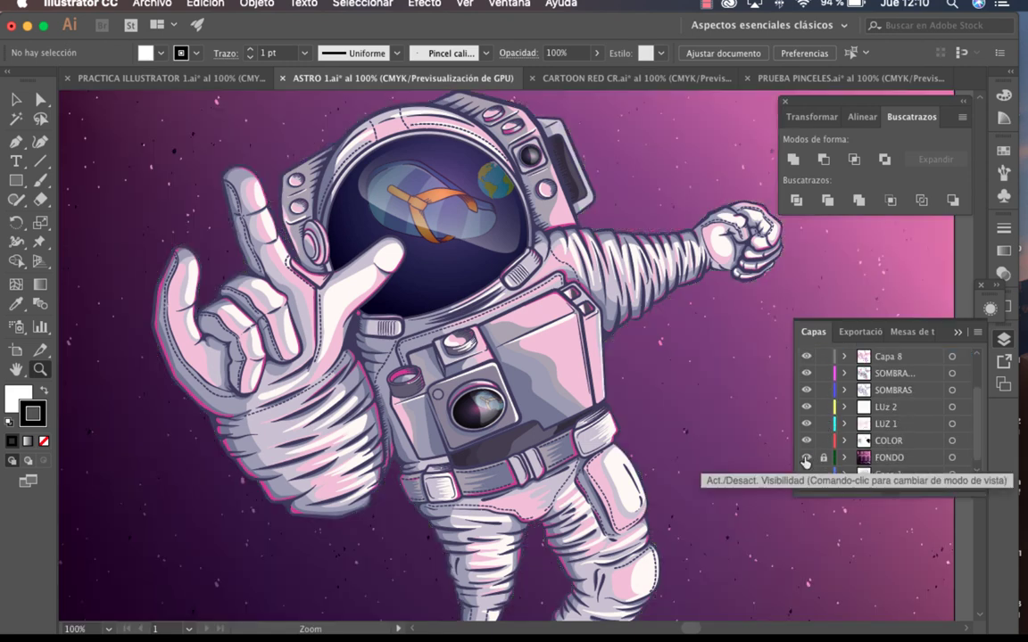
{"action": "scroll", "coordinate": [823, 427], "scroll_direction": "up", "scroll_amount": 3}
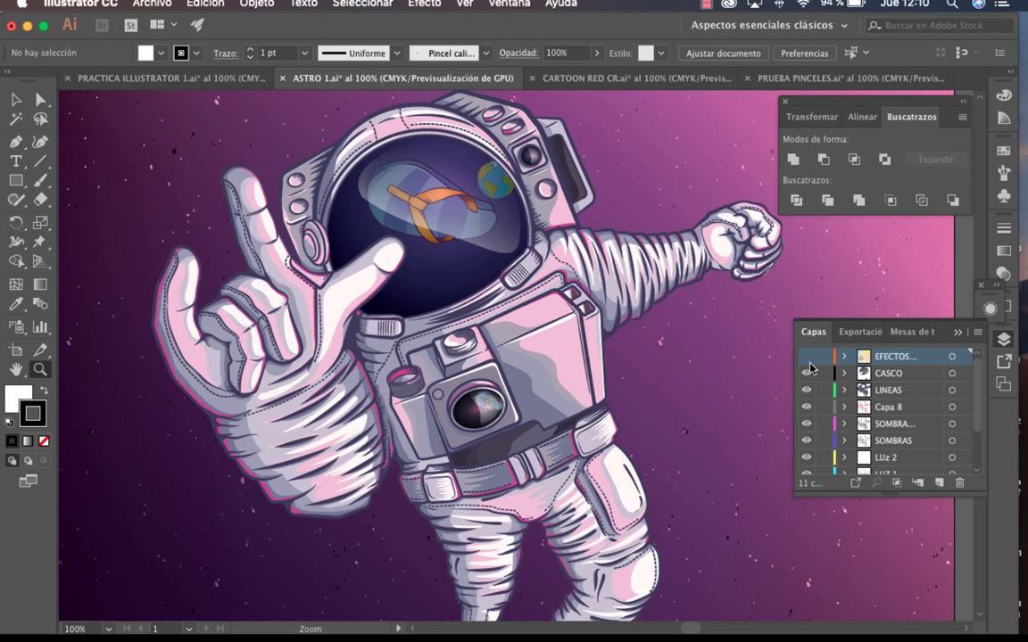
{"action": "left_click", "coordinate": [562, 382], "text": "alt"}
{"action": "left_click", "coordinate": [563, 382], "text": "alt"}
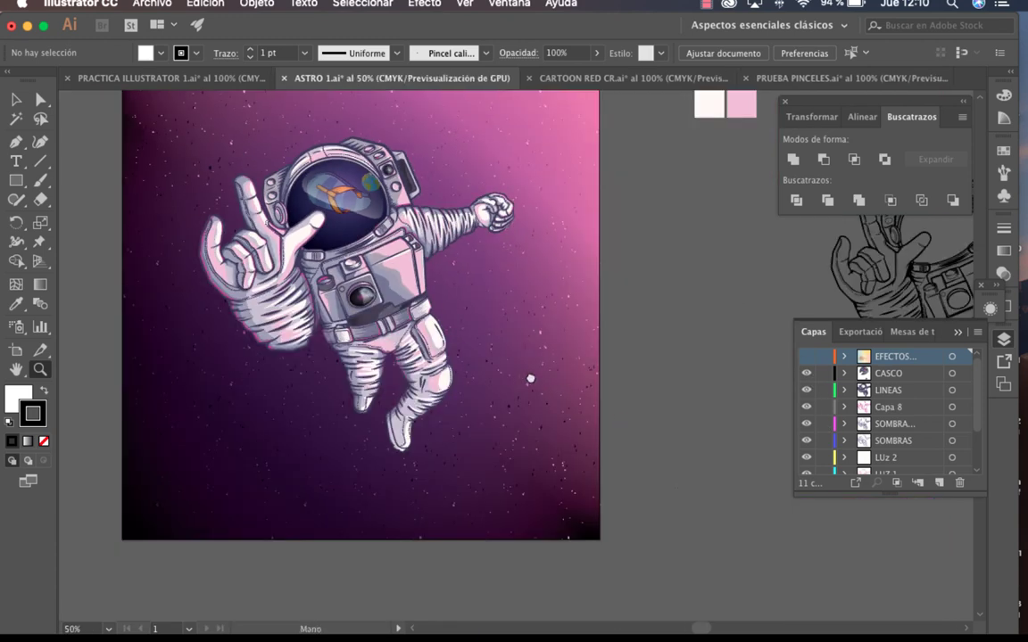
{"action": "left_click_drag", "start_coordinate": [519, 437], "coordinate": [678, 466]}
{"action": "left_click_drag", "start_coordinate": [593, 411], "coordinate": [487, 392]}
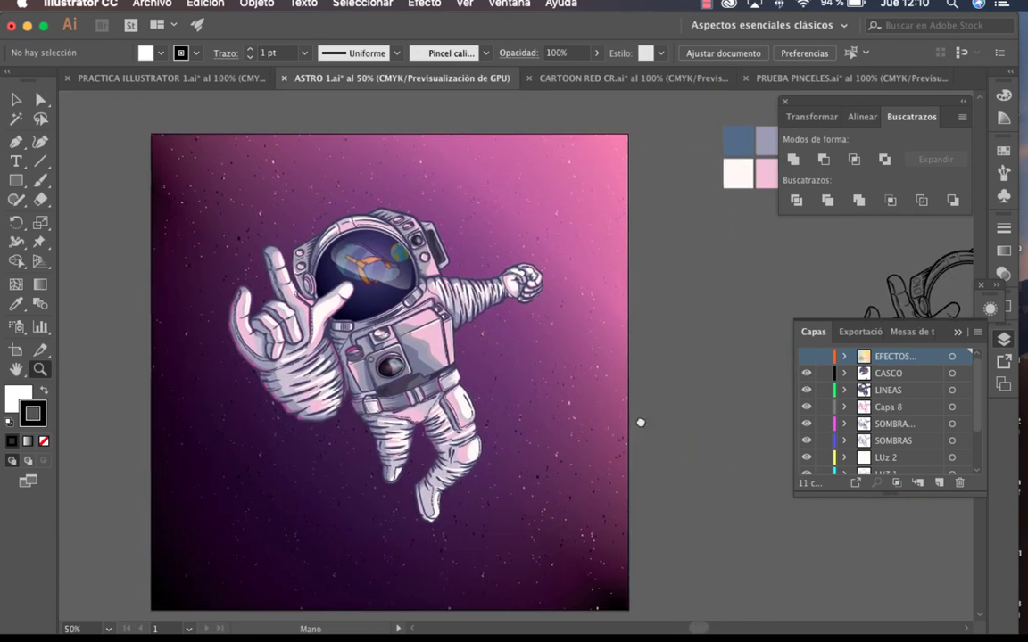
{"action": "left_click_drag", "start_coordinate": [639, 422], "coordinate": [441, 377]}
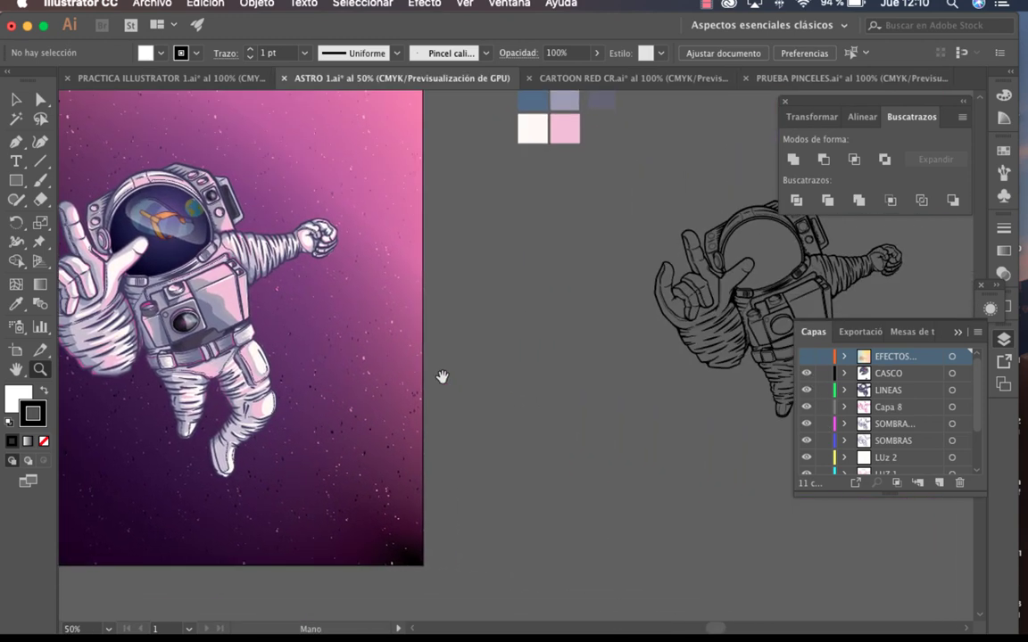
Show the topmost EFECTOS layer with the light effects over the whole astronaut illustration.
{"action": "left_click", "coordinate": [805, 356]}
{"action": "left_click_drag", "start_coordinate": [448, 309], "coordinate": [679, 356]}
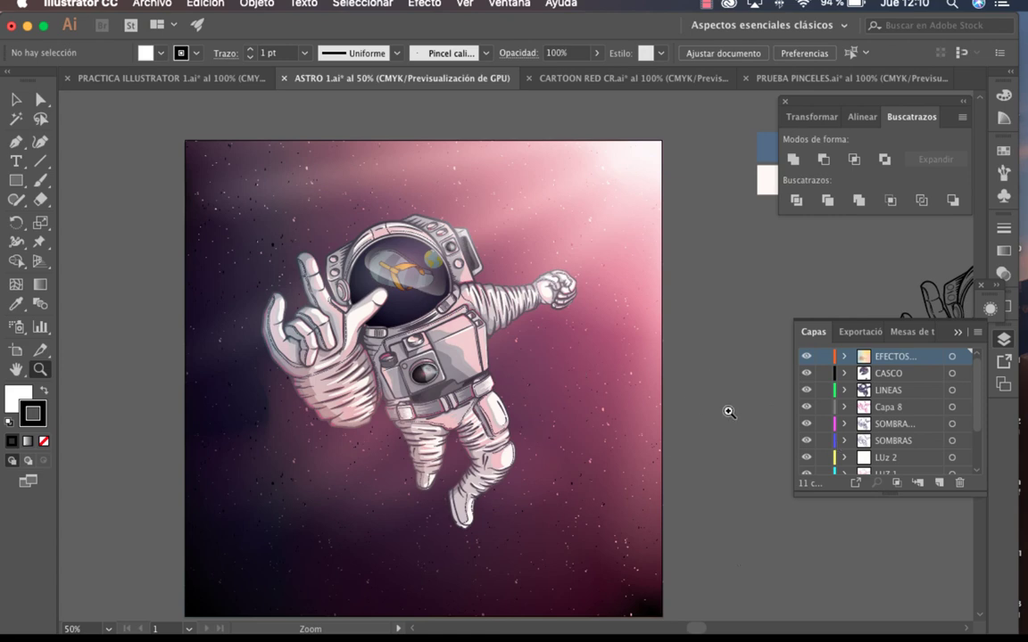
{"action": "scroll", "coordinate": [879, 409], "scroll_direction": "down", "scroll_amount": 2}
{"action": "scroll", "coordinate": [879, 409], "scroll_direction": "up", "scroll_amount": 2}
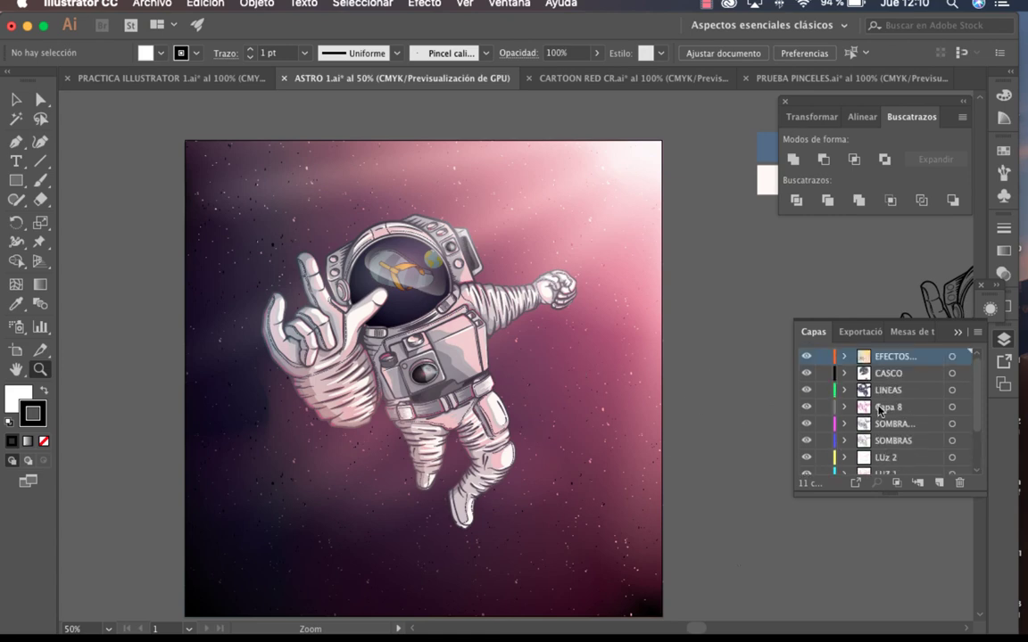
Switch the astronaut document to outline view and examine the paths of the hand, helmet and chest camera up close.
{"action": "key", "text": "super+y"}
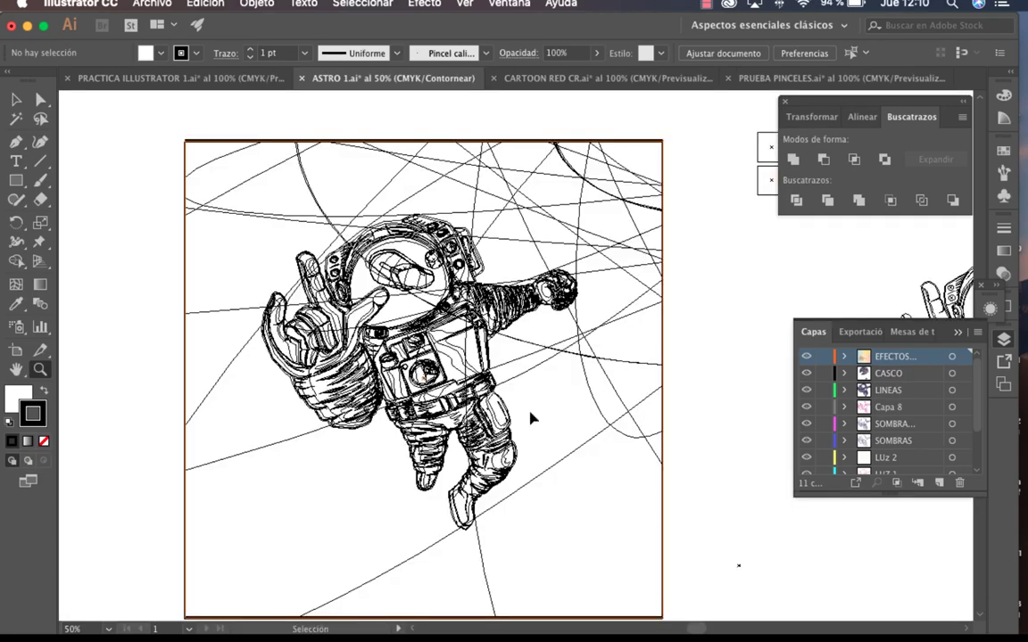
{"action": "left_click", "coordinate": [531, 413]}
{"action": "left_click", "coordinate": [397, 341]}
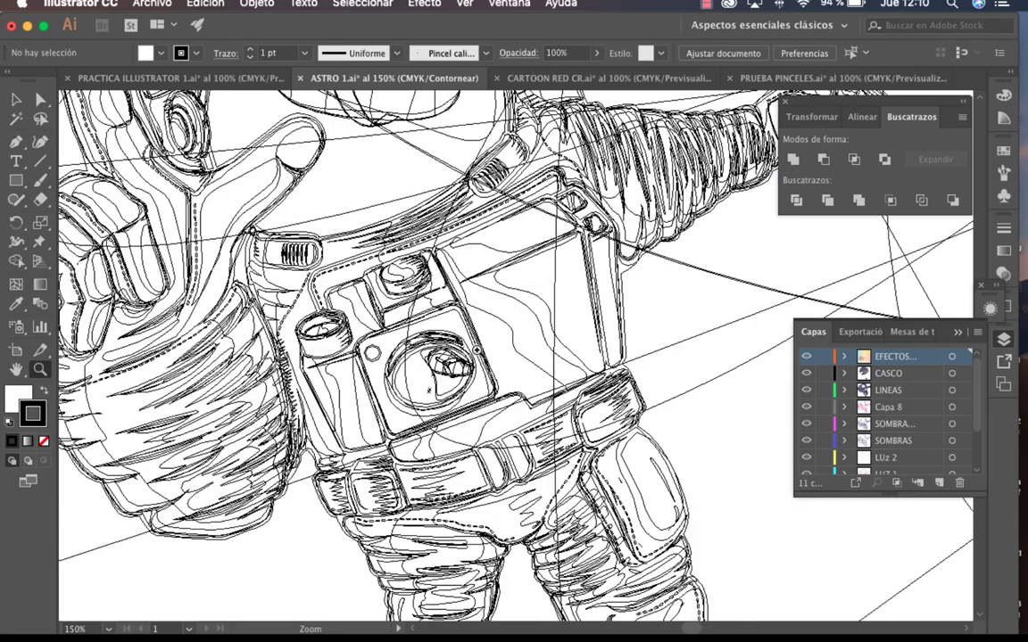
{"action": "key", "text": "space"}
{"action": "left_click_drag", "start_coordinate": [568, 271], "coordinate": [554, 387]}
{"action": "left_click_drag", "start_coordinate": [466, 346], "coordinate": [571, 344]}
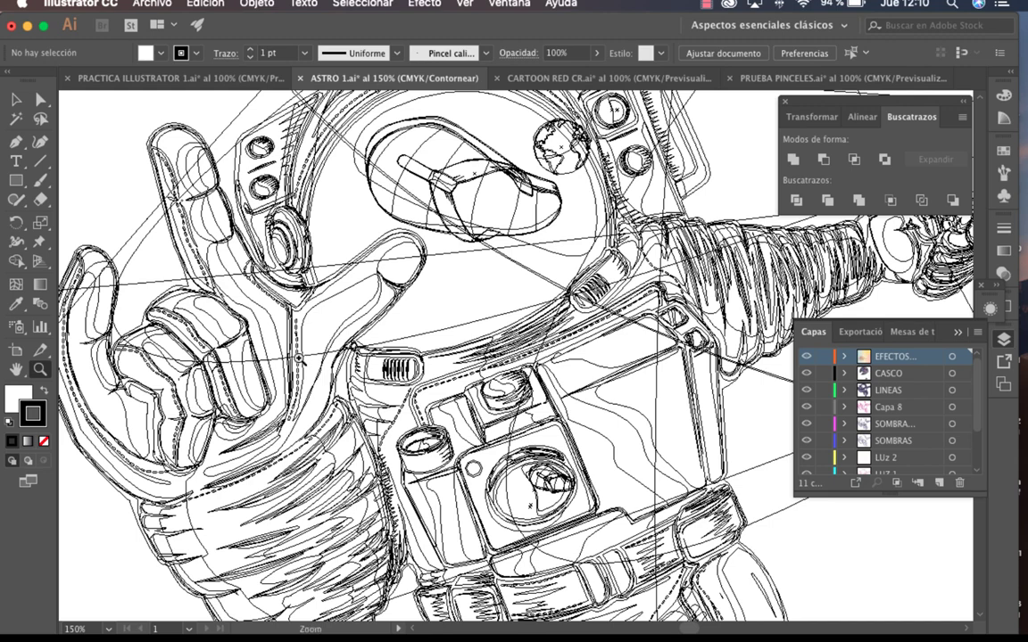
{"action": "left_click", "coordinate": [271, 323]}
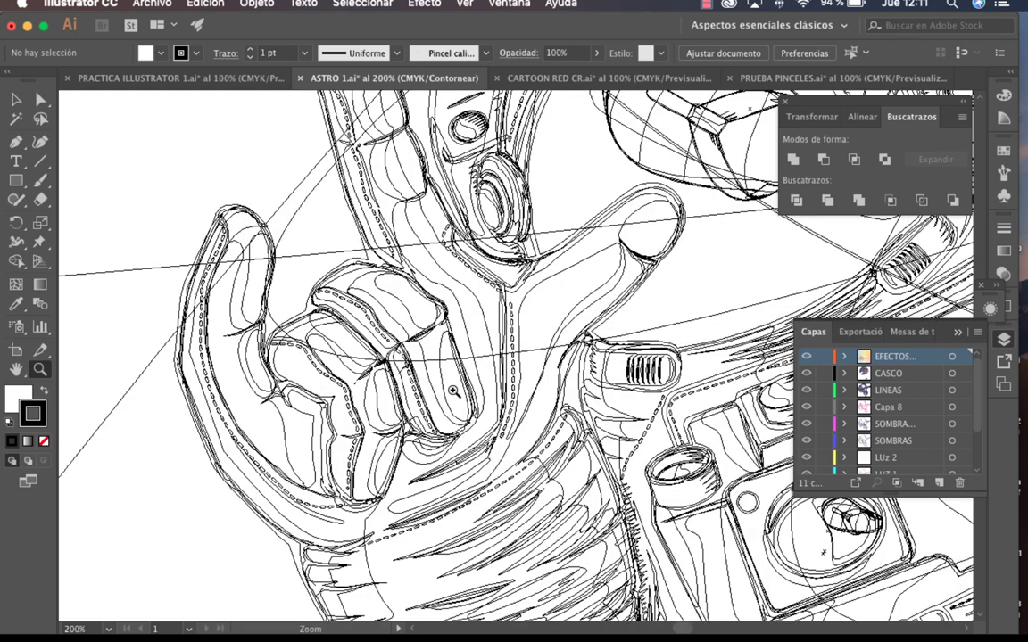
{"action": "scroll", "coordinate": [561, 288], "scroll_direction": "right", "scroll_amount": 5}
{"action": "scroll", "coordinate": [560, 288], "scroll_direction": "up", "scroll_amount": 2}
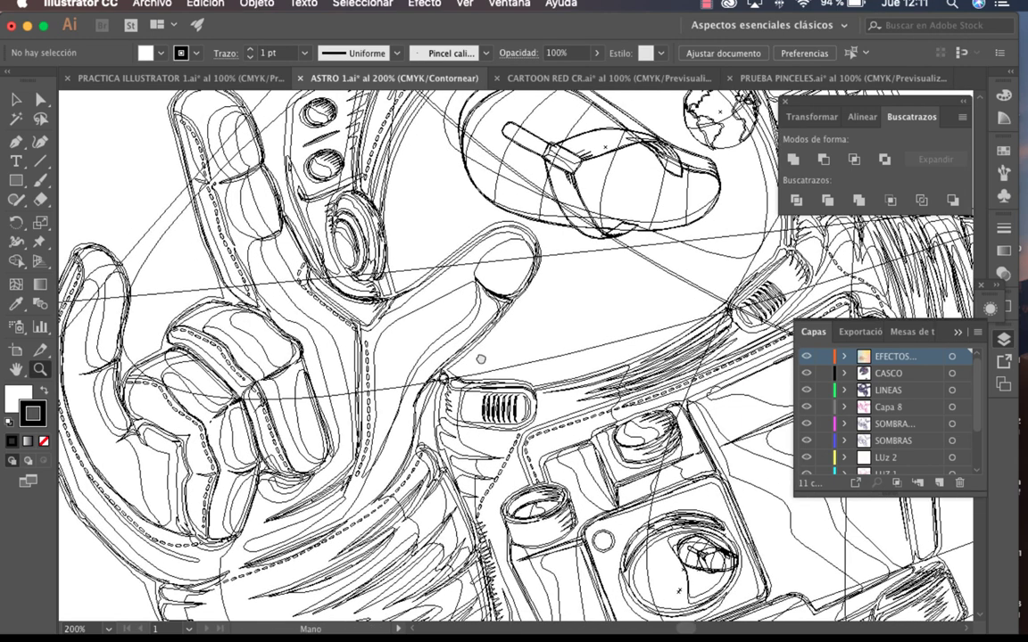
{"action": "left_click", "coordinate": [531, 346], "text": "alt"}
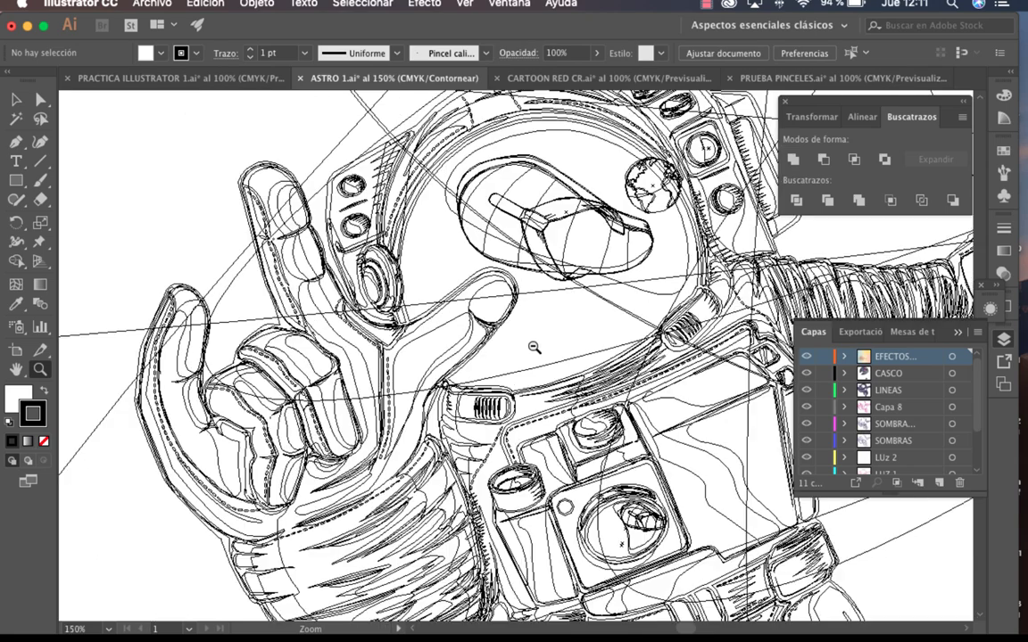
{"action": "left_click", "coordinate": [533, 344], "text": "alt"}
Examine the outlines of the separate line-art astronaut beside the artboard and return to the preview display.
{"action": "left_click_drag", "start_coordinate": [637, 360], "coordinate": [500, 301]}
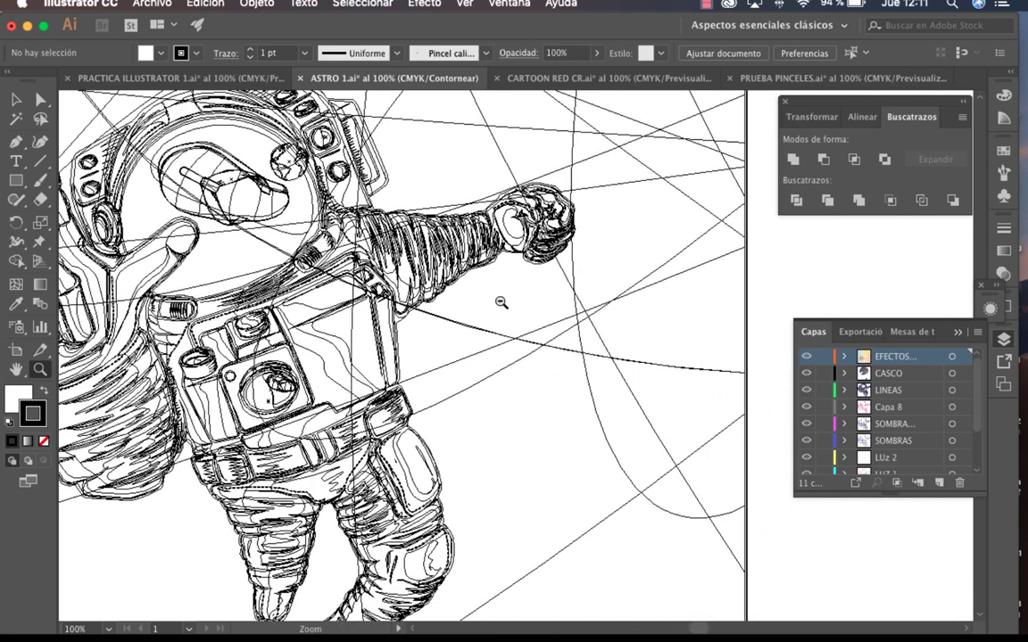
{"action": "left_click", "coordinate": [501, 302], "text": "alt"}
{"action": "left_click", "coordinate": [554, 312], "text": "alt"}
{"action": "left_click_drag", "start_coordinate": [701, 351], "coordinate": [395, 294]}
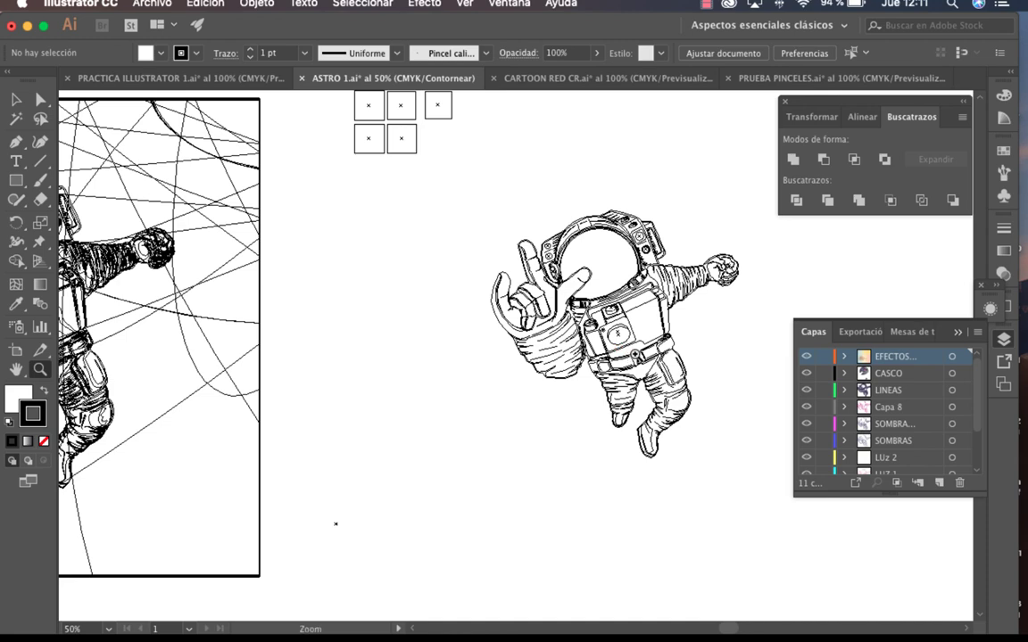
{"action": "left_click", "coordinate": [572, 320]}
{"action": "left_click", "coordinate": [476, 278]}
{"action": "left_click", "coordinate": [527, 307]}
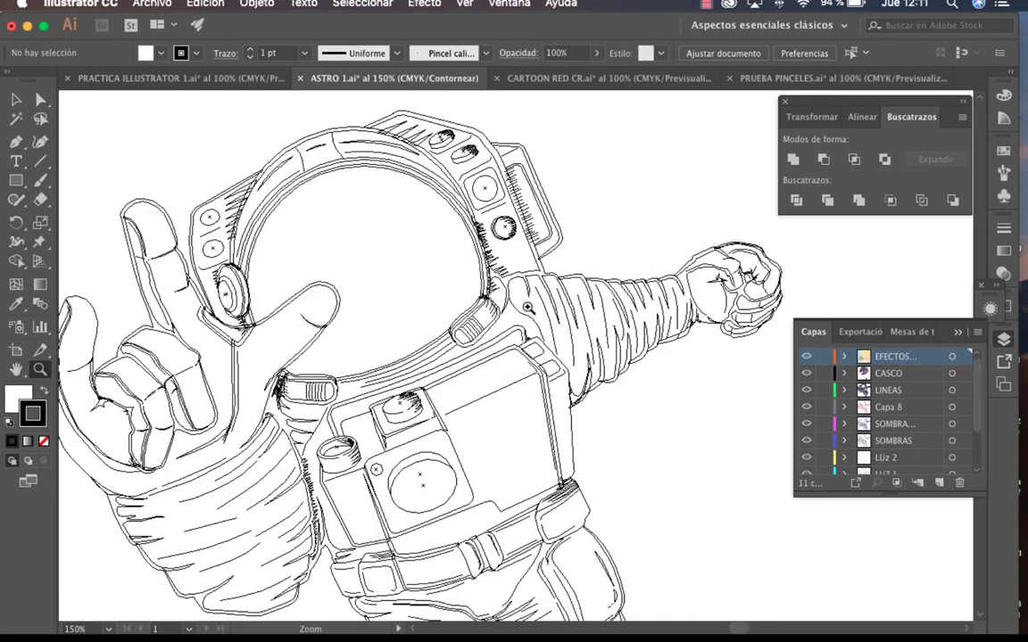
{"action": "scroll", "coordinate": [527, 307], "scroll_direction": "left", "scroll_amount": 5}
{"action": "key", "text": "ctrl+y"}
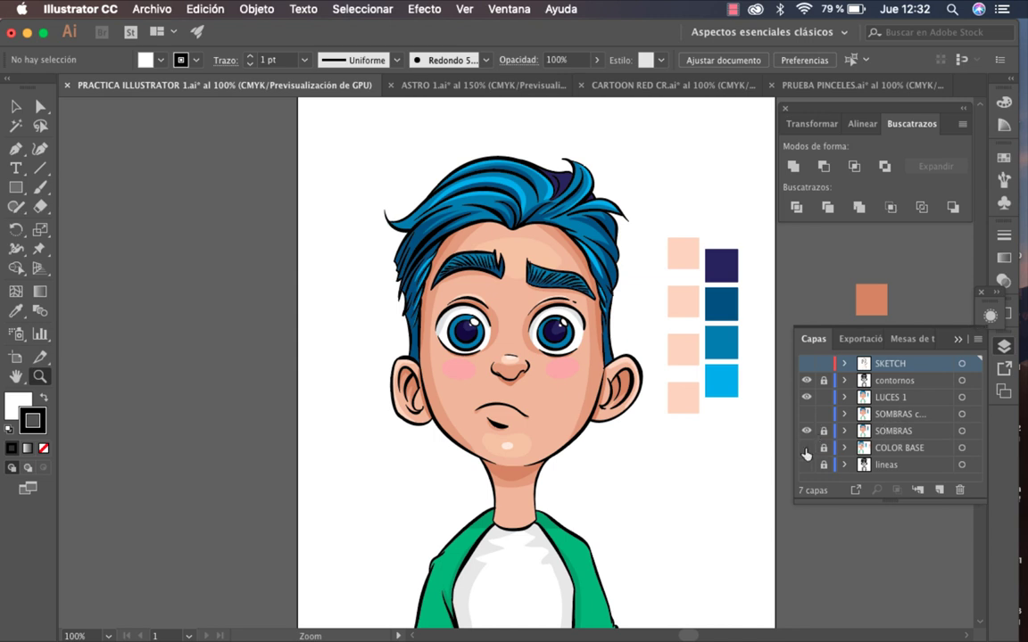
Hide the boy portrait's visible colour, shadow and light layers together with the contornos line art layer.
{"action": "left_click_drag", "start_coordinate": [806, 448], "coordinate": [804, 409]}
{"action": "left_click", "coordinate": [806, 397]}
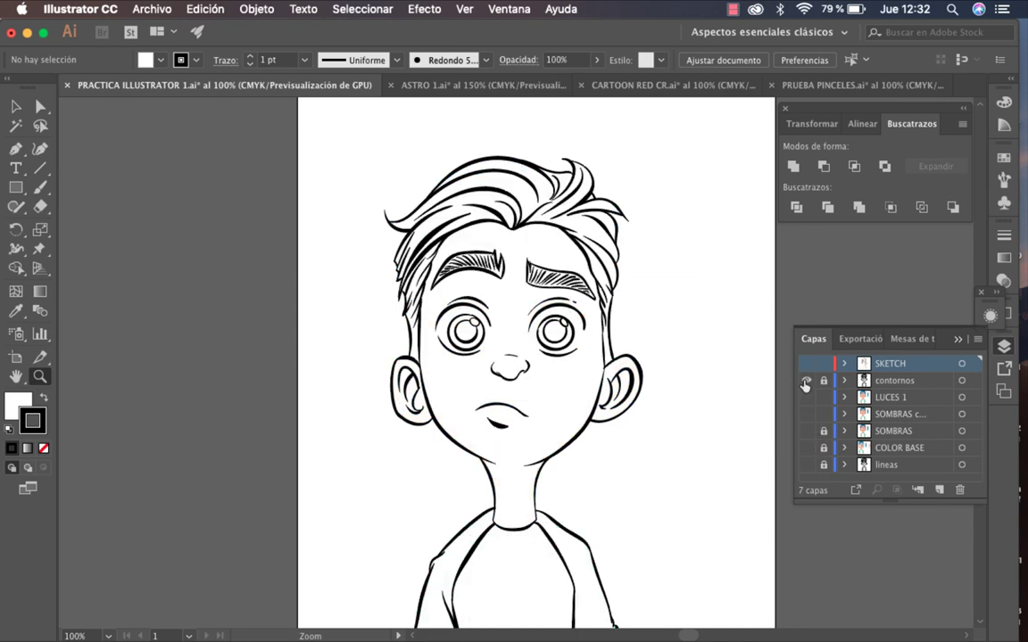
{"action": "left_click", "coordinate": [806, 381]}
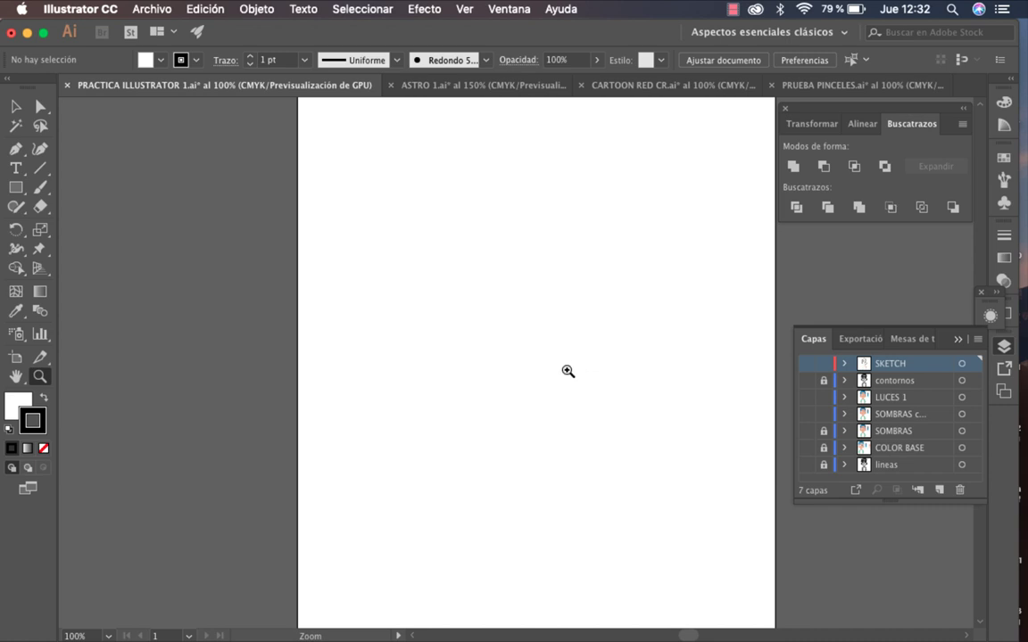
{"action": "left_click", "coordinate": [547, 368]}
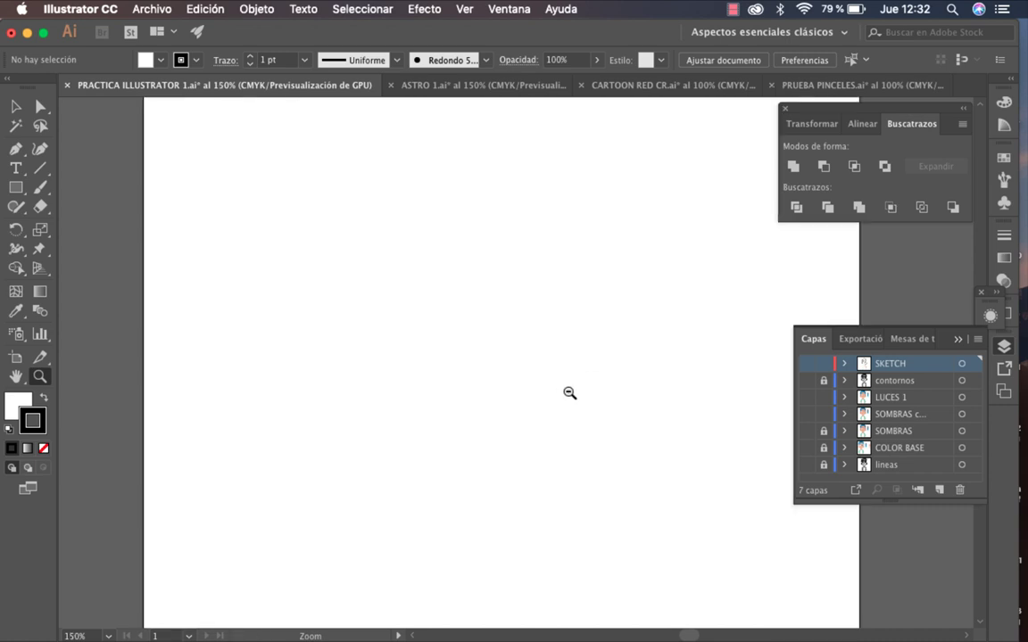
{"action": "left_click", "coordinate": [567, 395], "text": "alt"}
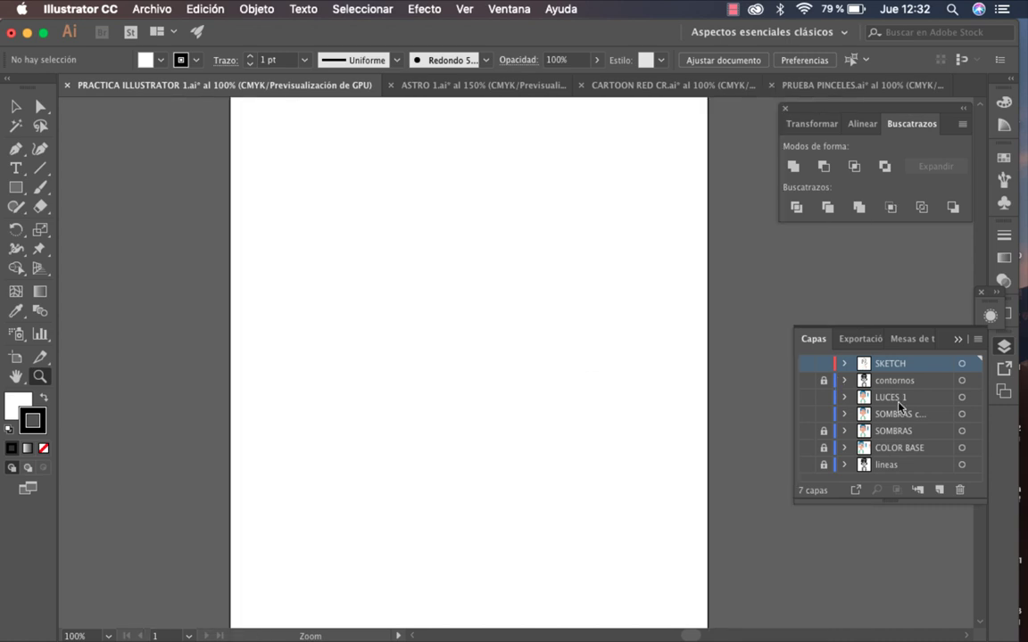
Show only the SKETCH layer with the boy's original pencil drawing.
{"action": "left_click", "coordinate": [806, 363]}
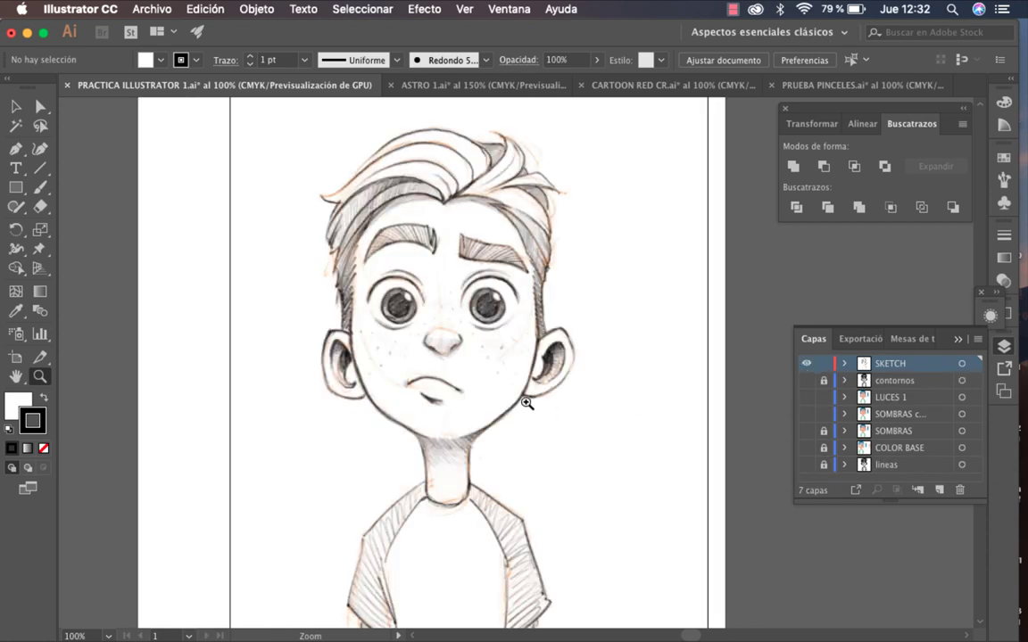
{"action": "left_click", "coordinate": [416, 343]}
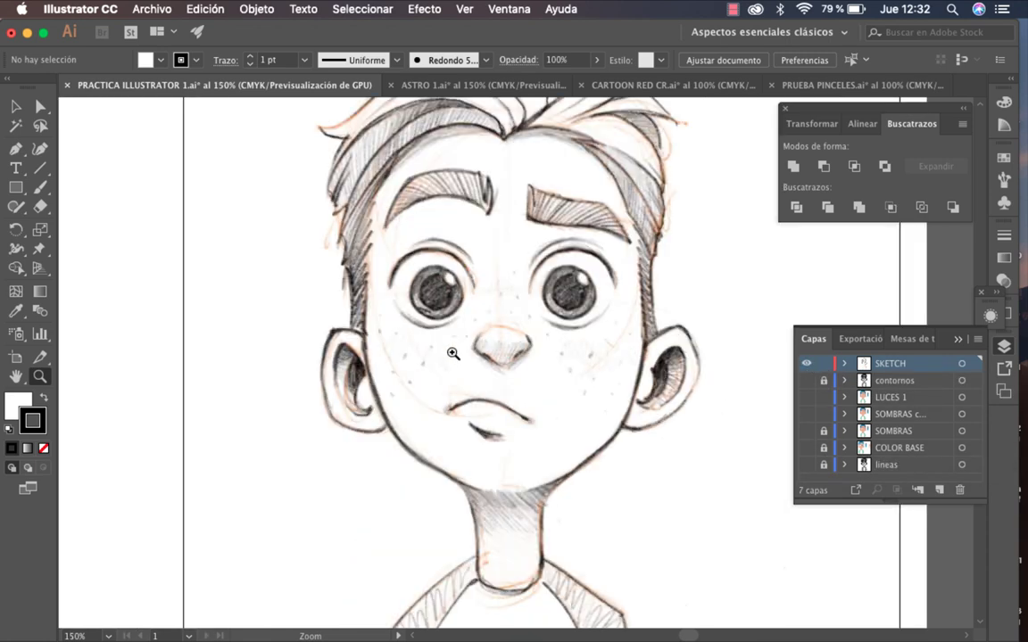
{"action": "scroll", "coordinate": [441, 375], "scroll_direction": "up", "scroll_amount": 3}
{"action": "scroll", "coordinate": [442, 375], "scroll_direction": "right", "scroll_amount": 2}
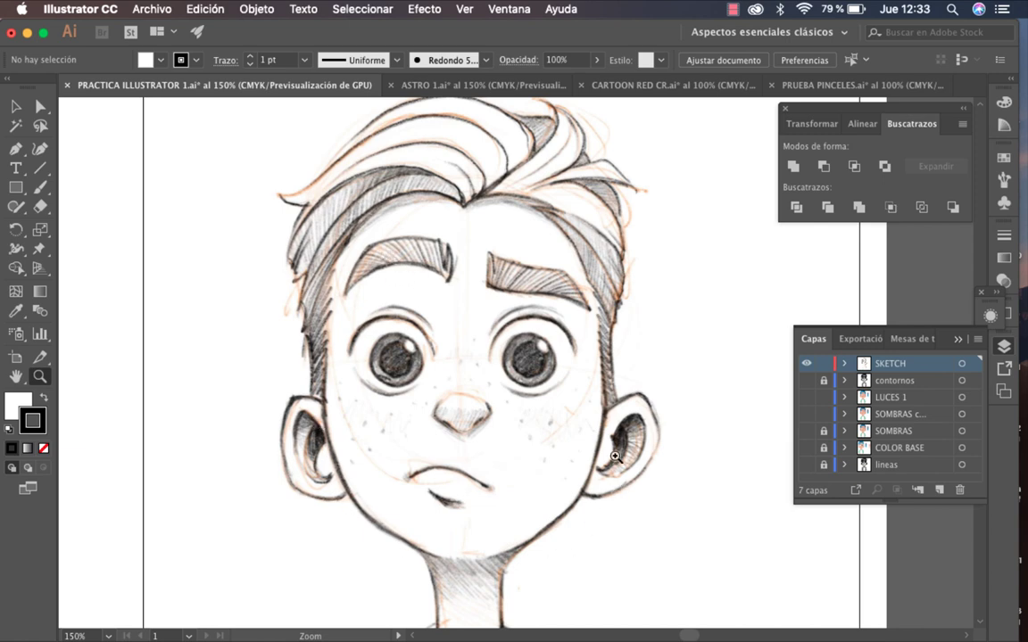
Examine the pencil sketch from the neck and jacket back up to the boy's face, ears and hair.
{"action": "key", "text": "space"}
{"action": "left_click_drag", "start_coordinate": [514, 543], "coordinate": [459, 309]}
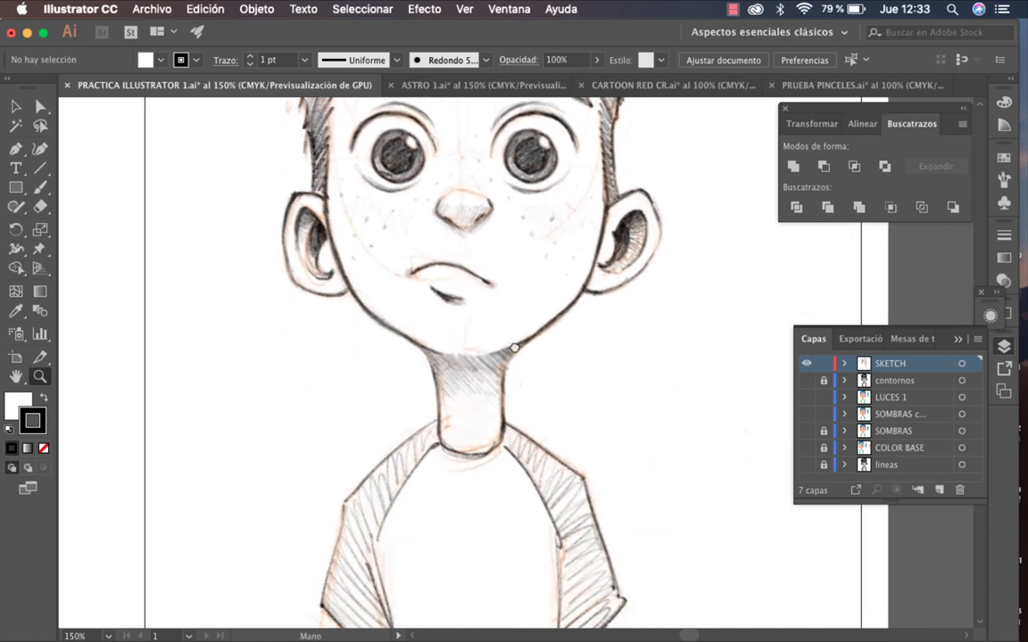
{"action": "left_click_drag", "start_coordinate": [443, 443], "coordinate": [495, 325]}
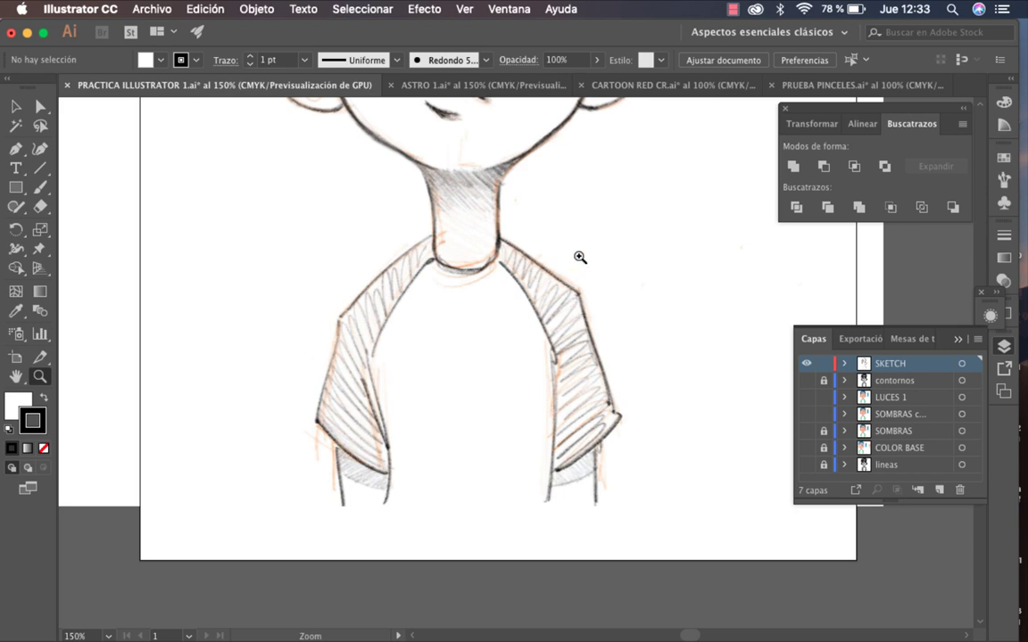
{"action": "key", "text": "space"}
{"action": "left_click_drag", "start_coordinate": [500, 138], "coordinate": [527, 506]}
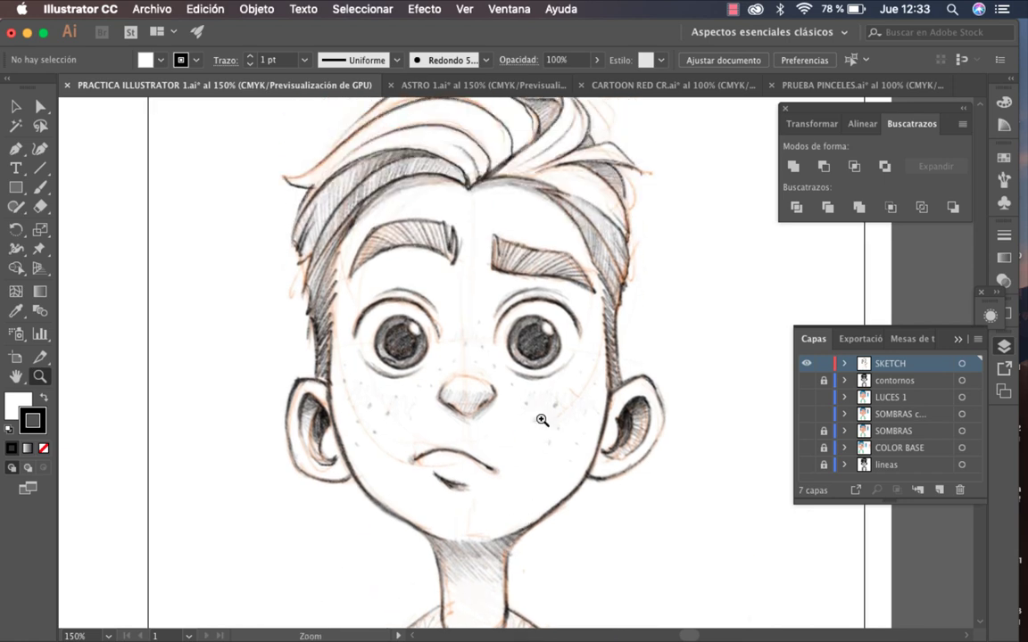
{"action": "scroll", "coordinate": [436, 278], "scroll_direction": "right", "scroll_amount": 3}
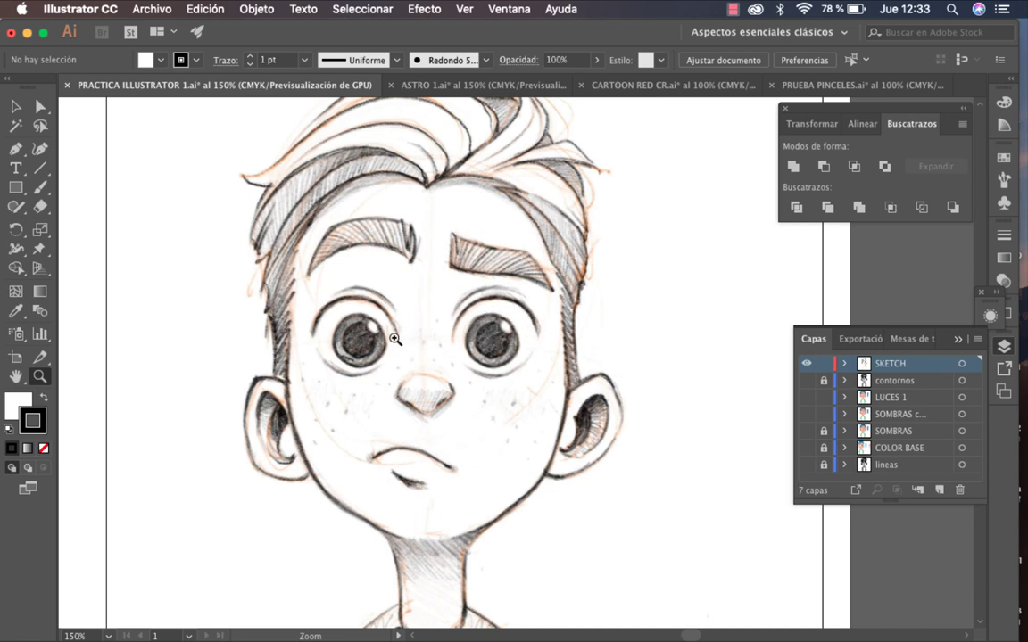
{"action": "scroll", "coordinate": [417, 357], "scroll_direction": "up", "scroll_amount": 2}
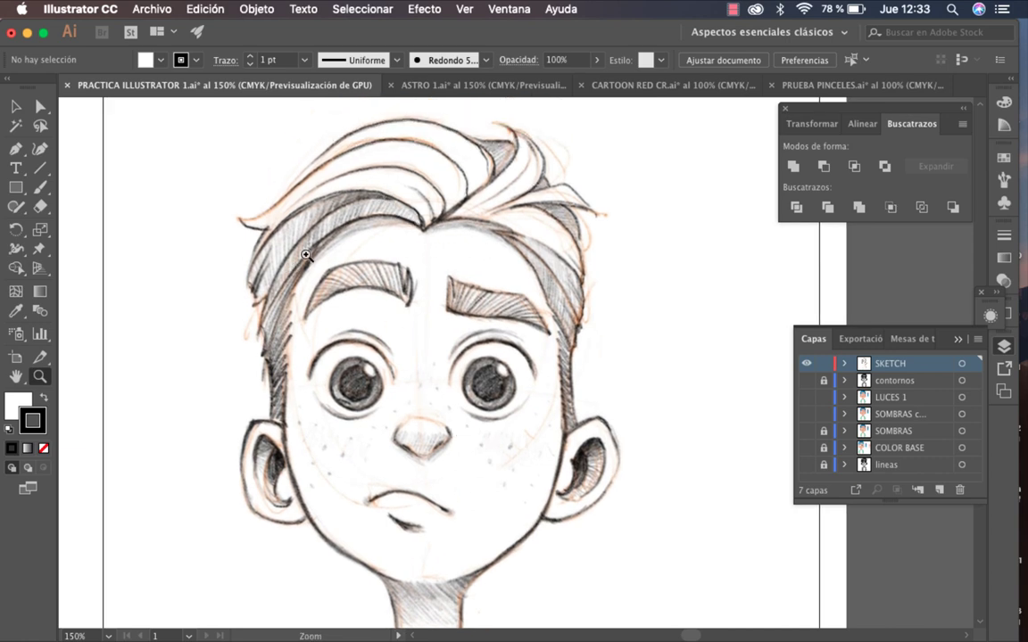
{"action": "left_click_drag", "start_coordinate": [490, 391], "coordinate": [511, 299]}
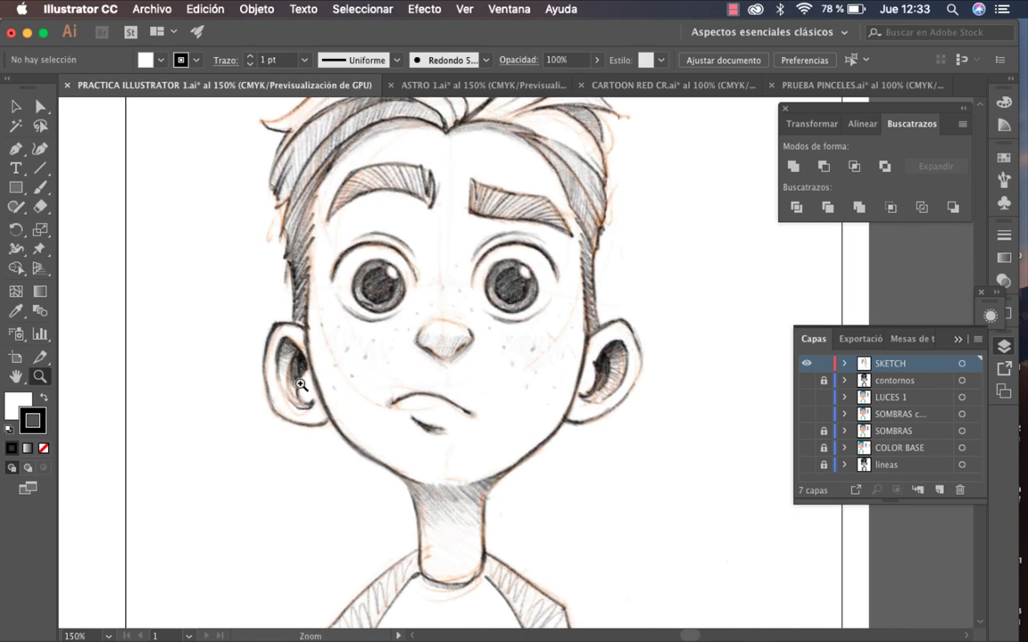
Examine the boy's pencil sketch from the face down to the jacket and sleeves, and back up to the hair.
{"action": "left_click_drag", "start_coordinate": [422, 470], "coordinate": [413, 392]}
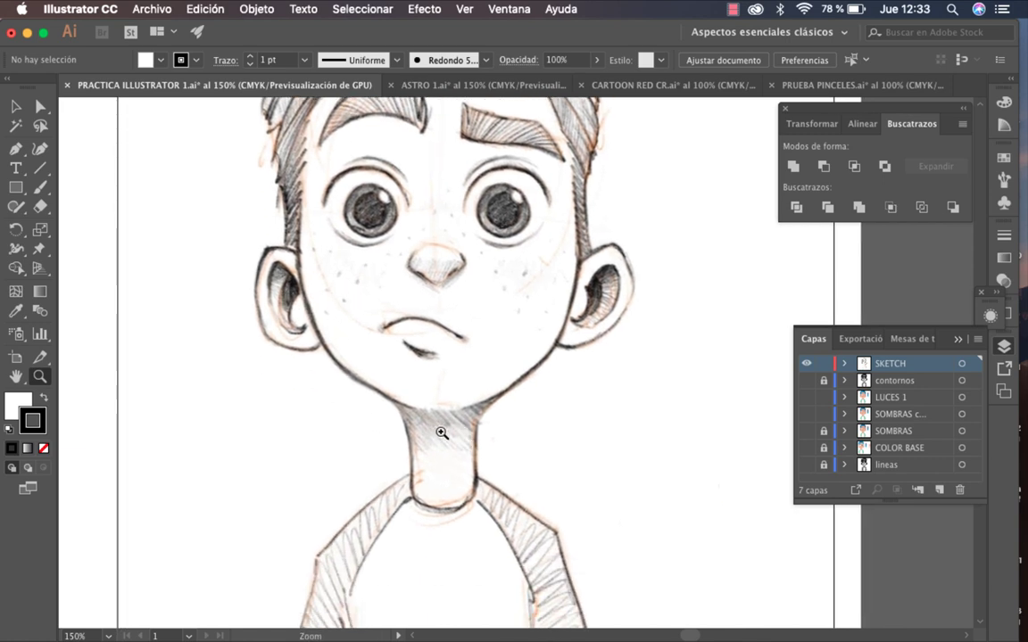
{"action": "left_click_drag", "start_coordinate": [468, 490], "coordinate": [458, 364]}
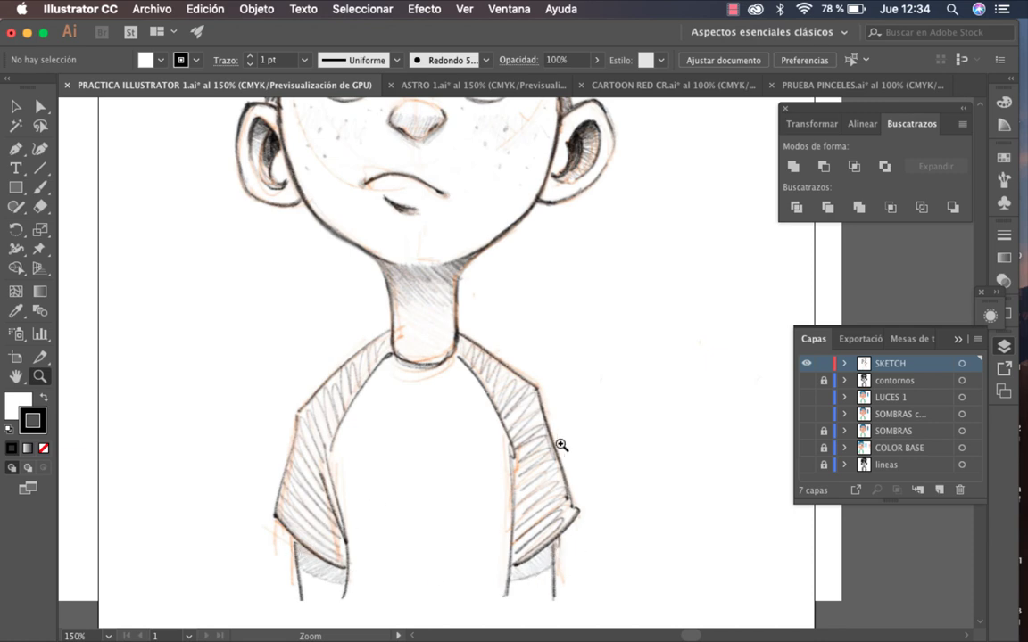
{"action": "key", "text": "space"}
{"action": "left_click_drag", "start_coordinate": [473, 496], "coordinate": [459, 564]}
{"action": "left_click_drag", "start_coordinate": [442, 374], "coordinate": [479, 491]}
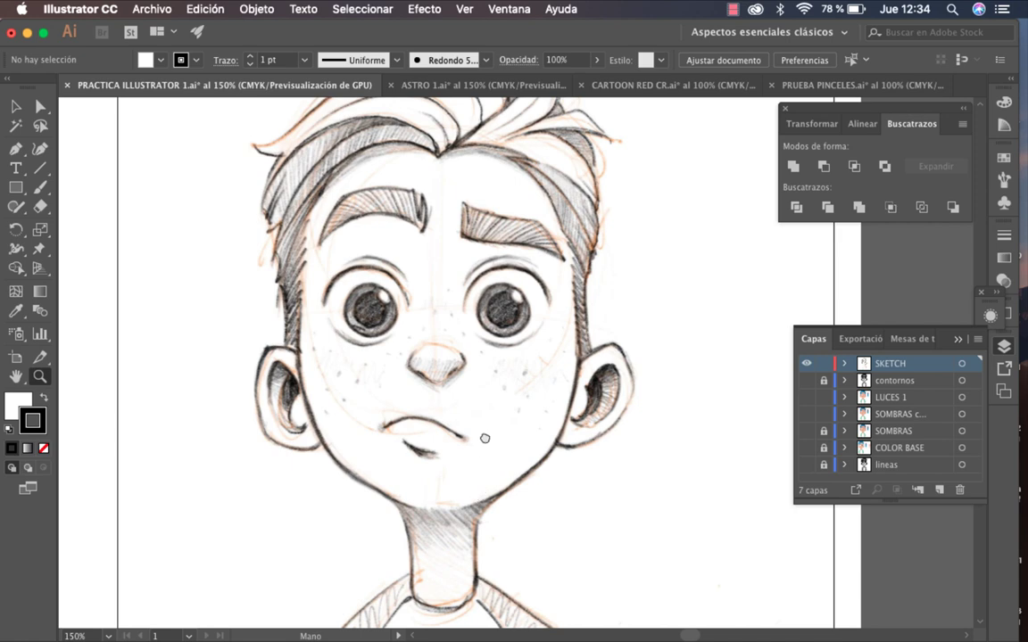
{"action": "left_click_drag", "start_coordinate": [485, 436], "coordinate": [512, 535]}
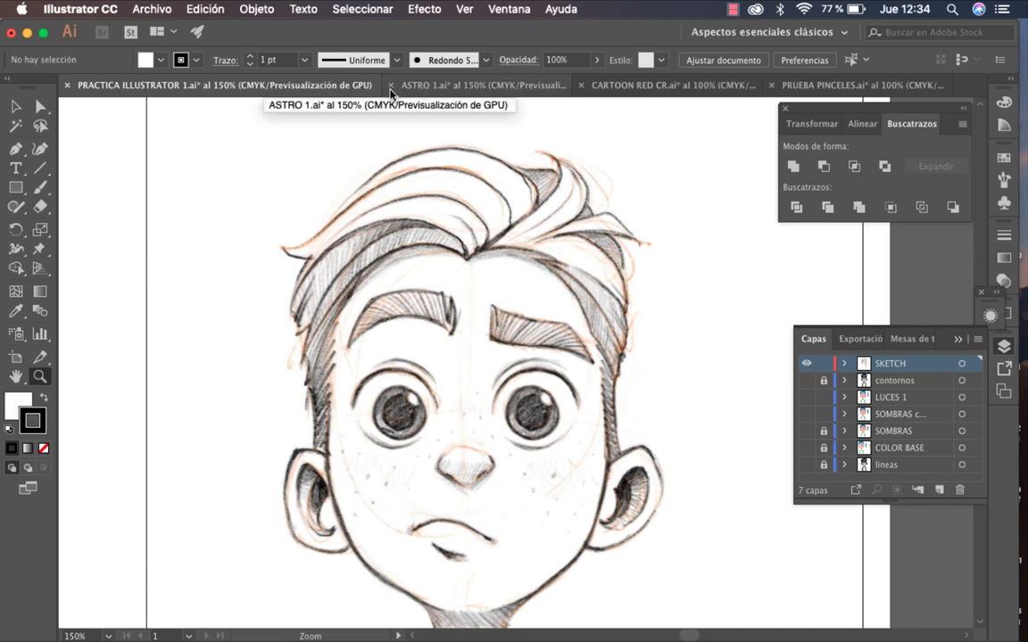
Close the ASTRO 1.ai document without saving its changes.
{"action": "left_click", "coordinate": [390, 92]}
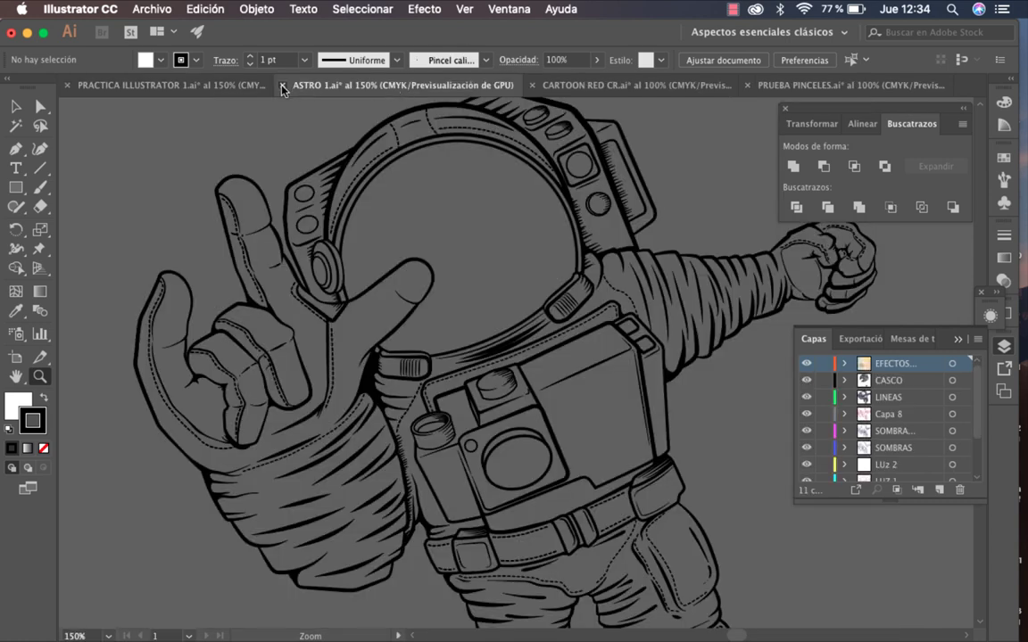
{"action": "left_click", "coordinate": [282, 86]}
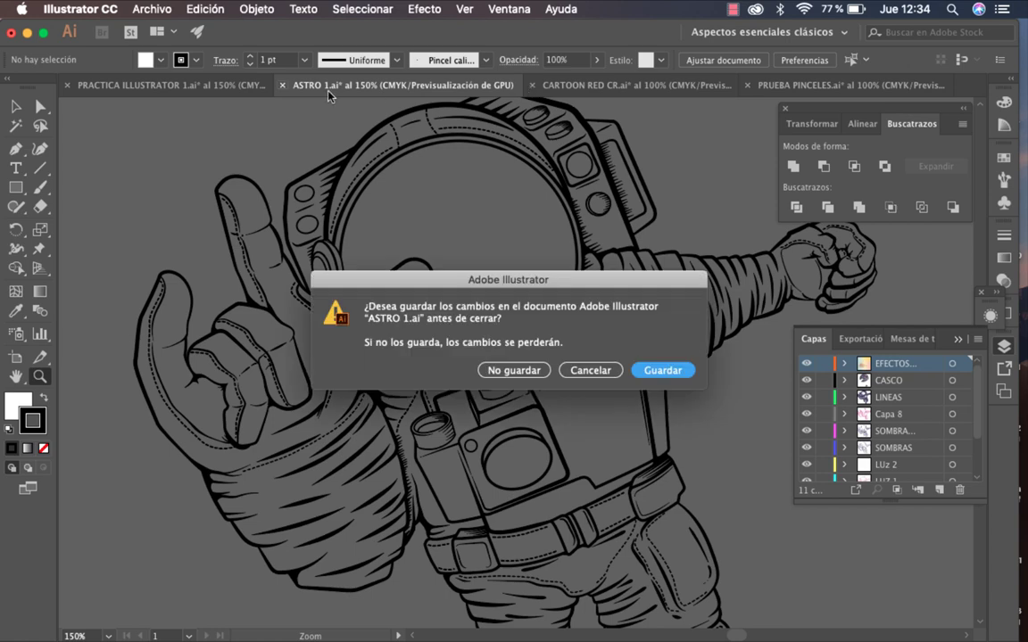
{"action": "left_click", "coordinate": [493, 369]}
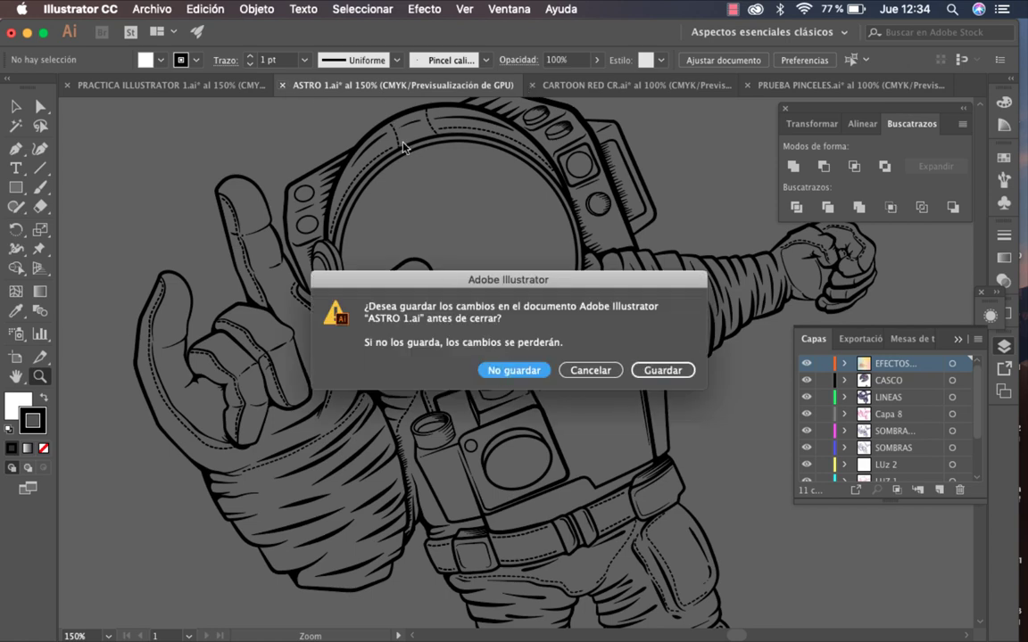
{"action": "left_click", "coordinate": [526, 368]}
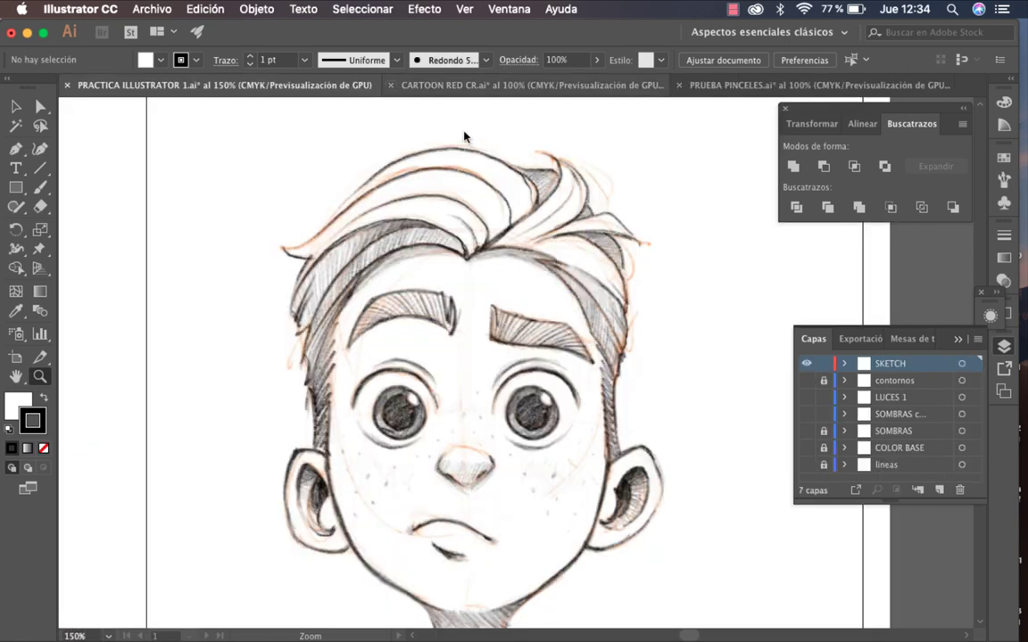
Close CARTOON RED CR.ai and PRUEBA PINCELES.ai without saving, leaving only PRACTICA ILLUSTRATOR 1.ai open.
{"action": "left_click", "coordinate": [391, 85]}
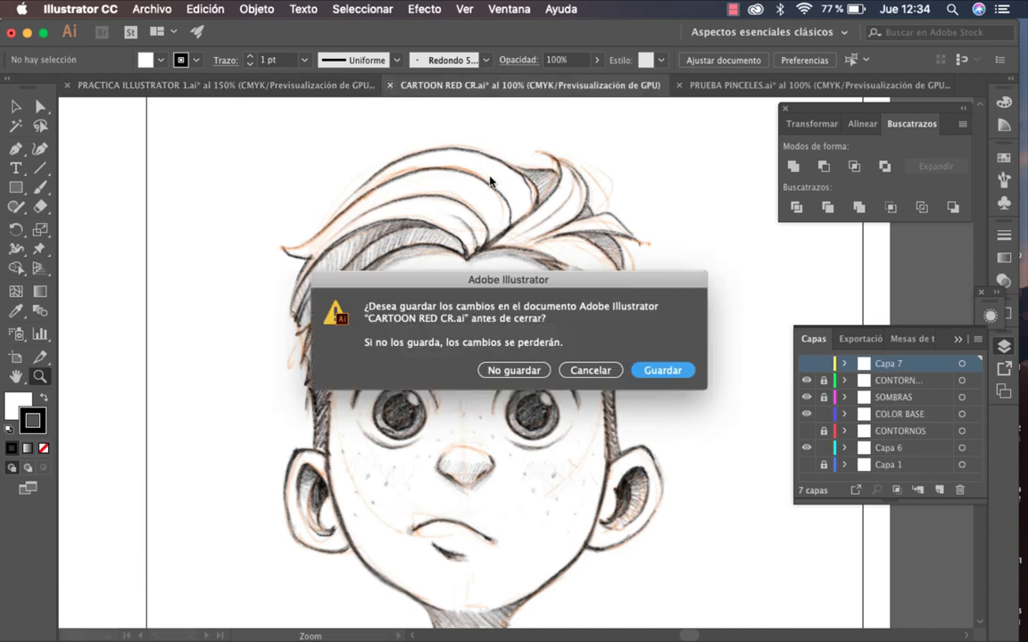
{"action": "left_click", "coordinate": [513, 368]}
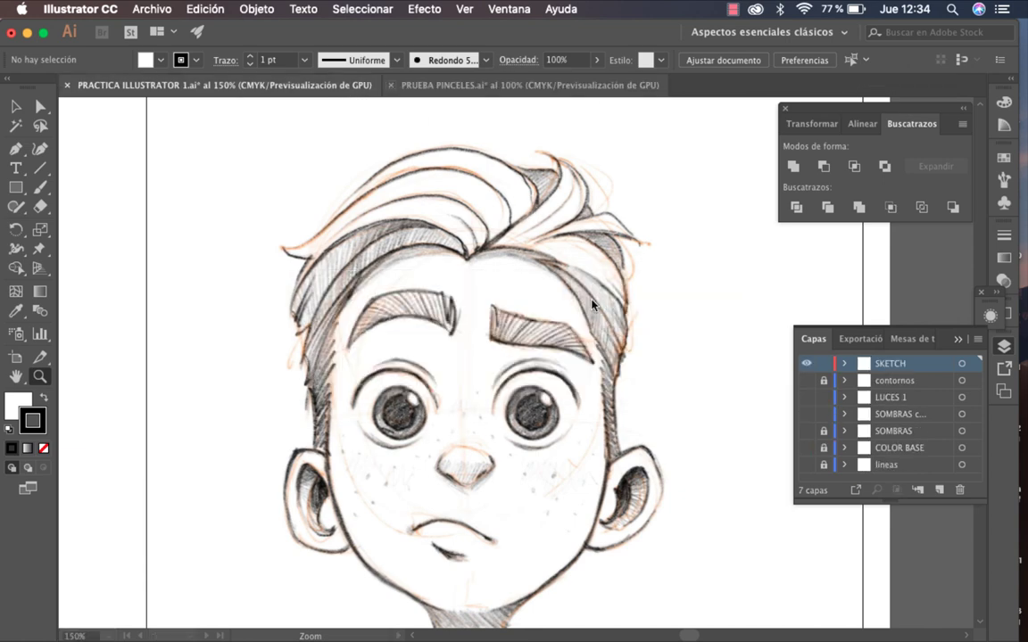
{"action": "left_click", "coordinate": [390, 85]}
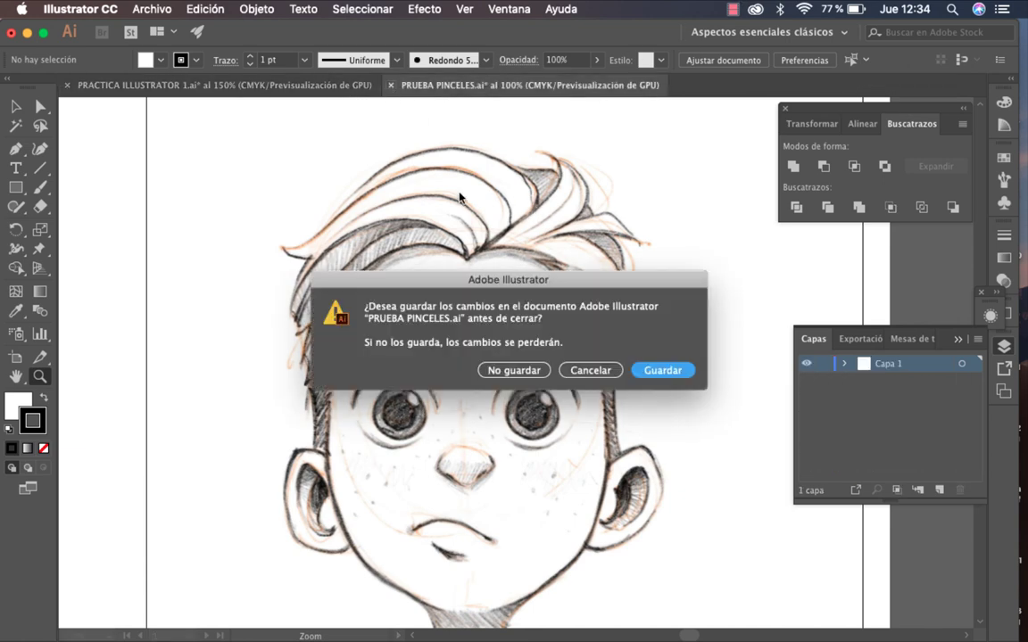
{"action": "left_click", "coordinate": [514, 370]}
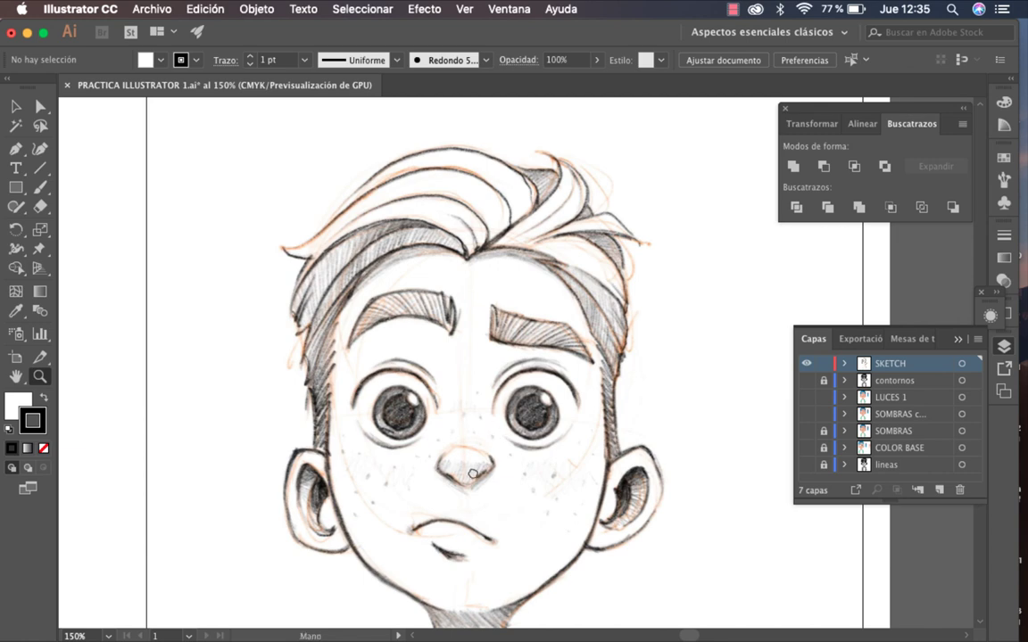
Hide the SKETCH layer and toggle the lineas layer on and off to view the boy's line art alone.
{"action": "scroll", "coordinate": [444, 391], "scroll_direction": "down", "scroll_amount": 2}
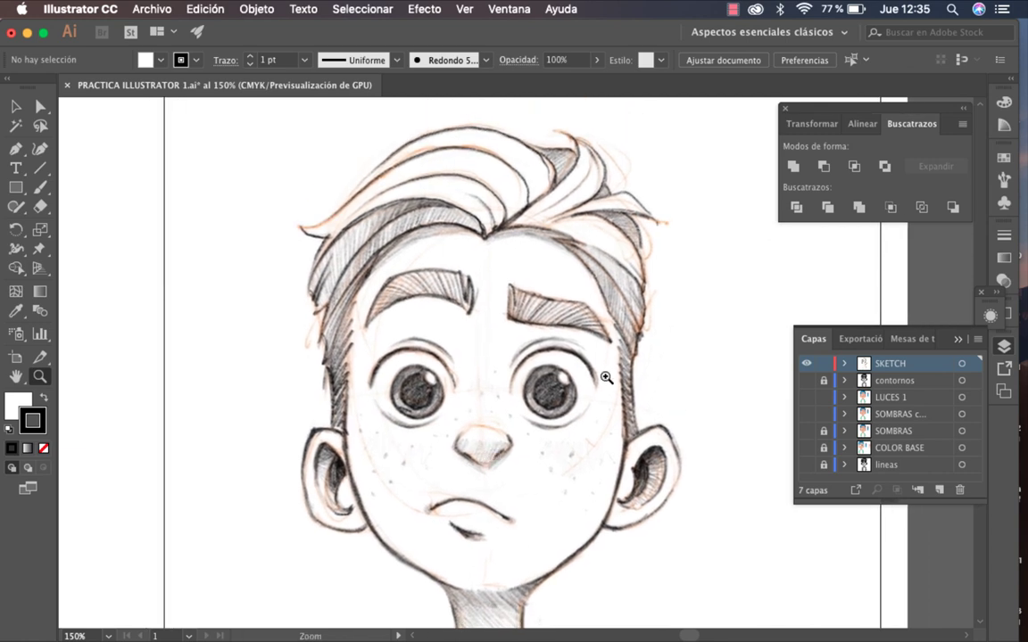
{"action": "left_click", "coordinate": [805, 365]}
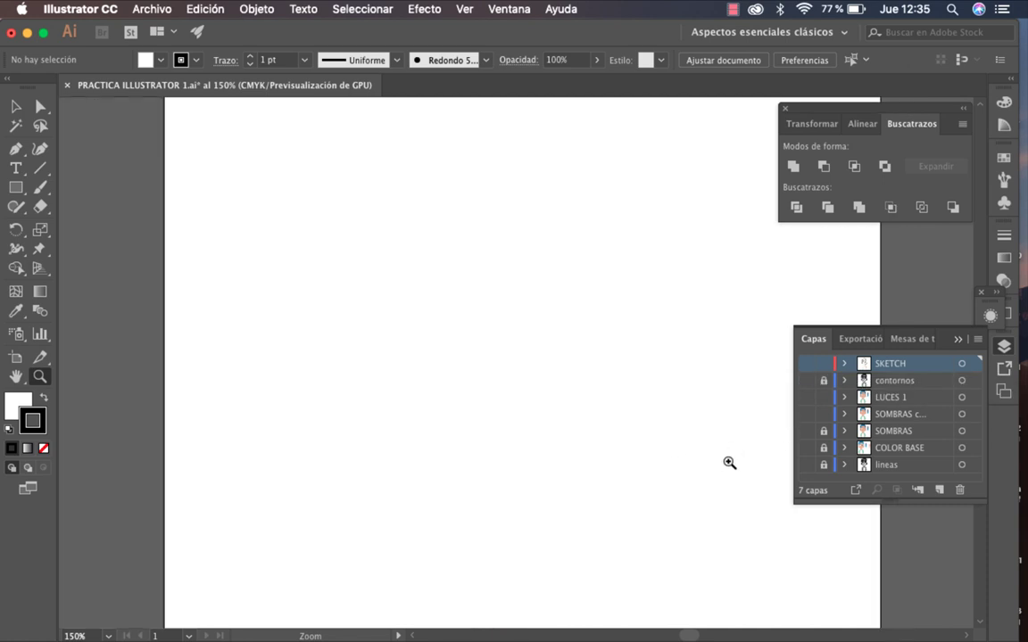
{"action": "left_click", "coordinate": [807, 465]}
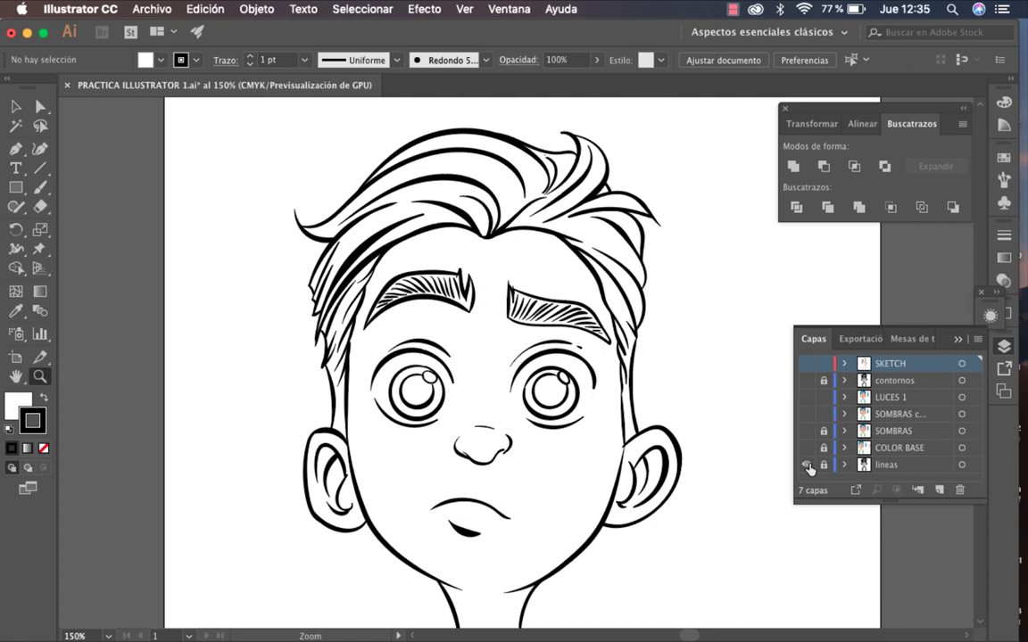
{"action": "left_click", "coordinate": [808, 465]}
{"action": "left_click", "coordinate": [808, 465]}
{"action": "left_click", "coordinate": [808, 465]}
View COLOR BASE alone, then build up the portrait by showing the two SOMBRAS layers, LUCES 1 and contornos.
{"action": "left_click", "coordinate": [808, 448]}
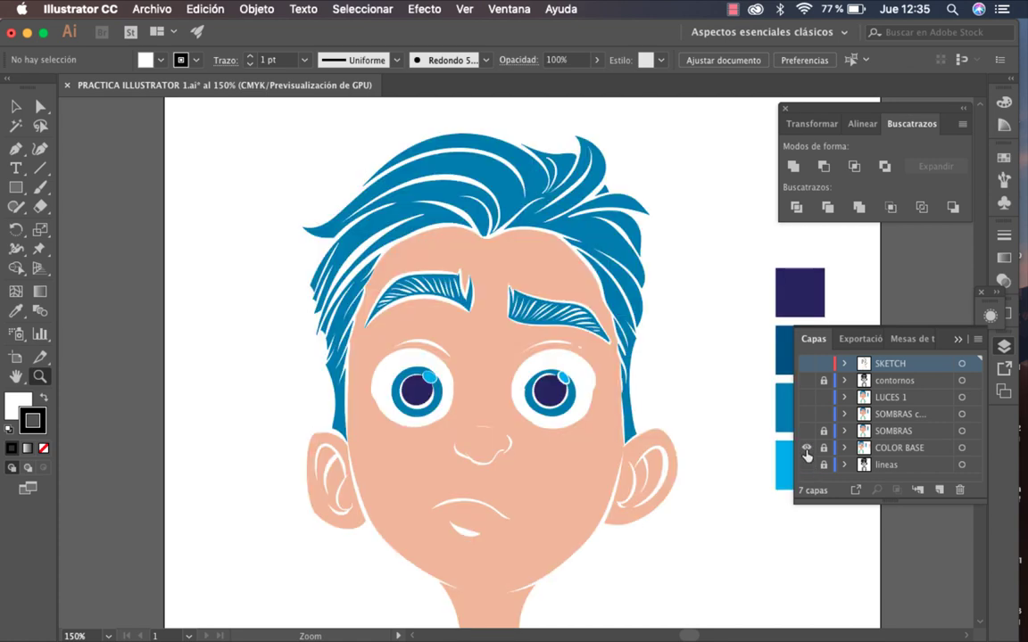
{"action": "left_click", "coordinate": [807, 448]}
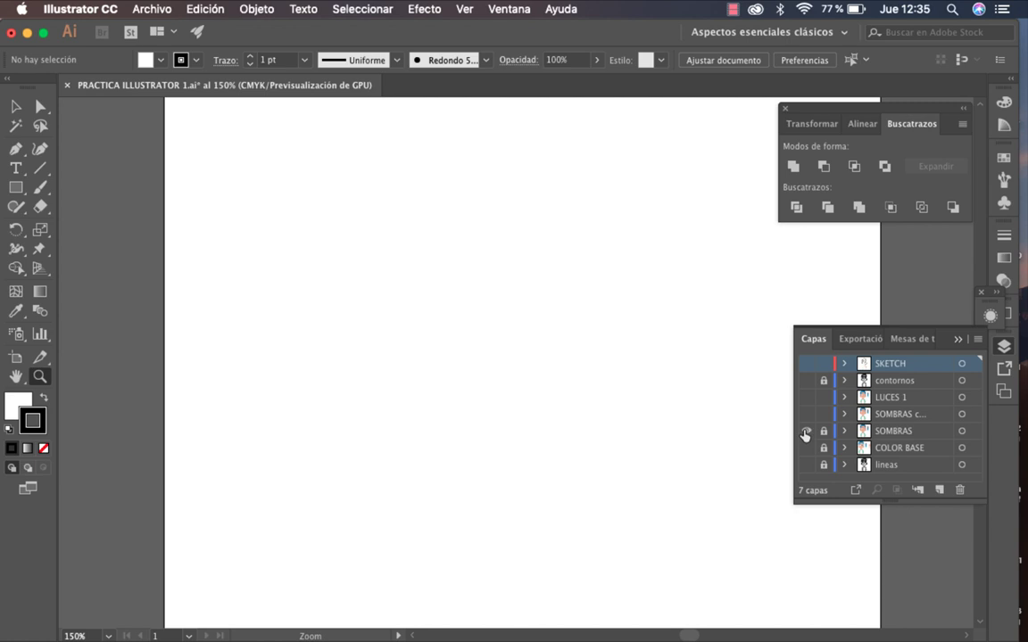
{"action": "left_click", "coordinate": [807, 432]}
{"action": "left_click", "coordinate": [807, 415]}
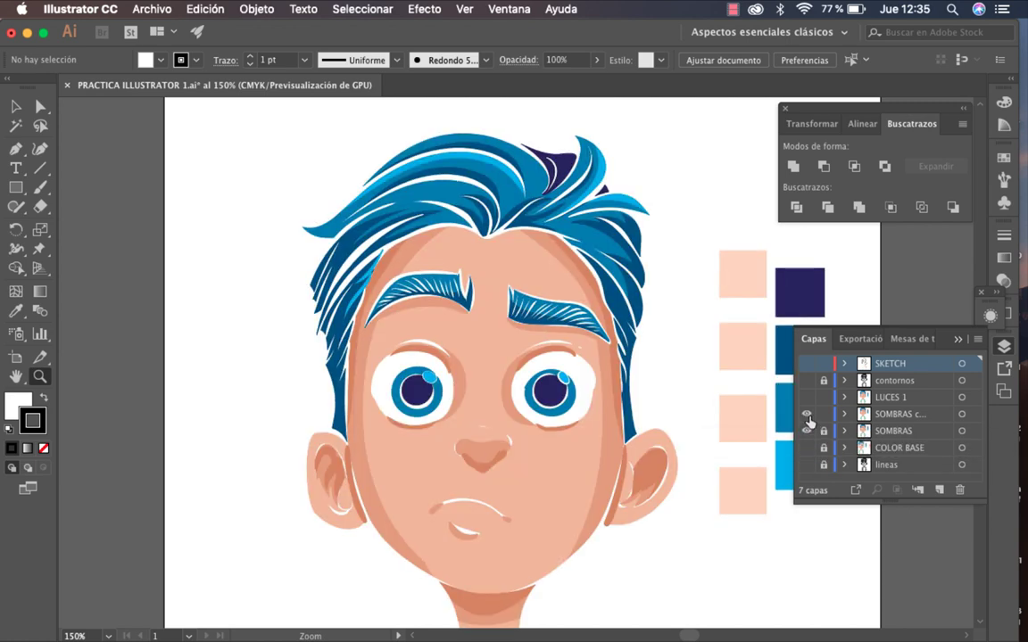
{"action": "left_click", "coordinate": [807, 397]}
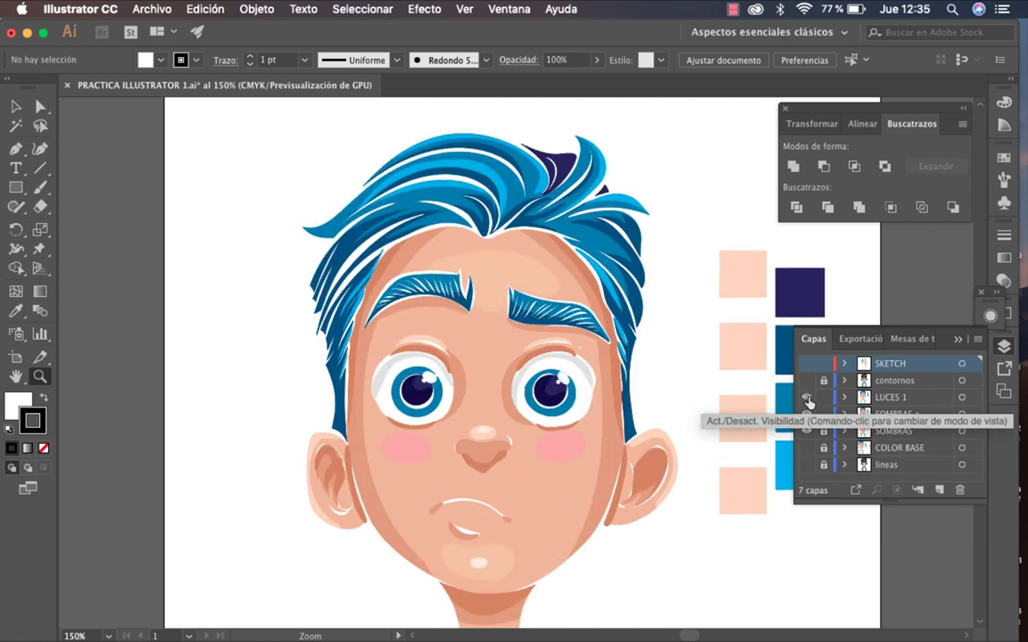
{"action": "left_click", "coordinate": [807, 381]}
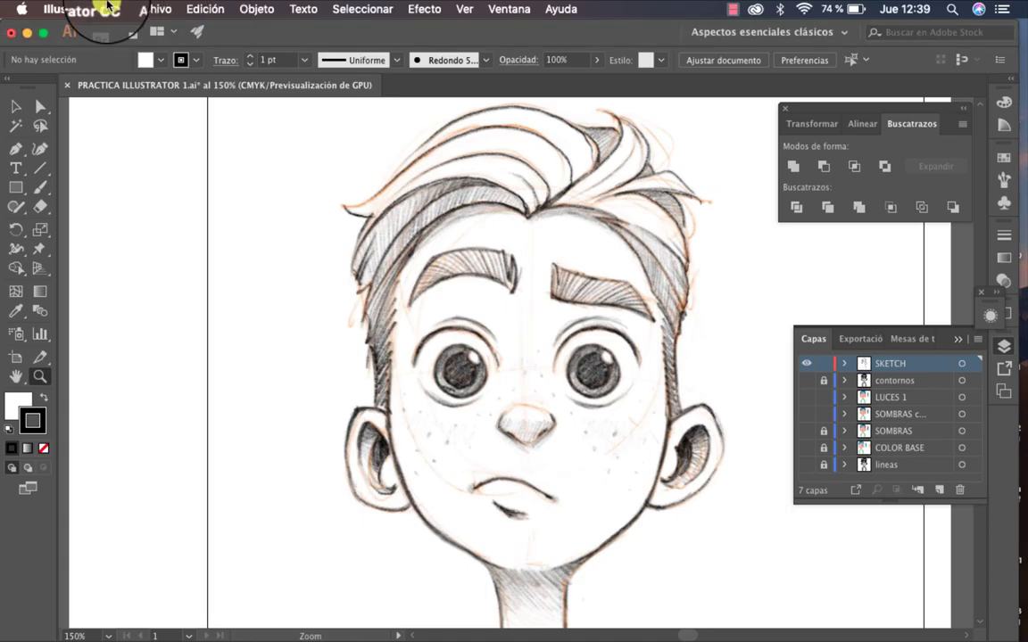
Start a new portrait A4 document with its units set to centimetres.
{"action": "left_click", "coordinate": [160, 13]}
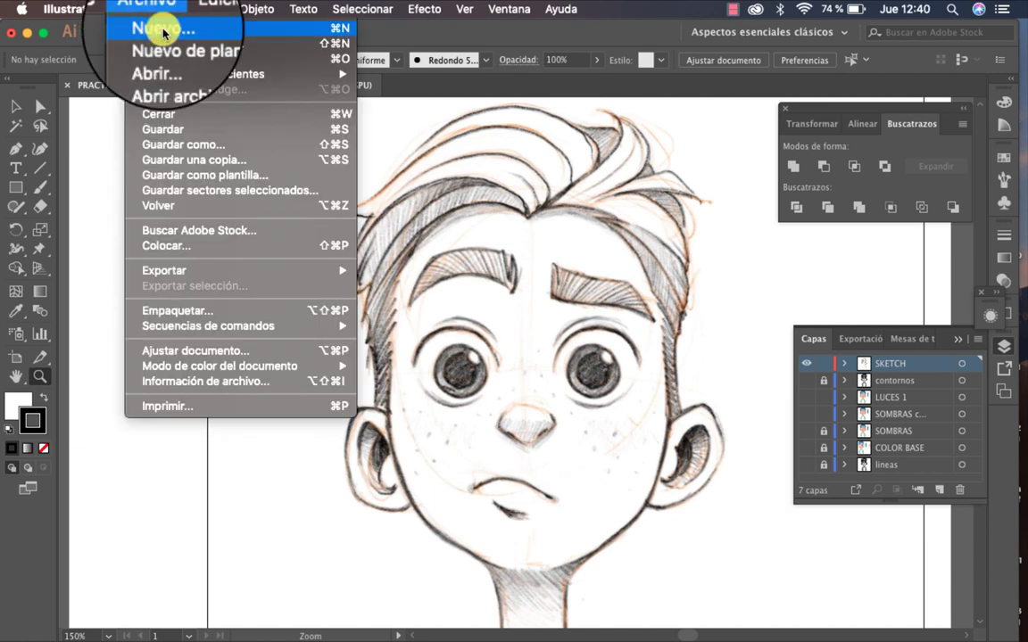
{"action": "left_click", "coordinate": [161, 29]}
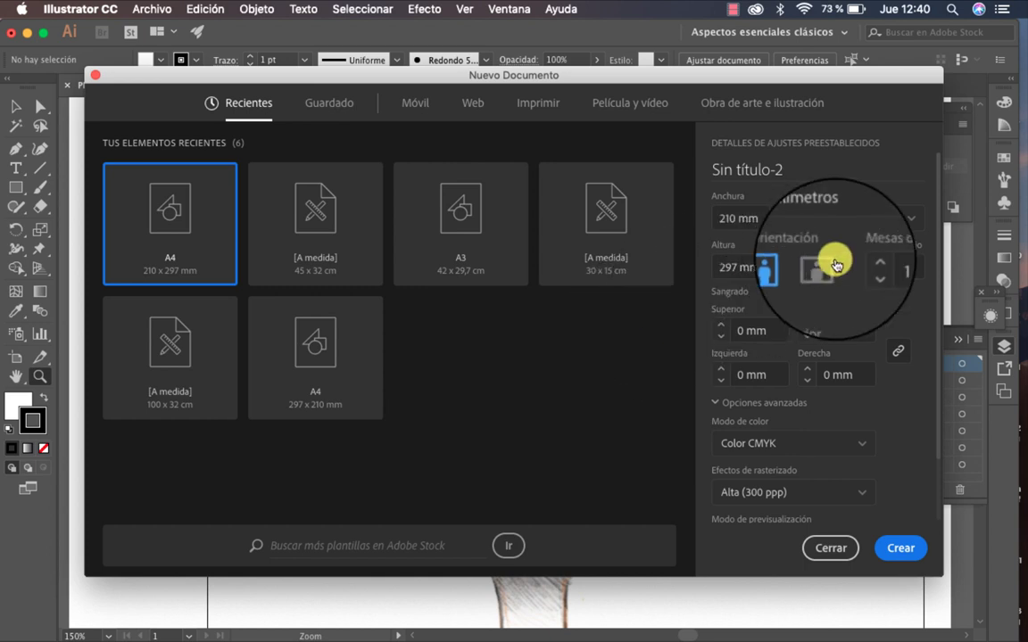
{"action": "left_click", "coordinate": [845, 222]}
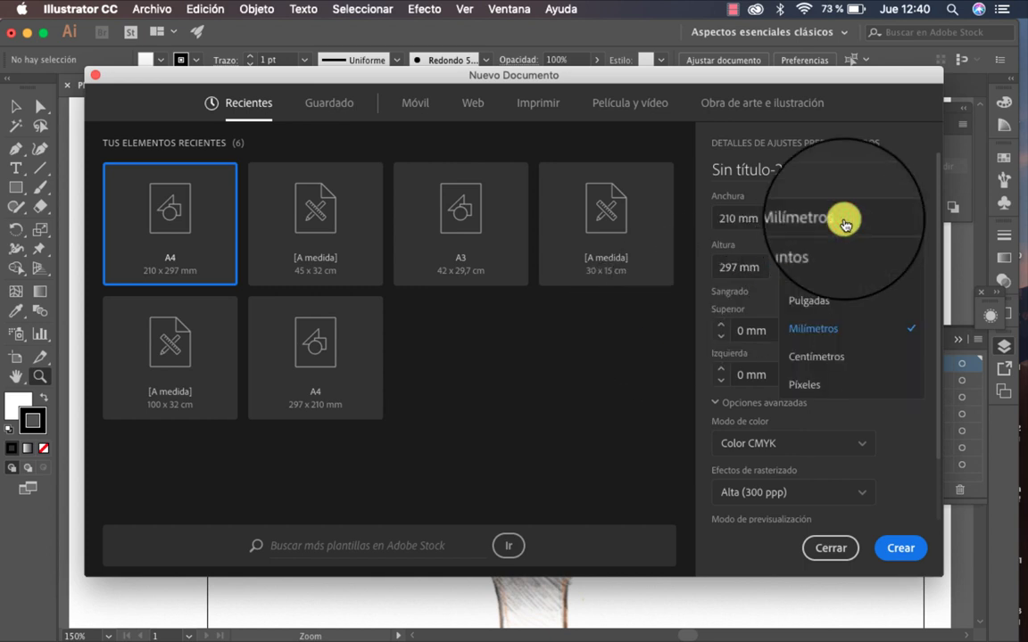
{"action": "left_click", "coordinate": [823, 358]}
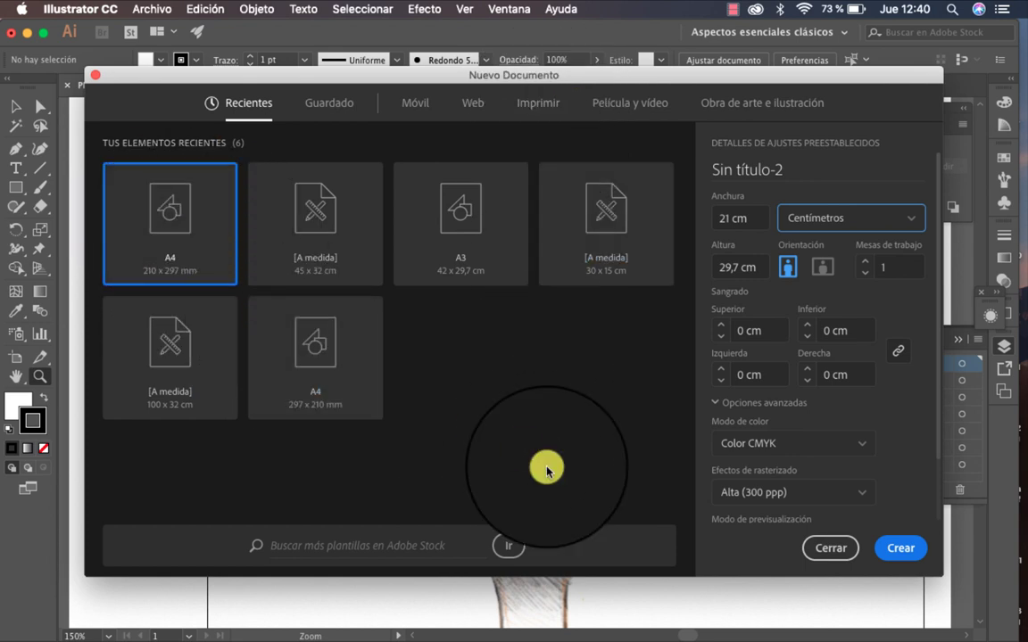
Name the new document PRACTICA ILUSTRACIÓN TERCERO and create it.
{"action": "double_click", "coordinate": [772, 173]}
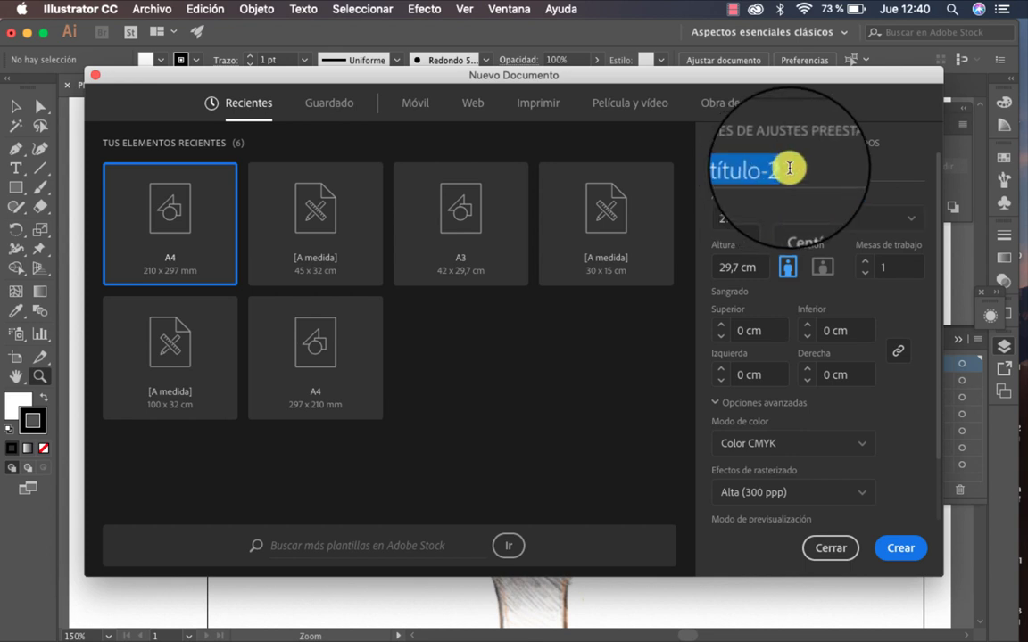
{"action": "type", "text": "Cr"}
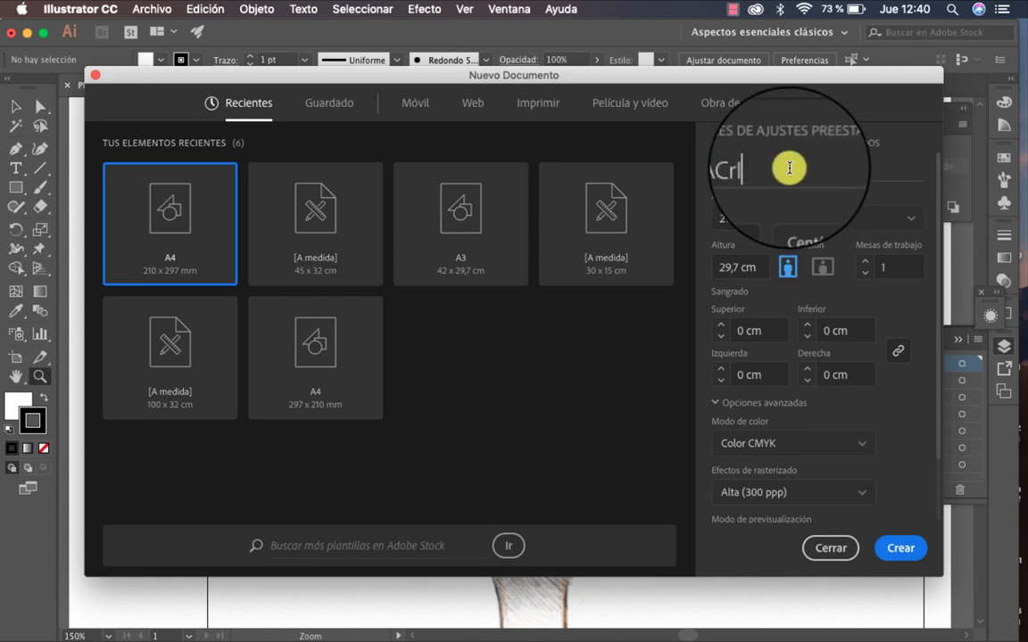
{"action": "key", "text": "BackSpace"}
{"action": "type", "text": "TICA"}
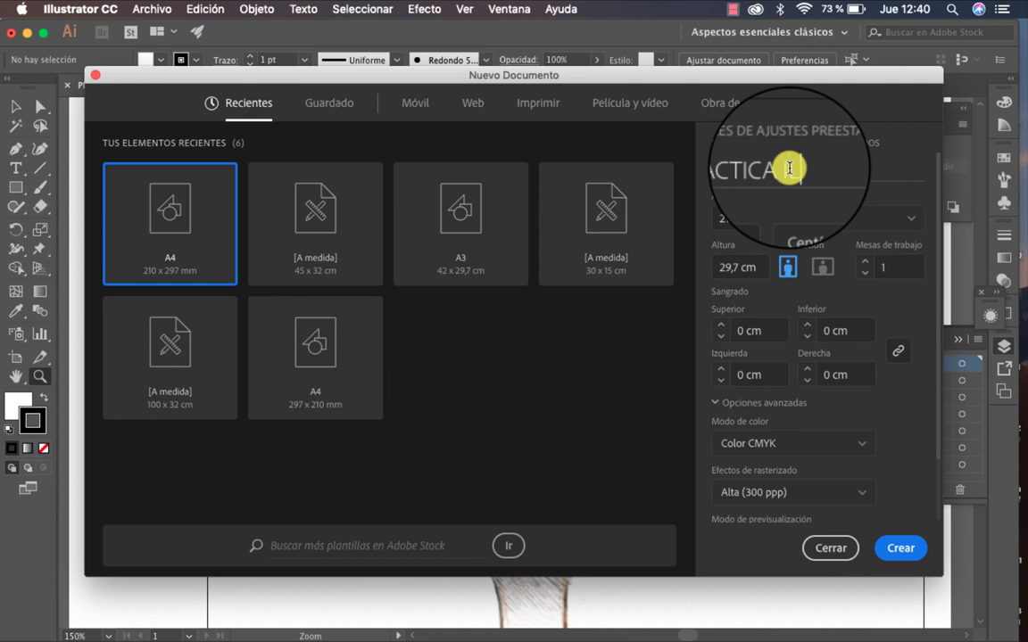
{"action": "type", "text": " PLUSTRA"}
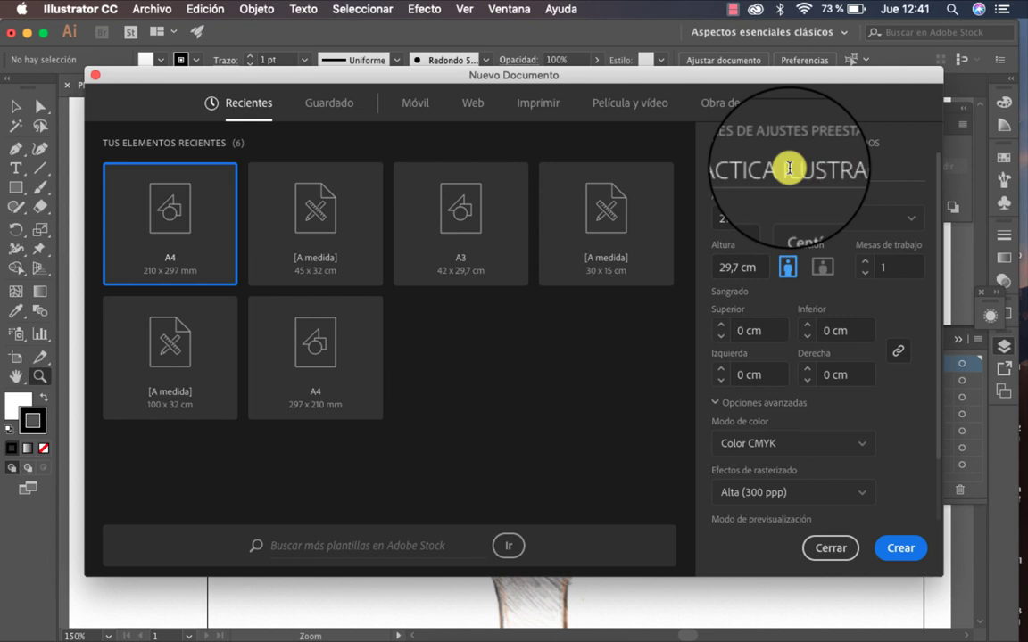
{"action": "type", "text": "N TERE"}
{"action": "type", "text": "ER"}
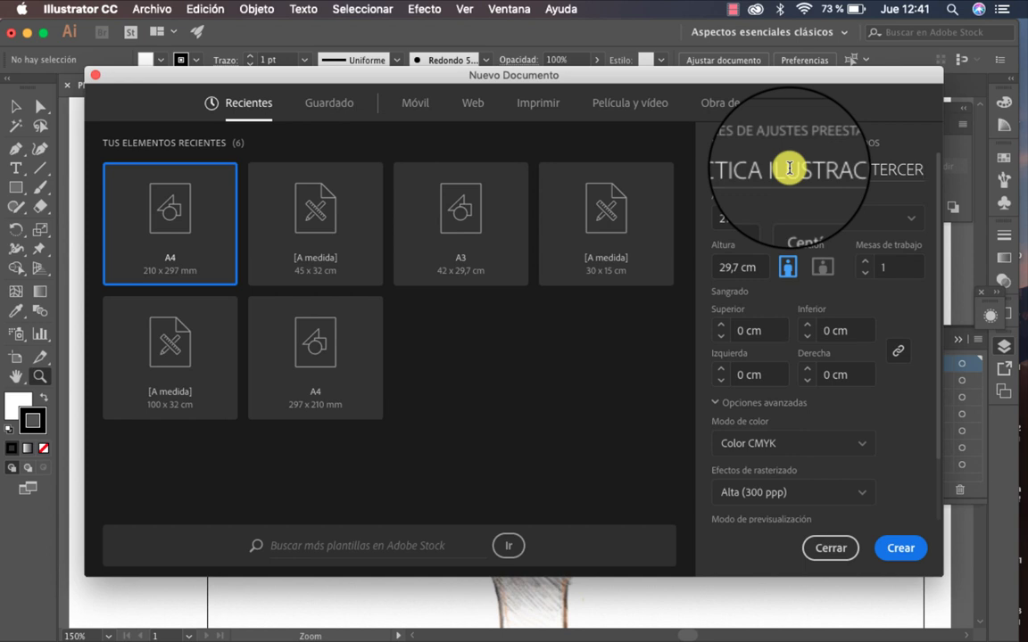
{"action": "type", "text": "O"}
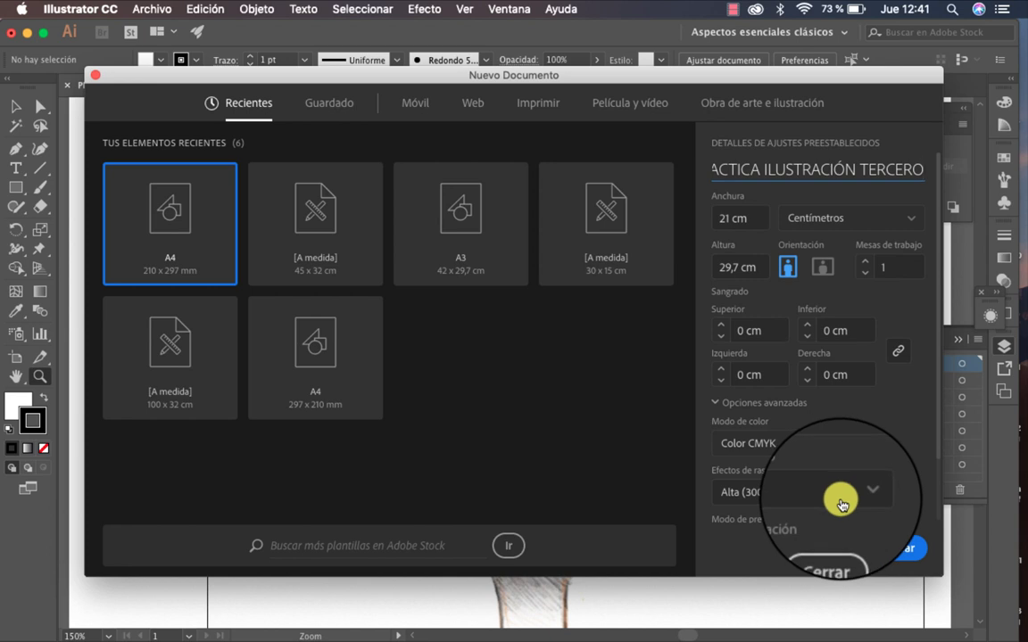
{"action": "left_click", "coordinate": [892, 553]}
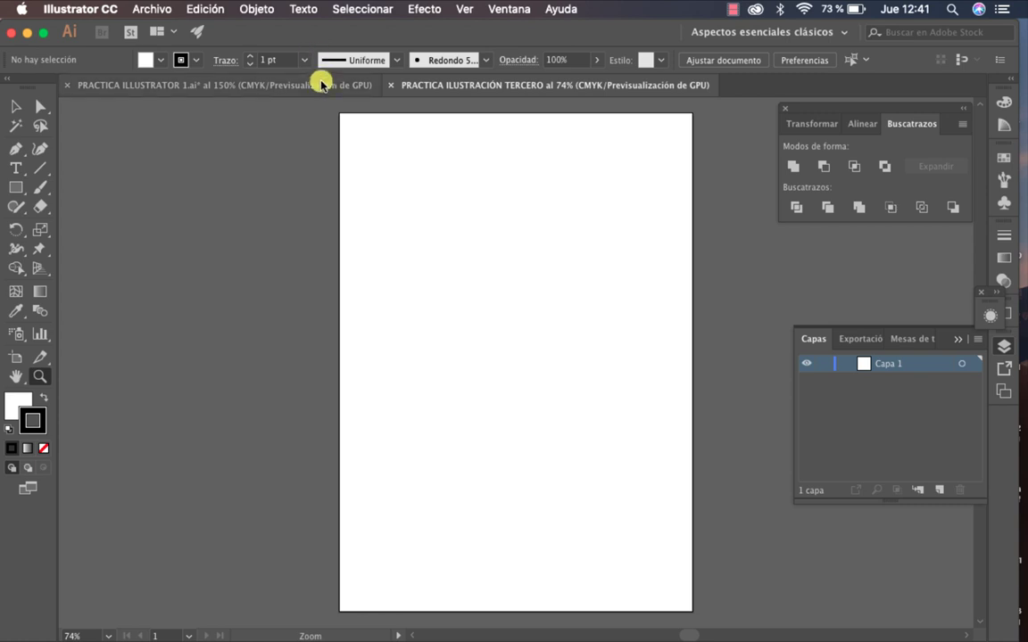
Copy the boy's pencil sketch image from PRACTICA ILLUSTRATOR 1 and paste it into the PRACTICA ILUSTRACIÓN TERCERO document.
{"action": "left_click", "coordinate": [321, 84]}
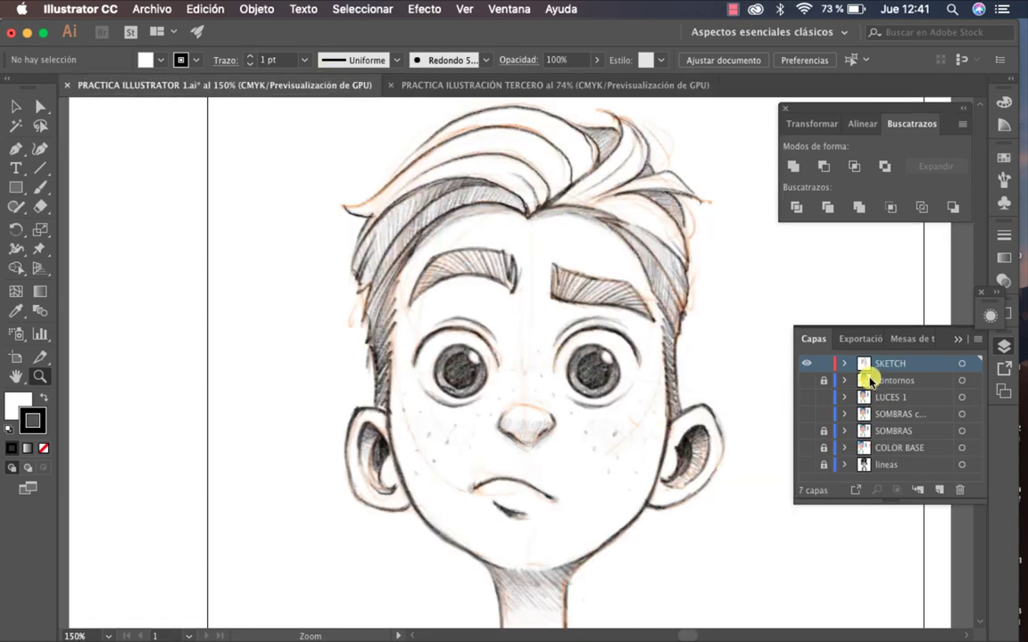
{"action": "left_click", "coordinate": [513, 363], "text": "alt"}
{"action": "key", "text": "v"}
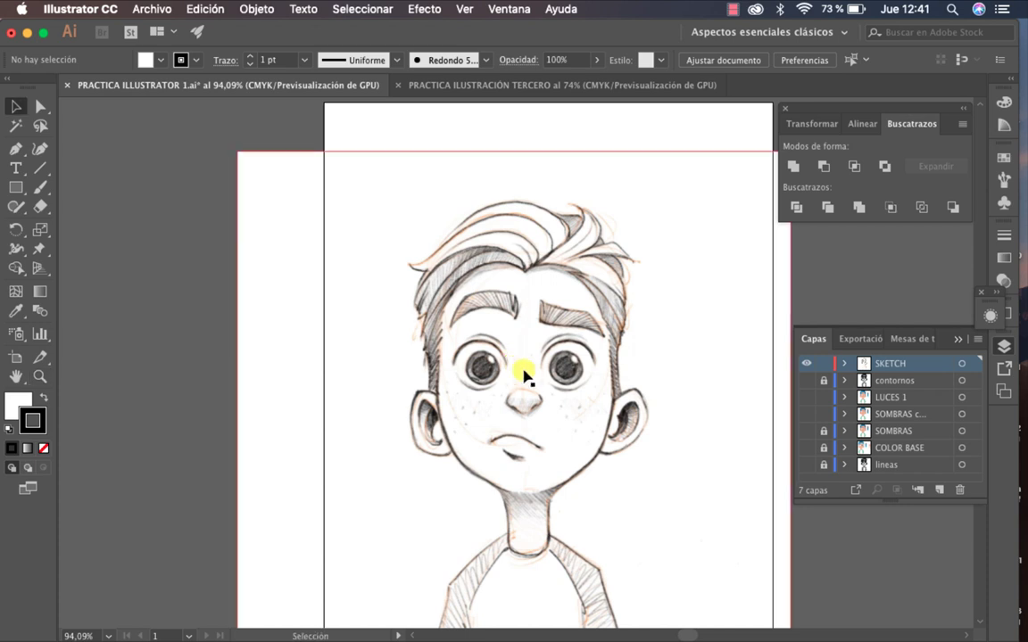
{"action": "left_click", "coordinate": [535, 374]}
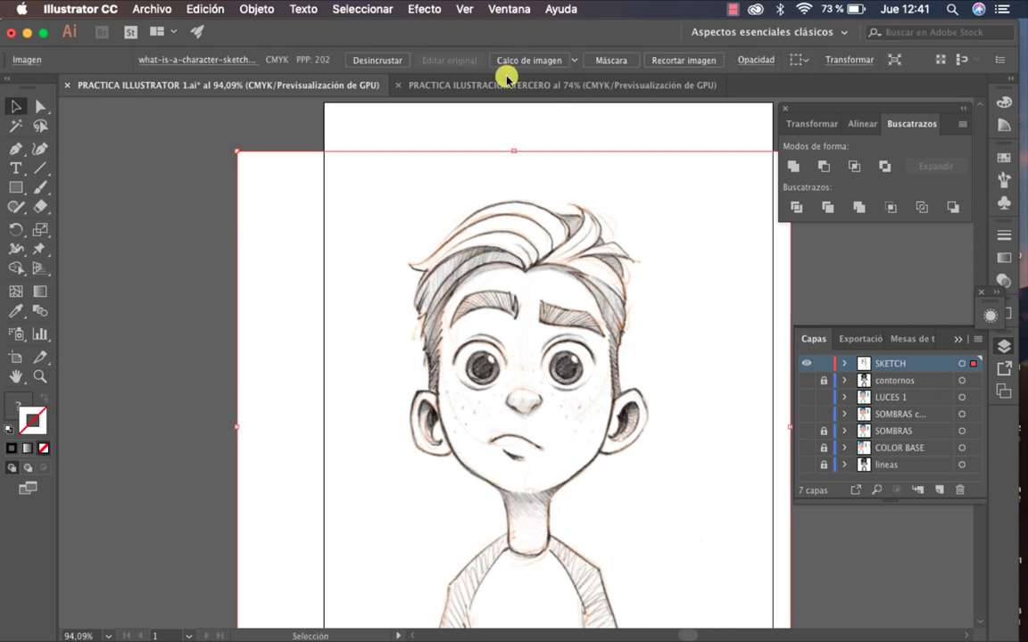
{"action": "left_click", "coordinate": [506, 85]}
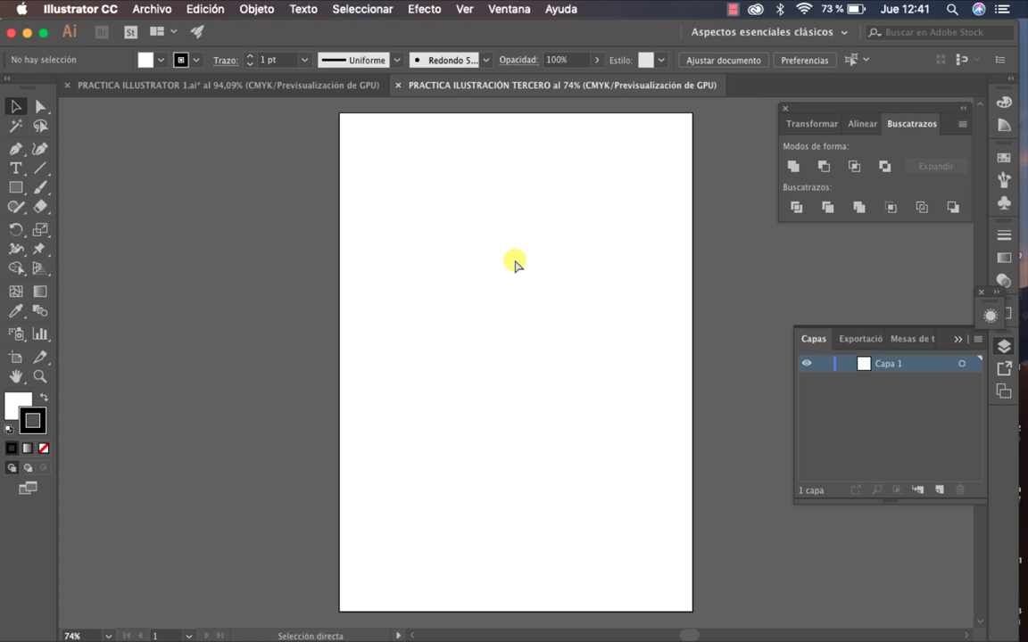
{"action": "key", "text": "super+v"}
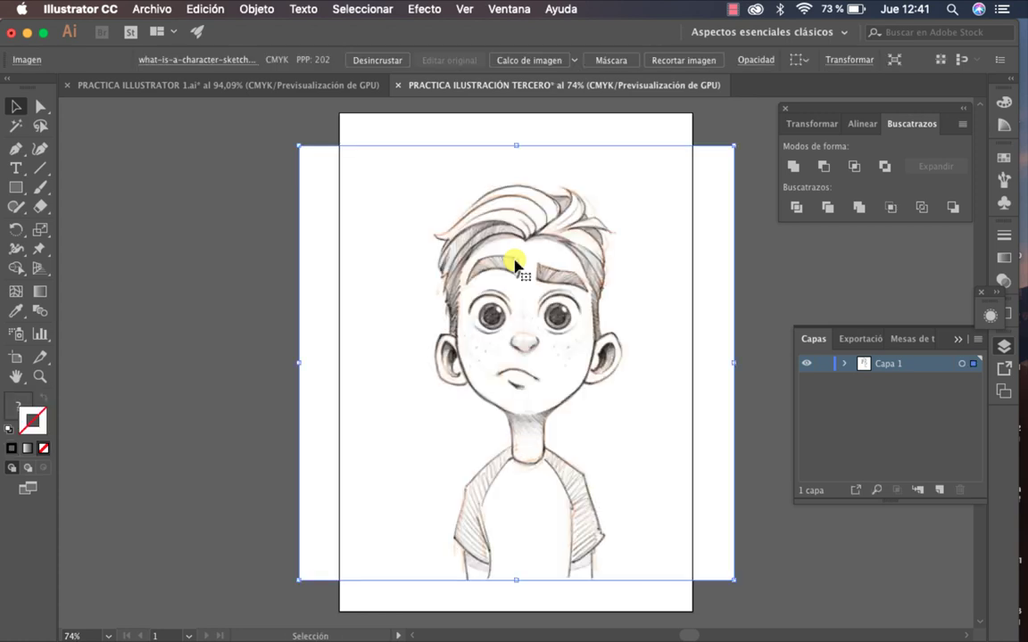
{"action": "left_click", "coordinate": [740, 325]}
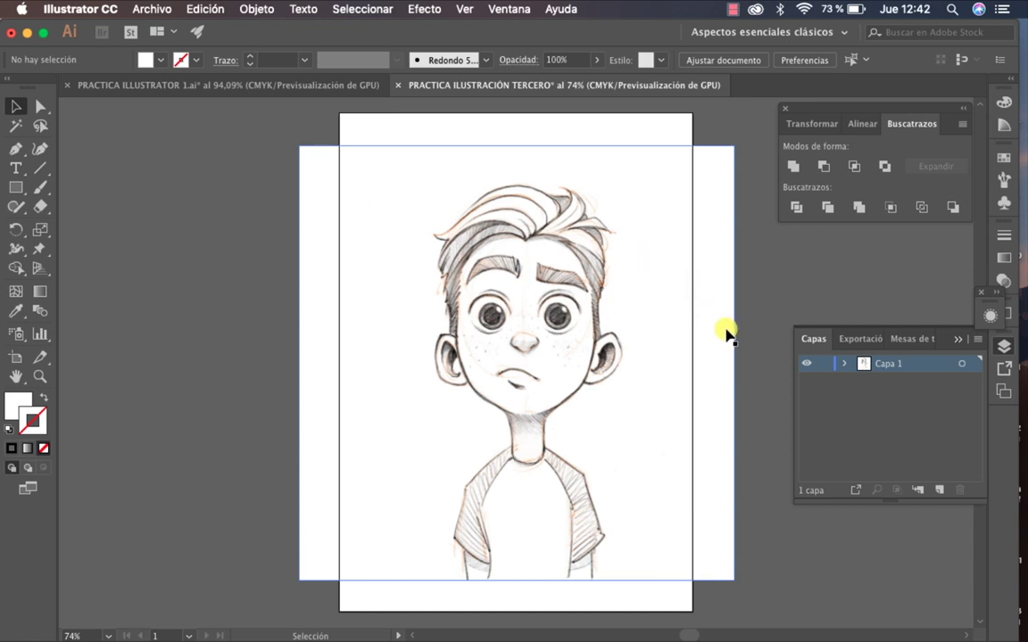
Rename the layer holding the pencil sketch as SKECTH and check its visibility by toggling it off and on.
{"action": "double_click", "coordinate": [891, 364]}
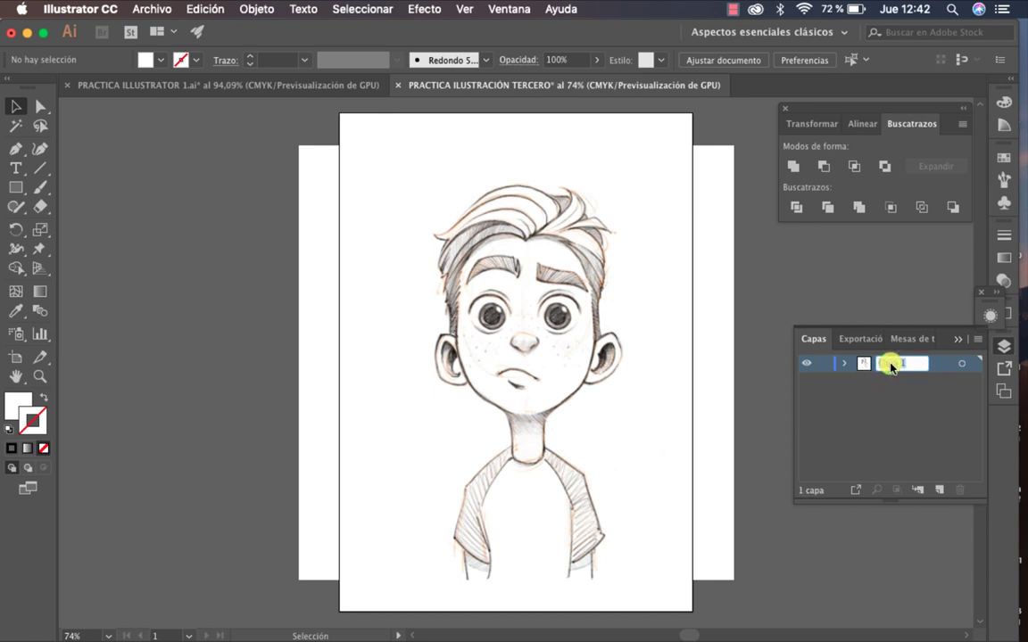
{"action": "type", "text": "SKECTH"}
{"action": "key", "text": "Return"}
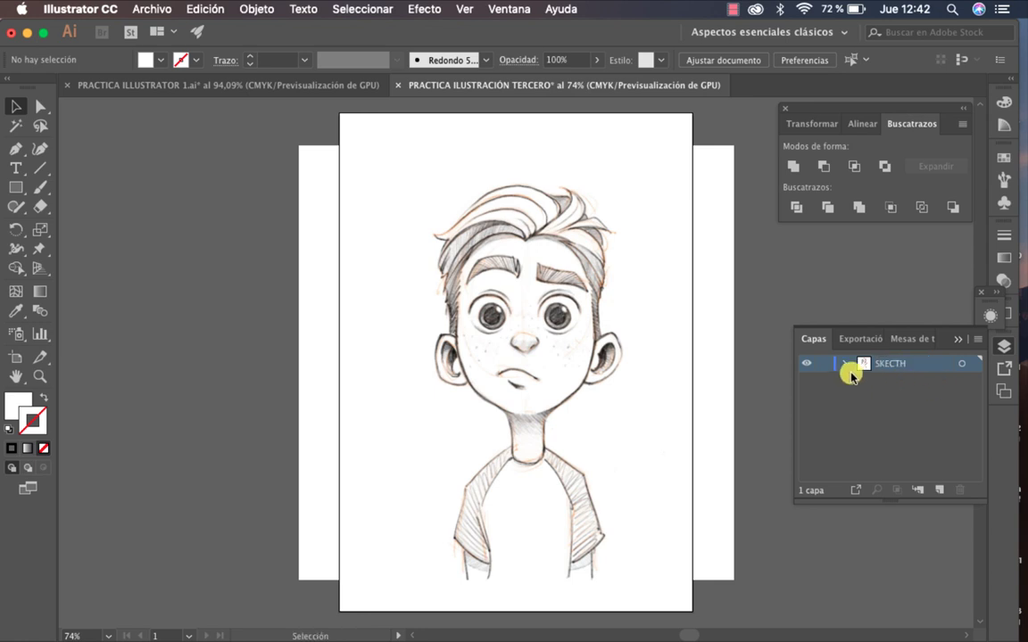
{"action": "left_click", "coordinate": [807, 364]}
{"action": "left_click", "coordinate": [807, 363]}
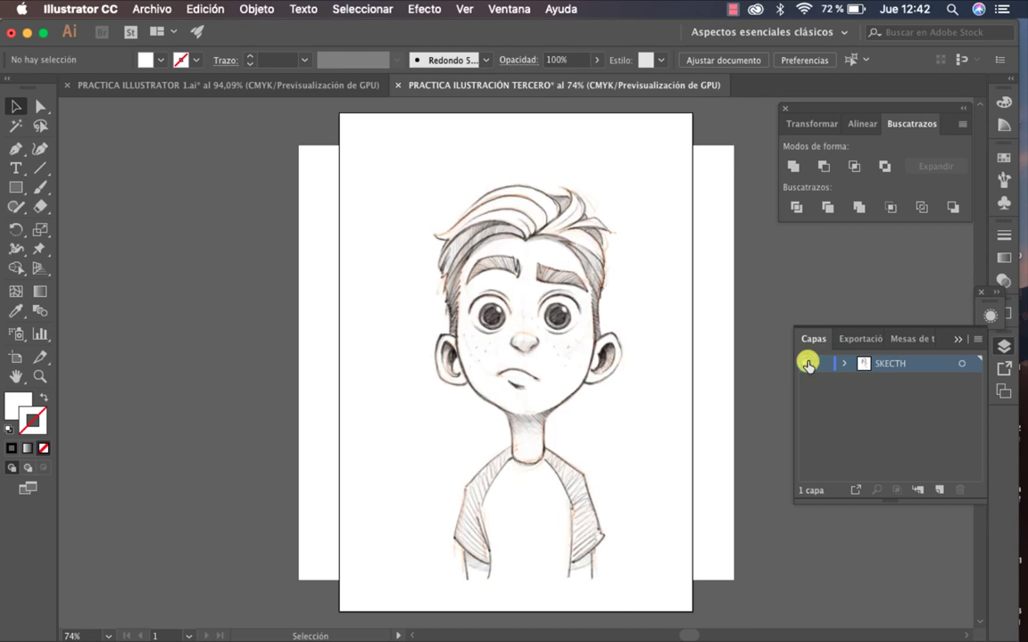
Create a new layer above SKECTH and name it LINEAS CONTORNO.
{"action": "left_click", "coordinate": [939, 490]}
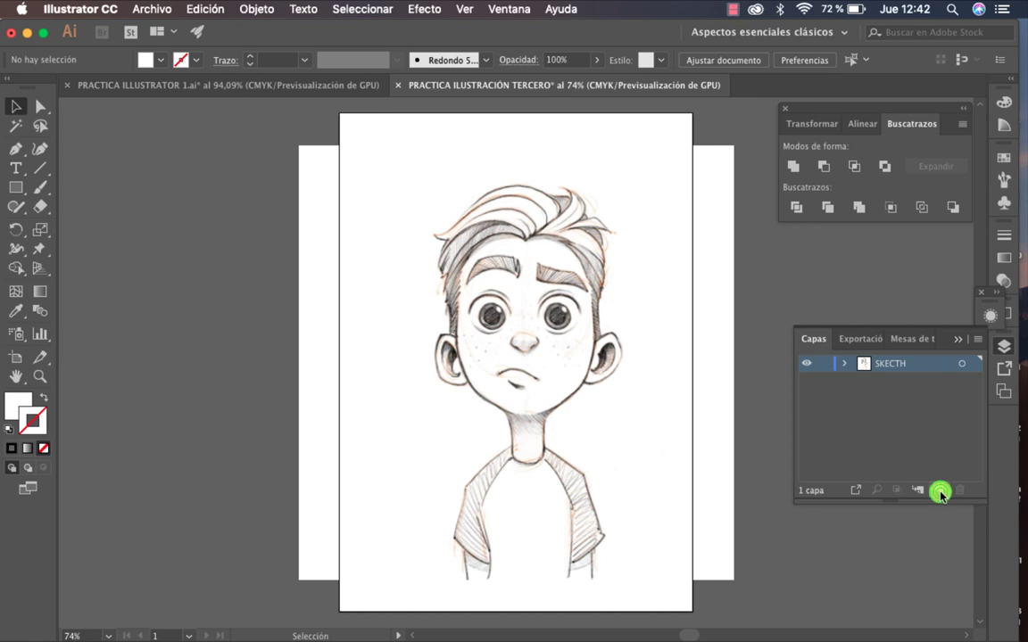
{"action": "double_click", "coordinate": [888, 364]}
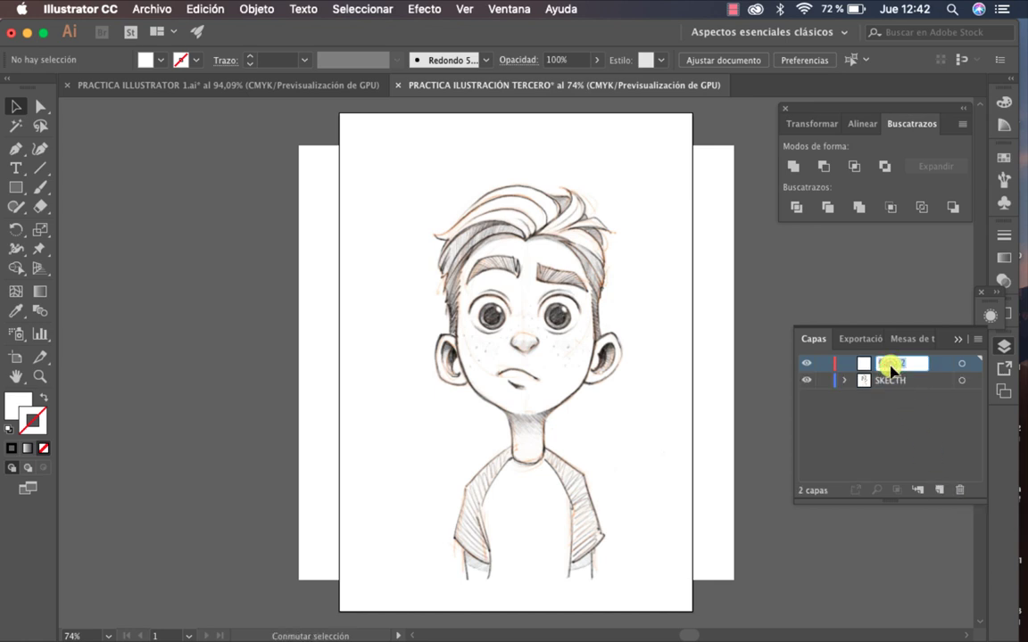
{"action": "type", "text": "LiNEAS CONTORNO"}
{"action": "key", "text": "Return"}
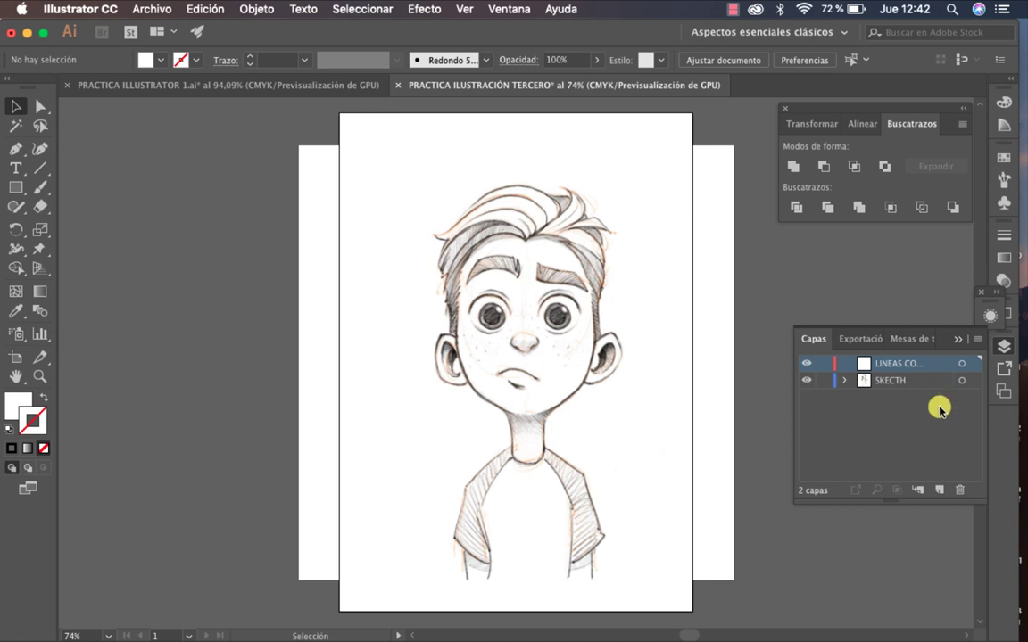
Hide and show the SKECTH layer to compare the pencil drawing with the empty contour layer.
{"action": "left_click", "coordinate": [806, 381]}
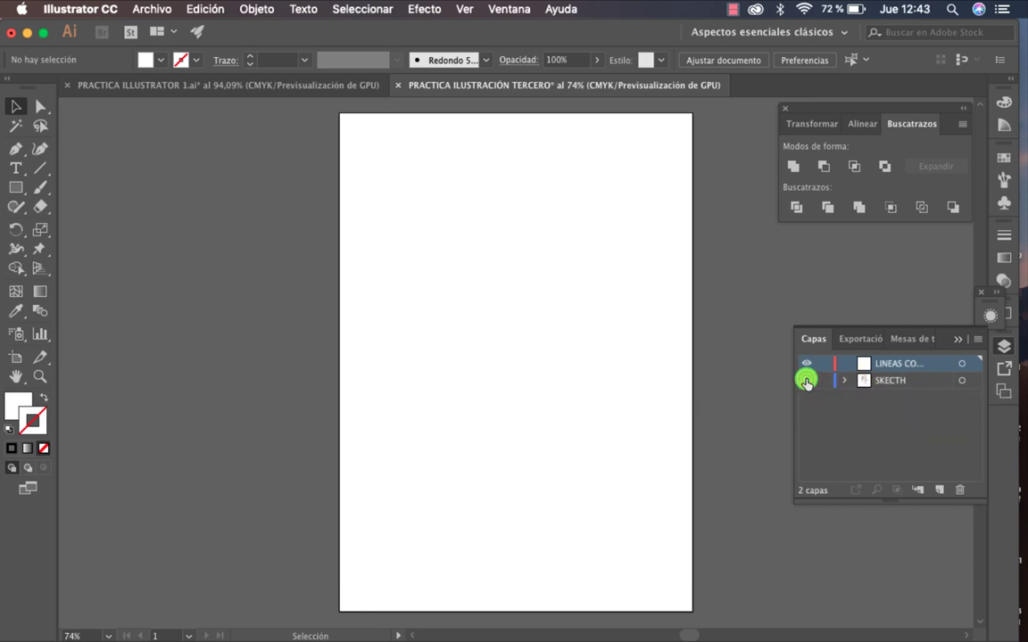
{"action": "left_click", "coordinate": [806, 381]}
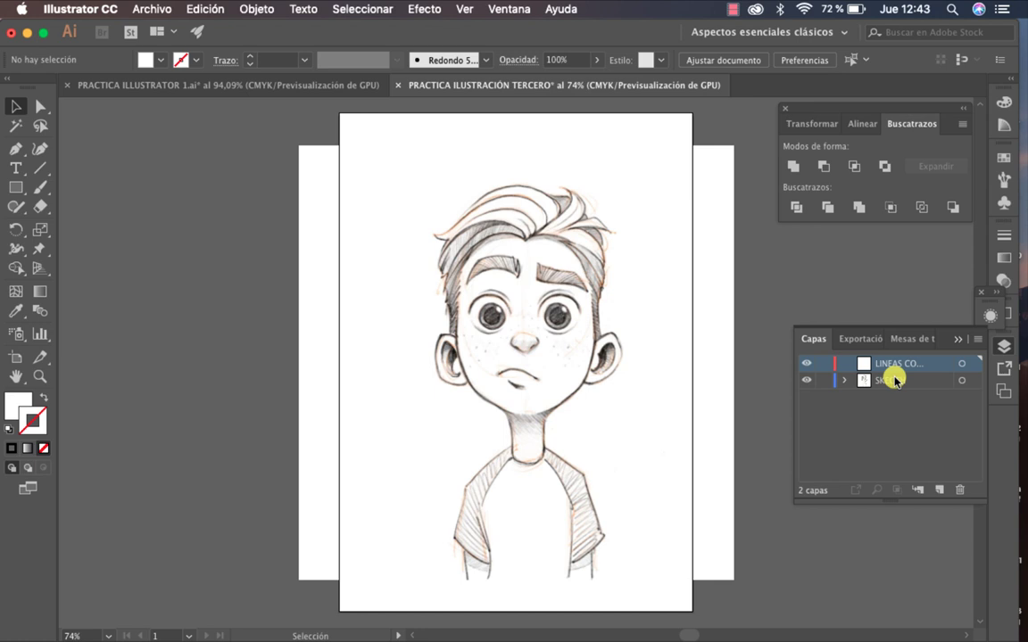
{"action": "left_click", "coordinate": [807, 381]}
{"action": "key", "text": "z"}
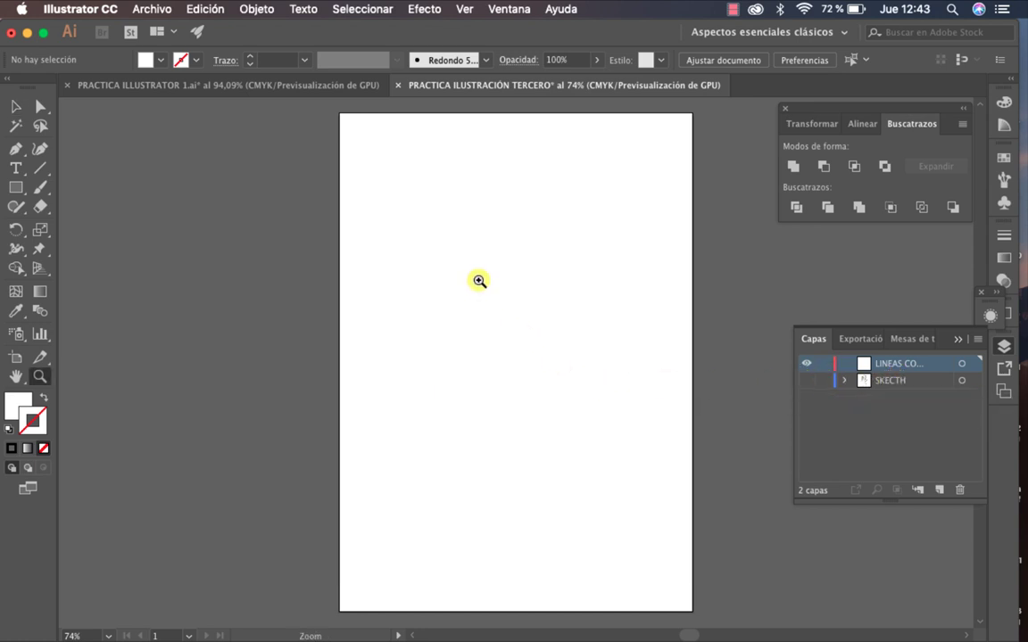
{"action": "left_click", "coordinate": [479, 280]}
{"action": "left_click_drag", "start_coordinate": [478, 280], "coordinate": [406, 280]}
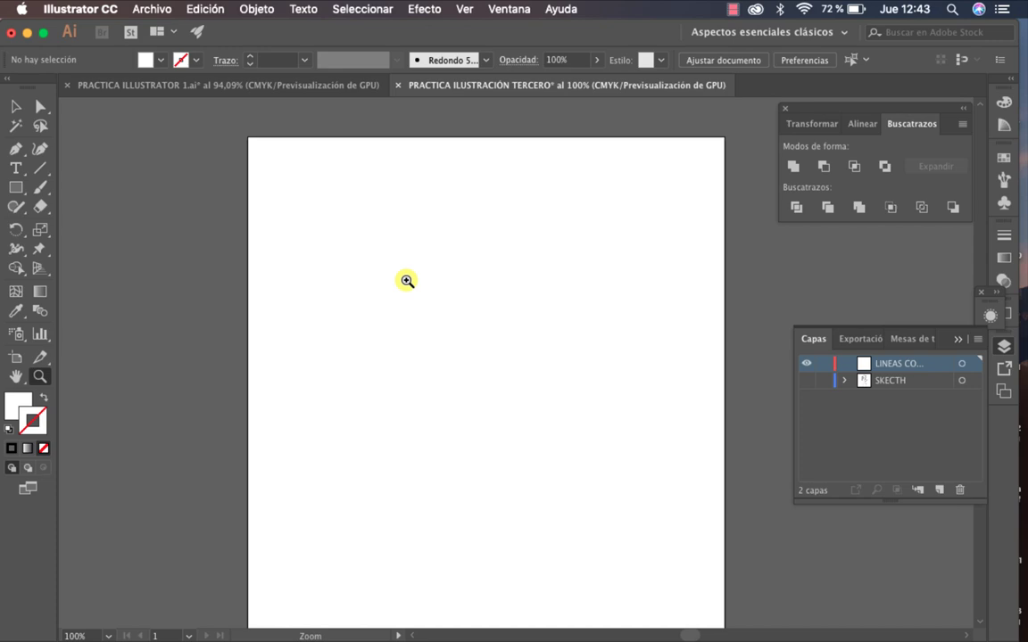
{"action": "left_click", "coordinate": [807, 380]}
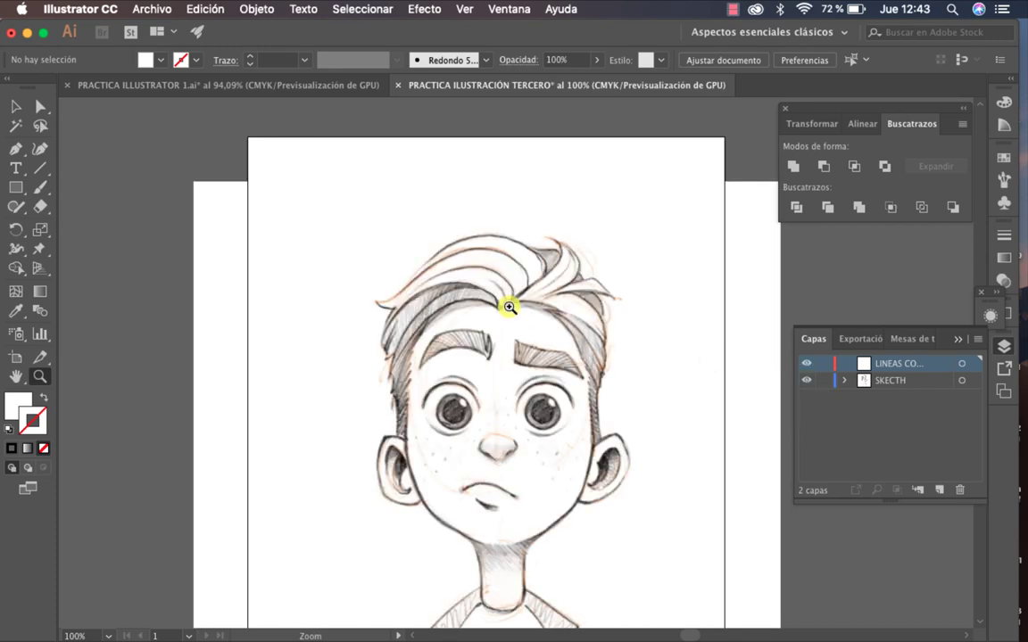
Try to start a Pen path at the inner lower tip of the left eyebrow.
{"action": "left_click", "coordinate": [509, 307]}
{"action": "left_click", "coordinate": [550, 413]}
{"action": "left_click", "coordinate": [551, 413]}
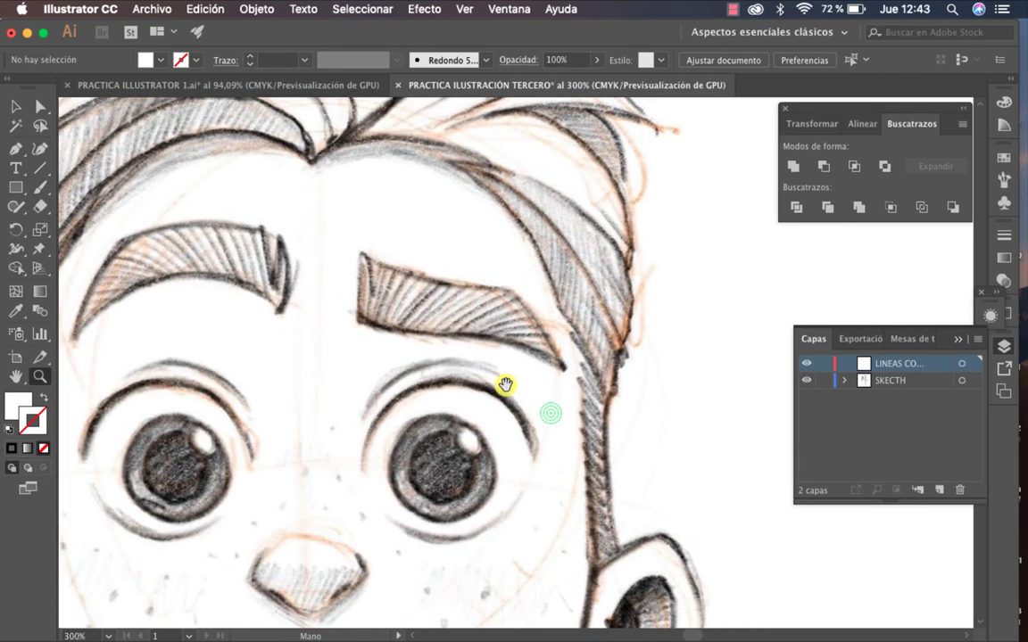
{"action": "left_click", "coordinate": [436, 354]}
{"action": "left_click", "coordinate": [321, 231]}
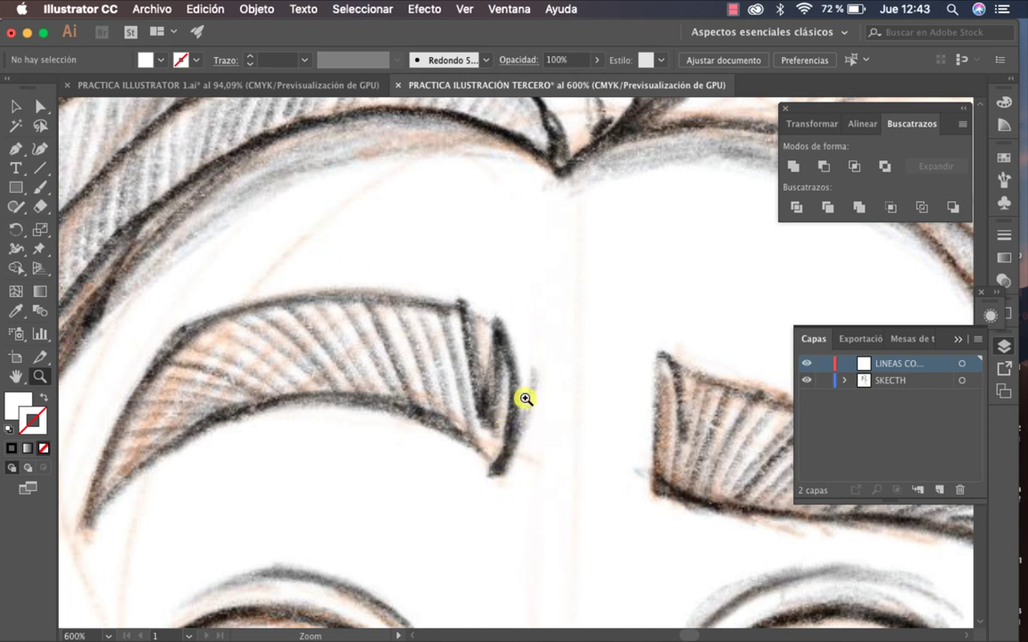
{"action": "key", "text": "p"}
{"action": "left_click", "coordinate": [498, 479]}
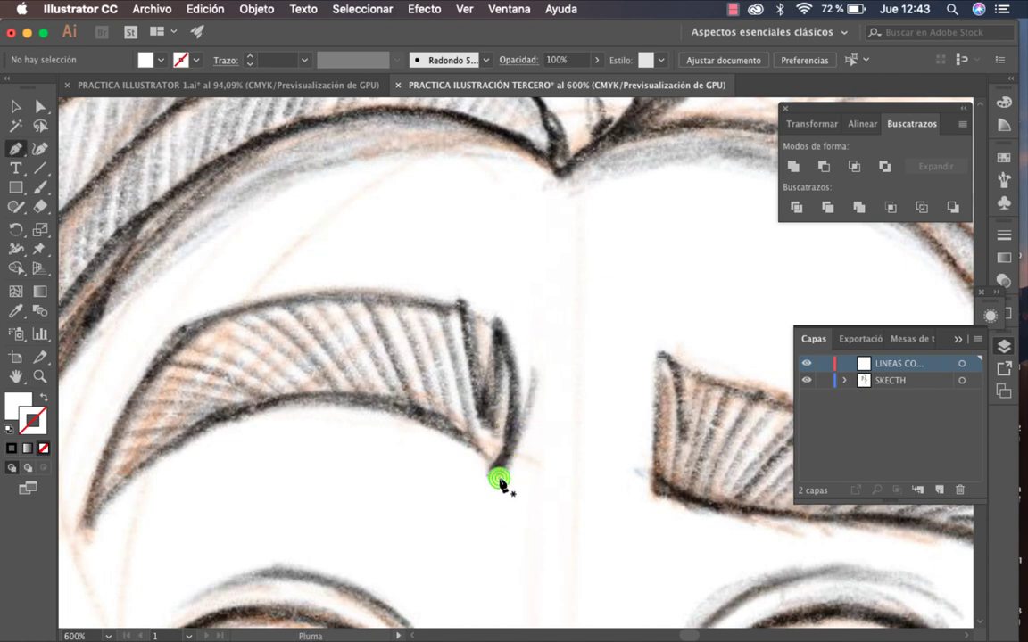
{"action": "left_click_drag", "start_coordinate": [497, 479], "coordinate": [524, 478]}
{"action": "key", "text": "super+z"}
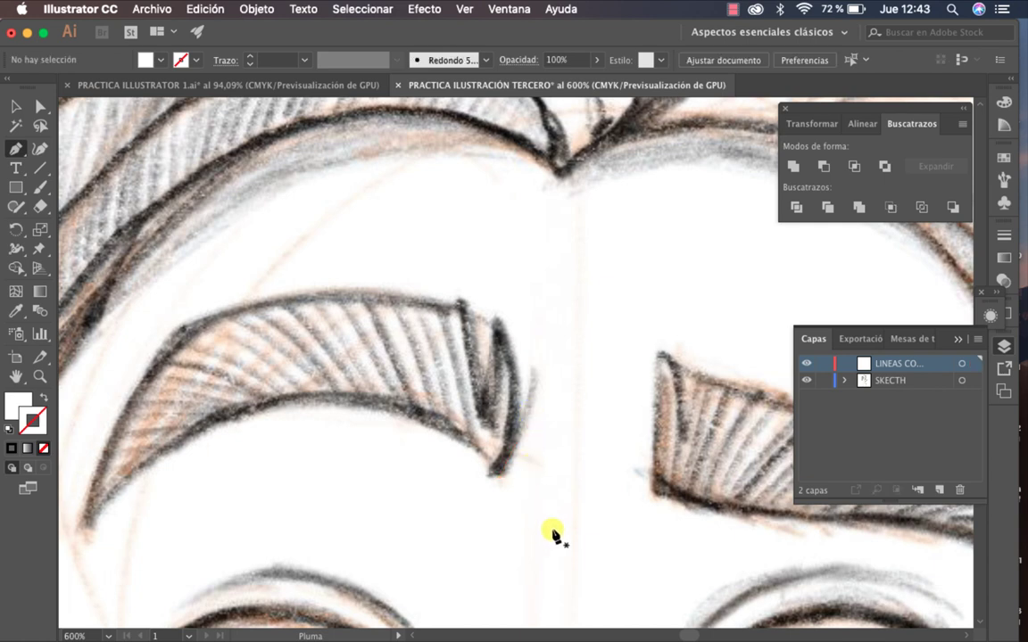
Reset the fill and stroke to their defaults, and set the stroke to the blue swatch C=85 M=50 Y=0 K=0.
{"action": "left_click", "coordinate": [8, 433]}
{"action": "left_click", "coordinate": [18, 407]}
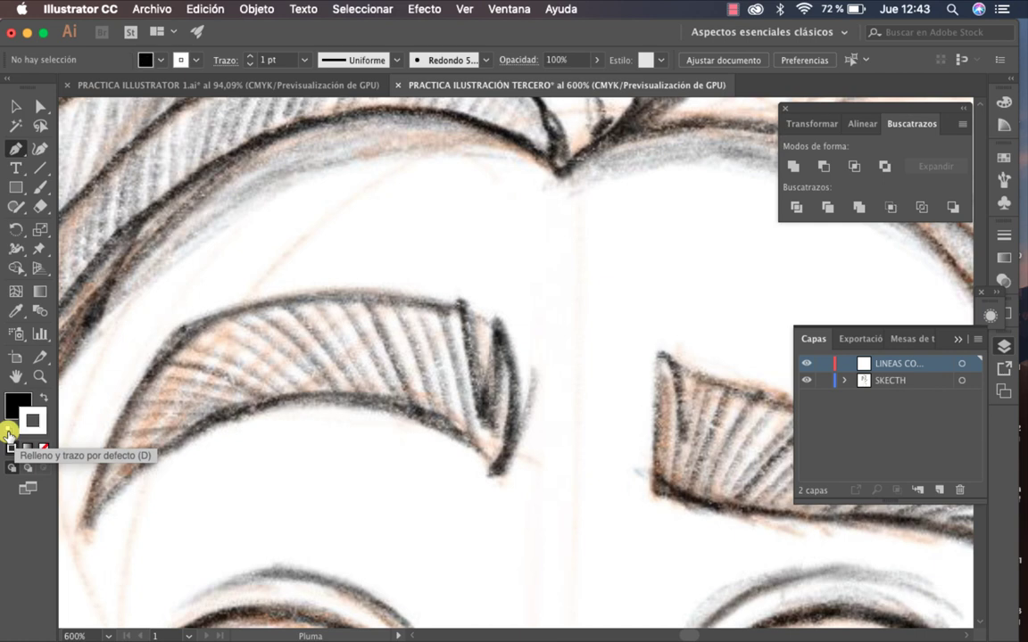
{"action": "left_click", "coordinate": [30, 423]}
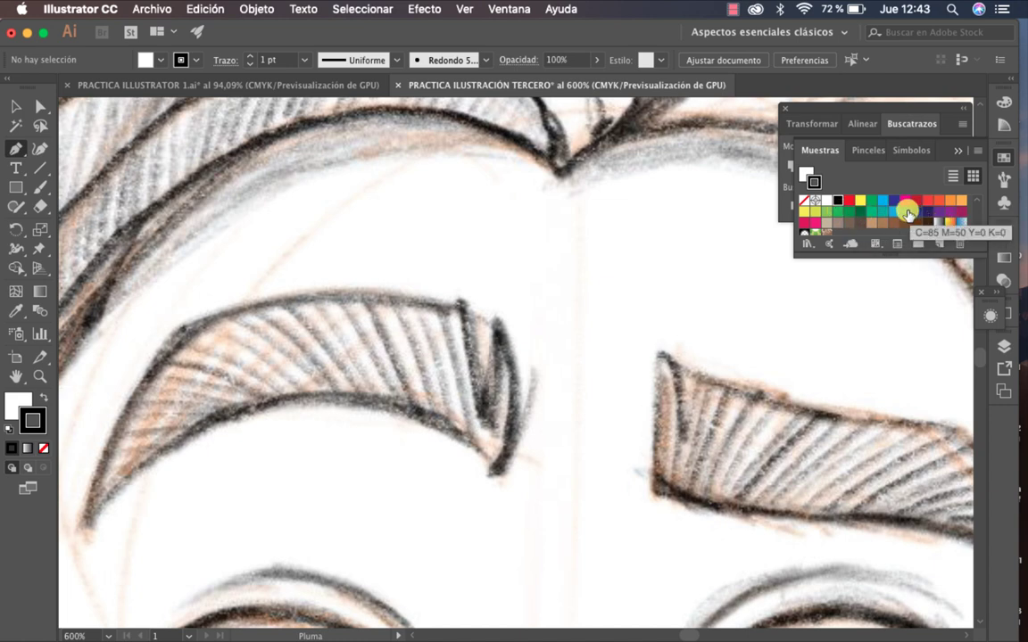
{"action": "left_click", "coordinate": [907, 212]}
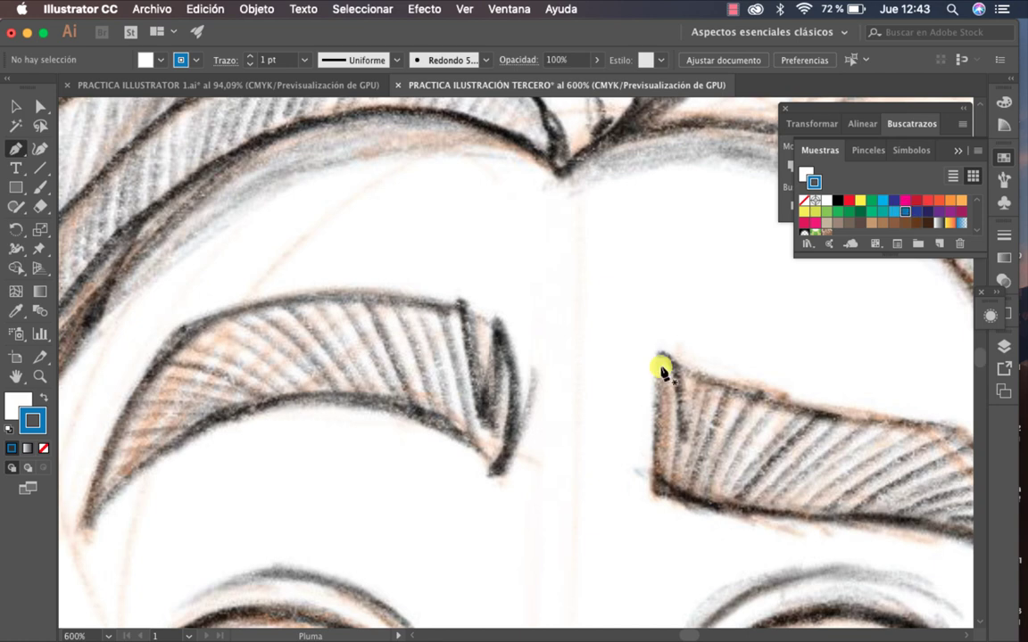
{"action": "left_click", "coordinate": [954, 152]}
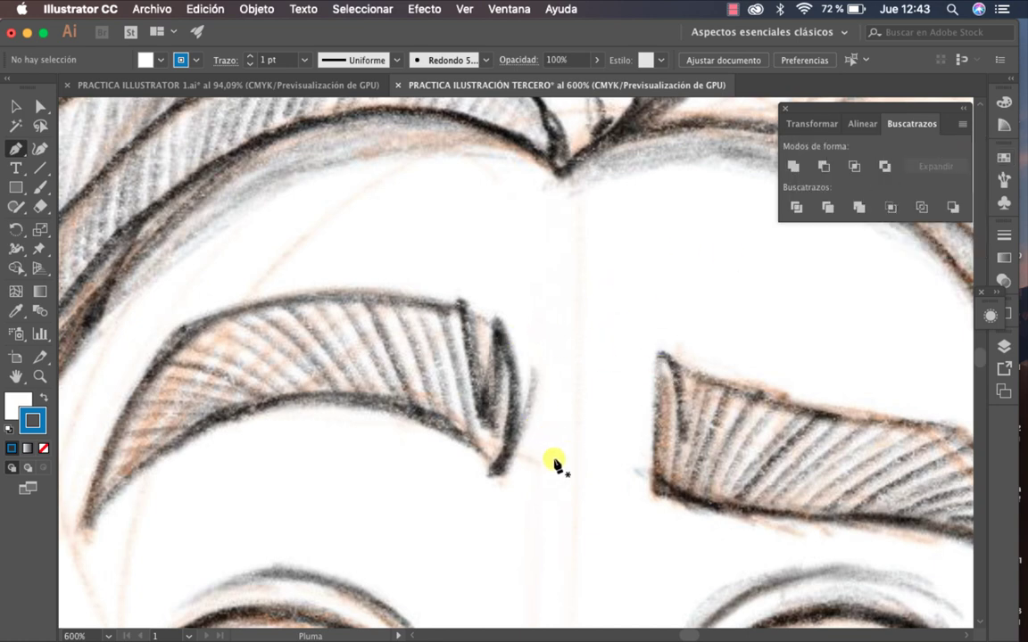
Trace the curved outer edge of the left eyebrow's inner end with the Pen tool, from its lower tip to its upper tip.
{"action": "key", "text": "z"}
{"action": "left_click", "coordinate": [548, 461]}
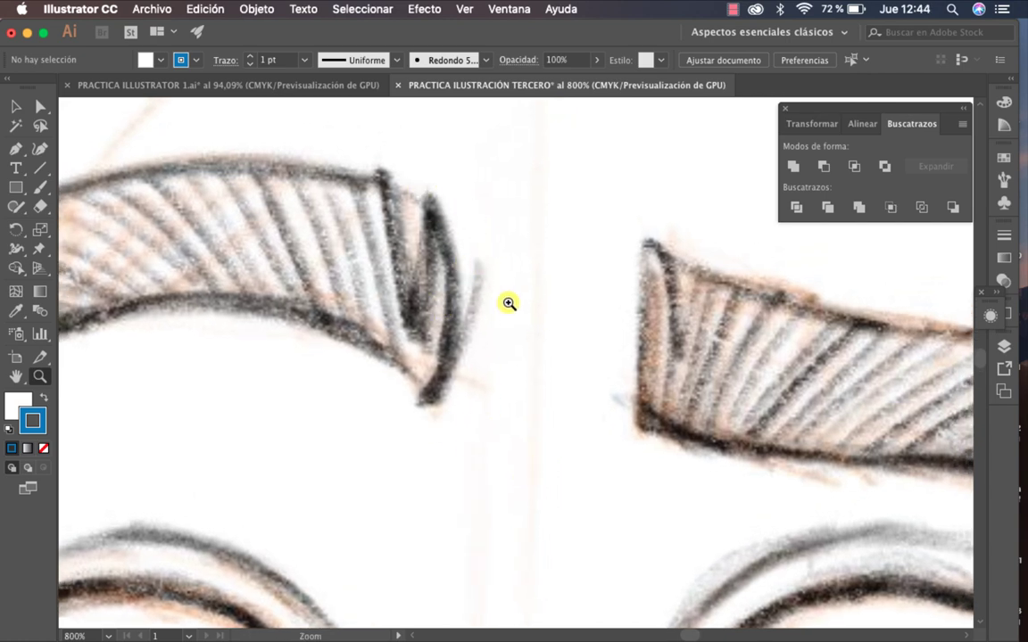
{"action": "key", "text": "p"}
{"action": "left_click", "coordinate": [429, 402]}
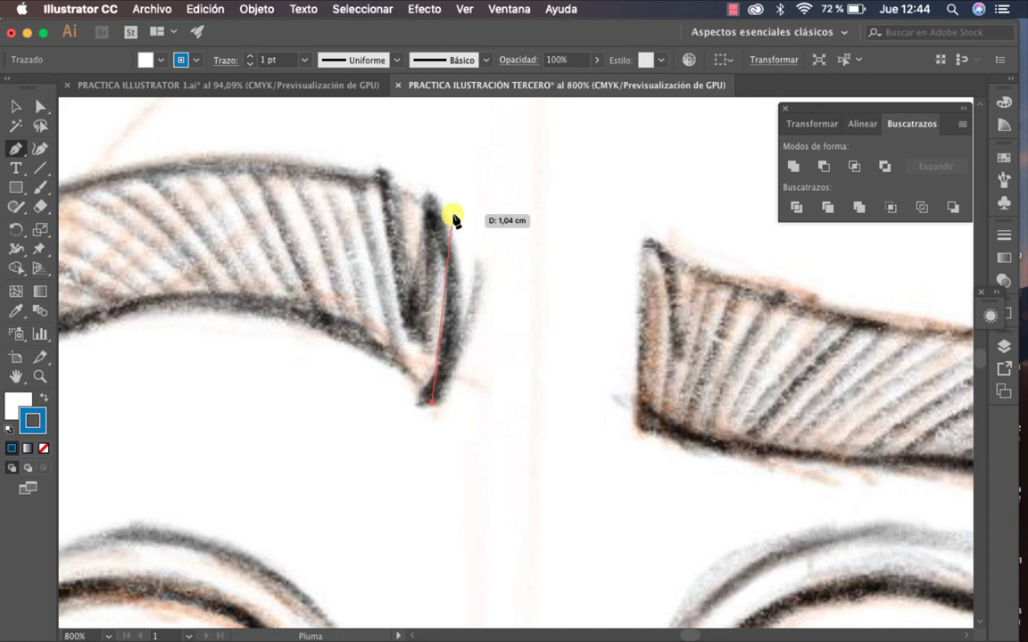
{"action": "left_click_drag", "start_coordinate": [431, 197], "coordinate": [354, 112]}
{"action": "scroll", "coordinate": [353, 112], "scroll_direction": "up", "scroll_amount": 1}
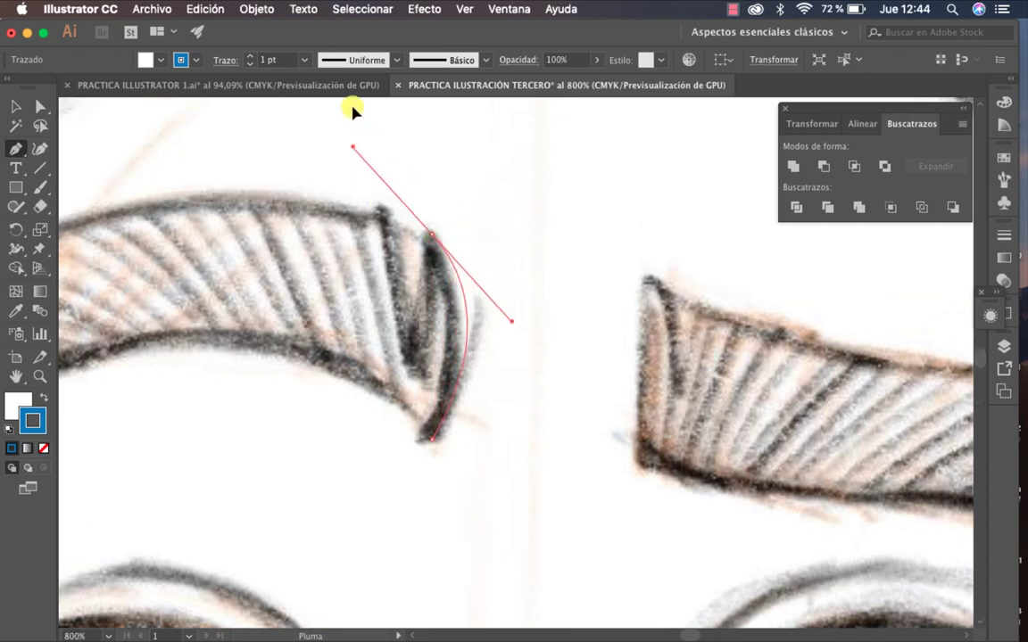
{"action": "scroll", "coordinate": [354, 109], "scroll_direction": "up", "scroll_amount": 5}
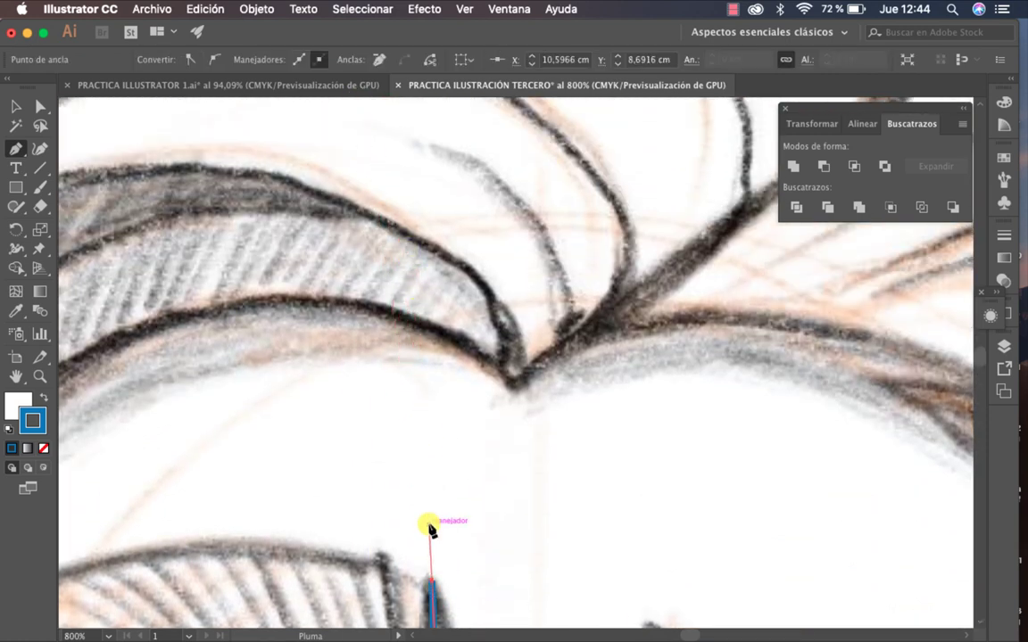
{"action": "scroll", "coordinate": [429, 526], "scroll_direction": "down", "scroll_amount": 4}
{"action": "left_click_drag", "start_coordinate": [426, 277], "coordinate": [363, 196]}
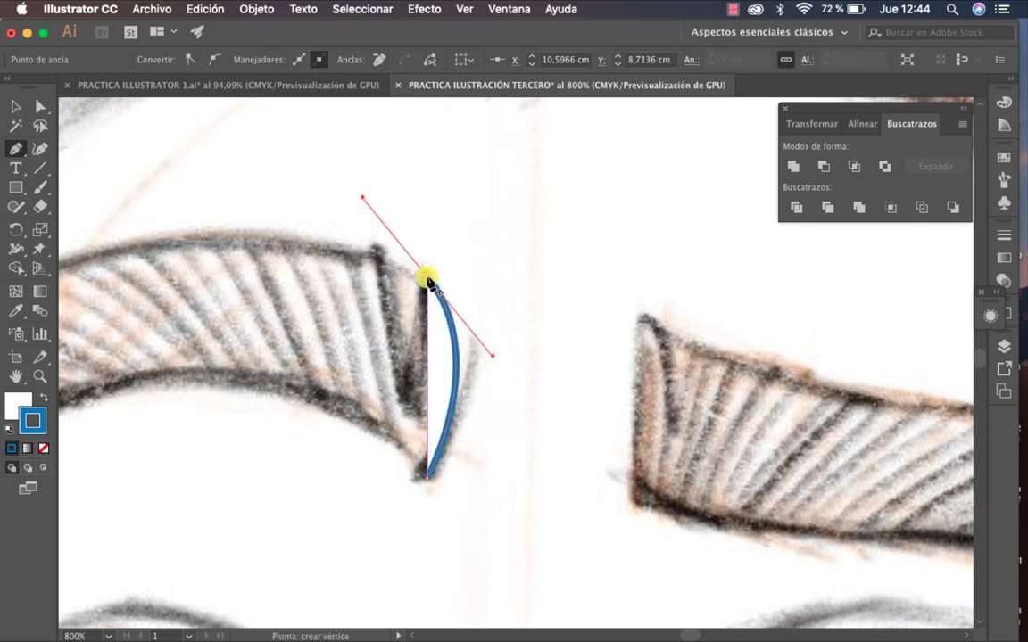
Complete the eyebrow stroke's inner edge with corner points, close the path on its start point, and swap its fill and stroke colours.
{"action": "left_click", "coordinate": [425, 278]}
{"action": "left_click", "coordinate": [412, 408]}
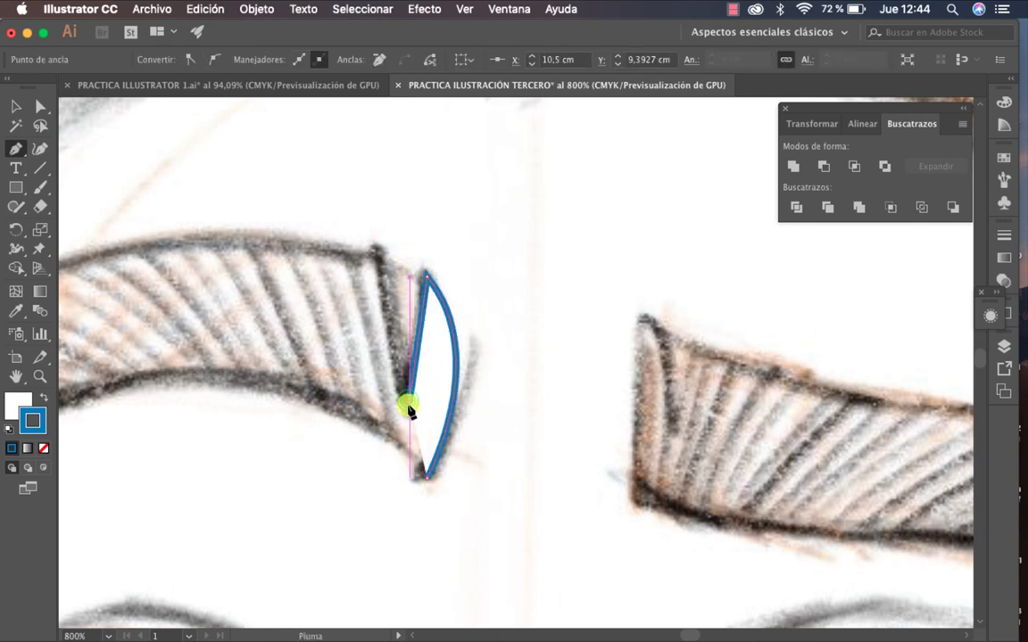
{"action": "left_click", "coordinate": [433, 303]}
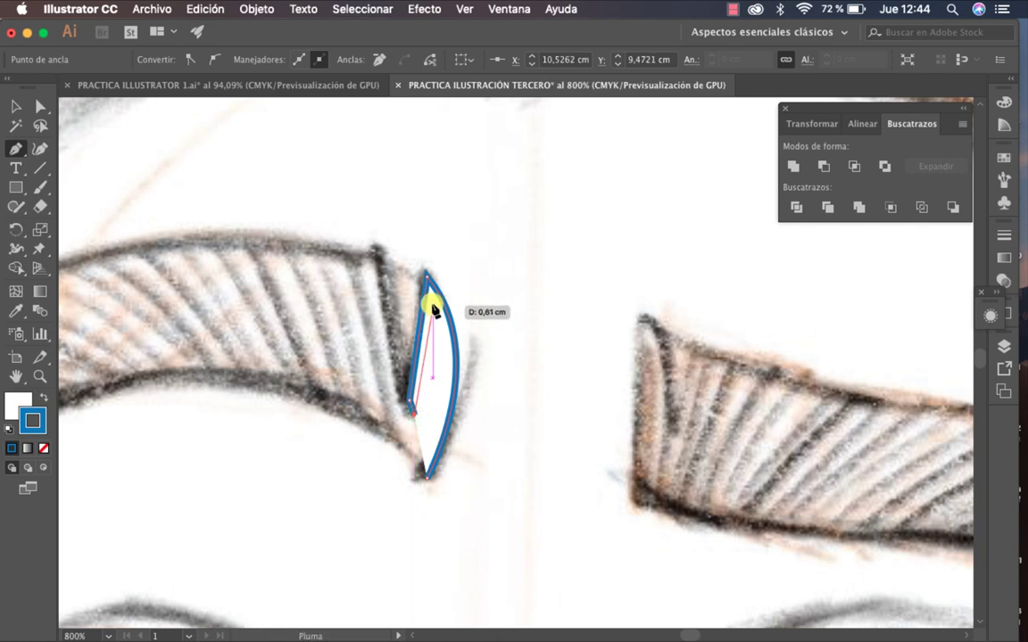
{"action": "left_click", "coordinate": [431, 479]}
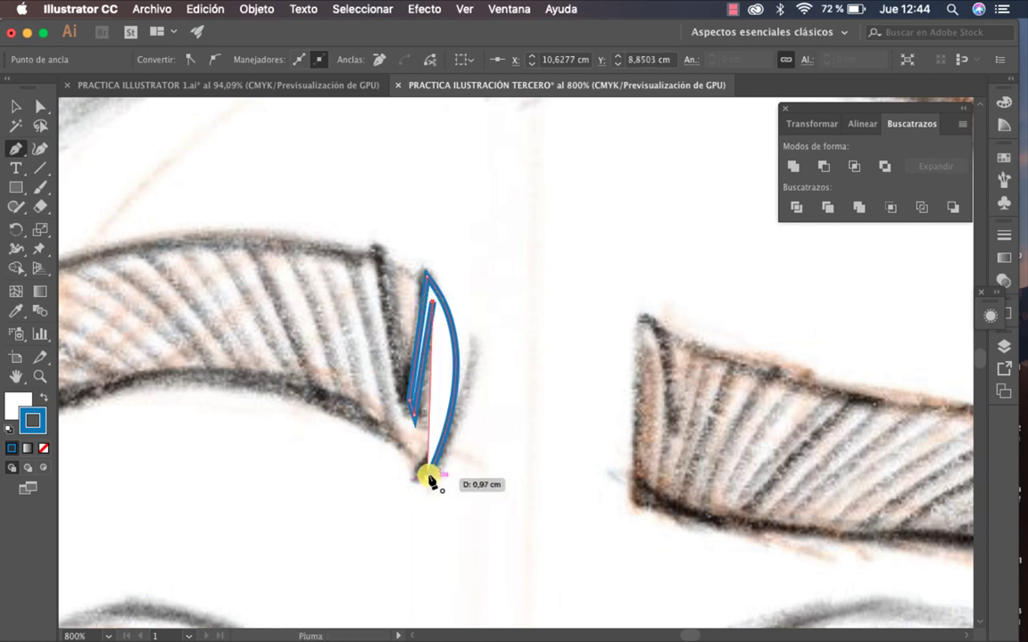
{"action": "left_click", "coordinate": [424, 479]}
{"action": "left_click_drag", "start_coordinate": [382, 561], "coordinate": [387, 575]}
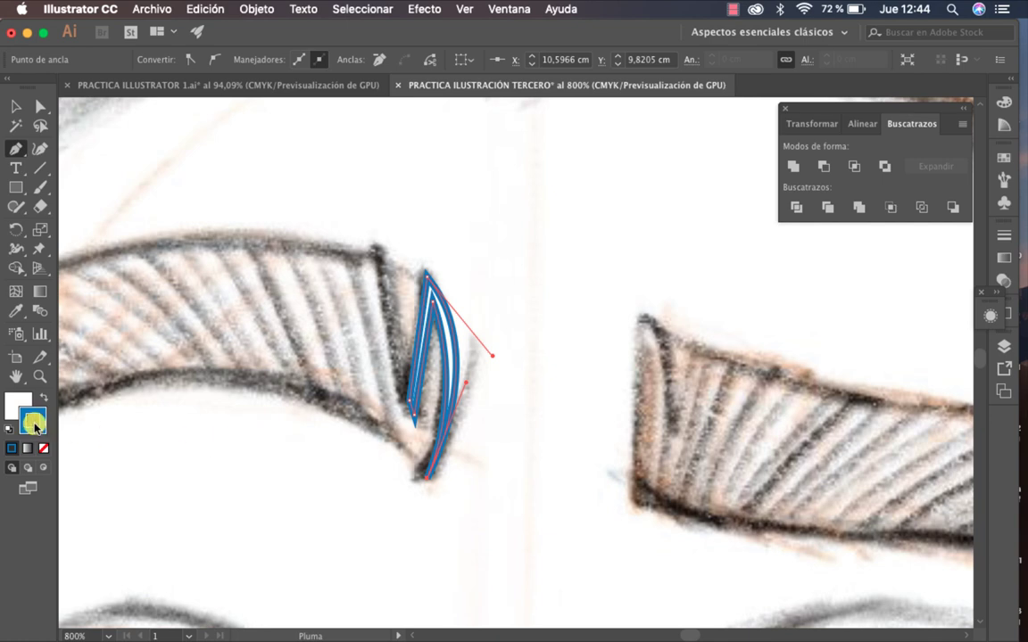
{"action": "key", "text": "shift+x"}
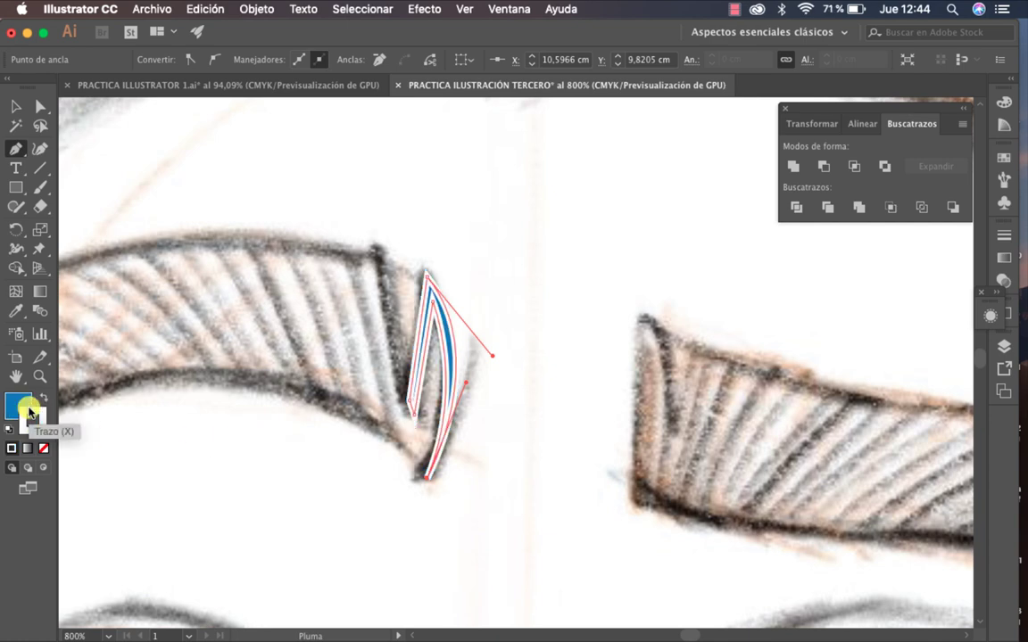
Remove the stroke from the traced eyebrow shape, leaving only its blue fill, and inspect it against the sketch.
{"action": "left_click", "coordinate": [44, 449]}
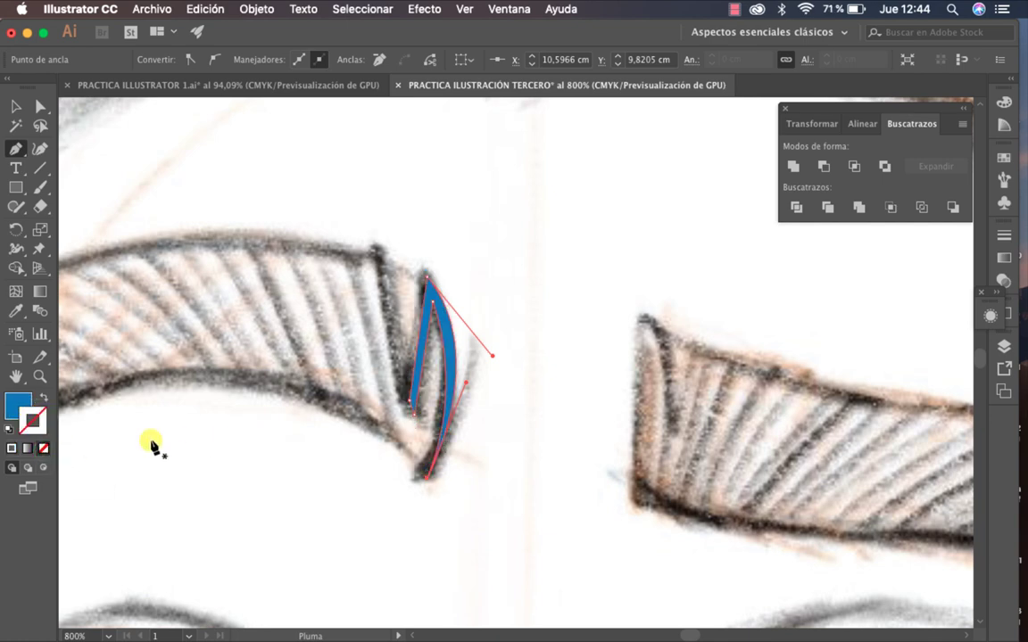
{"action": "left_click", "coordinate": [400, 429]}
{"action": "key", "text": "v"}
{"action": "left_click", "coordinate": [525, 449]}
{"action": "key", "text": "z"}
{"action": "left_click", "coordinate": [490, 415]}
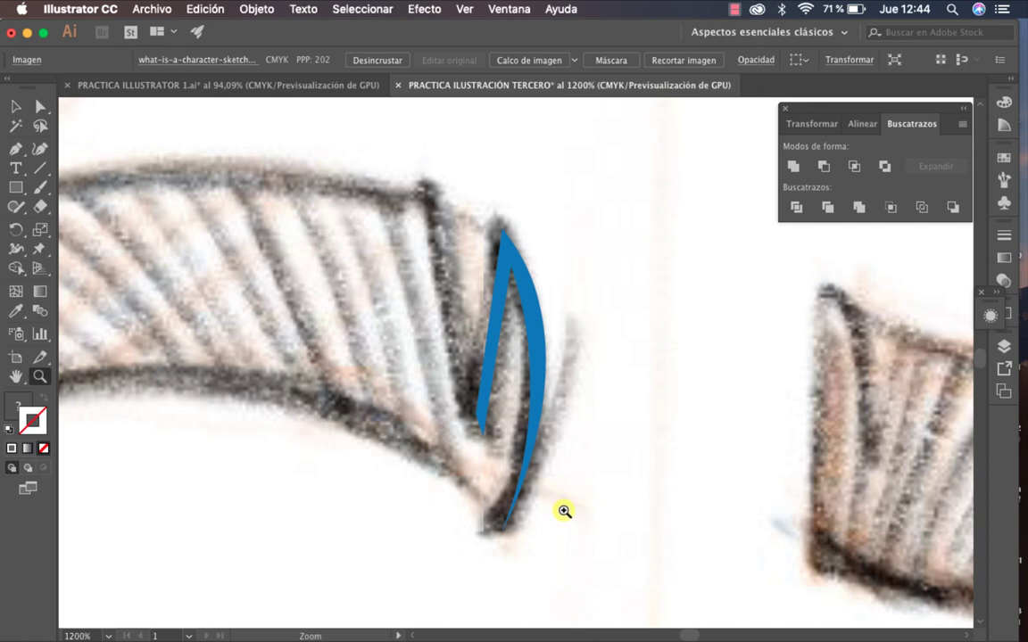
{"action": "left_click", "coordinate": [526, 366], "text": "alt"}
{"action": "left_click", "coordinate": [527, 371], "text": "alt"}
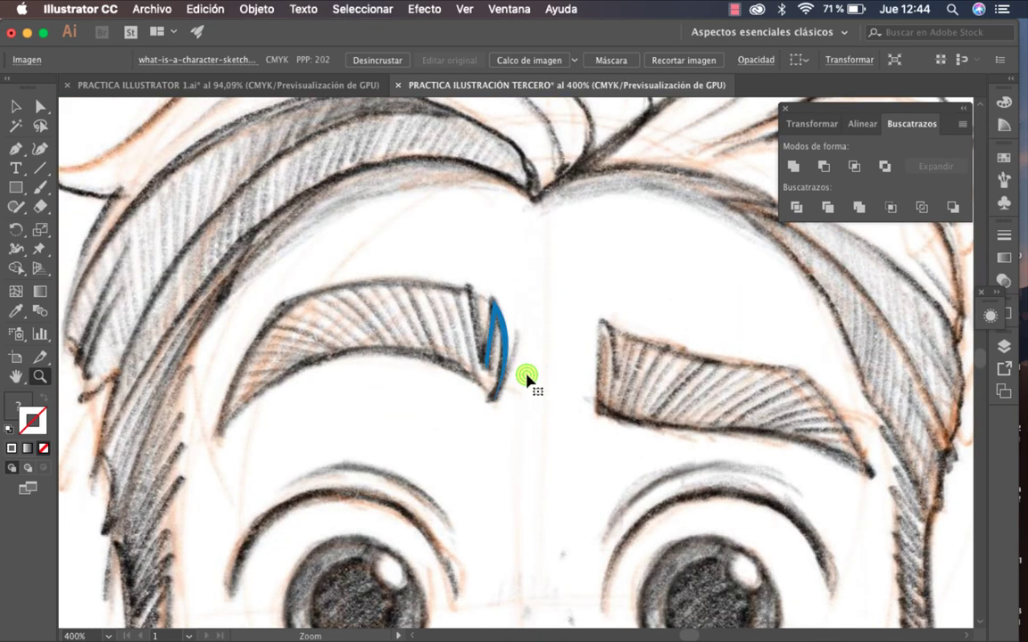
Delete the traced eyebrow shape and hide the SKECTH layer.
{"action": "key", "text": "v"}
{"action": "left_click", "coordinate": [506, 348]}
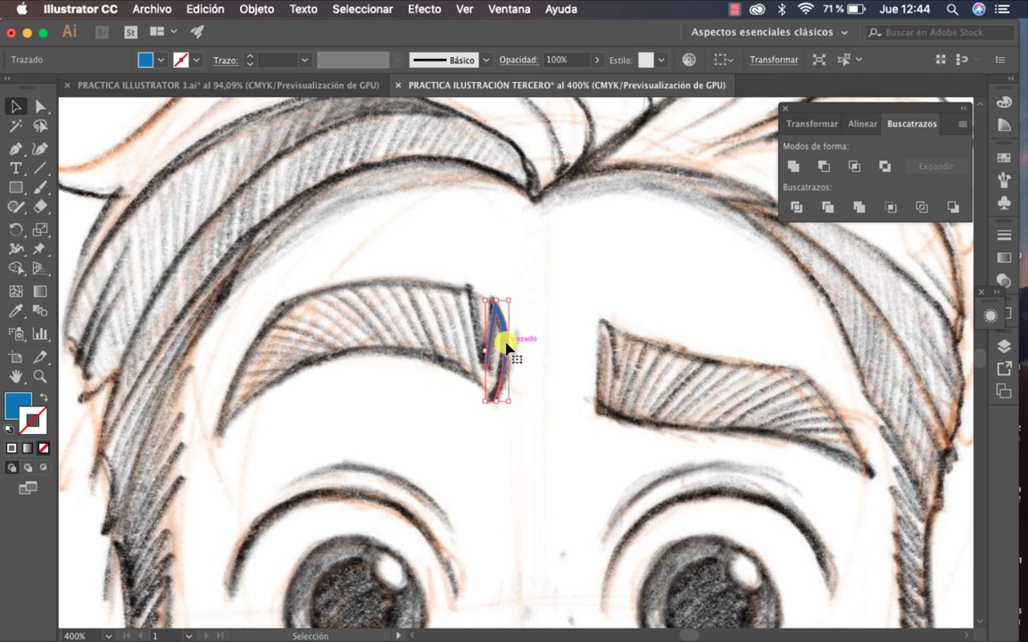
{"action": "key", "text": "Delete"}
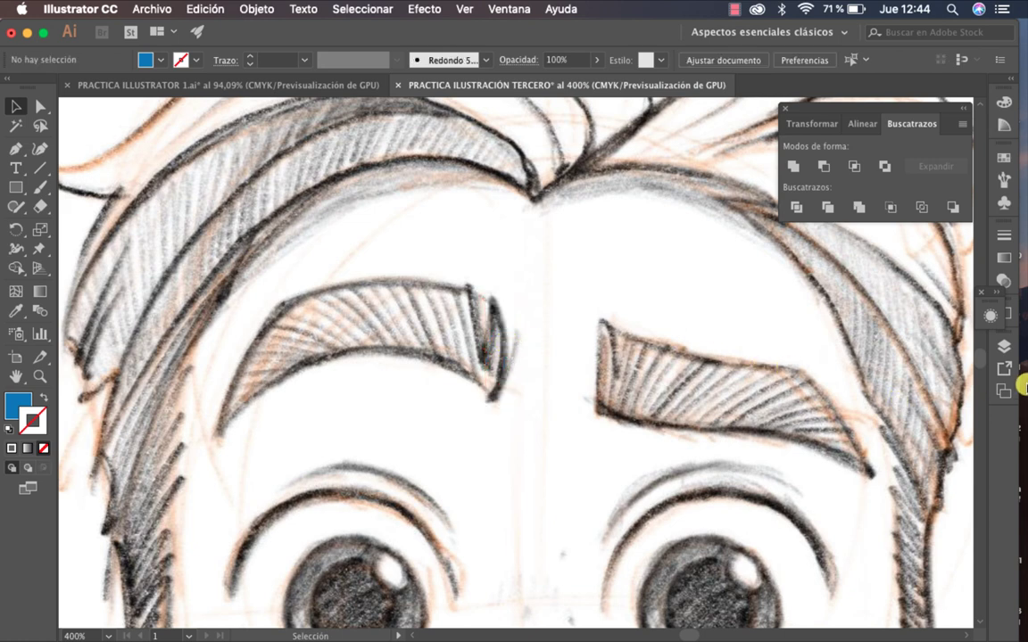
{"action": "left_click", "coordinate": [1003, 350]}
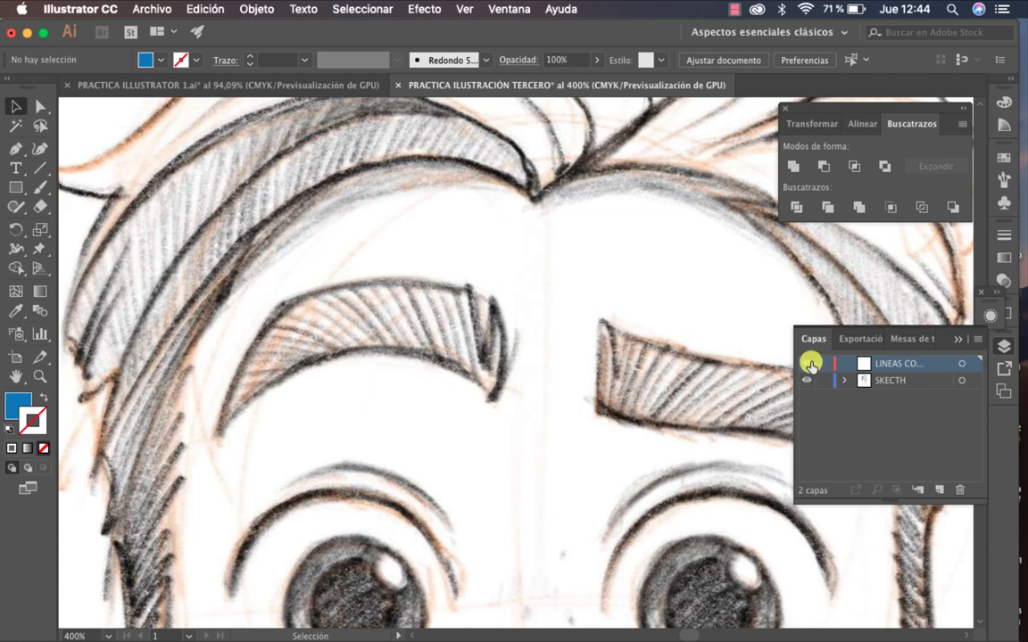
{"action": "left_click", "coordinate": [805, 381]}
Draw a blue circle about 1.95 cm in diameter in the upper part of the empty artboard.
{"action": "key", "text": "z"}
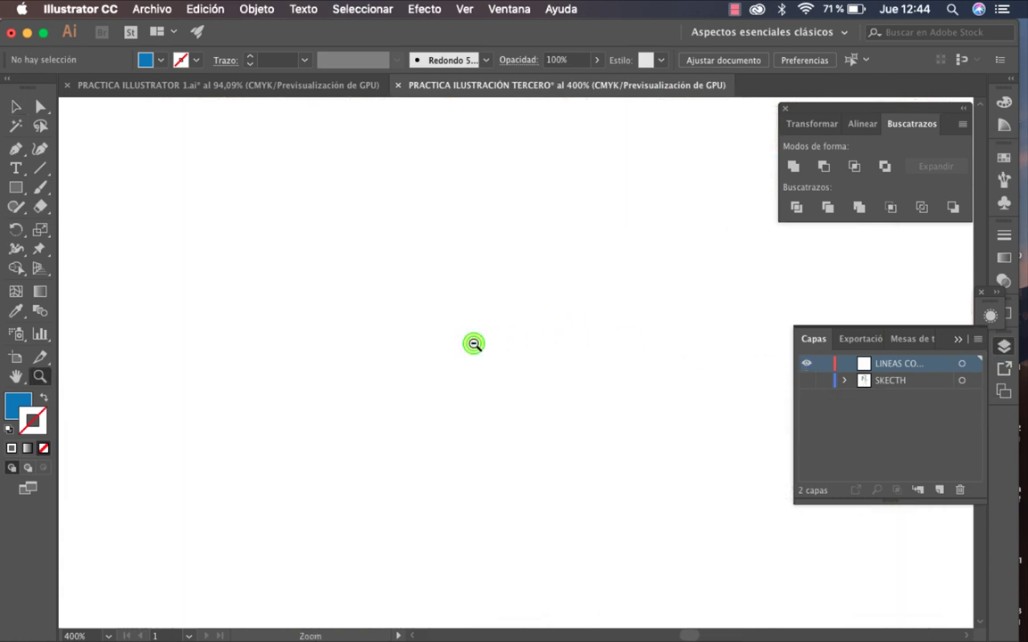
{"action": "left_click", "coordinate": [473, 344], "text": "alt"}
{"action": "left_click", "coordinate": [489, 356], "text": "alt"}
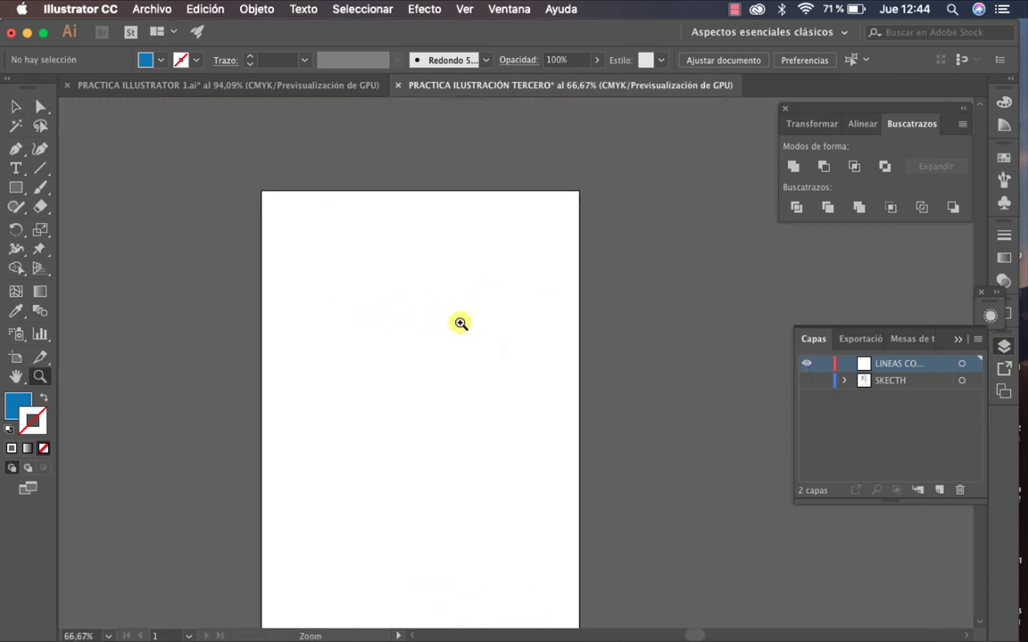
{"action": "left_click", "coordinate": [500, 328]}
{"action": "left_click", "coordinate": [466, 307]}
{"action": "left_click_drag", "start_coordinate": [466, 307], "coordinate": [608, 288]}
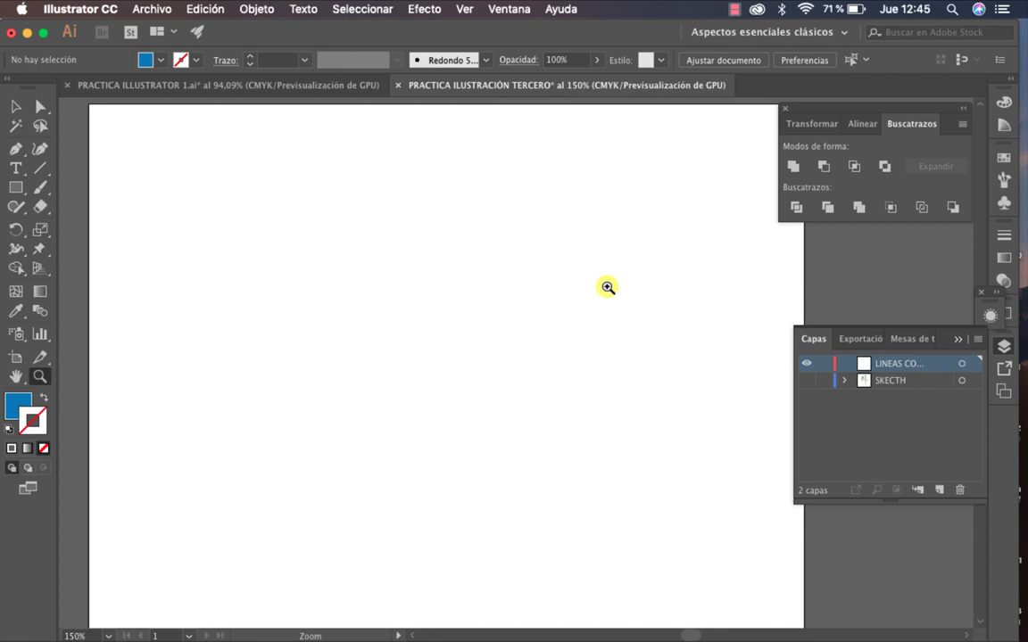
{"action": "left_click_drag", "start_coordinate": [439, 318], "coordinate": [447, 323]}
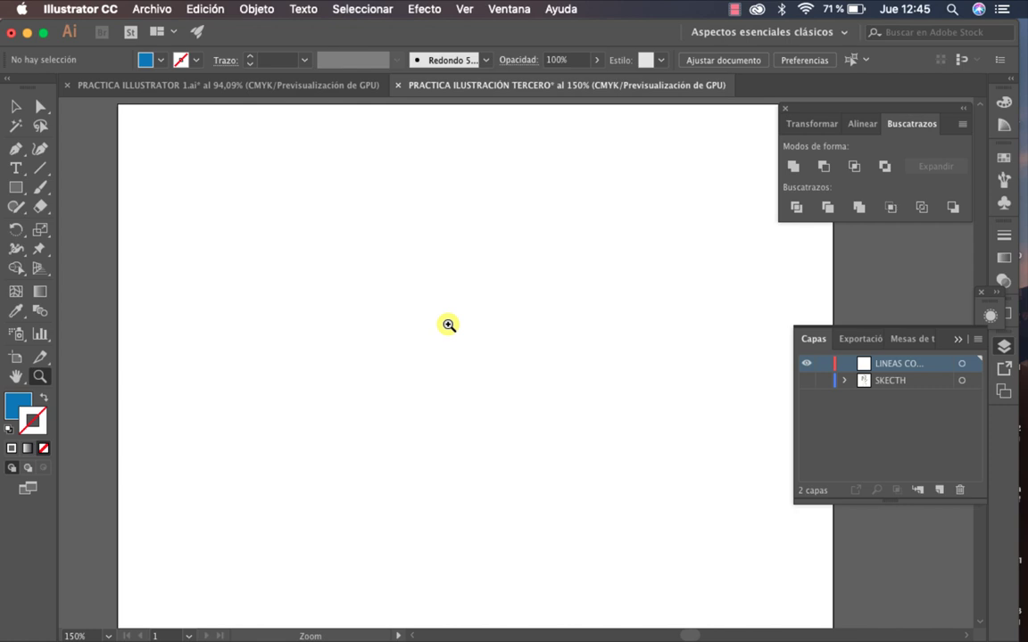
{"action": "key", "text": "l"}
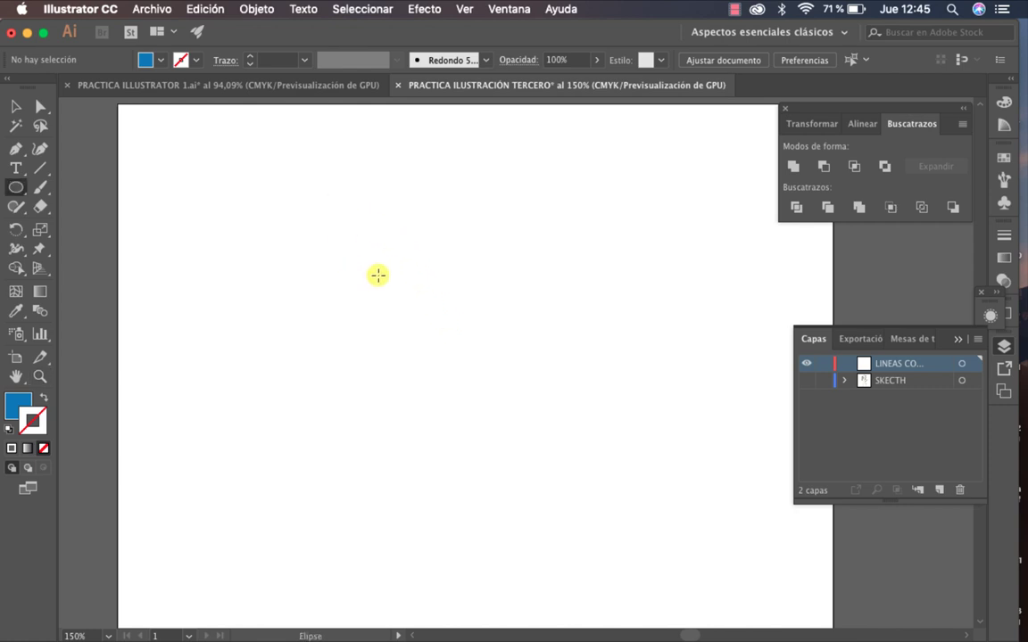
{"action": "left_click_drag", "start_coordinate": [378, 275], "coordinate": [431, 340]}
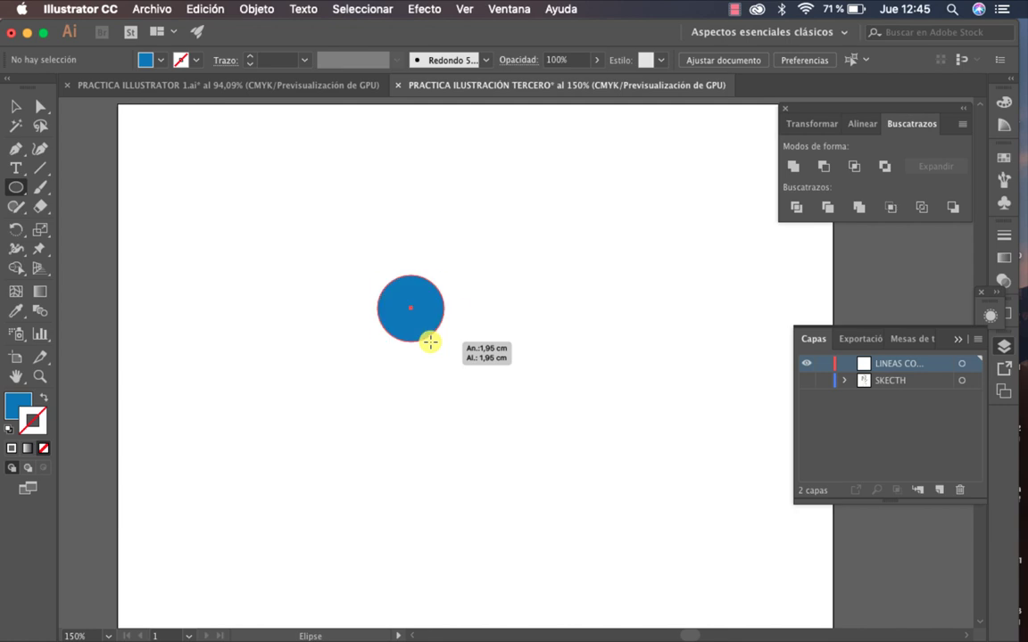
{"action": "key", "text": "v"}
{"action": "left_click", "coordinate": [495, 353]}
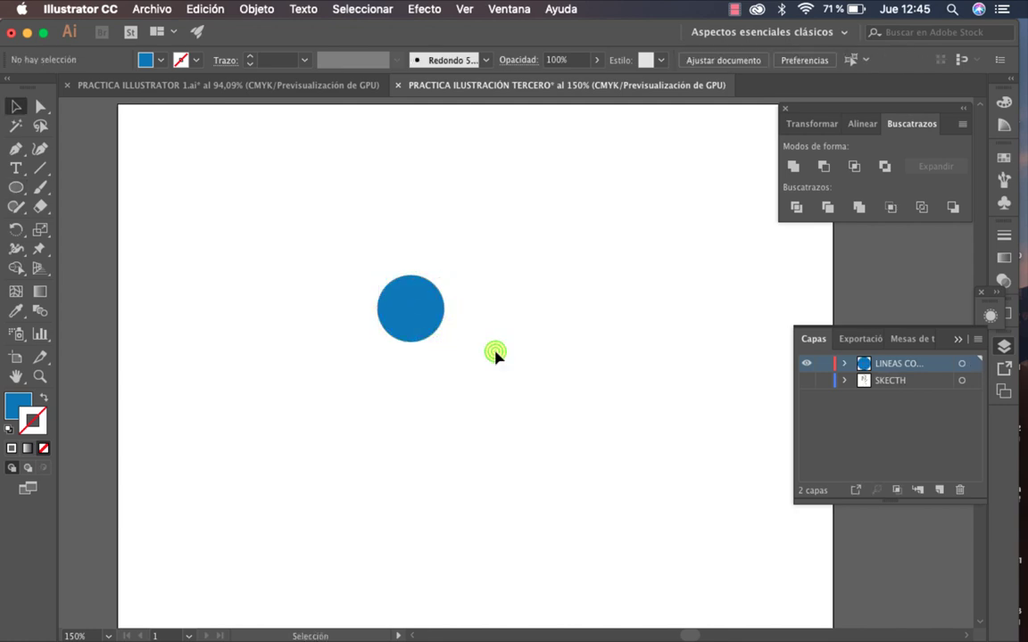
Convert the circle's left and right anchor points into sharp corner points.
{"action": "left_click", "coordinate": [437, 319]}
{"action": "key", "text": "shift+c"}
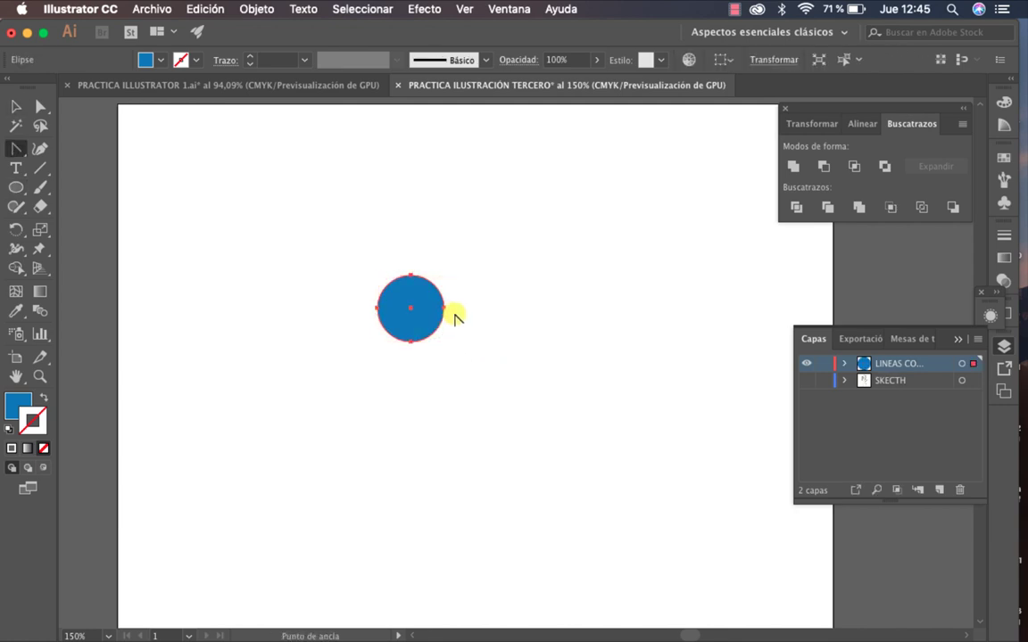
{"action": "left_click", "coordinate": [444, 308]}
{"action": "left_click", "coordinate": [378, 310]}
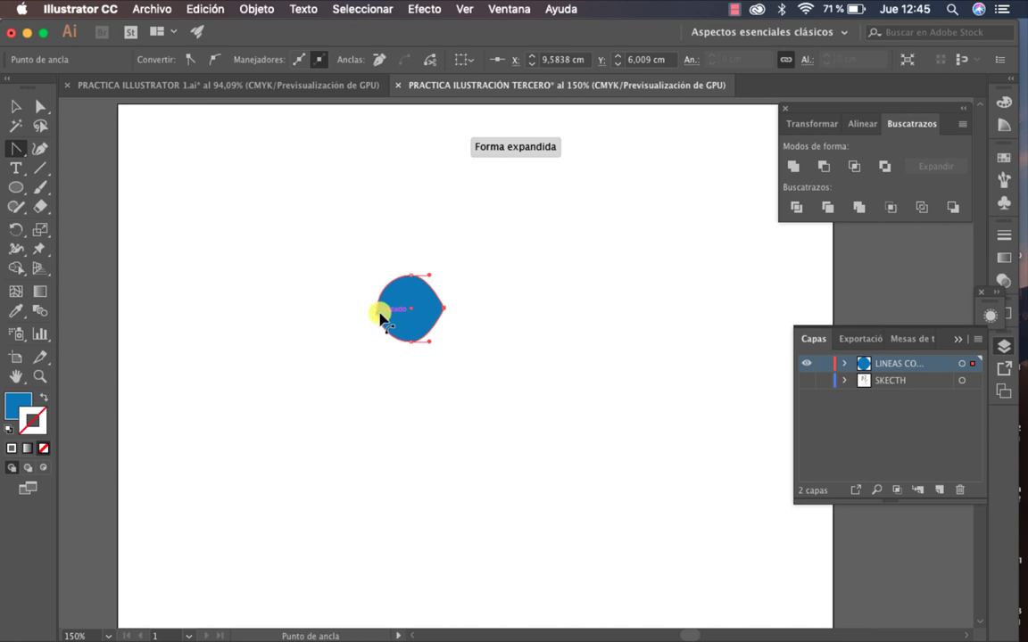
{"action": "key", "text": "v"}
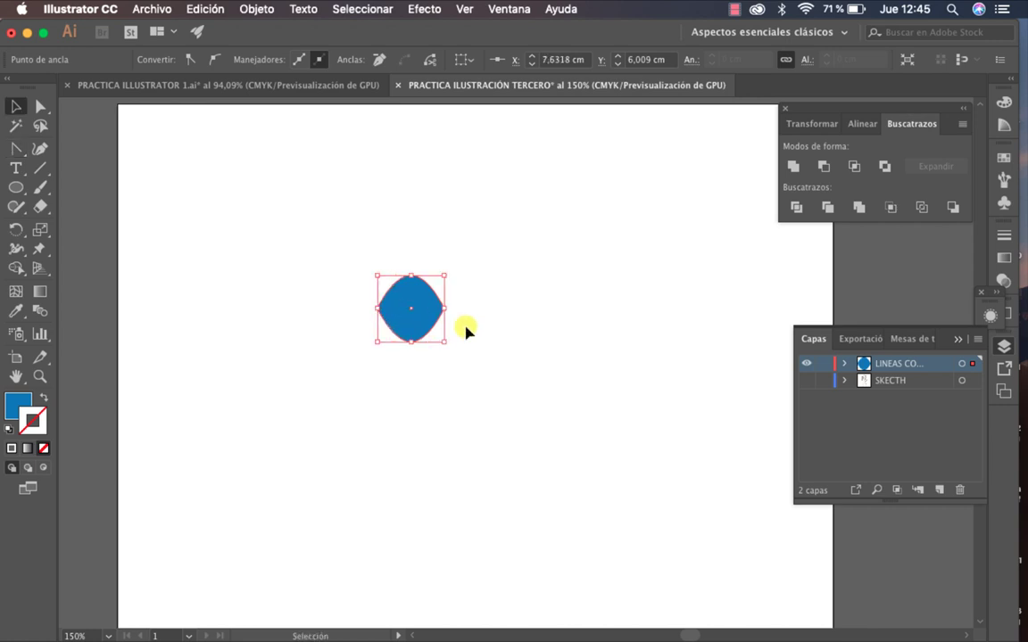
{"action": "left_click", "coordinate": [479, 339]}
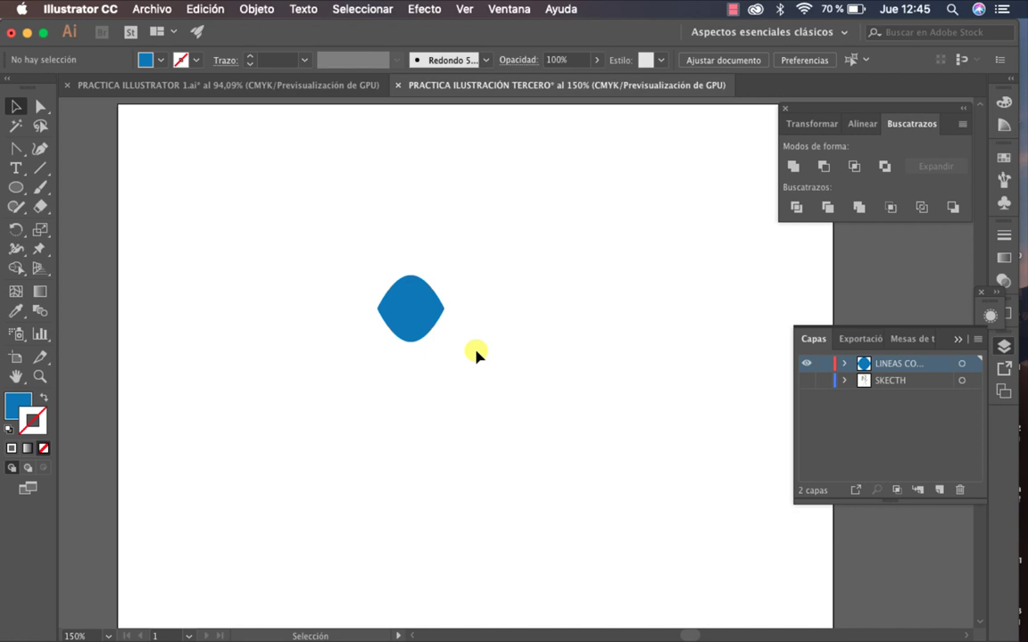
Flatten the pointed blue shape vertically into a thin horizontal lens, keeping its width.
{"action": "left_click", "coordinate": [426, 332]}
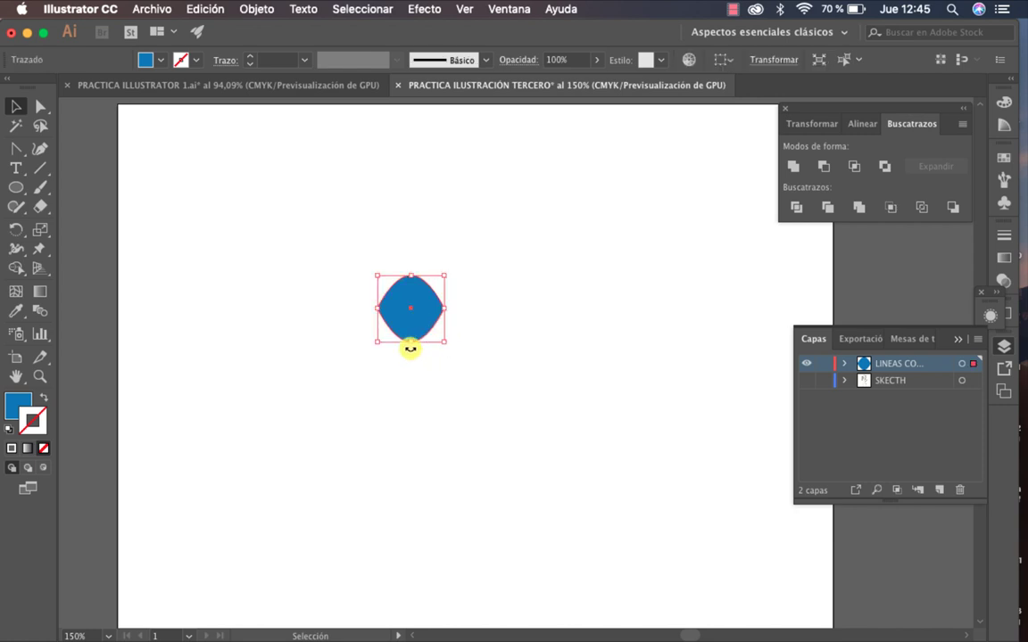
{"action": "left_click", "coordinate": [502, 369]}
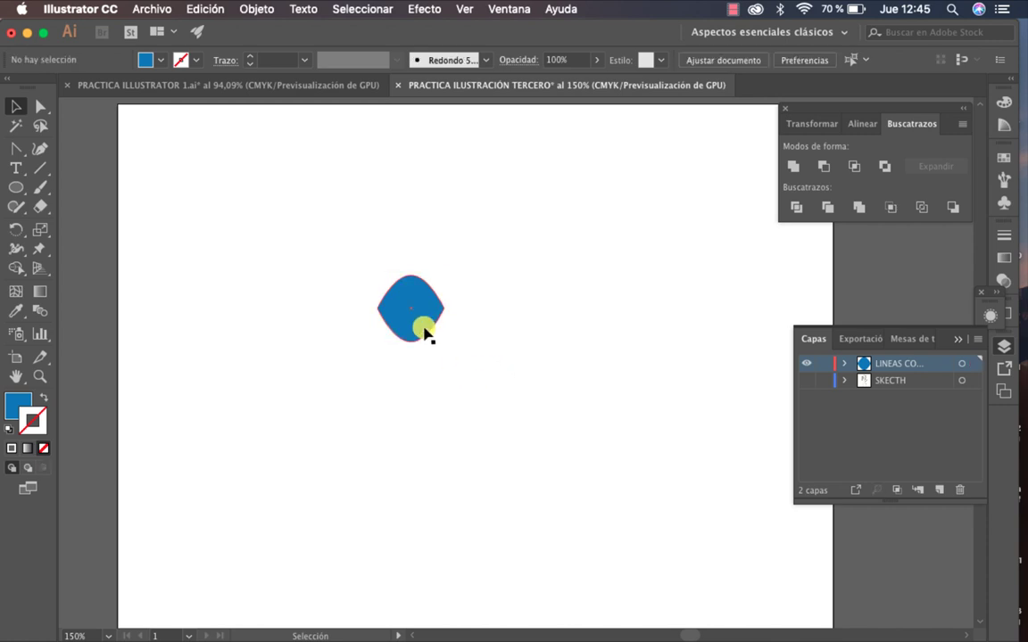
{"action": "left_click_drag", "start_coordinate": [374, 314], "coordinate": [379, 310]}
{"action": "left_click", "coordinate": [426, 331]}
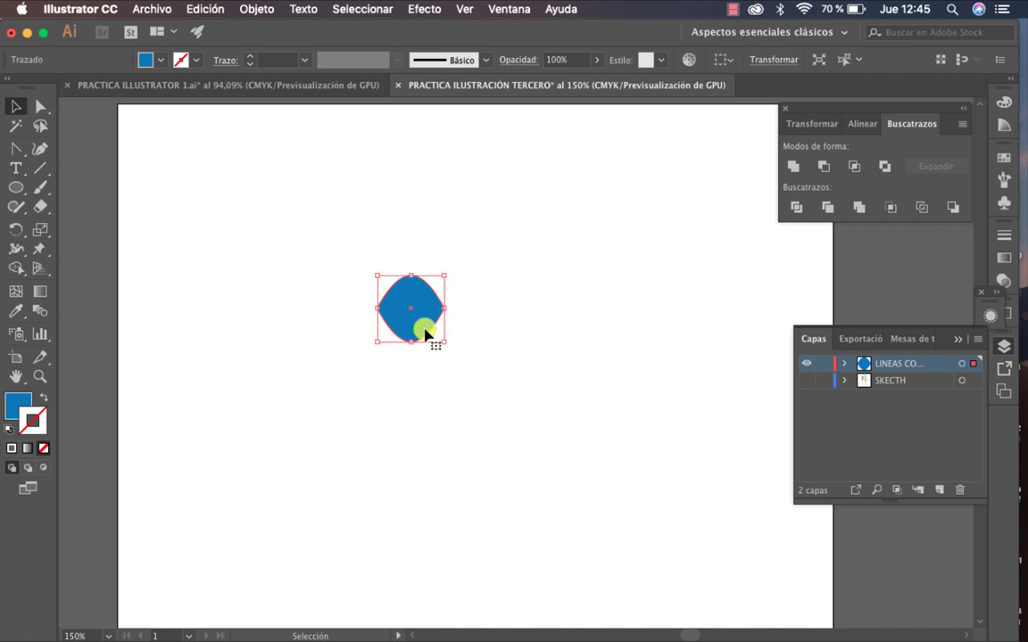
{"action": "left_click_drag", "start_coordinate": [425, 371], "coordinate": [410, 283]}
{"action": "left_click", "coordinate": [468, 336]}
Stretch the lens by moving its right tip horizontally far outward to form a long taper.
{"action": "key", "text": "z"}
{"action": "left_click", "coordinate": [461, 300]}
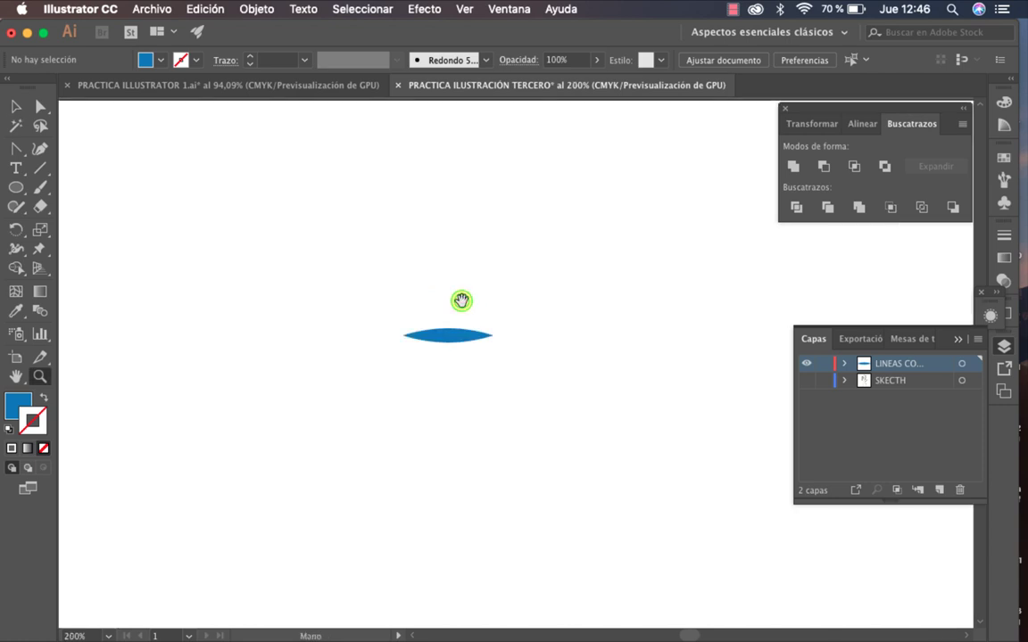
{"action": "key", "text": "a"}
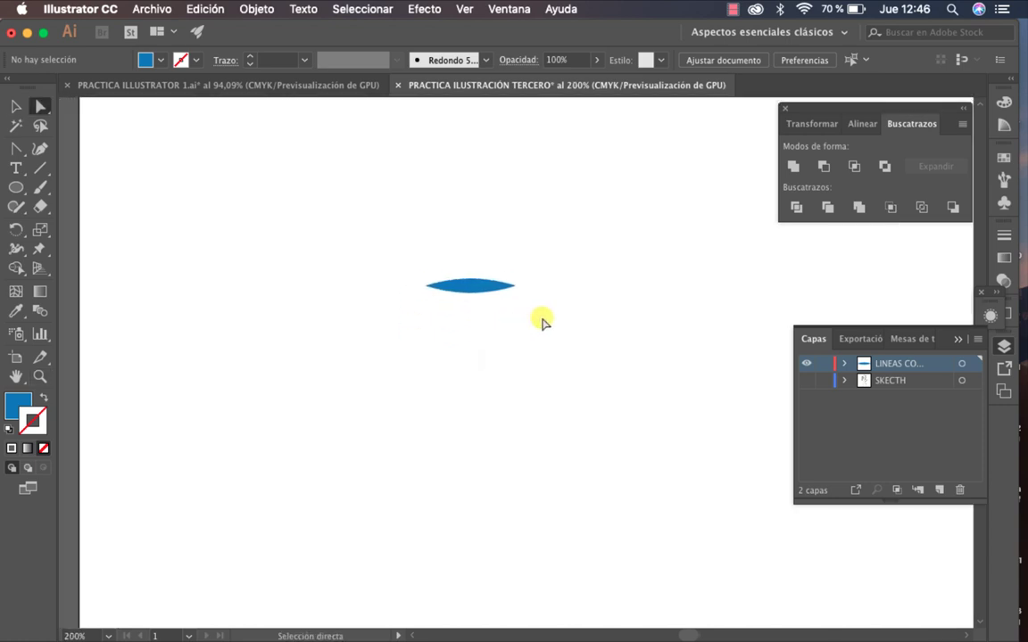
{"action": "left_click_drag", "start_coordinate": [542, 319], "coordinate": [505, 260]}
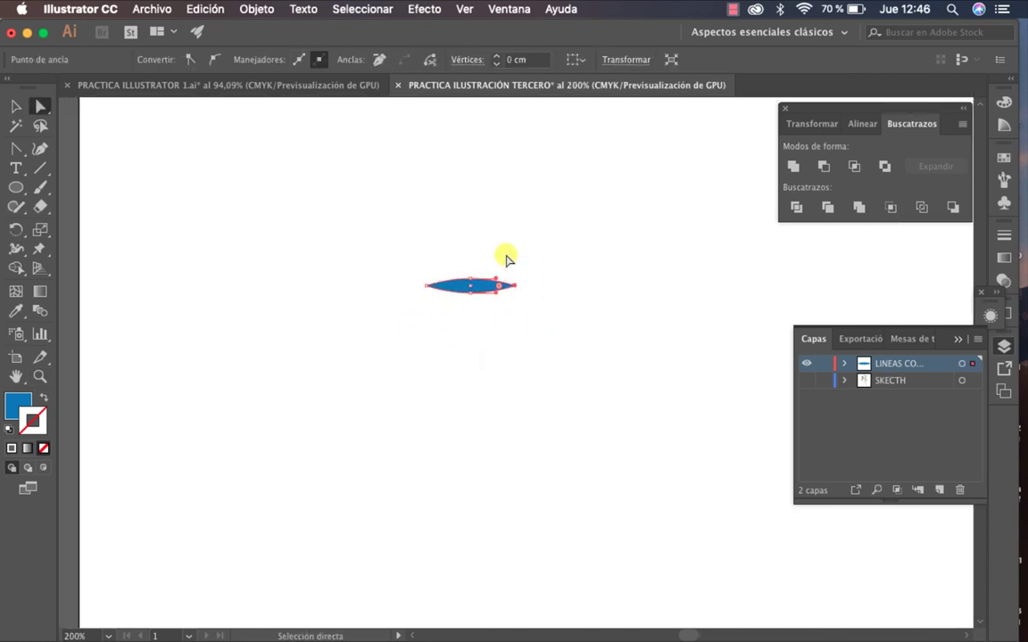
{"action": "left_click_drag", "start_coordinate": [544, 311], "coordinate": [507, 269]}
{"action": "key", "text": "shift+Right"}
{"action": "key", "text": "shift+Right"}
{"action": "key", "text": "shift+Right"}
{"action": "key", "text": "shift+Right"}
{"action": "key", "text": "shift+Right"}
{"action": "key", "text": "shift+Right"}
{"action": "key", "text": "shift+Right"}
{"action": "key", "text": "shift+Right"}
{"action": "key", "text": "shift+Right"}
{"action": "key", "text": "shift+Right"}
{"action": "key", "text": "shift+Right"}
{"action": "key", "text": "shift+Right"}
{"action": "key", "text": "shift+Right"}
{"action": "key", "text": "shift+Right"}
{"action": "key", "text": "shift+Right"}
{"action": "key", "text": "shift+Right"}
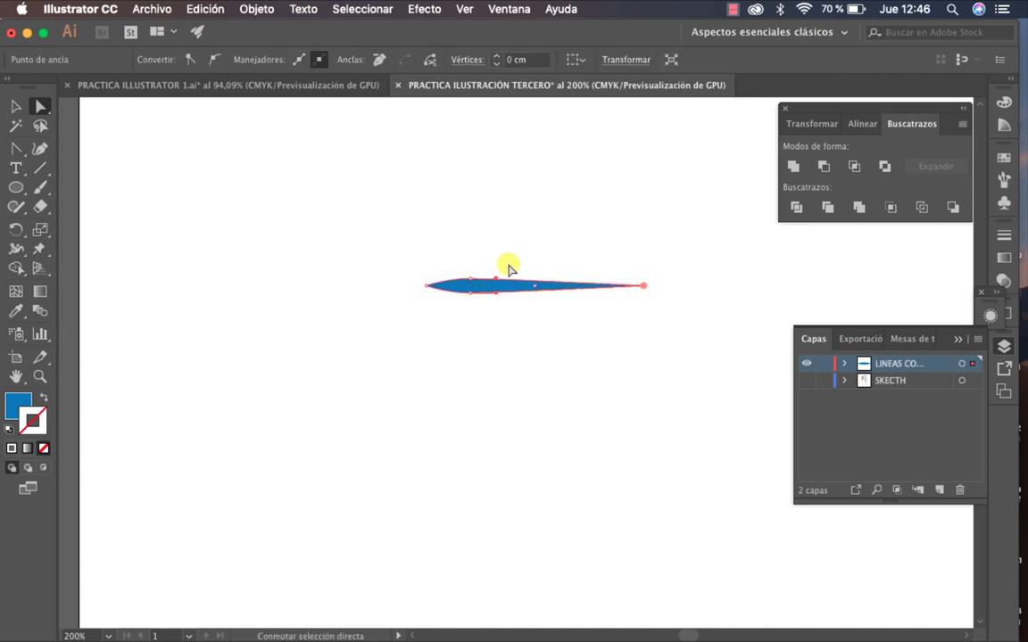
{"action": "left_click", "coordinate": [486, 397]}
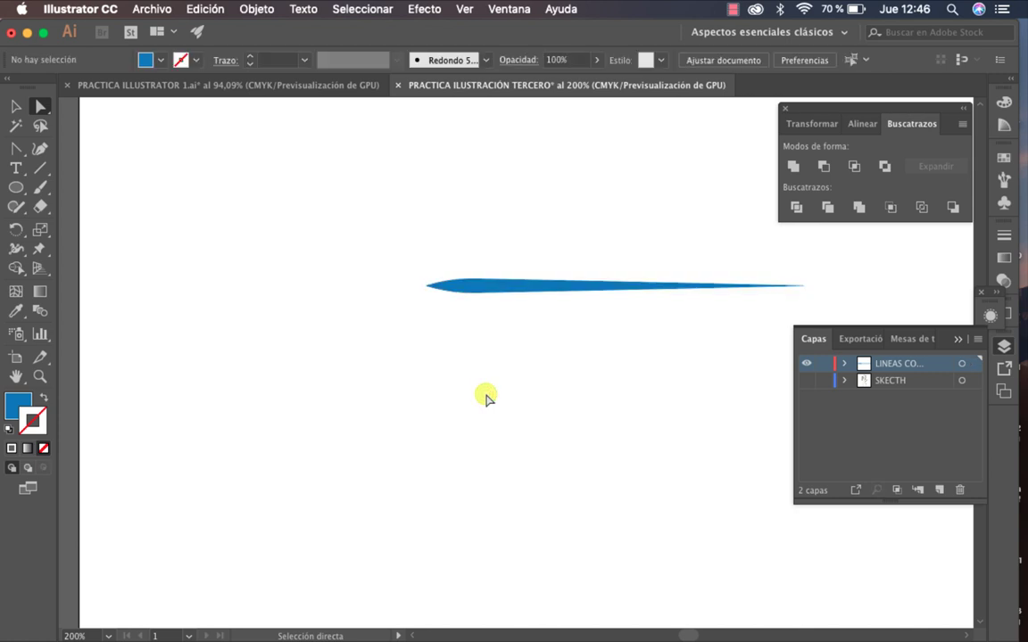
Move the shape's left tip horizontally outward until its taper roughly matches the right side's.
{"action": "left_click_drag", "start_coordinate": [395, 259], "coordinate": [441, 318]}
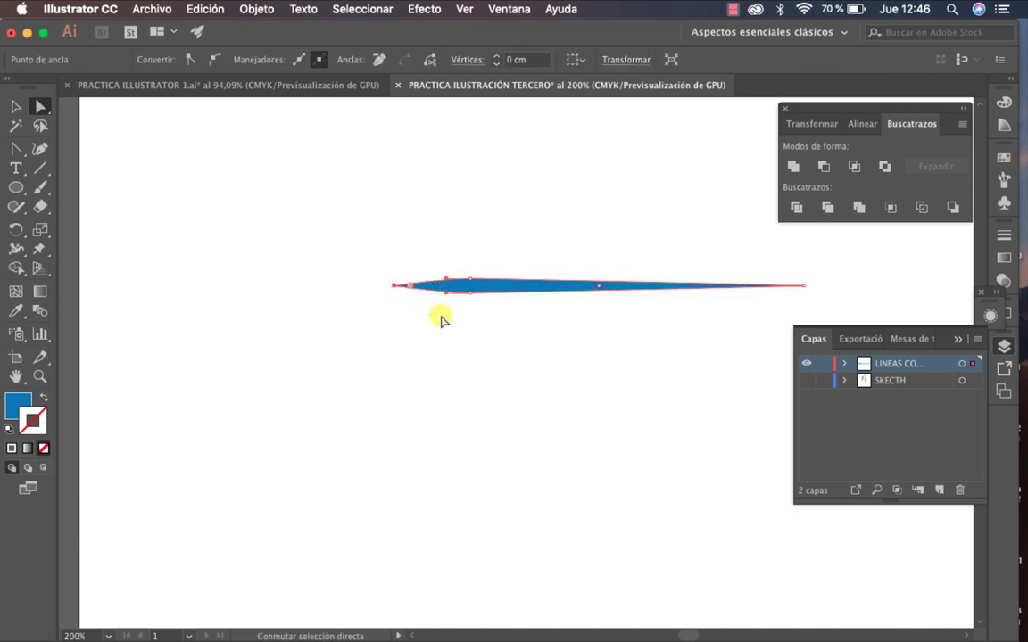
{"action": "key", "text": "shift+Left"}
{"action": "key", "text": "shift+Left"}
{"action": "key", "text": "shift+Left"}
{"action": "key", "text": "shift+Left"}
{"action": "key", "text": "shift+Left"}
{"action": "key", "text": "shift+Left"}
{"action": "key", "text": "shift+Left"}
{"action": "key", "text": "shift+Left"}
{"action": "key", "text": "shift+Left"}
{"action": "key", "text": "shift+Left"}
{"action": "key", "text": "shift+Left"}
{"action": "key", "text": "shift+Left"}
{"action": "key", "text": "shift+Left"}
{"action": "key", "text": "shift+Left"}
{"action": "key", "text": "shift+Left"}
{"action": "key", "text": "shift+Left"}
{"action": "key", "text": "shift+Left"}
{"action": "key", "text": "shift+Left"}
{"action": "key", "text": "shift+Left"}
{"action": "key", "text": "shift+Left"}
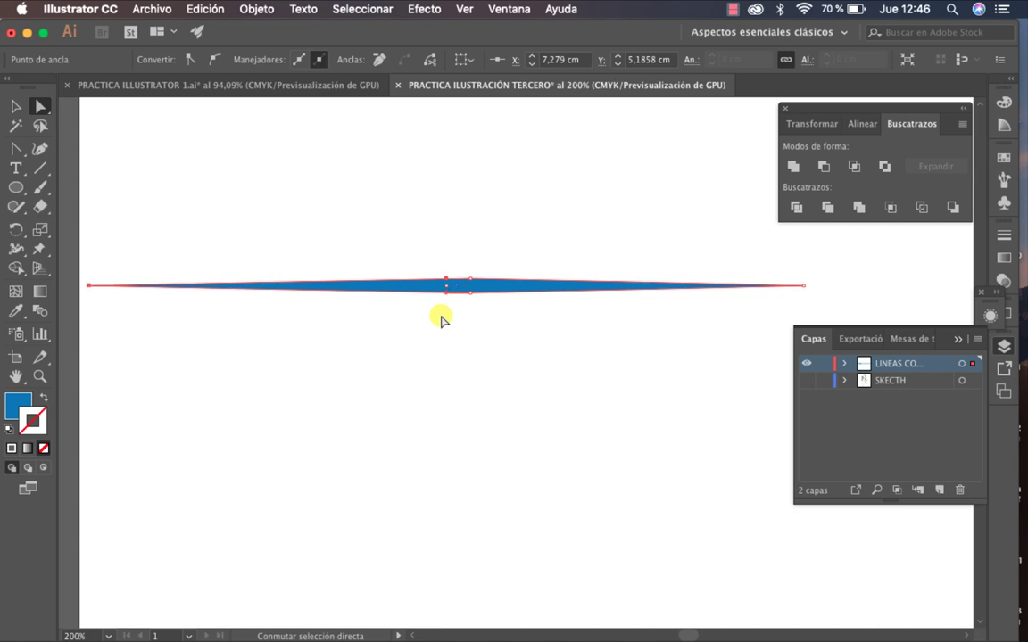
{"action": "left_click", "coordinate": [498, 362]}
Reposition the long tapered shape on the artboard and reduce its width so it fits within the page.
{"action": "key", "text": "z"}
{"action": "left_click", "coordinate": [526, 395], "text": "alt"}
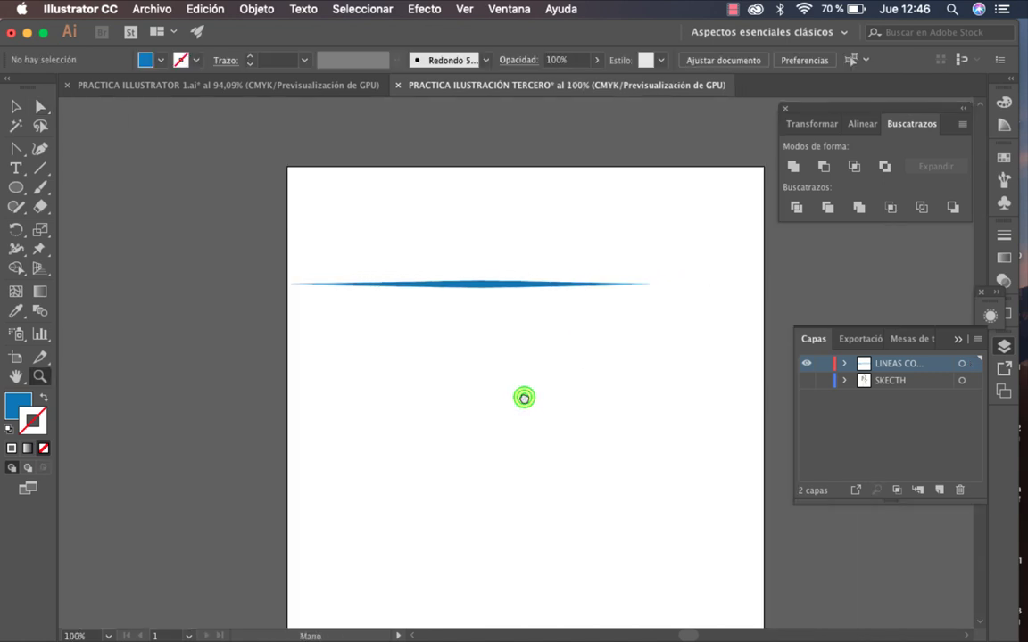
{"action": "left_click_drag", "start_coordinate": [524, 397], "coordinate": [571, 468]}
{"action": "key", "text": "v"}
{"action": "left_click_drag", "start_coordinate": [519, 360], "coordinate": [592, 336]}
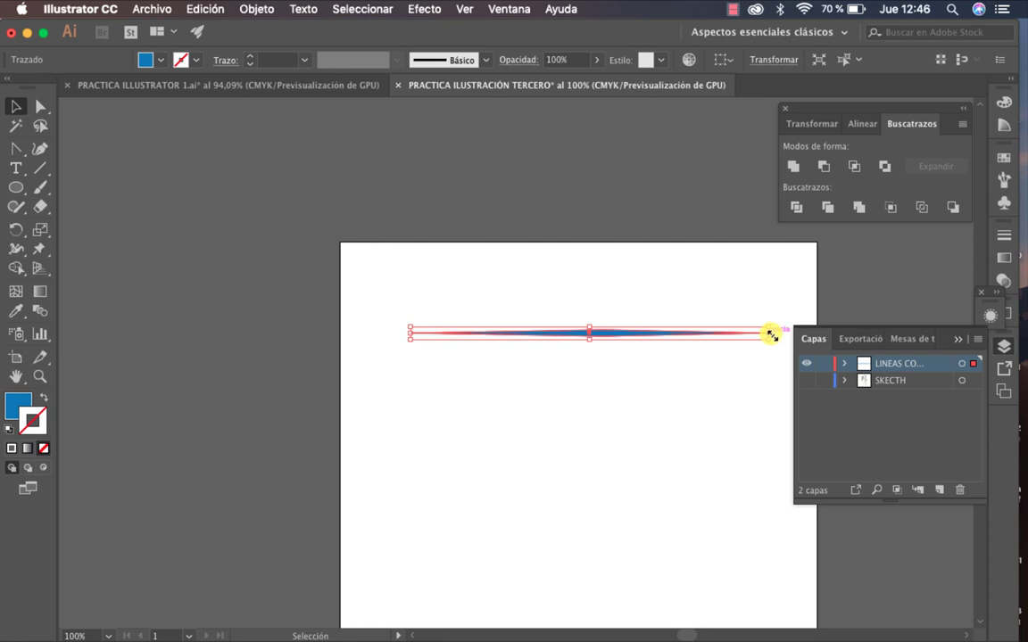
{"action": "left_click_drag", "start_coordinate": [771, 335], "coordinate": [696, 336]}
{"action": "left_click", "coordinate": [682, 426]}
Move the tapered shape higher, closer to the artboard's upper edge.
{"action": "left_click", "coordinate": [555, 334]}
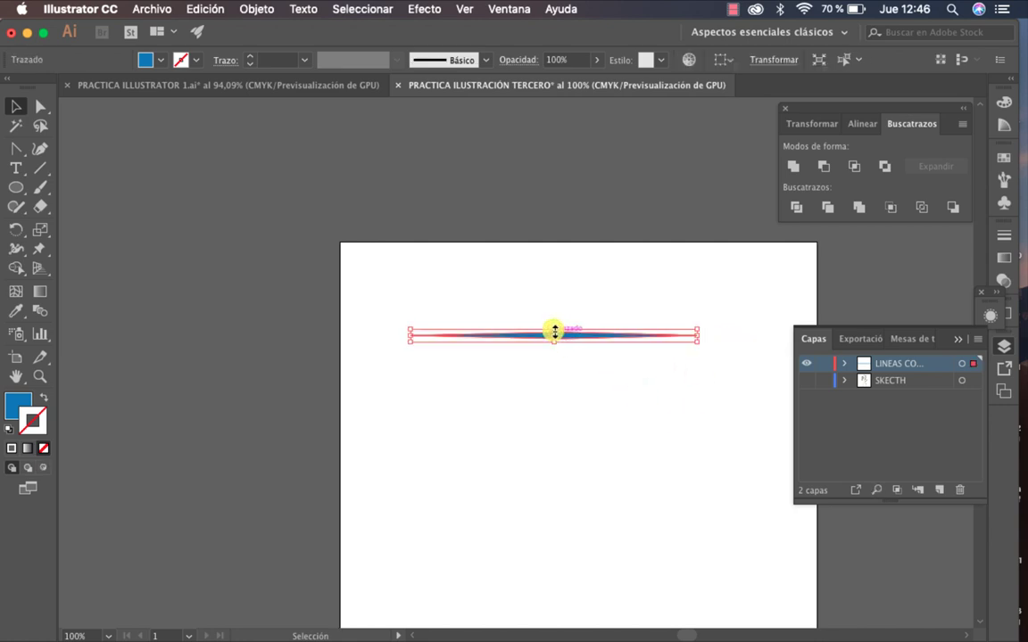
{"action": "left_click_drag", "start_coordinate": [555, 332], "coordinate": [576, 320]}
{"action": "left_click", "coordinate": [596, 424]}
{"action": "left_click", "coordinate": [585, 395]}
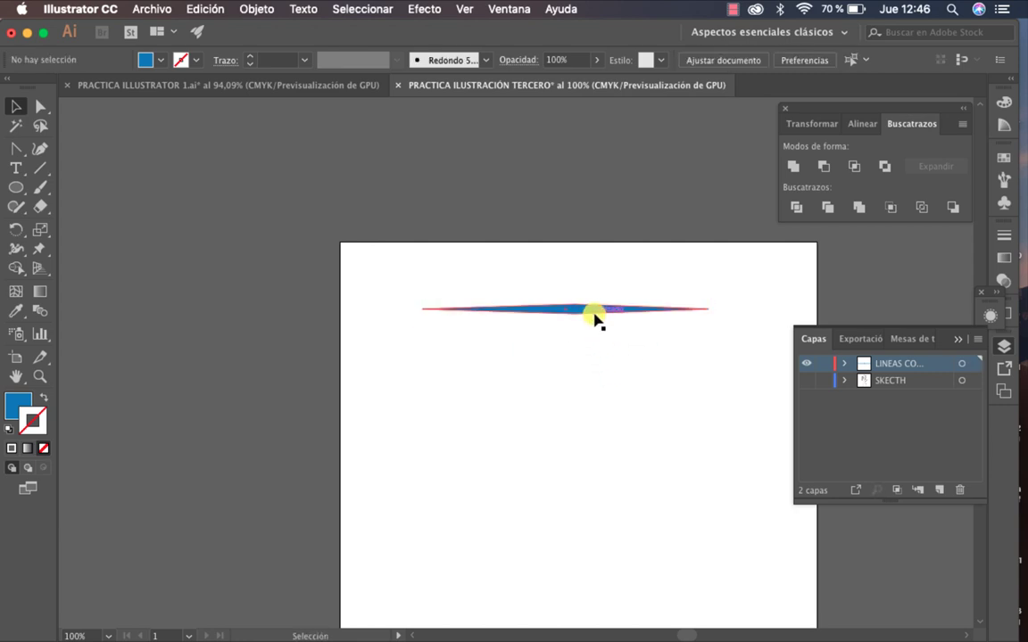
Make two copies of the tapered shape stacked below one another, with the uppermost of the three thicker.
{"action": "left_click", "coordinate": [586, 305]}
{"action": "left_click_drag", "start_coordinate": [569, 301], "coordinate": [585, 356]}
{"action": "left_click", "coordinate": [576, 344]}
{"action": "left_click", "coordinate": [575, 381]}
{"action": "left_click", "coordinate": [583, 329]}
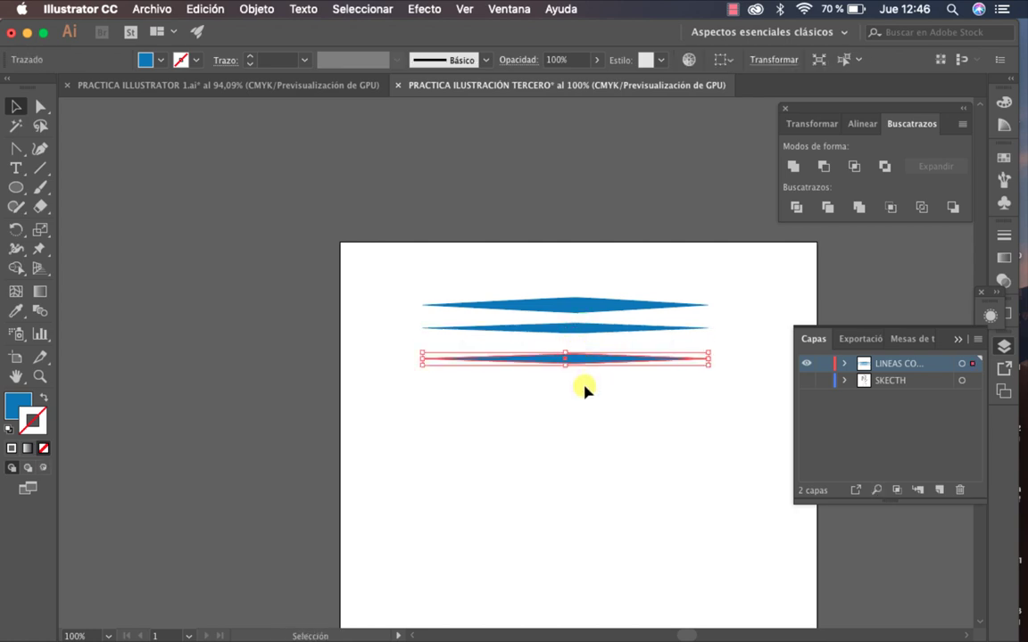
{"action": "left_click", "coordinate": [505, 385]}
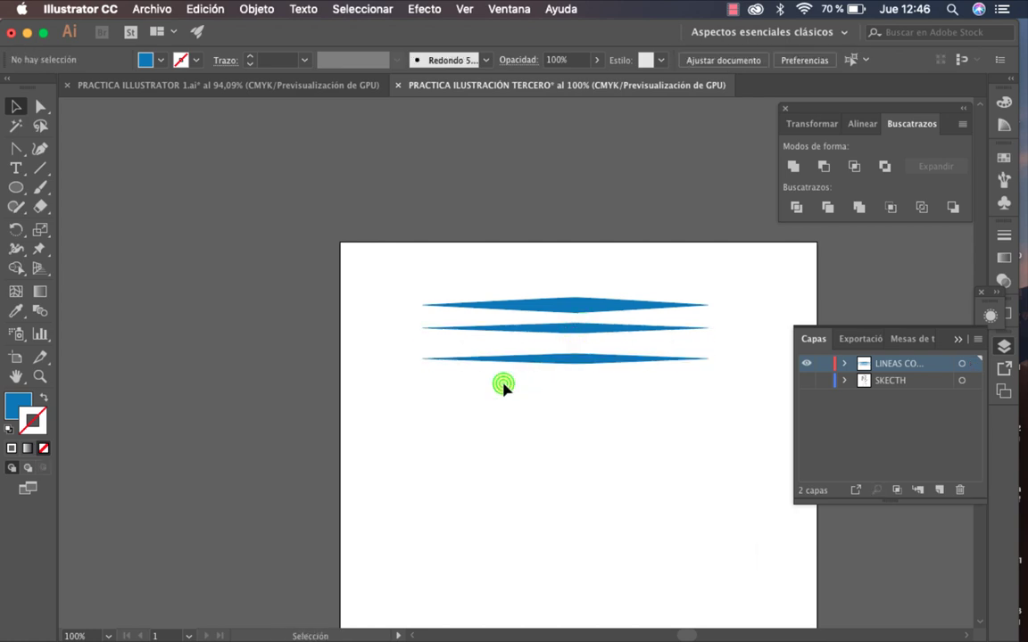
Shorten the lowest tapered shape's left half by moving its left tip inward.
{"action": "left_click", "coordinate": [568, 368]}
{"action": "left_click_drag", "start_coordinate": [568, 368], "coordinate": [567, 367]}
{"action": "left_click", "coordinate": [555, 390]}
{"action": "key", "text": "a"}
{"action": "left_click_drag", "start_coordinate": [402, 345], "coordinate": [438, 383]}
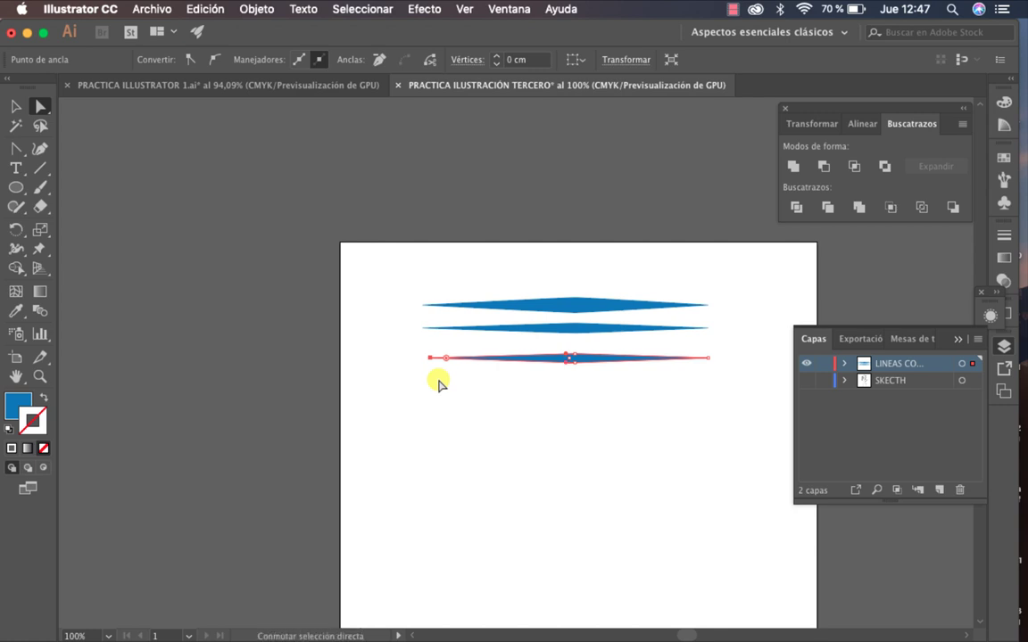
{"action": "key", "text": "shift+Right"}
{"action": "left_click", "coordinate": [624, 427]}
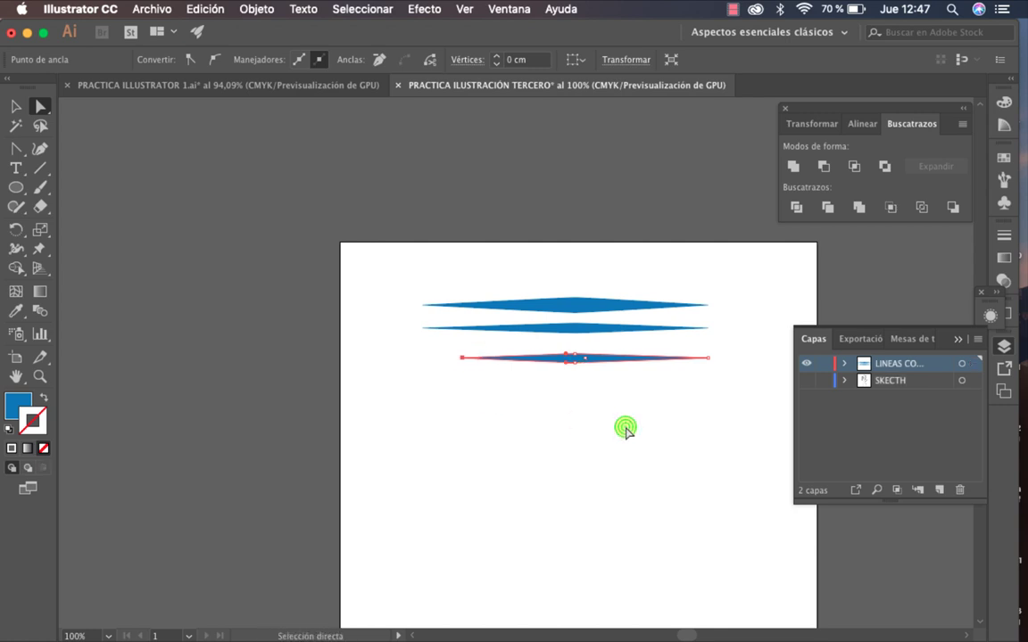
Shorten the lowest tapered shape's right half by moving its tip inward, and shift the middle shape slightly down to even the spacing.
{"action": "left_click_drag", "start_coordinate": [738, 393], "coordinate": [699, 350]}
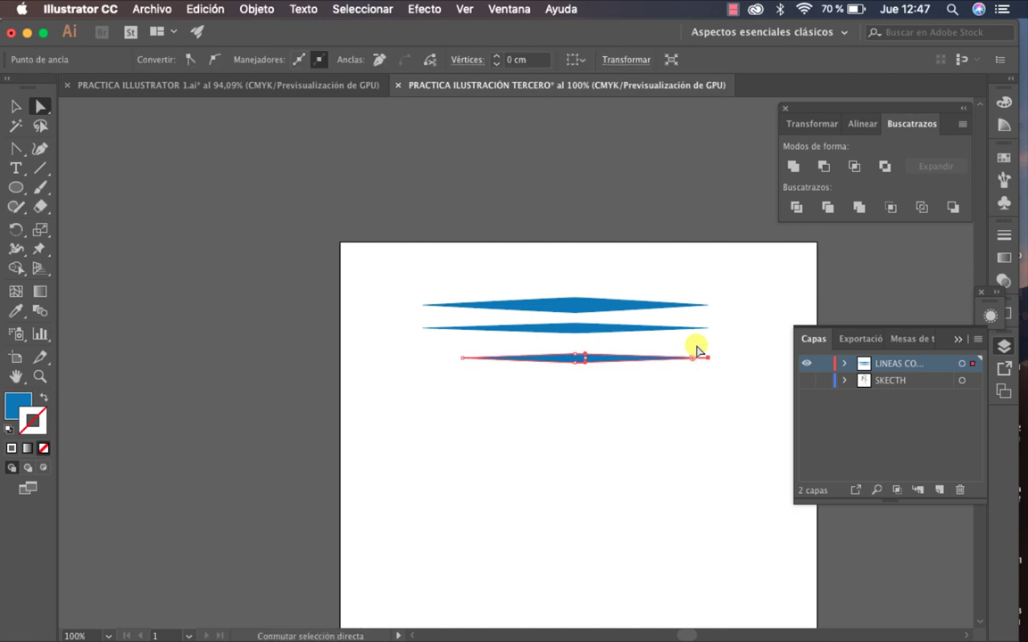
{"action": "left_click", "coordinate": [546, 518]}
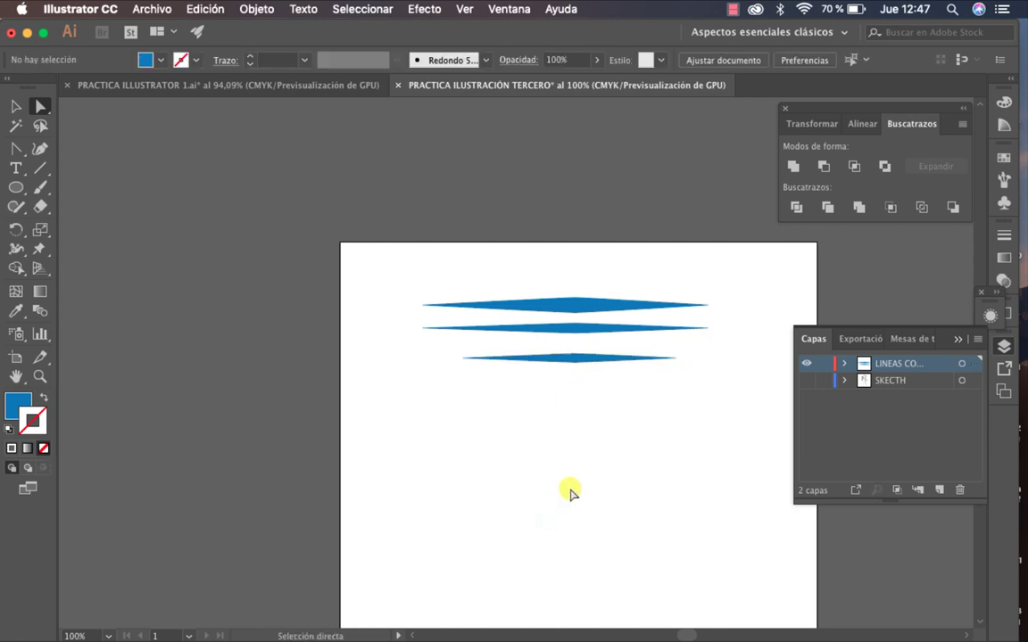
{"action": "left_click", "coordinate": [581, 329]}
{"action": "left_click_drag", "start_coordinate": [581, 329], "coordinate": [581, 333]}
{"action": "left_click", "coordinate": [660, 498]}
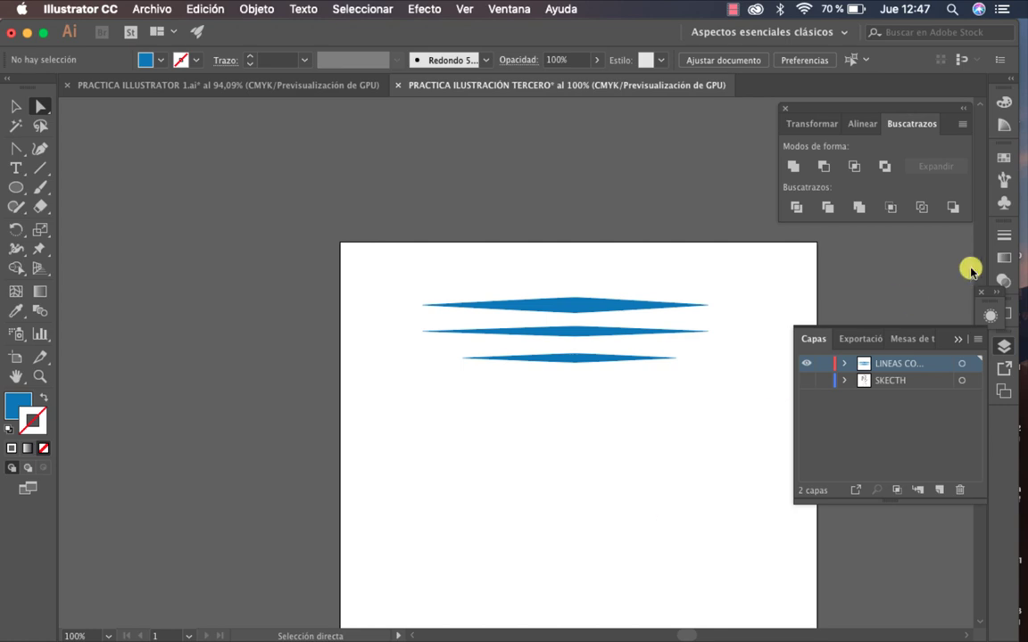
Start a new art brush (Pincel de arte) from the thickest, uppermost tapered shape.
{"action": "left_click", "coordinate": [1004, 238]}
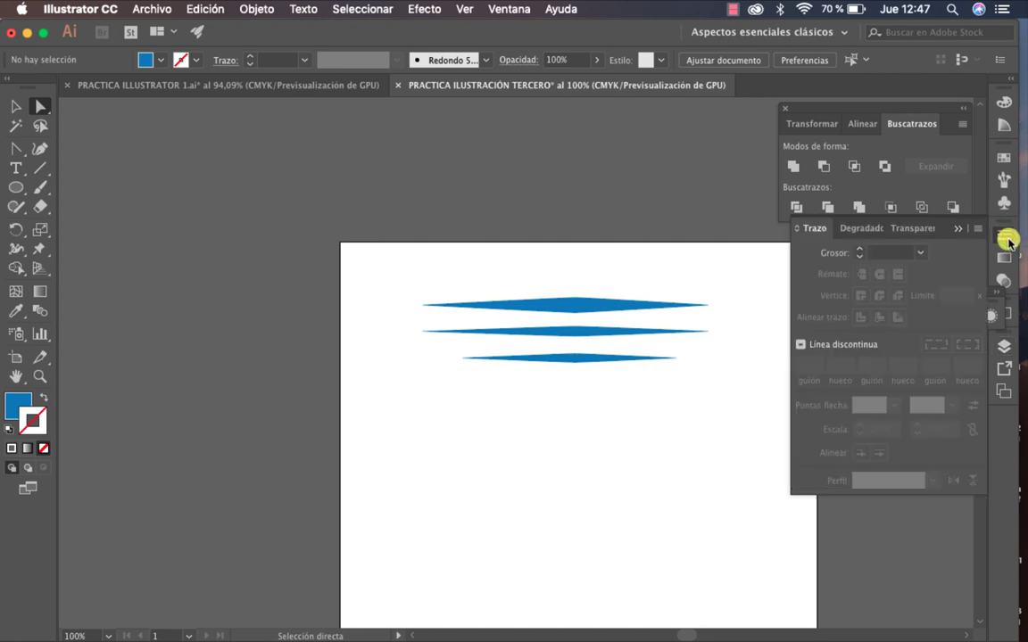
{"action": "left_click", "coordinate": [1006, 239]}
{"action": "left_click", "coordinate": [1003, 180]}
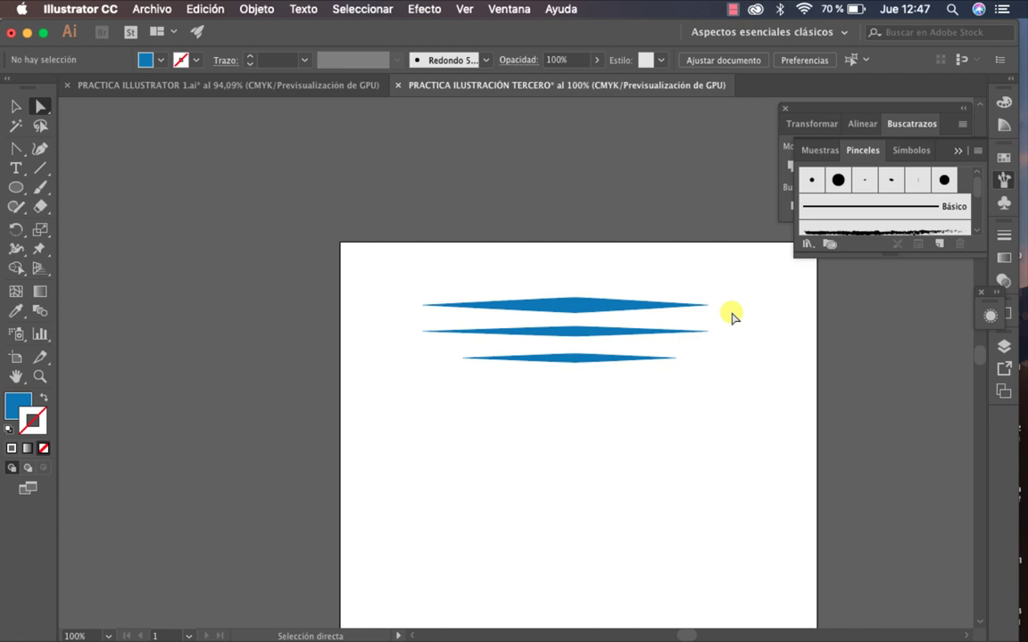
{"action": "key", "text": "v"}
{"action": "left_click", "coordinate": [578, 305]}
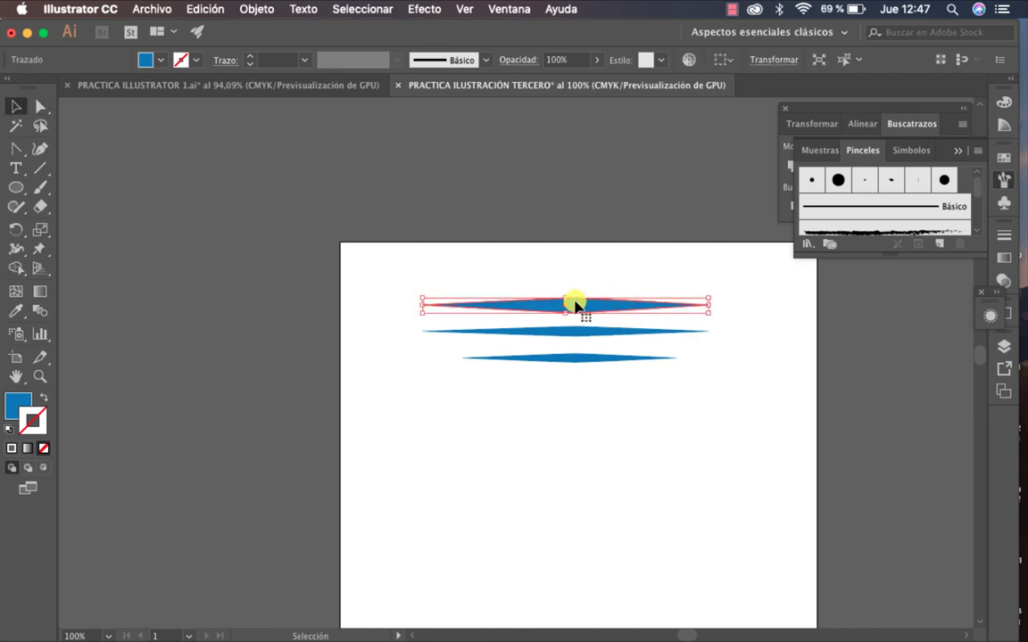
{"action": "mouse_move", "coordinate": [576, 307]}
{"action": "left_mouse_down"}
{"action": "mouse_move", "coordinate": [809, 223]}
{"action": "mouse_move", "coordinate": [835, 227]}
{"action": "left_mouse_up"}
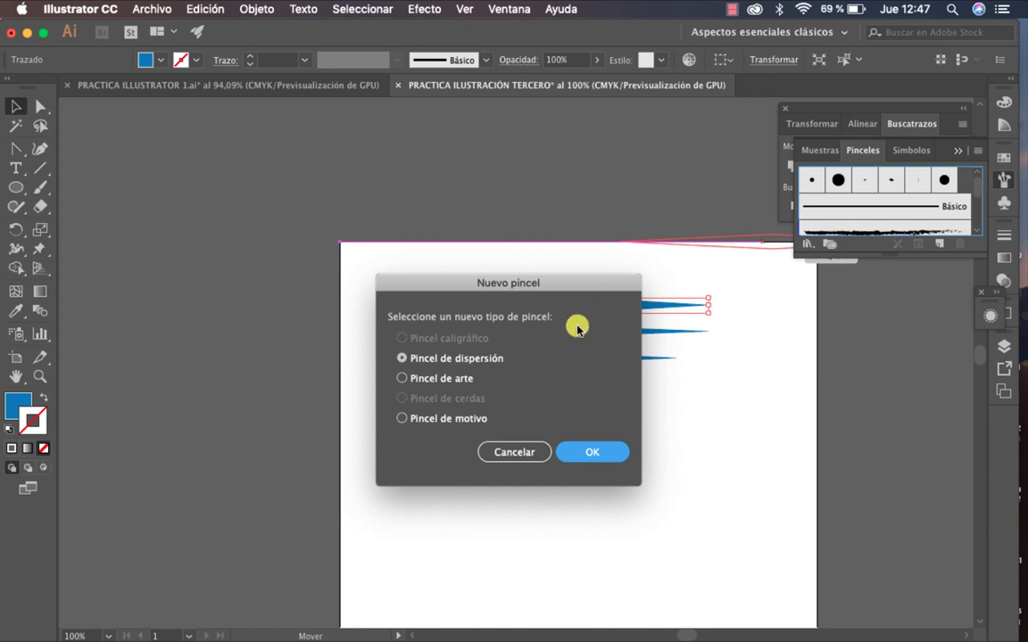
{"action": "left_click", "coordinate": [402, 379]}
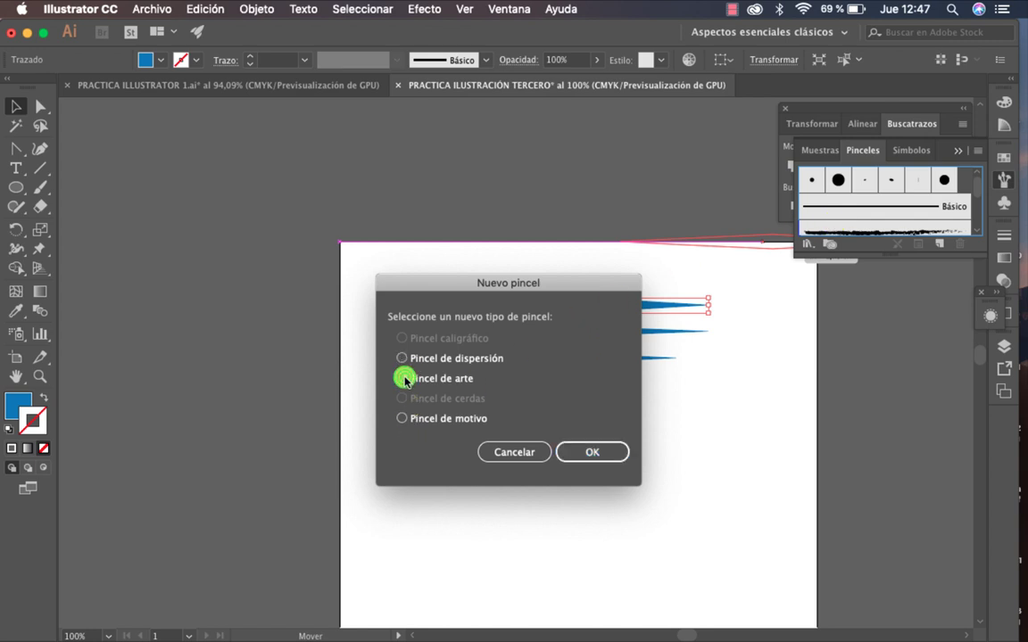
{"action": "left_click", "coordinate": [590, 453]}
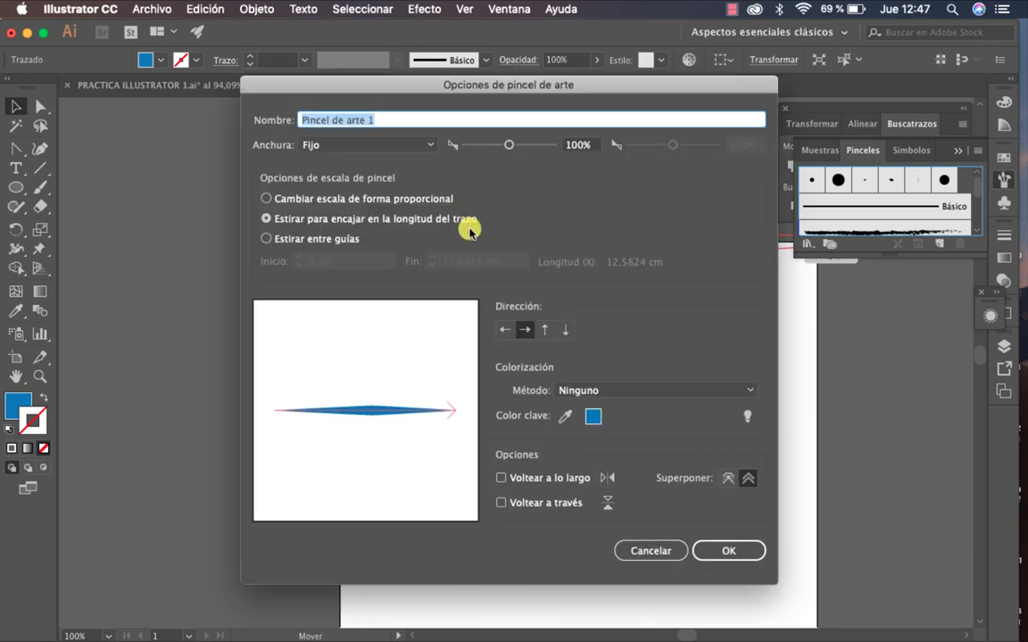
Name the art brush PINCEL GRUESO ILUSTRACIÓN, keep its width setting at Fijo, and create it.
{"action": "type", "text": "Pl"}
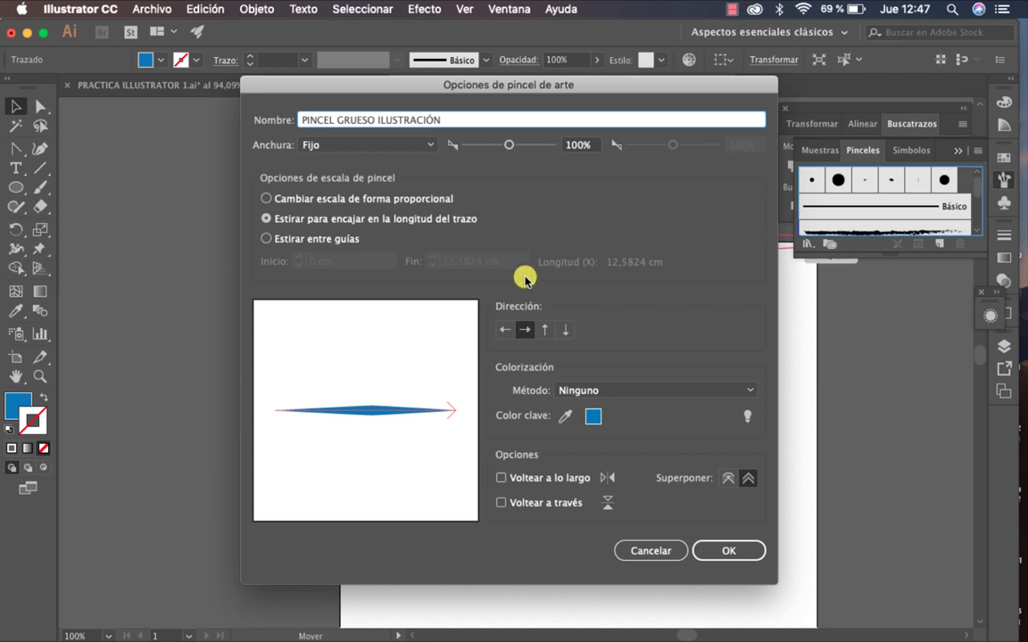
{"action": "left_click", "coordinate": [394, 145]}
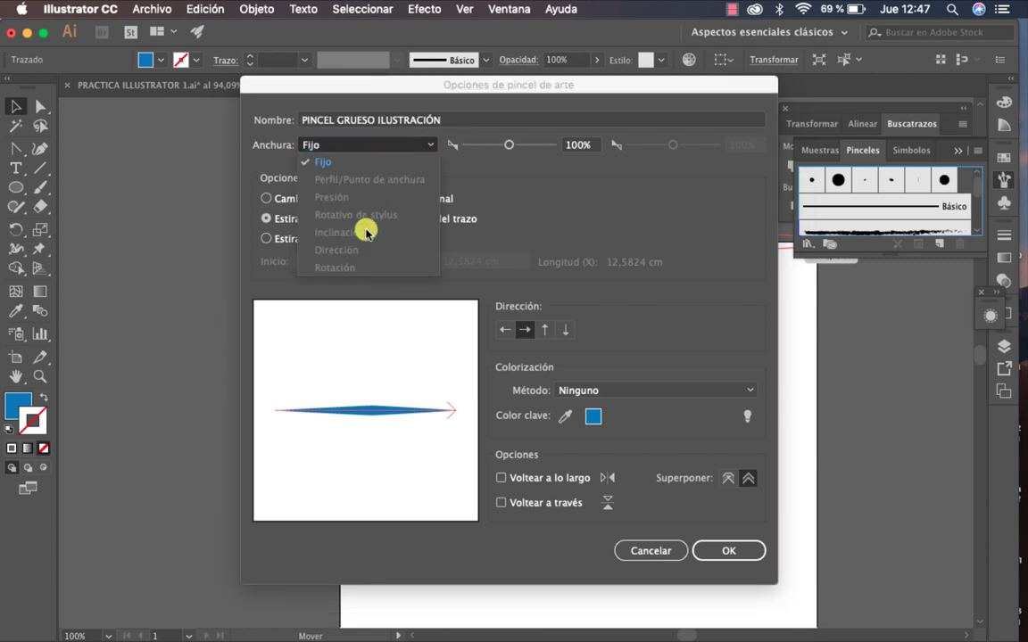
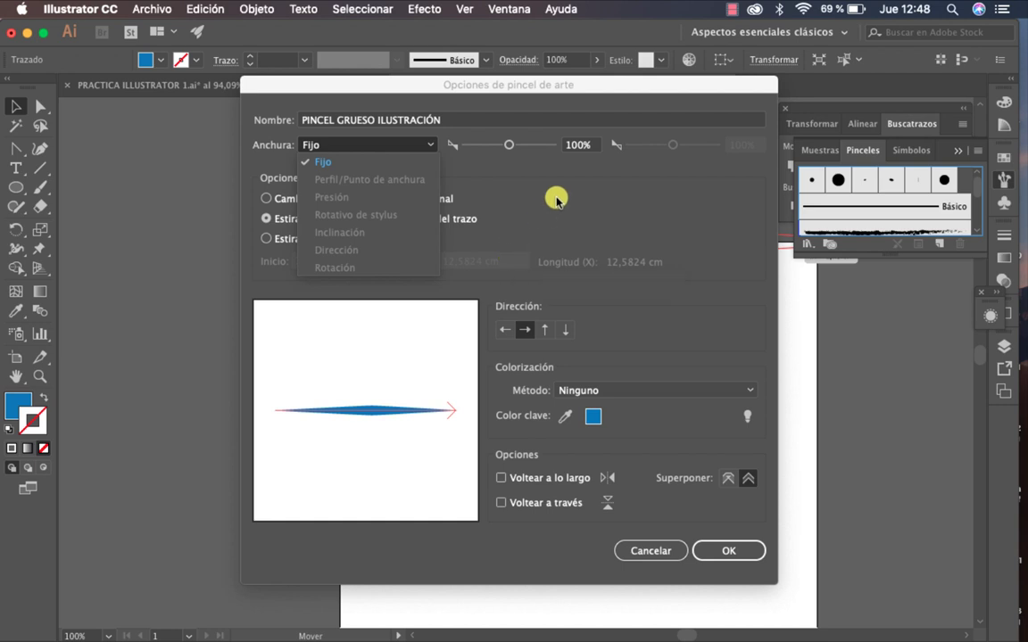
{"action": "left_click", "coordinate": [728, 555]}
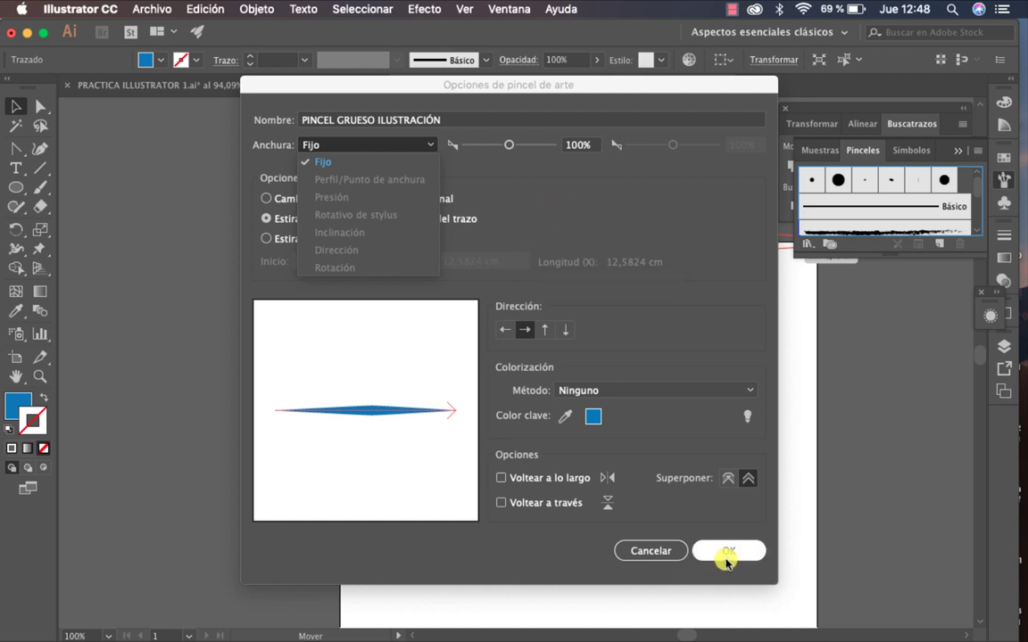
{"action": "left_click", "coordinate": [727, 558]}
{"action": "left_click", "coordinate": [727, 553]}
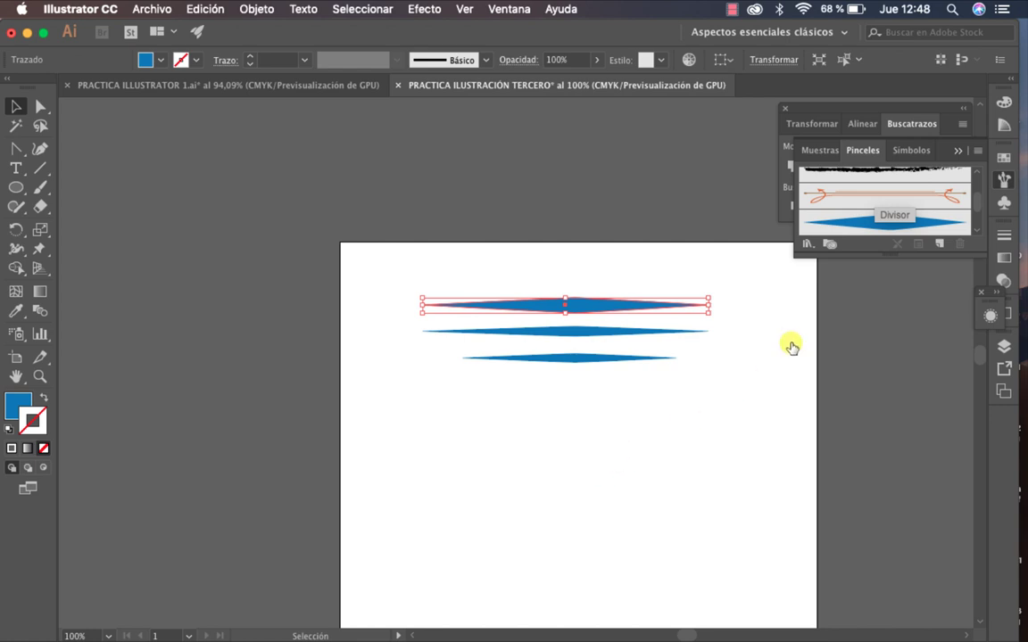
Find the new tapered brush among the brushes and try it on the uppermost tapered shape.
{"action": "scroll", "coordinate": [887, 238], "scroll_direction": "down", "scroll_amount": 2}
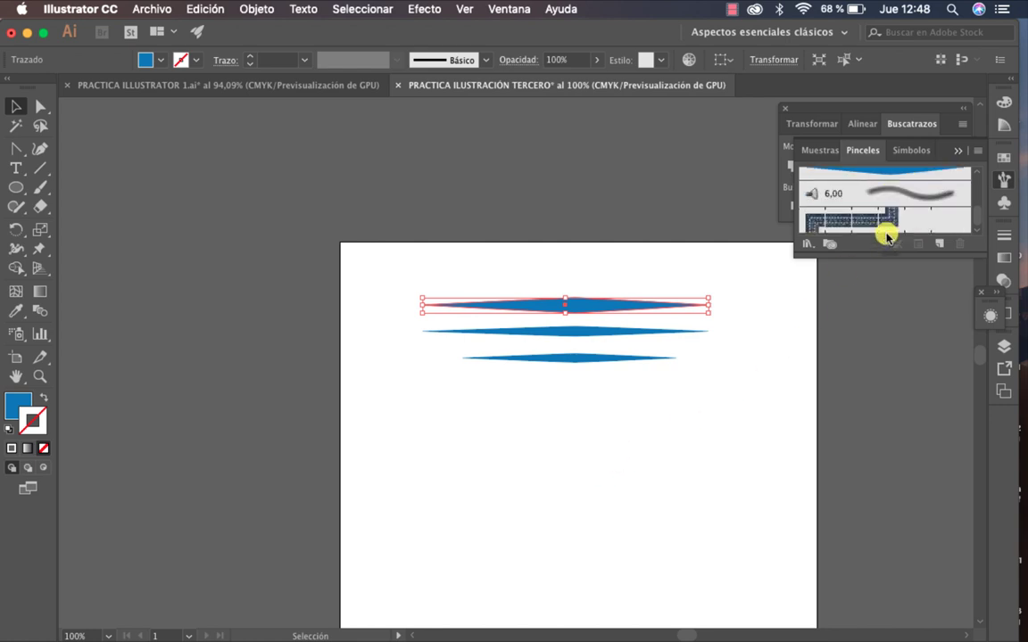
{"action": "scroll", "coordinate": [890, 200], "scroll_direction": "up", "scroll_amount": 4}
{"action": "scroll", "coordinate": [891, 200], "scroll_direction": "down", "scroll_amount": 2}
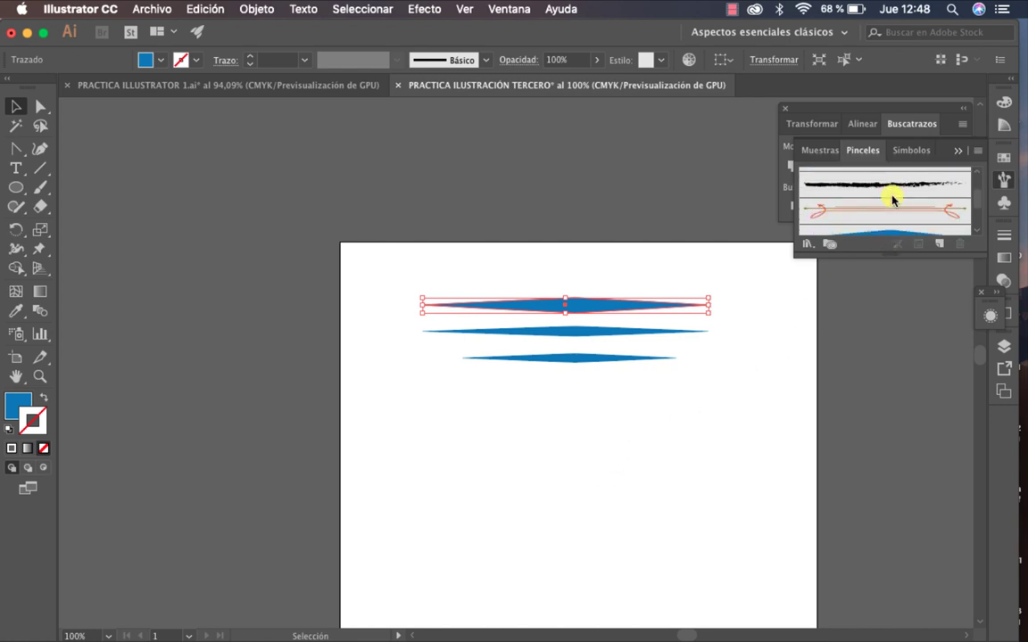
{"action": "scroll", "coordinate": [892, 199], "scroll_direction": "down", "scroll_amount": 1}
{"action": "left_click", "coordinate": [891, 208]}
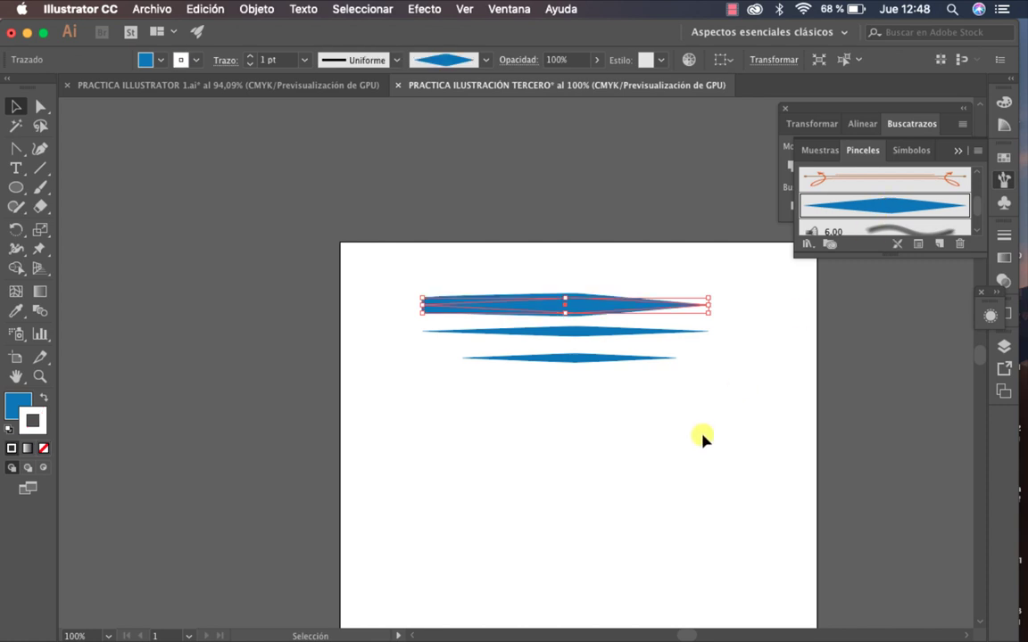
{"action": "left_click", "coordinate": [671, 453]}
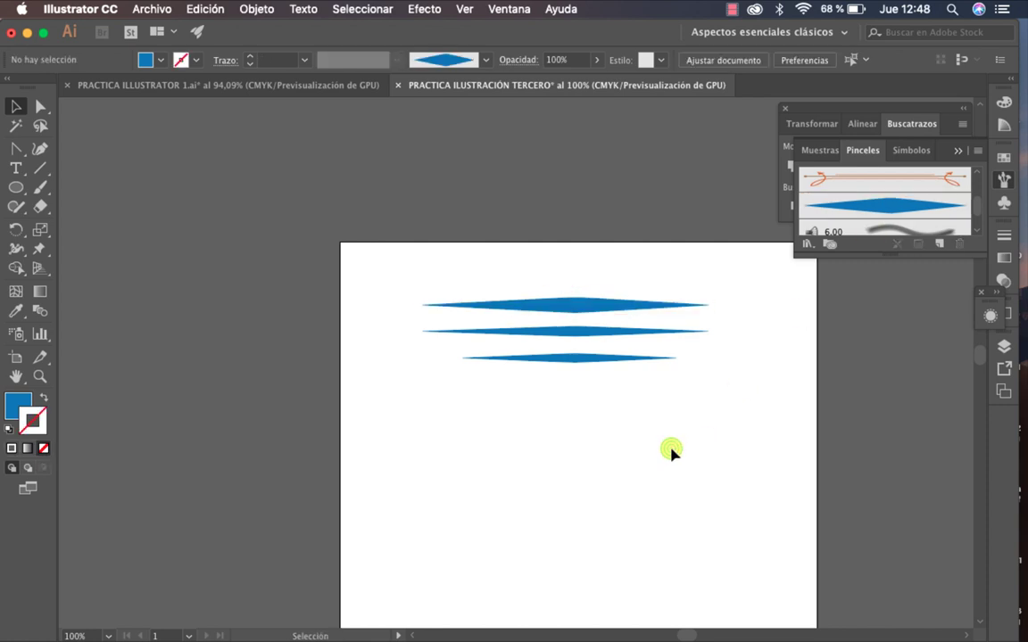
Draw an open wavy test path with the Pen tool below the tapered shapes, with a blue stroke and no fill.
{"action": "key", "text": "p"}
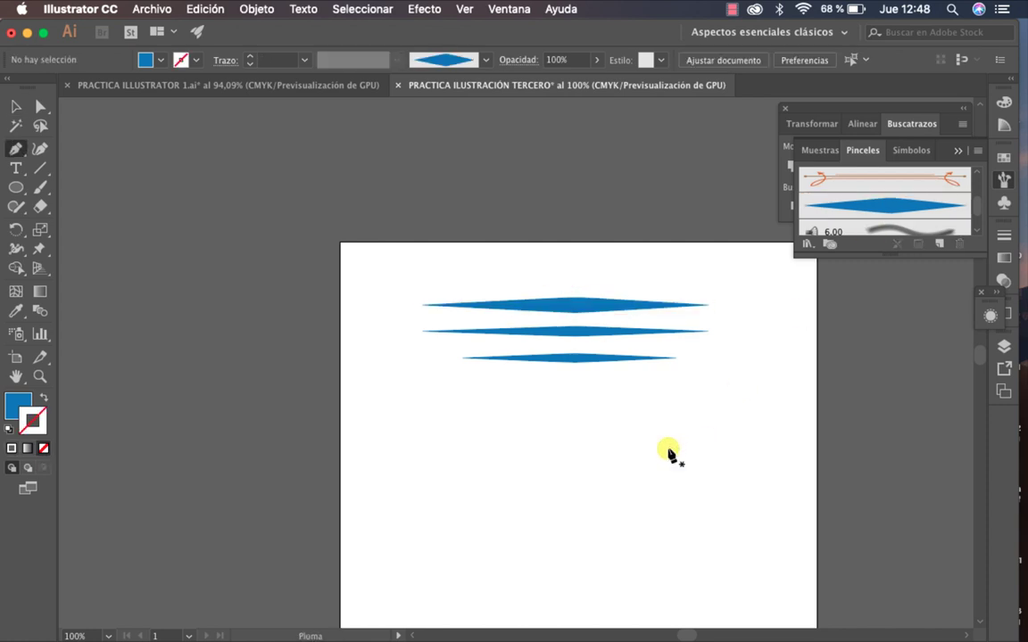
{"action": "left_click", "coordinate": [393, 467]}
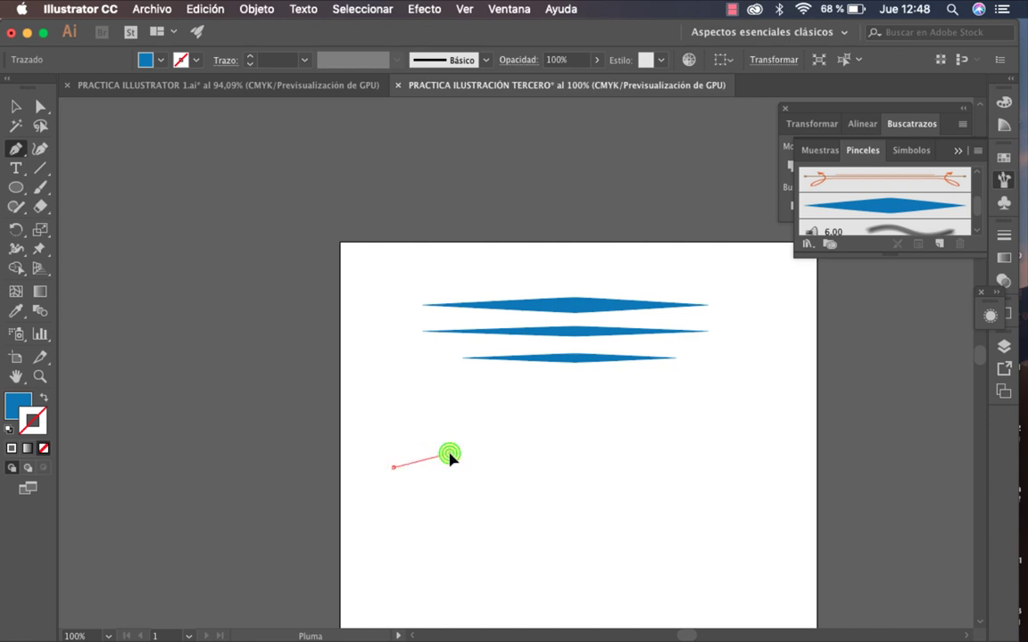
{"action": "mouse_move", "coordinate": [450, 457]}
{"action": "left_mouse_down"}
{"action": "mouse_move", "coordinate": [477, 475]}
{"action": "mouse_move", "coordinate": [532, 466]}
{"action": "mouse_move", "coordinate": [592, 435]}
{"action": "mouse_move", "coordinate": [640, 433]}
{"action": "left_mouse_up"}
{"action": "mouse_move", "coordinate": [725, 443]}
{"action": "left_mouse_down"}
{"action": "mouse_move", "coordinate": [732, 415]}
{"action": "mouse_move", "coordinate": [760, 427]}
{"action": "left_mouse_up"}
{"action": "key", "text": "shift+x"}
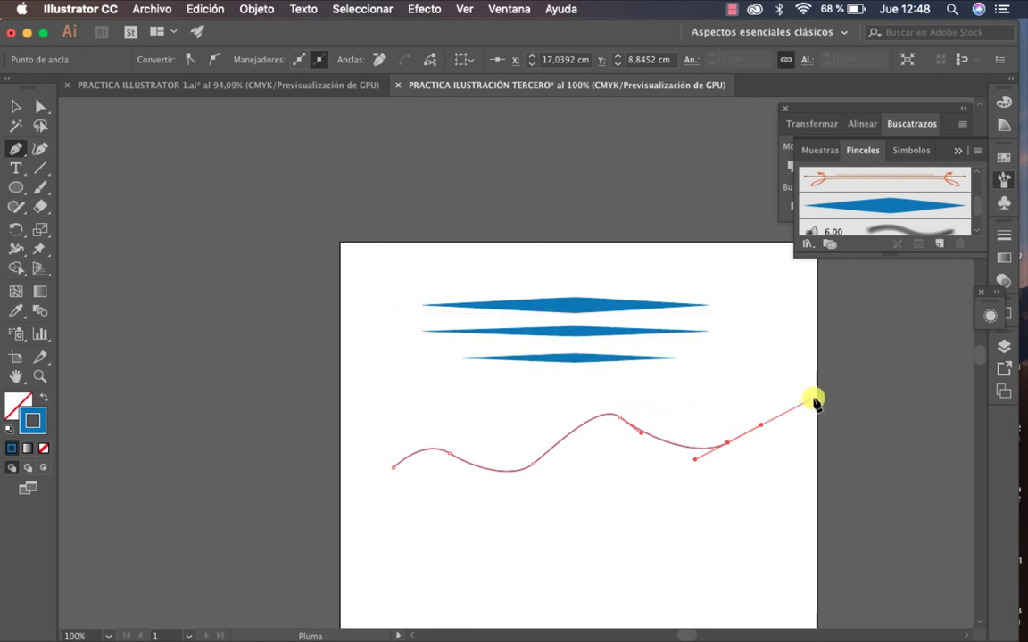
{"action": "key", "text": "Escape"}
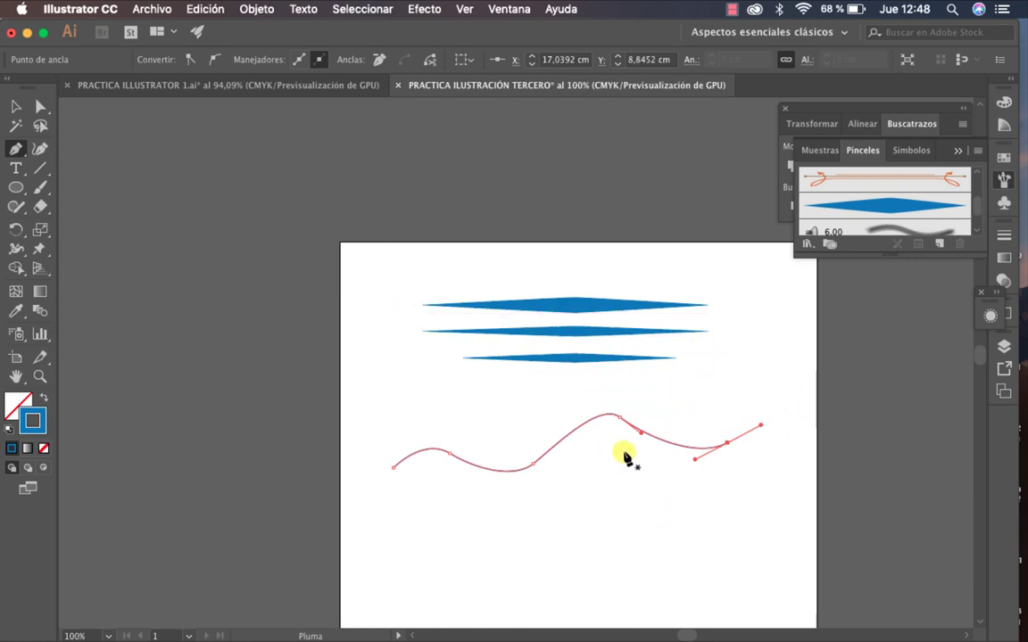
{"action": "left_click", "coordinate": [686, 496]}
{"action": "key", "text": "super+z"}
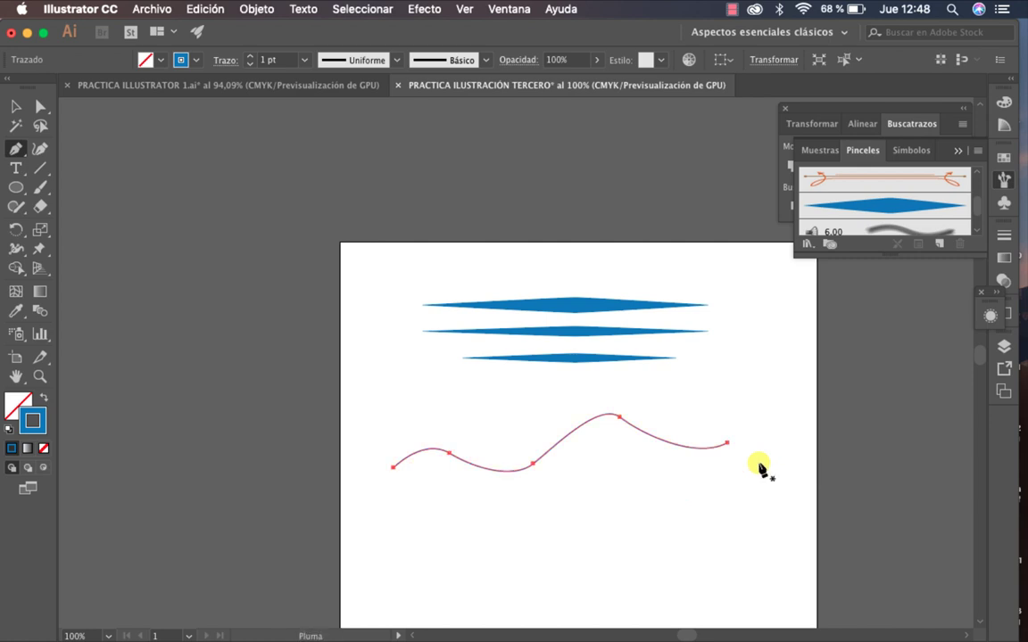
Apply the thick tapered brush to the wavy path as a test, and delete the path.
{"action": "key", "text": "v"}
{"action": "left_click", "coordinate": [743, 473]}
{"action": "left_click", "coordinate": [711, 447]}
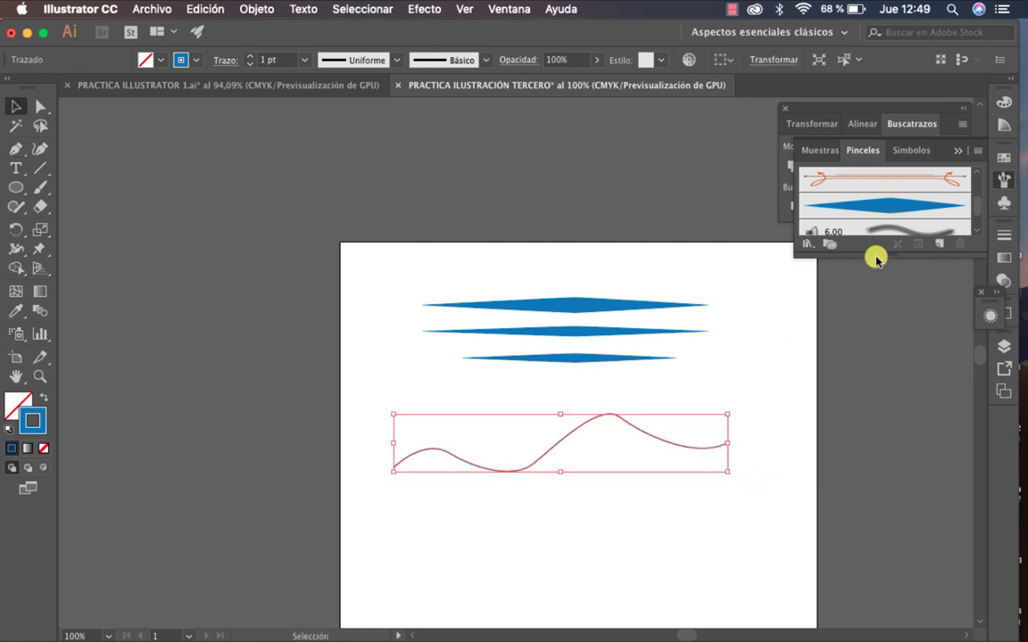
{"action": "left_click", "coordinate": [881, 211]}
{"action": "left_click", "coordinate": [806, 382]}
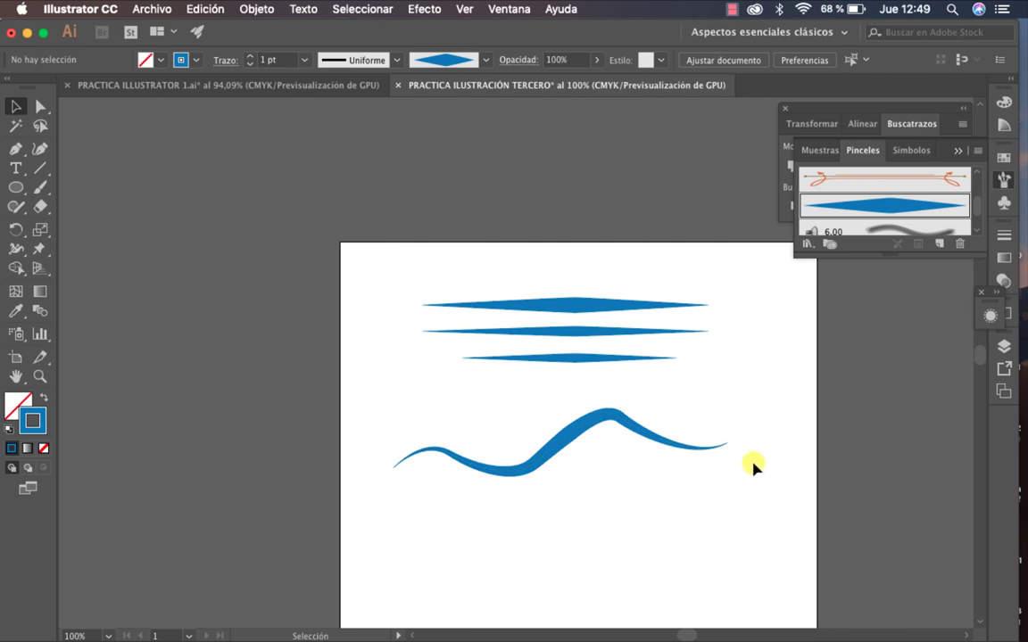
{"action": "left_click", "coordinate": [654, 435]}
{"action": "key", "text": "Delete"}
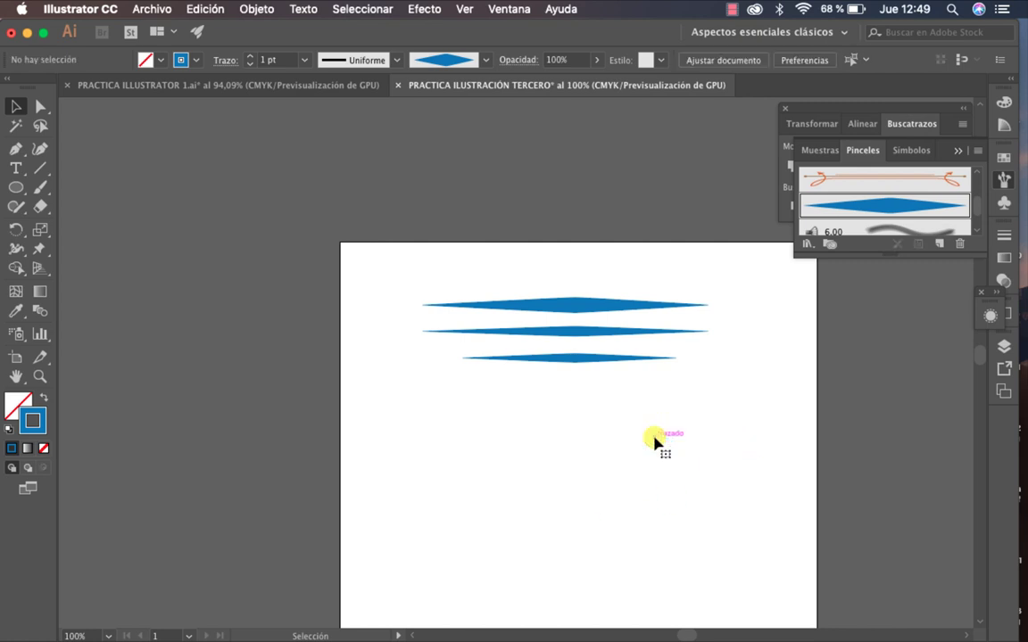
Draw an unfilled test circle with a blue stroke below the tapered shapes.
{"action": "key", "text": "l"}
{"action": "left_click_drag", "start_coordinate": [511, 443], "coordinate": [611, 543]}
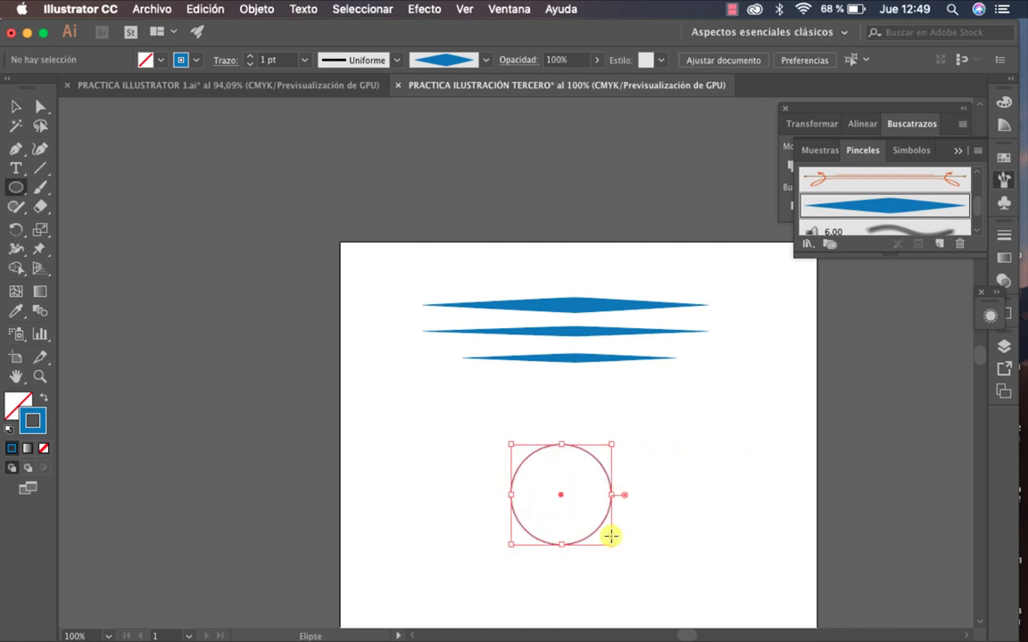
{"action": "left_click", "coordinate": [693, 480]}
{"action": "key", "text": "Escape"}
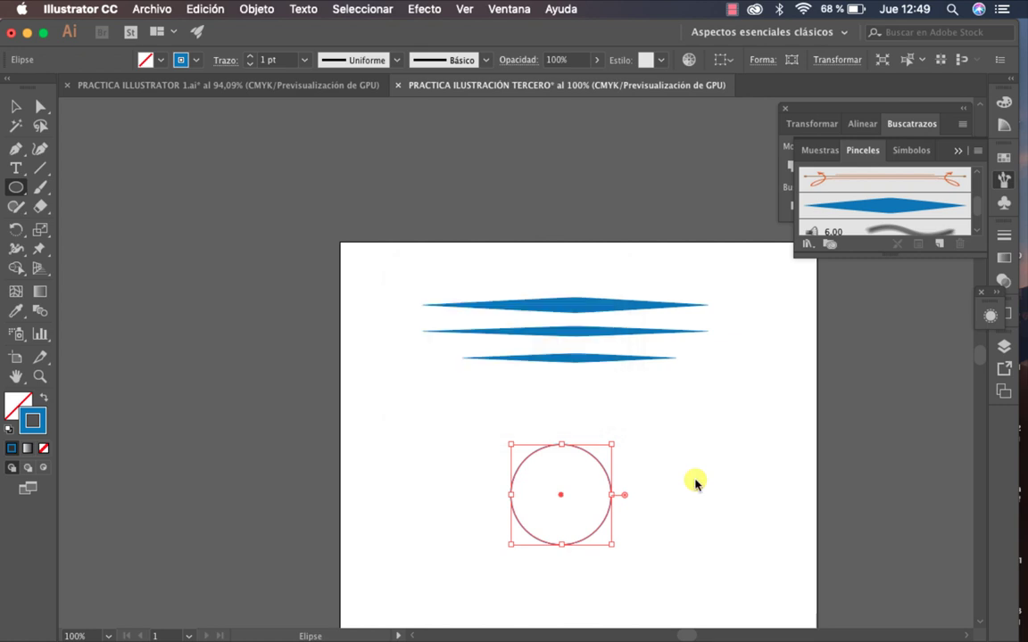
{"action": "key", "text": "v"}
{"action": "left_click", "coordinate": [695, 481]}
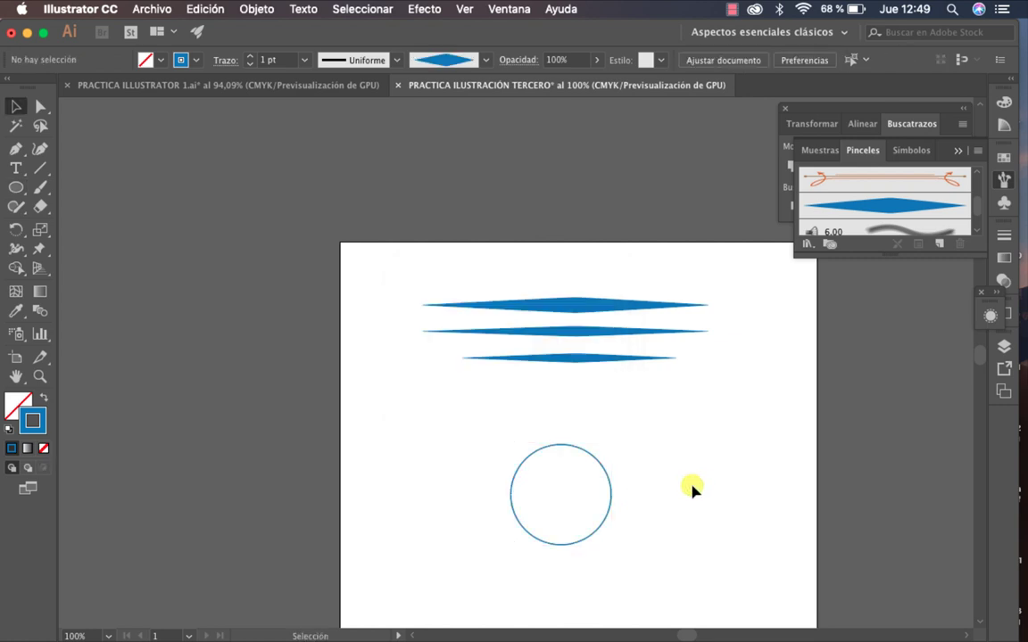
Apply the thick tapered brush to the circle as a test, and delete the circle.
{"action": "left_click", "coordinate": [612, 494]}
{"action": "left_click", "coordinate": [865, 204]}
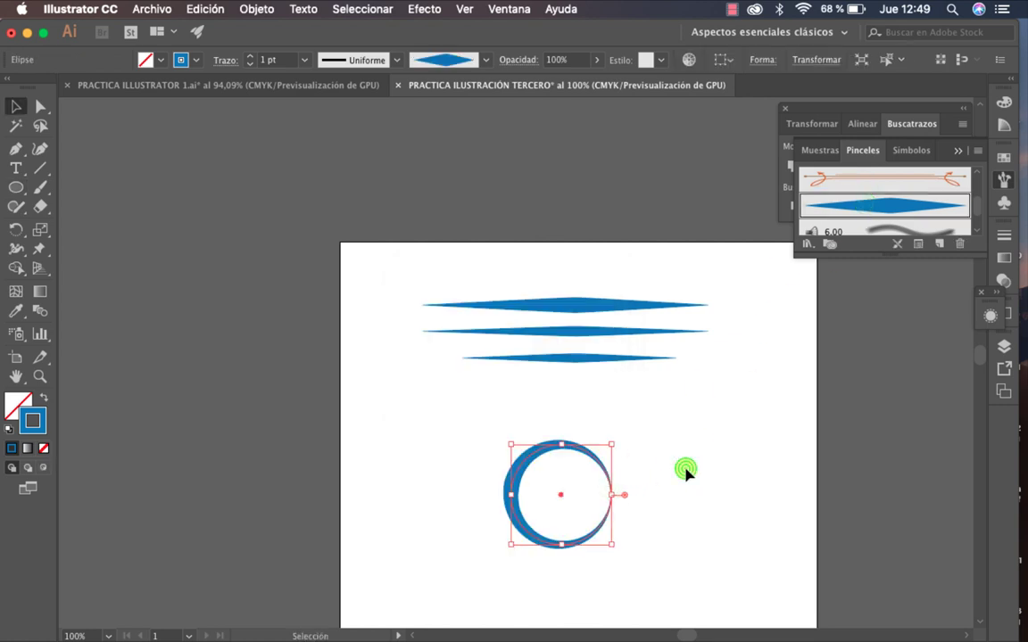
{"action": "left_click", "coordinate": [684, 471]}
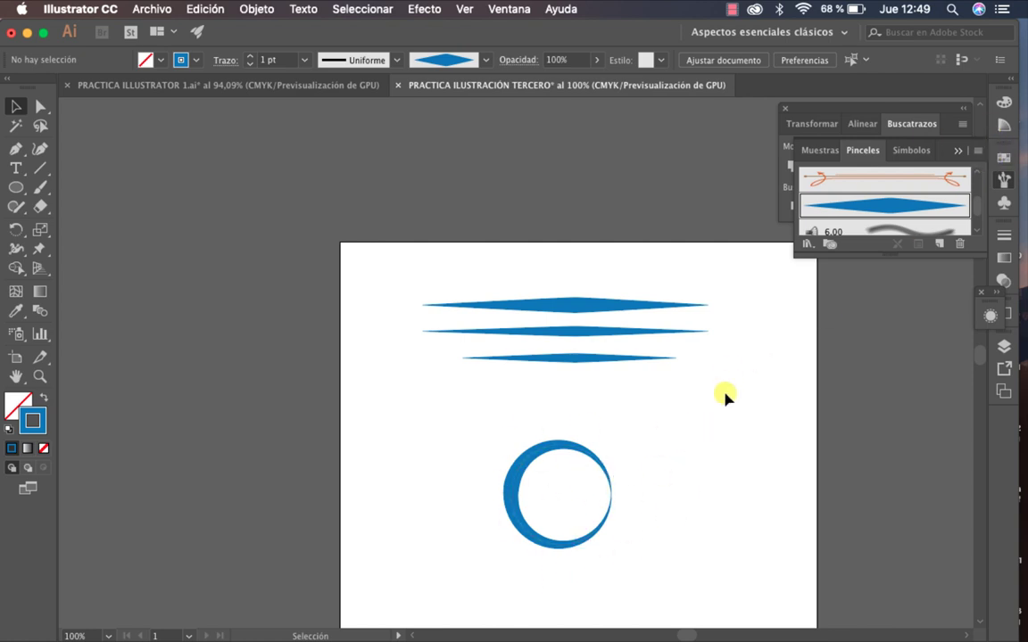
{"action": "left_click", "coordinate": [547, 457]}
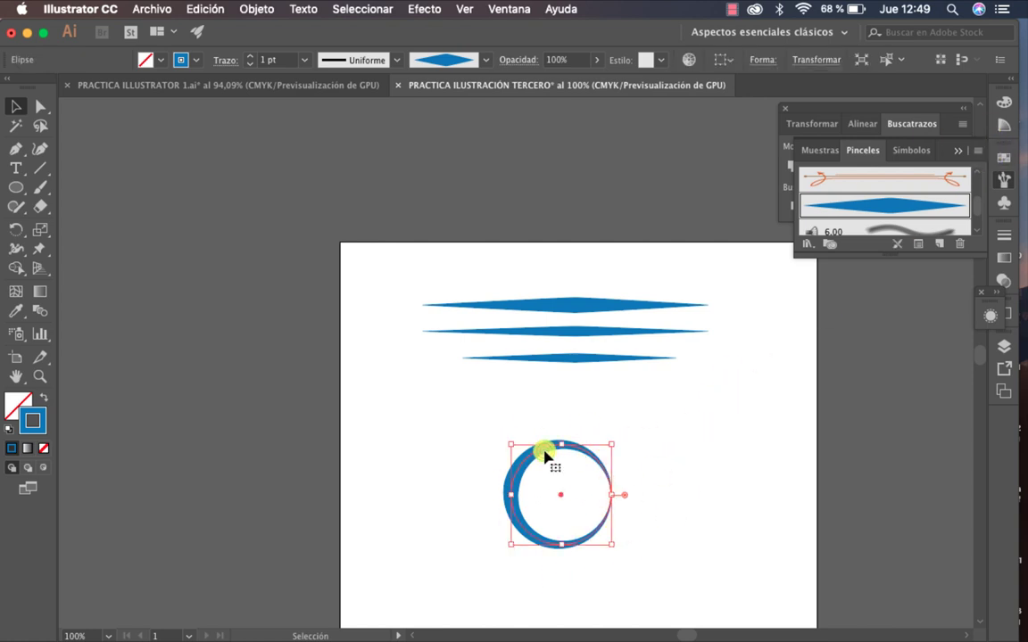
{"action": "key", "text": "Delete"}
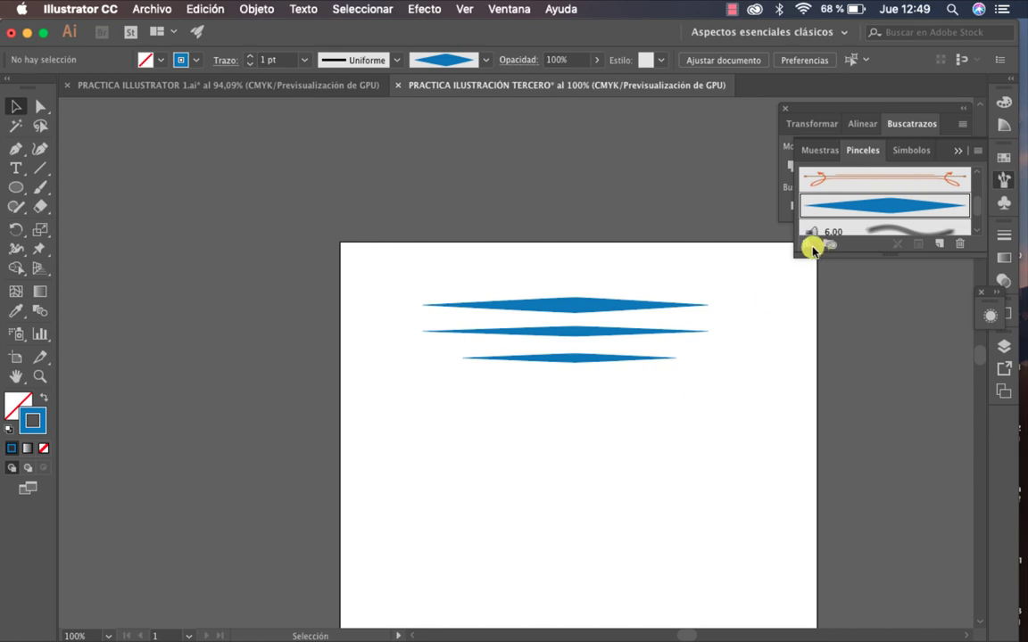
Create an art brush from the middle tapered shape and name it PINCEL MEDIANO ILSUTRACION.
{"action": "scroll", "coordinate": [887, 206], "scroll_direction": "down", "scroll_amount": 1}
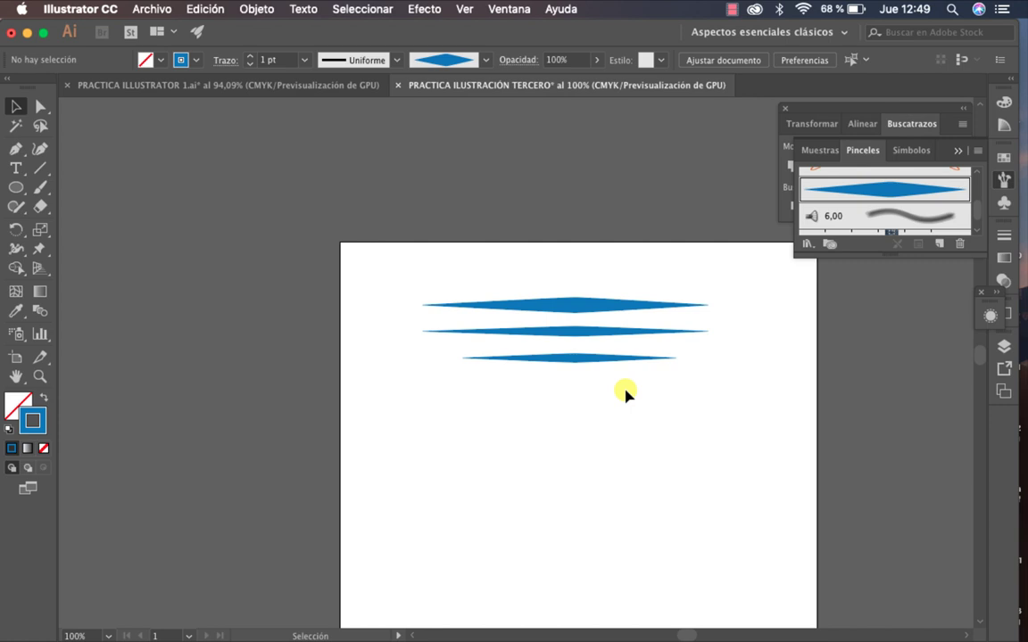
{"action": "left_click", "coordinate": [580, 333]}
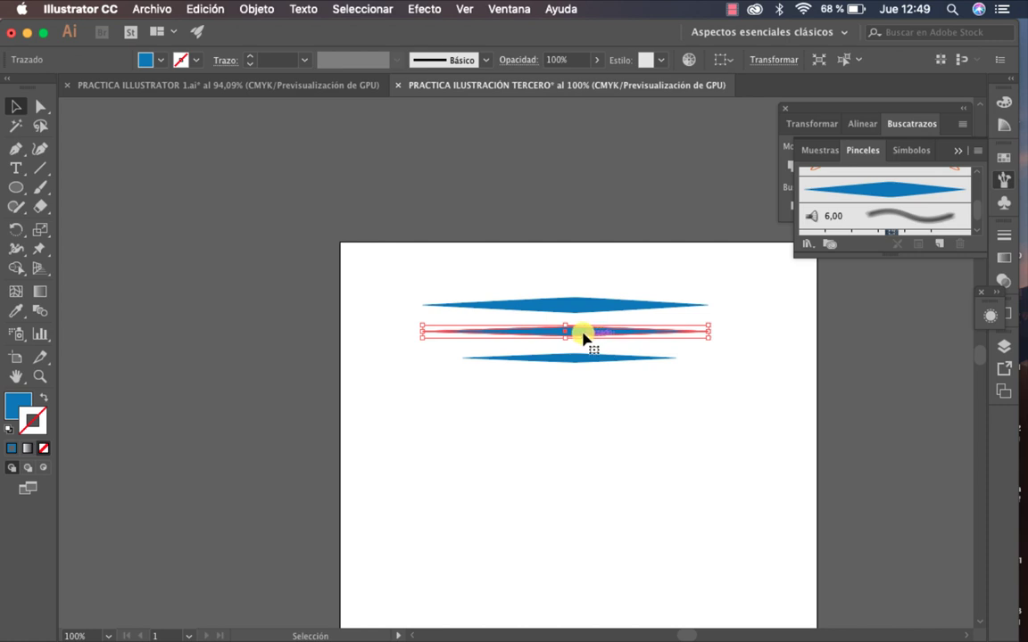
{"action": "mouse_move", "coordinate": [582, 337]}
{"action": "left_mouse_down"}
{"action": "mouse_move", "coordinate": [573, 335]}
{"action": "mouse_move", "coordinate": [800, 296]}
{"action": "mouse_move", "coordinate": [874, 203]}
{"action": "left_mouse_up"}
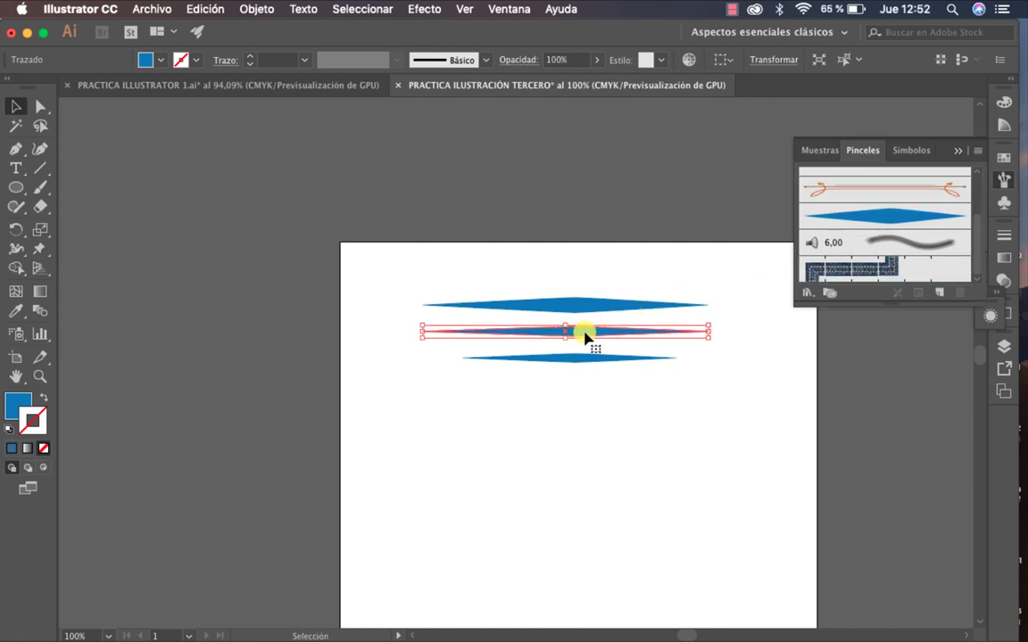
{"action": "left_click_drag", "start_coordinate": [585, 336], "coordinate": [870, 239]}
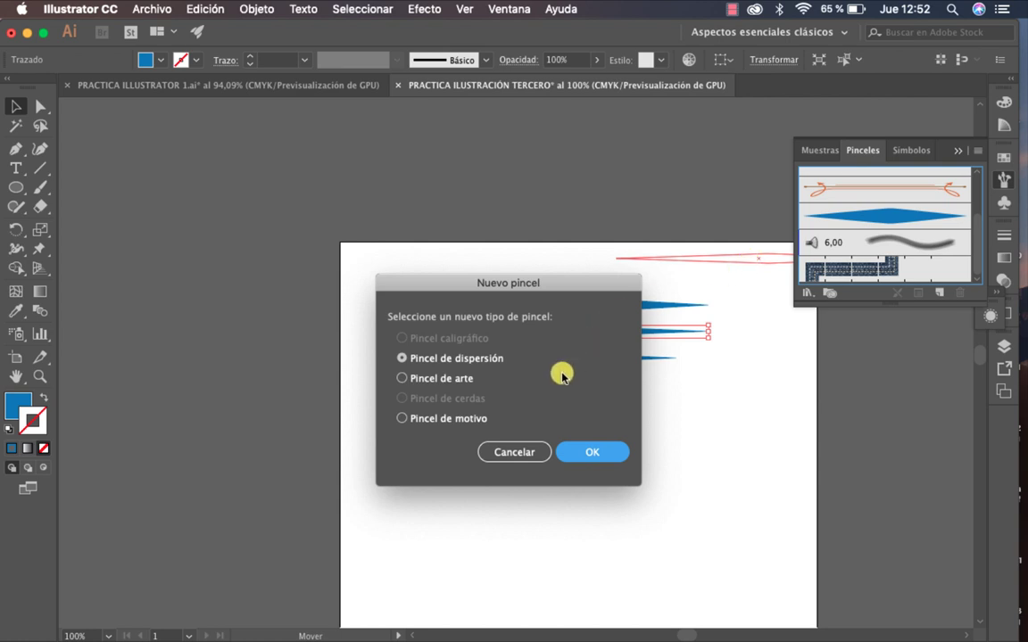
{"action": "left_click", "coordinate": [403, 378]}
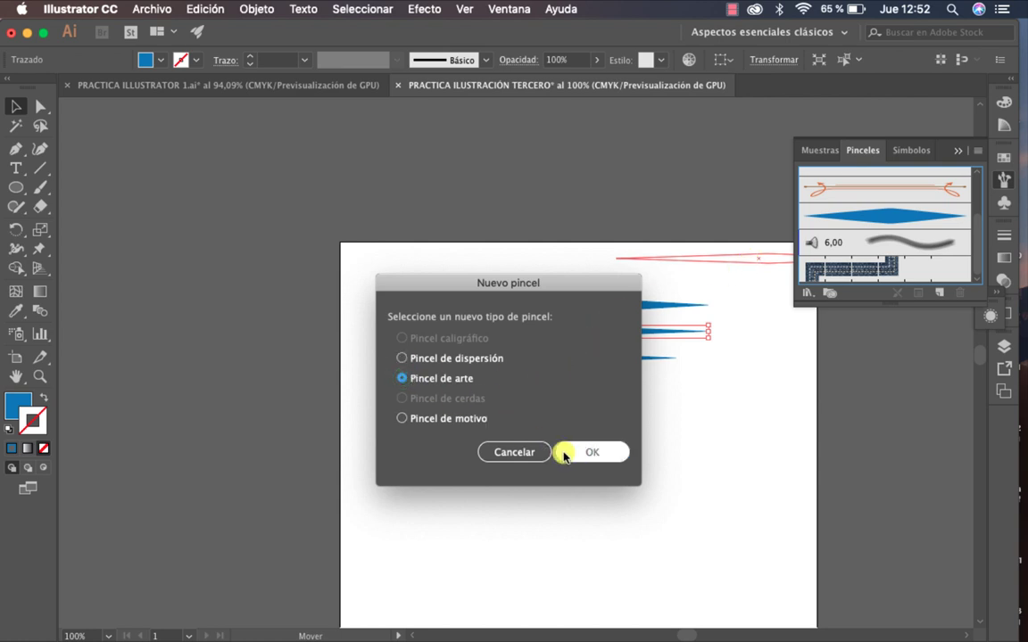
{"action": "left_click", "coordinate": [591, 453]}
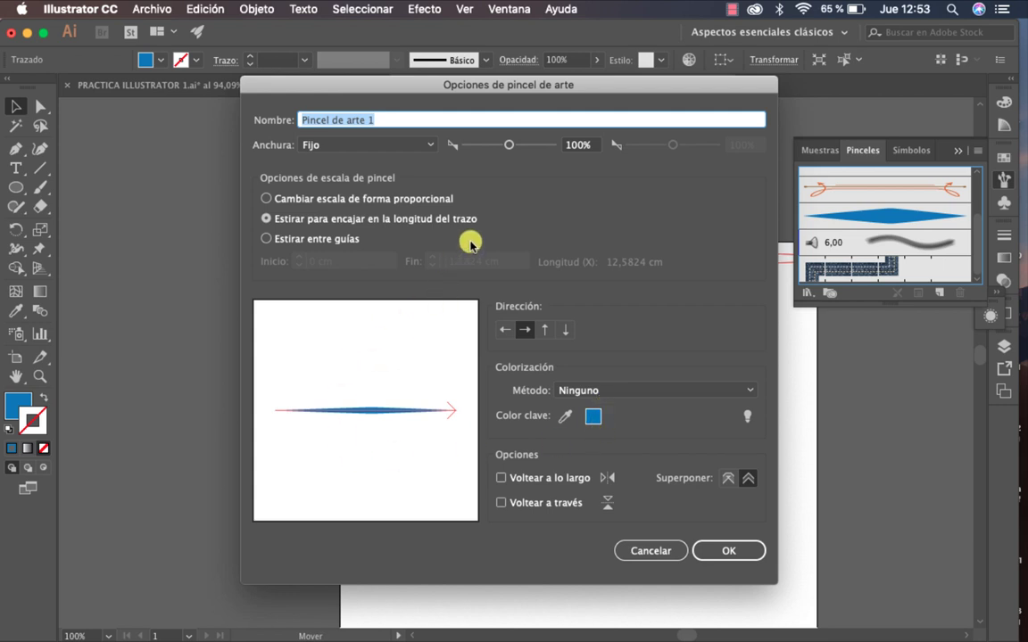
{"action": "type", "text": "PINCEL MEDIANO ILSUTRACION"}
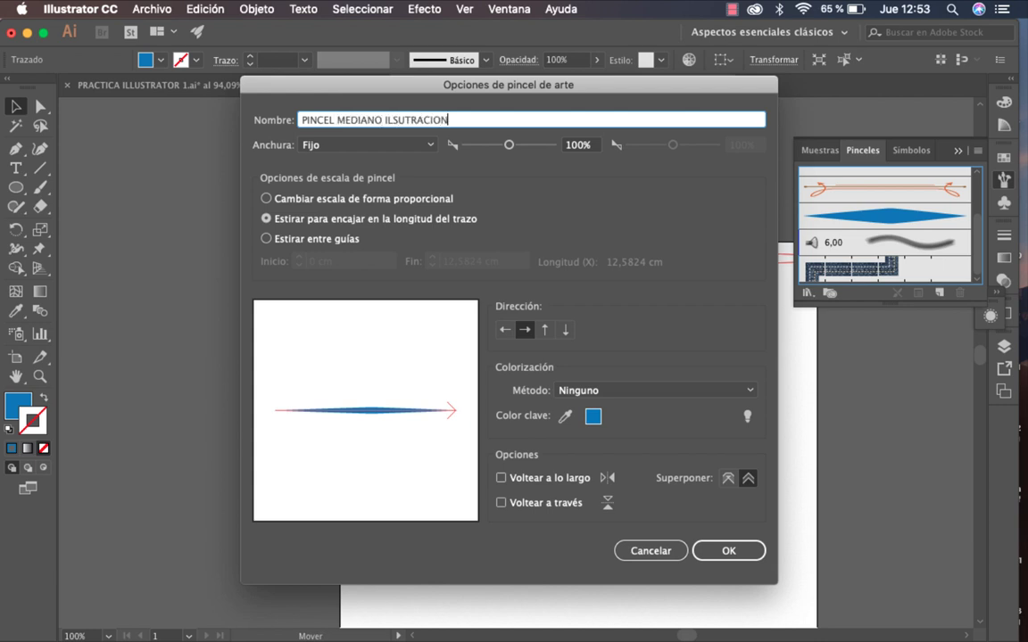
{"action": "left_click", "coordinate": [716, 550]}
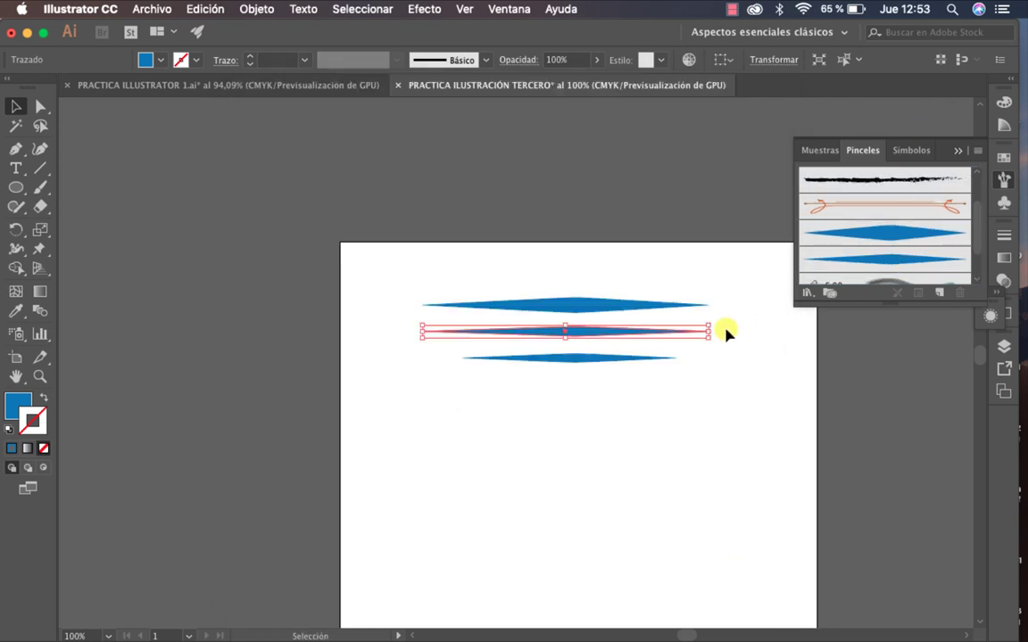
{"action": "left_click", "coordinate": [668, 391]}
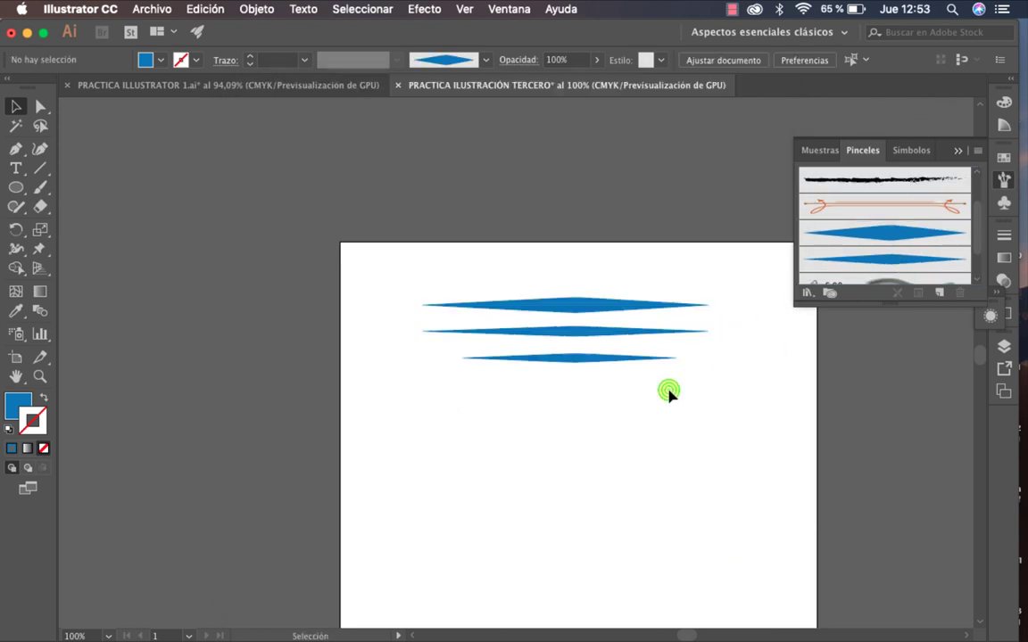
Create an art brush from the shortest tapered shape and name it PINCEL FINO ILUSTRACIÓN.
{"action": "left_click", "coordinate": [580, 361]}
{"action": "mouse_move", "coordinate": [580, 361]}
{"action": "left_mouse_down"}
{"action": "mouse_move", "coordinate": [667, 301]}
{"action": "mouse_move", "coordinate": [849, 273]}
{"action": "mouse_move", "coordinate": [858, 261]}
{"action": "left_mouse_up"}
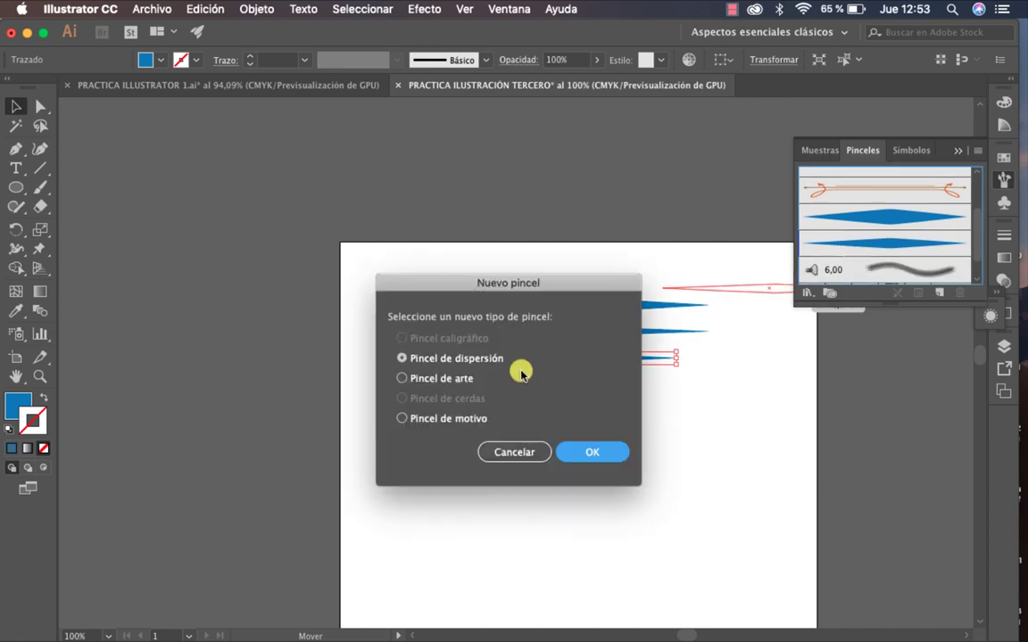
{"action": "left_click", "coordinate": [402, 381]}
{"action": "left_click", "coordinate": [592, 452]}
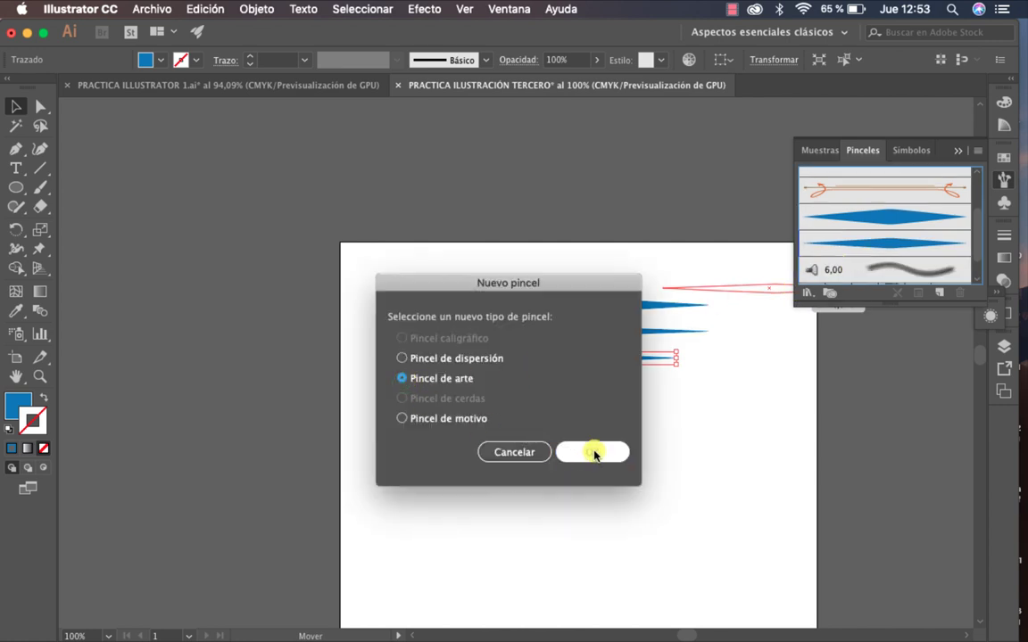
{"action": "type", "text": "PINCEL FINO ILUSTRACIÓN"}
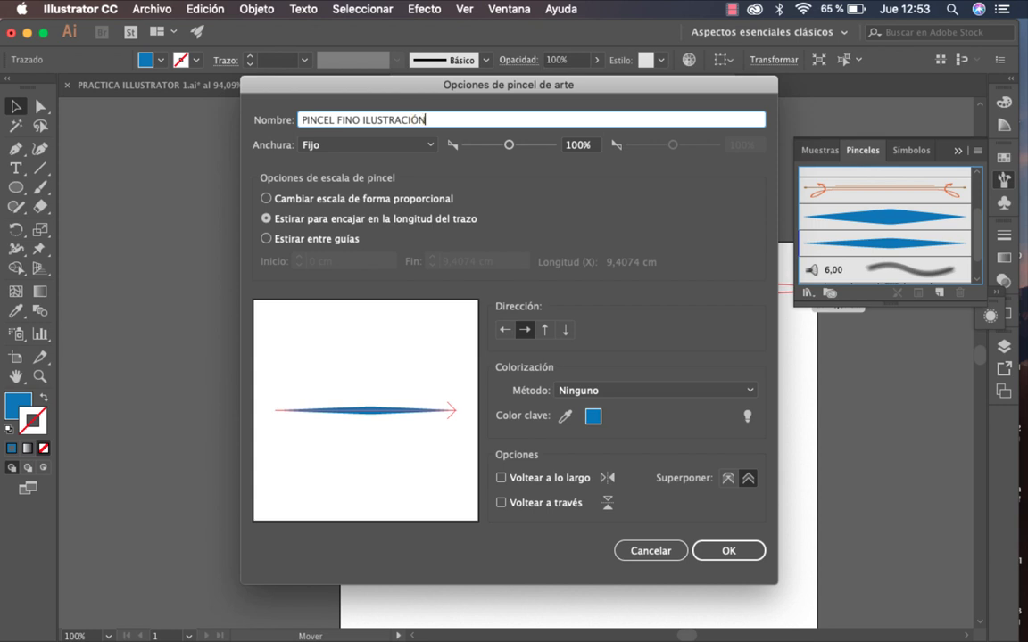
{"action": "key", "text": "Return"}
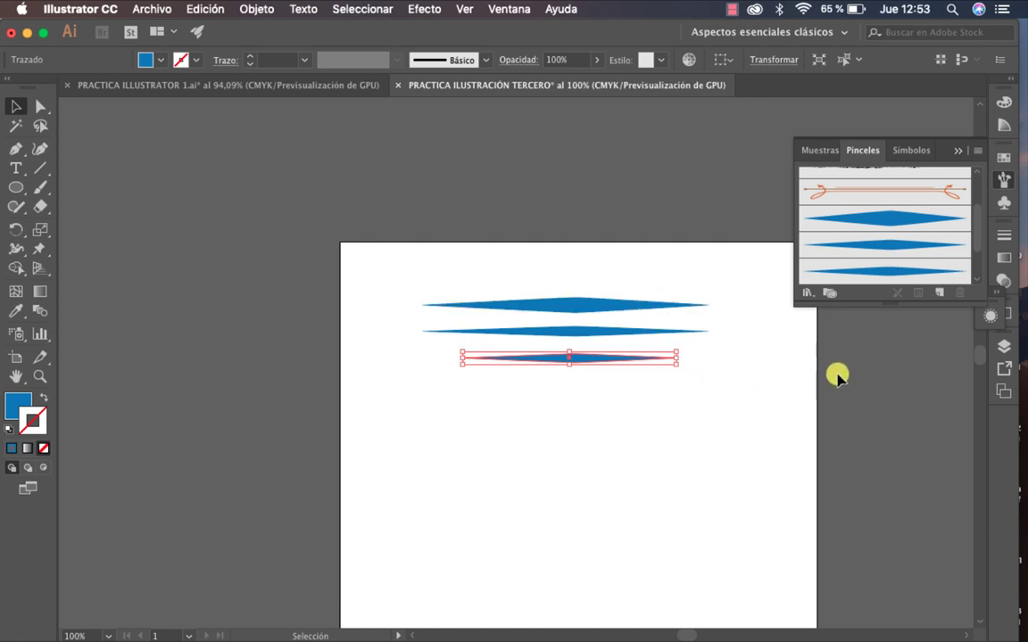
Select the three tapered brushes and save the brush library as PRACTICA ILUSTRACIÓN TERCERO in the Pinceles folder.
{"action": "left_click", "coordinate": [908, 273]}
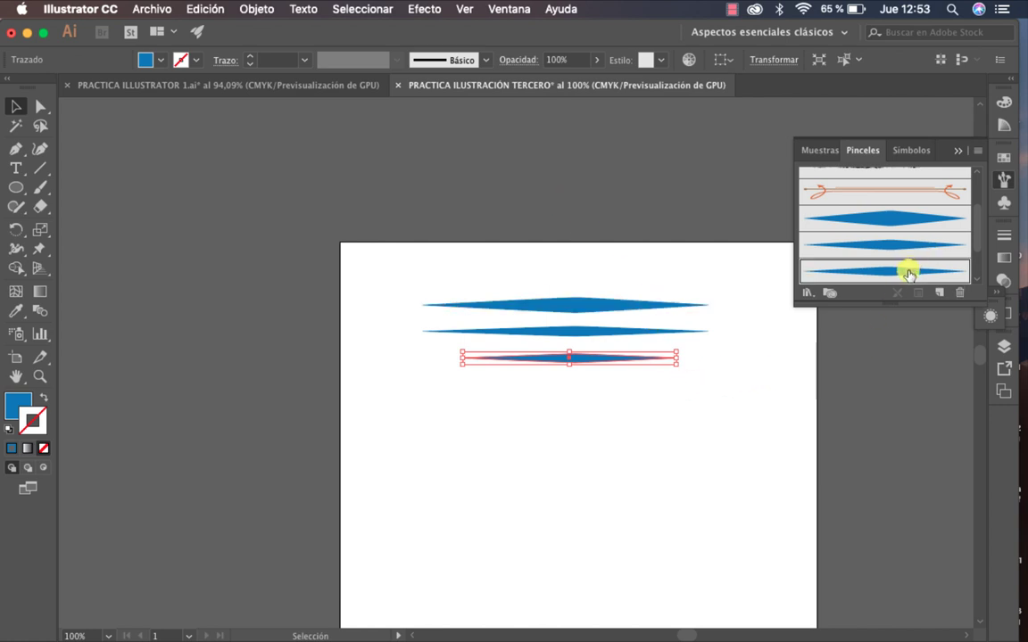
{"action": "left_click", "coordinate": [904, 221]}
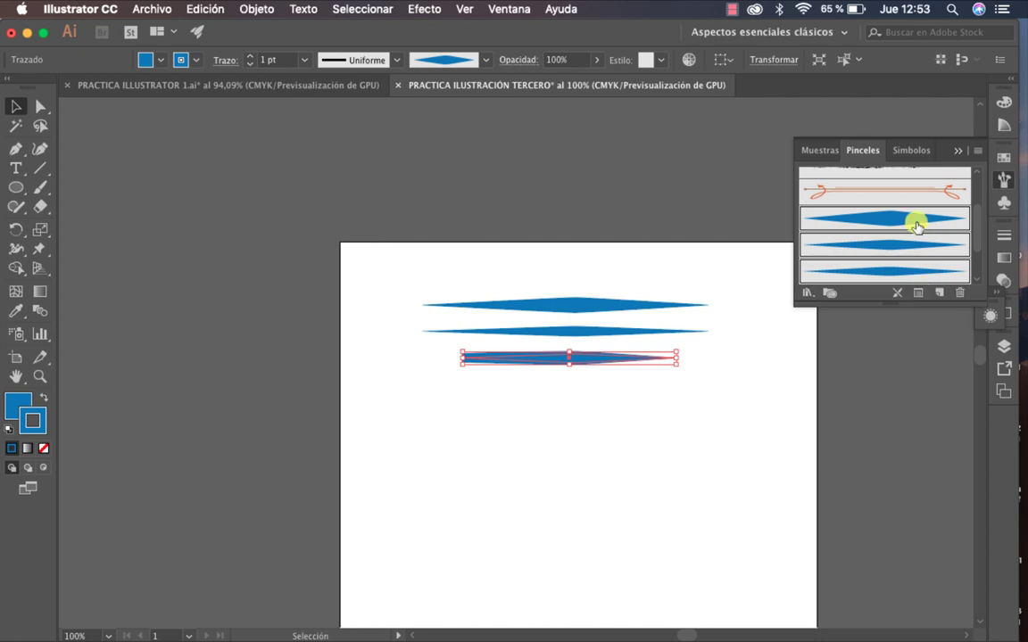
{"action": "left_click", "coordinate": [977, 151]}
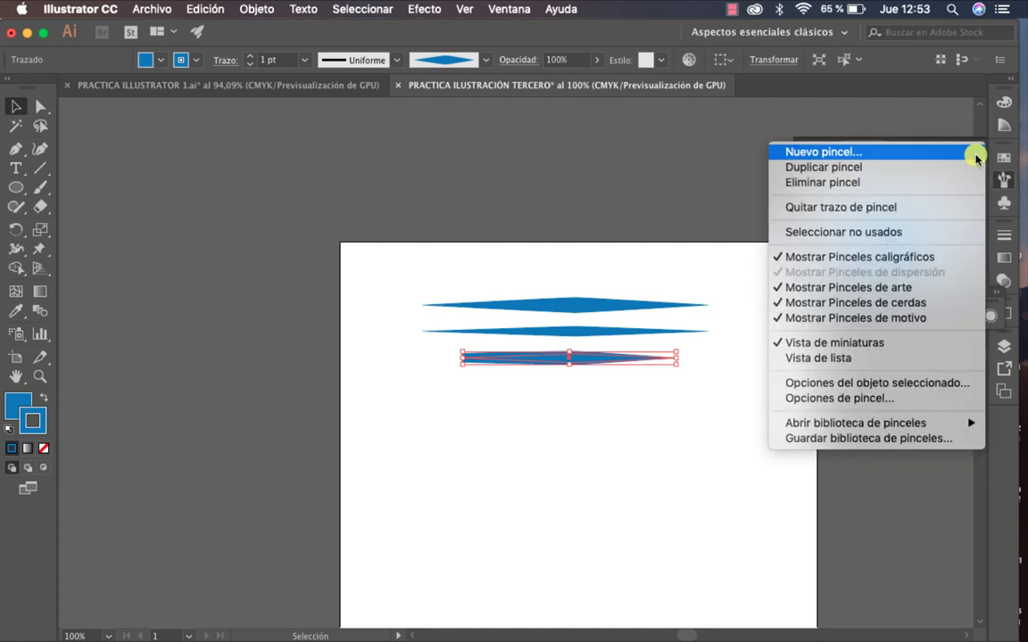
{"action": "left_click", "coordinate": [897, 439]}
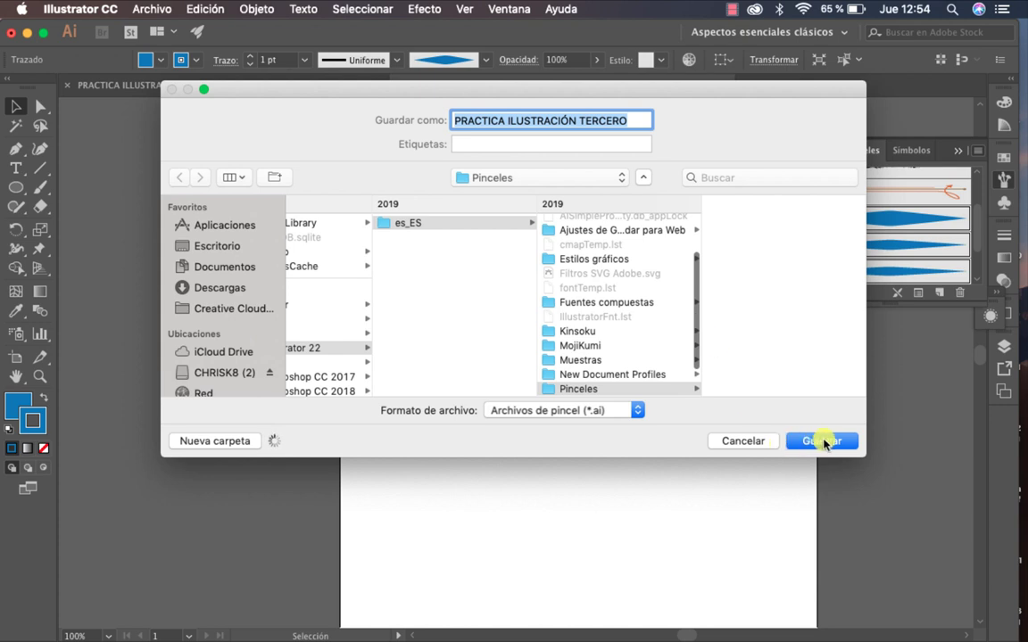
{"action": "left_click", "coordinate": [834, 441]}
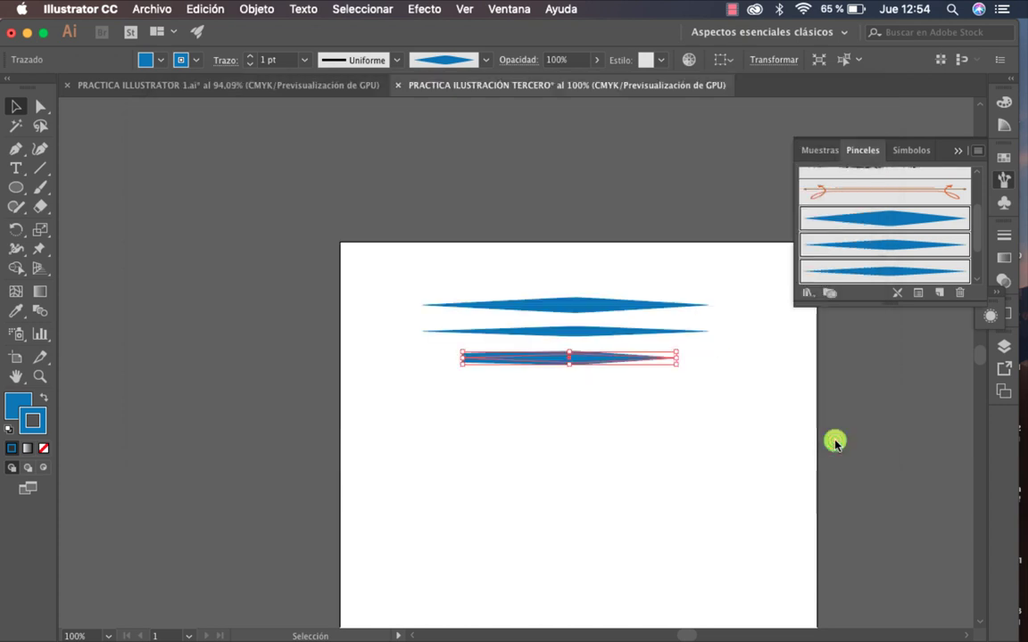
Remove the brush stroke from the shortest tapered shape, keep its blue fill, and deselect it.
{"action": "left_click", "coordinate": [937, 279]}
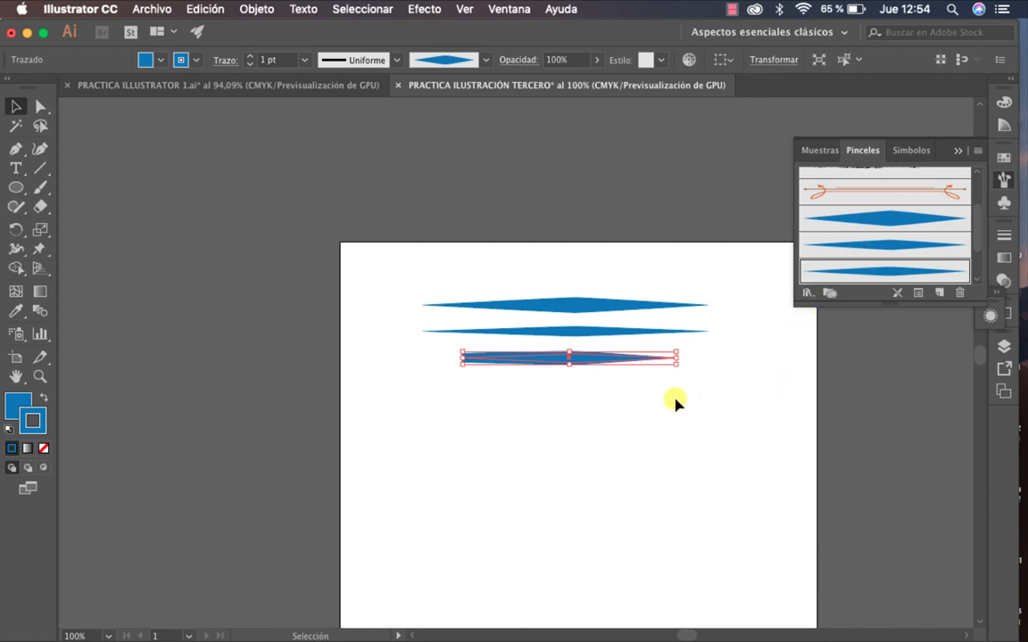
{"action": "key", "text": "a"}
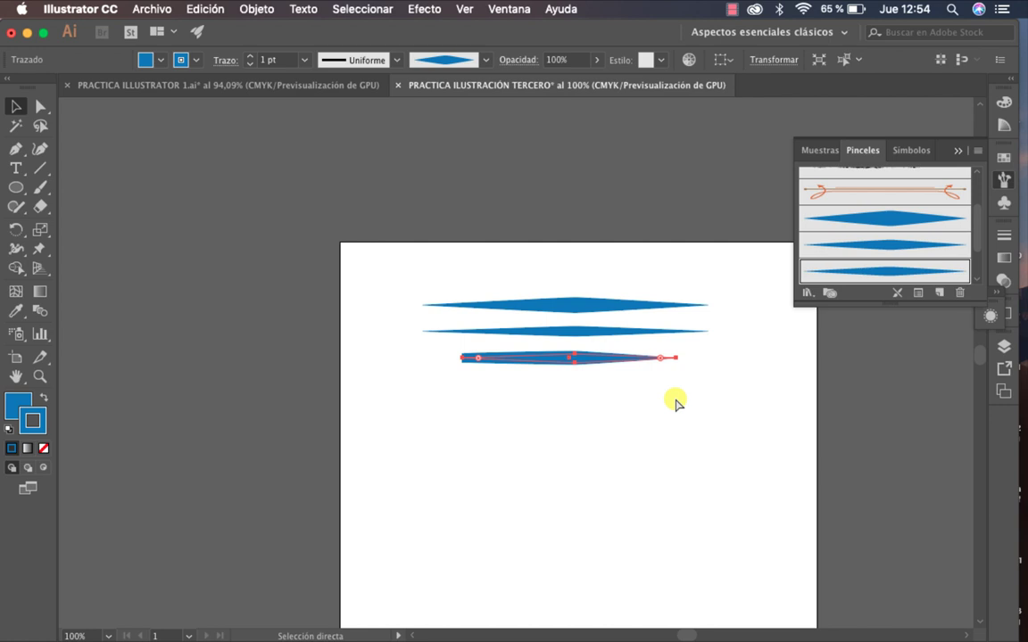
{"action": "key", "text": "slash"}
{"action": "key", "text": "v"}
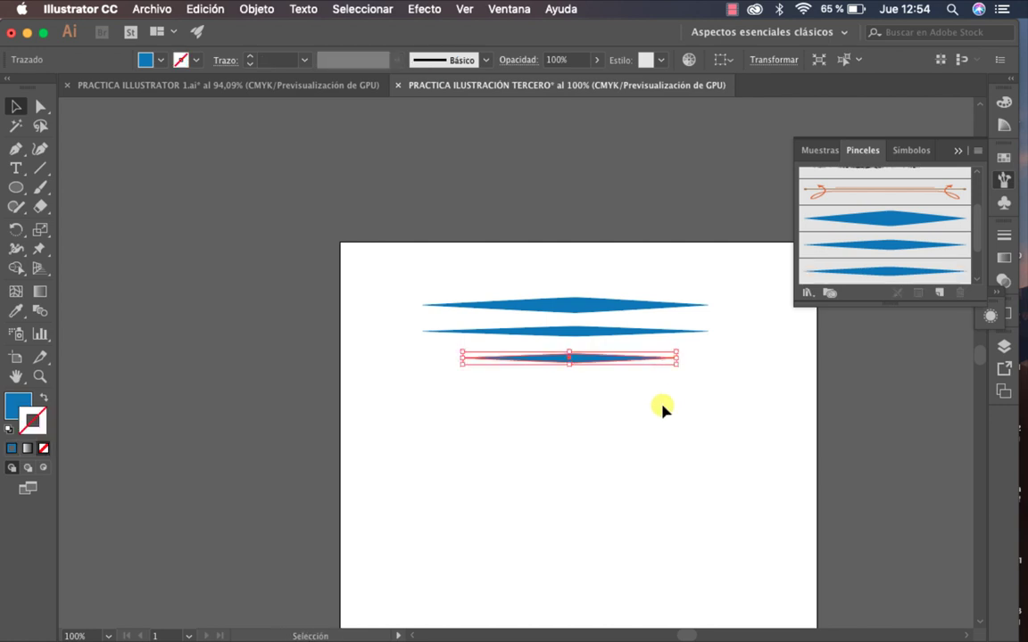
{"action": "left_click", "coordinate": [663, 409]}
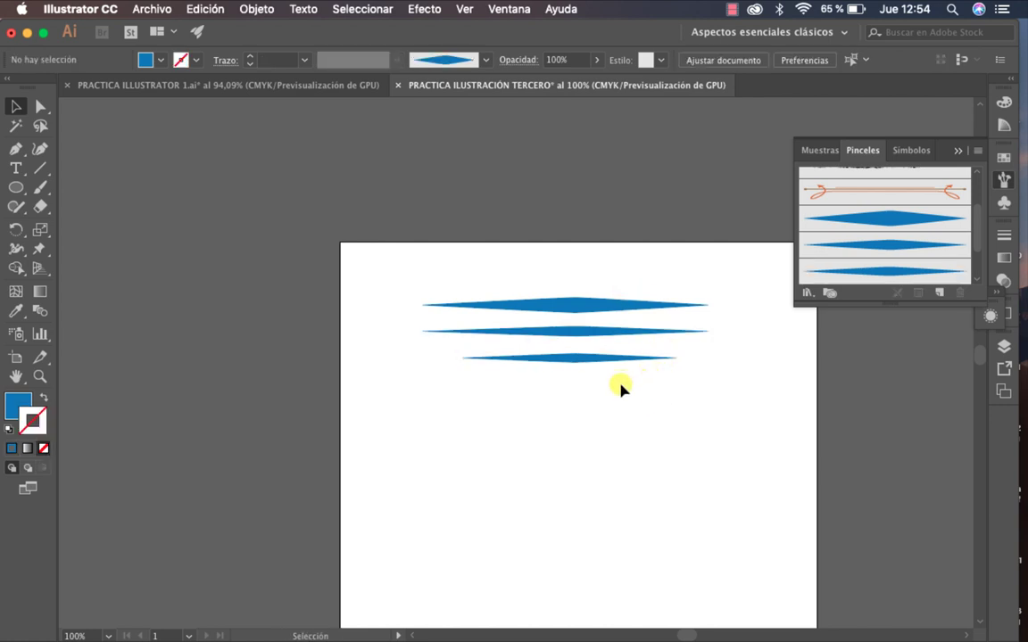
Move the three tapered shapes off the artboard into the empty area above it.
{"action": "left_click_drag", "start_coordinate": [623, 402], "coordinate": [470, 232]}
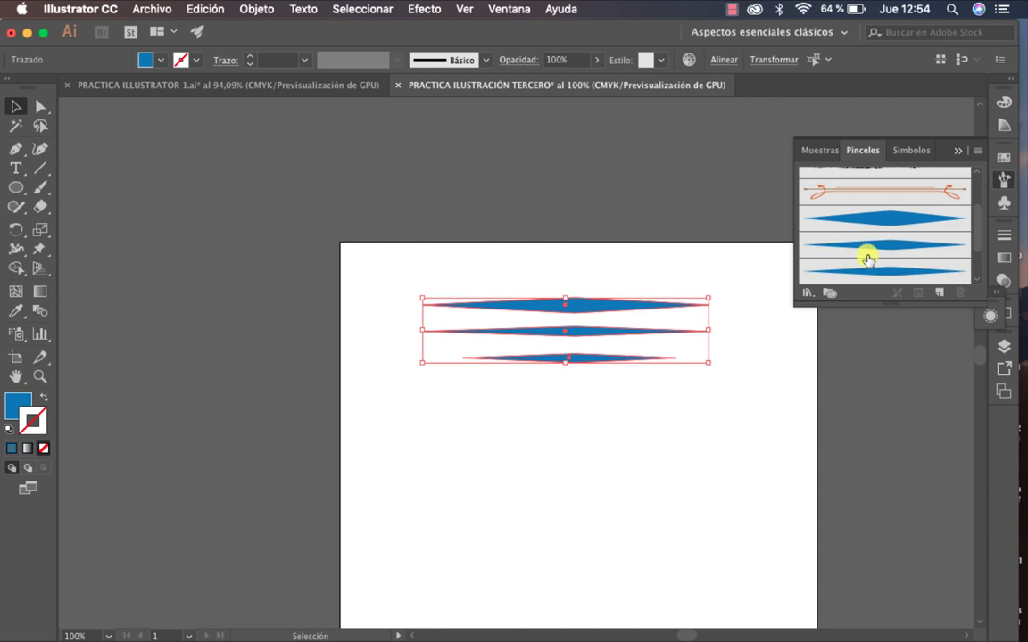
{"action": "left_click_drag", "start_coordinate": [613, 312], "coordinate": [545, 150]}
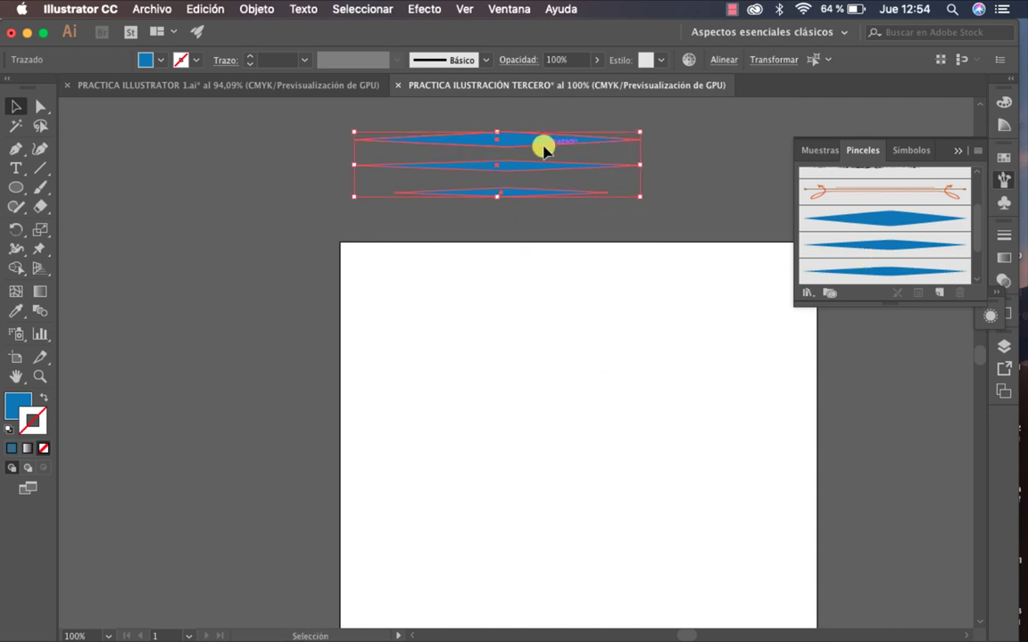
{"action": "left_click", "coordinate": [565, 319]}
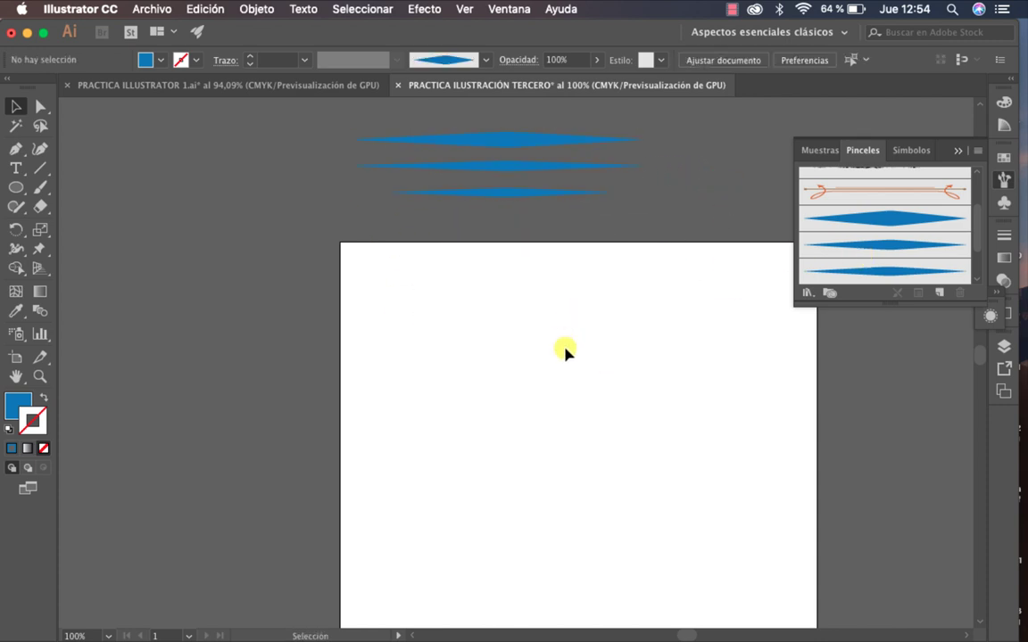
Draw an open wavy path with three anchor points on the artboard using the Pen tool, with a blue stroke and no fill.
{"action": "key", "text": "p"}
{"action": "left_click", "coordinate": [459, 437]}
{"action": "left_click_drag", "start_coordinate": [555, 355], "coordinate": [637, 366]}
{"action": "left_click_drag", "start_coordinate": [704, 361], "coordinate": [747, 339]}
{"action": "key", "text": "shift+x"}
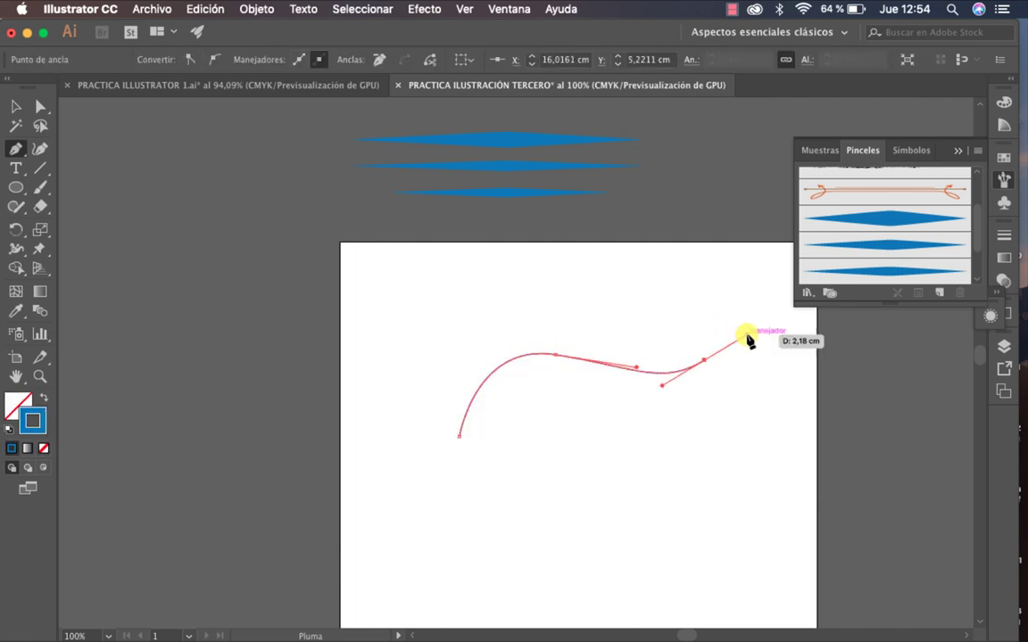
{"action": "key", "text": "v"}
{"action": "left_click", "coordinate": [741, 397]}
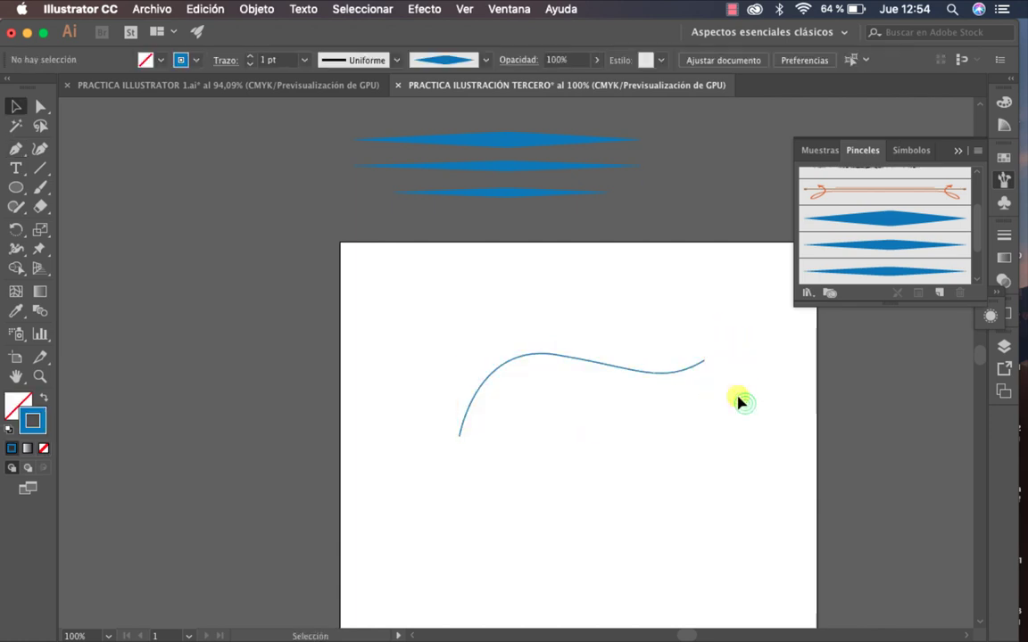
Apply the PINCEL GRUESO ILUSTRACIÓN brush to the wavy path and set its stroke weight to 0,5 pt.
{"action": "left_click", "coordinate": [678, 373]}
{"action": "left_click", "coordinate": [865, 221]}
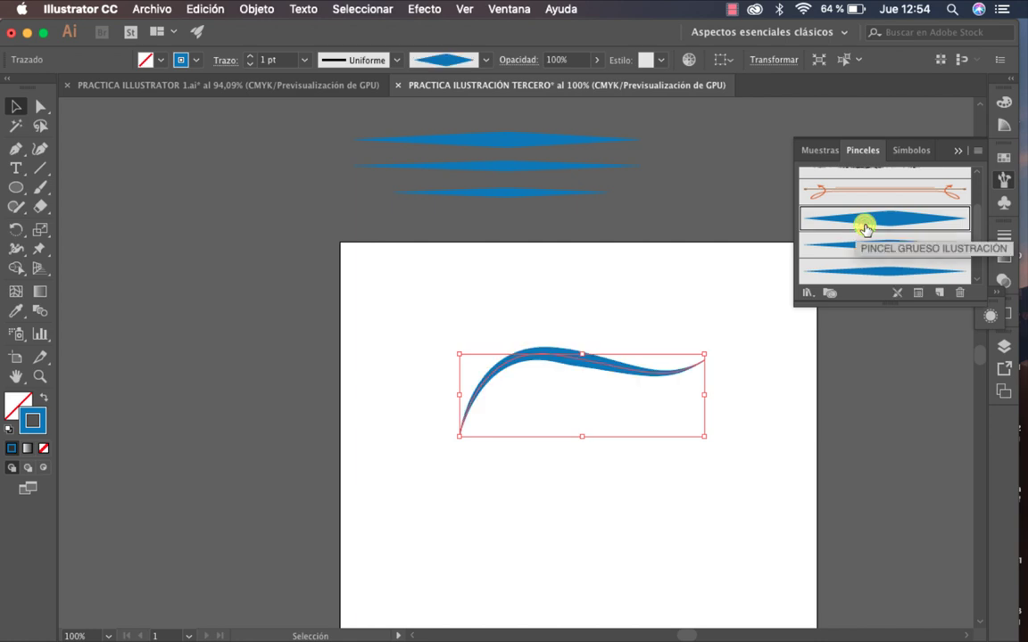
{"action": "left_click", "coordinate": [644, 331]}
{"action": "left_click", "coordinate": [608, 358]}
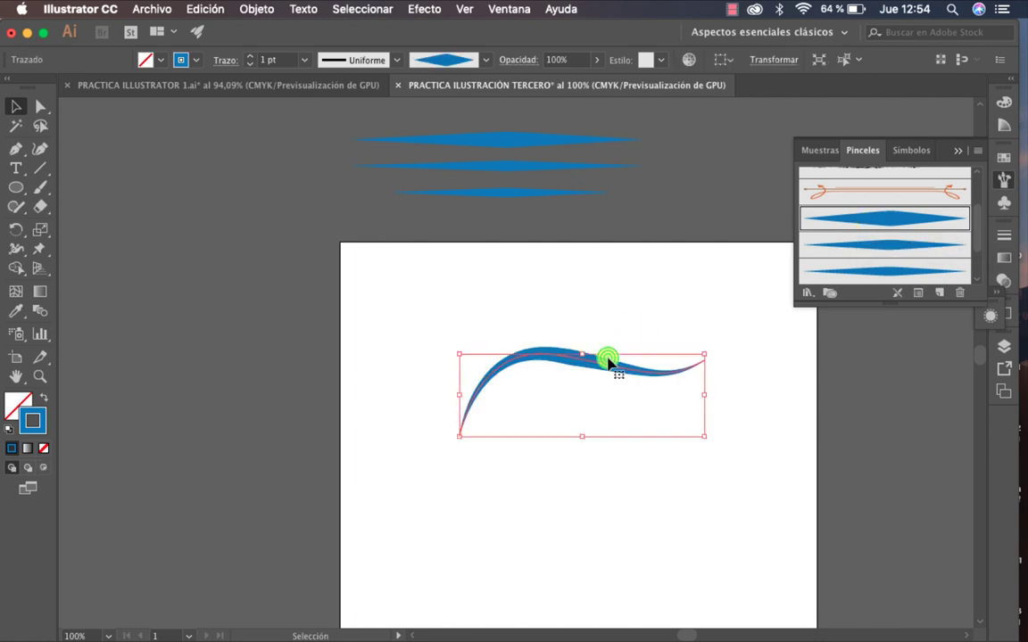
{"action": "left_click", "coordinate": [308, 60]}
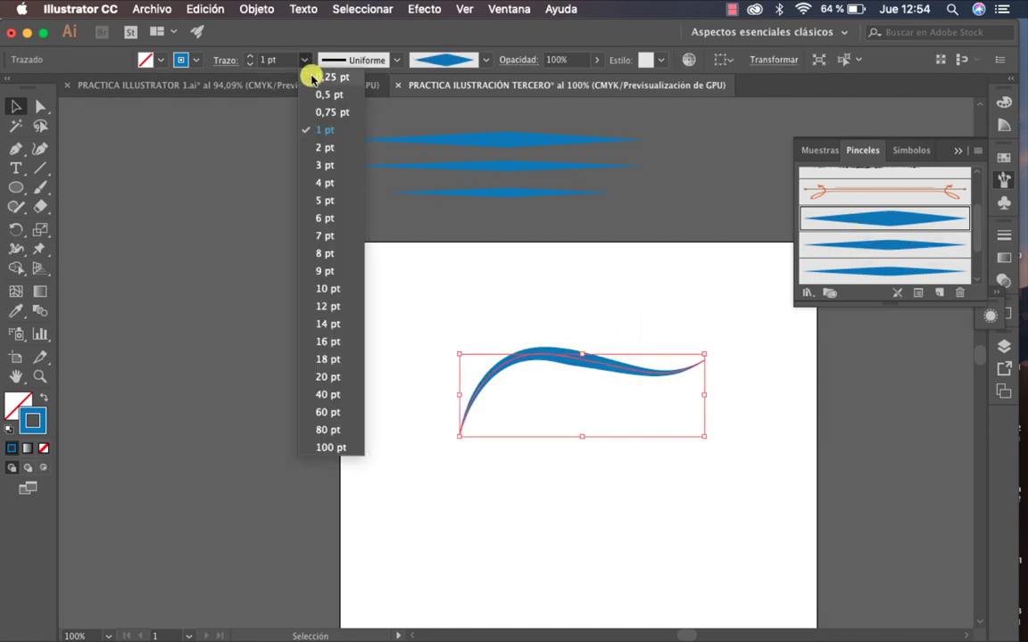
{"action": "left_click", "coordinate": [320, 94]}
{"action": "left_click", "coordinate": [456, 268]}
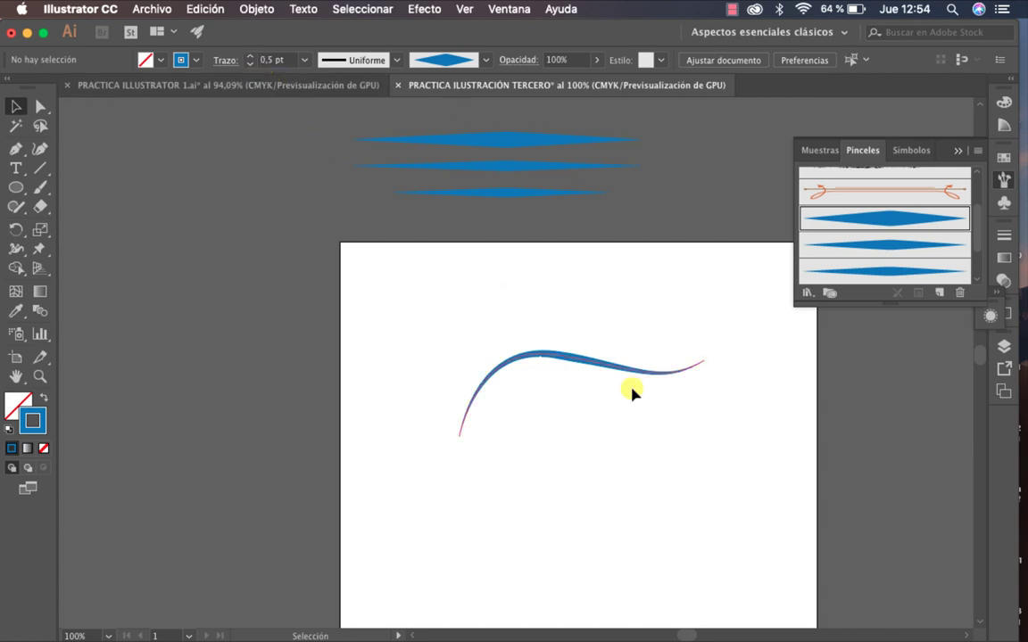
Examine the brushed wavy path's thickness and tapered ends close up.
{"action": "key", "text": "z"}
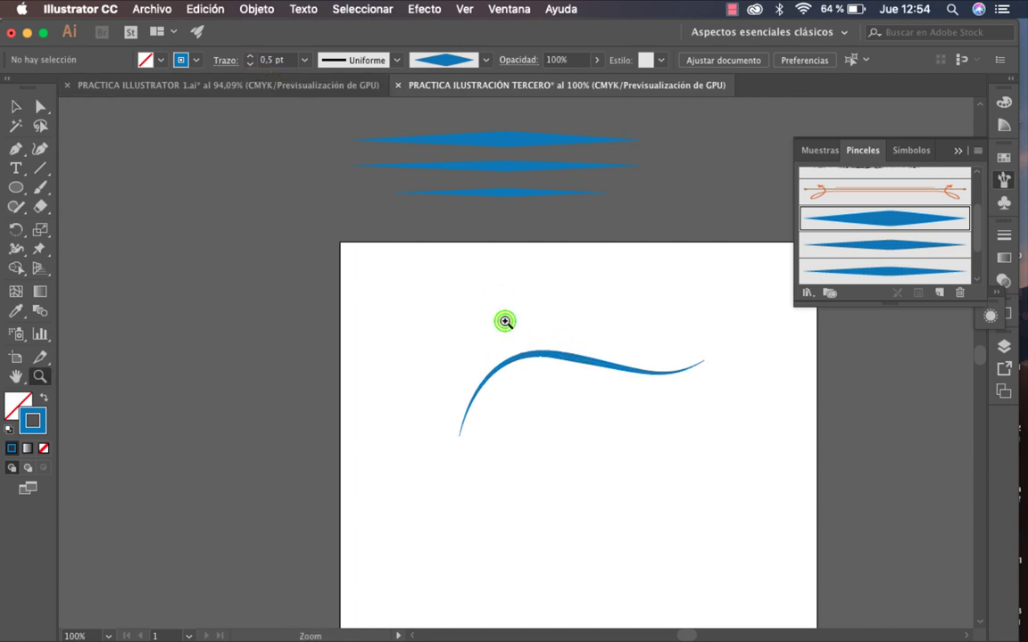
{"action": "left_click_drag", "start_coordinate": [502, 318], "coordinate": [659, 454]}
{"action": "left_click", "coordinate": [638, 409]}
{"action": "left_click", "coordinate": [550, 362]}
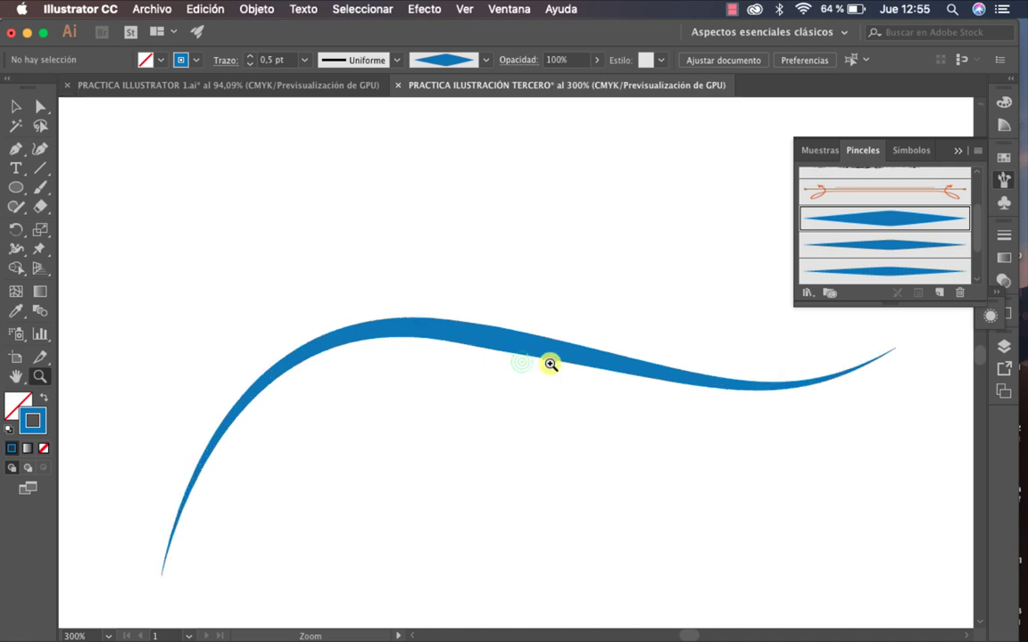
{"action": "left_click", "coordinate": [559, 364]}
{"action": "left_click", "coordinate": [602, 373], "text": "alt"}
{"action": "left_click", "coordinate": [603, 373], "text": "alt"}
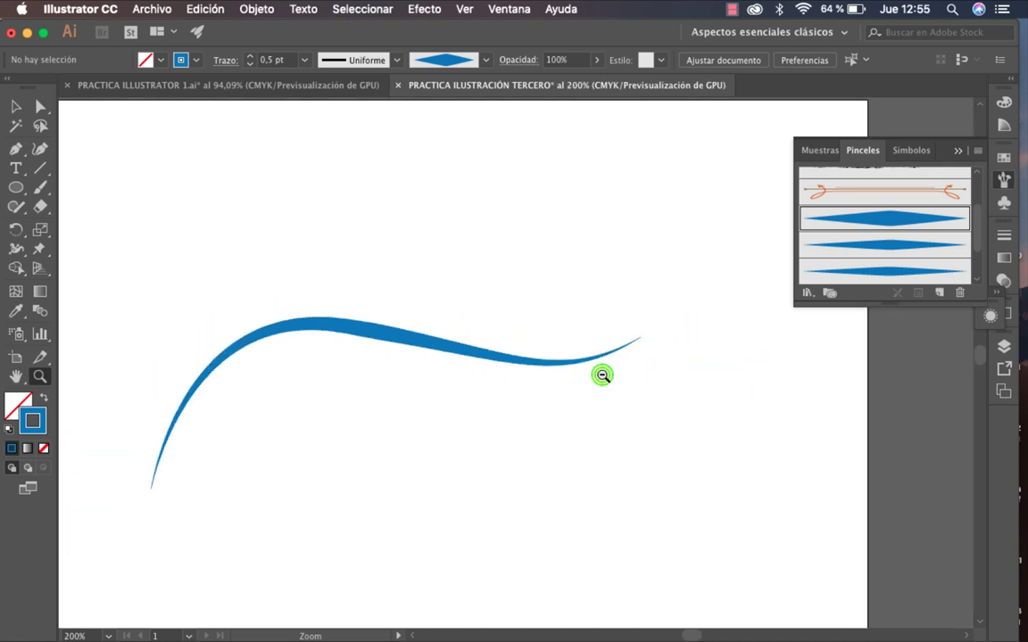
Delete the blue brush-stroke curve from the artboard.
{"action": "left_click", "coordinate": [602, 375], "text": "alt"}
{"action": "left_click", "coordinate": [602, 375], "text": "alt"}
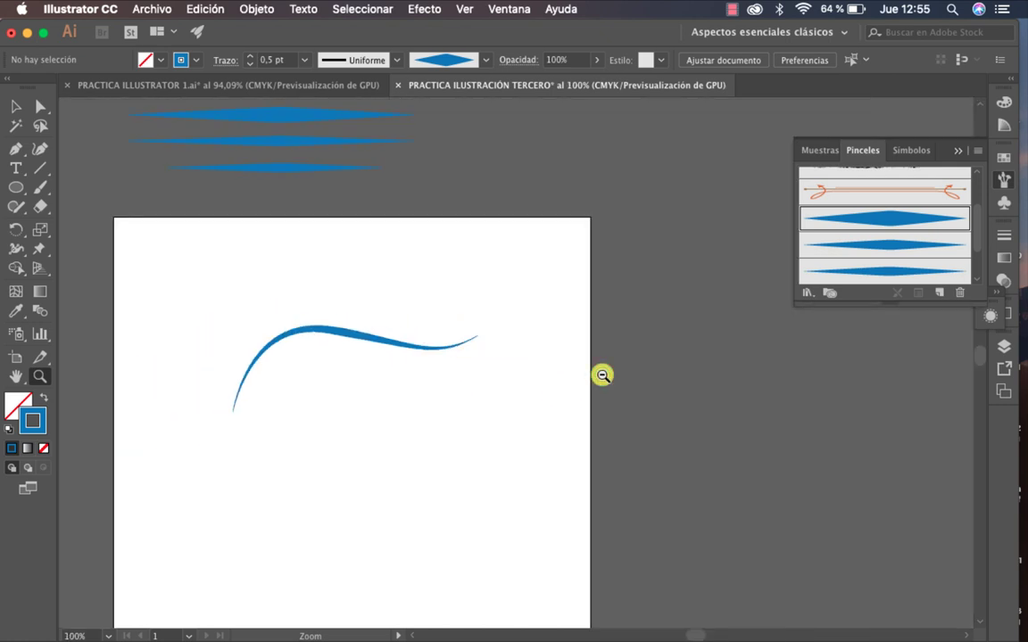
{"action": "left_click", "coordinate": [358, 337]}
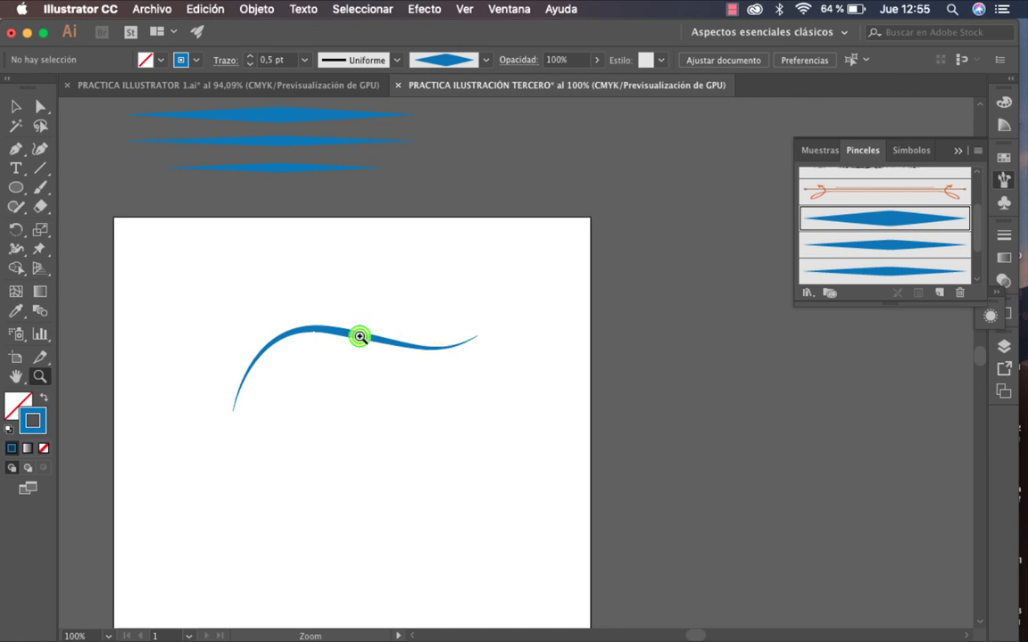
{"action": "left_click", "coordinate": [545, 375]}
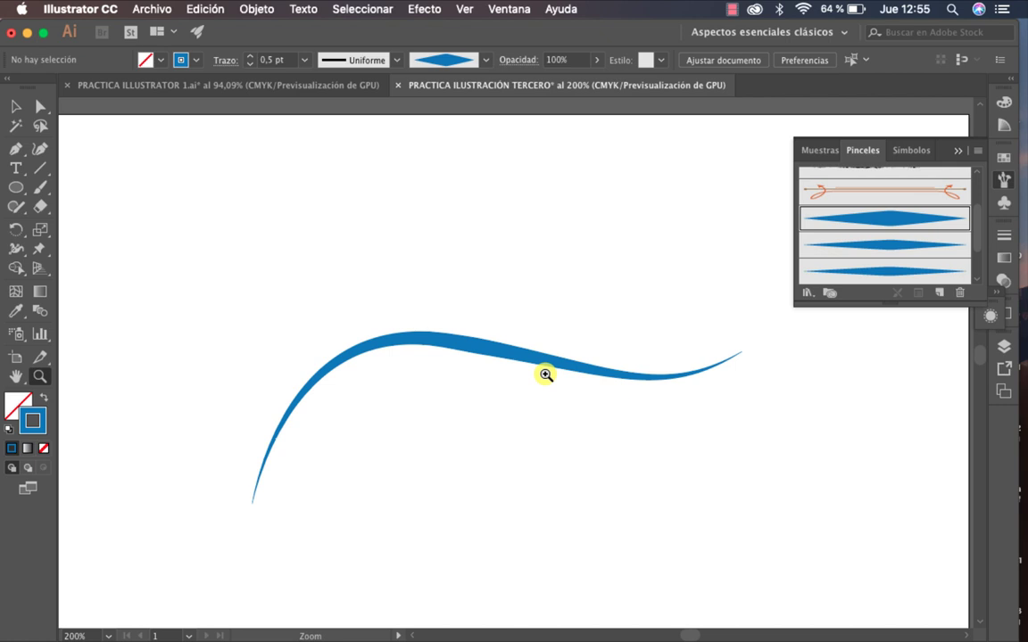
{"action": "key", "text": "v"}
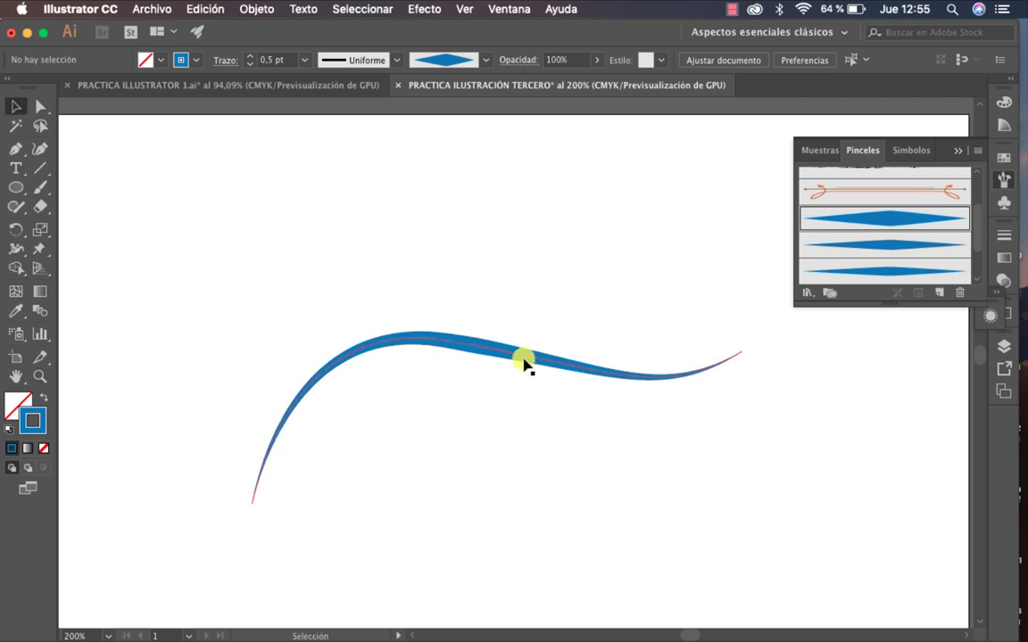
{"action": "left_click", "coordinate": [516, 357]}
{"action": "key", "text": "Delete"}
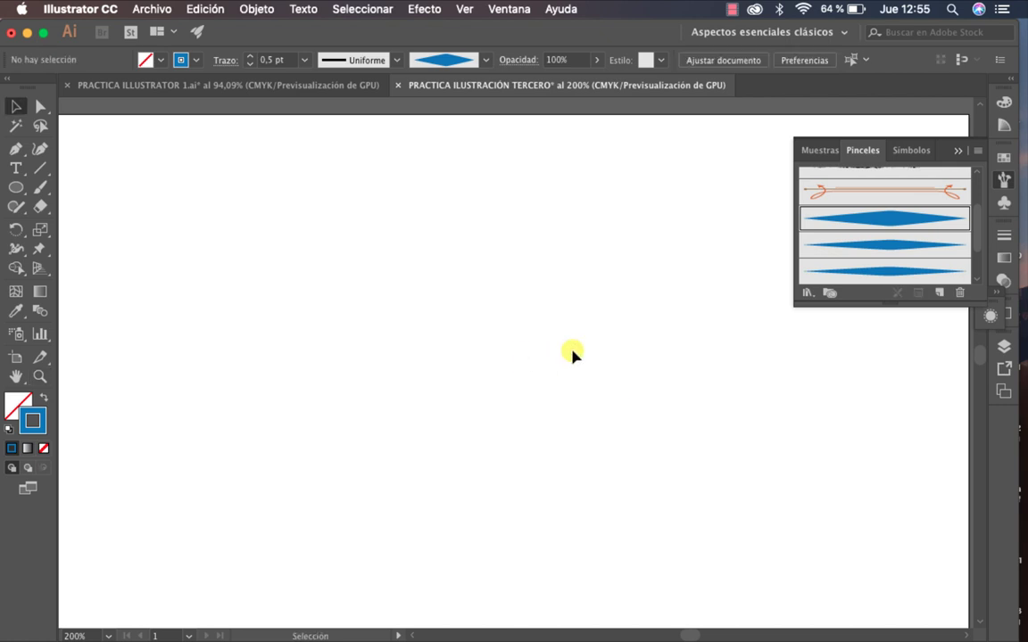
Show the hidden SKECTH layer so the boy's portrait sketch can guide the tracing.
{"action": "left_click", "coordinate": [1003, 347]}
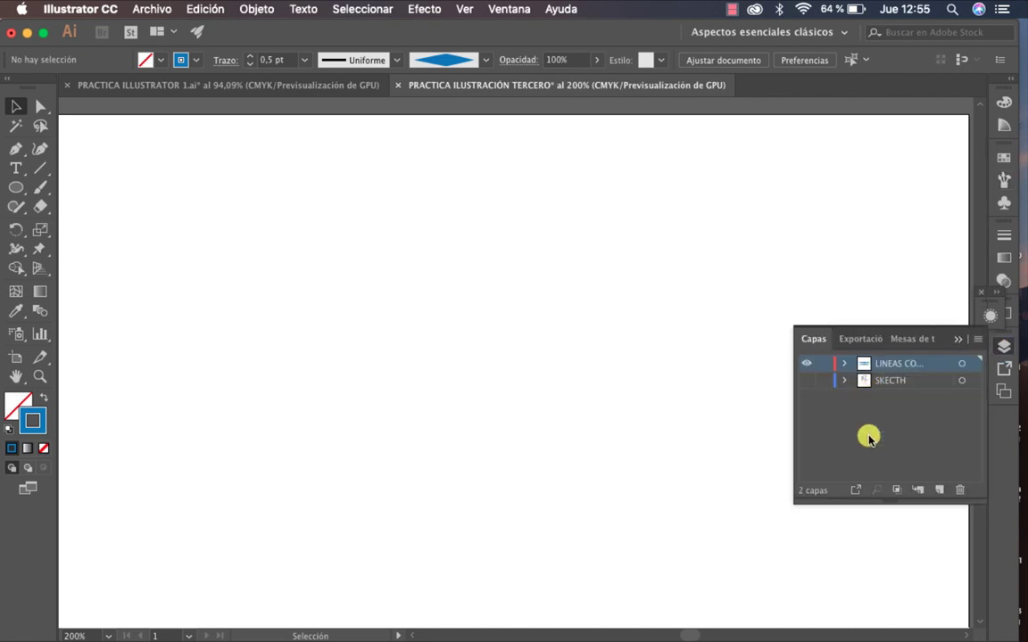
{"action": "left_click", "coordinate": [807, 380]}
{"action": "key", "text": "z"}
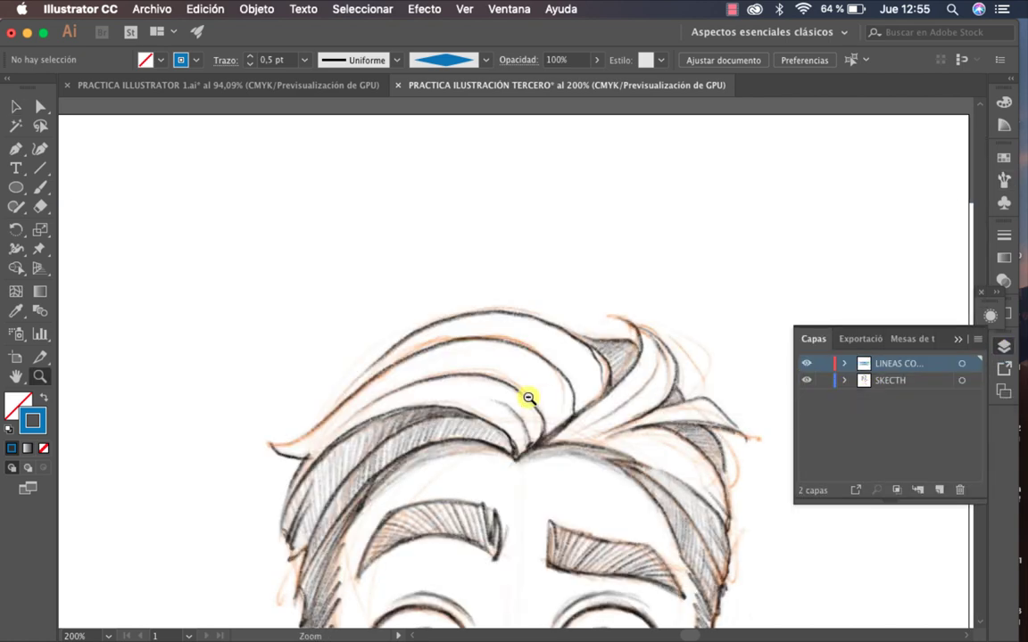
{"action": "left_click", "coordinate": [530, 398], "text": "alt"}
{"action": "left_click_drag", "start_coordinate": [569, 386], "coordinate": [620, 281]}
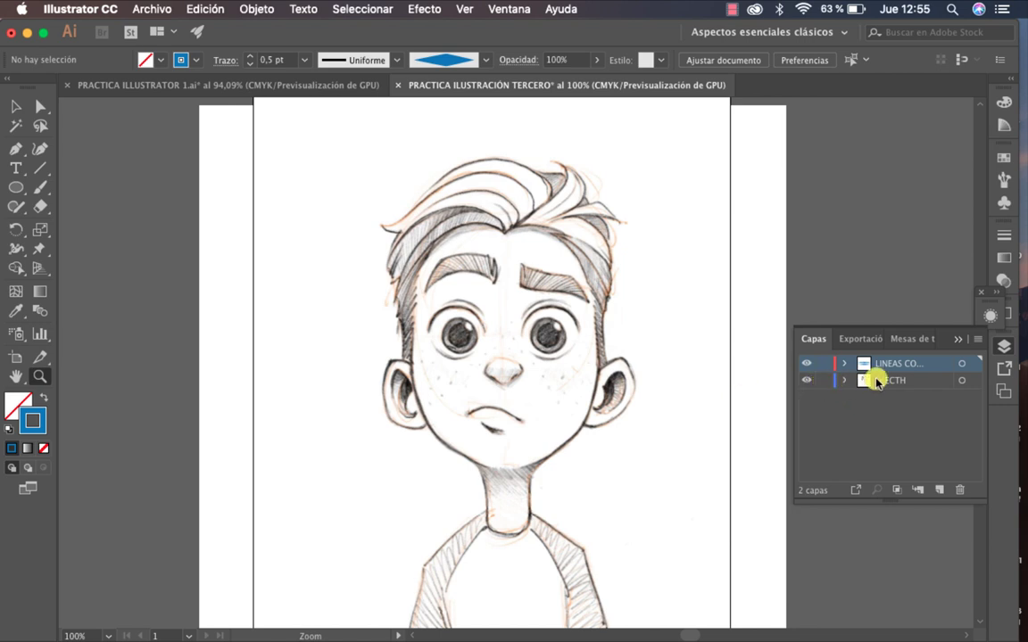
Try to lower the SKECTH layer's opacity to 70% with only the layer highlighted.
{"action": "left_click", "coordinate": [908, 386]}
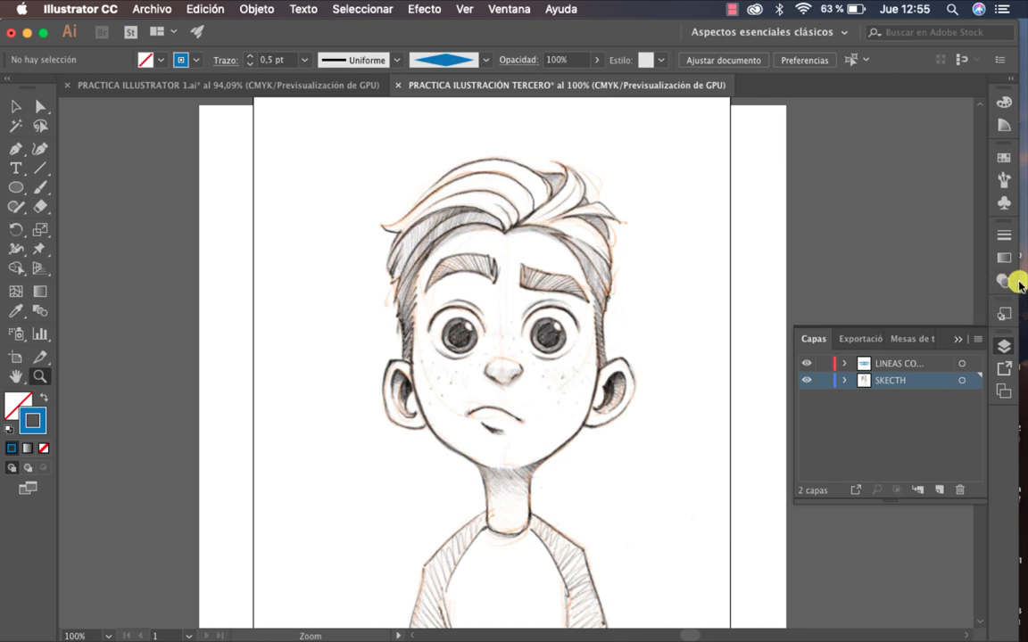
{"action": "left_click", "coordinate": [1002, 282]}
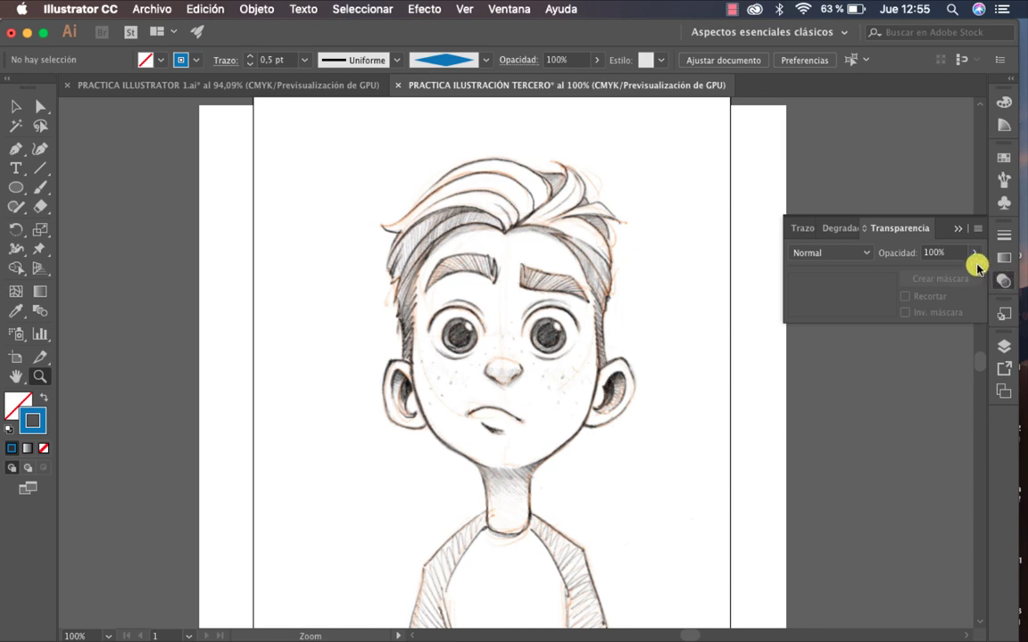
{"action": "left_click", "coordinate": [973, 252]}
{"action": "left_click", "coordinate": [943, 256]}
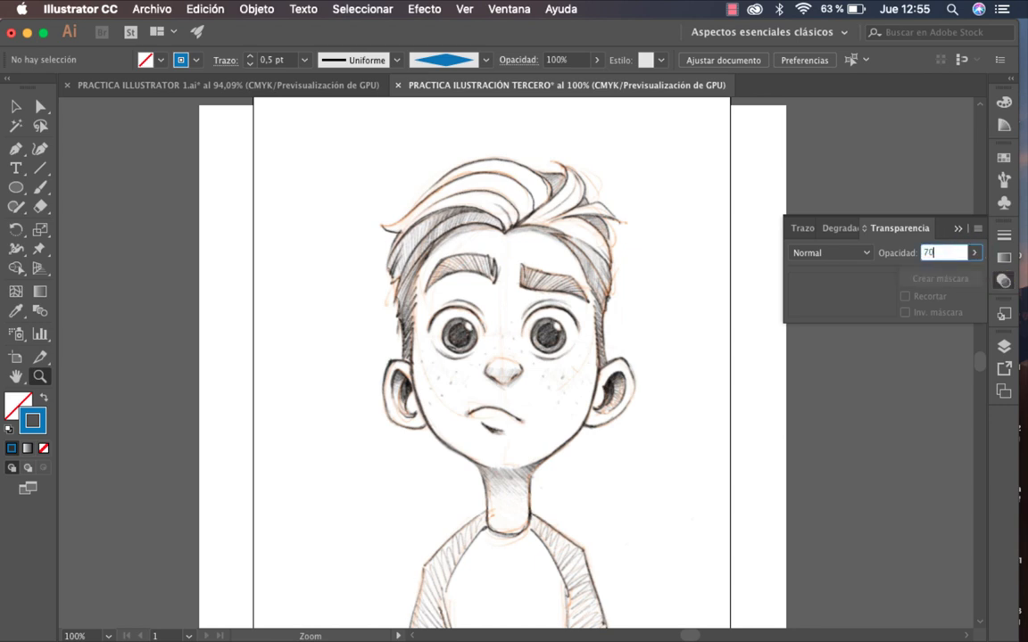
{"action": "key", "text": "Return"}
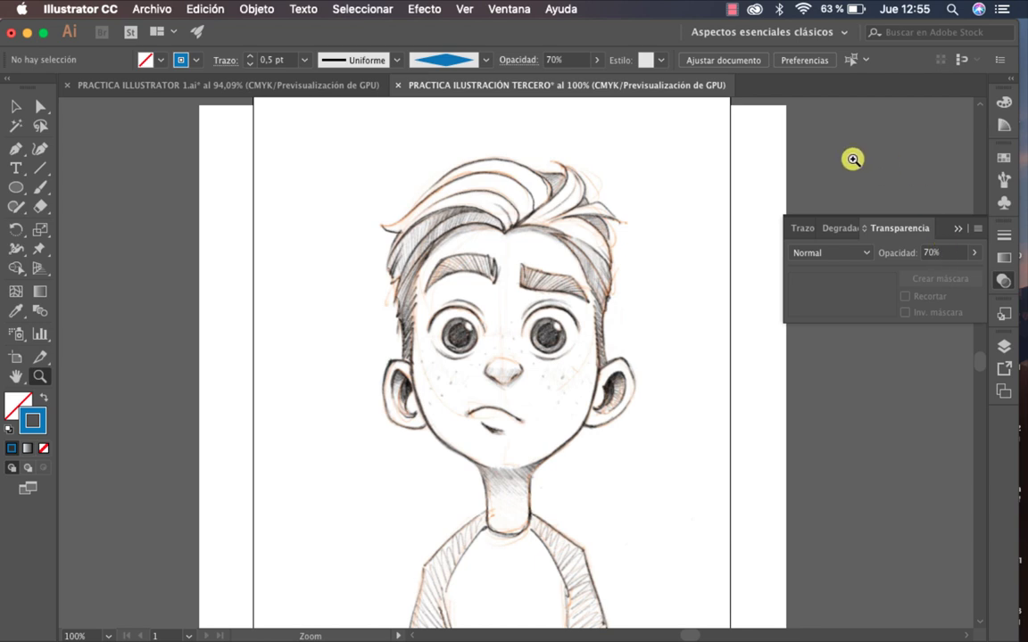
{"action": "left_click", "coordinate": [802, 229]}
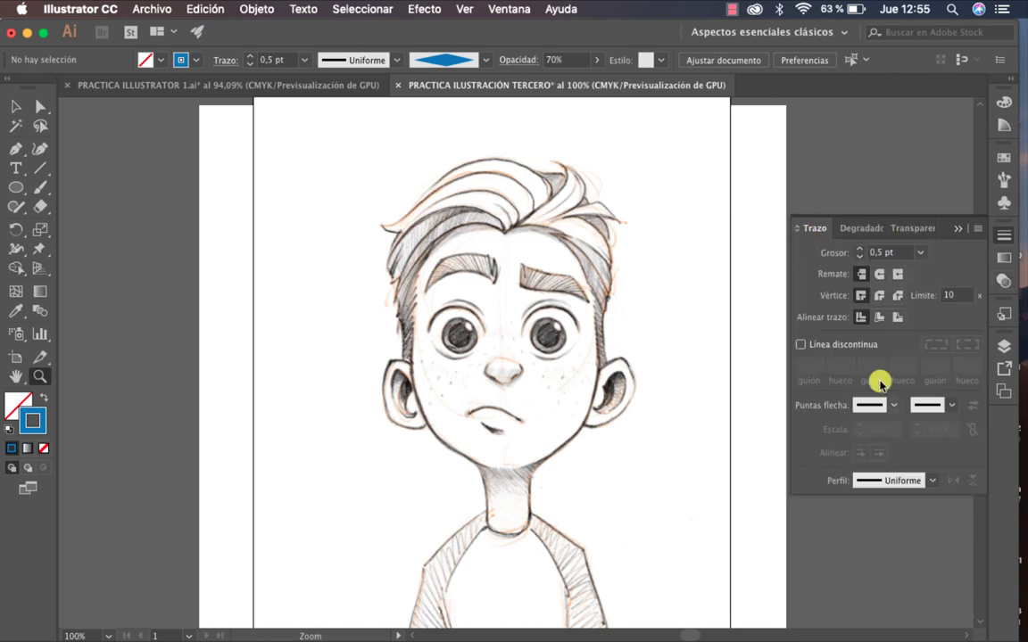
Select the character sketch image on the artboard and set its opacity to 60%.
{"action": "left_click", "coordinate": [1004, 347]}
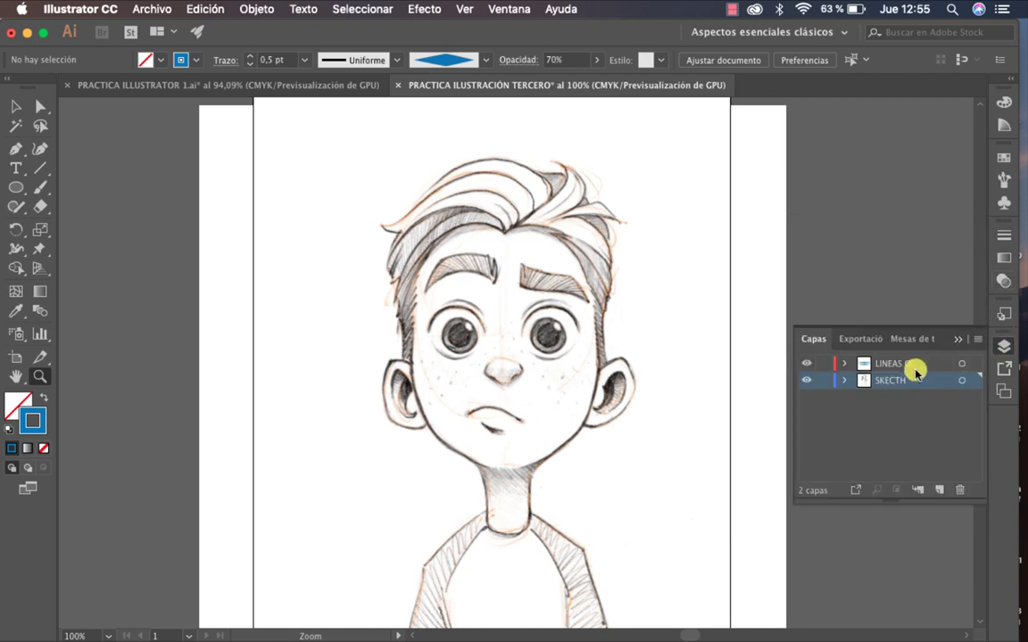
{"action": "key", "text": "v"}
{"action": "left_click", "coordinate": [543, 379]}
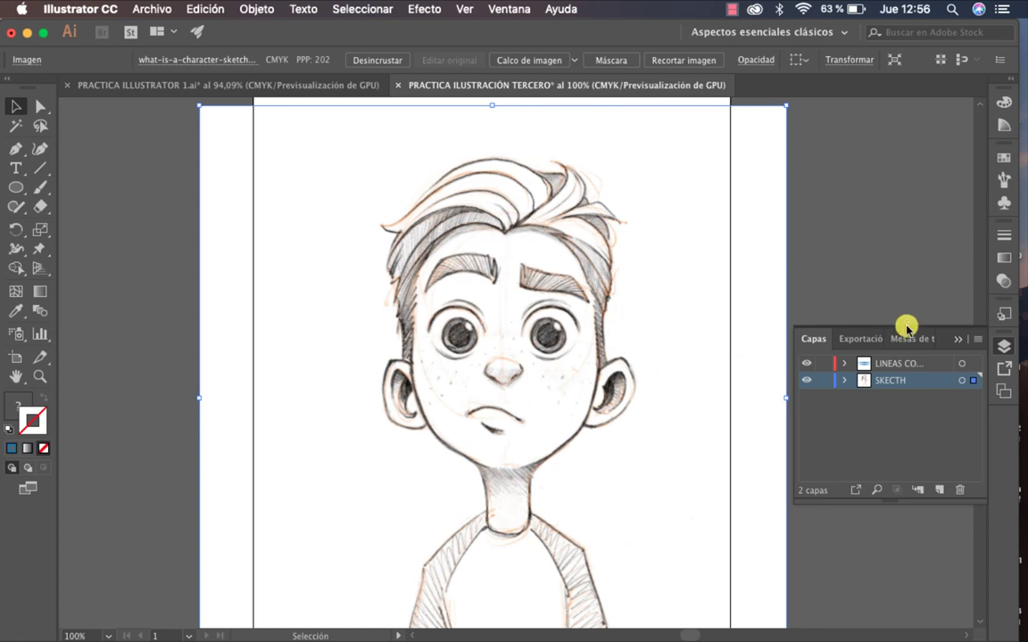
{"action": "left_click", "coordinate": [1004, 280]}
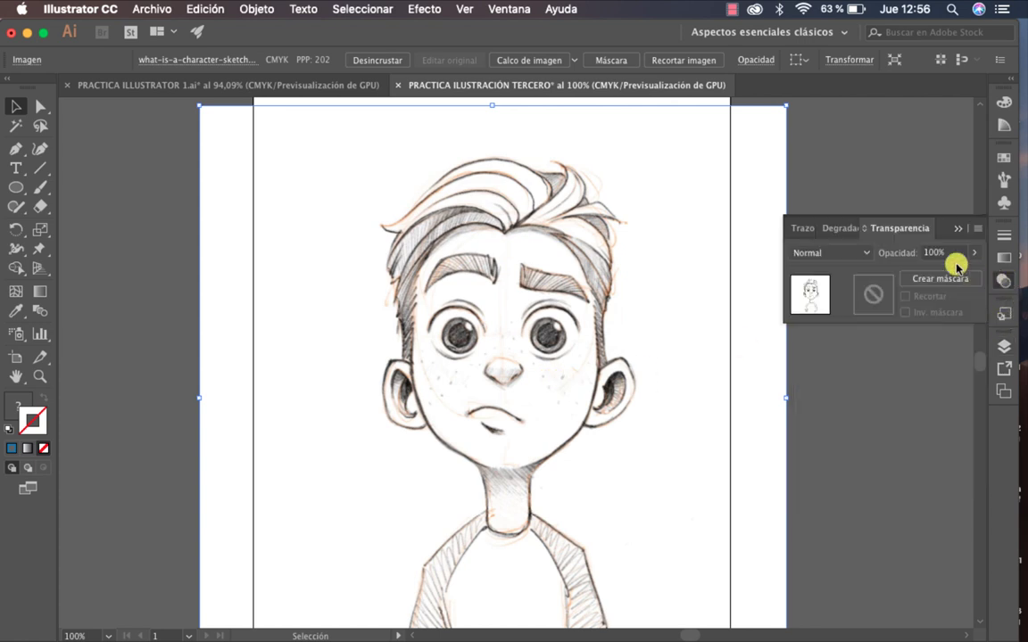
{"action": "left_click", "coordinate": [978, 255]}
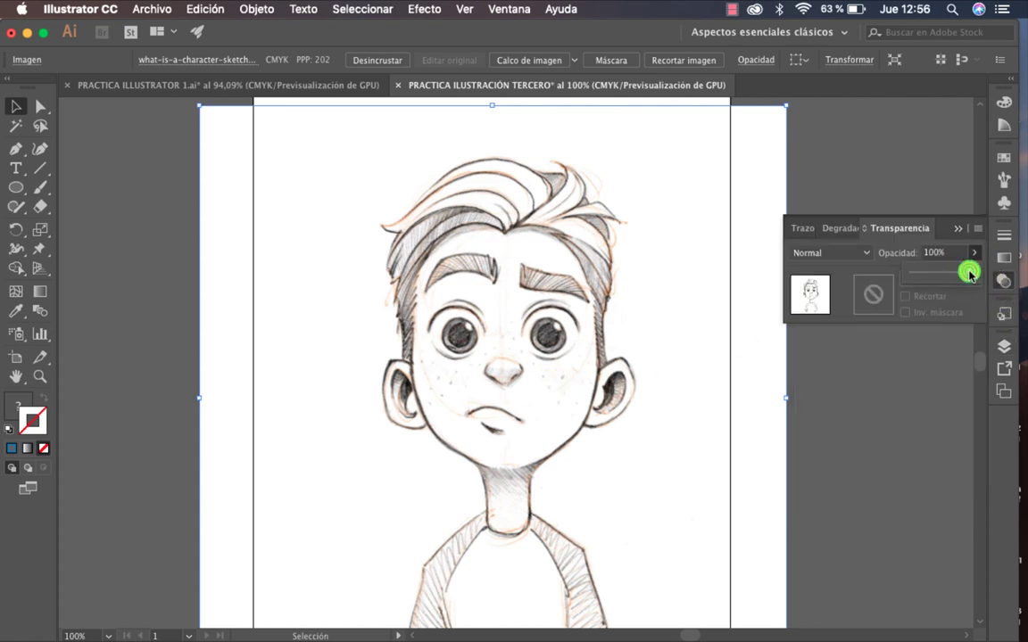
{"action": "left_click_drag", "start_coordinate": [971, 271], "coordinate": [945, 277]}
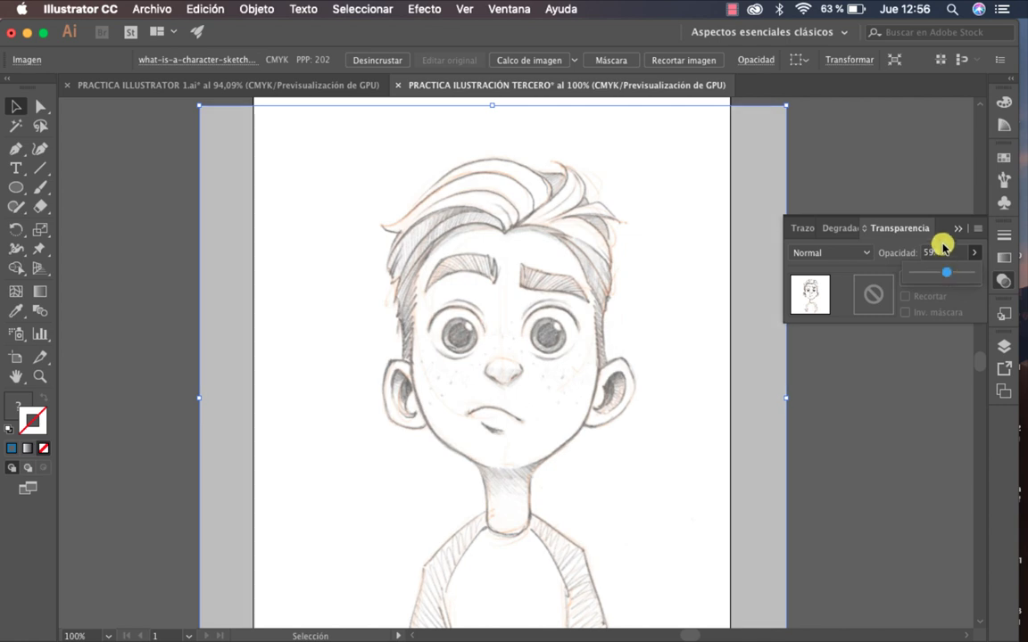
{"action": "left_click", "coordinate": [940, 253]}
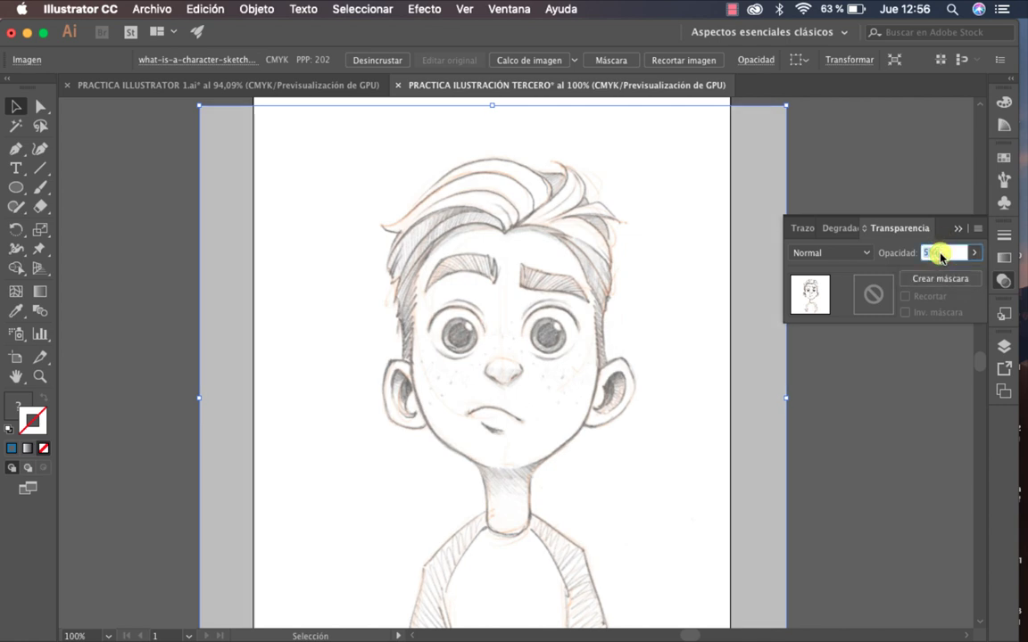
{"action": "type", "text": "6"}
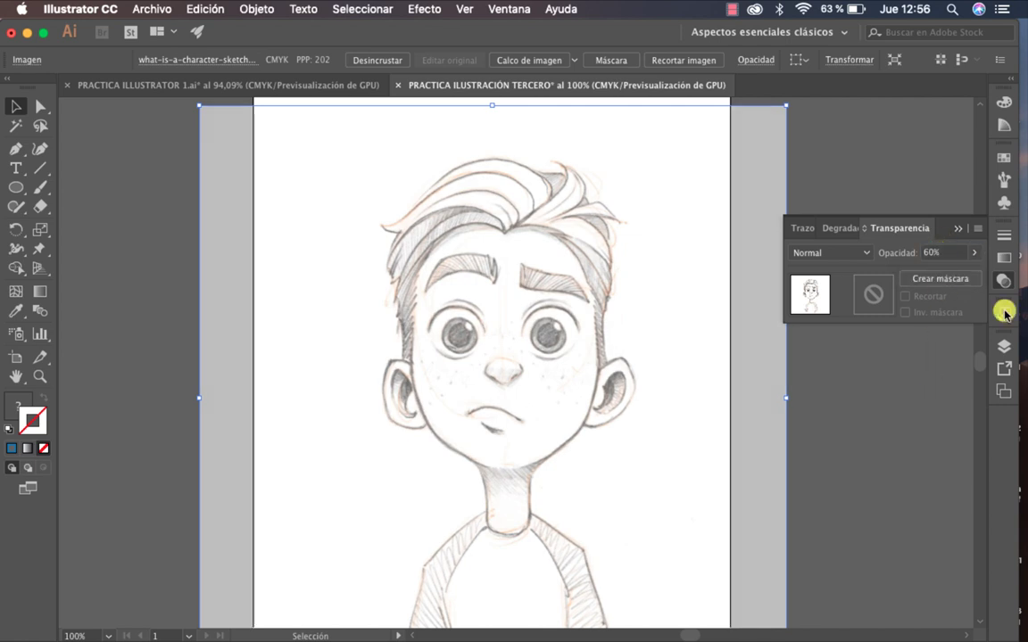
{"action": "left_click", "coordinate": [957, 231]}
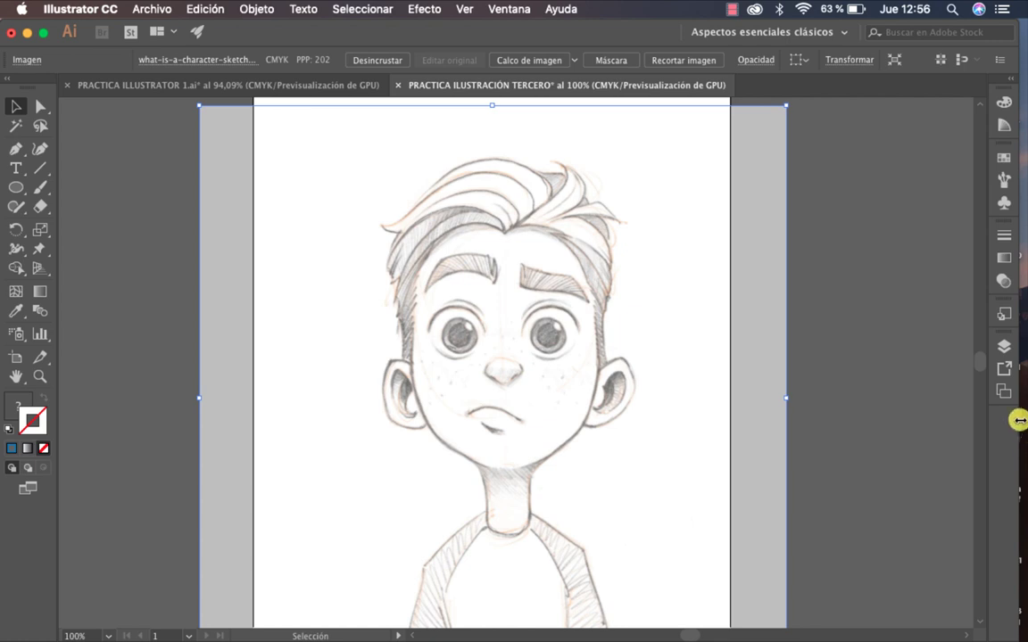
Lock the SKECTH layer.
{"action": "left_click", "coordinate": [1005, 350]}
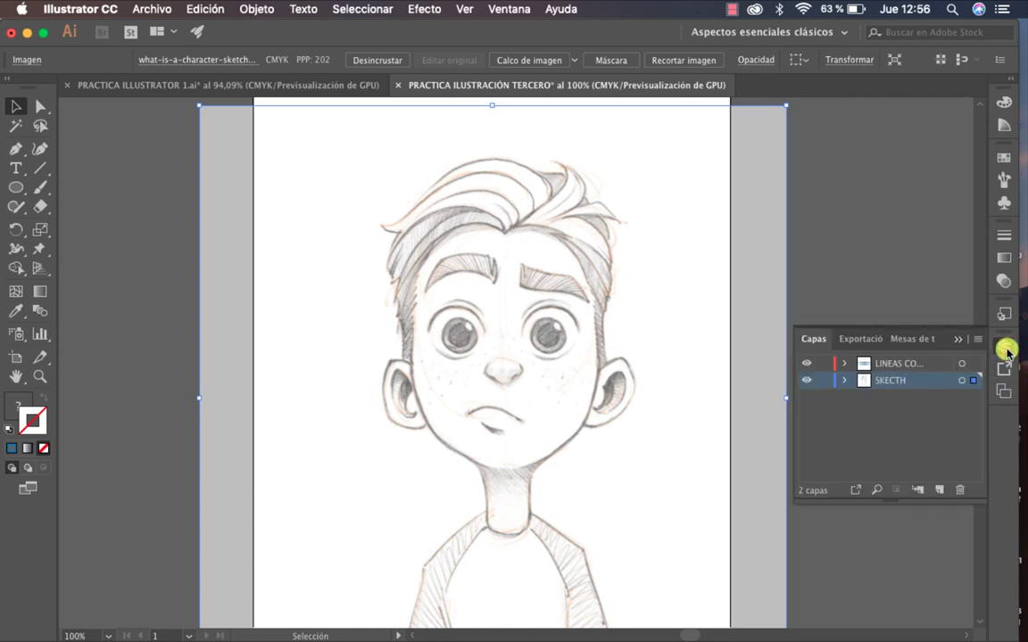
{"action": "left_click", "coordinate": [827, 383]}
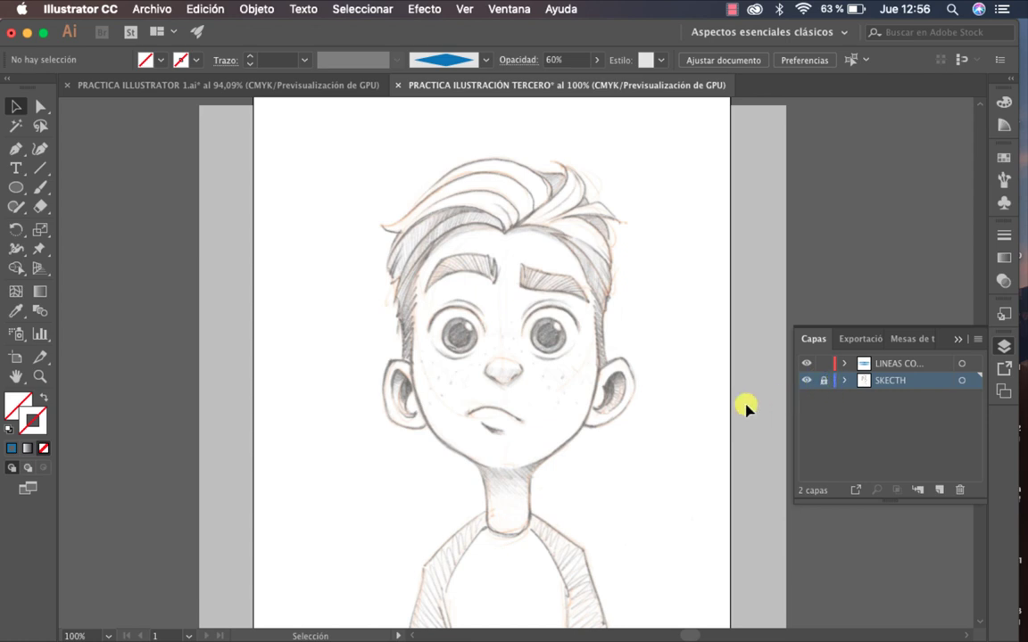
{"action": "left_click", "coordinate": [820, 170]}
{"action": "left_click", "coordinate": [612, 298]}
{"action": "left_click", "coordinate": [403, 314]}
{"action": "left_click", "coordinate": [431, 346]}
{"action": "left_click", "coordinate": [668, 392]}
{"action": "left_click", "coordinate": [378, 273]}
Make the LINEAS CO... layer active for tracing the boy's left-hand eyebrow.
{"action": "key", "text": "z"}
{"action": "left_click", "coordinate": [603, 361]}
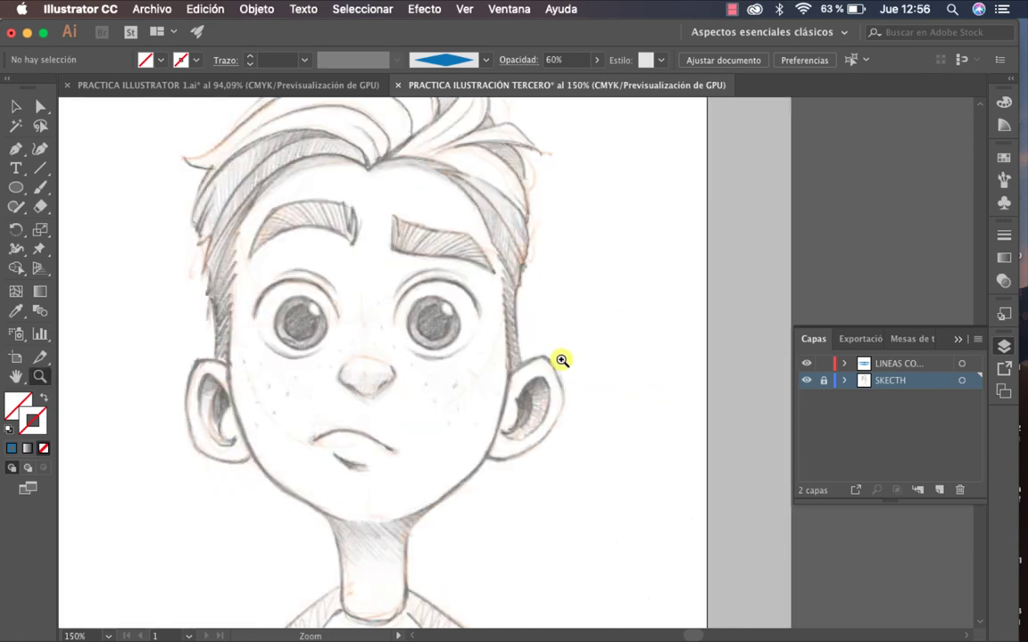
{"action": "left_click", "coordinate": [293, 227]}
{"action": "left_click", "coordinate": [598, 298]}
{"action": "left_click", "coordinate": [512, 389]}
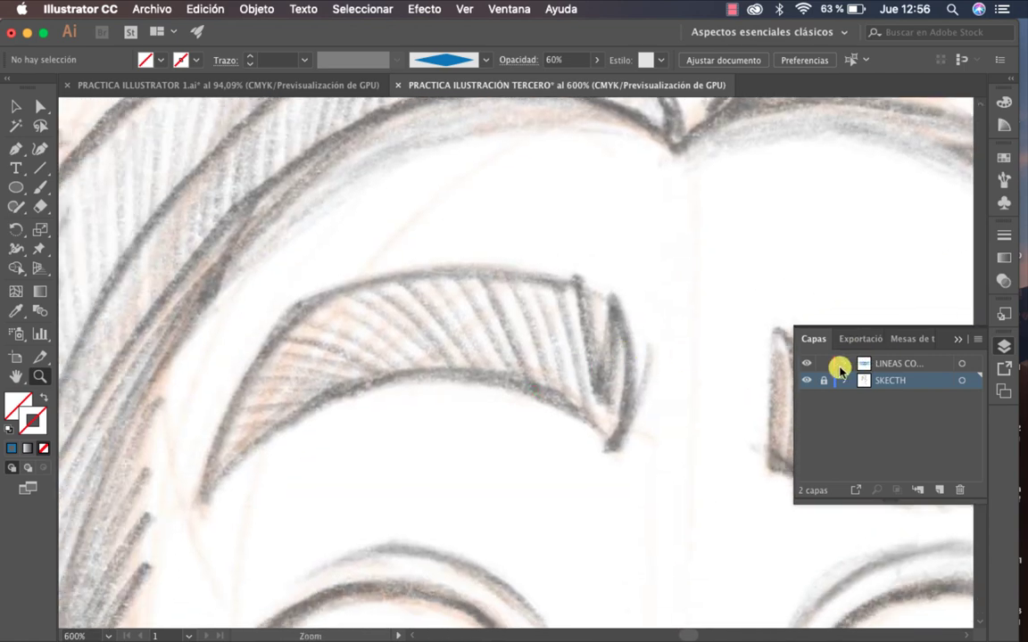
{"action": "left_click", "coordinate": [899, 364]}
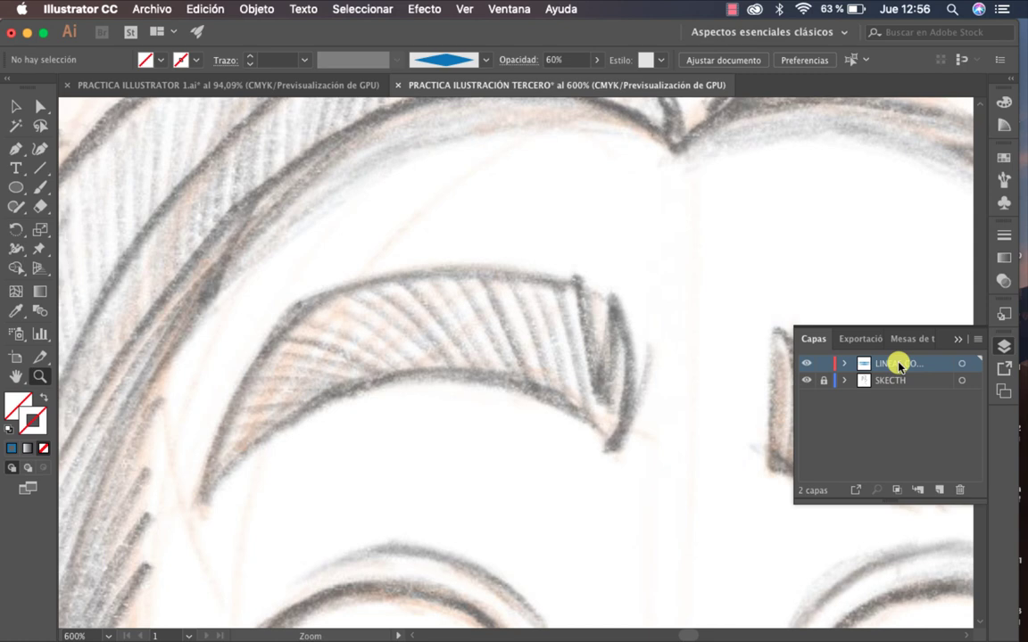
Set the stroke color to the light blue swatch, leaving the fill empty.
{"action": "left_click", "coordinate": [44, 420]}
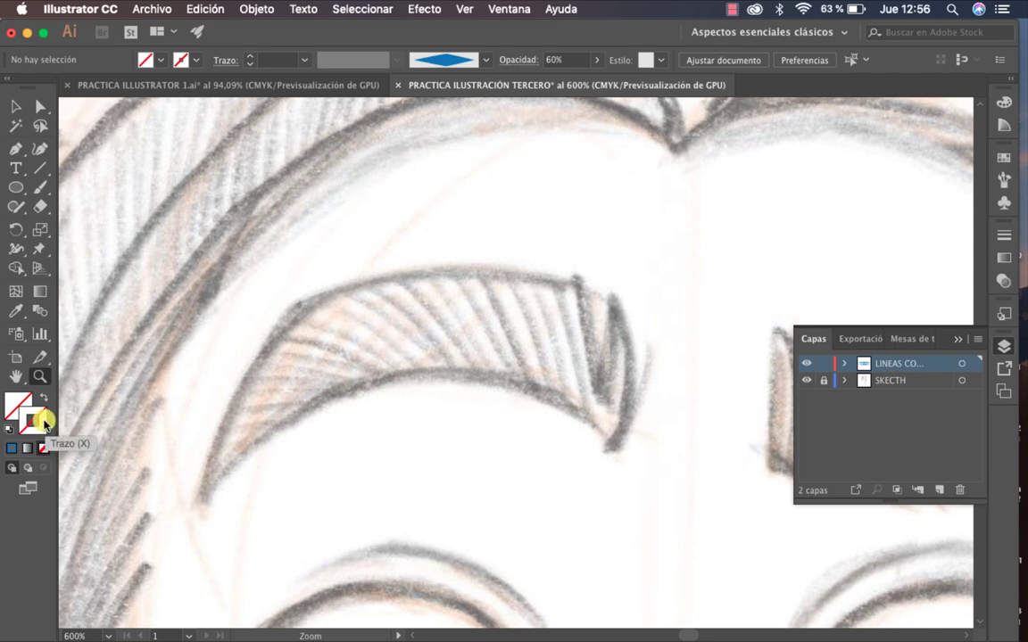
{"action": "left_click", "coordinate": [1004, 158]}
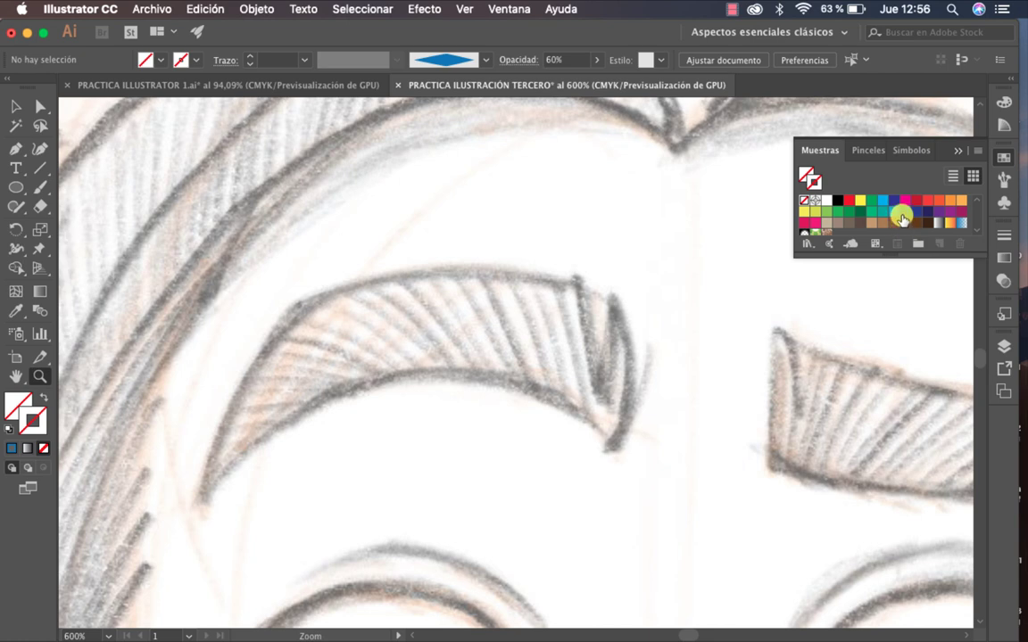
{"action": "left_click", "coordinate": [894, 212]}
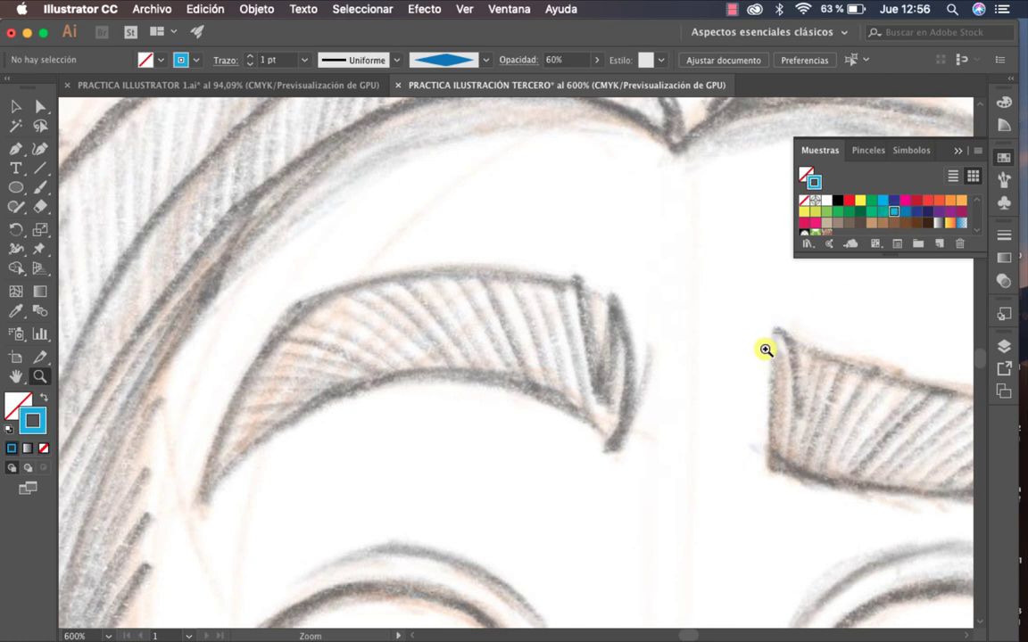
{"action": "key", "text": "v"}
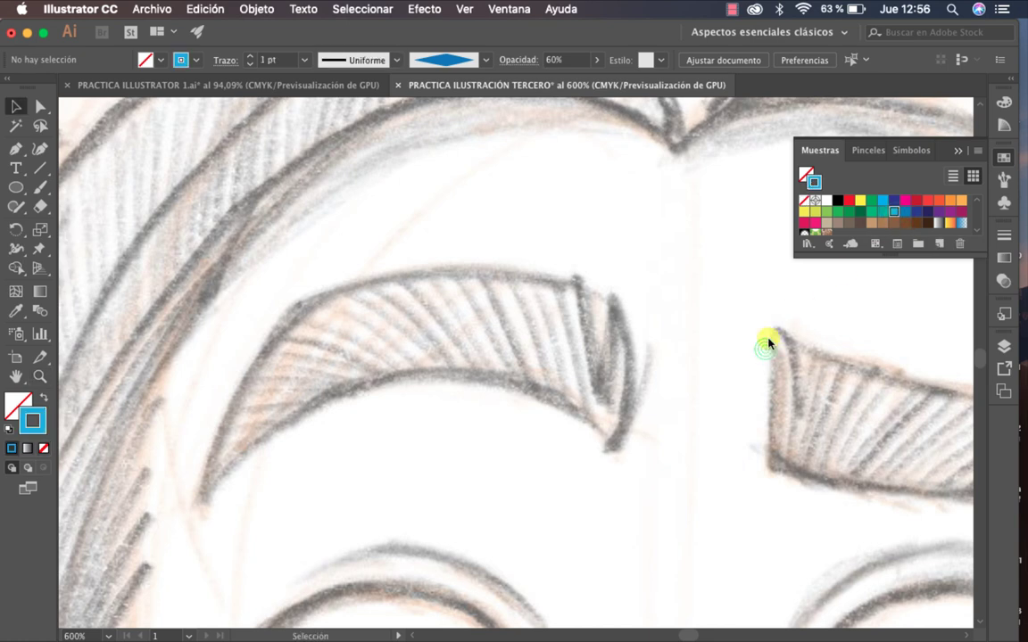
{"action": "left_click", "coordinate": [959, 150]}
Choose the thickest blue tapered brush and trace the curved inner end of the left-hand eyebrow with the Pen tool.
{"action": "left_click", "coordinate": [1005, 182]}
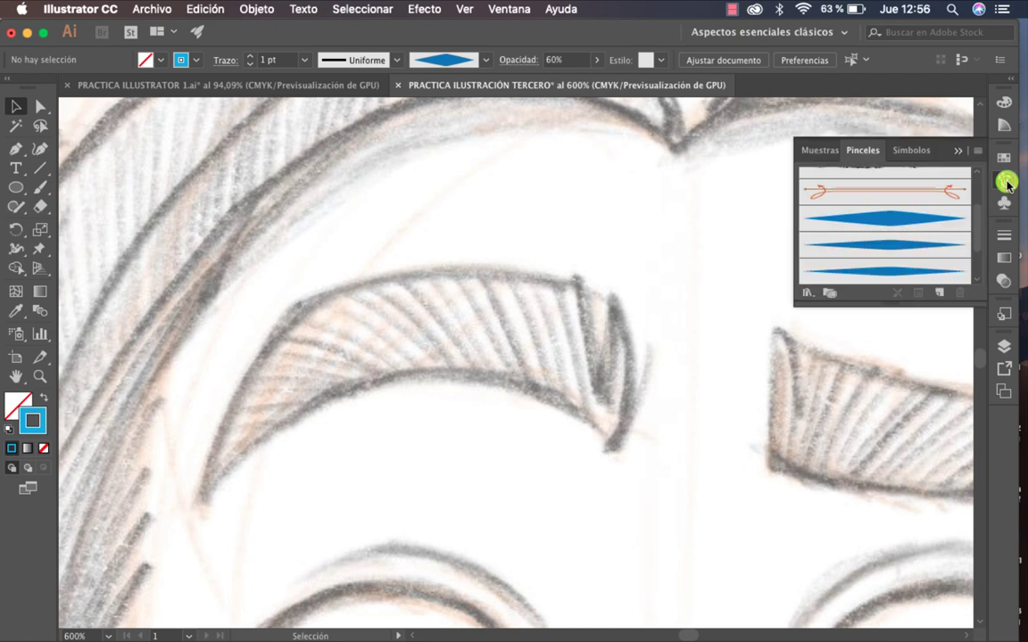
{"action": "left_click", "coordinate": [897, 226]}
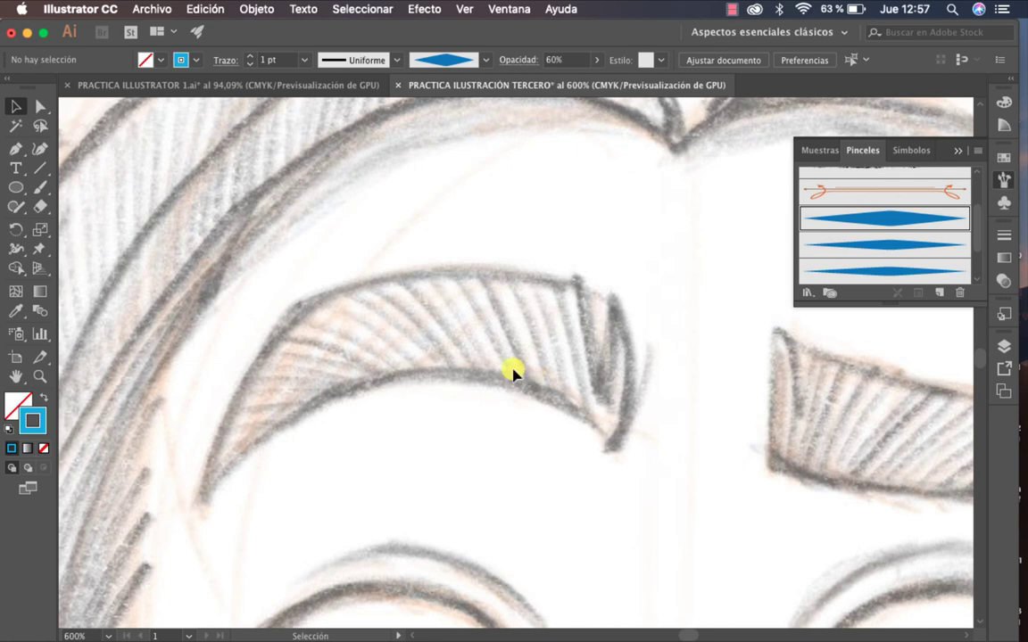
{"action": "key", "text": "p"}
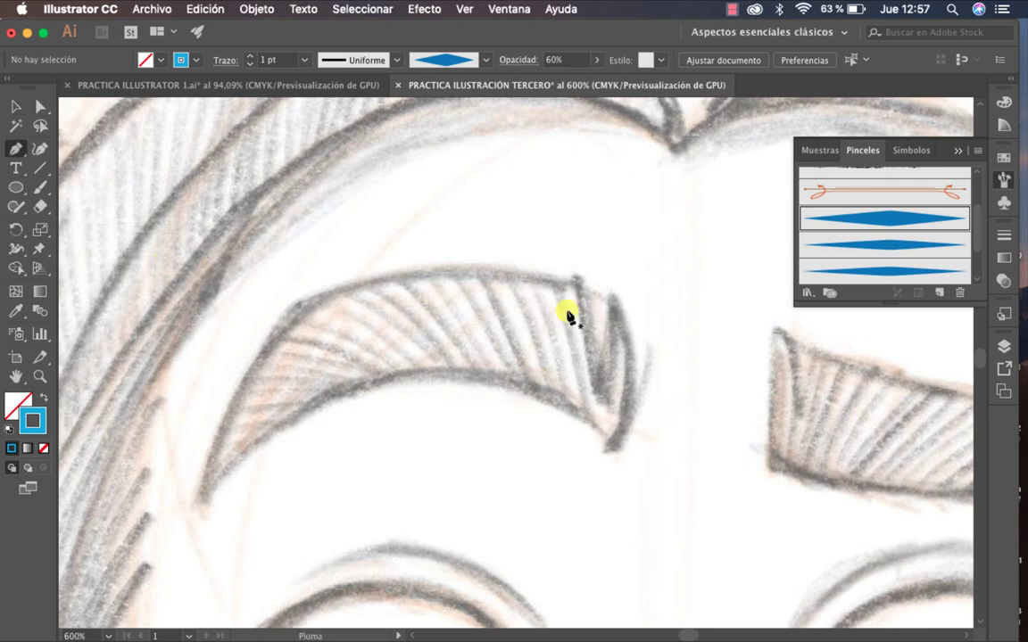
{"action": "left_click", "coordinate": [631, 358]}
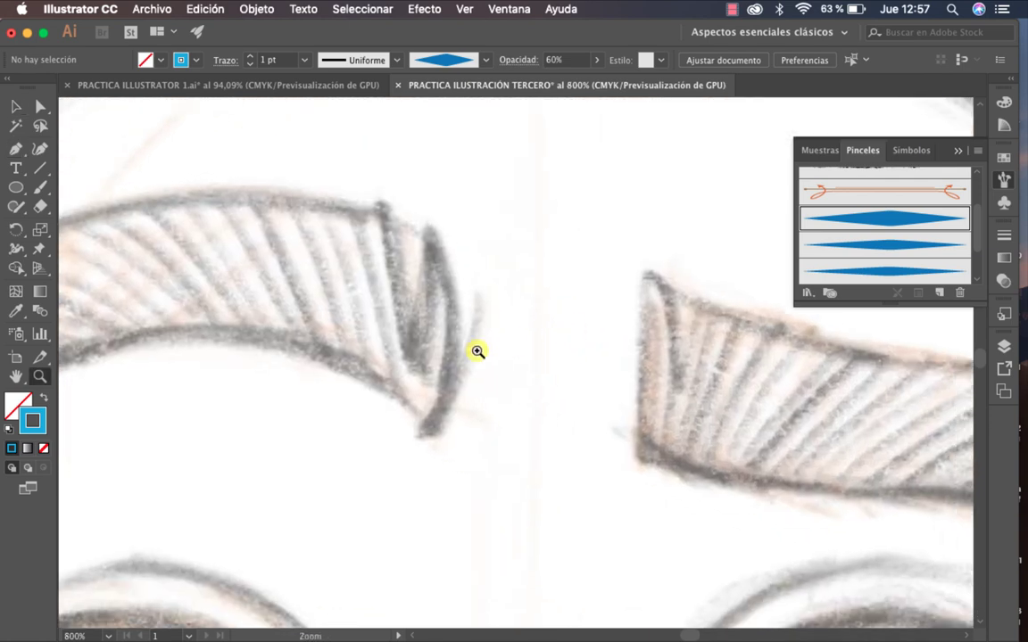
{"action": "left_click", "coordinate": [473, 353]}
{"action": "left_click_drag", "start_coordinate": [464, 374], "coordinate": [505, 383]}
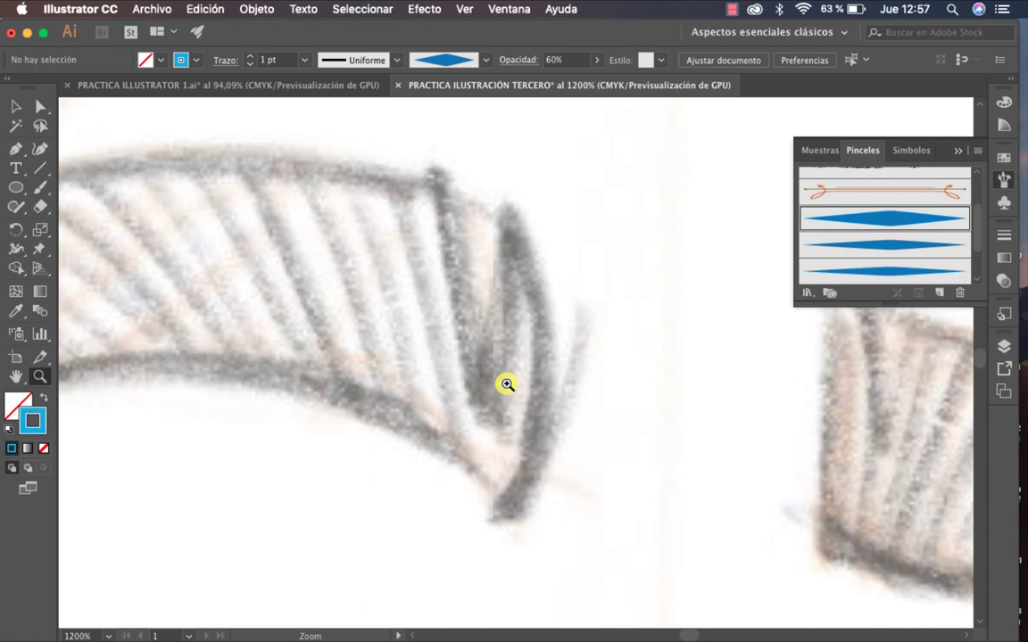
{"action": "key", "text": "p"}
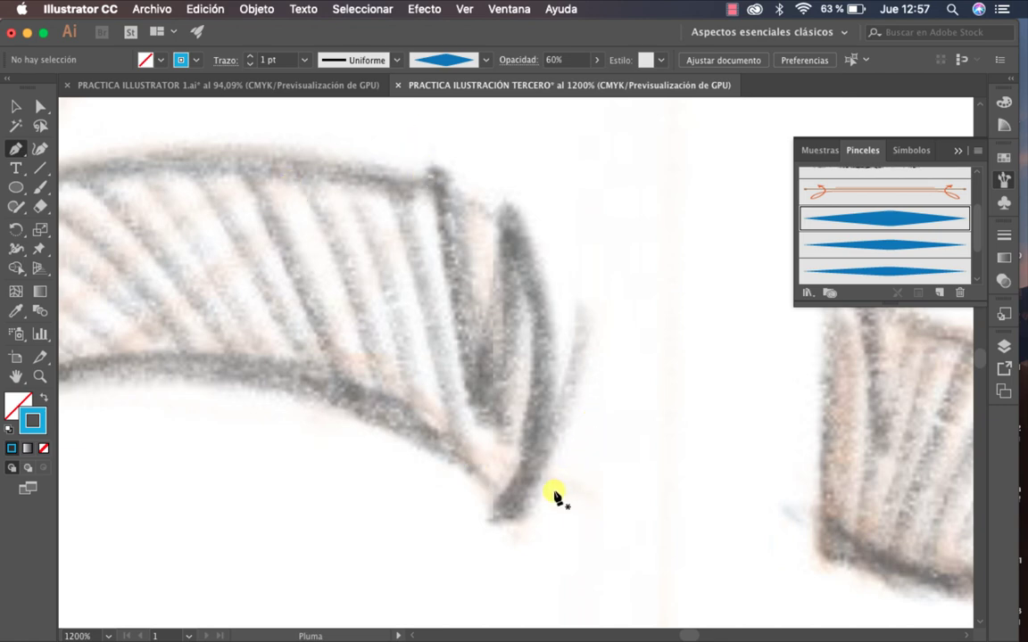
{"action": "left_click", "coordinate": [501, 516]}
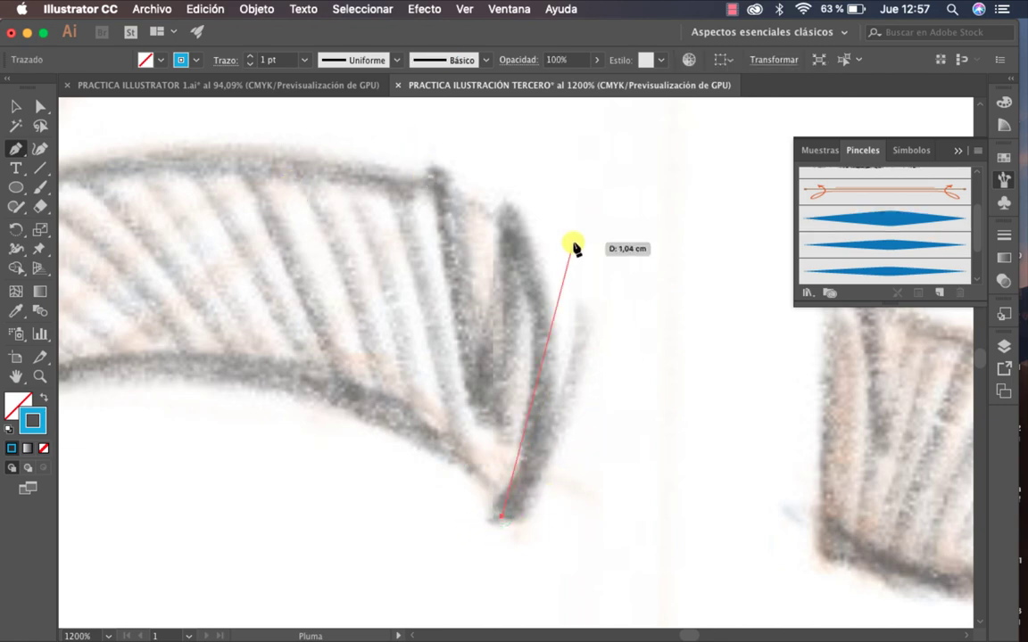
{"action": "mouse_move", "coordinate": [514, 220]}
{"action": "left_mouse_down"}
{"action": "mouse_move", "coordinate": [422, 115]}
{"action": "mouse_move", "coordinate": [481, 183]}
{"action": "mouse_move", "coordinate": [461, 225]}
{"action": "mouse_move", "coordinate": [426, 184]}
{"action": "mouse_move", "coordinate": [443, 188]}
{"action": "left_mouse_up"}
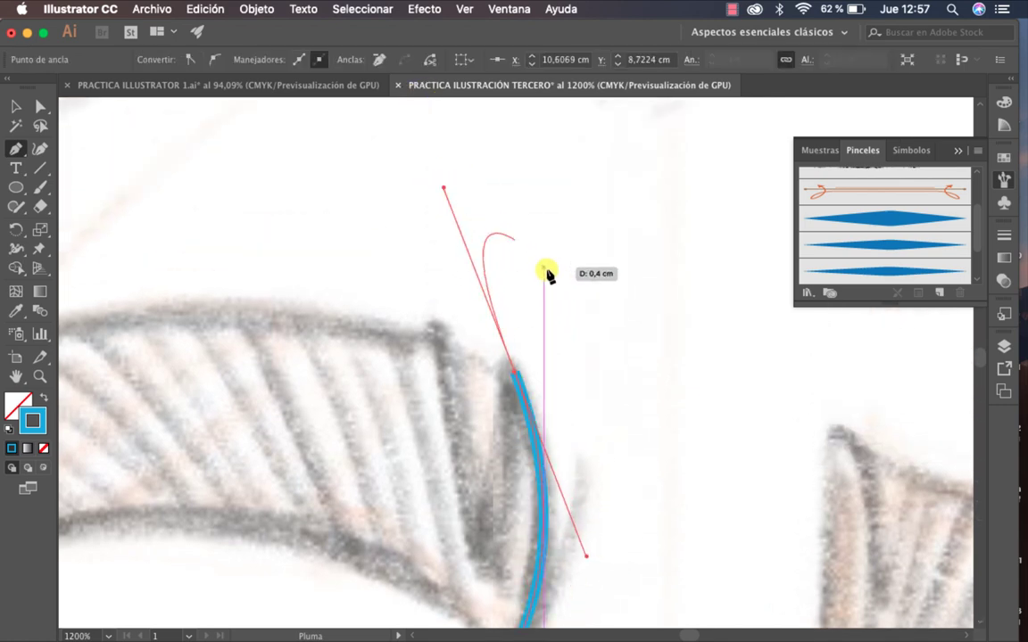
{"action": "left_click", "coordinate": [514, 373]}
Continue the path with the V-shaped notch beside the eyebrow's inner end, finishing at the upper corner with a corner anchor.
{"action": "left_click_drag", "start_coordinate": [484, 574], "coordinate": [451, 622]}
{"action": "mouse_move", "coordinate": [560, 457]}
{"action": "left_mouse_down"}
{"action": "mouse_move", "coordinate": [482, 420]}
{"action": "mouse_move", "coordinate": [456, 471]}
{"action": "mouse_move", "coordinate": [479, 420]}
{"action": "left_mouse_up"}
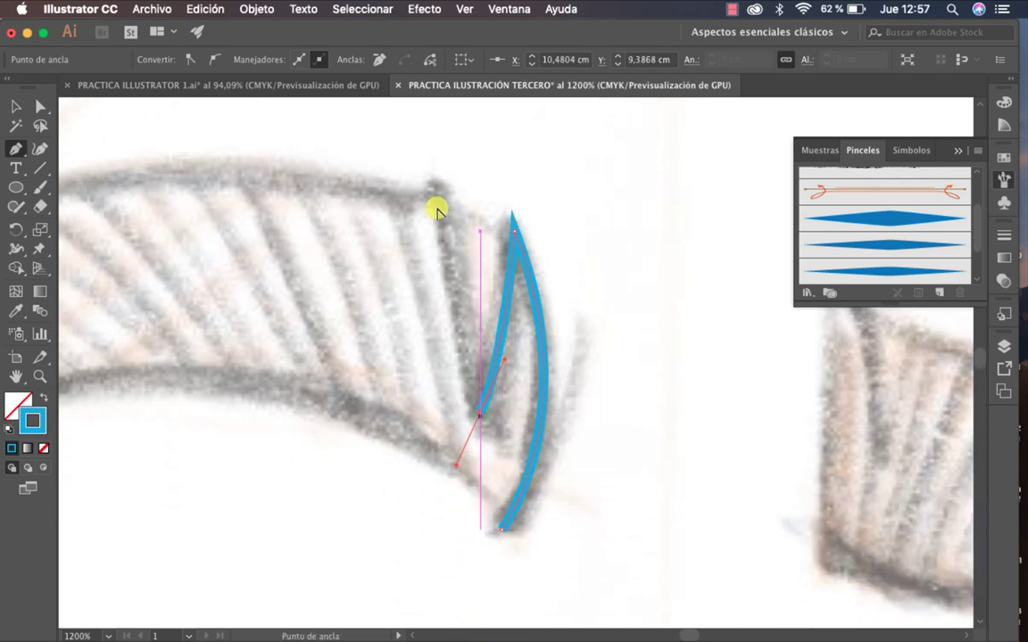
{"action": "left_click_drag", "start_coordinate": [445, 192], "coordinate": [480, 419]}
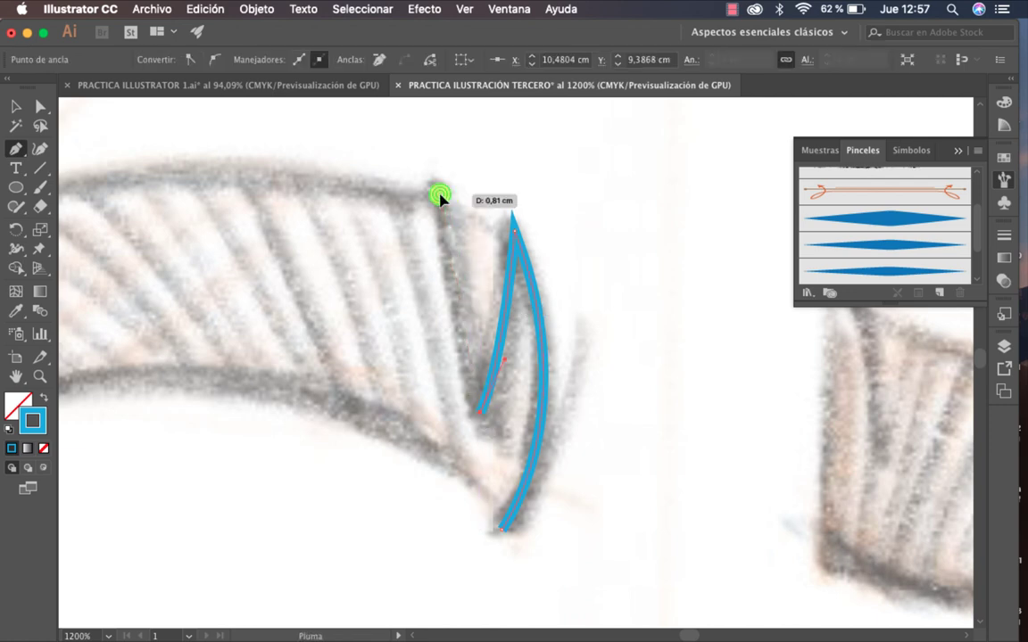
{"action": "left_click_drag", "start_coordinate": [441, 195], "coordinate": [443, 128]}
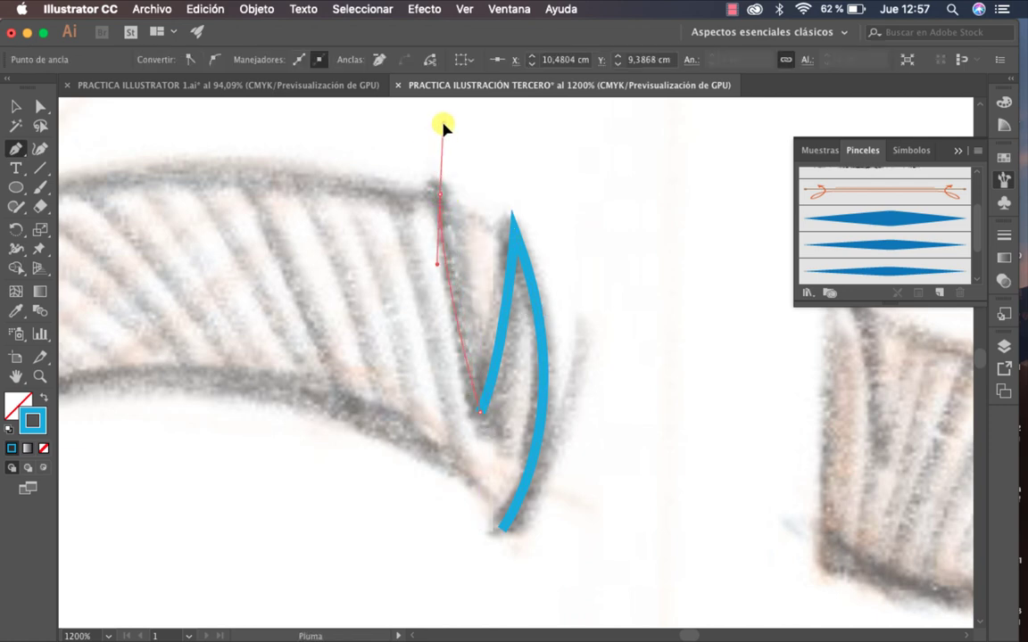
{"action": "left_click", "coordinate": [438, 192]}
Trace the eyebrow's upper edge as one curve from the notch to the bend near its outer end.
{"action": "left_click", "coordinate": [100, 181]}
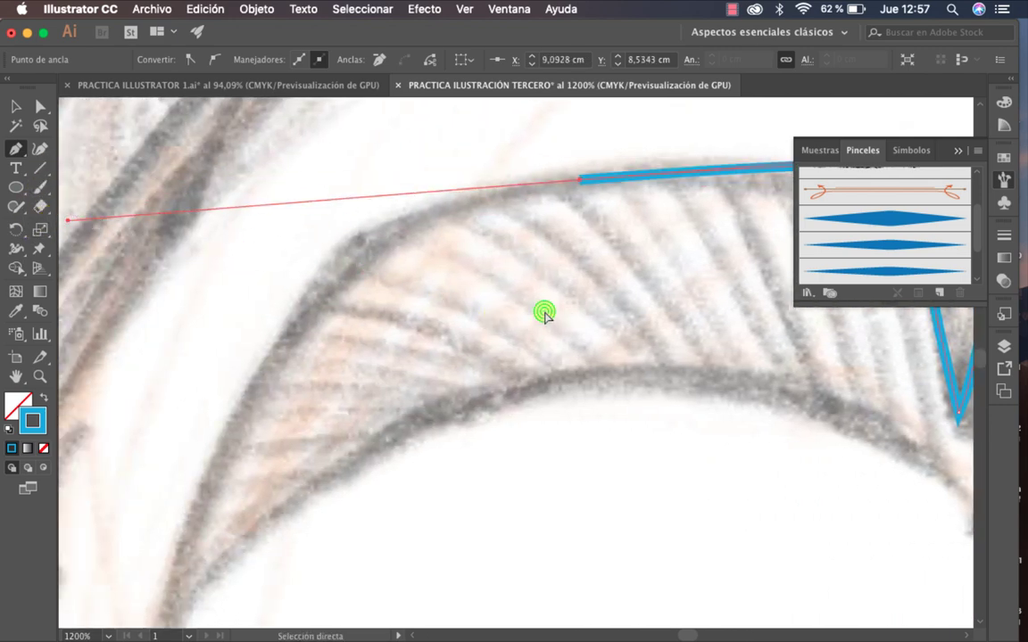
{"action": "key", "text": "super+z"}
{"action": "key", "text": "super+alt+space"}
{"action": "left_click", "coordinate": [565, 347]}
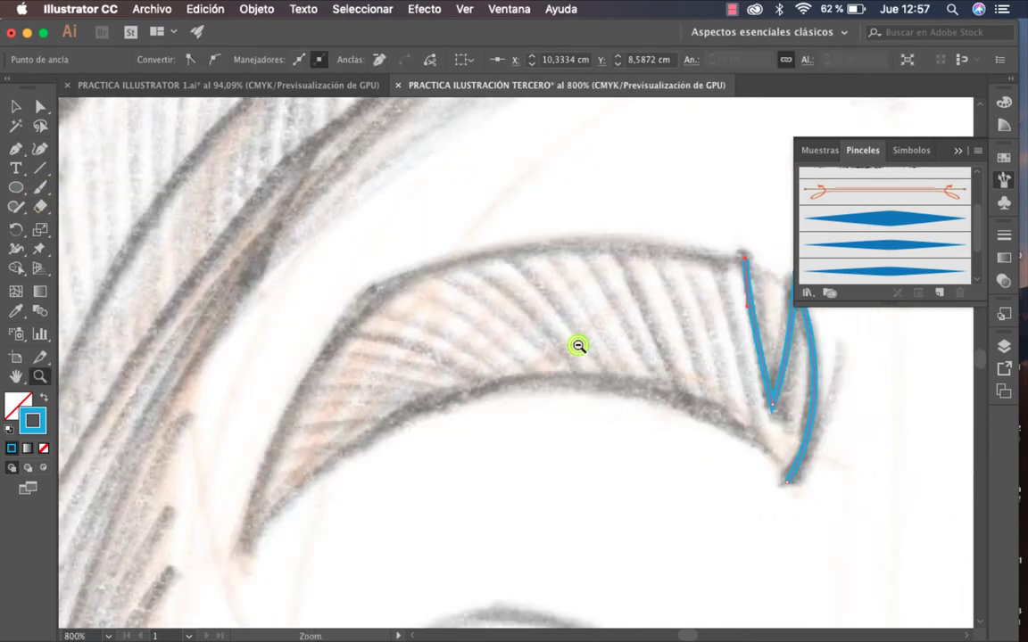
{"action": "left_click_drag", "start_coordinate": [576, 343], "coordinate": [457, 324]}
{"action": "left_click_drag", "start_coordinate": [590, 301], "coordinate": [711, 293]}
{"action": "left_click", "coordinate": [629, 284]}
{"action": "left_click", "coordinate": [635, 297], "text": "alt"}
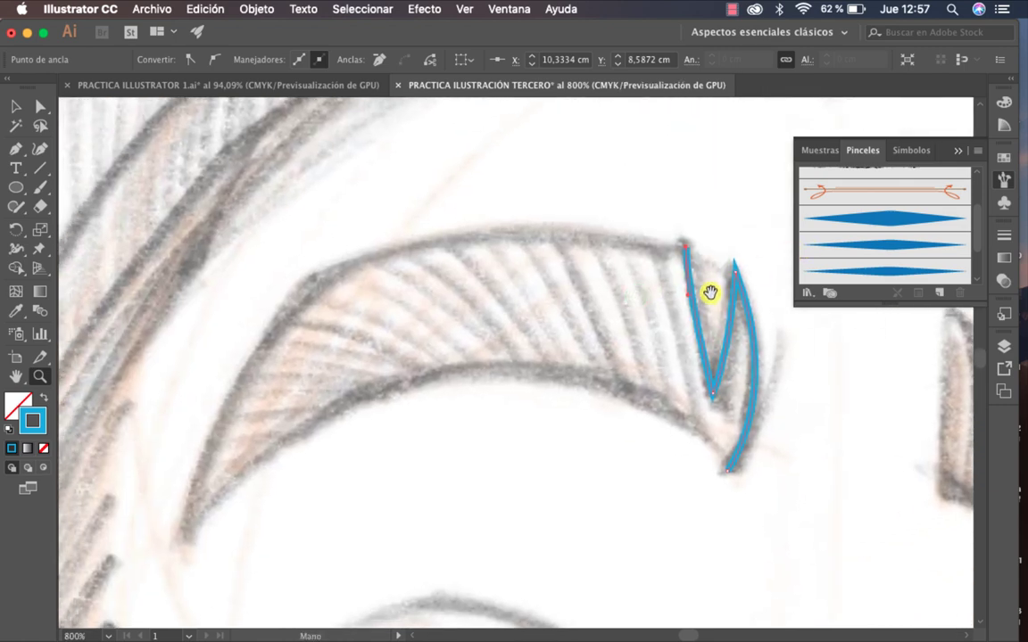
{"action": "key", "text": "p"}
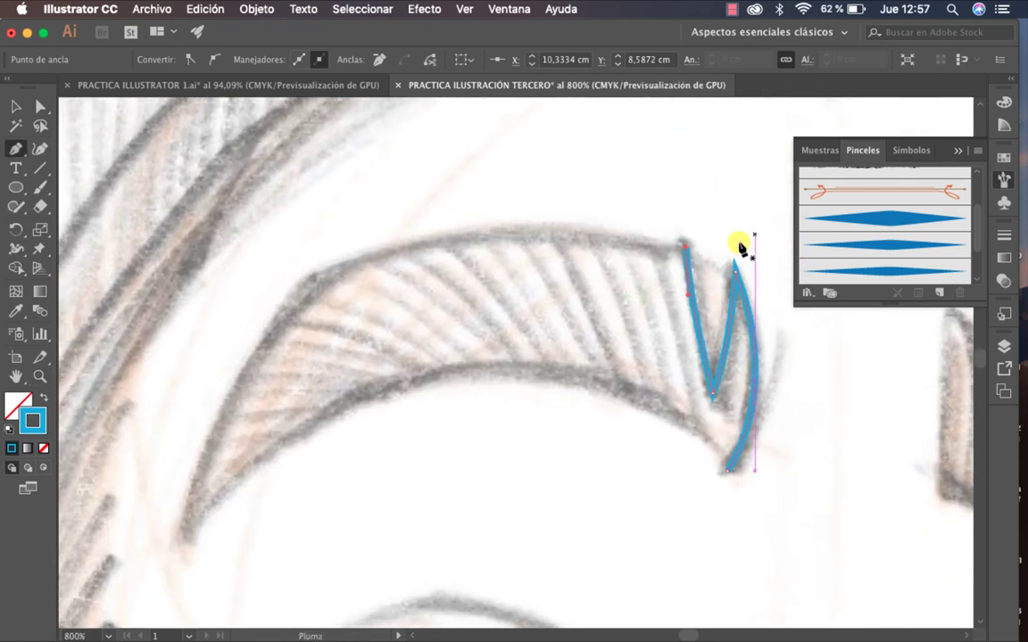
{"action": "left_click", "coordinate": [684, 251]}
{"action": "mouse_move", "coordinate": [322, 276]}
{"action": "left_mouse_down"}
{"action": "mouse_move", "coordinate": [284, 329]}
{"action": "mouse_move", "coordinate": [178, 341]}
{"action": "left_mouse_up"}
{"action": "left_click", "coordinate": [324, 277]}
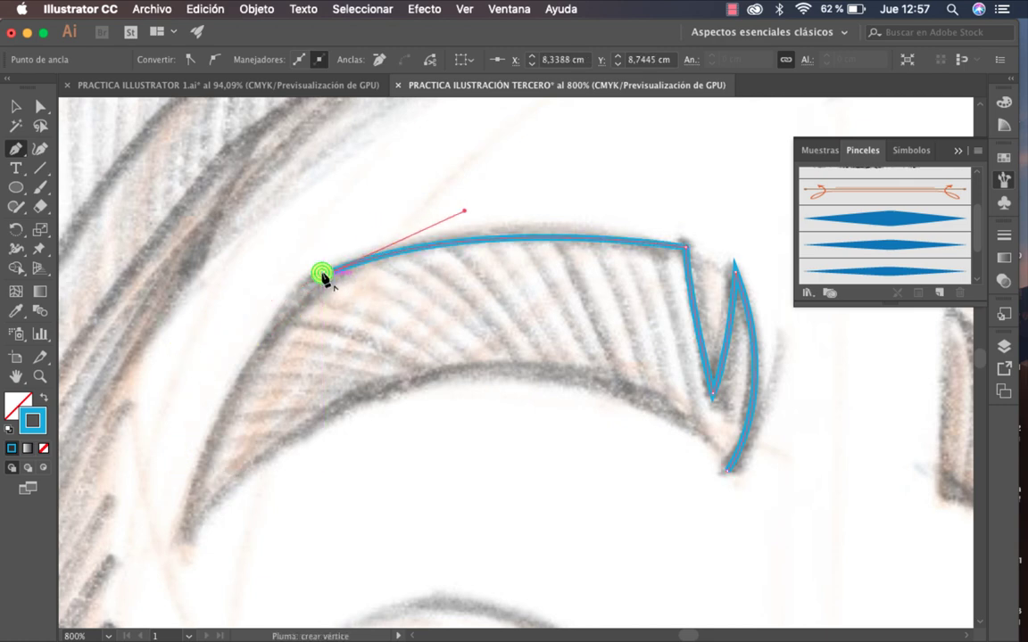
Trace the eyebrow's outer side down to its pointed tip, ending in a corner anchor.
{"action": "mouse_move", "coordinate": [184, 534]}
{"action": "left_mouse_down"}
{"action": "mouse_move", "coordinate": [195, 604]}
{"action": "mouse_move", "coordinate": [168, 620]}
{"action": "mouse_move", "coordinate": [140, 427]}
{"action": "mouse_move", "coordinate": [144, 321]}
{"action": "mouse_move", "coordinate": [165, 317]}
{"action": "left_mouse_up"}
{"action": "mouse_move", "coordinate": [268, 239]}
{"action": "left_mouse_down"}
{"action": "mouse_move", "coordinate": [282, 539]}
{"action": "mouse_move", "coordinate": [269, 517]}
{"action": "left_mouse_up"}
{"action": "key", "text": "super+z"}
{"action": "left_click", "coordinate": [163, 479]}
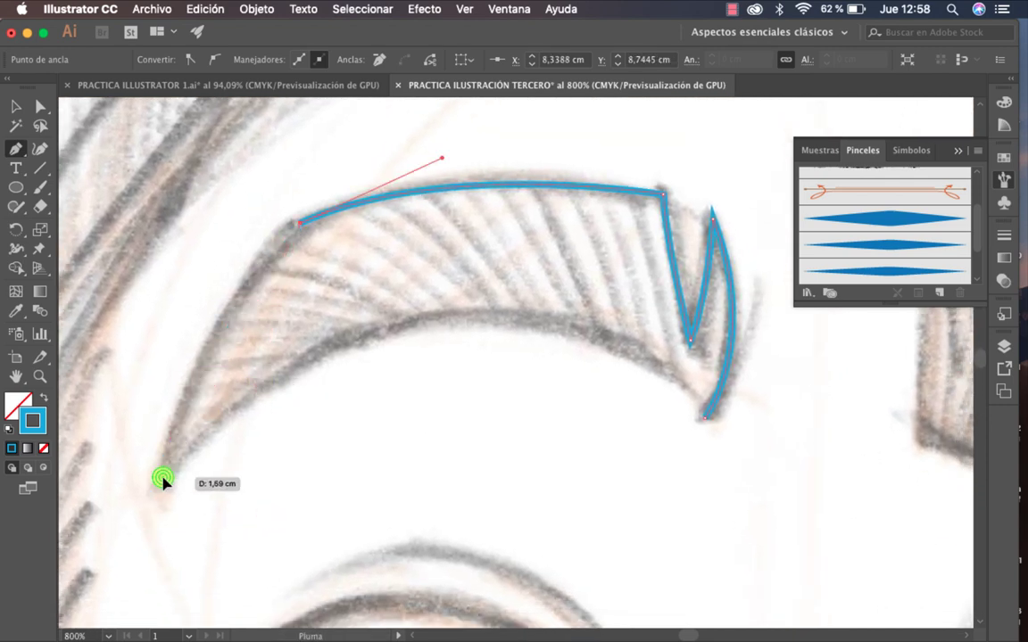
{"action": "mouse_move", "coordinate": [163, 479]}
{"action": "left_mouse_down"}
{"action": "mouse_move", "coordinate": [173, 542]}
{"action": "mouse_move", "coordinate": [146, 595]}
{"action": "left_mouse_up"}
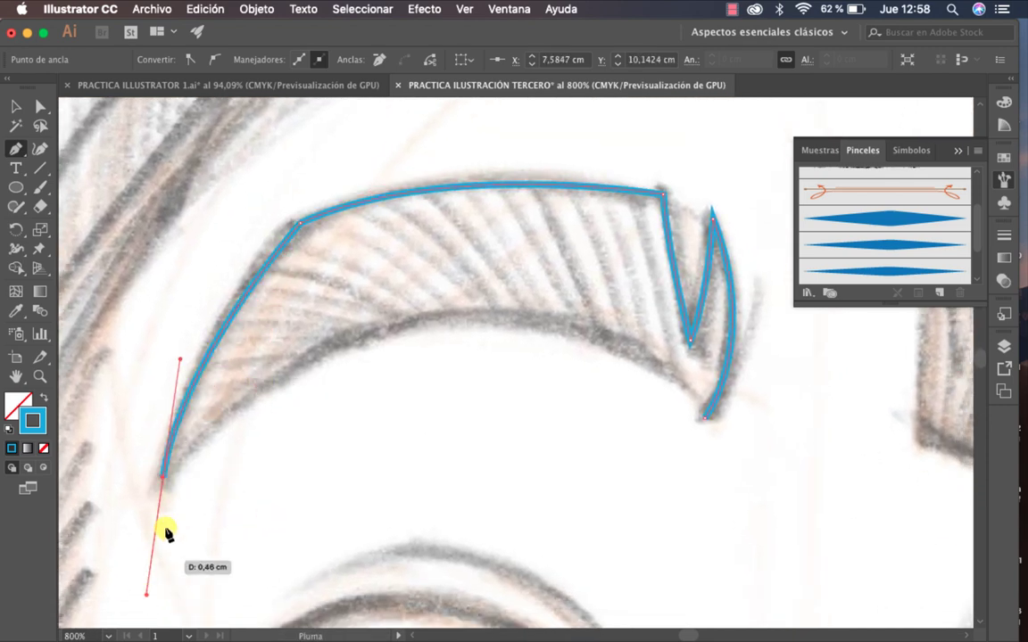
{"action": "left_click", "coordinate": [165, 479]}
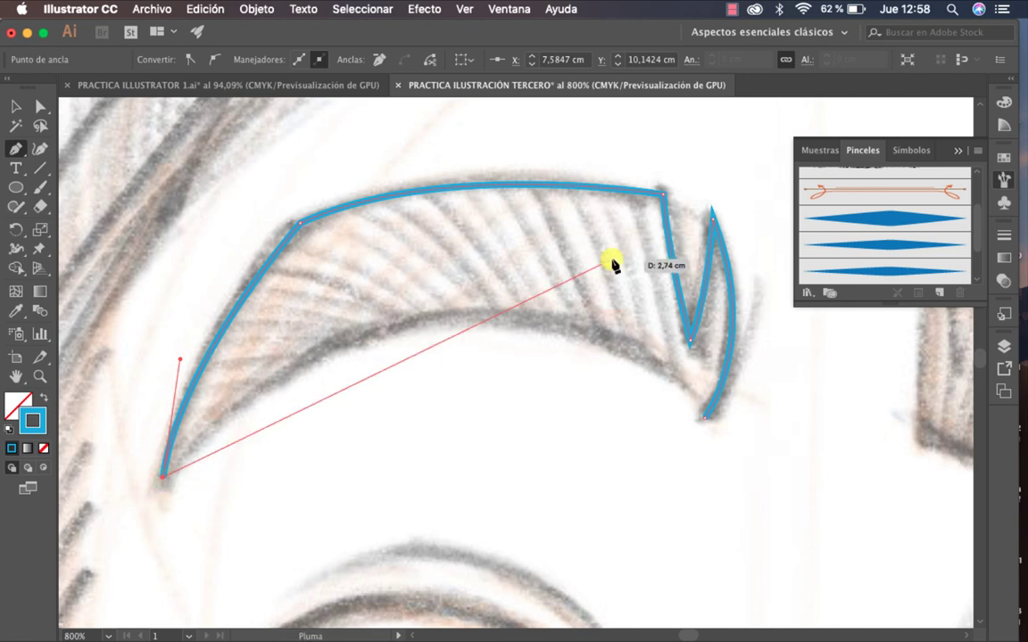
Trace the eyebrow's lower arc back to the starting anchor, closing the path, and deselect it.
{"action": "mouse_move", "coordinate": [478, 314]}
{"action": "left_mouse_down"}
{"action": "mouse_move", "coordinate": [603, 322]}
{"action": "mouse_move", "coordinate": [647, 301]}
{"action": "mouse_move", "coordinate": [665, 313]}
{"action": "left_mouse_up"}
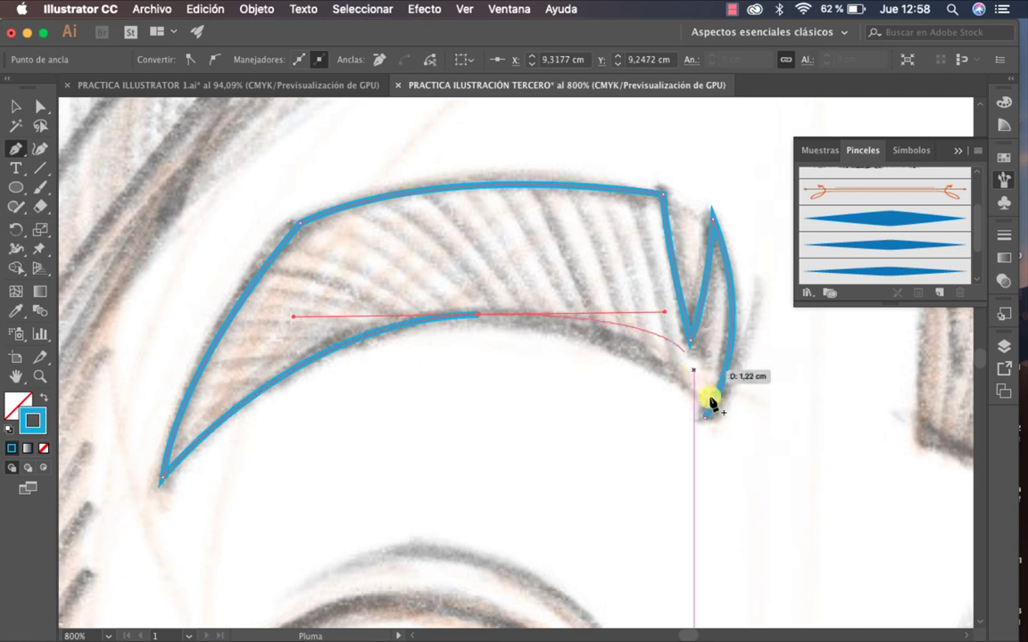
{"action": "left_click_drag", "start_coordinate": [706, 415], "coordinate": [719, 425]}
{"action": "key", "text": "v"}
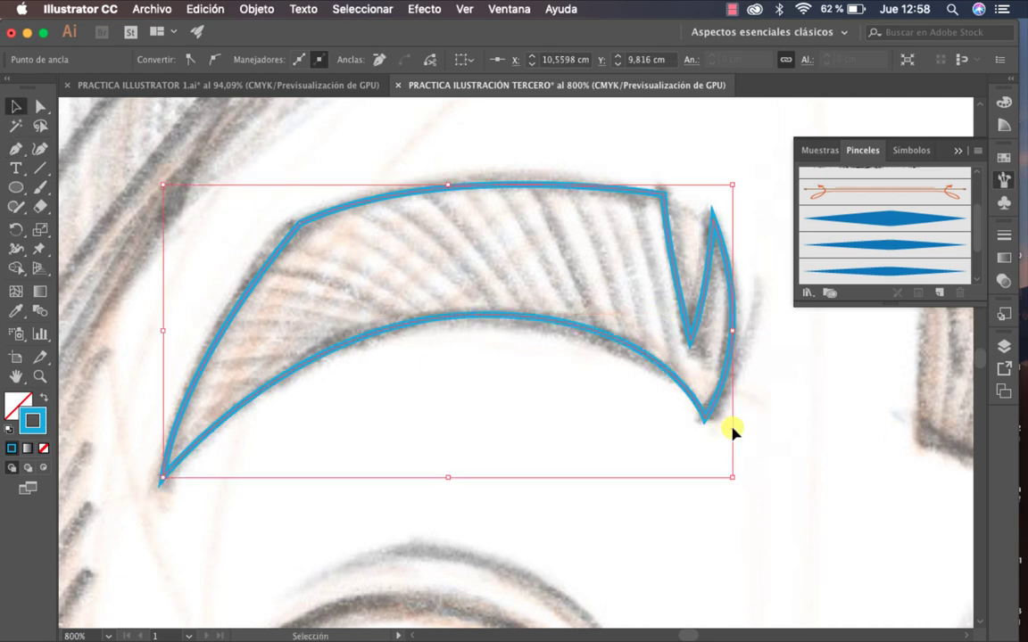
{"action": "left_click", "coordinate": [823, 425]}
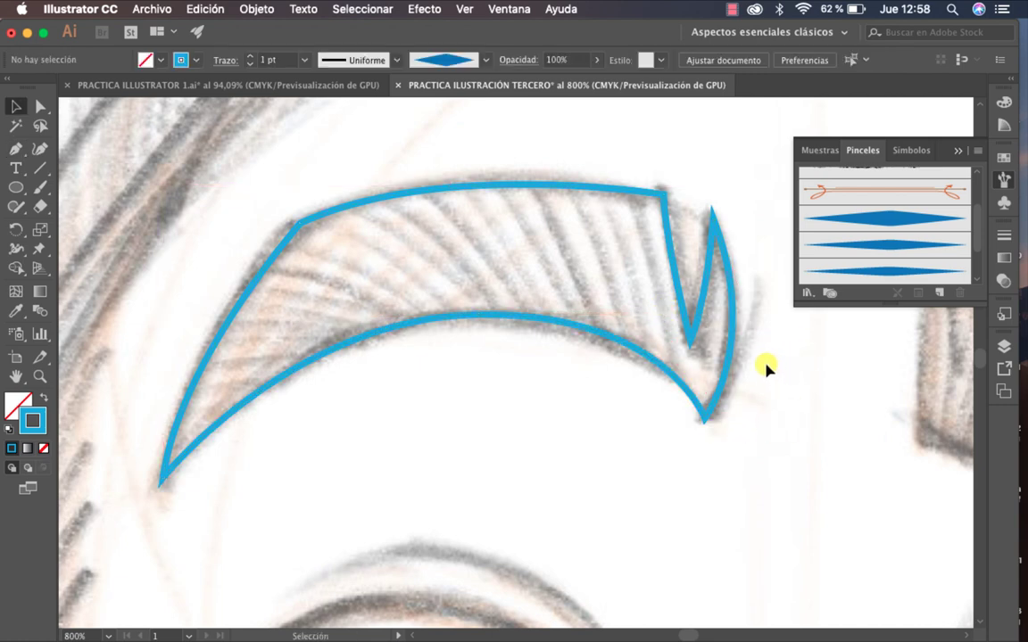
Apply the thickest blue tapered brush to the eyebrow outline and set its stroke weight to 0,5 pt.
{"action": "left_click_drag", "start_coordinate": [780, 445], "coordinate": [581, 286]}
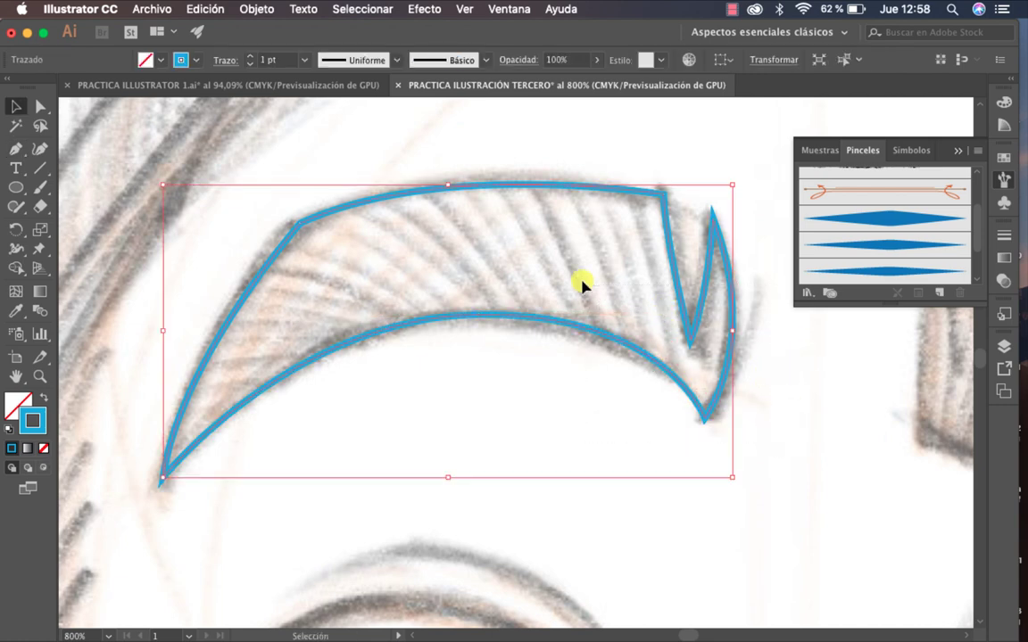
{"action": "left_click", "coordinate": [852, 220]}
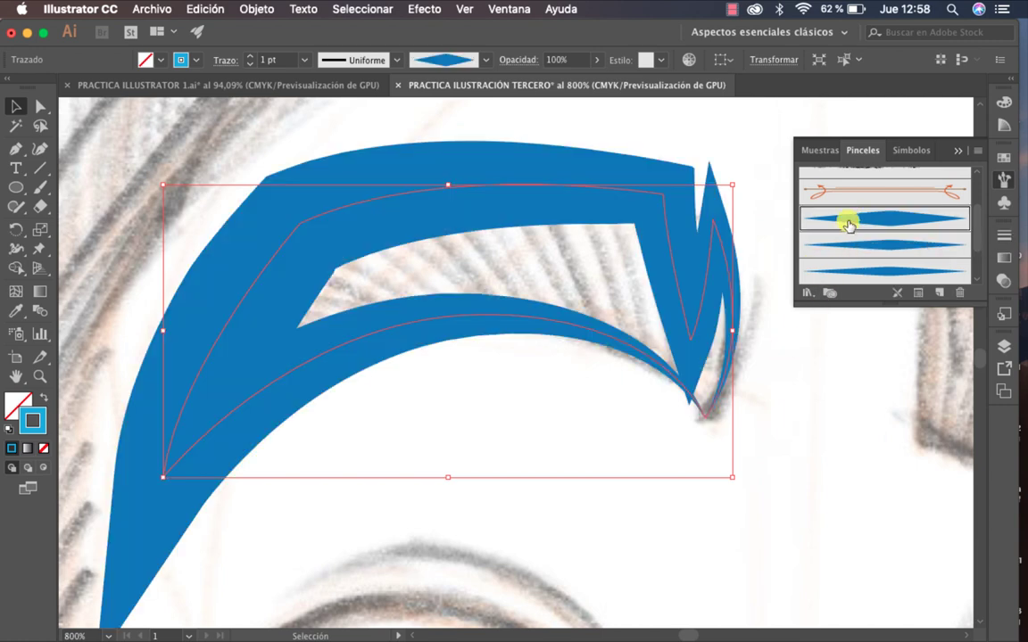
{"action": "left_click", "coordinate": [304, 60]}
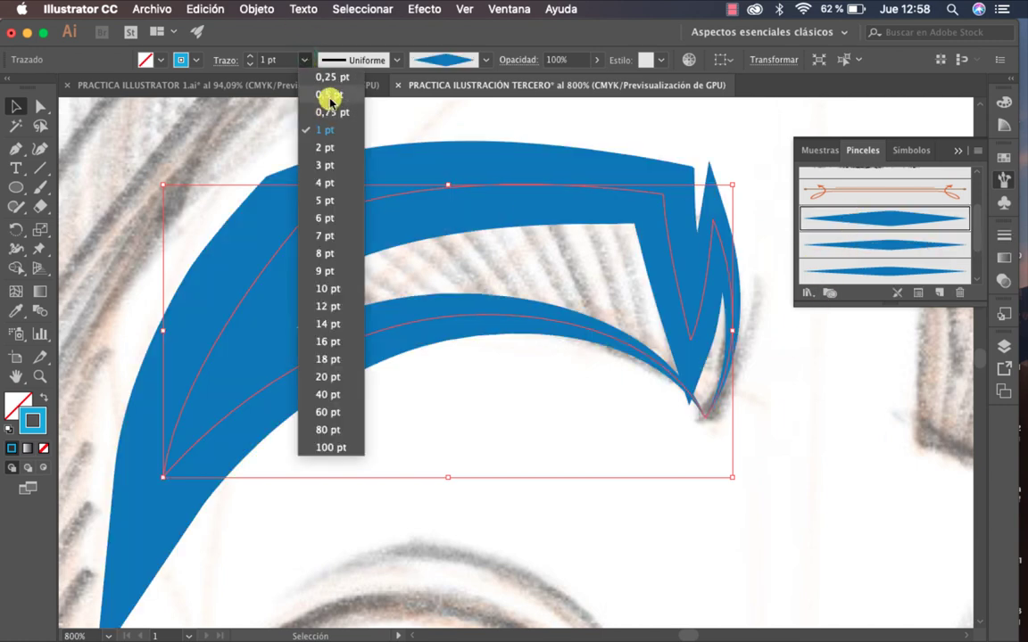
{"action": "left_click", "coordinate": [332, 95]}
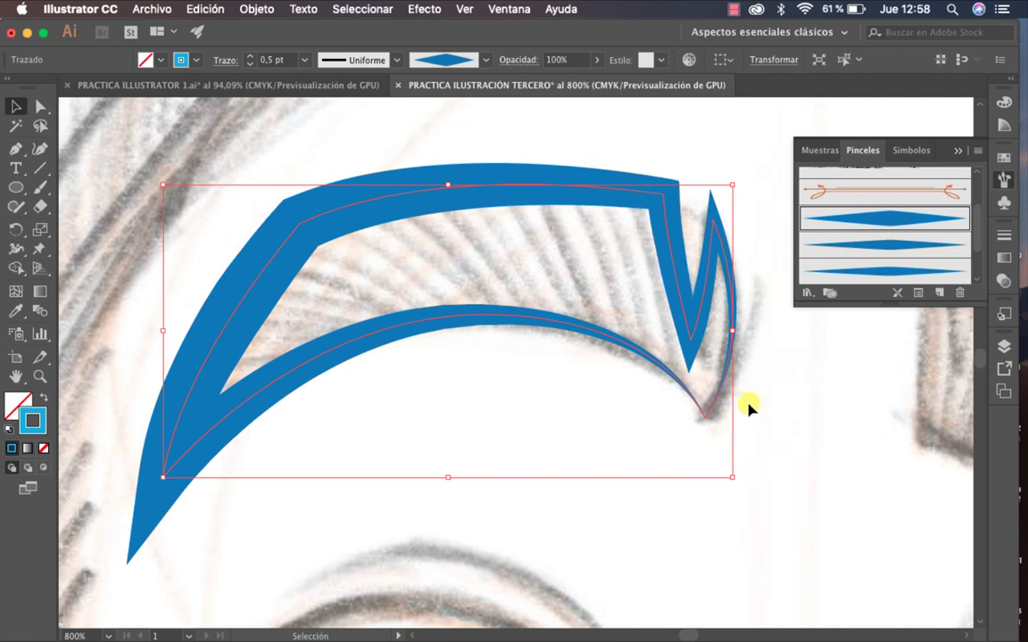
Delete the brushed eyebrow outline.
{"action": "left_click", "coordinate": [782, 438]}
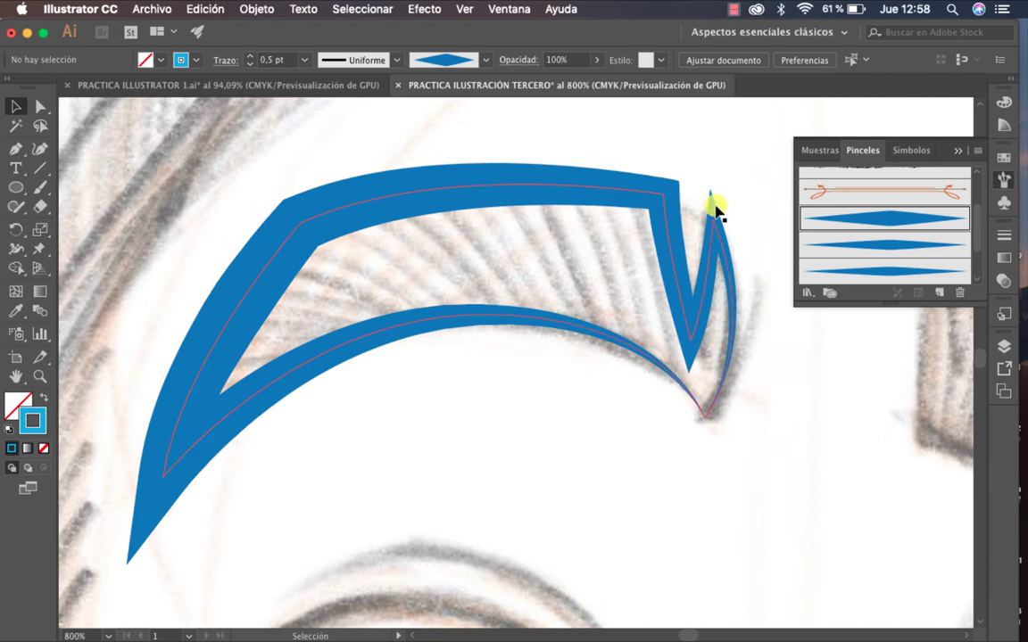
{"action": "left_click", "coordinate": [644, 195]}
{"action": "key", "text": "Delete"}
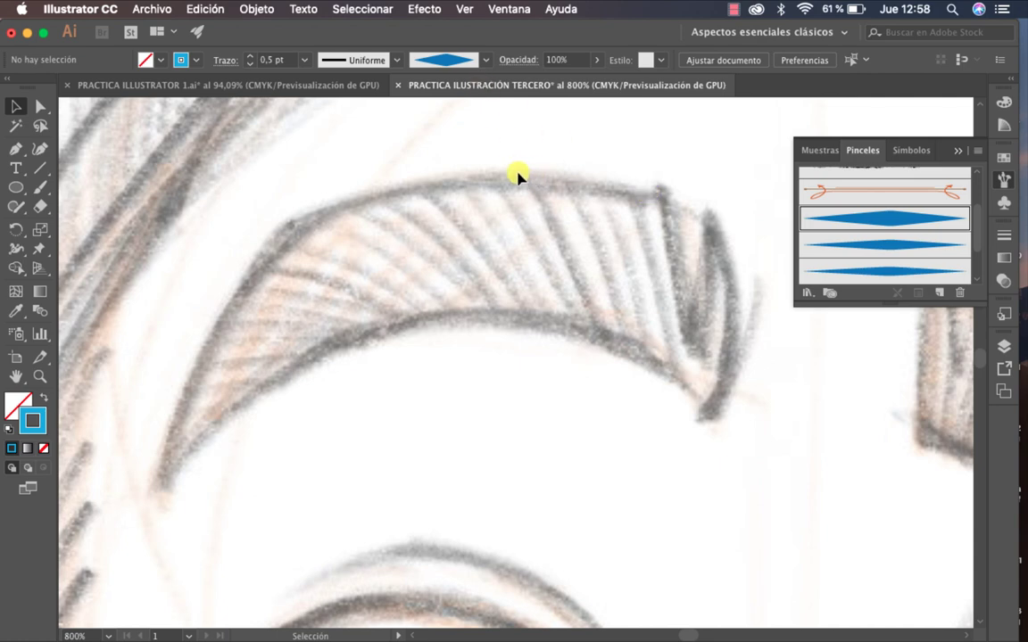
Select the second of the three blue tapered brushes and set the stroke weight to 1 pt.
{"action": "left_click", "coordinate": [883, 247]}
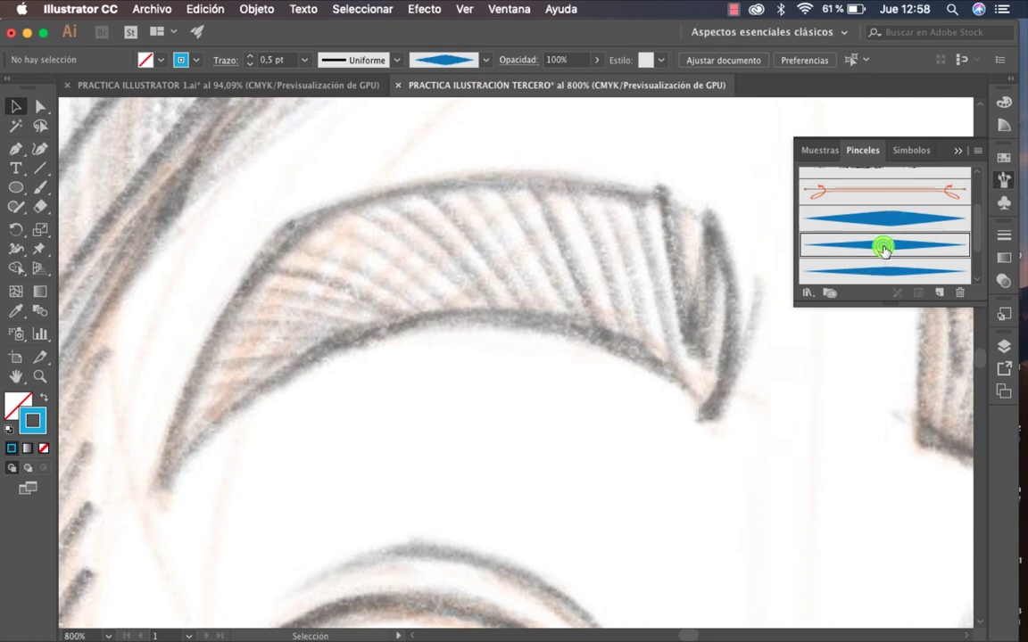
{"action": "key", "text": "z"}
{"action": "scroll", "coordinate": [714, 365], "scroll_direction": "right", "scroll_amount": 5}
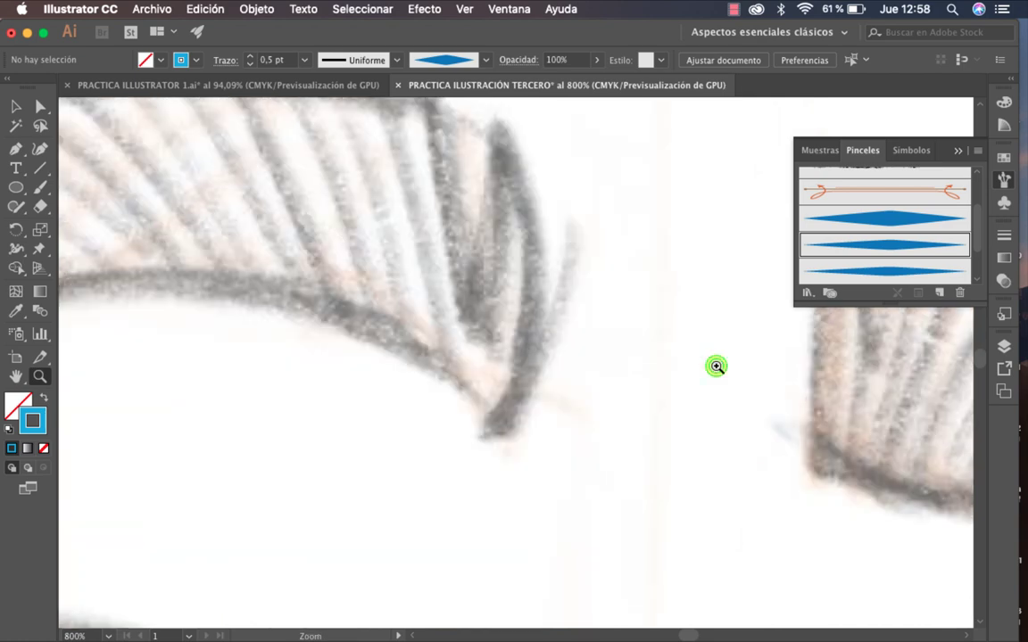
{"action": "left_click", "coordinate": [716, 364]}
{"action": "key", "text": "o"}
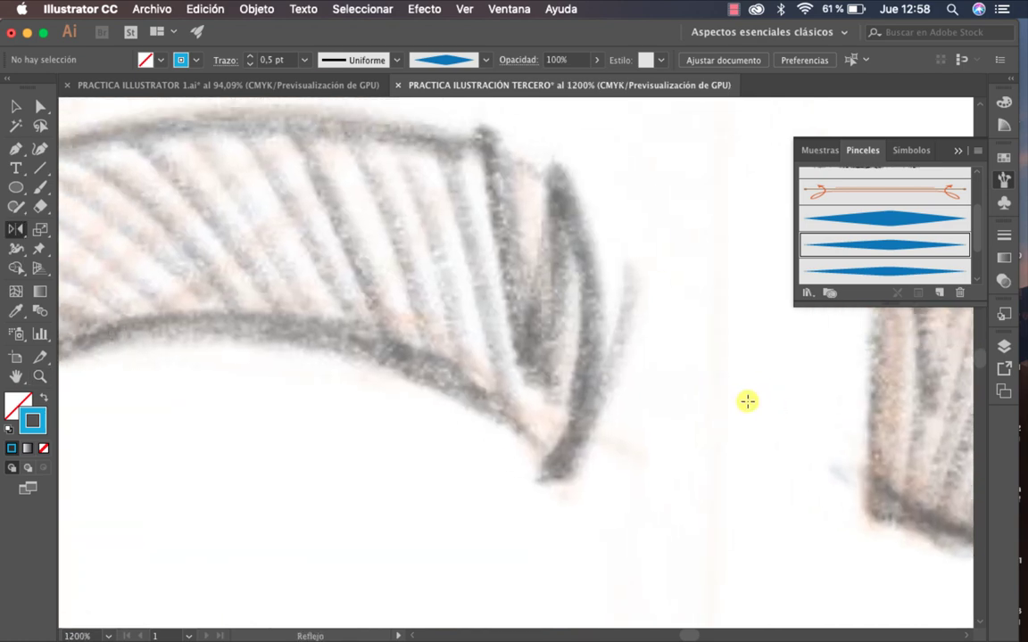
{"action": "left_click", "coordinate": [304, 60]}
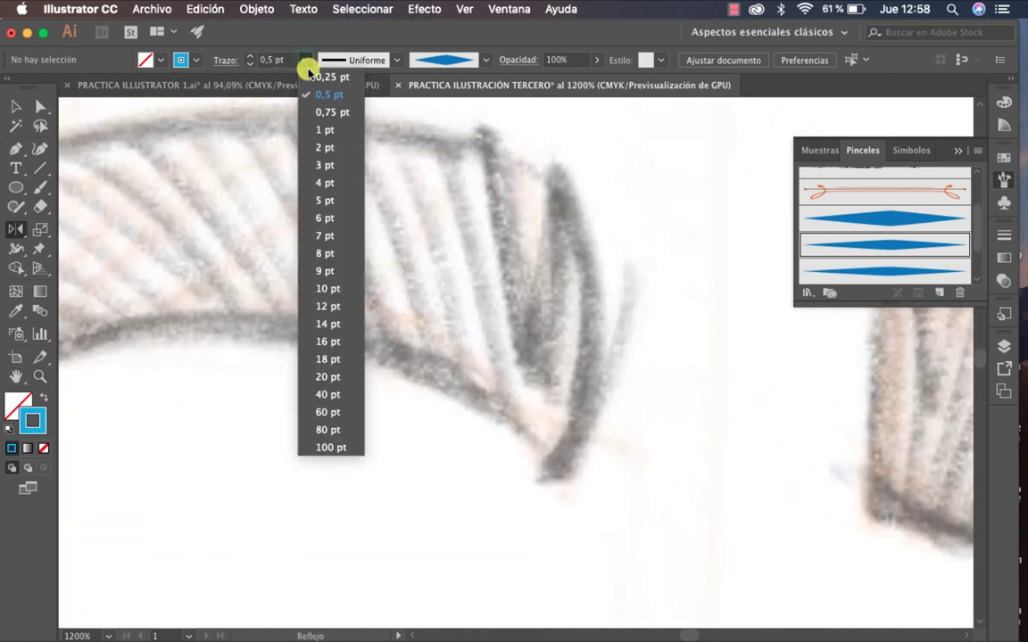
{"action": "left_click", "coordinate": [327, 131]}
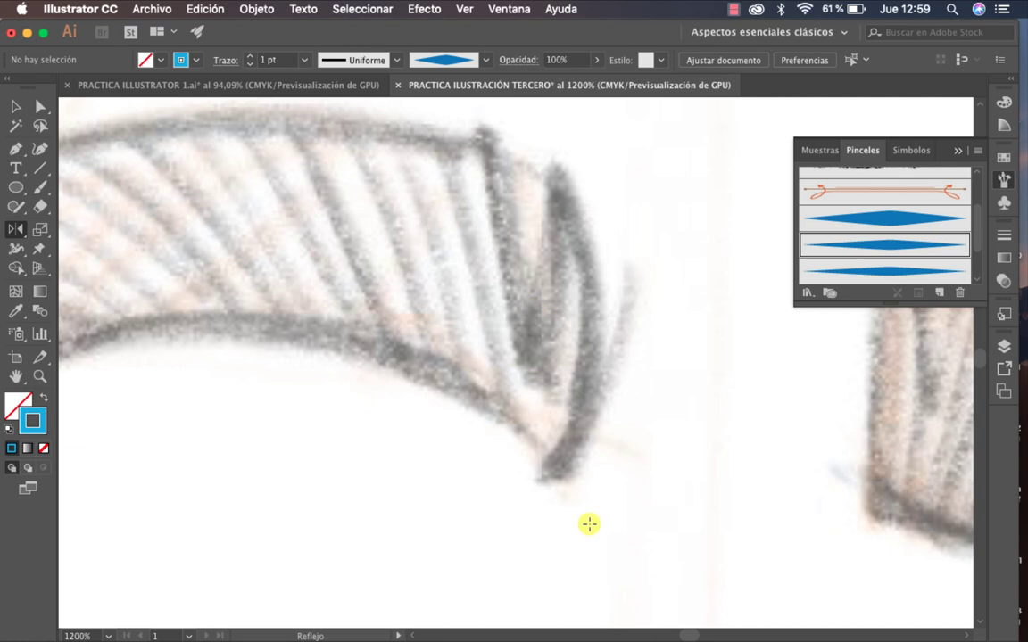
{"action": "key", "text": "p"}
{"action": "left_click", "coordinate": [556, 482]}
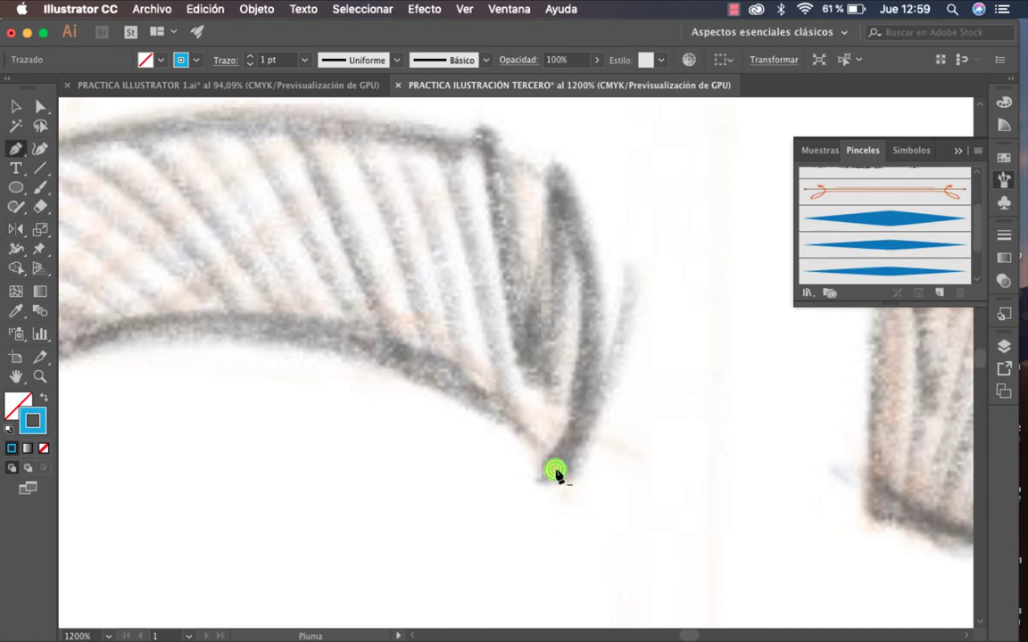
{"action": "left_click_drag", "start_coordinate": [594, 275], "coordinate": [703, 393]}
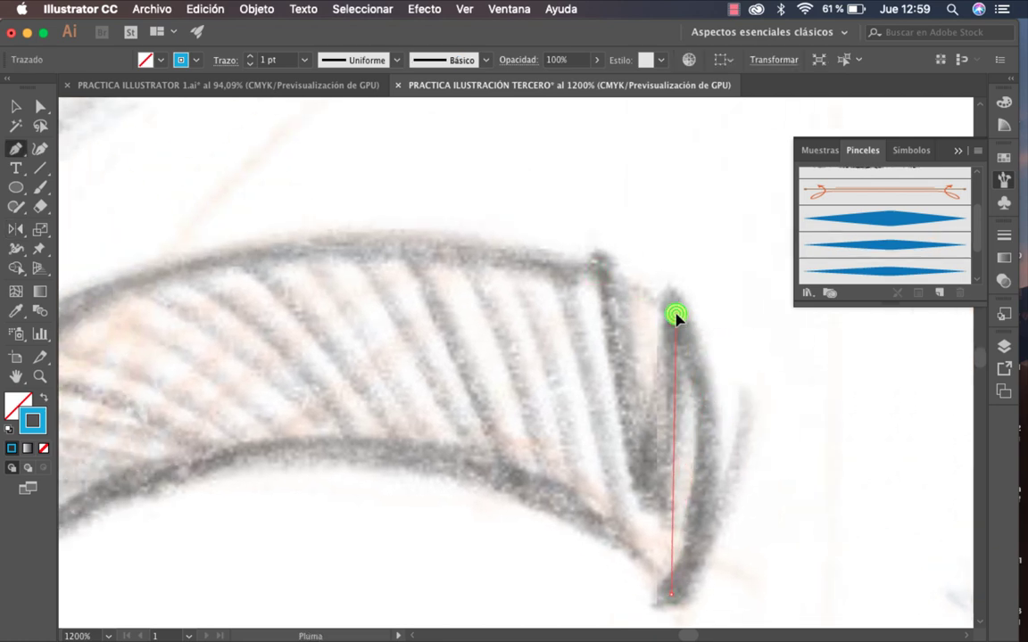
{"action": "mouse_move", "coordinate": [677, 315]}
{"action": "left_mouse_down"}
{"action": "mouse_move", "coordinate": [610, 188]}
{"action": "mouse_move", "coordinate": [601, 138]}
{"action": "mouse_move", "coordinate": [613, 154]}
{"action": "left_mouse_up"}
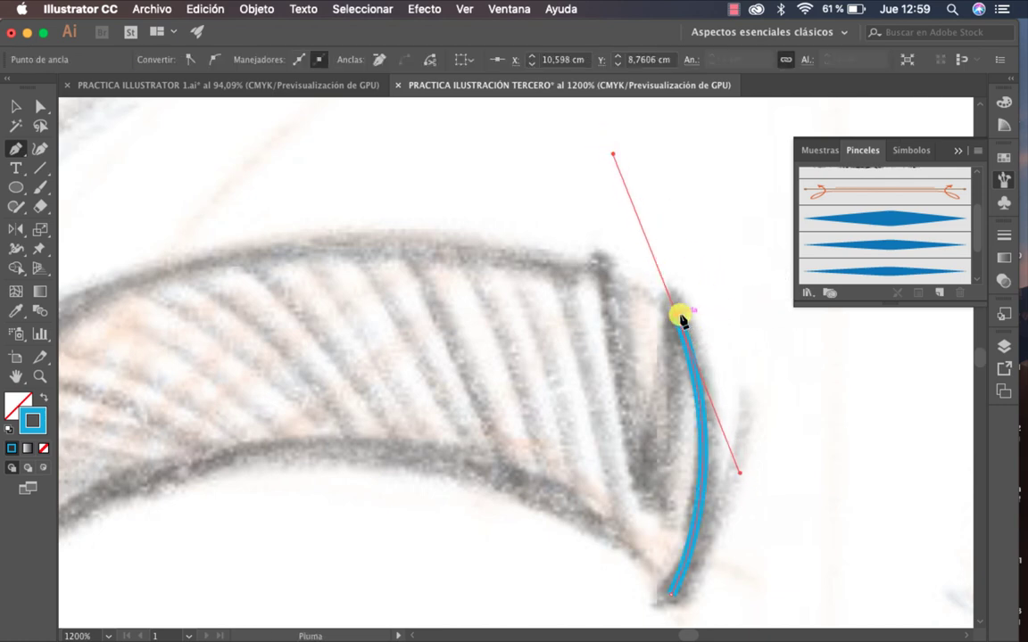
{"action": "key", "text": "super+z"}
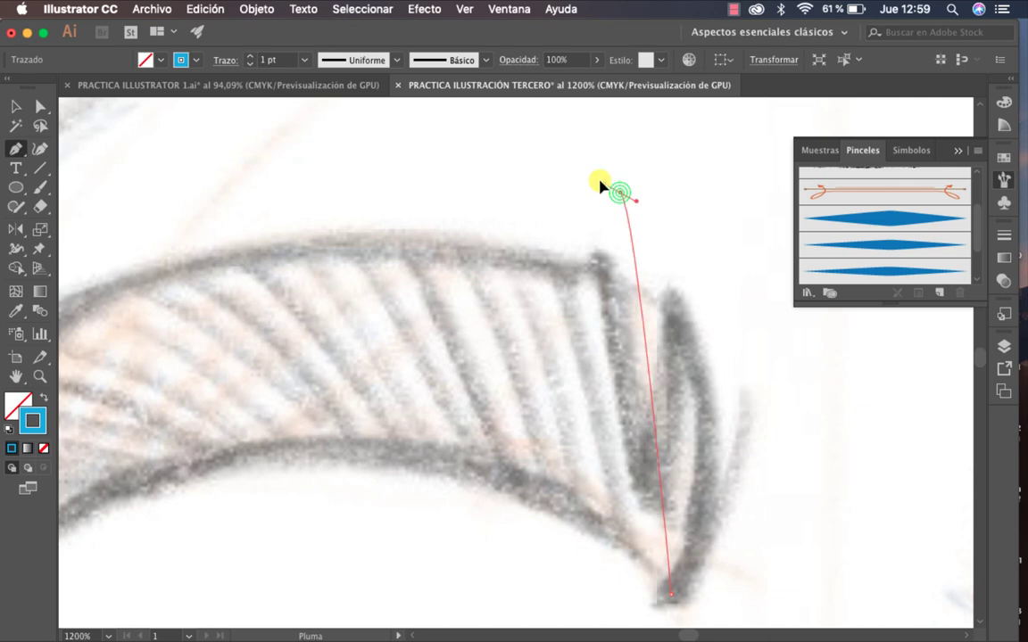
{"action": "left_click_drag", "start_coordinate": [602, 184], "coordinate": [542, 138]}
{"action": "scroll", "coordinate": [500, 103], "scroll_direction": "up", "scroll_amount": 5}
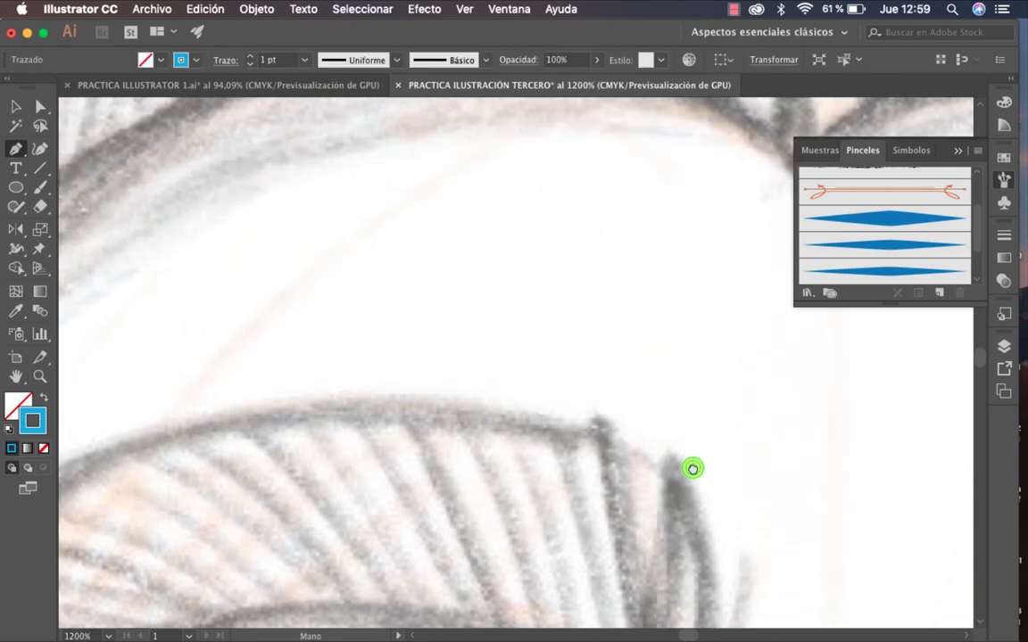
{"action": "left_click_drag", "start_coordinate": [691, 470], "coordinate": [612, 146]}
{"action": "key", "text": "super+shift+a"}
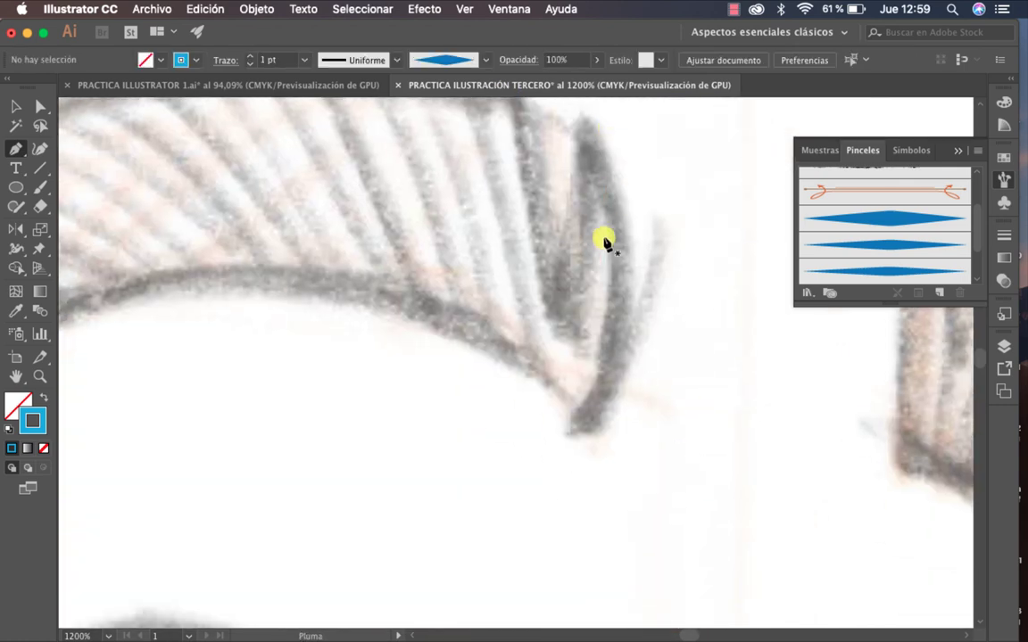
Draw a curved Pen path along the outer edge of the eyebrow's inner end, overshooting the sketch at both ends, and finish it.
{"action": "left_click_drag", "start_coordinate": [603, 241], "coordinate": [617, 301]}
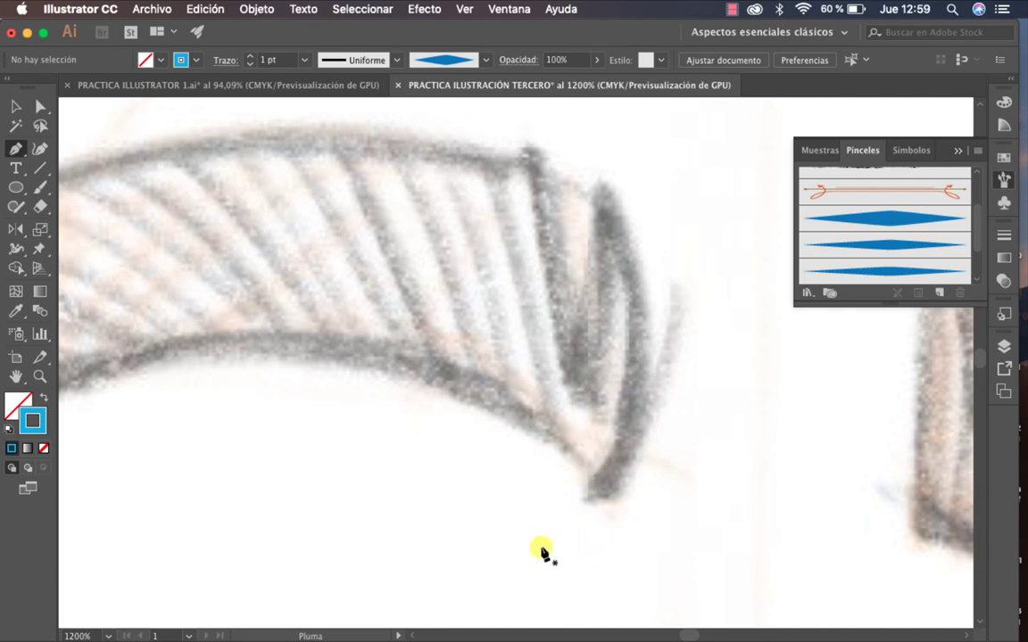
{"action": "left_click", "coordinate": [512, 576]}
{"action": "left_click_drag", "start_coordinate": [666, 475], "coordinate": [658, 420]}
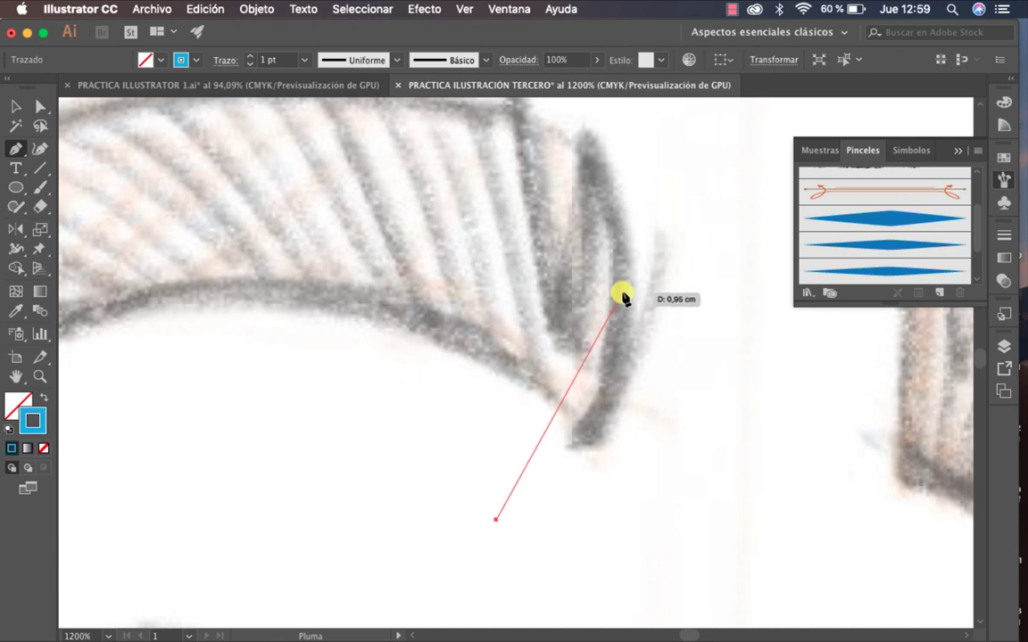
{"action": "mouse_move", "coordinate": [622, 294]}
{"action": "left_mouse_down"}
{"action": "mouse_move", "coordinate": [619, 206]}
{"action": "mouse_move", "coordinate": [636, 98]}
{"action": "mouse_move", "coordinate": [652, 229]}
{"action": "left_mouse_up"}
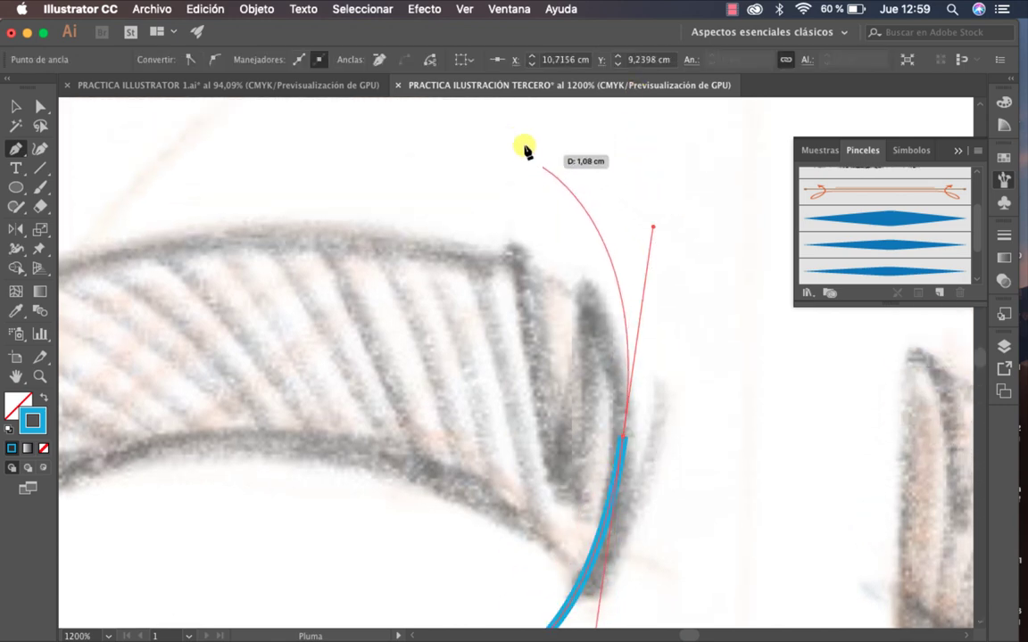
{"action": "left_click", "coordinate": [393, 131]}
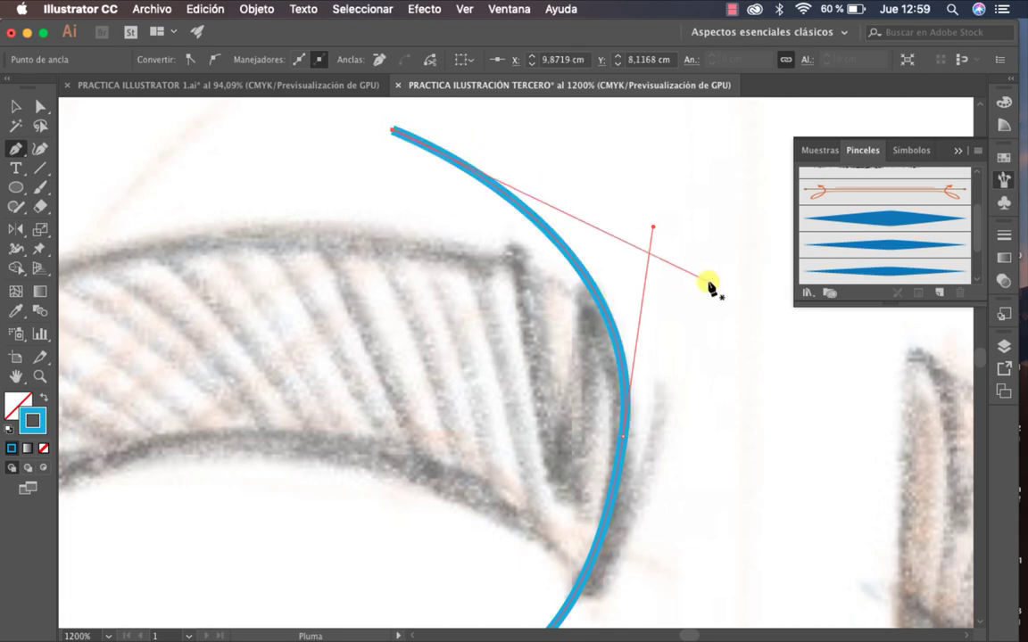
{"action": "key", "text": "Escape"}
Draw a slightly curved, nearly vertical Pen path along the eyebrow tip's inner line, extending past the sketch above, and finish it.
{"action": "left_click", "coordinate": [586, 177]}
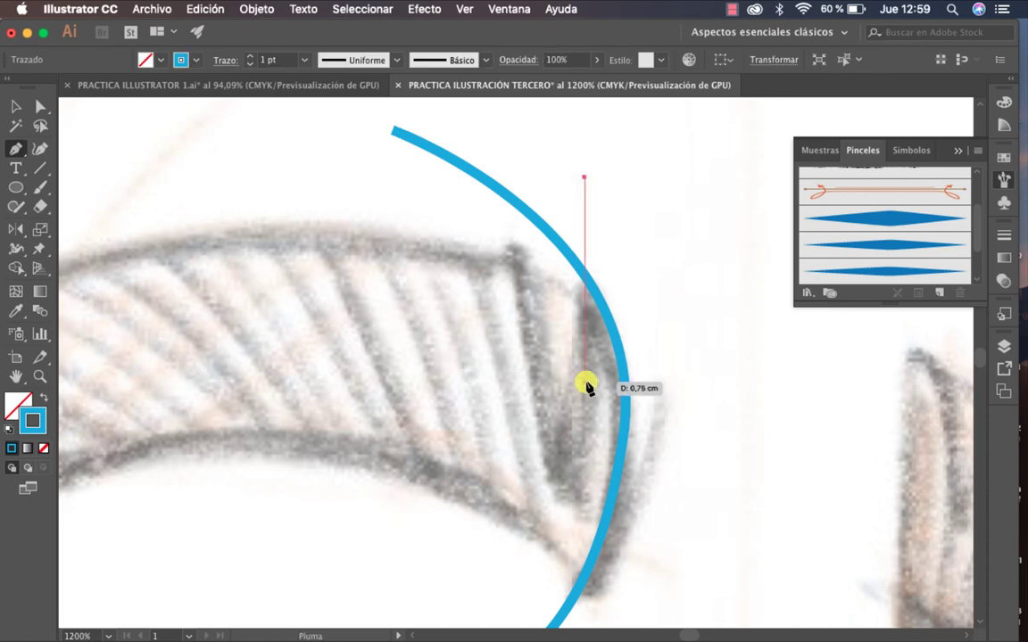
{"action": "left_click", "coordinate": [573, 536]}
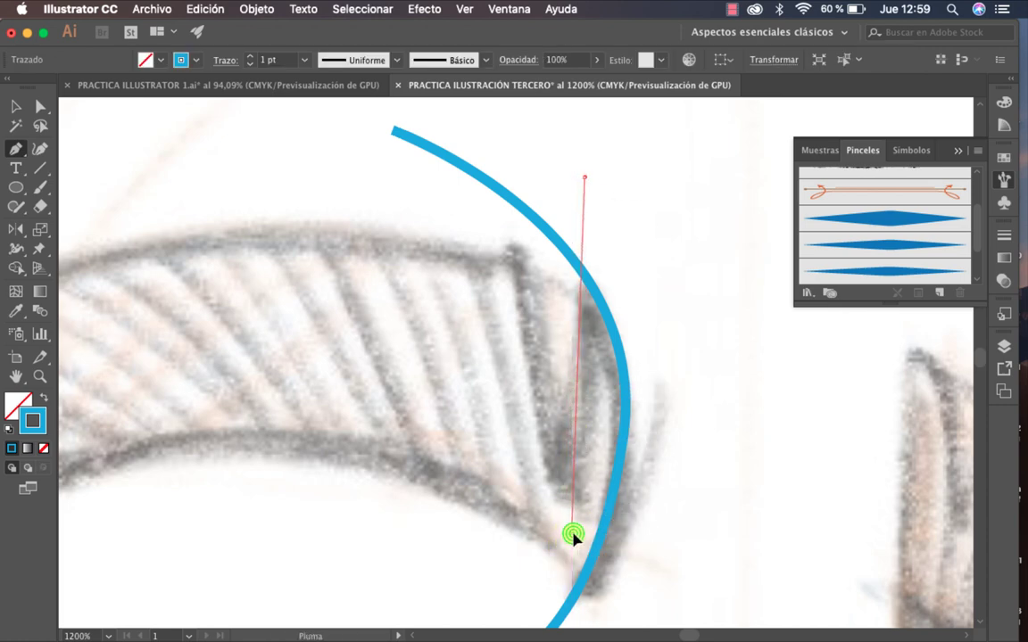
{"action": "mouse_move", "coordinate": [573, 535]}
{"action": "left_mouse_down"}
{"action": "mouse_move", "coordinate": [531, 580]}
{"action": "mouse_move", "coordinate": [525, 624]}
{"action": "mouse_move", "coordinate": [539, 487]}
{"action": "left_mouse_up"}
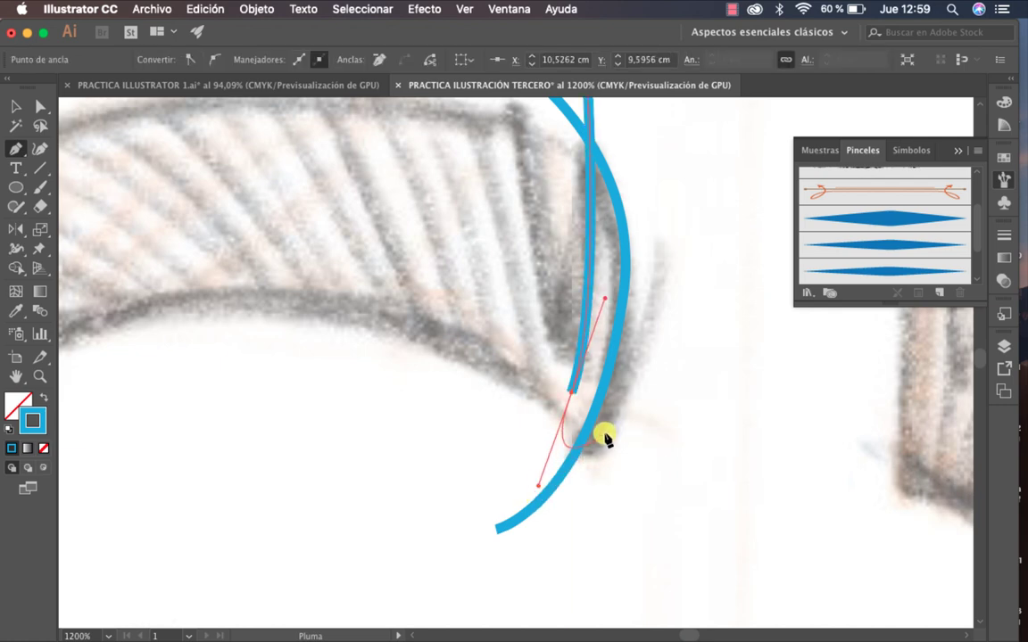
{"action": "key", "text": "Escape"}
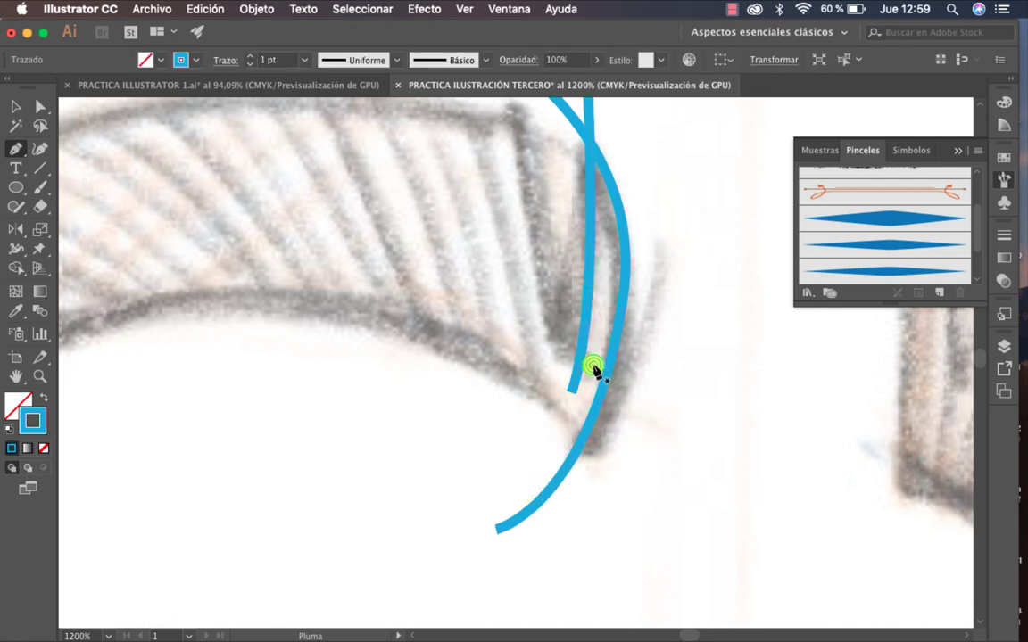
Draw an open angled path with a short segment across the tip's base and a long segment up the dark hatch line.
{"action": "left_click_drag", "start_coordinate": [589, 364], "coordinate": [555, 355]}
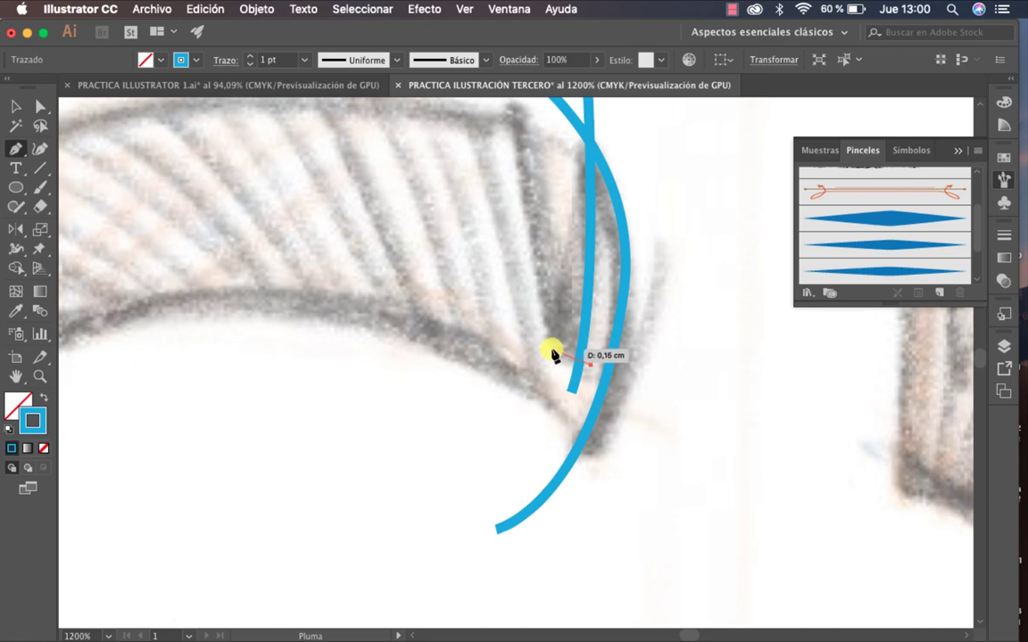
{"action": "left_click_drag", "start_coordinate": [553, 355], "coordinate": [586, 368]}
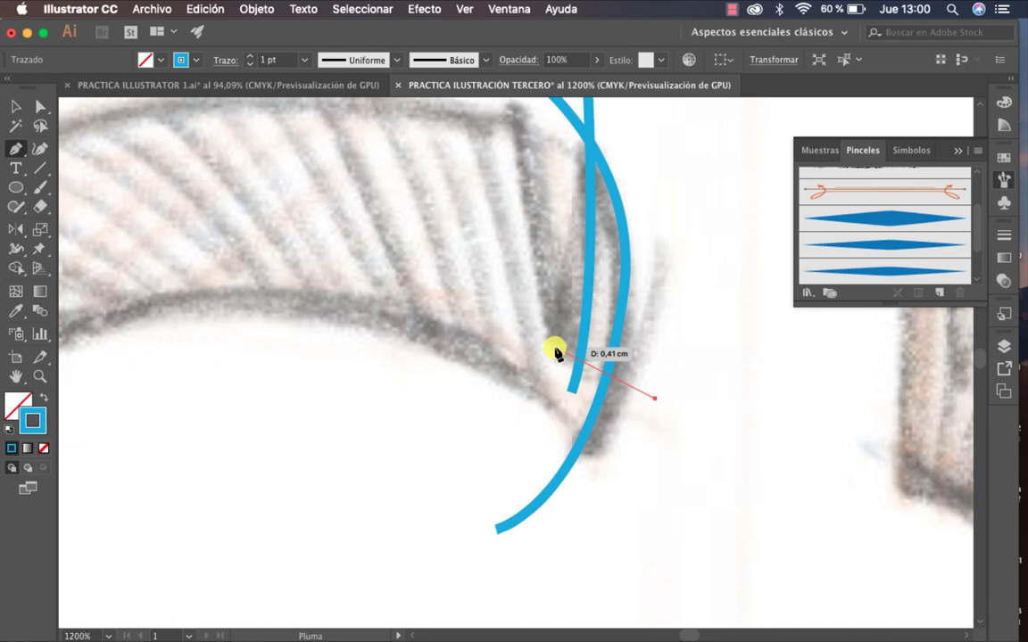
{"action": "left_click_drag", "start_coordinate": [555, 353], "coordinate": [555, 351]}
{"action": "left_click_drag", "start_coordinate": [515, 315], "coordinate": [634, 551]}
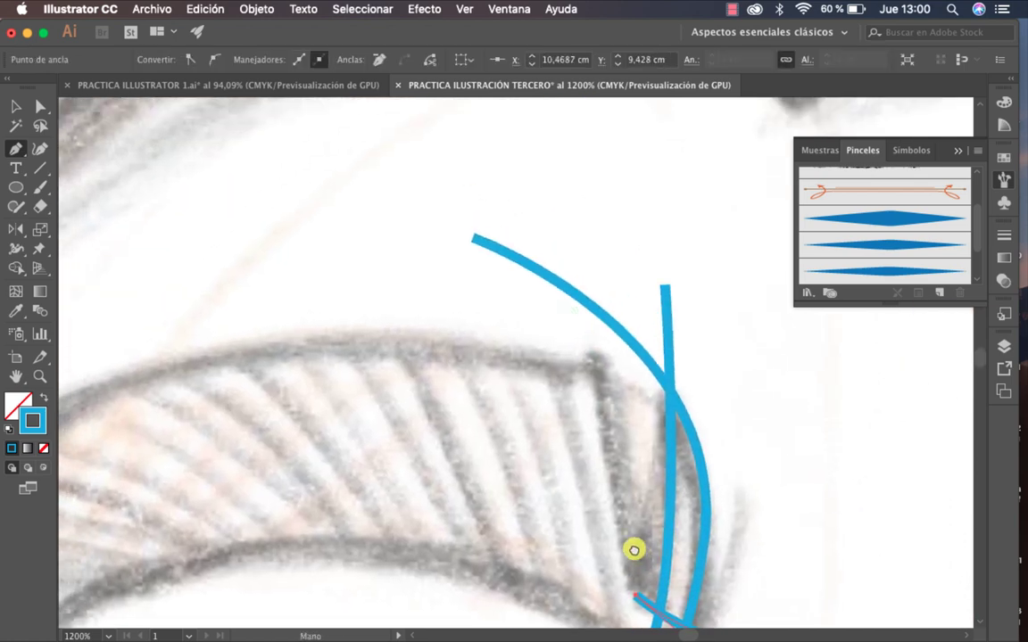
{"action": "left_click_drag", "start_coordinate": [603, 277], "coordinate": [596, 240]}
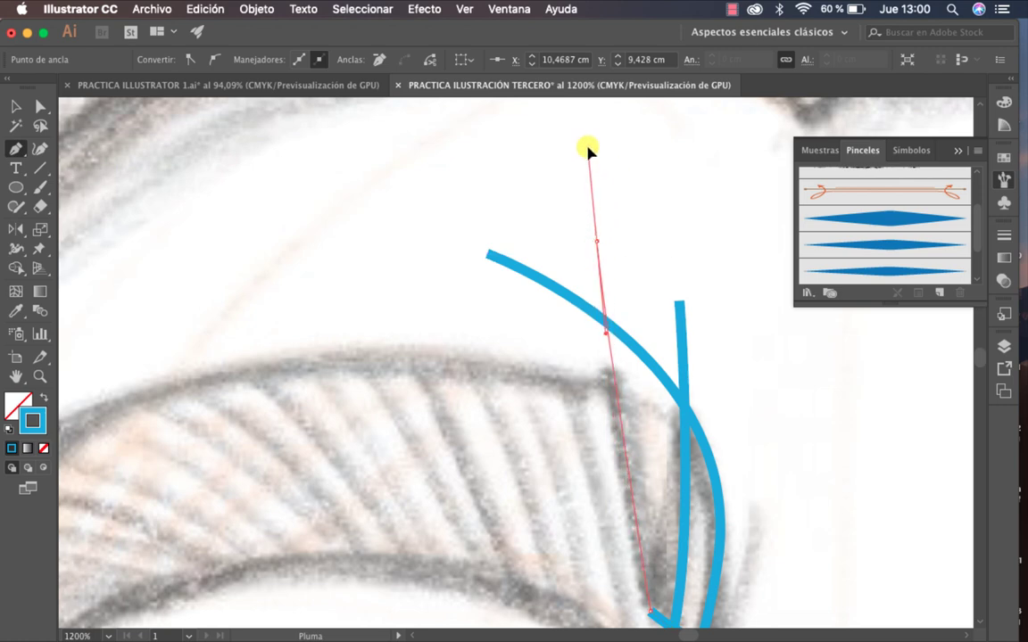
{"action": "left_click_drag", "start_coordinate": [587, 149], "coordinate": [597, 177]}
{"action": "key", "text": "space"}
{"action": "left_click_drag", "start_coordinate": [685, 374], "coordinate": [580, 292]}
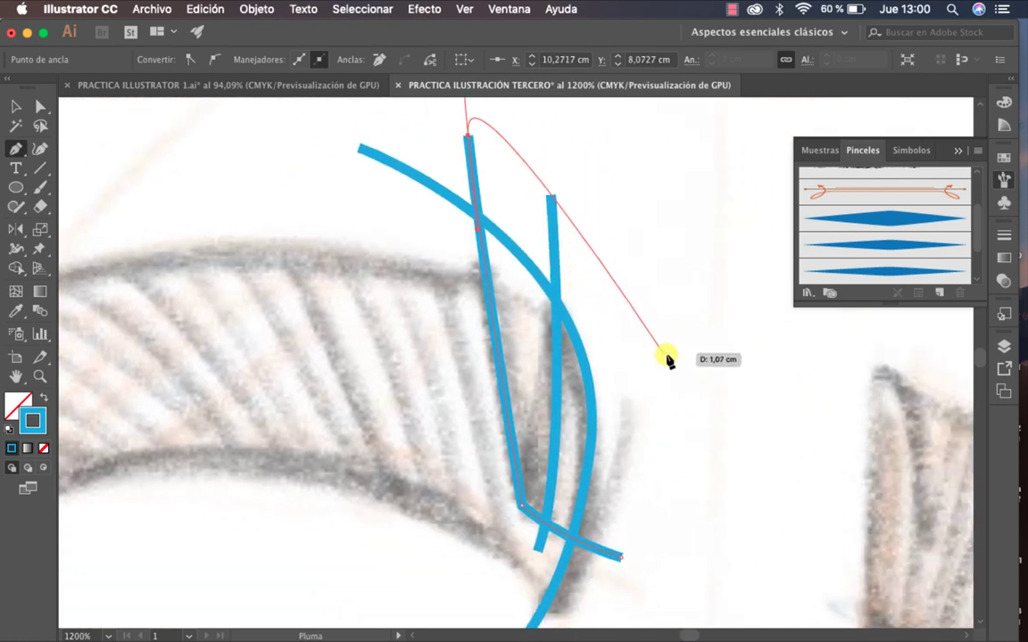
{"action": "left_click", "coordinate": [691, 375], "text": "super"}
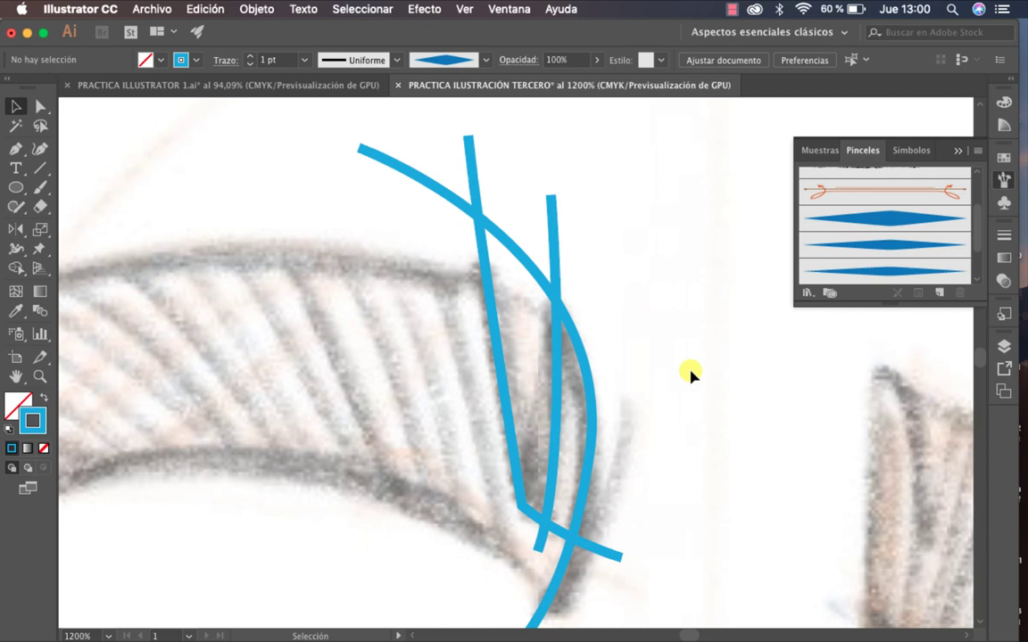
Bend the long segment of the angled path by adjusting its upper anchor's direction handle, and deselect the path.
{"action": "left_click", "coordinate": [494, 343]}
{"action": "left_click", "coordinate": [648, 357]}
{"action": "key", "text": "a"}
{"action": "left_click", "coordinate": [468, 139]}
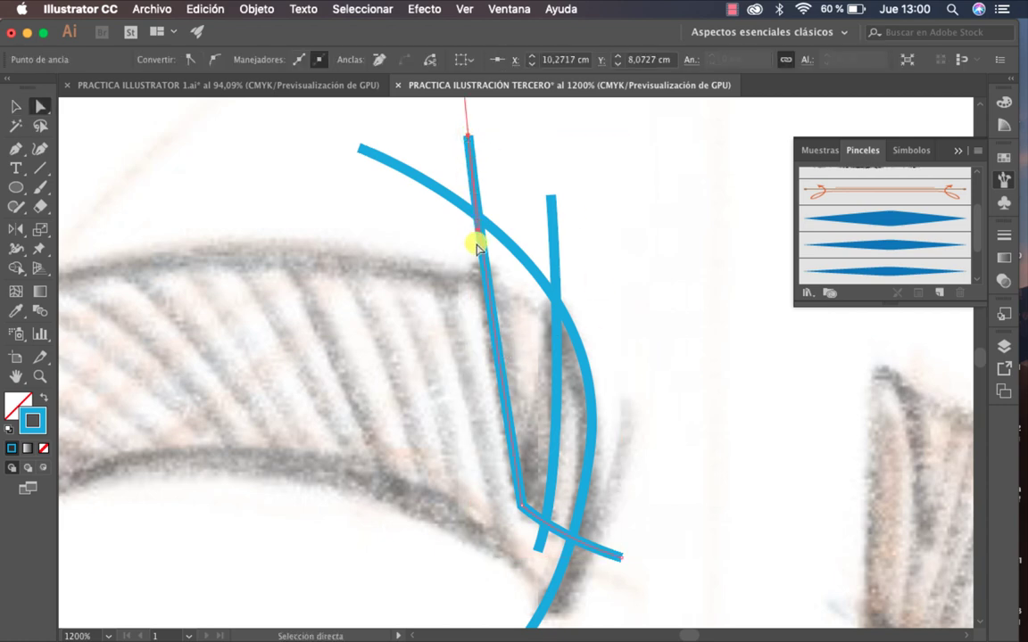
{"action": "left_click_drag", "start_coordinate": [477, 232], "coordinate": [464, 243]}
{"action": "key", "text": "v"}
{"action": "left_click", "coordinate": [670, 332]}
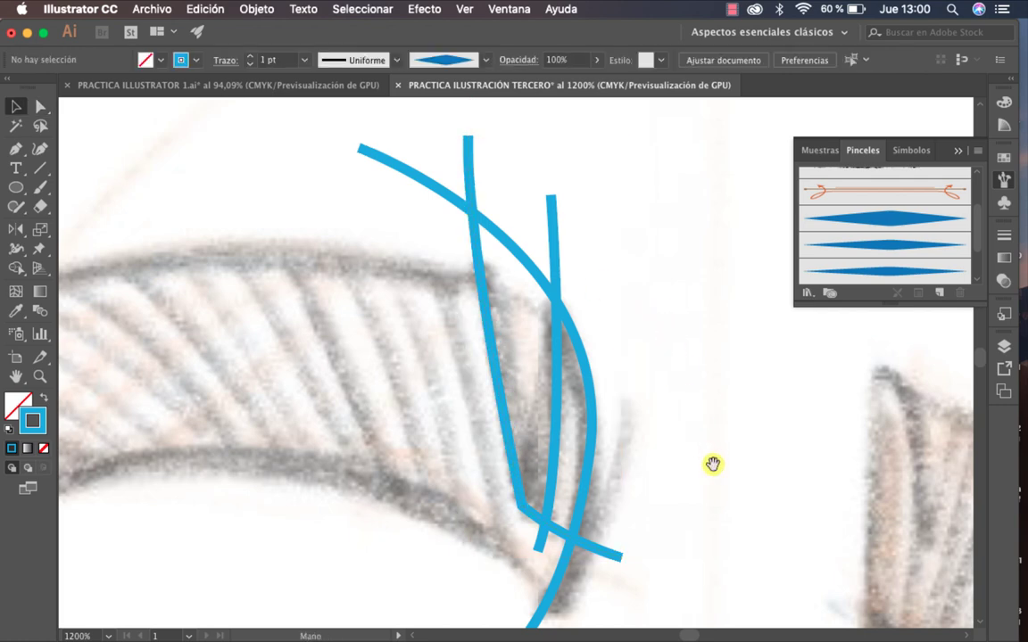
Apply the thinnest blue tapered brush to all three paths and set their stroke weight to 0,25 pt.
{"action": "left_click_drag", "start_coordinate": [713, 464], "coordinate": [332, 227]}
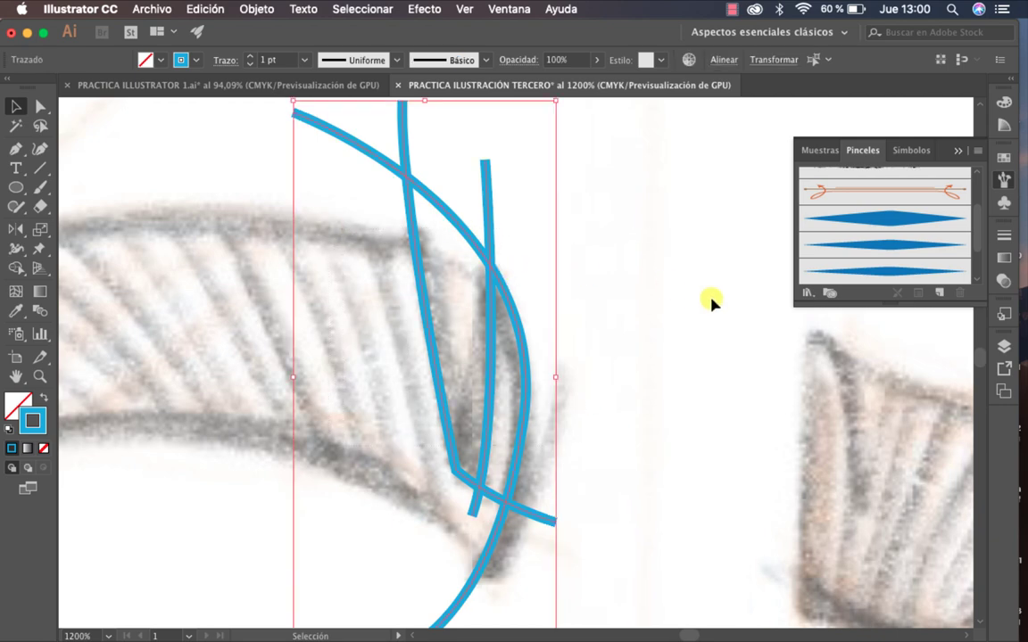
{"action": "left_click", "coordinate": [879, 272]}
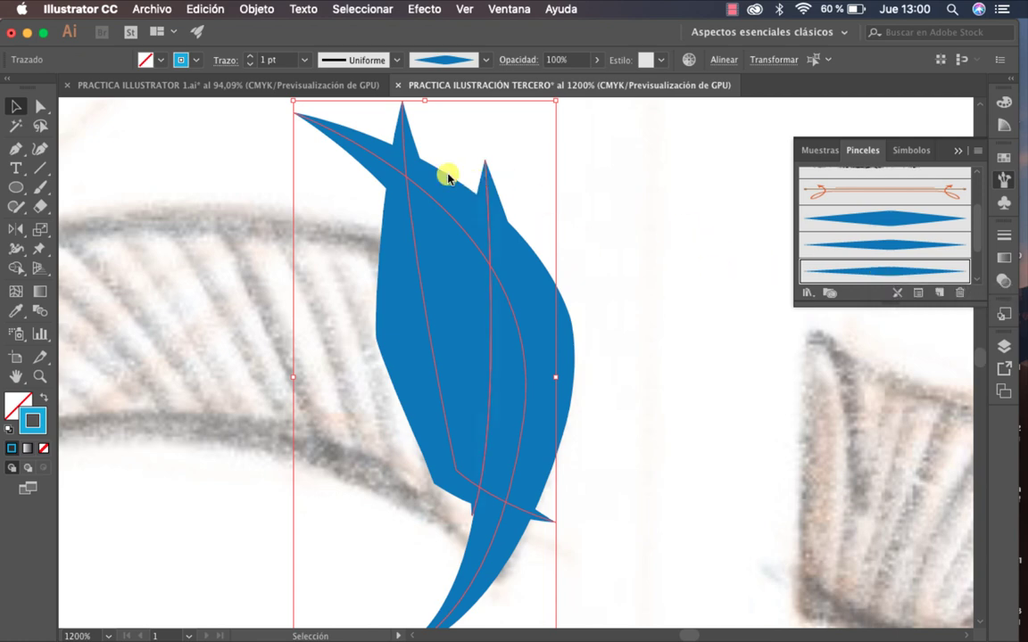
{"action": "left_click", "coordinate": [305, 59]}
{"action": "left_click", "coordinate": [321, 78]}
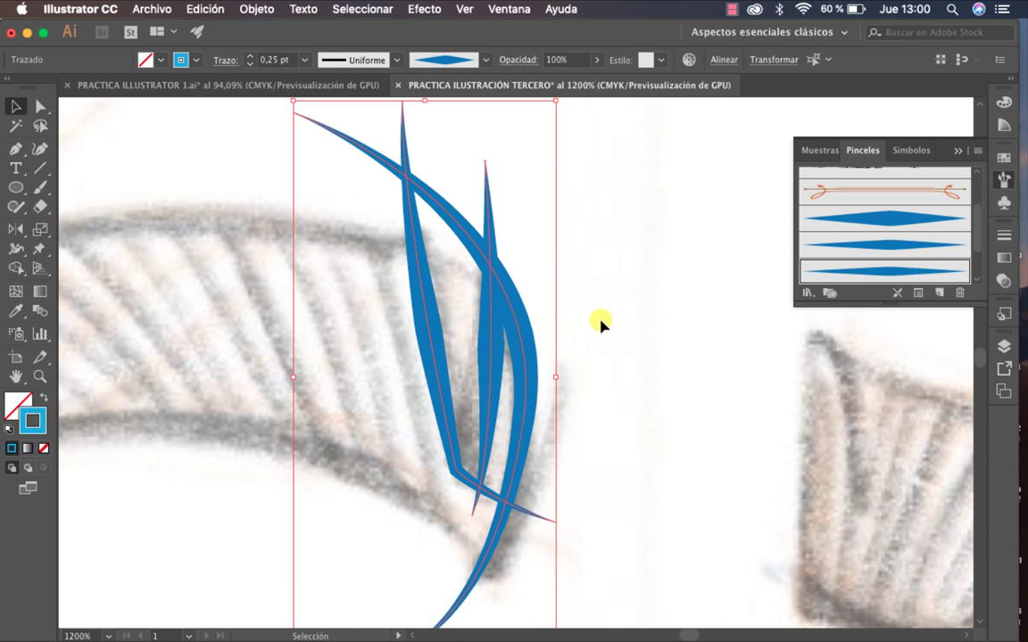
{"action": "left_click", "coordinate": [626, 344]}
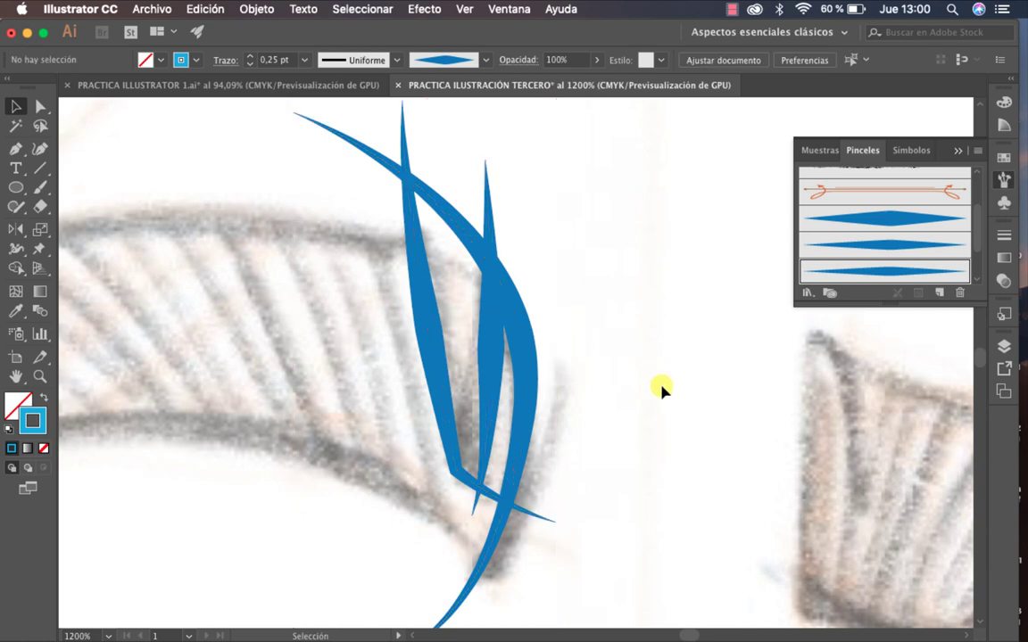
Set the stroke weight of the middle, nearly vertical path to 0,15 pt and deselect it.
{"action": "left_click", "coordinate": [491, 367]}
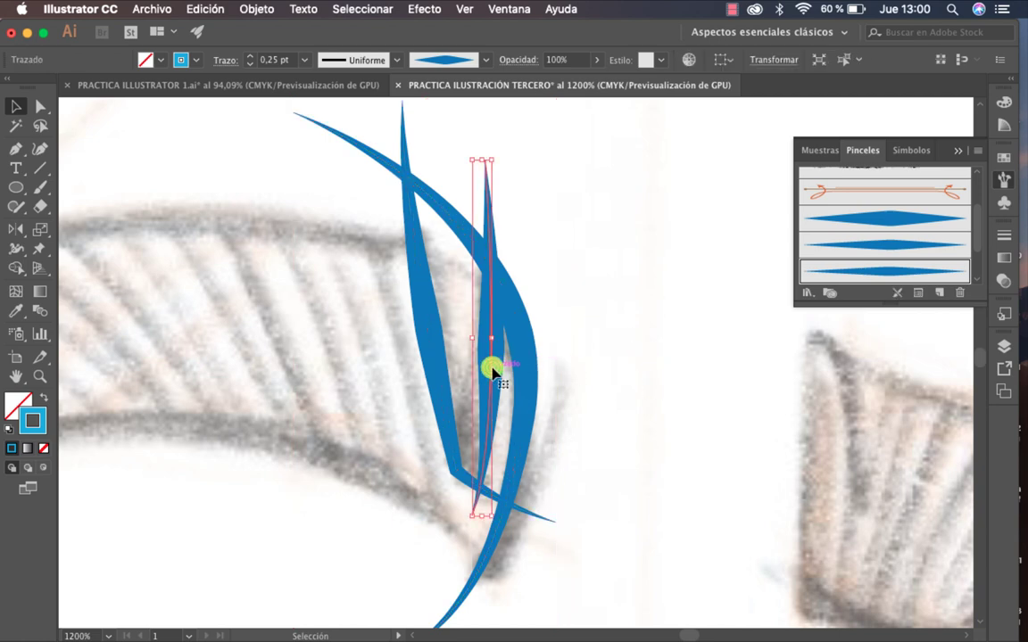
{"action": "left_click", "coordinate": [279, 61]}
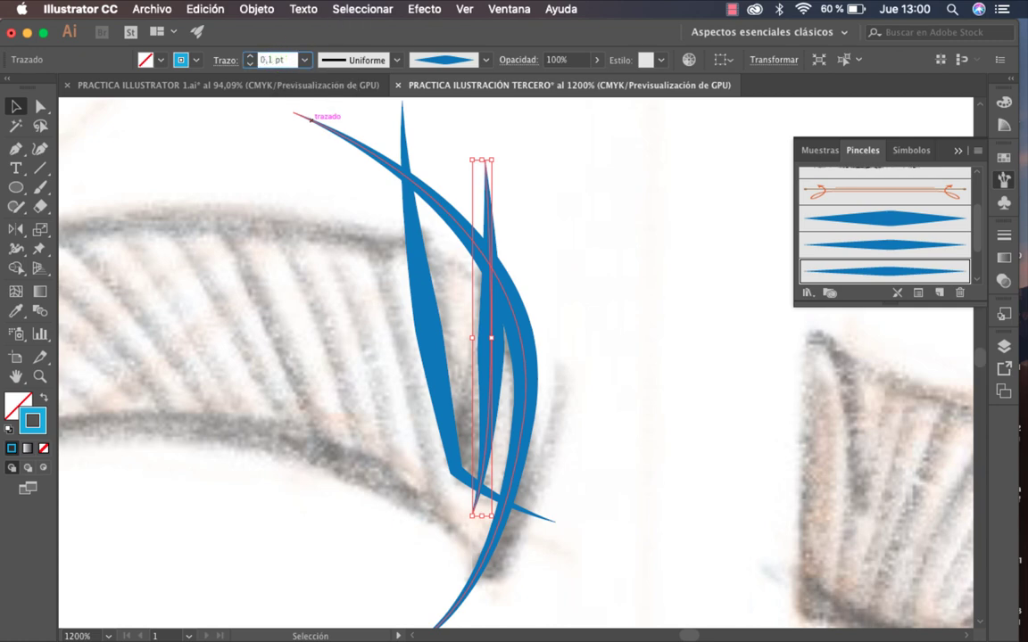
{"action": "key", "text": "Return"}
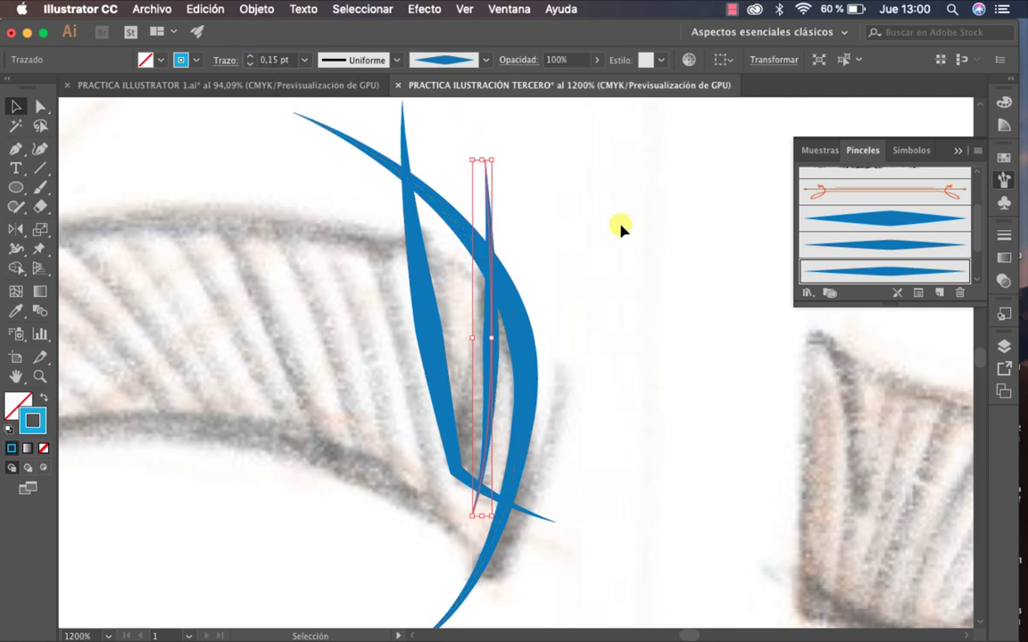
{"action": "left_click", "coordinate": [626, 242]}
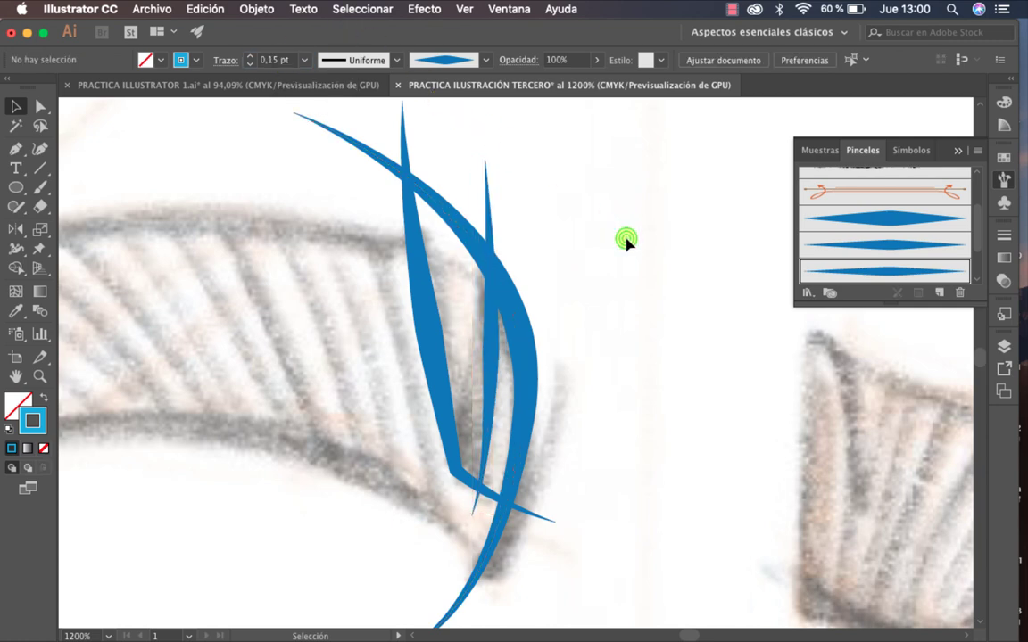
Expand the appearance of all three brushed strokes and switch to outline view.
{"action": "left_click", "coordinate": [429, 340]}
{"action": "left_click", "coordinate": [689, 373]}
{"action": "mouse_move", "coordinate": [720, 499]}
{"action": "left_mouse_down"}
{"action": "mouse_move", "coordinate": [382, 293]}
{"action": "mouse_move", "coordinate": [340, 208]}
{"action": "left_mouse_up"}
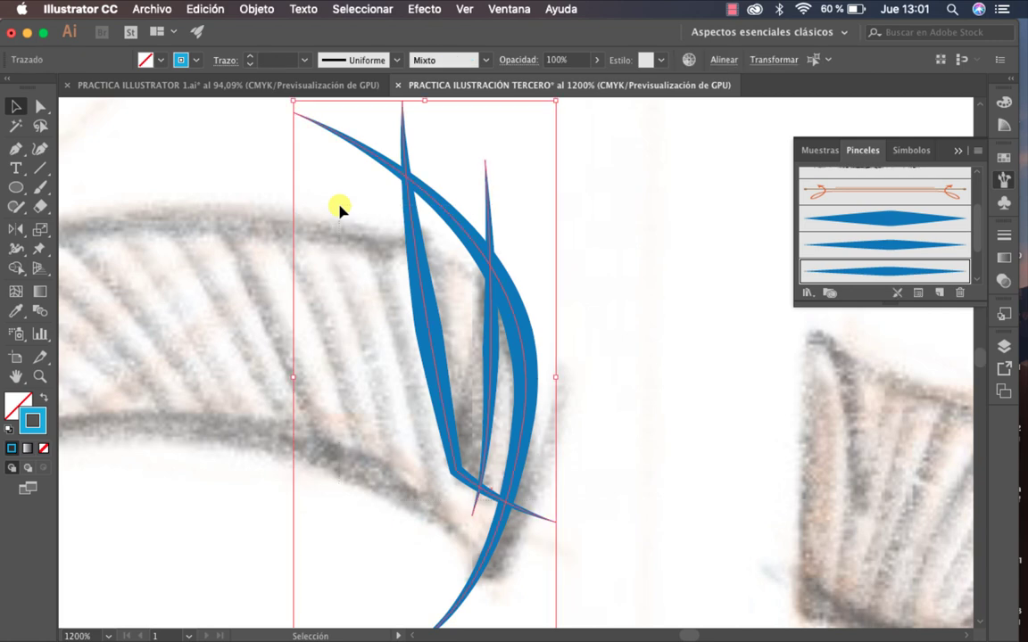
{"action": "left_click", "coordinate": [264, 11]}
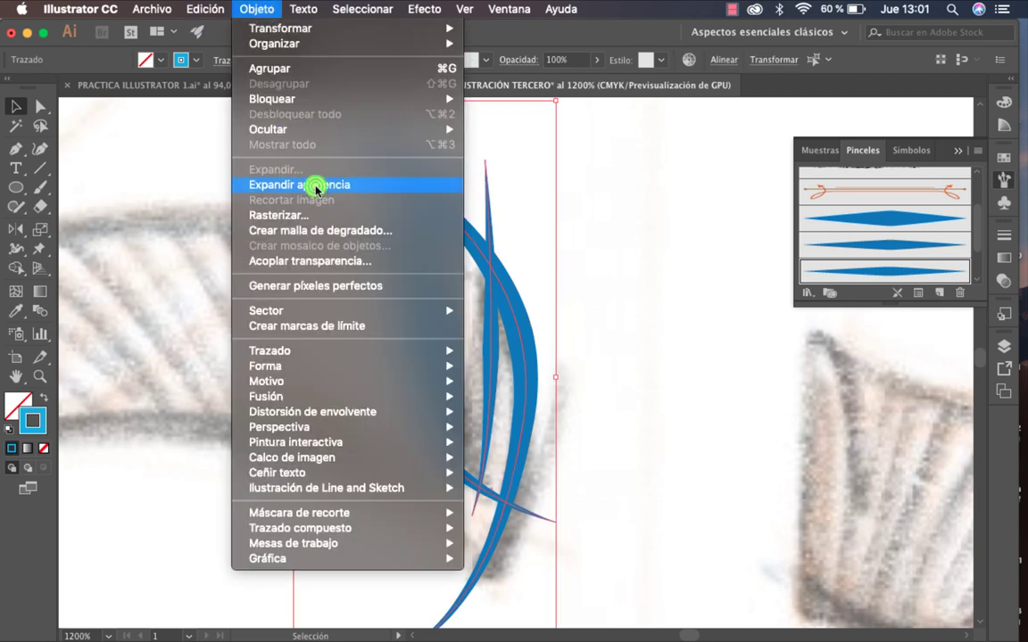
{"action": "left_click", "coordinate": [342, 182]}
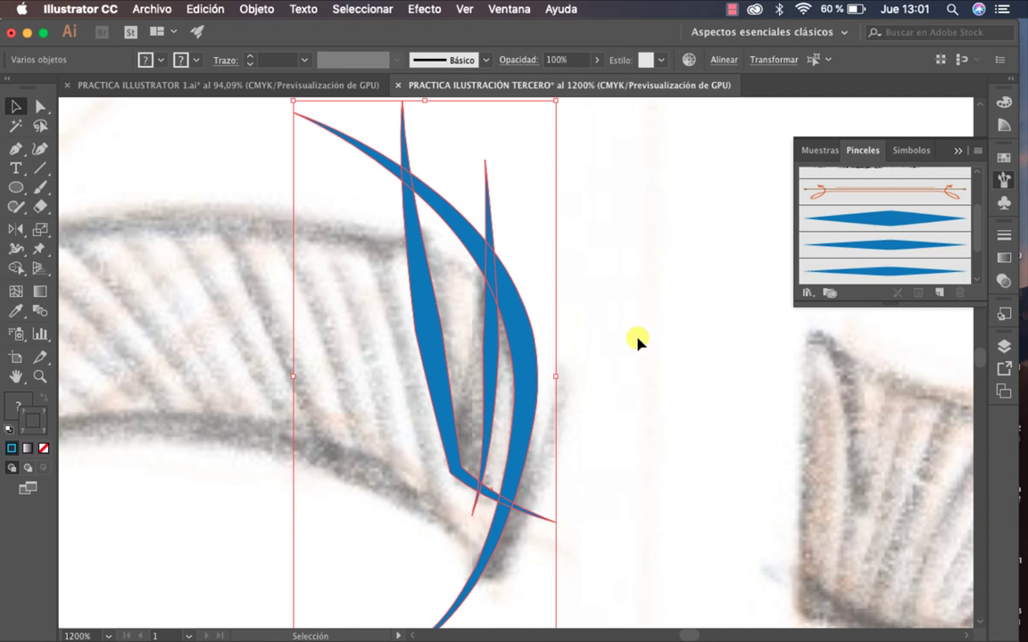
{"action": "left_click", "coordinate": [669, 370]}
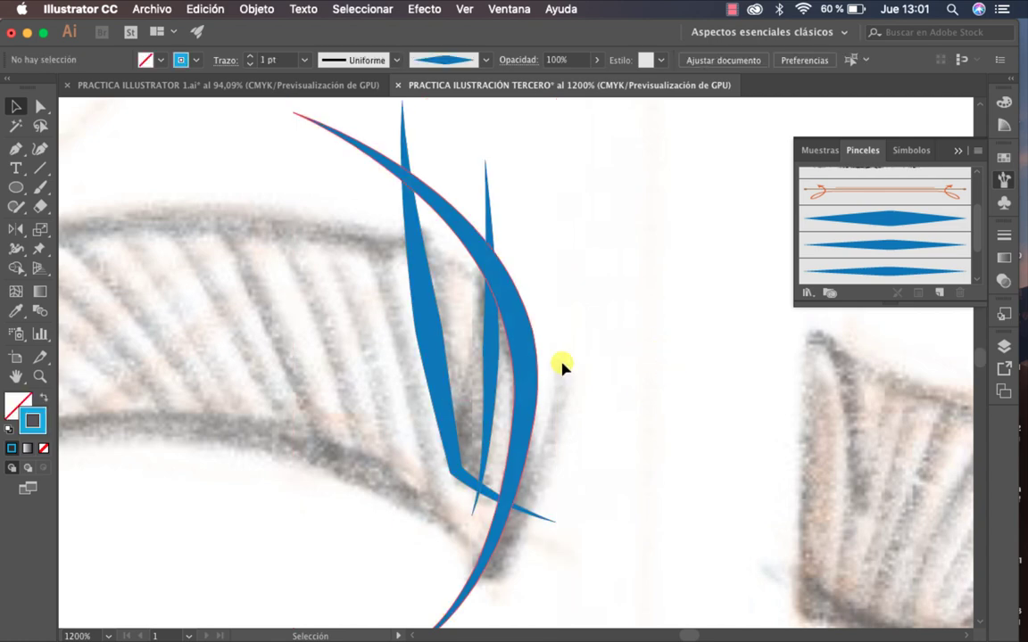
{"action": "key", "text": "super+y"}
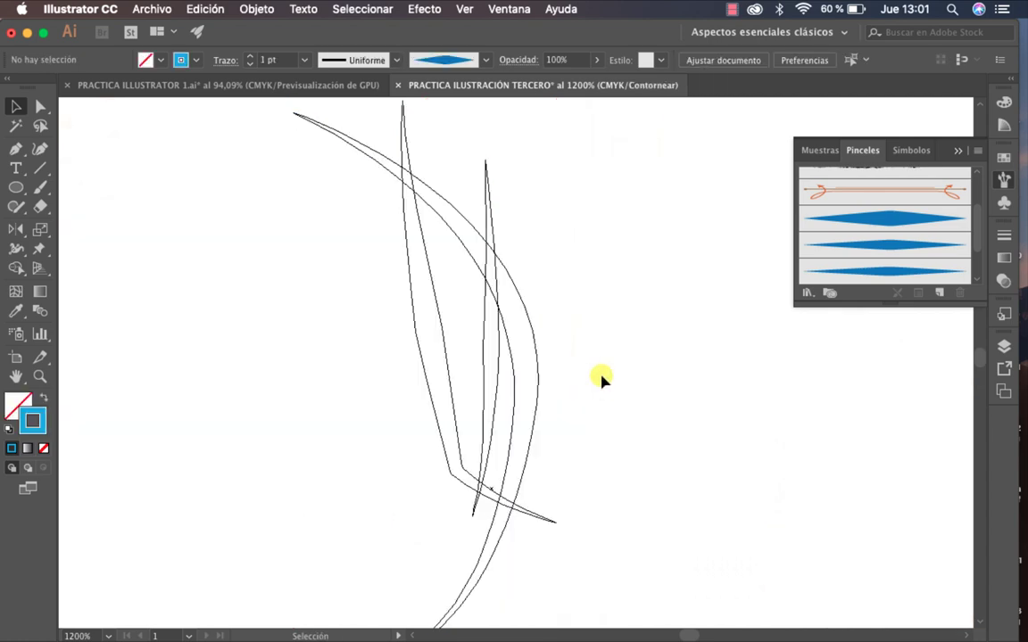
Return to preview mode and split the three overlapping eyebrow shapes at their intersections with the Divide pathfinder, leaving nothing selected.
{"action": "key", "text": "super+y"}
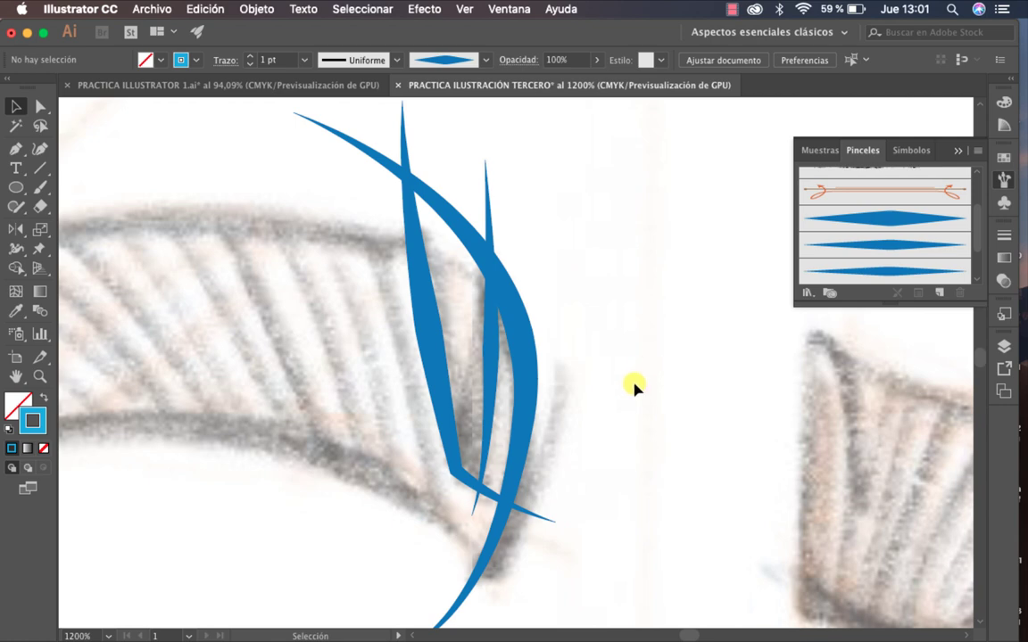
{"action": "mouse_move", "coordinate": [634, 385]}
{"action": "left_mouse_down"}
{"action": "mouse_move", "coordinate": [367, 280]}
{"action": "mouse_move", "coordinate": [327, 249]}
{"action": "left_mouse_up"}
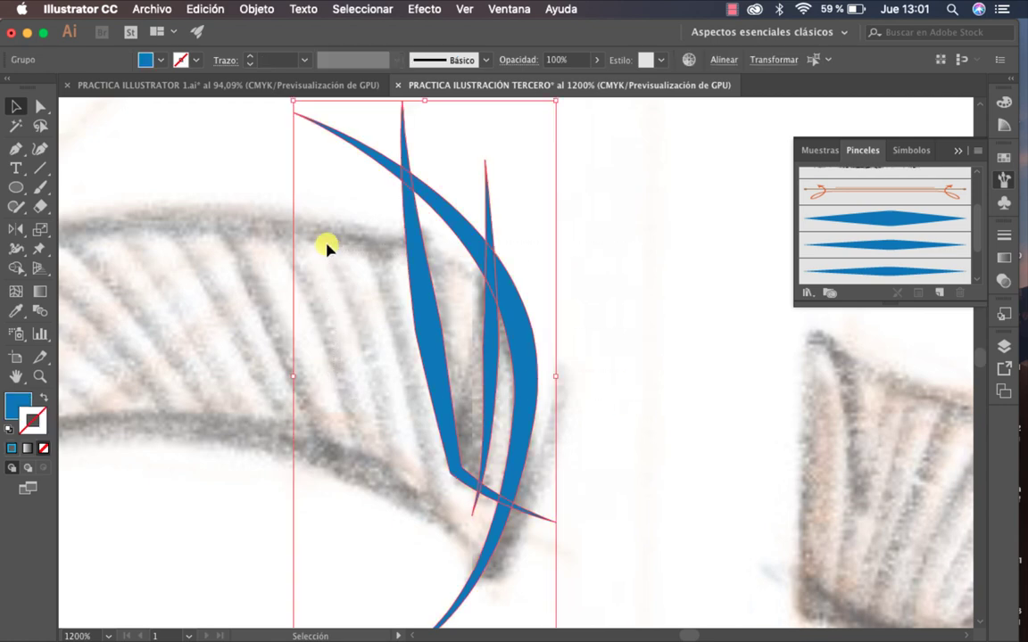
{"action": "left_click", "coordinate": [508, 11]}
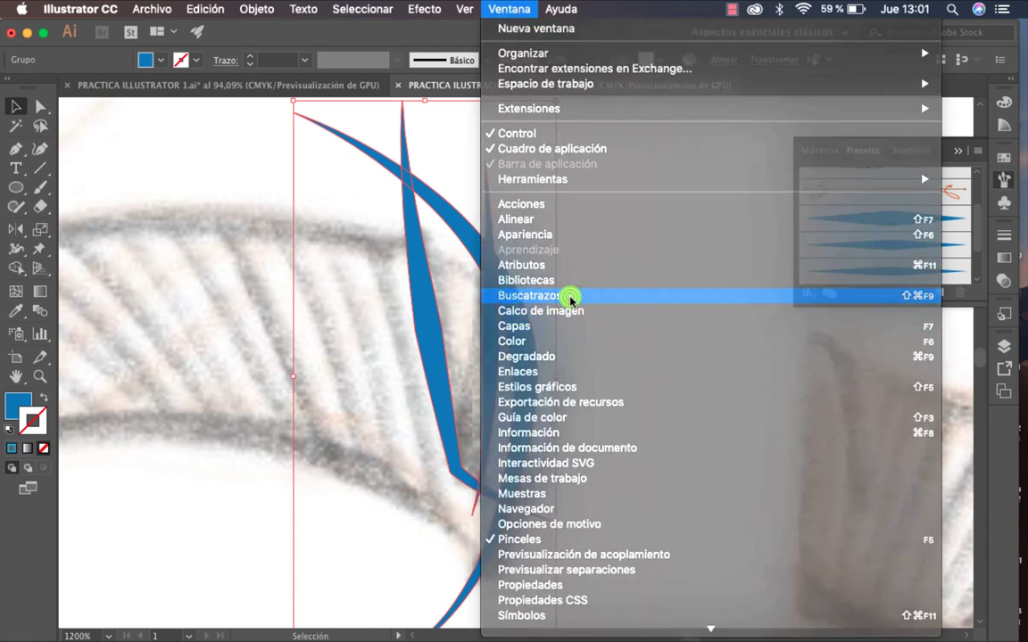
{"action": "left_click", "coordinate": [569, 295]}
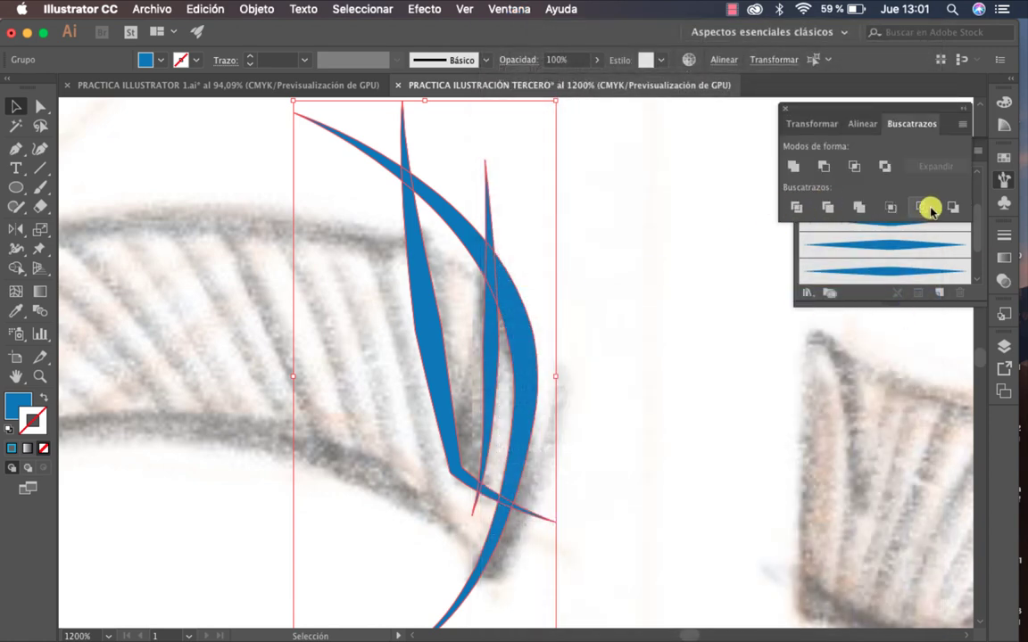
{"action": "left_click", "coordinate": [799, 212]}
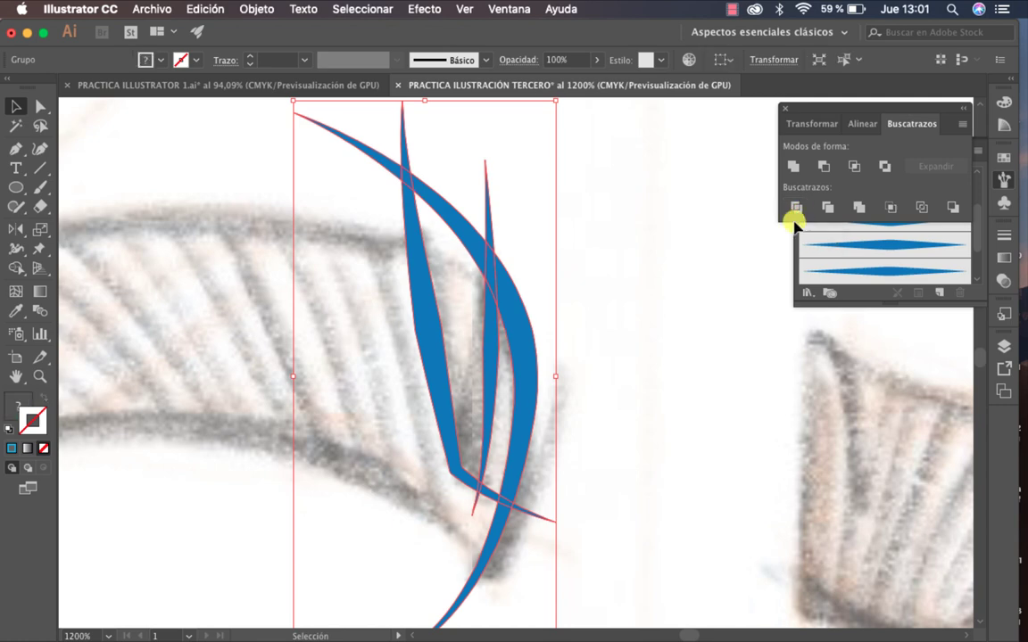
{"action": "left_click", "coordinate": [724, 333]}
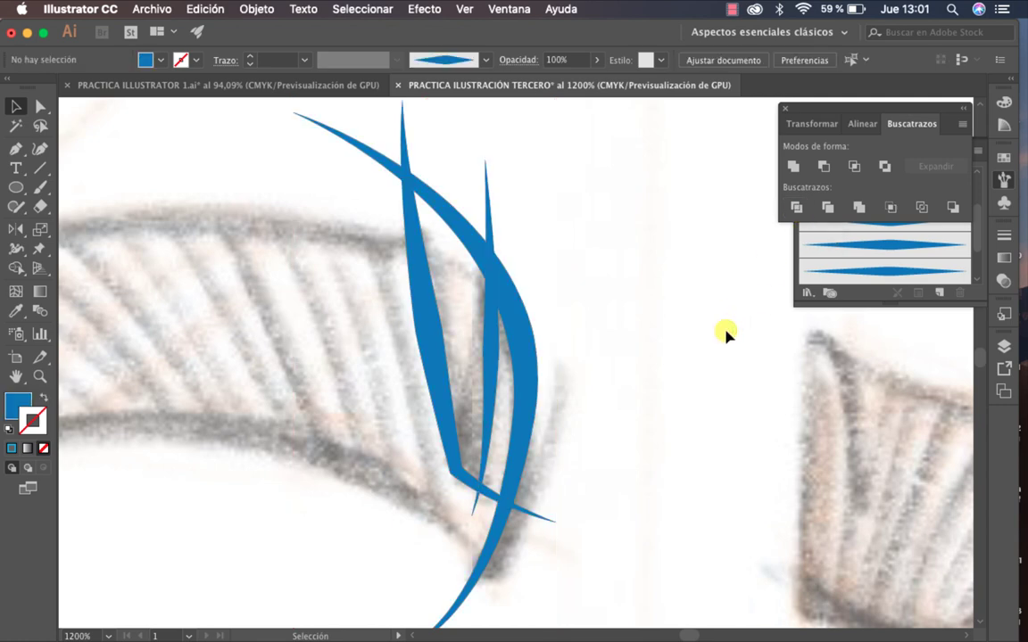
Delete the divided end pieces that stick out beyond the intersections at the upper and lower ends of the strokes.
{"action": "key", "text": "a"}
{"action": "left_click", "coordinate": [489, 223]}
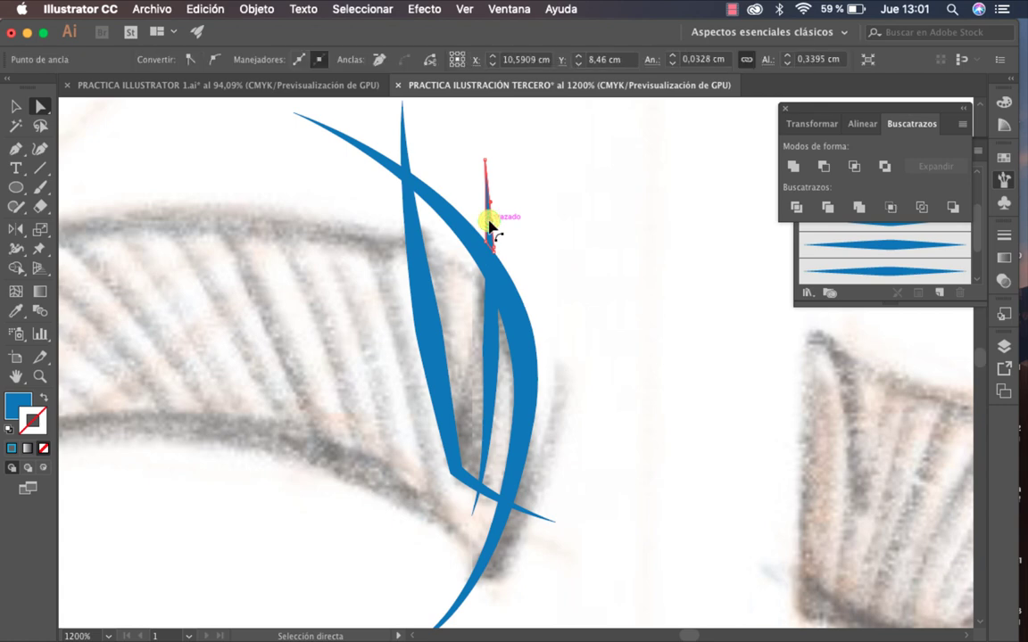
{"action": "left_click", "coordinate": [459, 222]}
{"action": "key", "text": "Delete"}
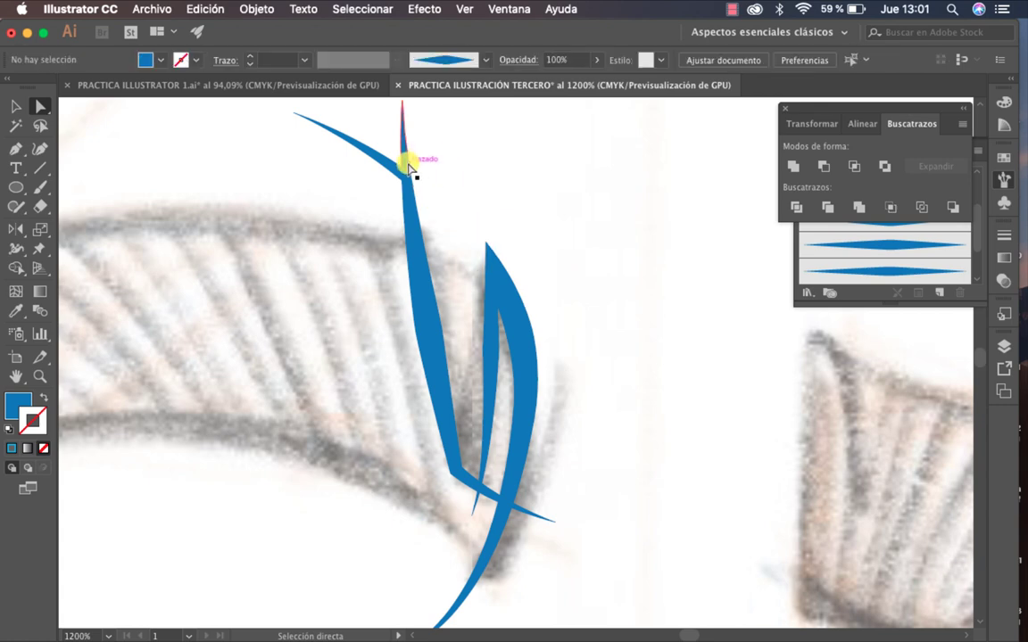
{"action": "left_click", "coordinate": [404, 161]}
{"action": "key", "text": "Delete"}
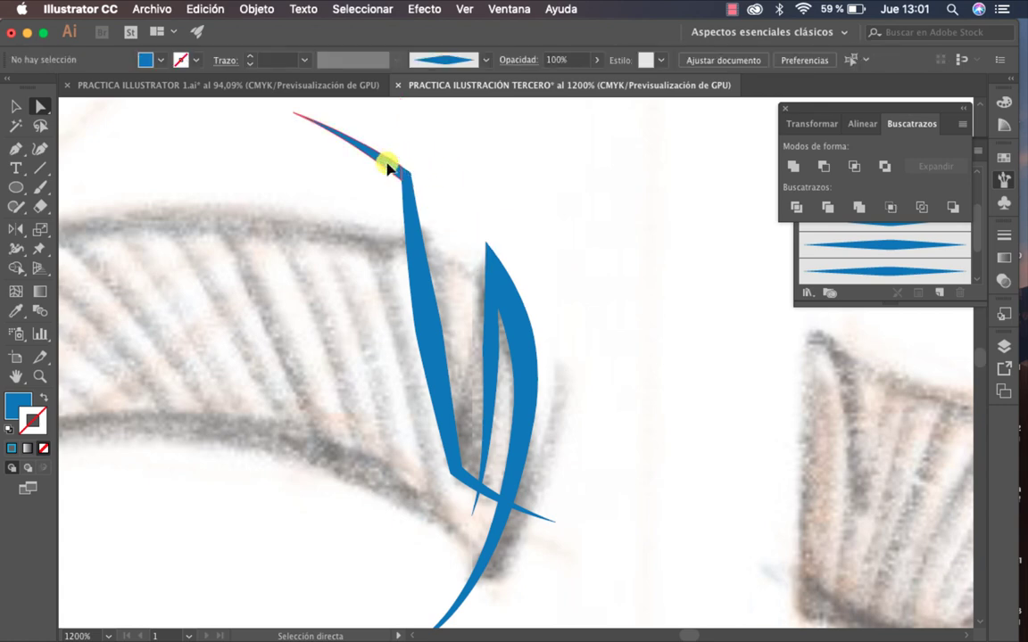
{"action": "key", "text": "Delete"}
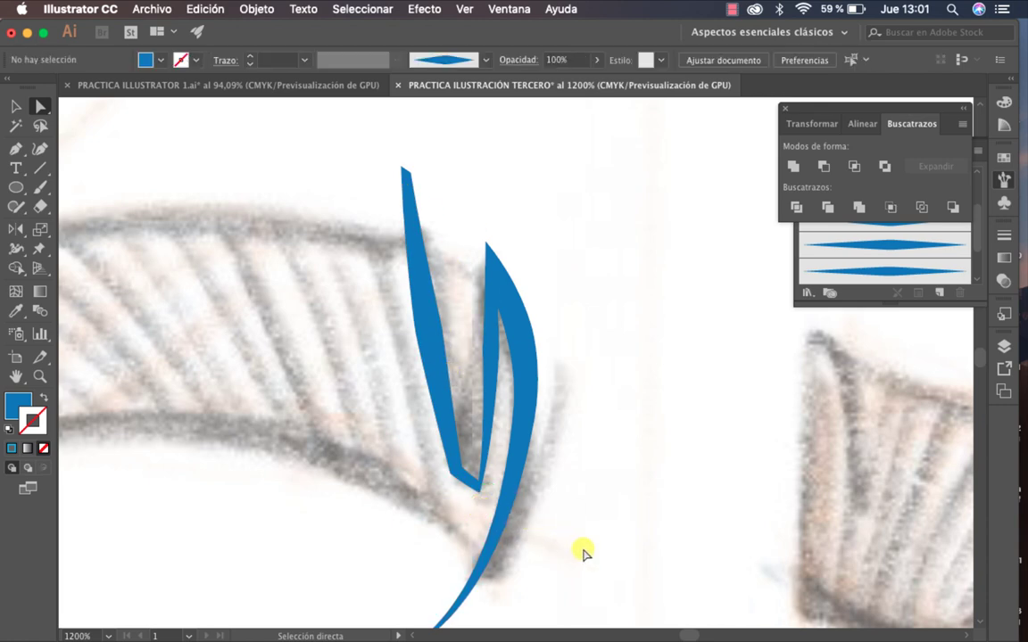
{"action": "scroll", "coordinate": [533, 351], "scroll_direction": "down", "scroll_amount": 3}
{"action": "scroll", "coordinate": [532, 351], "scroll_direction": "left", "scroll_amount": 2}
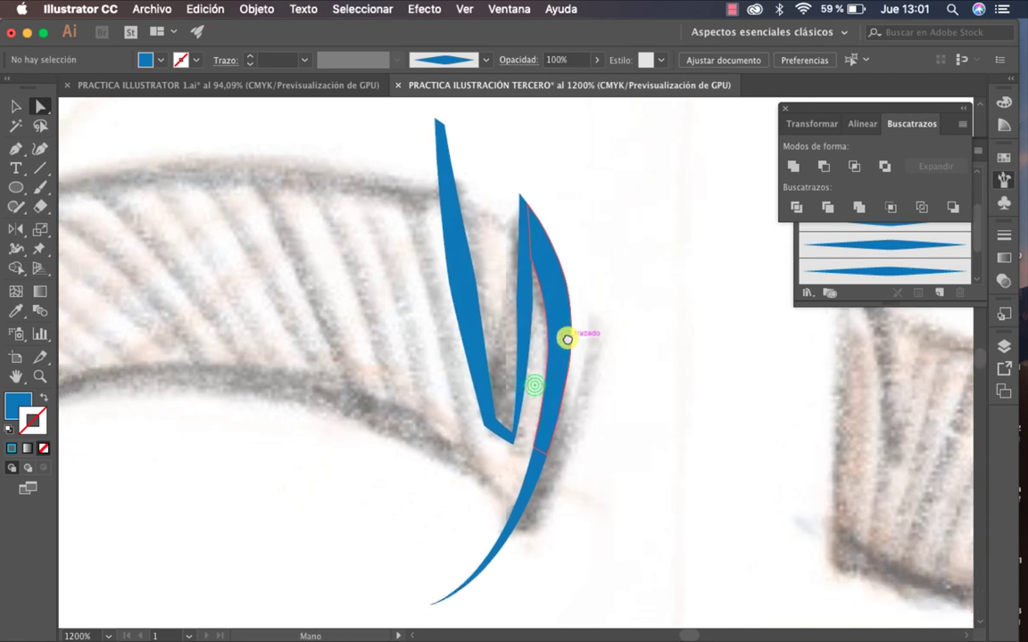
{"action": "left_click_drag", "start_coordinate": [656, 344], "coordinate": [797, 429]}
{"action": "key", "text": "p"}
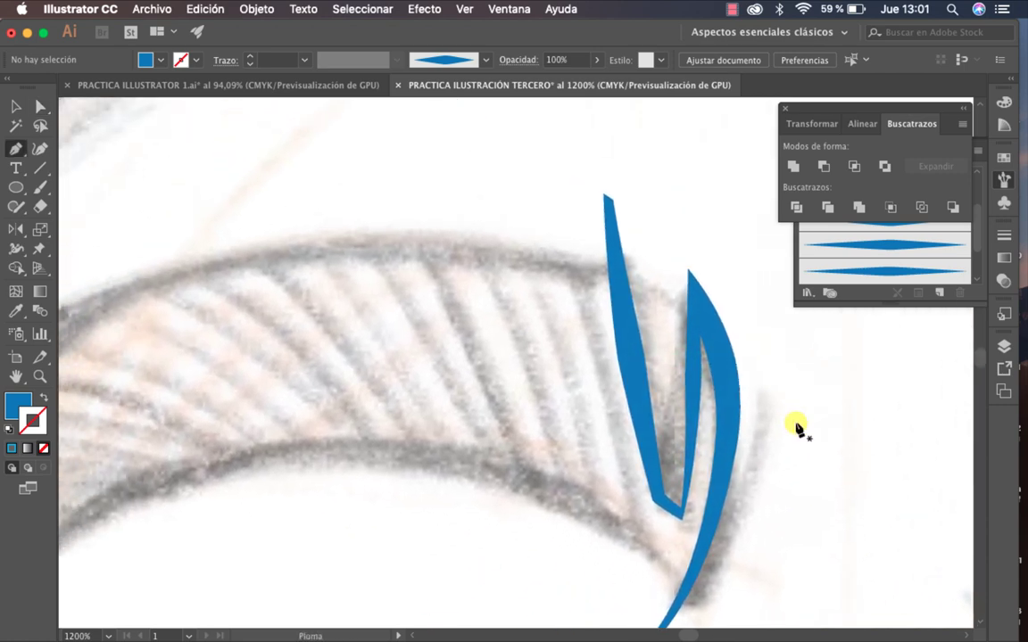
{"action": "left_click", "coordinate": [740, 341]}
{"action": "left_click_drag", "start_coordinate": [427, 245], "coordinate": [606, 264]}
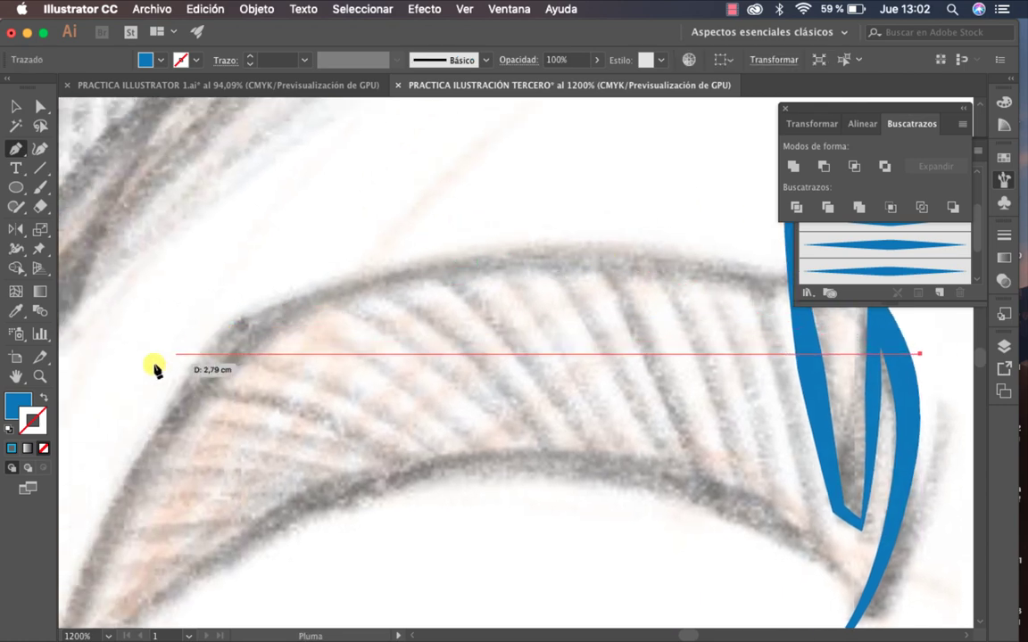
{"action": "left_click_drag", "start_coordinate": [239, 328], "coordinate": [83, 495]}
{"action": "key", "text": "z"}
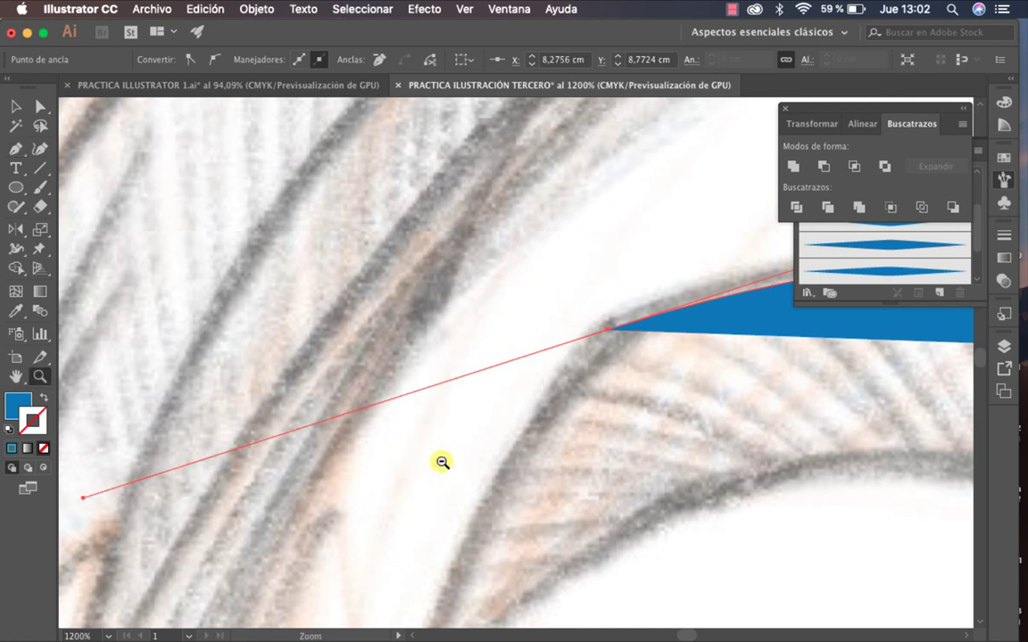
{"action": "left_click", "coordinate": [444, 463], "text": "alt"}
{"action": "left_click", "coordinate": [443, 463], "text": "alt"}
{"action": "scroll", "coordinate": [444, 463], "scroll_direction": "right", "scroll_amount": 5}
{"action": "scroll", "coordinate": [444, 463], "scroll_direction": "up", "scroll_amount": 3}
{"action": "scroll", "coordinate": [406, 509], "scroll_direction": "down", "scroll_amount": 2}
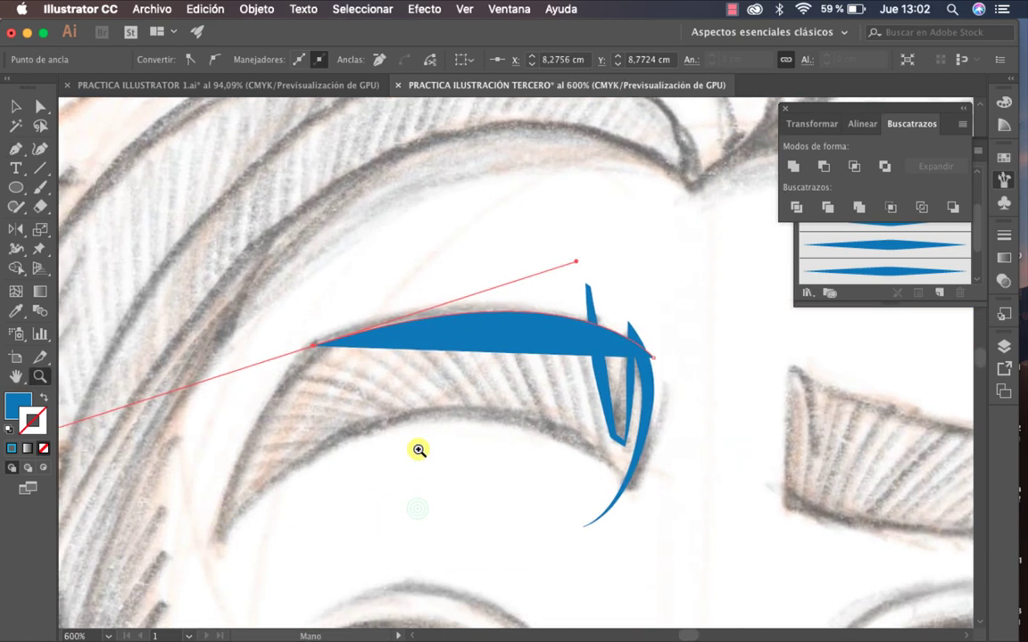
{"action": "key", "text": "super+z"}
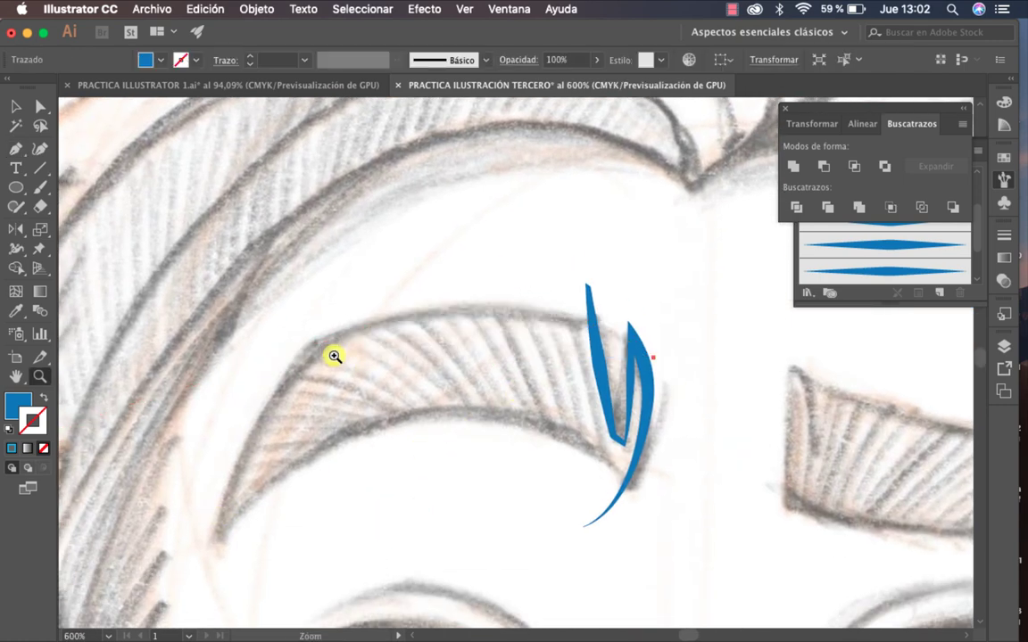
{"action": "key", "text": "p"}
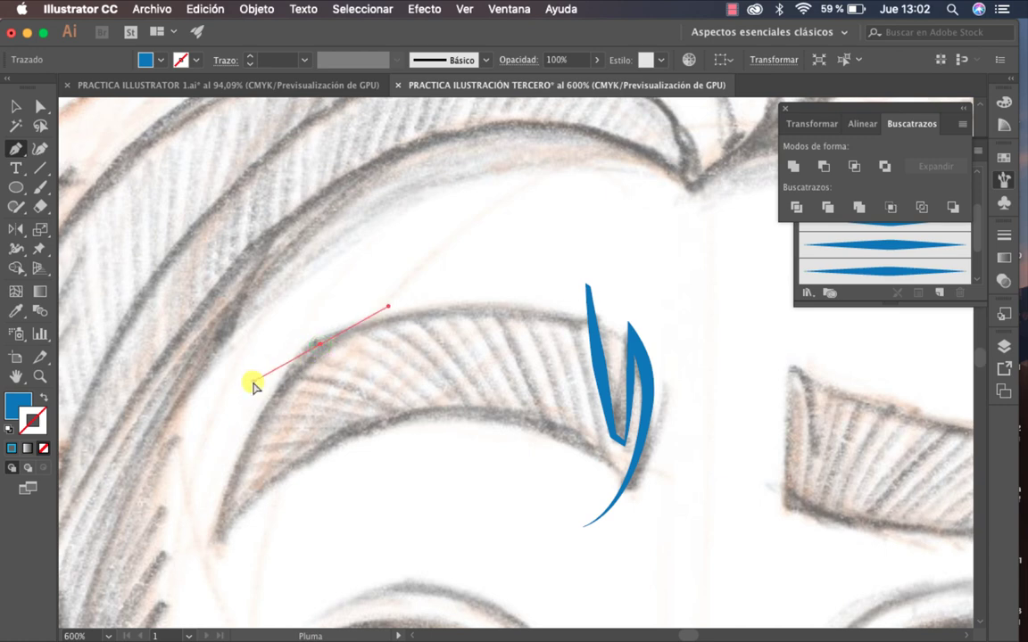
{"action": "left_click", "coordinate": [705, 371], "text": "super"}
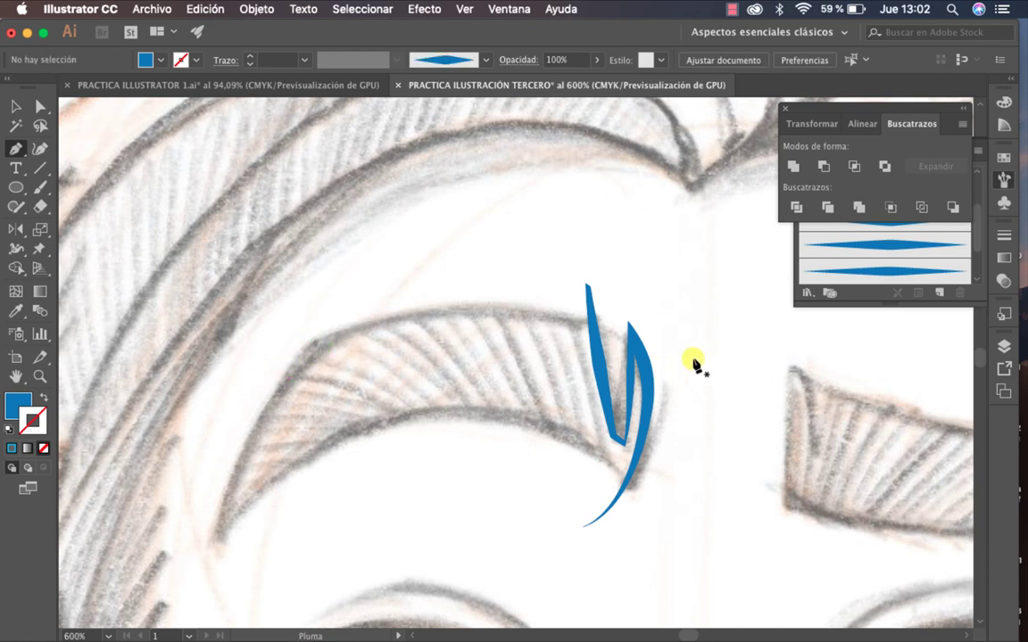
Draw a curved Pen path along the eyebrow's upper edge to its outer corner and swap its blue fill to the stroke.
{"action": "left_click", "coordinate": [665, 354]}
{"action": "left_click", "coordinate": [317, 348]}
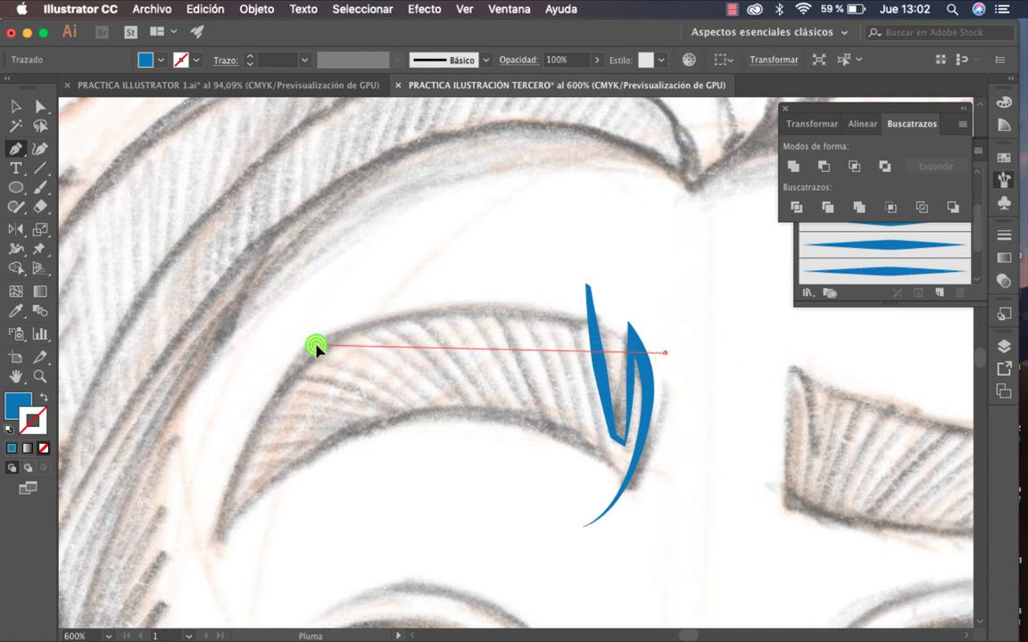
{"action": "left_click_drag", "start_coordinate": [316, 348], "coordinate": [160, 430]}
{"action": "key", "text": "shift+x"}
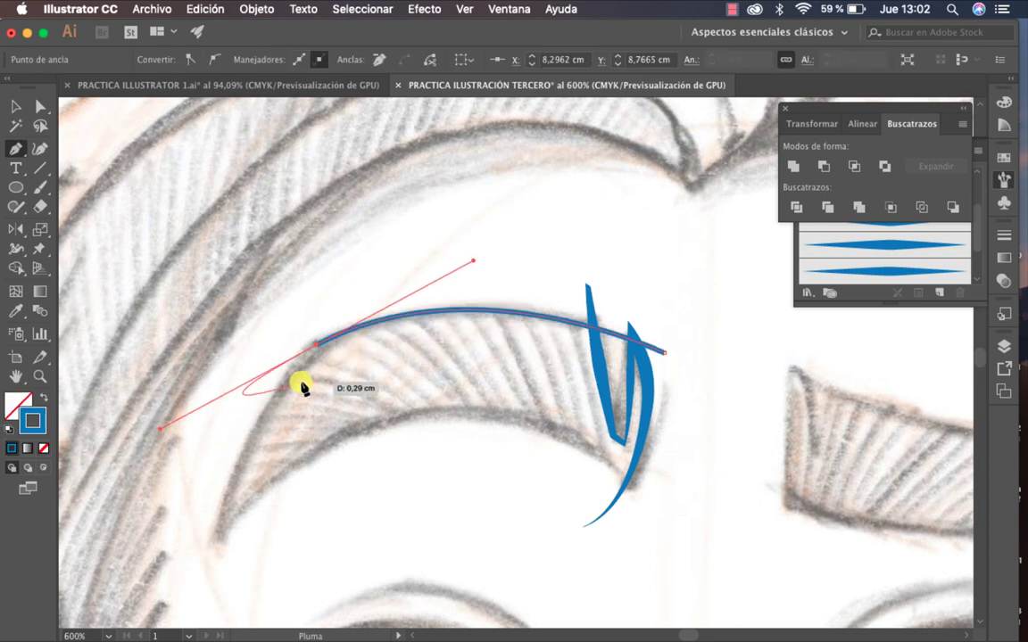
Turn the path at the corner anchor and continue it in a curve down the eyebrow's outer edge, well past the pointed tip.
{"action": "left_click", "coordinate": [317, 347]}
{"action": "left_click_drag", "start_coordinate": [317, 348], "coordinate": [241, 513]}
{"action": "scroll", "coordinate": [319, 319], "scroll_direction": "down", "scroll_amount": 5}
{"action": "scroll", "coordinate": [342, 303], "scroll_direction": "left", "scroll_amount": 2}
{"action": "mouse_move", "coordinate": [316, 436]}
{"action": "left_mouse_down"}
{"action": "mouse_move", "coordinate": [344, 603]}
{"action": "mouse_move", "coordinate": [348, 594]}
{"action": "left_mouse_up"}
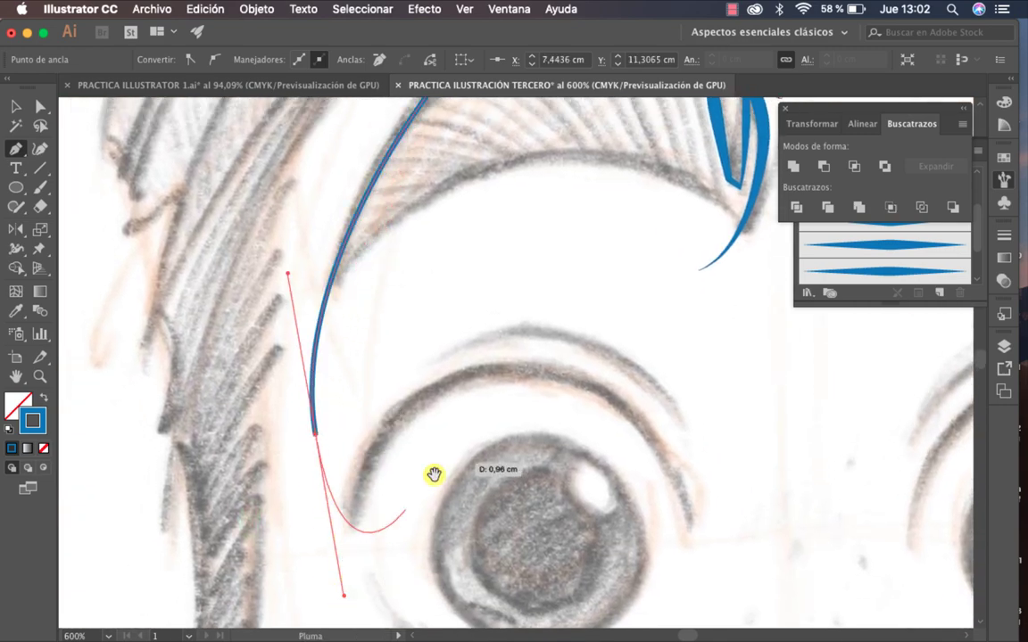
{"action": "mouse_move", "coordinate": [487, 400]}
{"action": "left_mouse_down"}
{"action": "mouse_move", "coordinate": [344, 482]}
{"action": "mouse_move", "coordinate": [356, 528]}
{"action": "left_mouse_up"}
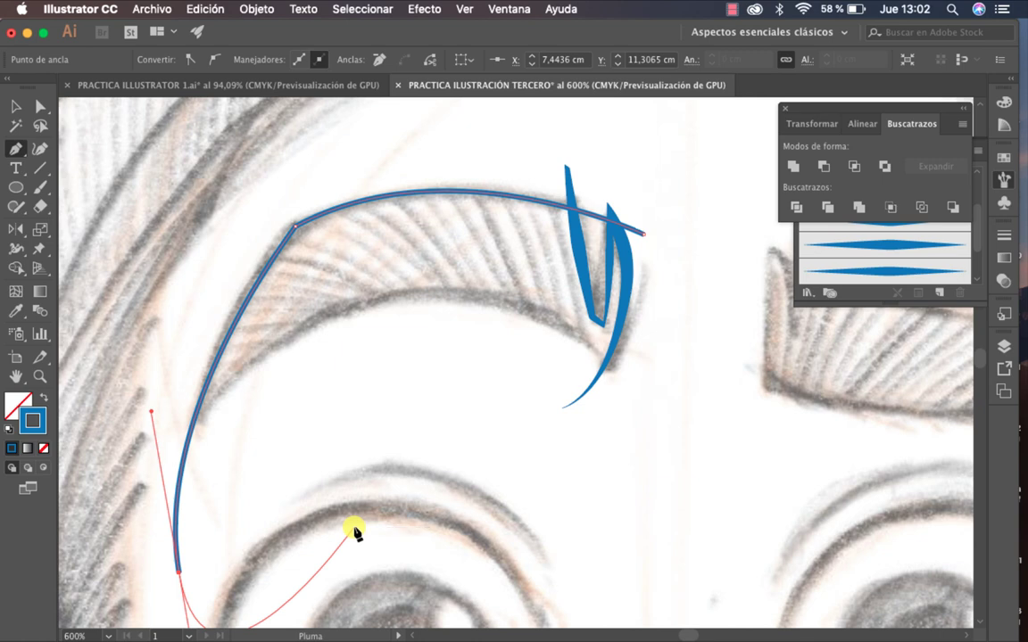
Draw a curved Pen path along the eyebrow's lower edge, overshooting the existing blue shape and the outer contour at its ends.
{"action": "left_click", "coordinate": [632, 412]}
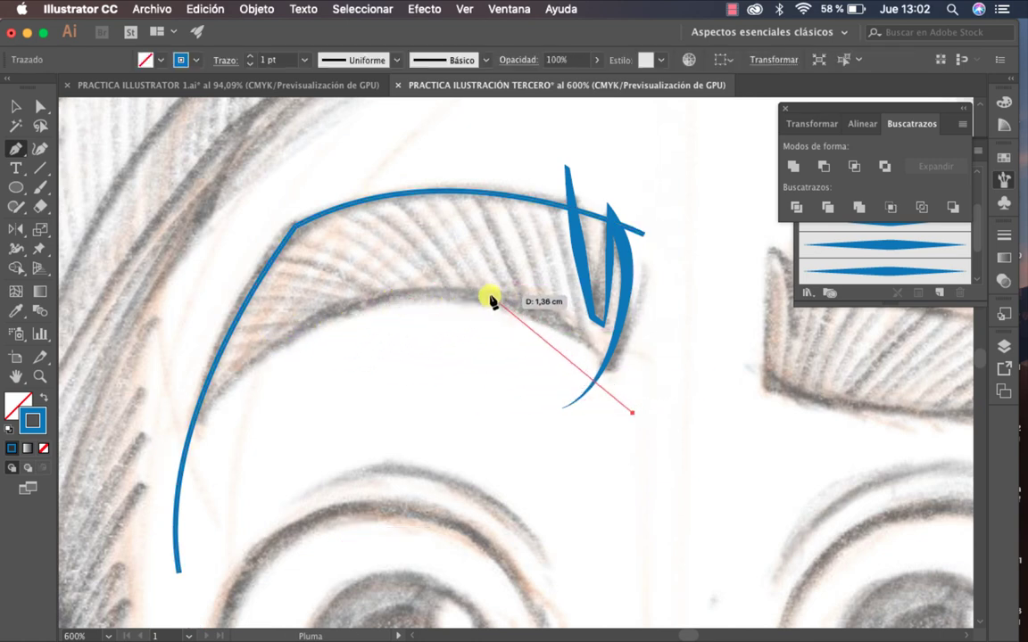
{"action": "left_click_drag", "start_coordinate": [469, 299], "coordinate": [321, 290]}
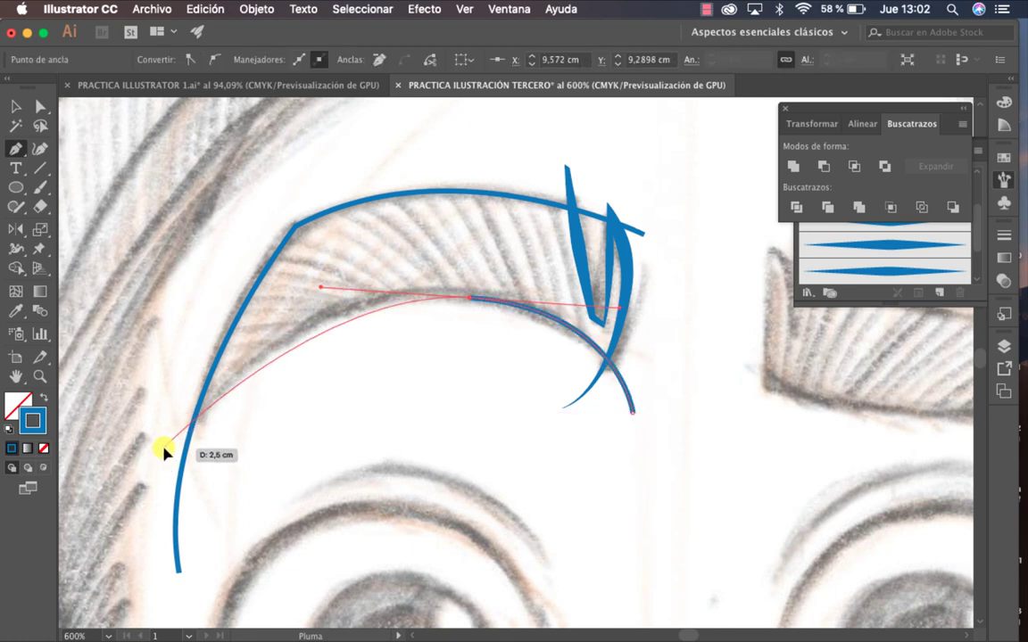
{"action": "left_click_drag", "start_coordinate": [164, 446], "coordinate": [113, 506]}
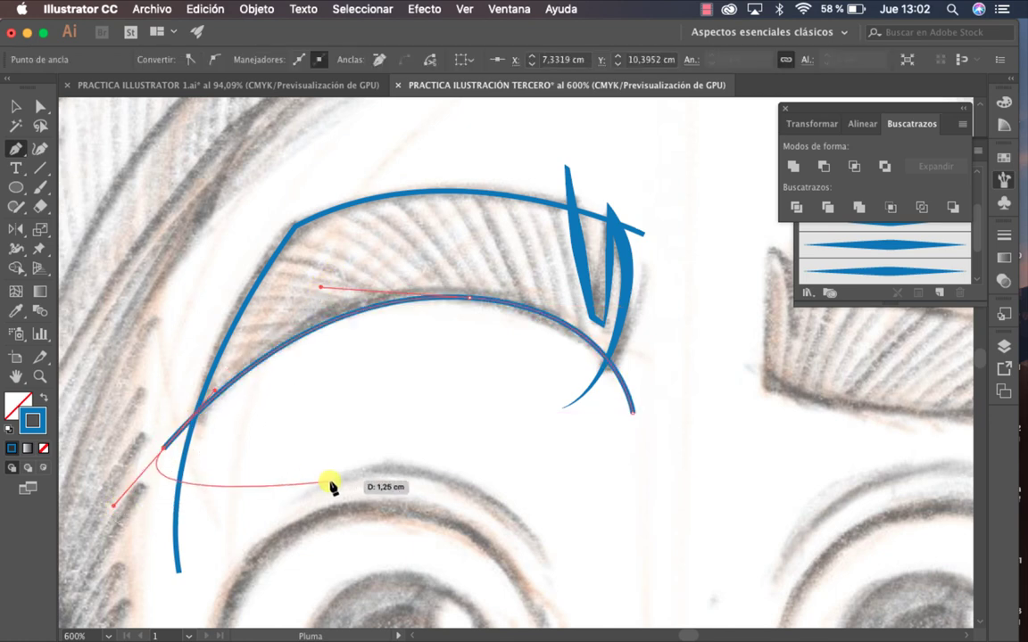
Apply the thinnest blue tapered brush to both eyebrow contour paths, set their stroke weight to 0,25 pt, and deselect them.
{"action": "key", "text": "v"}
{"action": "left_click", "coordinate": [448, 376]}
{"action": "left_click_drag", "start_coordinate": [447, 374], "coordinate": [325, 181]}
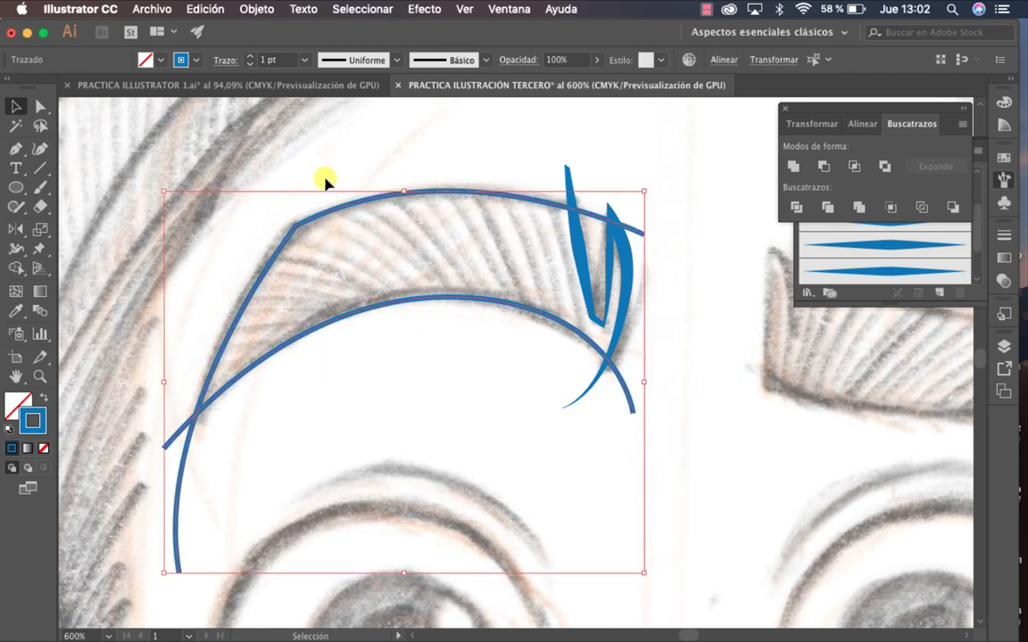
{"action": "left_click", "coordinate": [849, 272]}
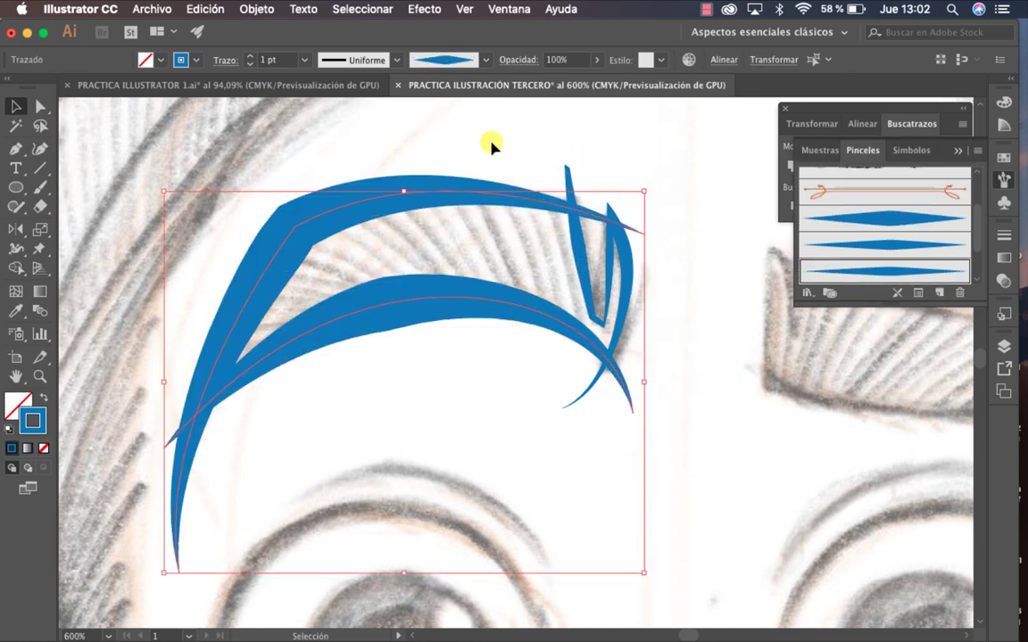
{"action": "left_click", "coordinate": [306, 60]}
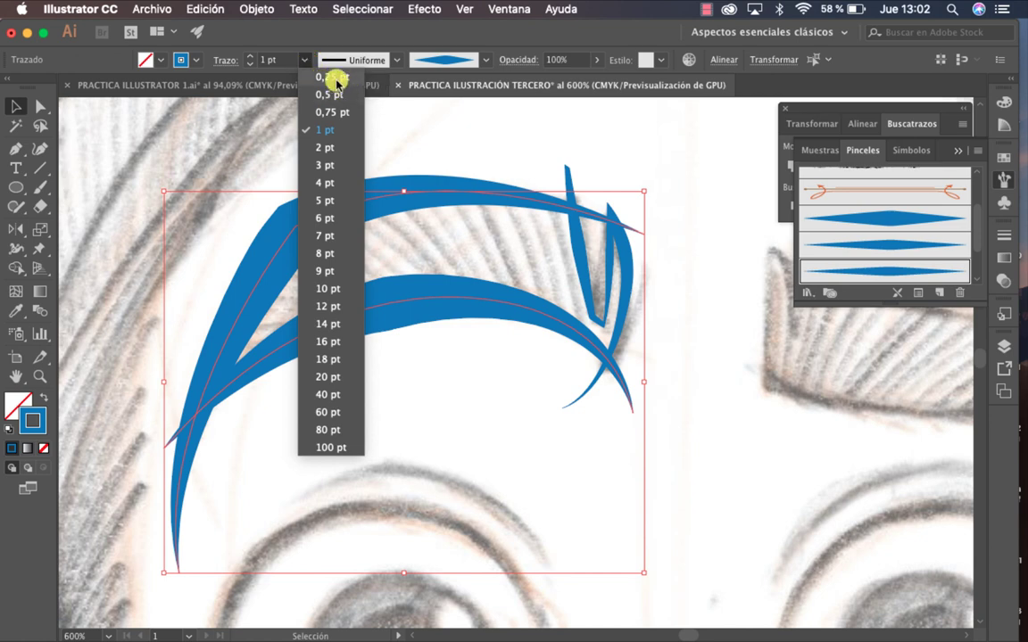
{"action": "left_click", "coordinate": [326, 77]}
{"action": "left_click", "coordinate": [700, 277]}
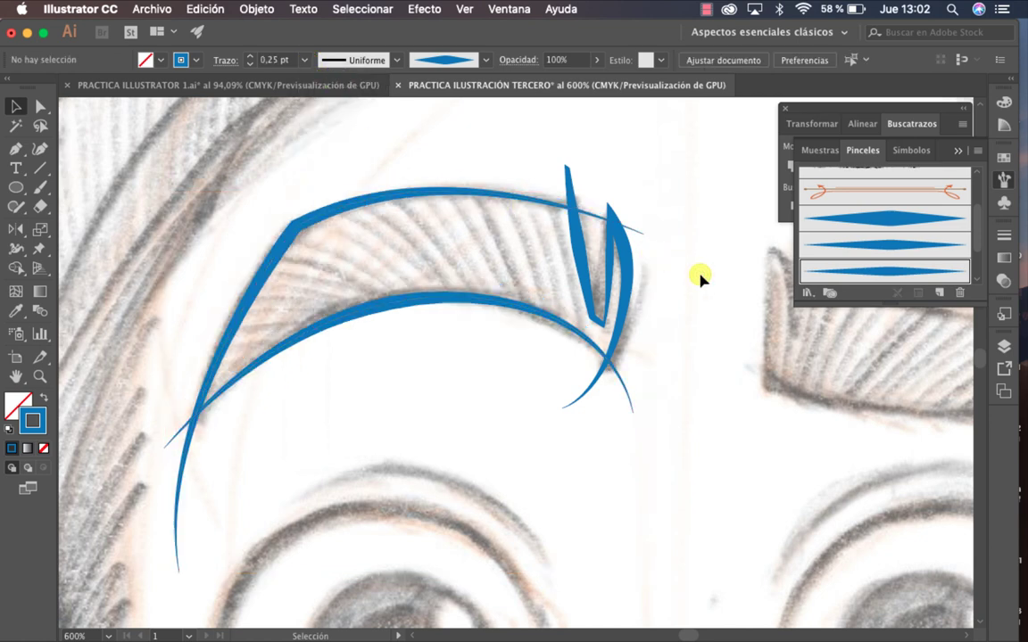
Extend the inner end of the upper contour path outward beyond the blue strokes by moving its end anchor, and deselect it.
{"action": "key", "text": "a"}
{"action": "left_click", "coordinate": [644, 236]}
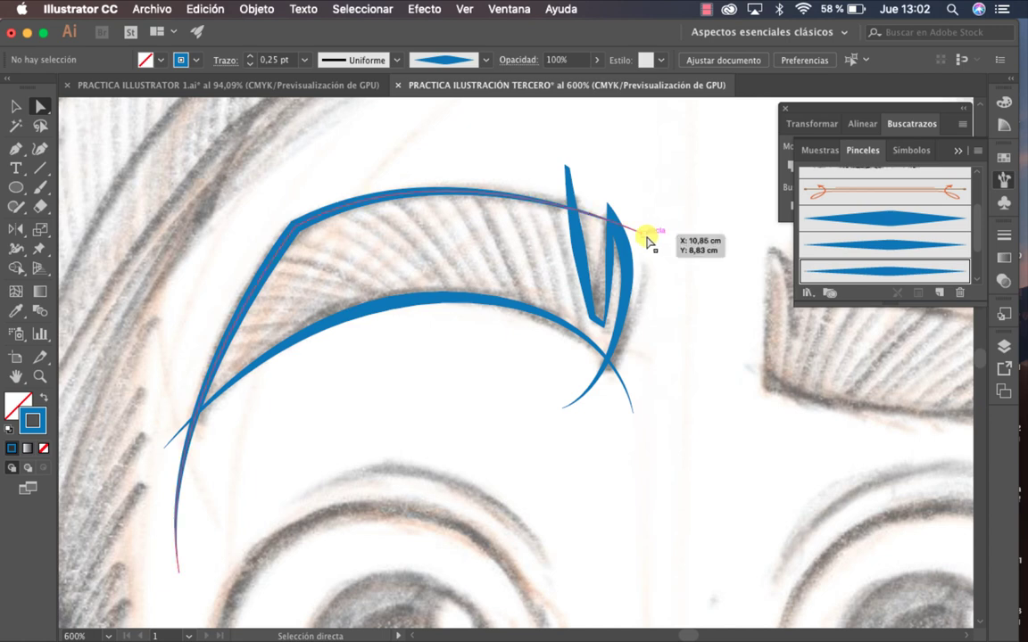
{"action": "mouse_move", "coordinate": [644, 237]}
{"action": "left_mouse_down"}
{"action": "mouse_move", "coordinate": [724, 266]}
{"action": "mouse_move", "coordinate": [732, 257]}
{"action": "left_mouse_up"}
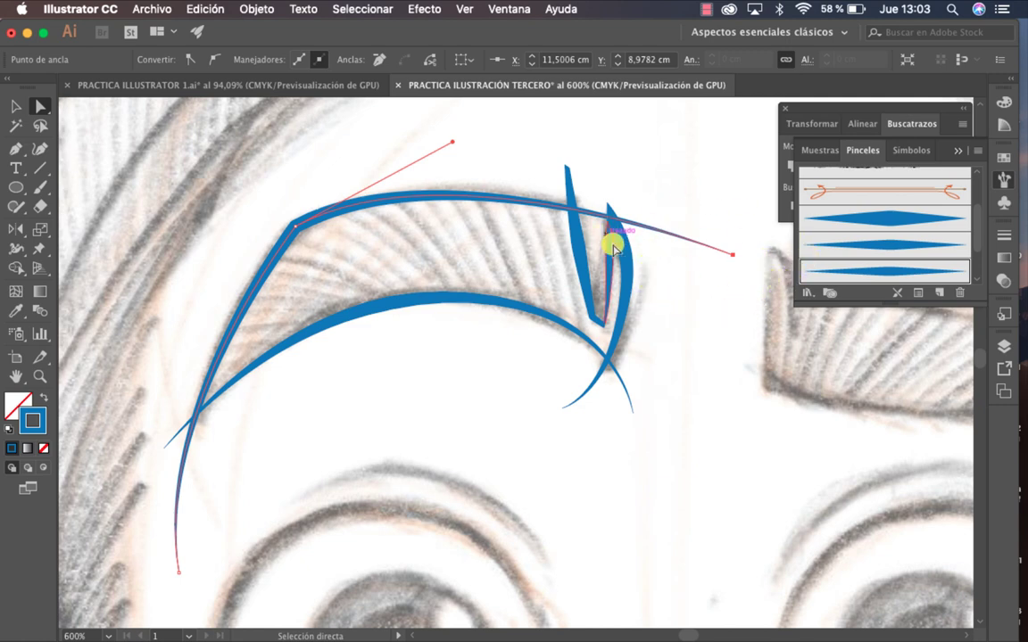
{"action": "key", "text": "v"}
{"action": "left_click", "coordinate": [719, 429]}
Expand the appearance of both brushed eyebrow contour paths and clear the selection.
{"action": "left_click", "coordinate": [495, 388]}
{"action": "mouse_move", "coordinate": [494, 389]}
{"action": "left_mouse_down"}
{"action": "mouse_move", "coordinate": [394, 202]}
{"action": "mouse_move", "coordinate": [339, 160]}
{"action": "left_mouse_up"}
{"action": "left_click", "coordinate": [261, 9]}
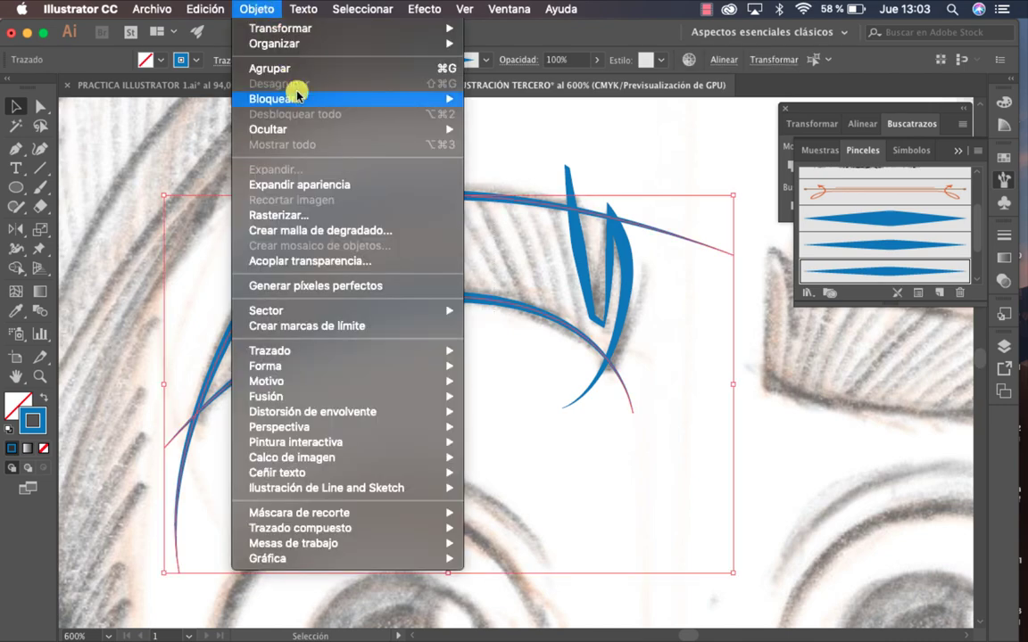
{"action": "left_click", "coordinate": [312, 185]}
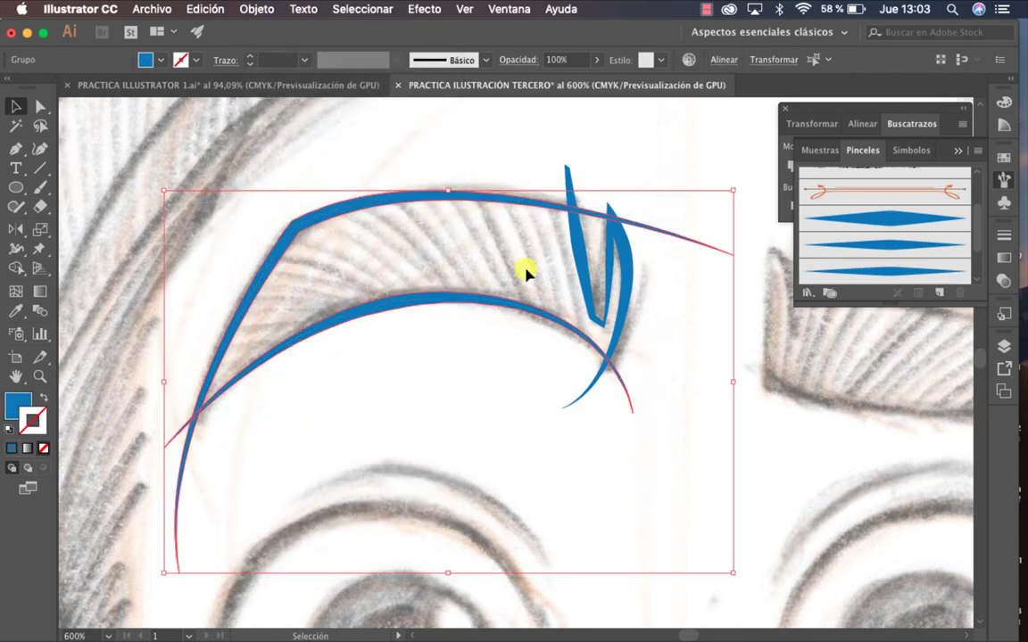
{"action": "left_click_drag", "start_coordinate": [716, 434], "coordinate": [314, 132]}
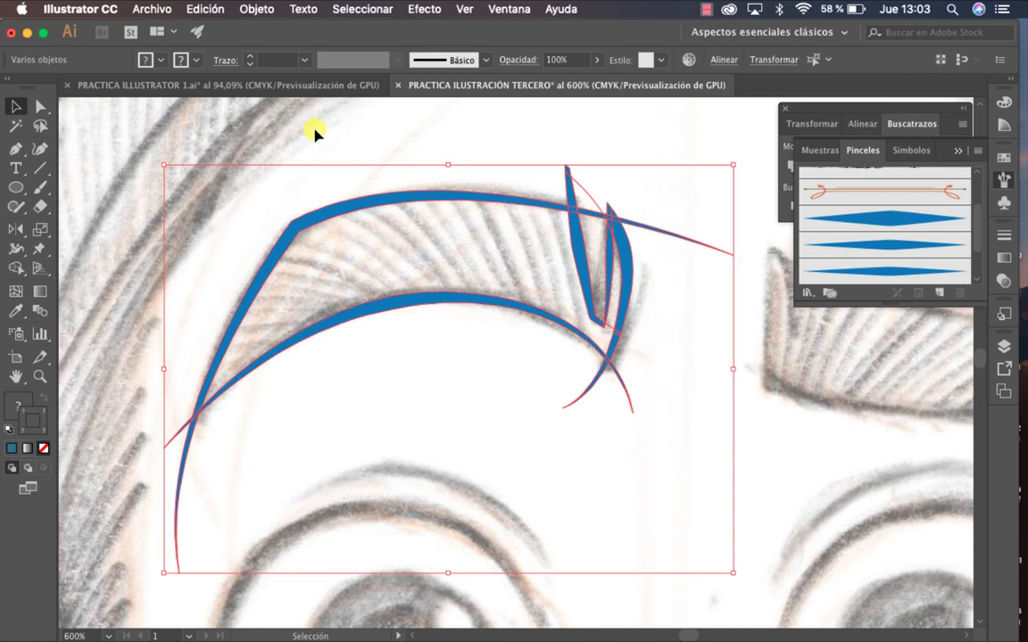
{"action": "left_click", "coordinate": [529, 117]}
{"action": "key", "text": "a"}
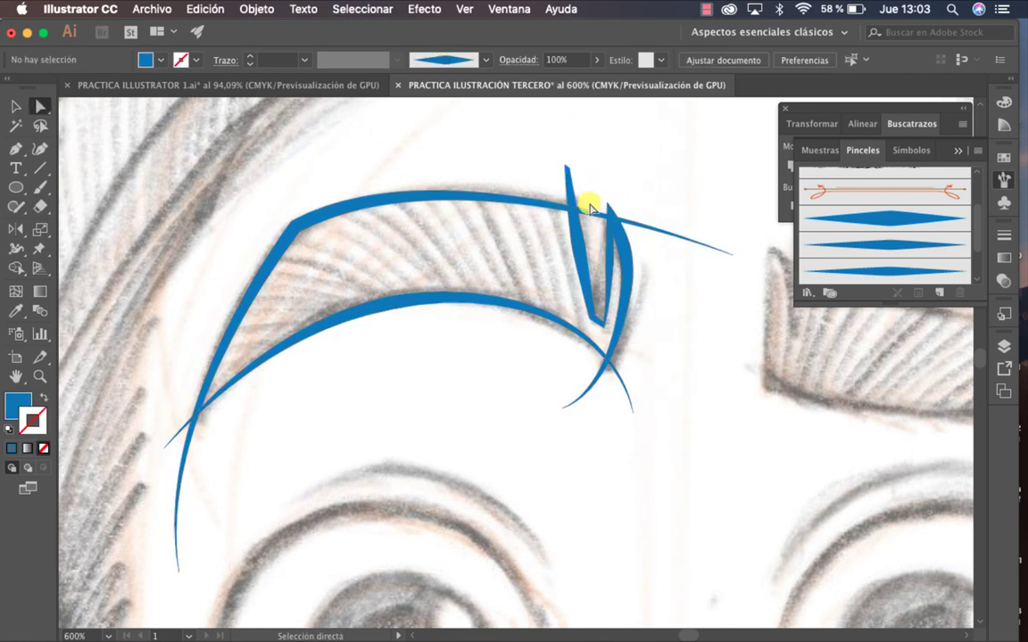
Divide all the overlapping expanded shapes of the left-hand eyebrow with Pathfinder and clear the selection.
{"action": "left_click", "coordinate": [592, 204]}
{"action": "left_click", "coordinate": [350, 281]}
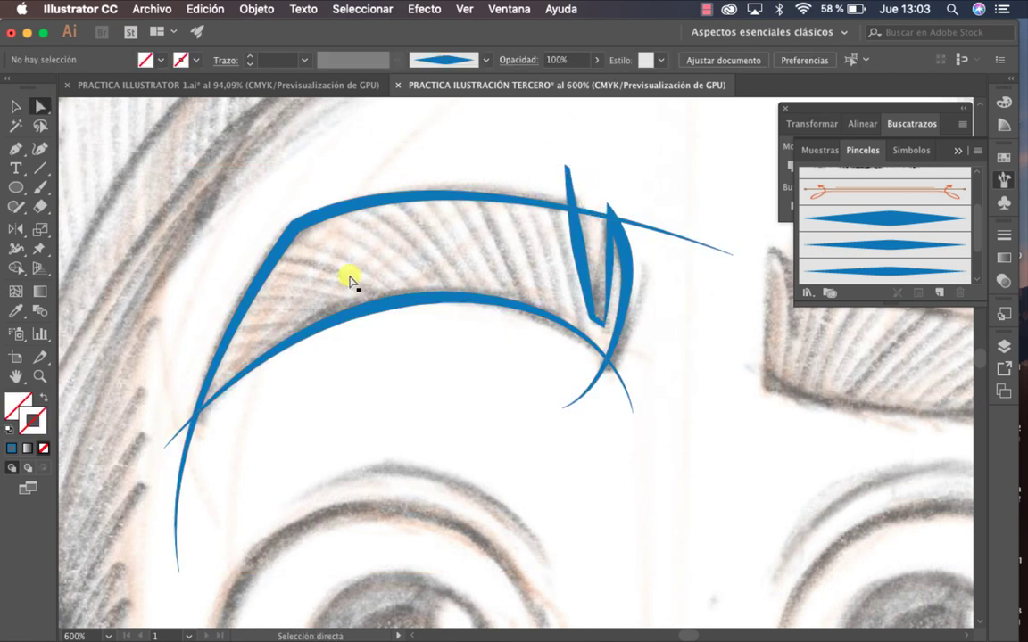
{"action": "mouse_move", "coordinate": [217, 160]}
{"action": "left_mouse_down"}
{"action": "mouse_move", "coordinate": [345, 260]}
{"action": "mouse_move", "coordinate": [707, 431]}
{"action": "mouse_move", "coordinate": [719, 390]}
{"action": "left_mouse_up"}
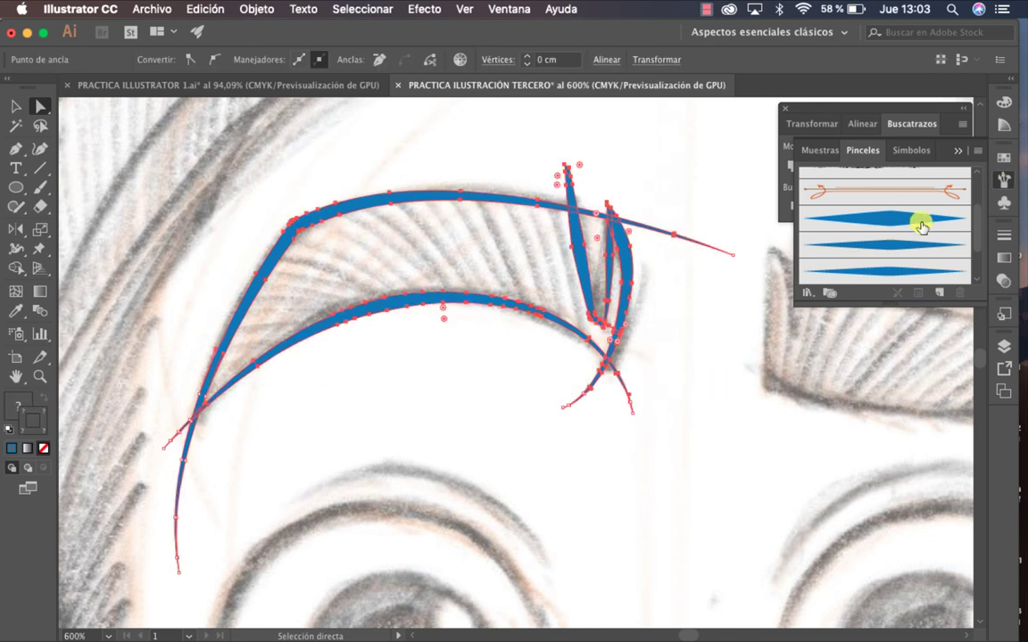
{"action": "left_click", "coordinate": [848, 111]}
{"action": "left_click", "coordinate": [798, 208]}
{"action": "left_click", "coordinate": [734, 366]}
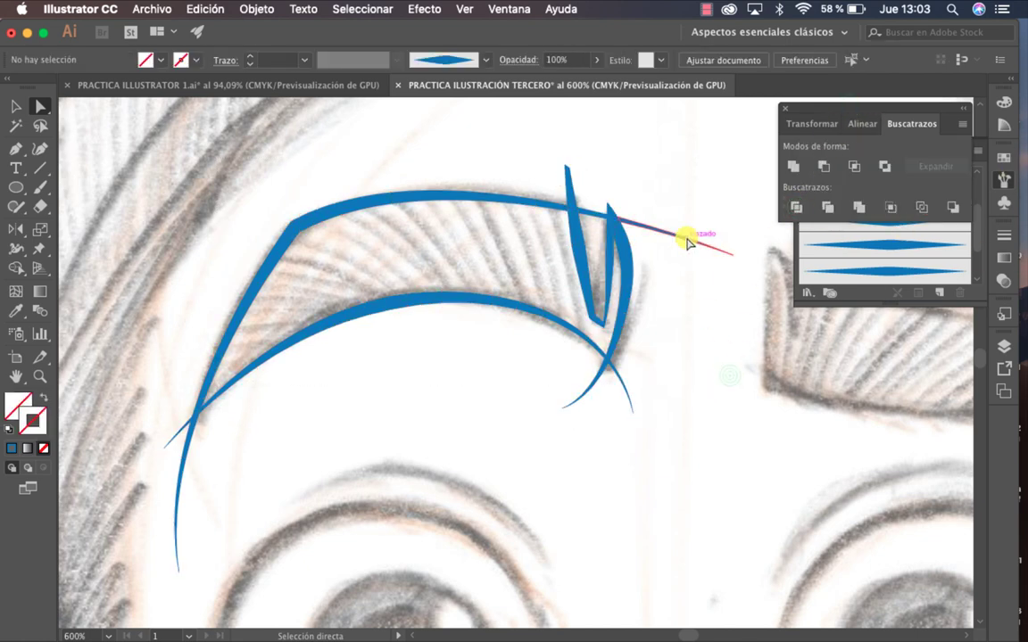
Delete the divided pieces overshooting the eyebrow's upper inner end, including the contour piece bridging the notch and the stub above it.
{"action": "left_click", "coordinate": [667, 235]}
{"action": "key", "text": "Delete"}
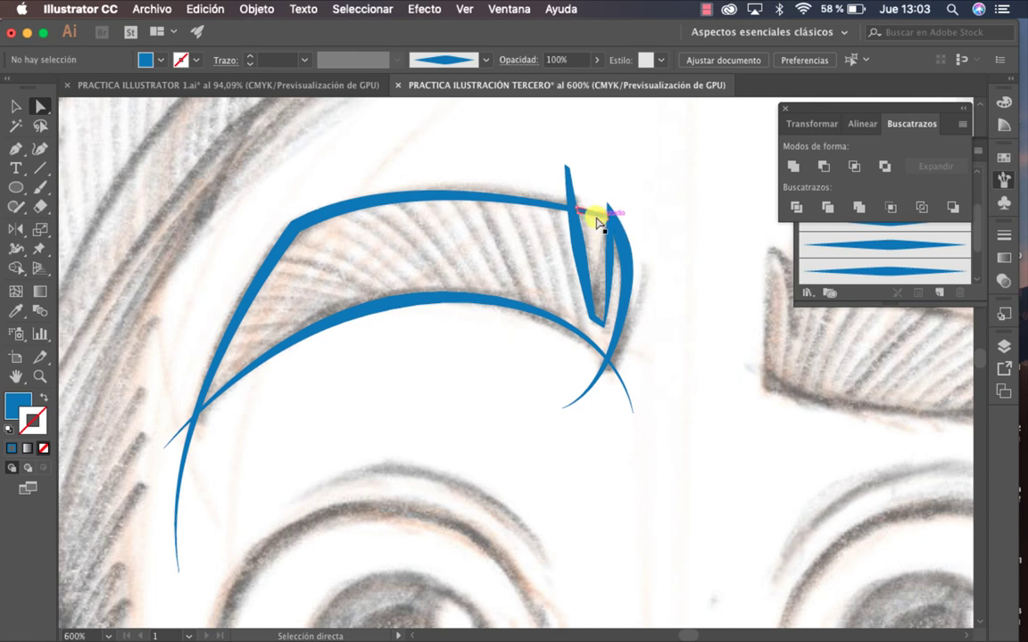
{"action": "left_click_drag", "start_coordinate": [592, 218], "coordinate": [569, 183]}
{"action": "left_click_drag", "start_coordinate": [546, 154], "coordinate": [603, 207]}
{"action": "left_click", "coordinate": [604, 206]}
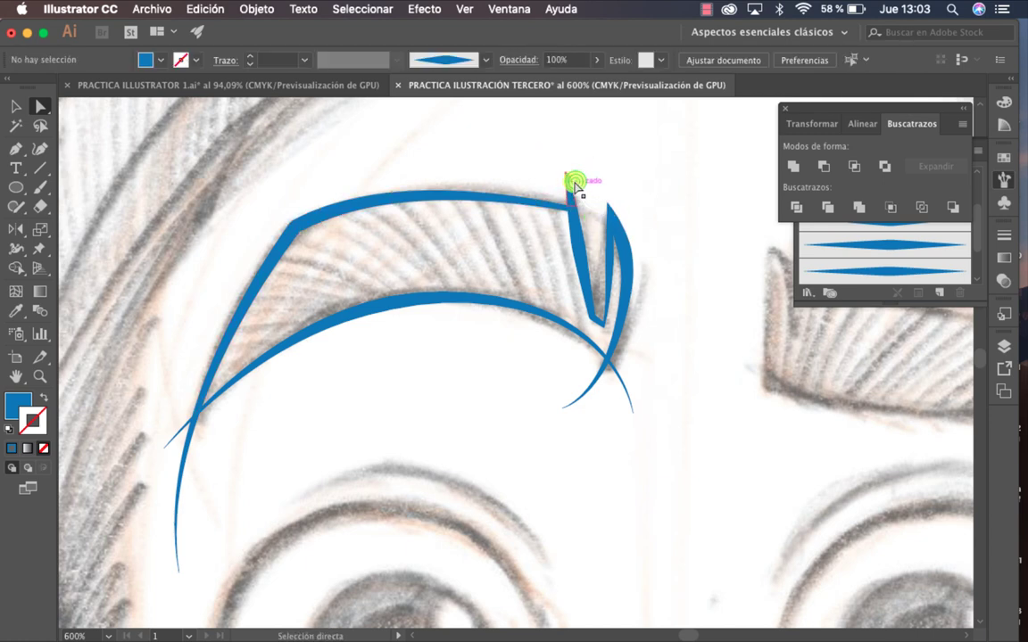
{"action": "left_click", "coordinate": [569, 179]}
{"action": "key", "text": "Delete"}
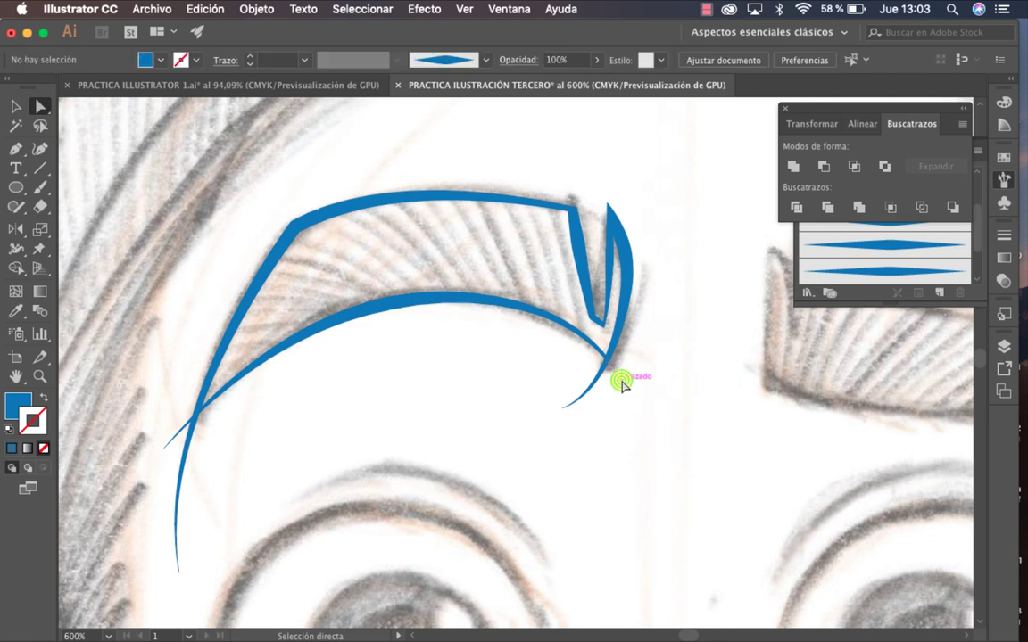
Delete the thin overshooting tails at the eyebrow's lower inner corner and at its outer tip.
{"action": "left_click", "coordinate": [601, 376]}
{"action": "key", "text": "Delete"}
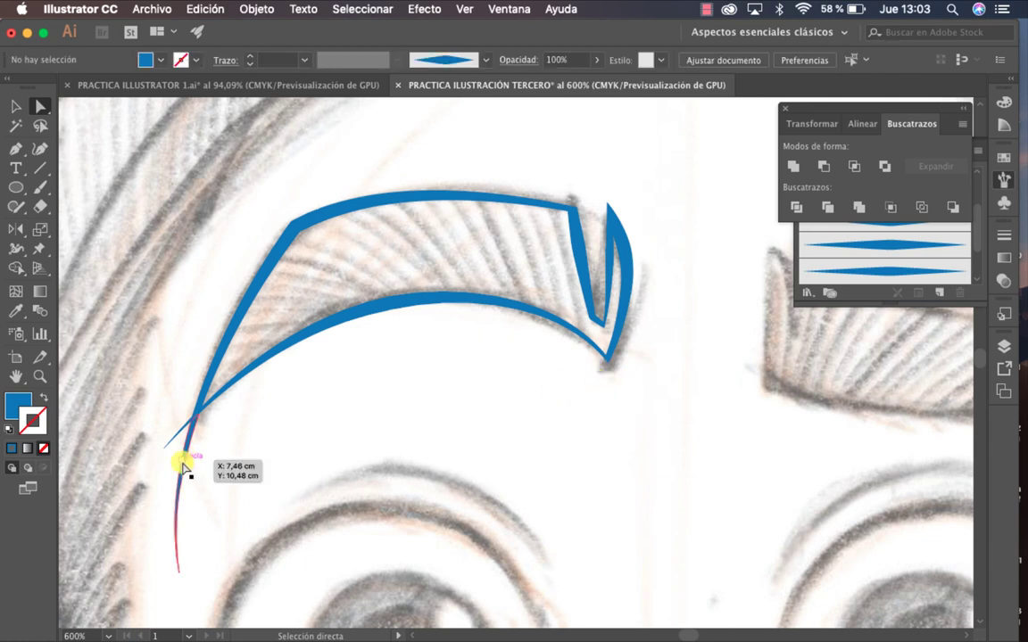
{"action": "left_click", "coordinate": [183, 466]}
{"action": "key", "text": "Delete"}
{"action": "left_click", "coordinate": [171, 426]}
{"action": "key", "text": "Delete"}
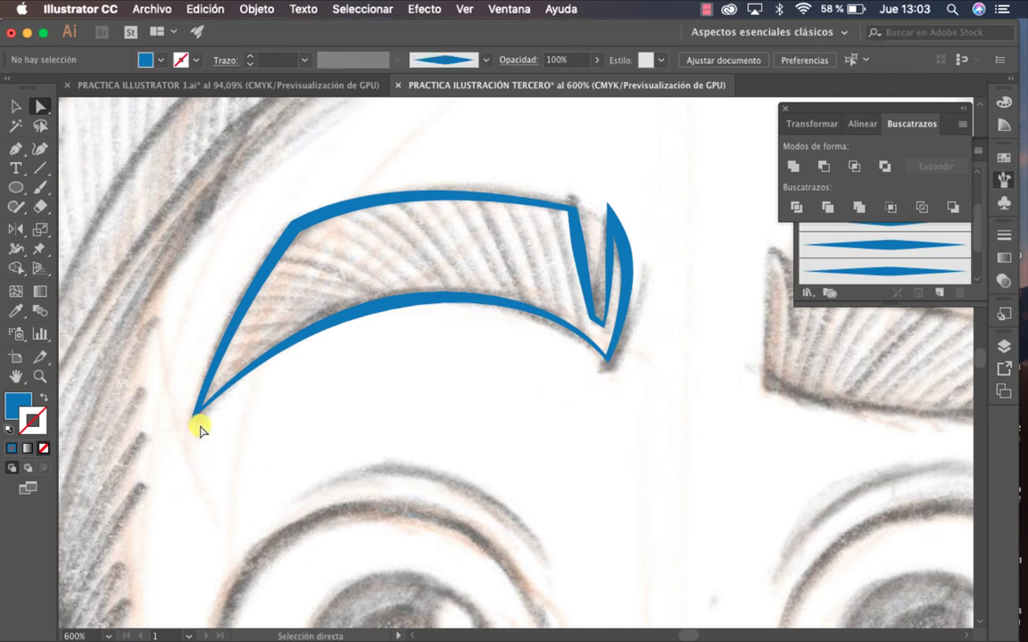
Switch to outline view and delete the unfilled leftover shape inside the notch at the eyebrow's inner end.
{"action": "left_click", "coordinate": [482, 383], "text": "alt+super"}
{"action": "left_click", "coordinate": [621, 427], "text": "alt+super"}
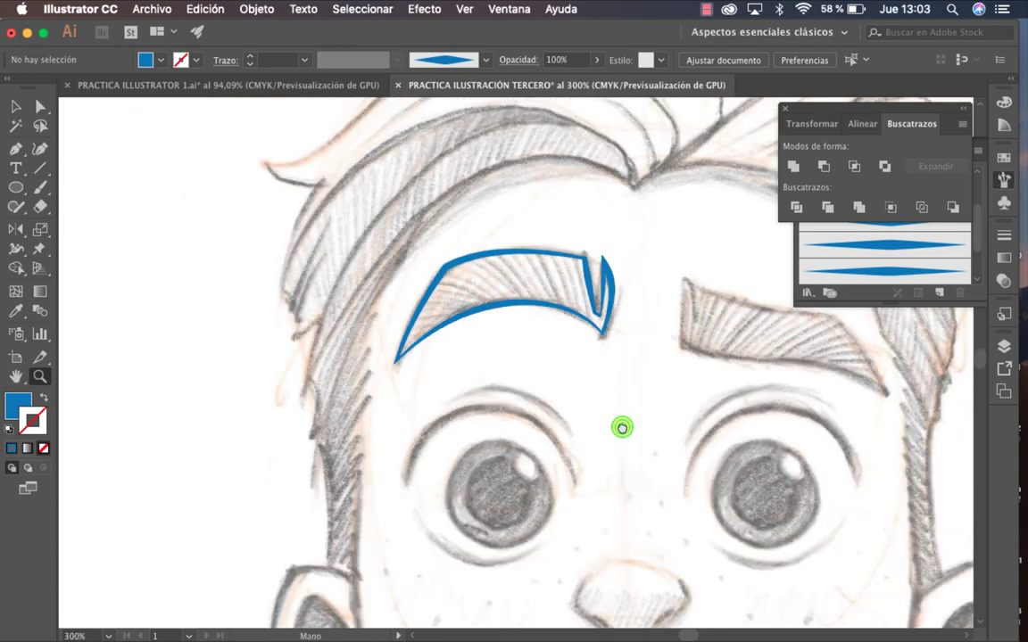
{"action": "left_click_drag", "start_coordinate": [622, 427], "coordinate": [584, 343]}
{"action": "left_click", "coordinate": [443, 257], "text": "super"}
{"action": "left_click", "coordinate": [443, 257], "text": "super"}
{"action": "left_click", "coordinate": [482, 356], "text": "super"}
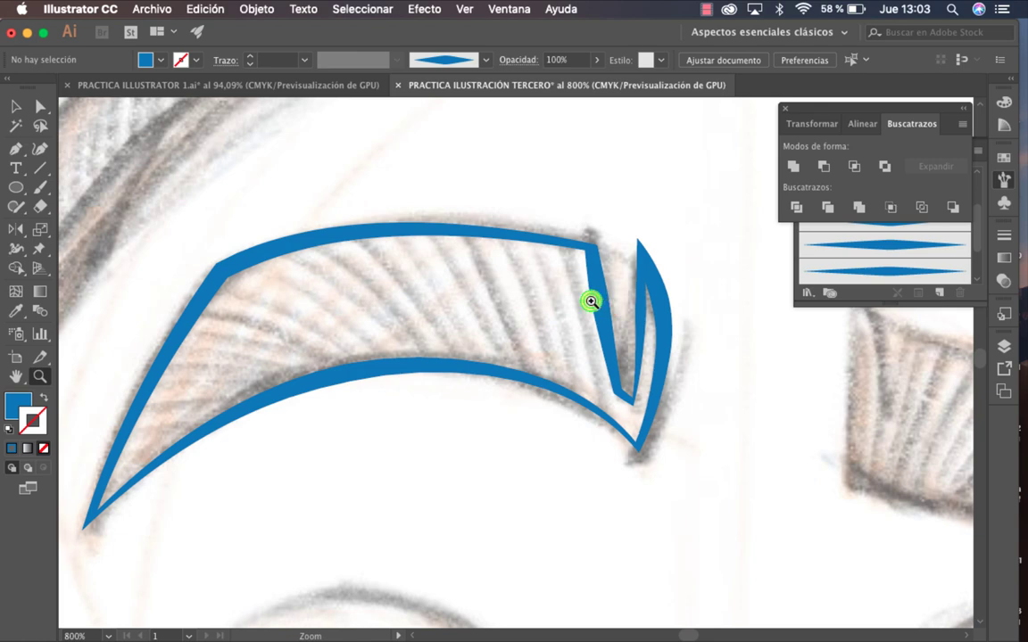
{"action": "left_click", "coordinate": [592, 298]}
{"action": "left_click", "coordinate": [553, 420]}
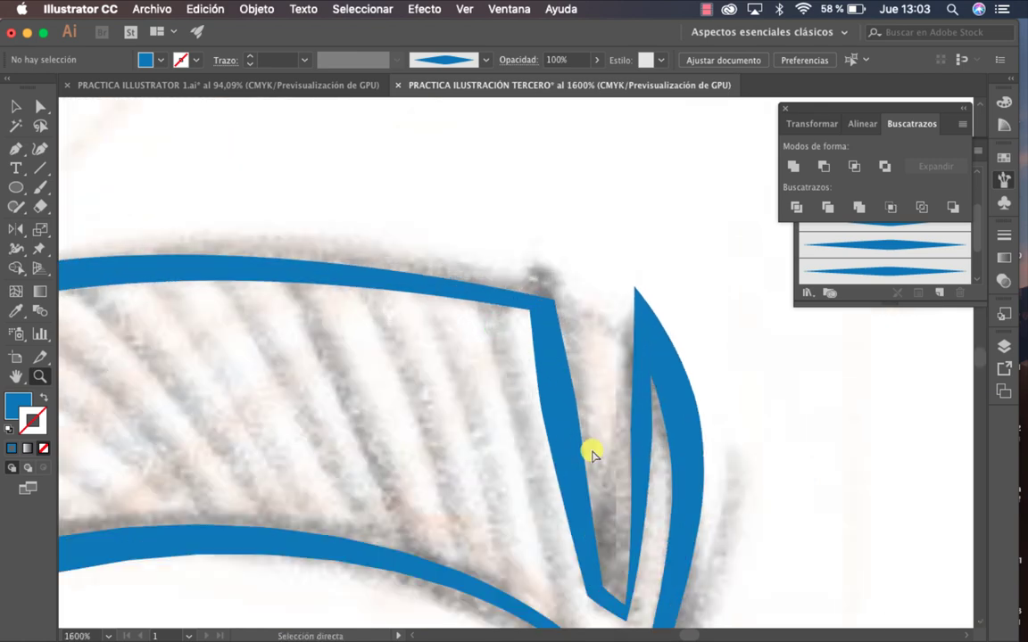
{"action": "key", "text": "cmd+y"}
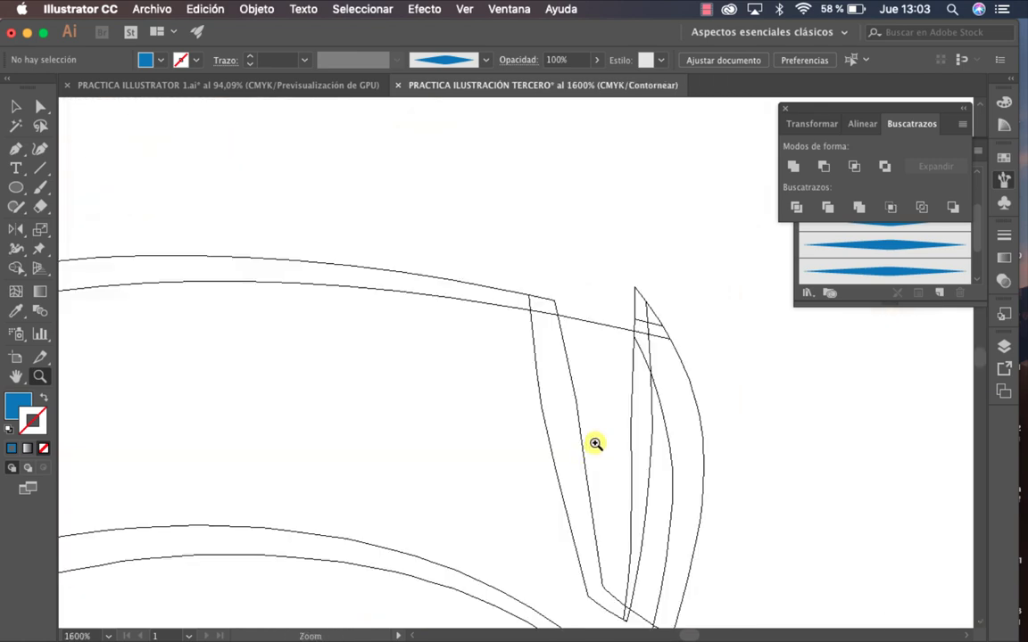
{"action": "key", "text": "a"}
{"action": "left_click", "coordinate": [595, 324]}
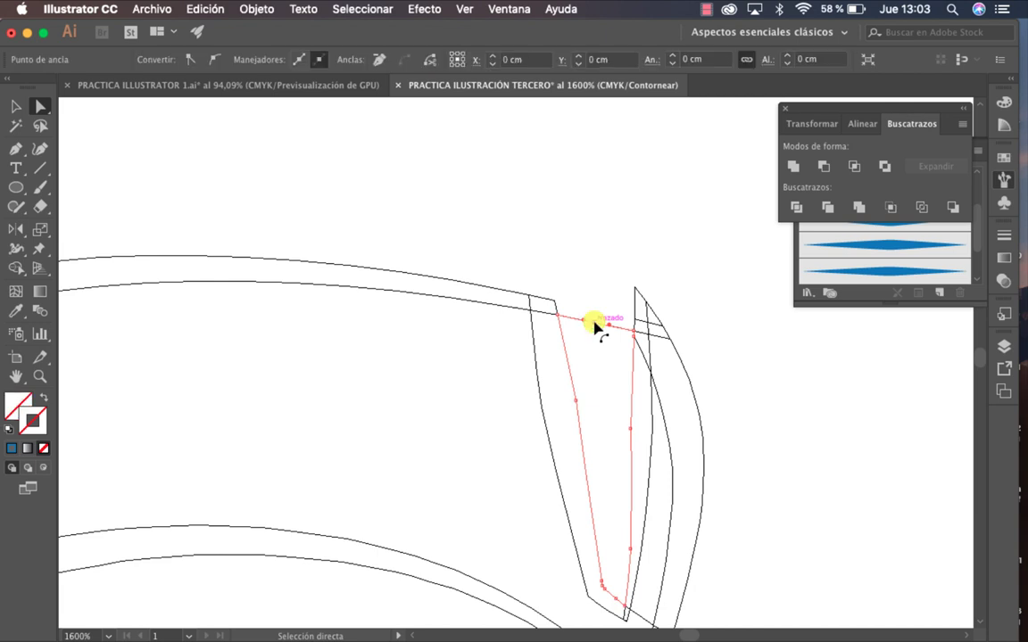
{"action": "key", "text": "cmd+shift+a"}
Compare the whole trimmed eyebrow in outline and preview views, ending in preview.
{"action": "key", "text": "z"}
{"action": "left_click", "coordinate": [569, 395], "text": "alt"}
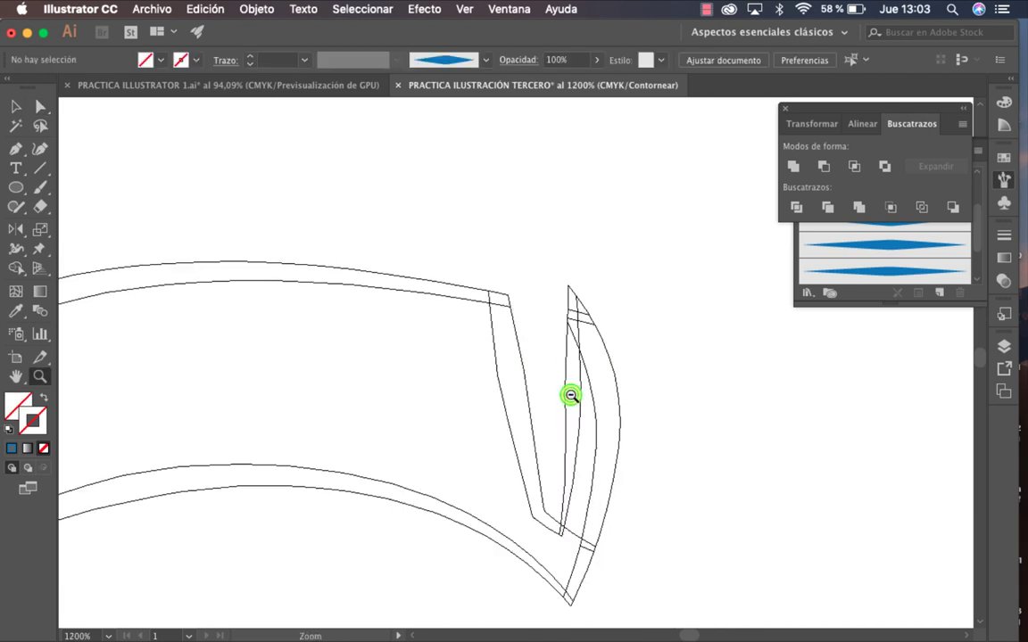
{"action": "left_click", "coordinate": [569, 395], "text": "alt"}
{"action": "left_click_drag", "start_coordinate": [569, 395], "coordinate": [821, 371]}
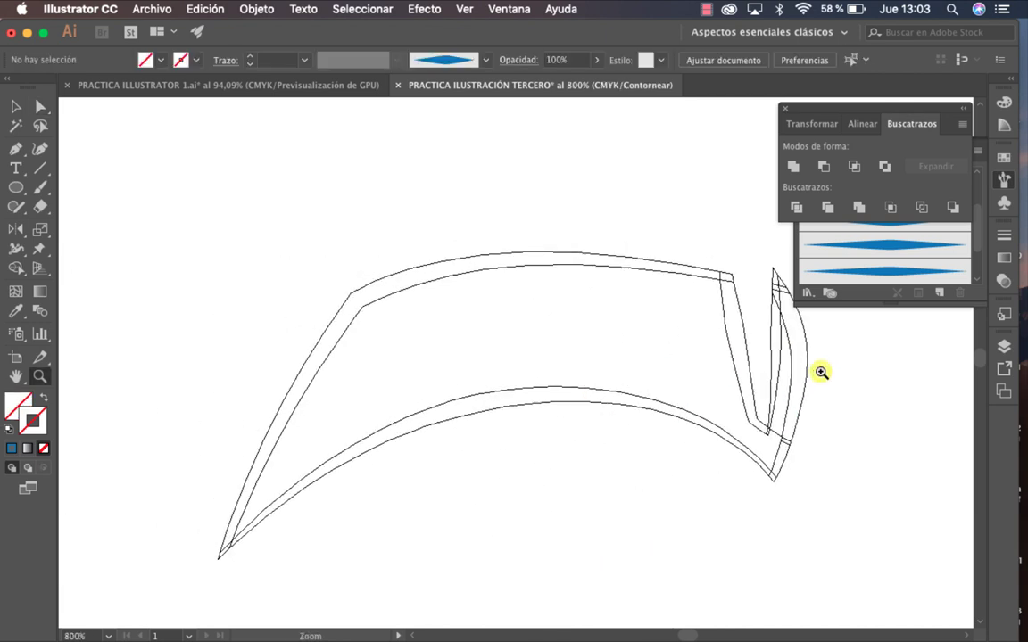
{"action": "key", "text": "cmd+y"}
{"action": "key", "text": "cmd+y"}
{"action": "key", "text": "cmd+y"}
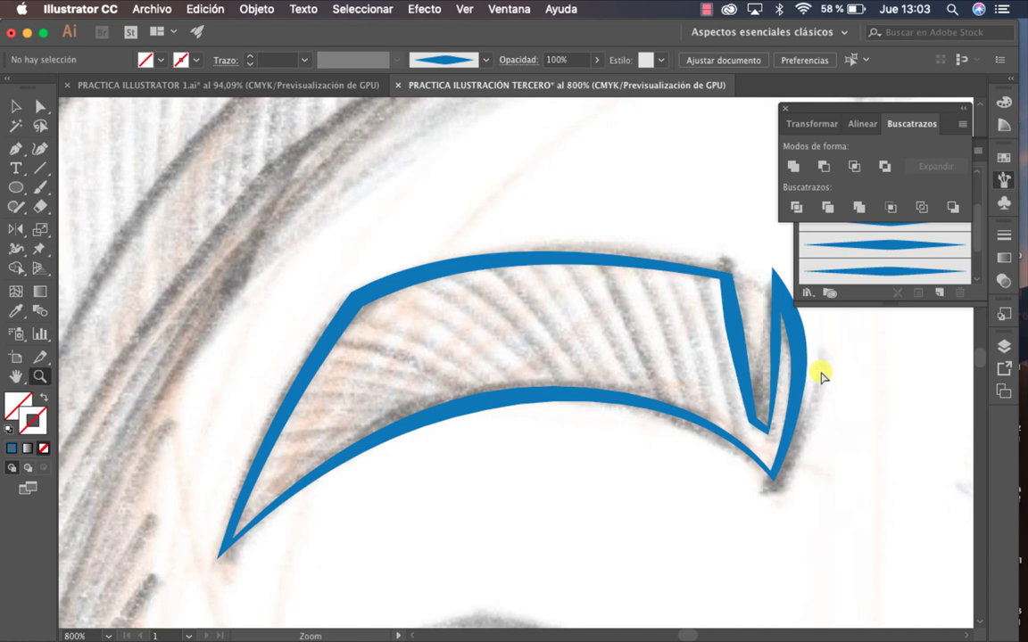
Draw a curved Pen path along the upper edge of the right-hand eyebrow, overshooting the sketch at both ends.
{"action": "left_click_drag", "start_coordinate": [810, 413], "coordinate": [541, 360]}
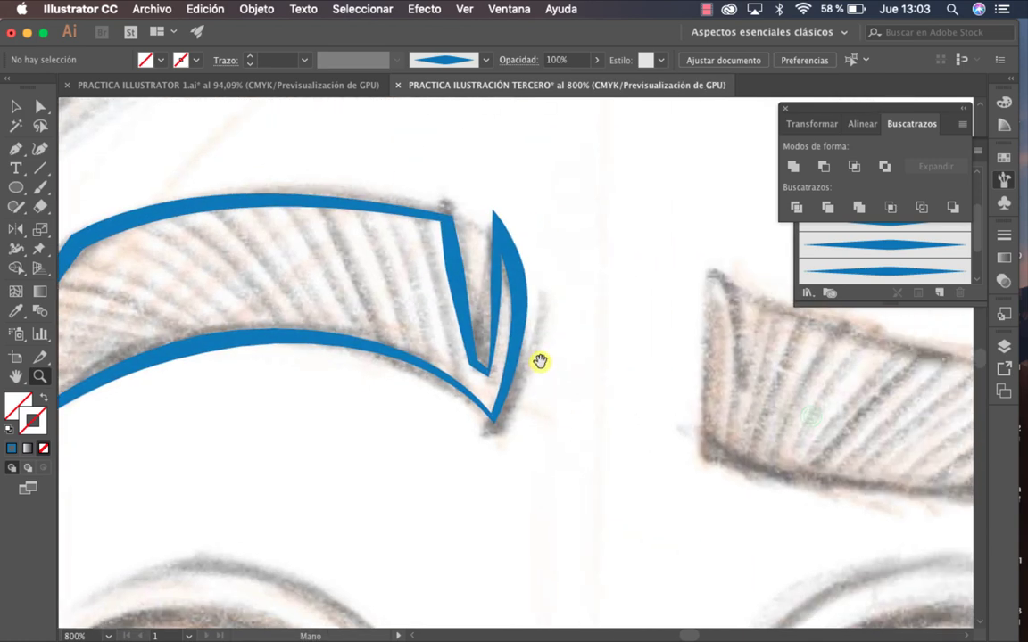
{"action": "left_click_drag", "start_coordinate": [670, 365], "coordinate": [437, 293]}
{"action": "left_click_drag", "start_coordinate": [535, 338], "coordinate": [364, 367]}
{"action": "key", "text": "p"}
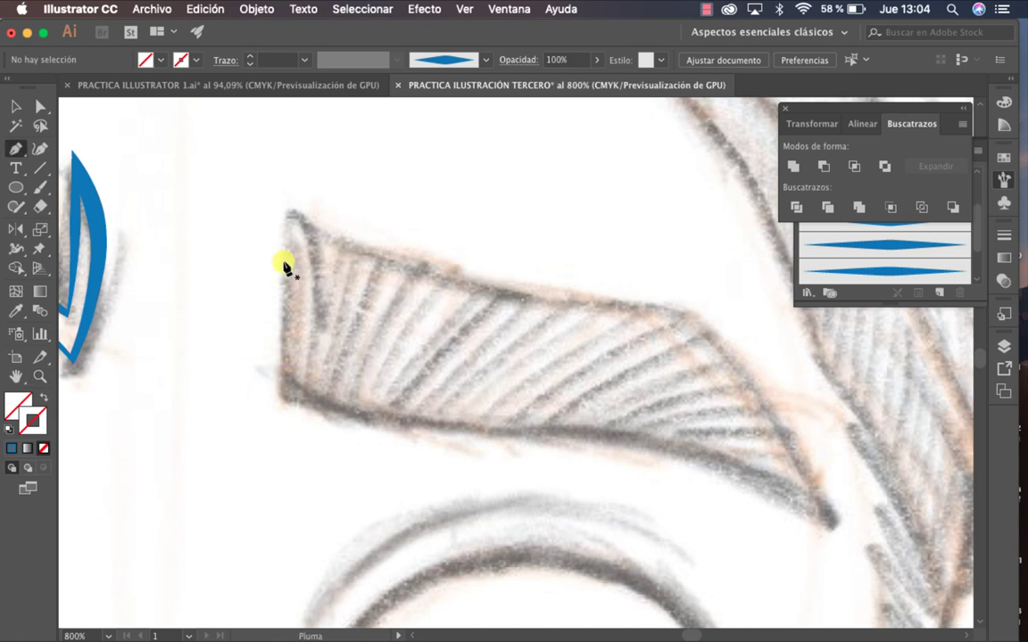
{"action": "left_click", "coordinate": [219, 150]}
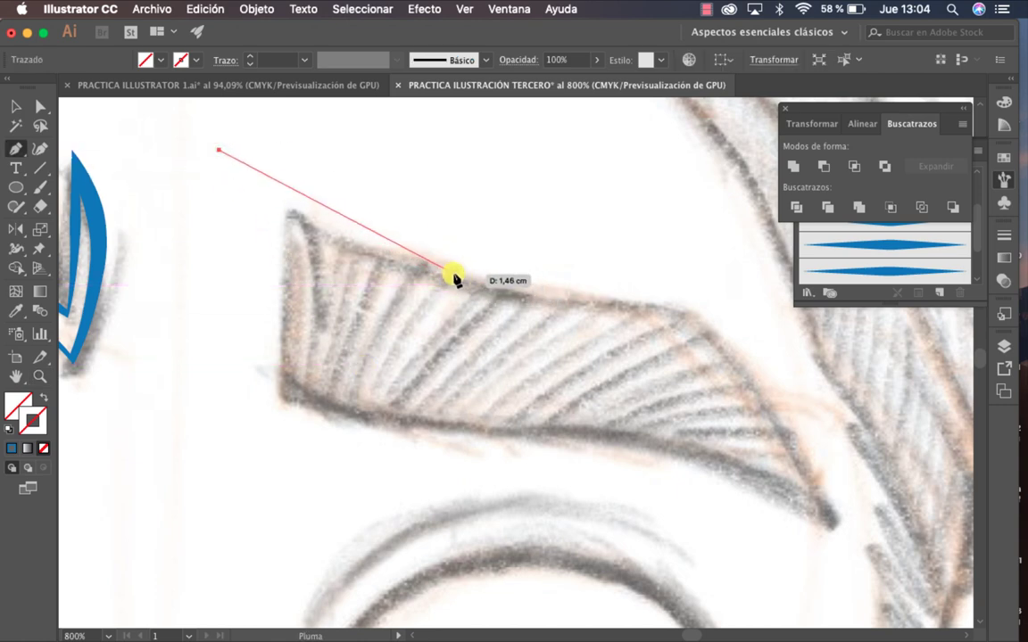
{"action": "left_click_drag", "start_coordinate": [454, 279], "coordinate": [624, 313]}
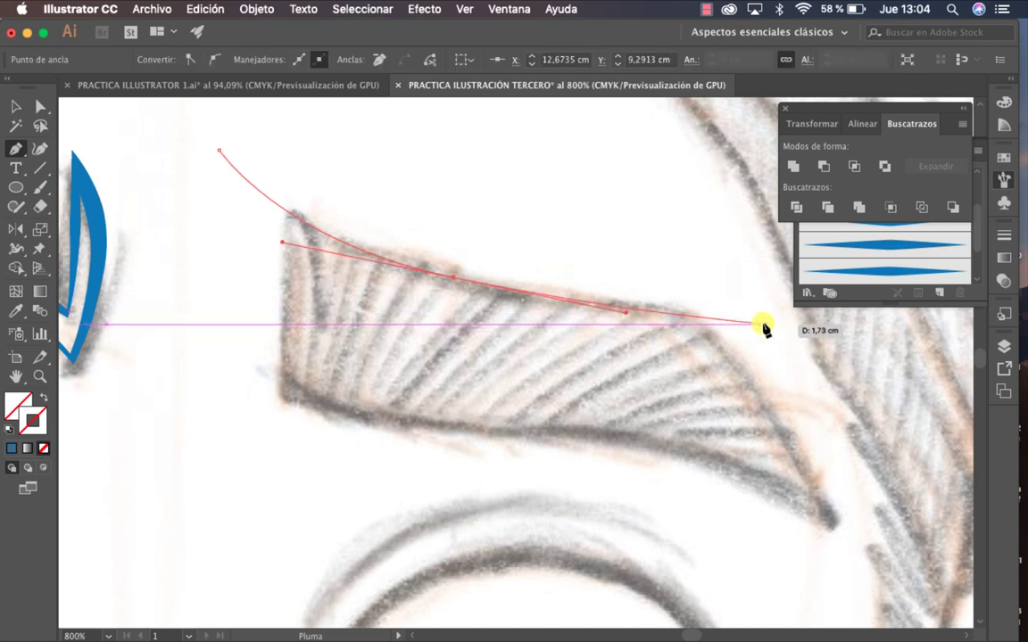
{"action": "left_click_drag", "start_coordinate": [787, 335], "coordinate": [814, 354]}
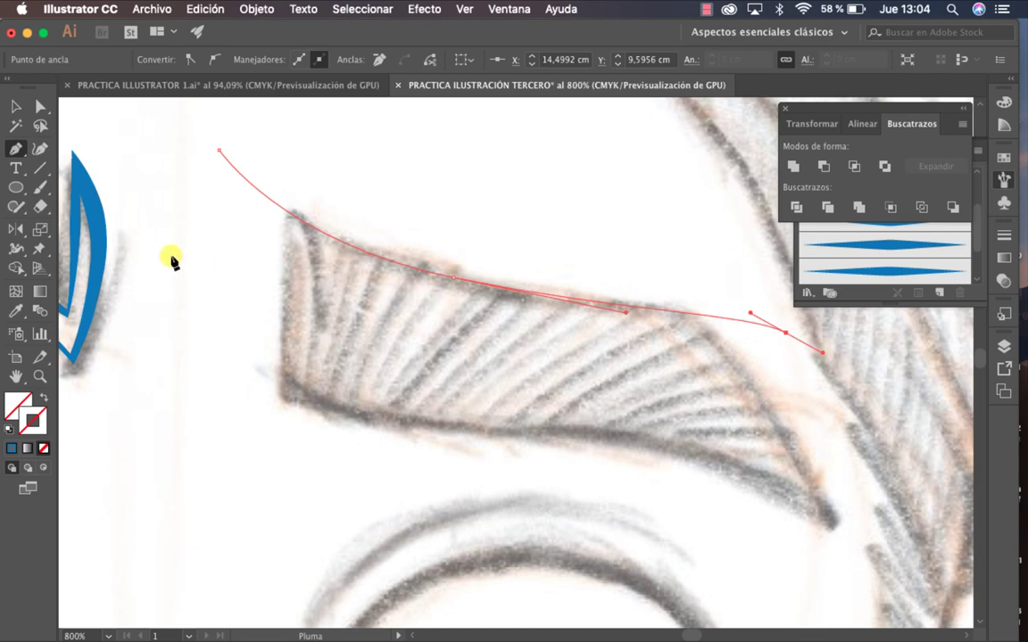
Set the stroke to the blue sampled from the finished eyebrow, with no fill, and deselect the path.
{"action": "key", "text": "i"}
{"action": "left_click", "coordinate": [99, 222]}
{"action": "key", "text": "shift+x"}
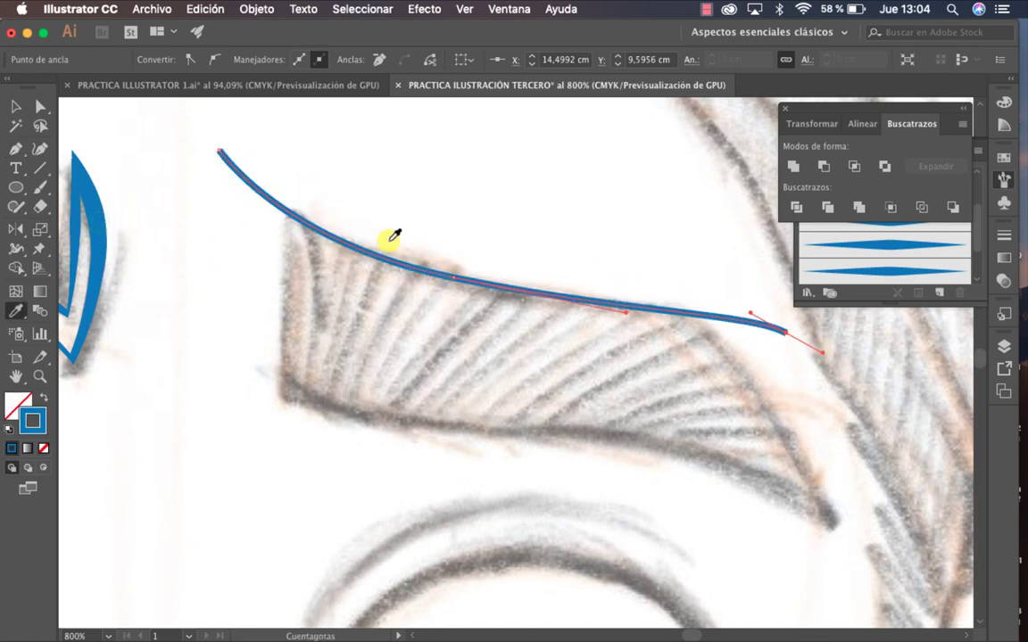
{"action": "key", "text": "v"}
{"action": "left_click", "coordinate": [489, 229]}
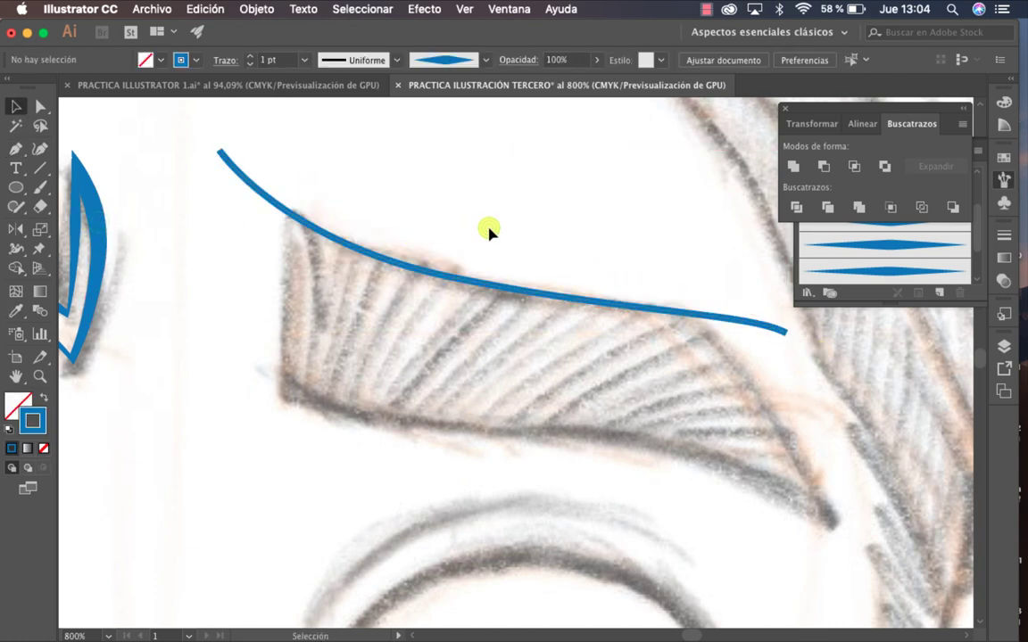
Try the thinnest blue tapered brush on the right-hand eyebrow's upper path and delete the path.
{"action": "left_click", "coordinate": [470, 285]}
{"action": "left_click", "coordinate": [907, 272]}
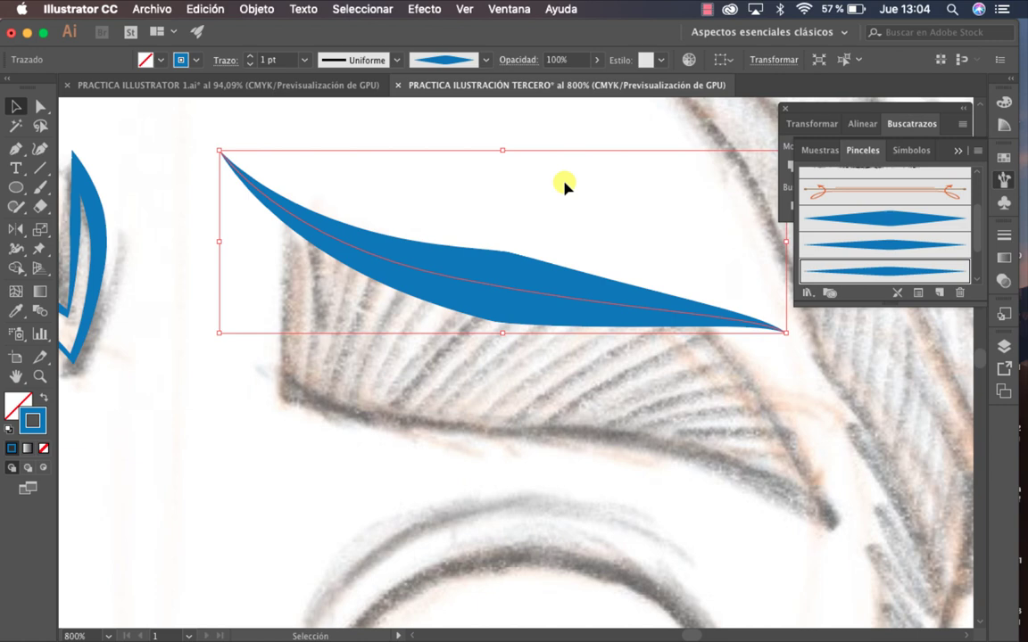
{"action": "key", "text": "Delete"}
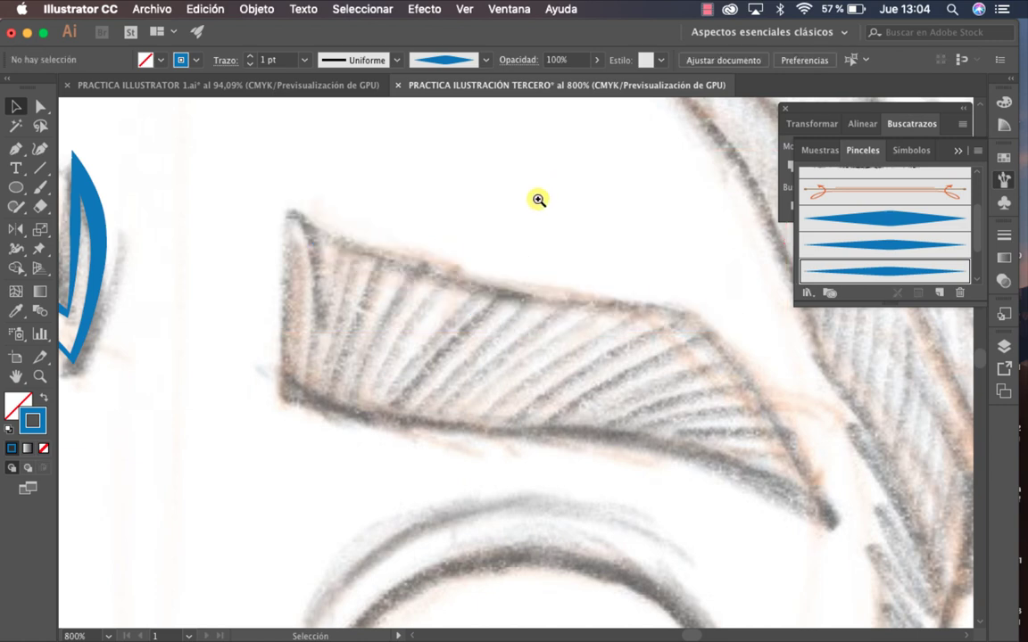
Draw a closed symmetrical lens shape about 1,85 cm wide and 0,31 cm high below and between the eyebrows with the Pen tool.
{"action": "key", "text": "super+minus"}
{"action": "left_click_drag", "start_coordinate": [333, 305], "coordinate": [408, 264]}
{"action": "key", "text": "p"}
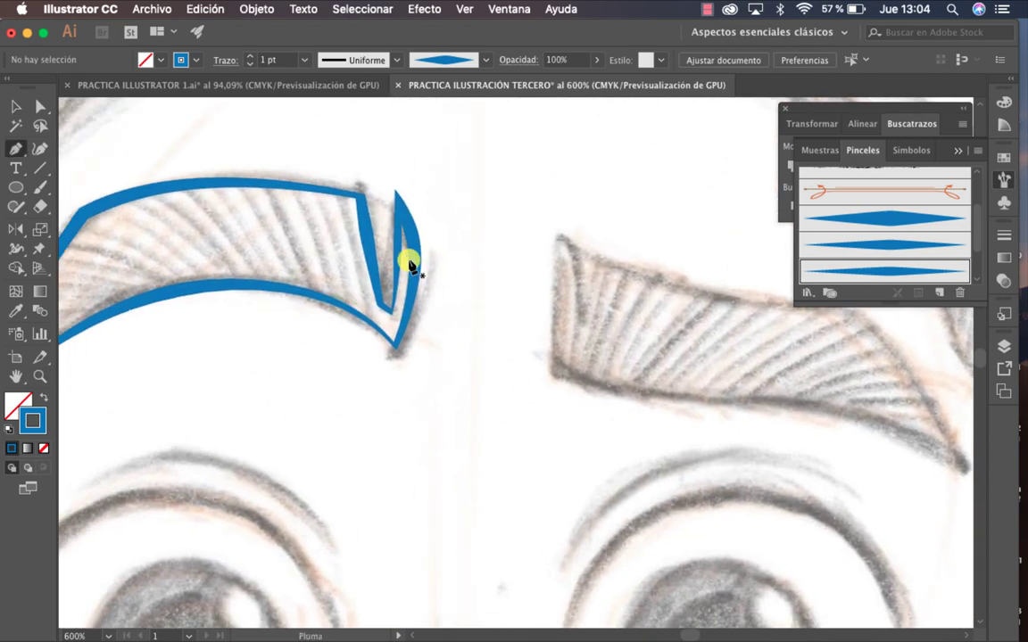
{"action": "left_click_drag", "start_coordinate": [335, 458], "coordinate": [724, 501]}
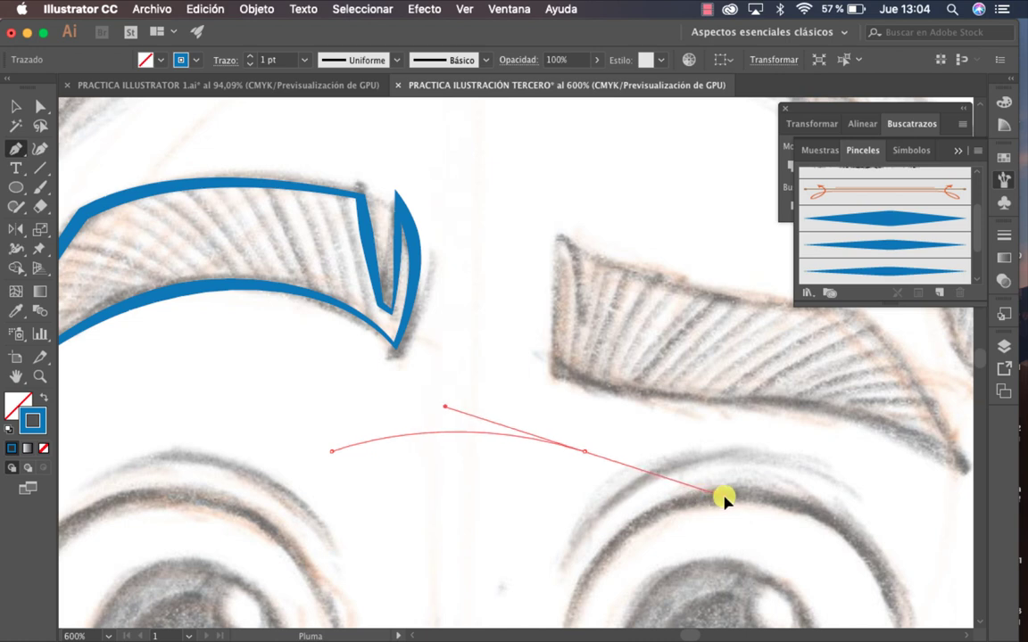
{"action": "left_click_drag", "start_coordinate": [725, 502], "coordinate": [725, 496]}
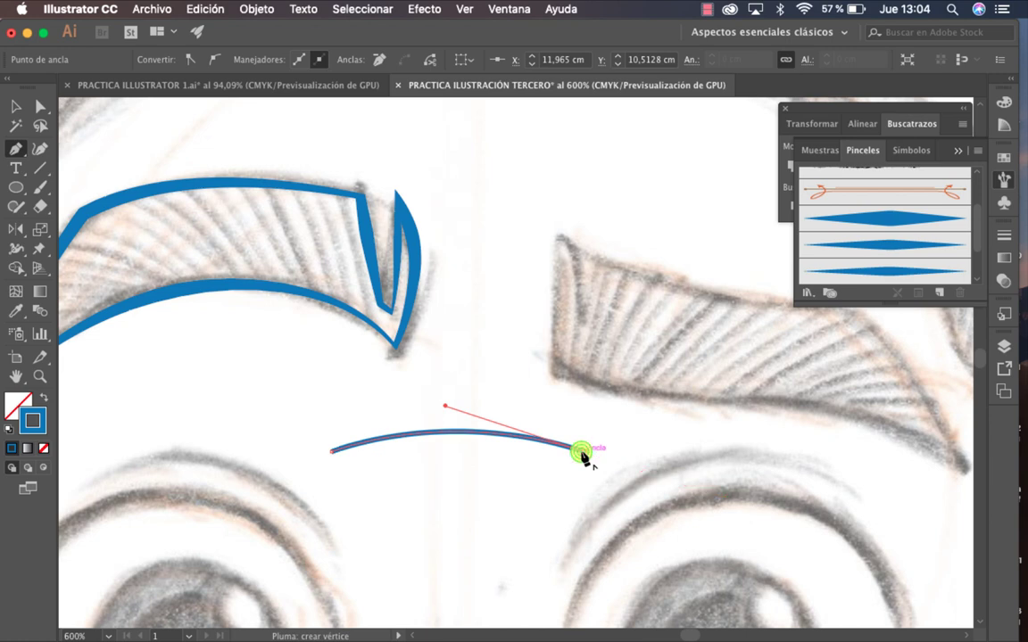
{"action": "mouse_move", "coordinate": [334, 453]}
{"action": "left_mouse_down"}
{"action": "mouse_move", "coordinate": [241, 409]}
{"action": "mouse_move", "coordinate": [201, 400]}
{"action": "mouse_move", "coordinate": [208, 407]}
{"action": "left_mouse_up"}
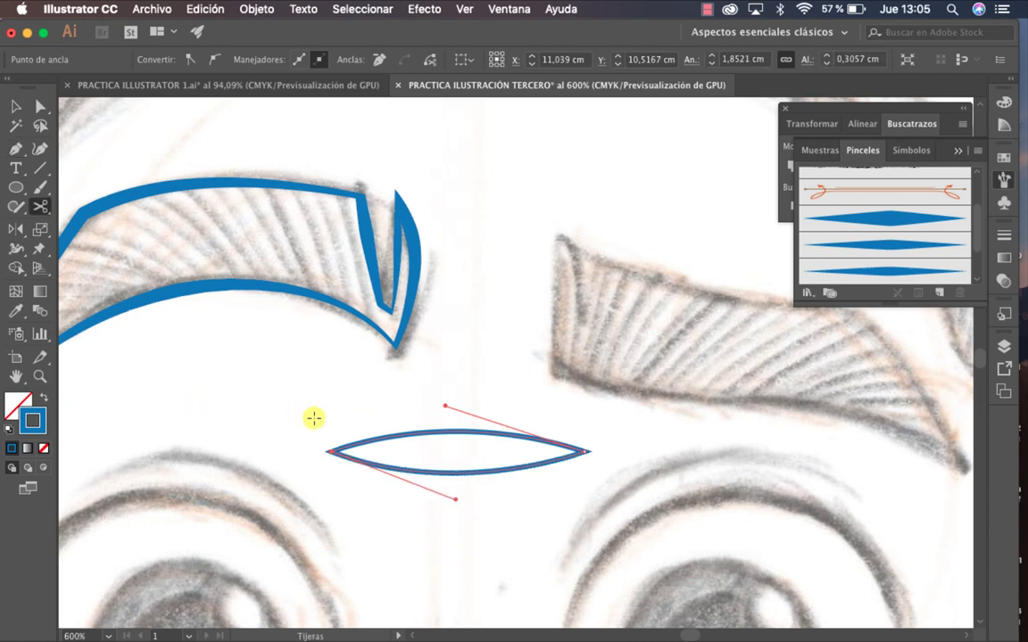
Give the lens shape a solid blue fill without stroke and flatten it into a very thin sliver.
{"action": "key", "text": "v"}
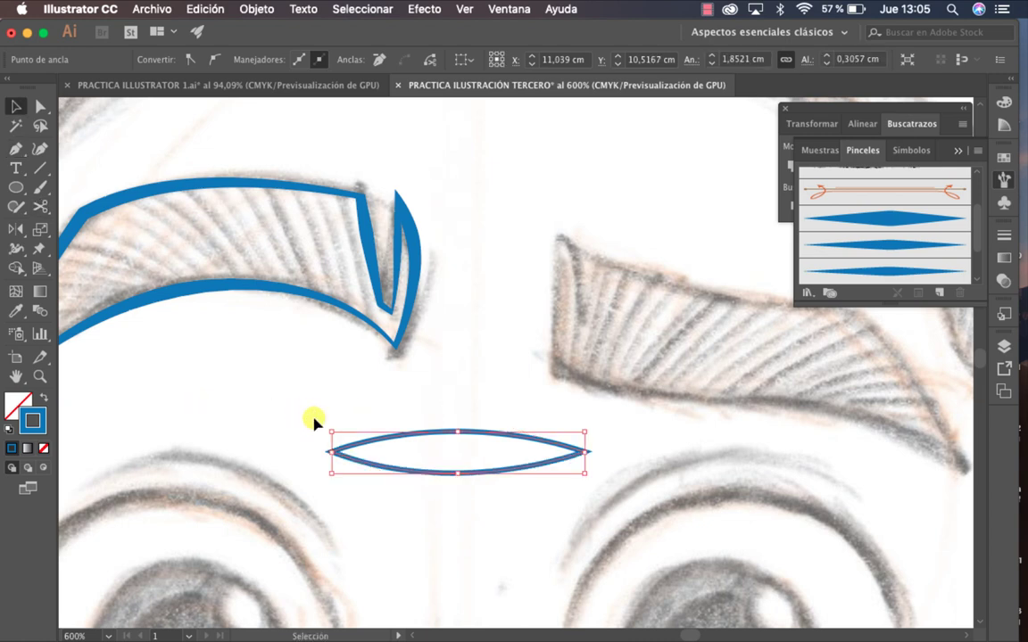
{"action": "key", "text": "shift+x"}
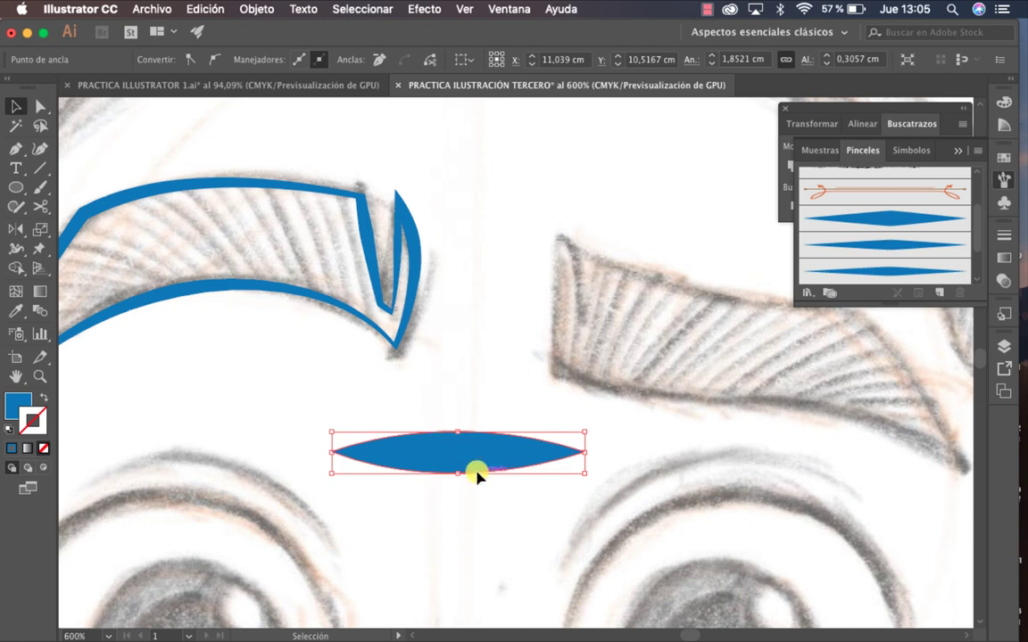
{"action": "left_click", "coordinate": [536, 523]}
{"action": "left_click", "coordinate": [477, 463]}
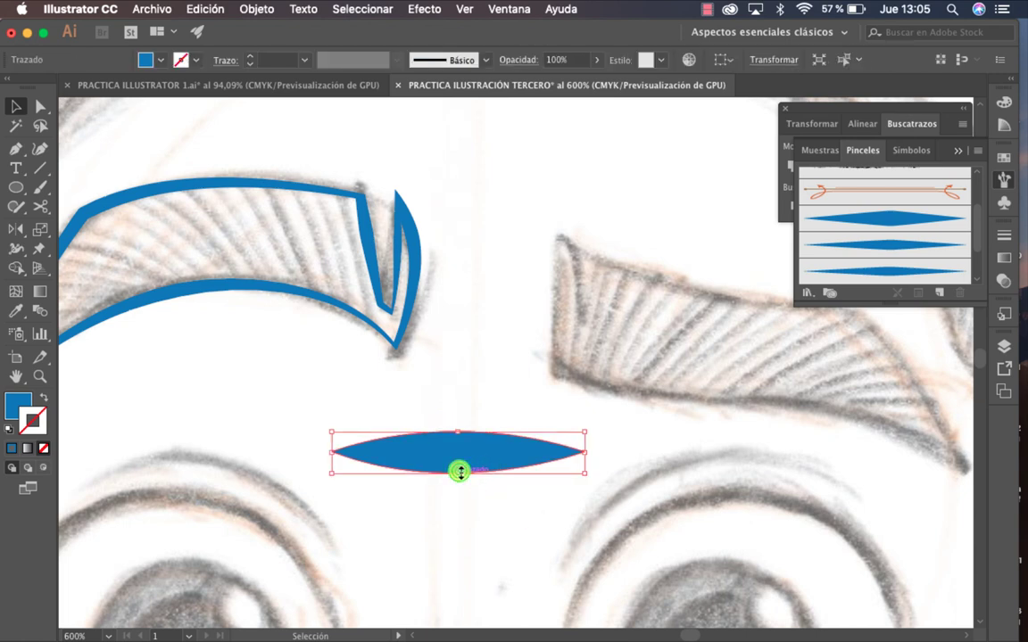
{"action": "mouse_move", "coordinate": [460, 472]}
{"action": "left_mouse_down"}
{"action": "mouse_move", "coordinate": [457, 463]}
{"action": "mouse_move", "coordinate": [450, 542]}
{"action": "mouse_move", "coordinate": [454, 510]}
{"action": "mouse_move", "coordinate": [433, 438]}
{"action": "mouse_move", "coordinate": [789, 285]}
{"action": "mouse_move", "coordinate": [851, 276]}
{"action": "left_mouse_up"}
Create an art brush from the thin blue sliver and name it PINCEL ILUTRACION 3.
{"action": "left_click", "coordinate": [526, 489]}
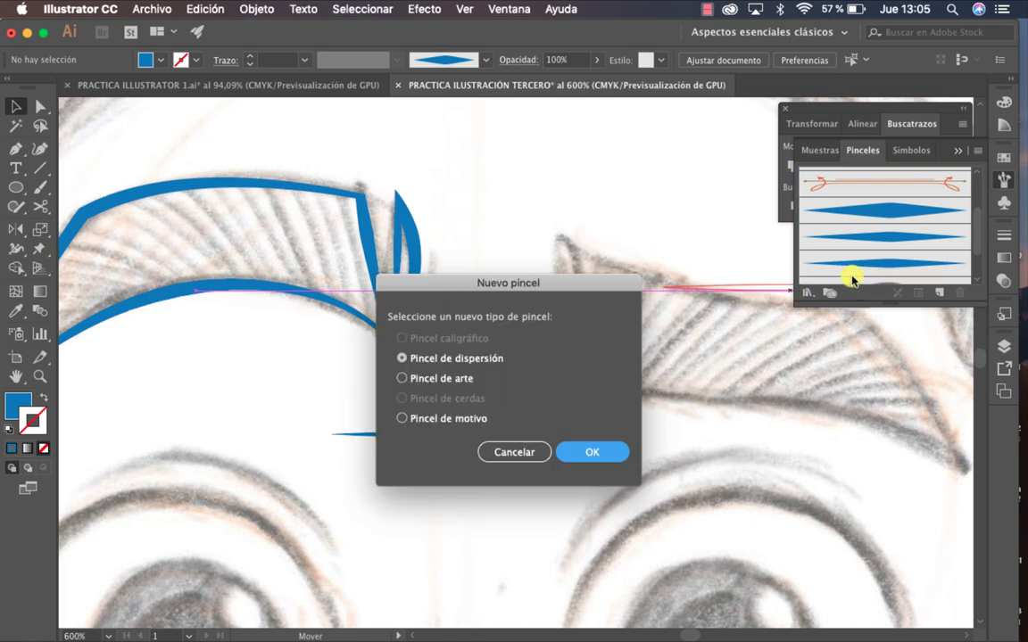
{"action": "left_click", "coordinate": [451, 378]}
{"action": "left_click", "coordinate": [594, 453]}
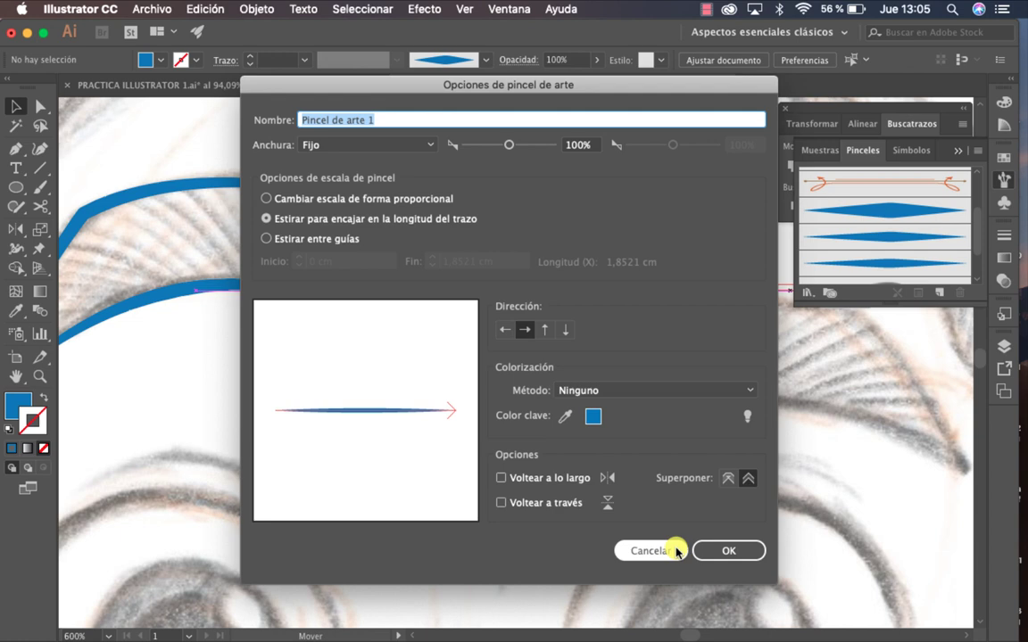
{"action": "type", "text": "Pl"}
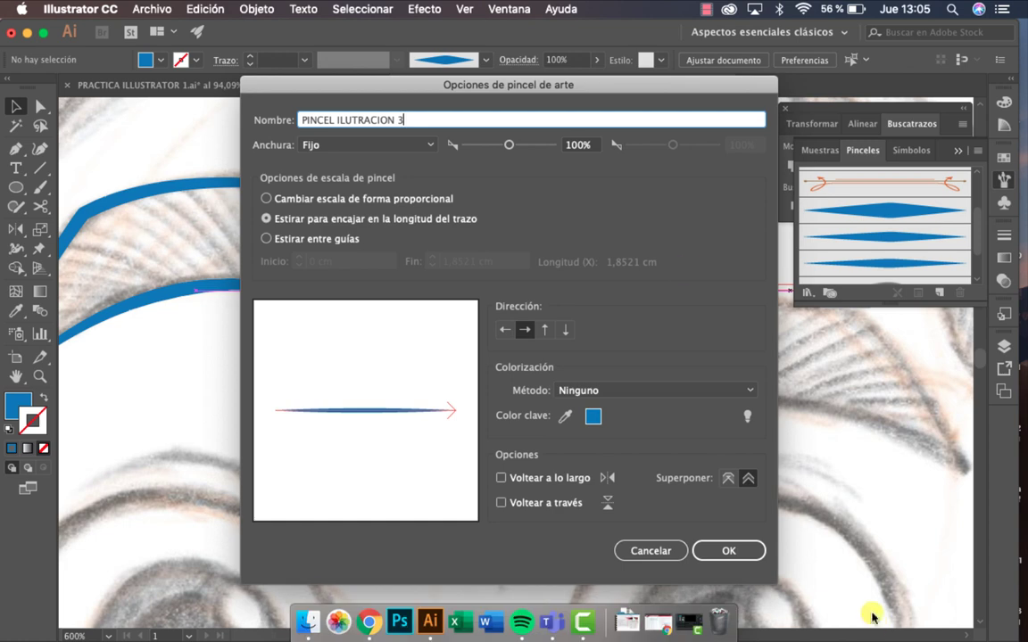
{"action": "left_click", "coordinate": [723, 548]}
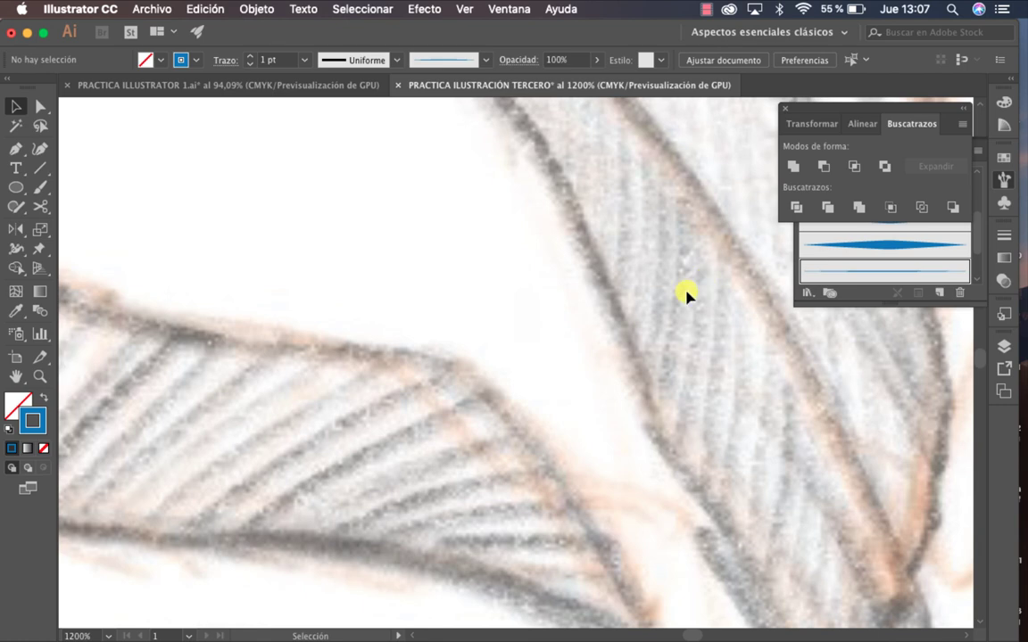
Draw a curved path along the right-hand eyebrow's upper edge with the Pen tool, extending past both corners.
{"action": "key", "text": "z"}
{"action": "left_click", "coordinate": [438, 331], "text": "alt"}
{"action": "mouse_move", "coordinate": [438, 331]}
{"action": "left_mouse_down"}
{"action": "mouse_move", "coordinate": [650, 339]}
{"action": "mouse_move", "coordinate": [645, 362]}
{"action": "mouse_move", "coordinate": [684, 325]}
{"action": "mouse_move", "coordinate": [636, 295]}
{"action": "mouse_move", "coordinate": [652, 304]}
{"action": "left_mouse_up"}
{"action": "key", "text": "p"}
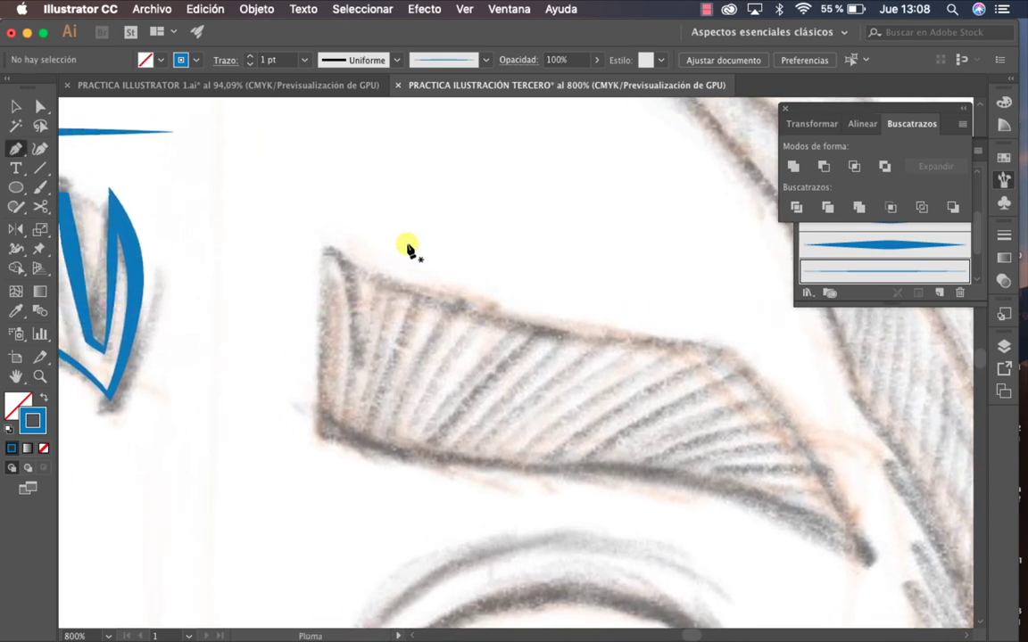
{"action": "left_click", "coordinate": [289, 209]}
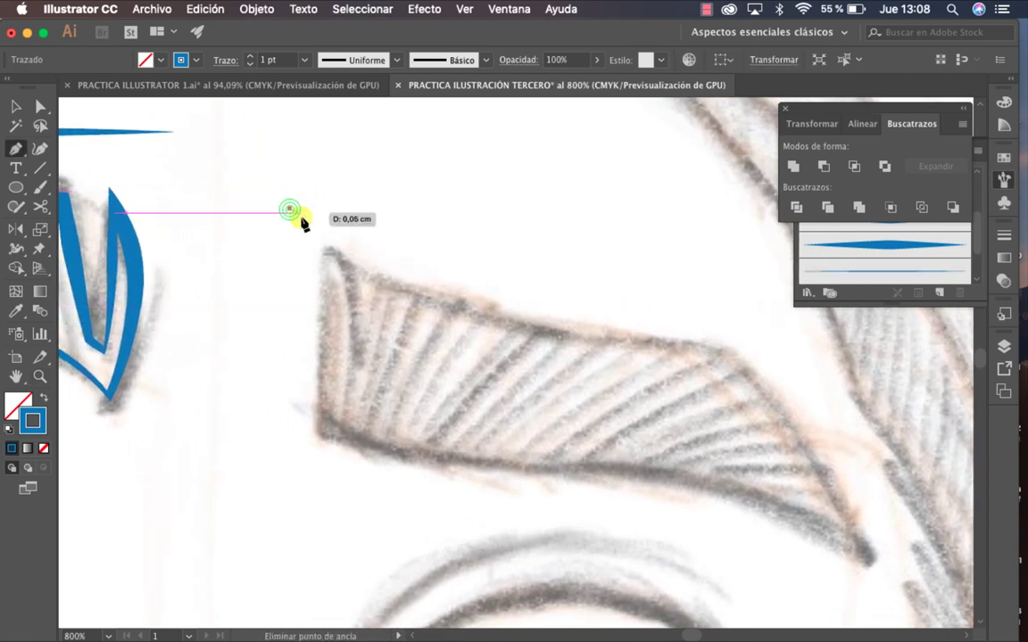
{"action": "left_click_drag", "start_coordinate": [473, 311], "coordinate": [650, 349]}
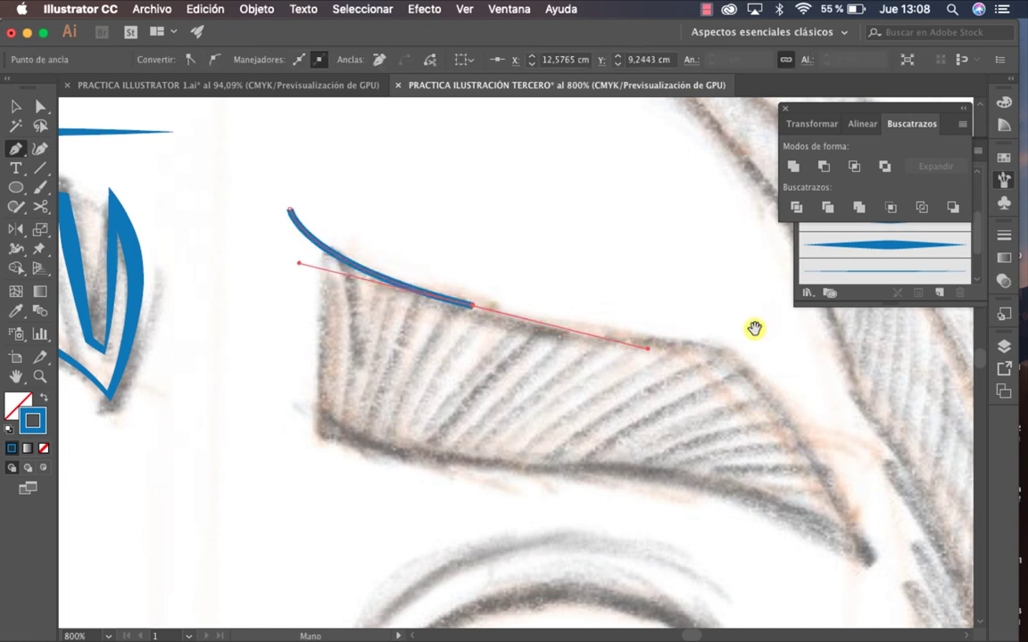
{"action": "mouse_move", "coordinate": [755, 329]}
{"action": "left_mouse_down"}
{"action": "mouse_move", "coordinate": [562, 282]}
{"action": "mouse_move", "coordinate": [614, 323]}
{"action": "mouse_move", "coordinate": [643, 316]}
{"action": "left_mouse_up"}
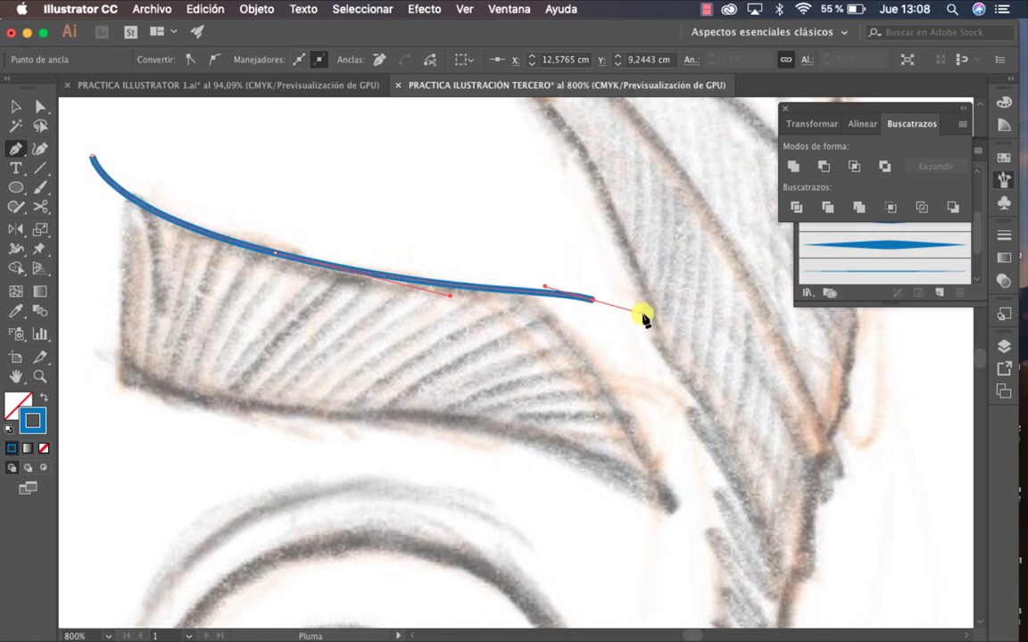
Apply the new thin tapered brush to the eyebrow's upper path, set its stroke to 3 pt and deselect it.
{"action": "key", "text": "v"}
{"action": "left_click", "coordinate": [837, 270]}
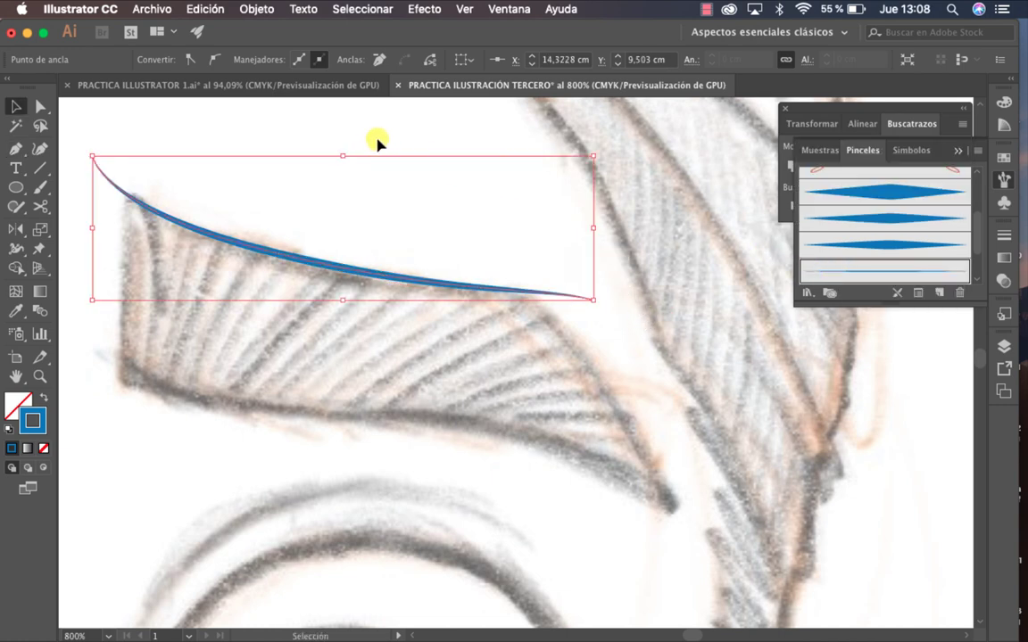
{"action": "left_click", "coordinate": [379, 108]}
{"action": "left_click", "coordinate": [329, 260]}
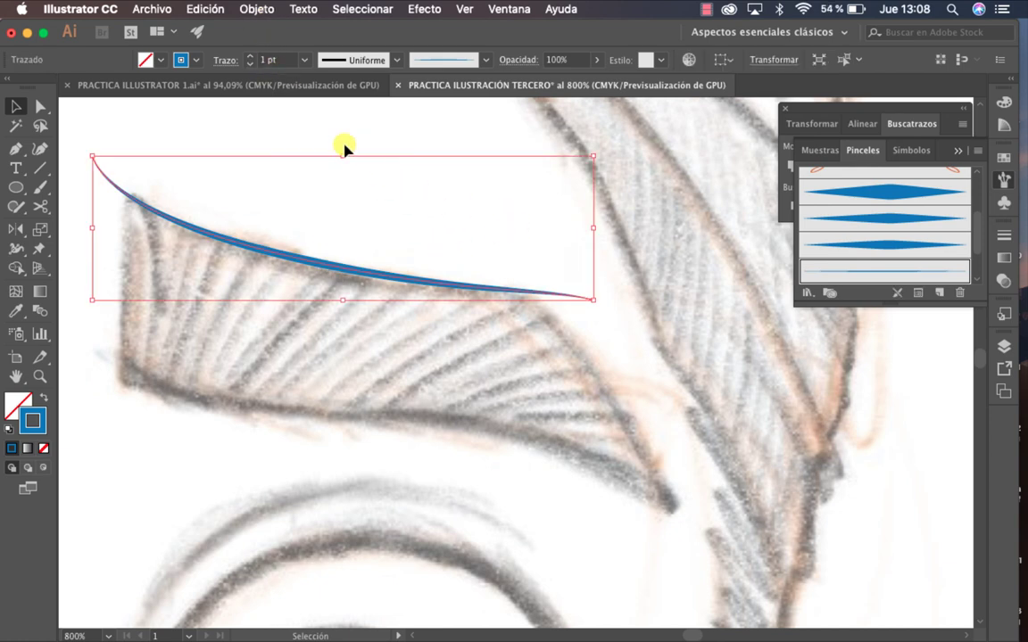
{"action": "left_click", "coordinate": [250, 56]}
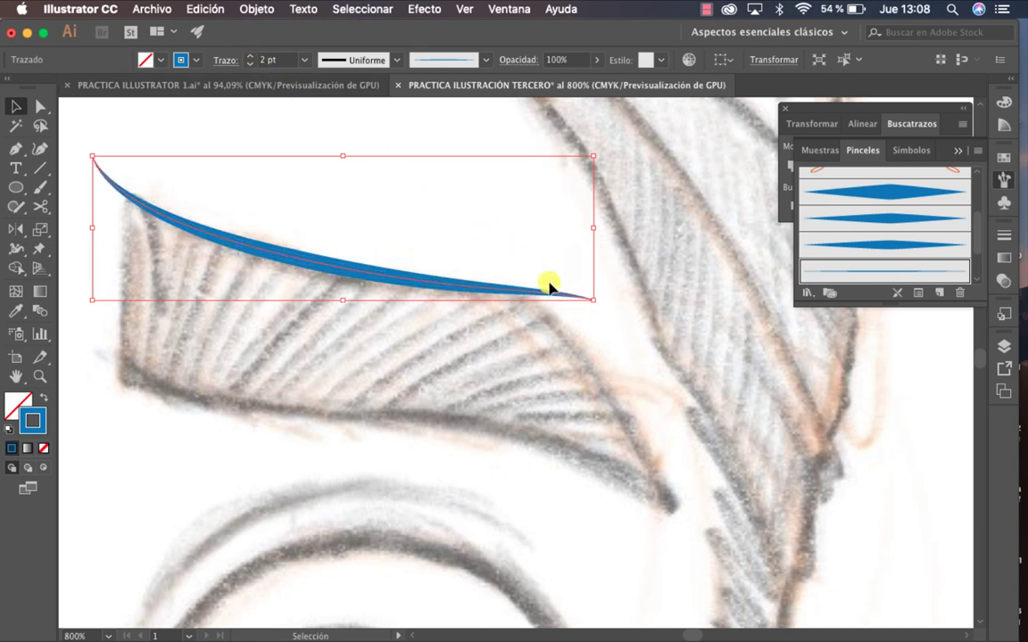
{"action": "left_click", "coordinate": [252, 56]}
{"action": "left_click", "coordinate": [325, 158]}
Draw a curved path down the right-hand eyebrow's outer edge with the Pen tool, crossing the upper stroke and overshooting the lower tip.
{"action": "left_click_drag", "start_coordinate": [432, 257], "coordinate": [497, 248]}
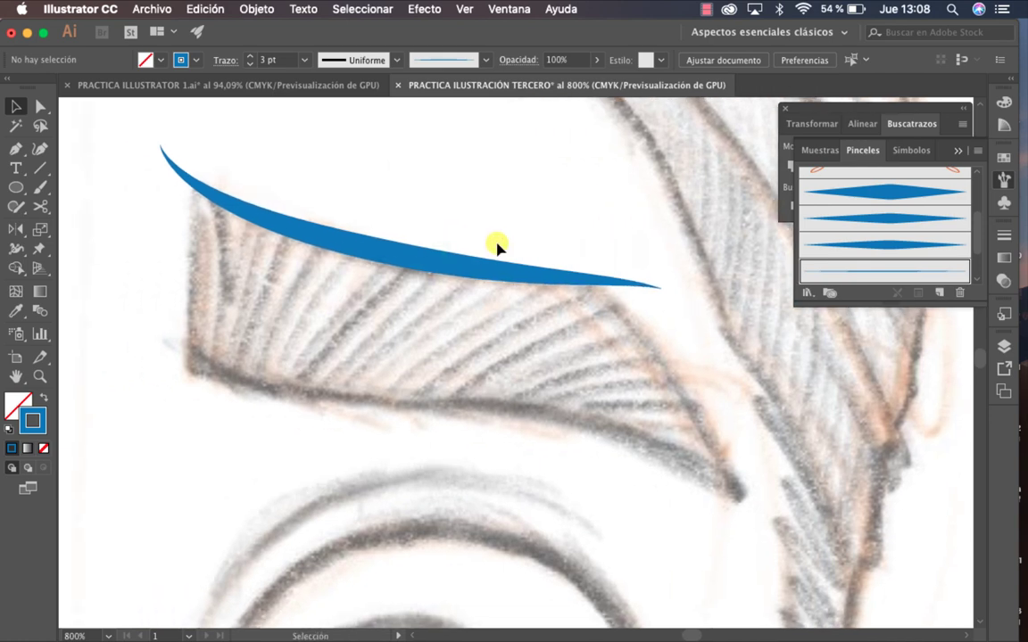
{"action": "key", "text": "p"}
{"action": "left_click", "coordinate": [541, 242]}
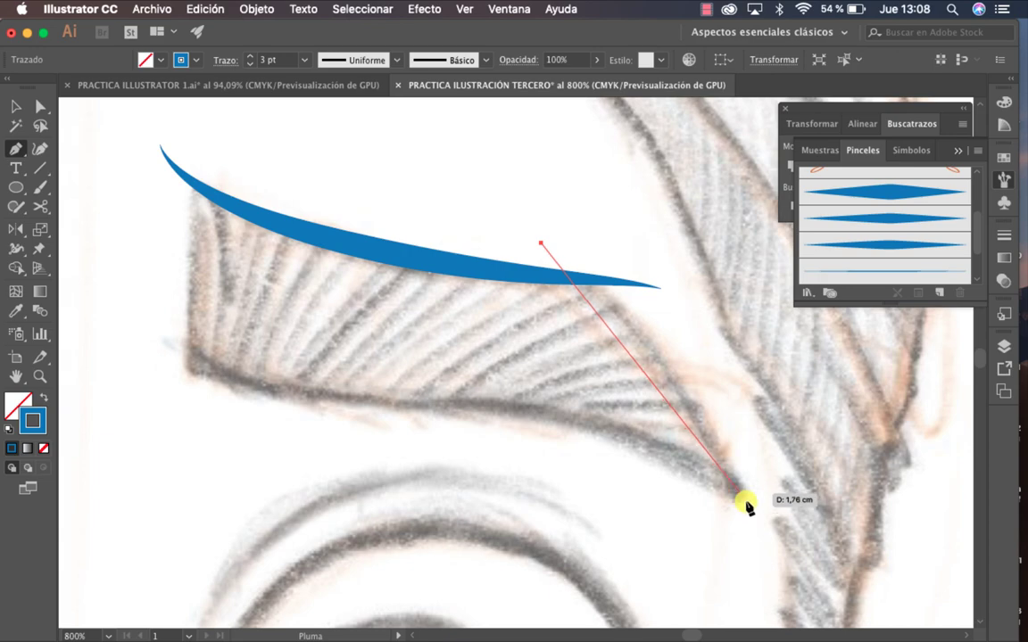
{"action": "mouse_move", "coordinate": [764, 452]}
{"action": "left_mouse_down"}
{"action": "mouse_move", "coordinate": [755, 620]}
{"action": "mouse_move", "coordinate": [788, 557]}
{"action": "mouse_move", "coordinate": [779, 270]}
{"action": "left_mouse_up"}
{"action": "scroll", "coordinate": [778, 301], "scroll_direction": "up", "scroll_amount": 8}
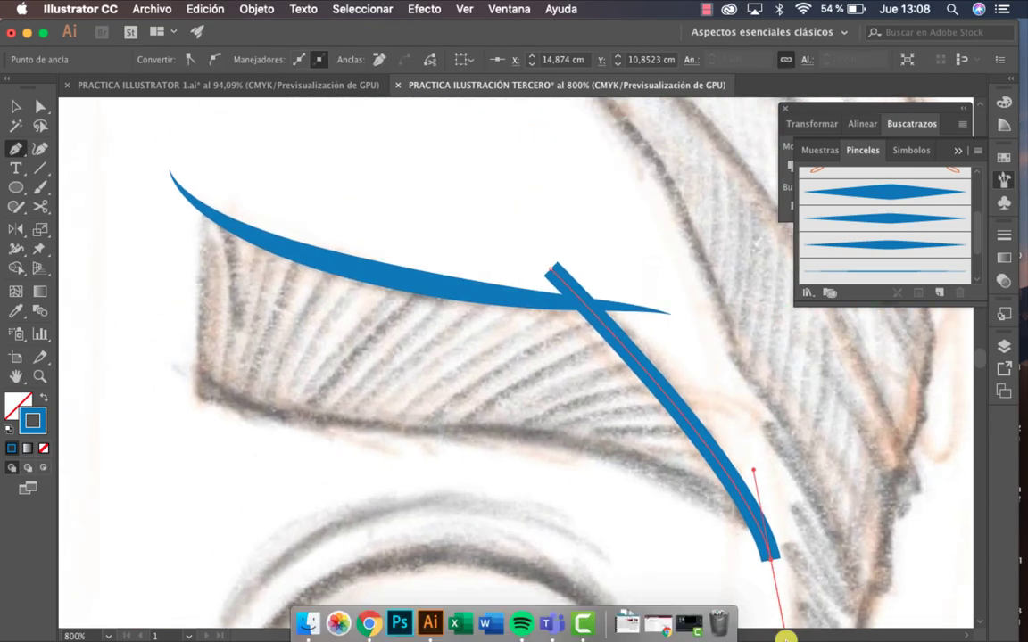
{"action": "scroll", "coordinate": [764, 452], "scroll_direction": "right", "scroll_amount": 5}
{"action": "scroll", "coordinate": [764, 453], "scroll_direction": "down", "scroll_amount": 3}
{"action": "key", "text": "super+z"}
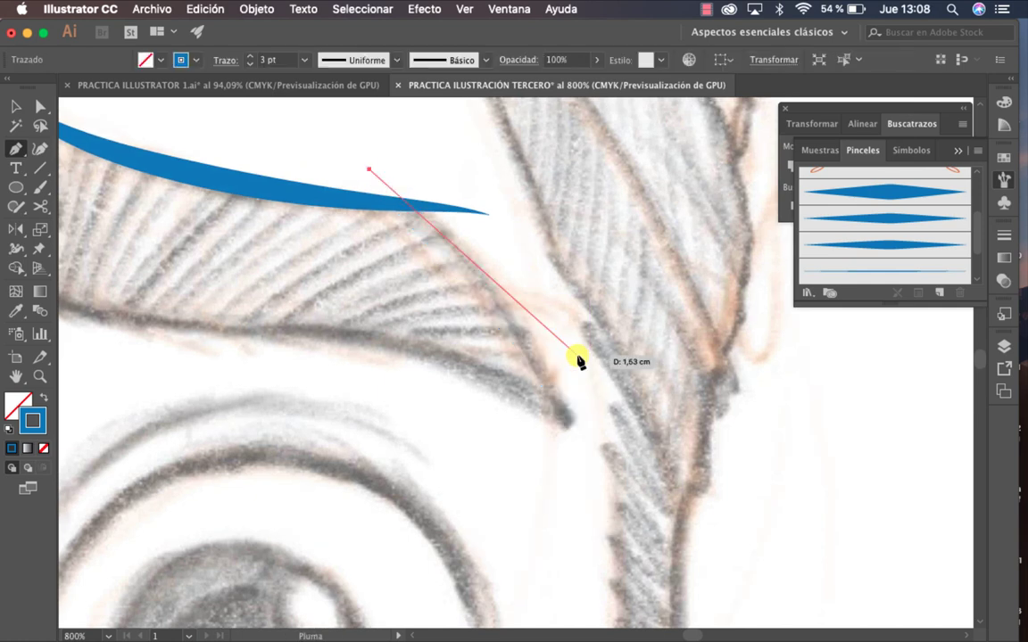
{"action": "scroll", "coordinate": [545, 352], "scroll_direction": "right", "scroll_amount": 2}
{"action": "scroll", "coordinate": [535, 375], "scroll_direction": "up", "scroll_amount": 5}
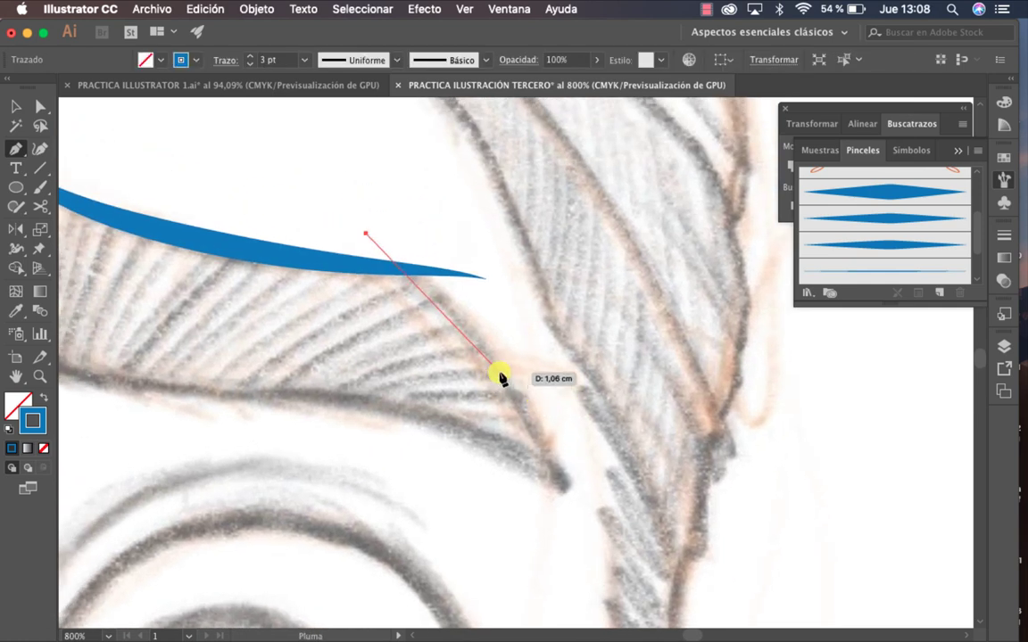
{"action": "left_click_drag", "start_coordinate": [500, 374], "coordinate": [553, 464]}
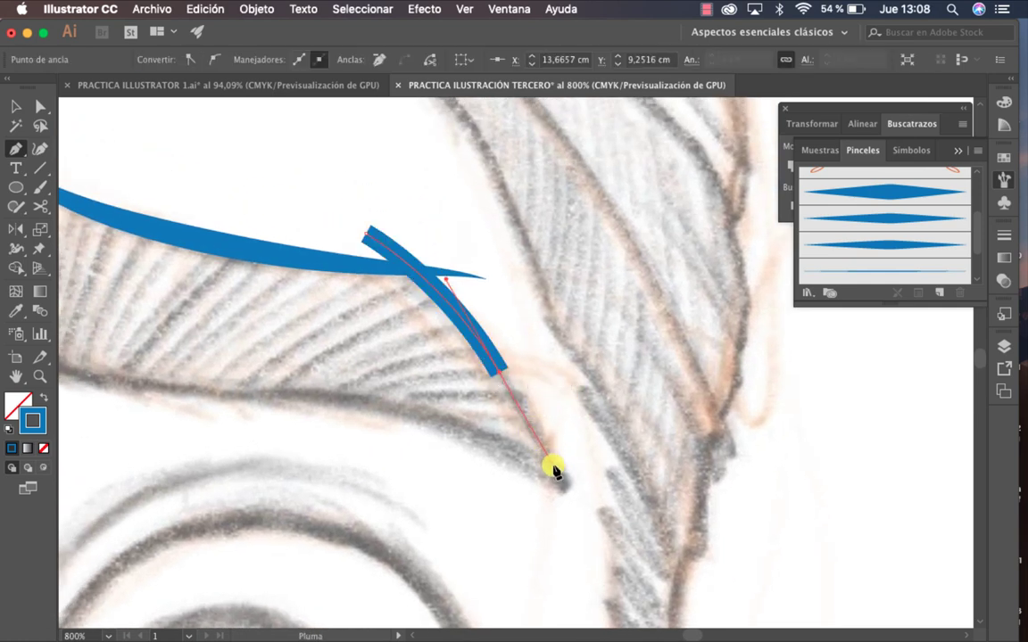
{"action": "left_click", "coordinate": [585, 564]}
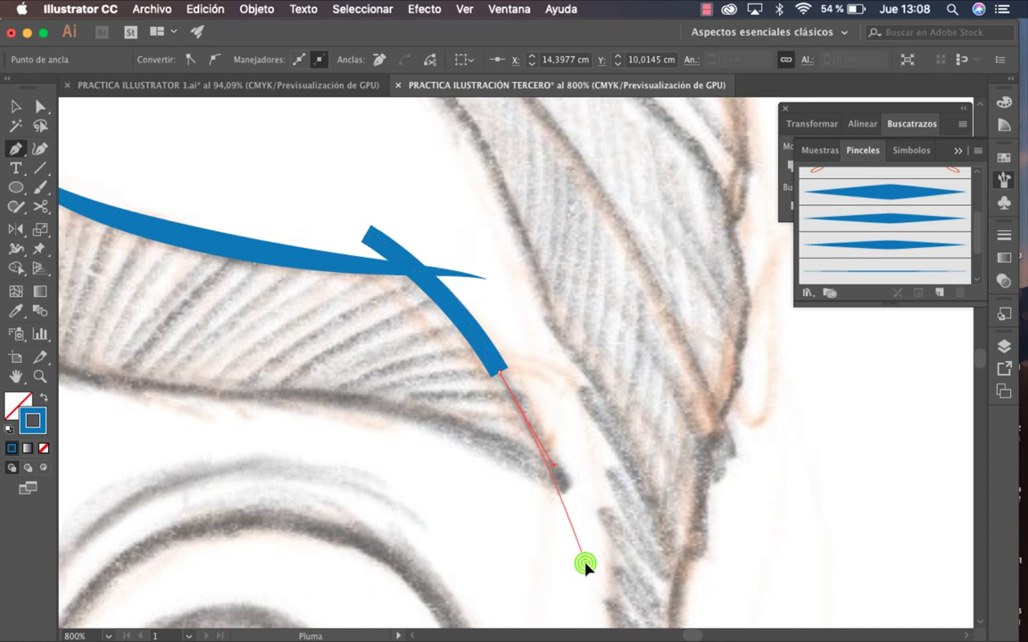
{"action": "mouse_move", "coordinate": [584, 564]}
{"action": "left_mouse_down"}
{"action": "mouse_move", "coordinate": [586, 591]}
{"action": "mouse_move", "coordinate": [599, 452]}
{"action": "left_mouse_up"}
Apply the thin tapered brush to the eyebrow's outer-edge path, set its stroke to 3 pt and deselect it.
{"action": "key", "text": "v"}
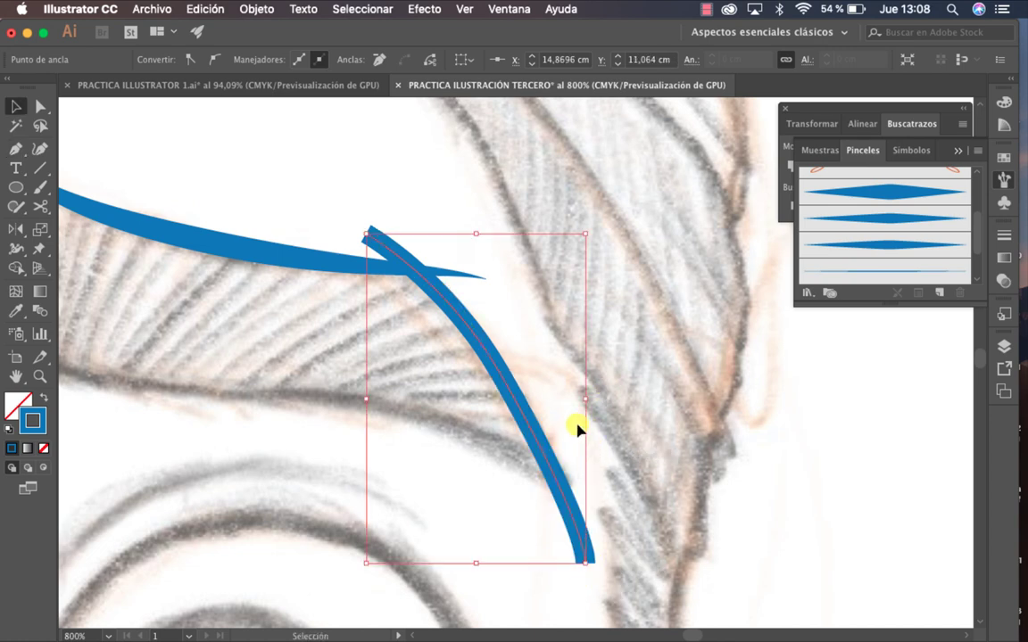
{"action": "left_click", "coordinate": [576, 430]}
{"action": "left_click", "coordinate": [395, 310]}
{"action": "left_click", "coordinate": [498, 339]}
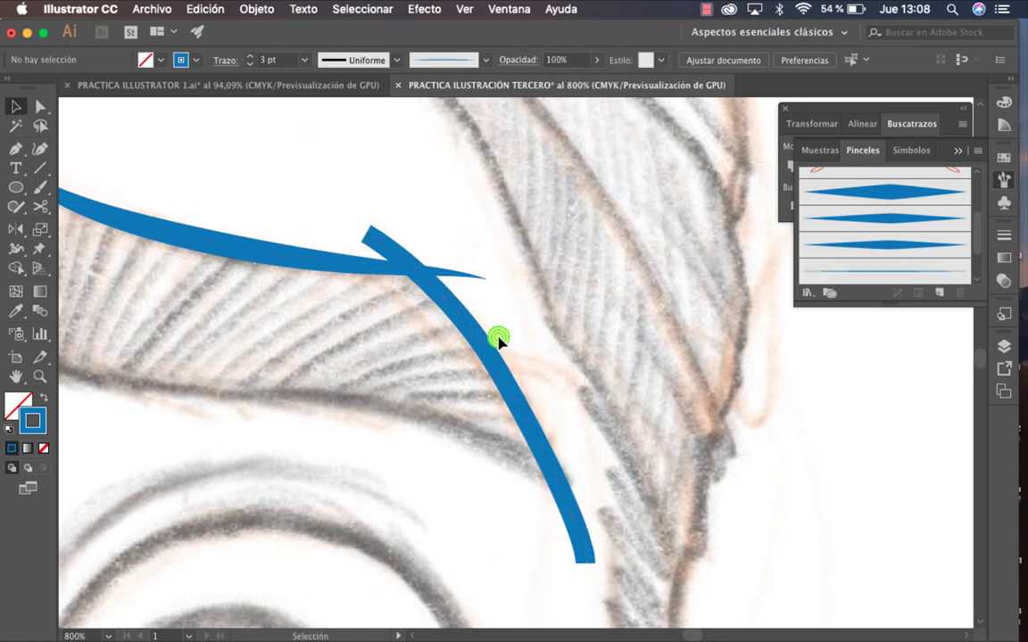
{"action": "left_click", "coordinate": [496, 339]}
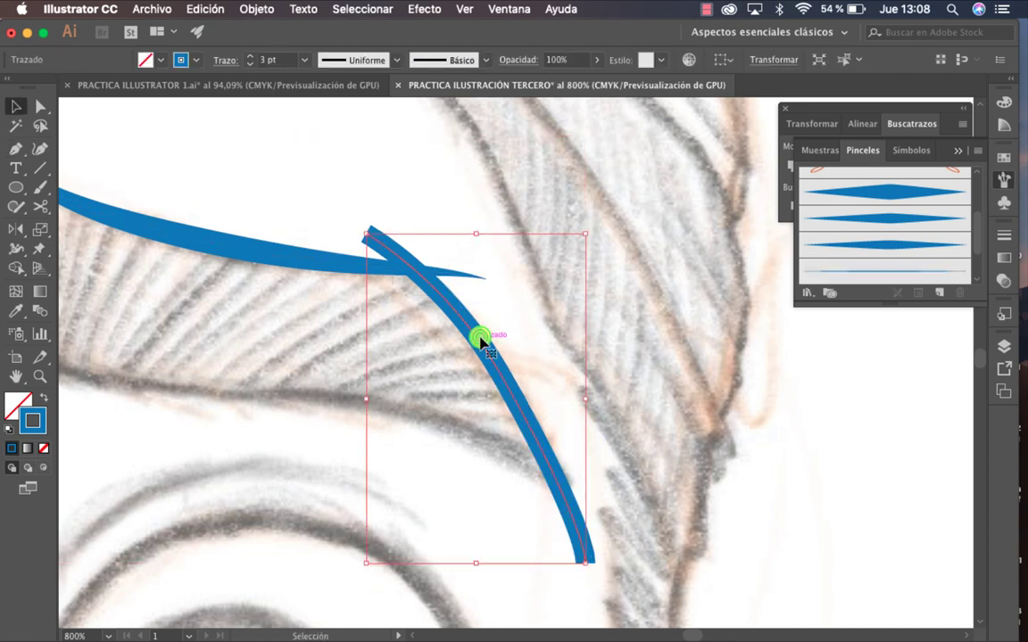
{"action": "left_click", "coordinate": [894, 264]}
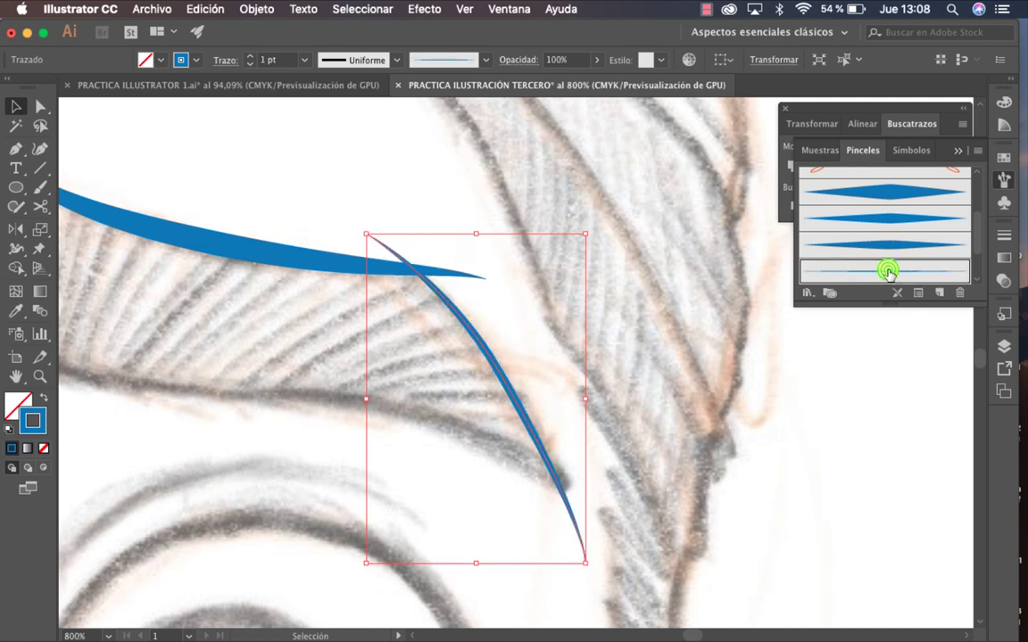
{"action": "left_click", "coordinate": [251, 57]}
{"action": "left_click", "coordinate": [251, 57]}
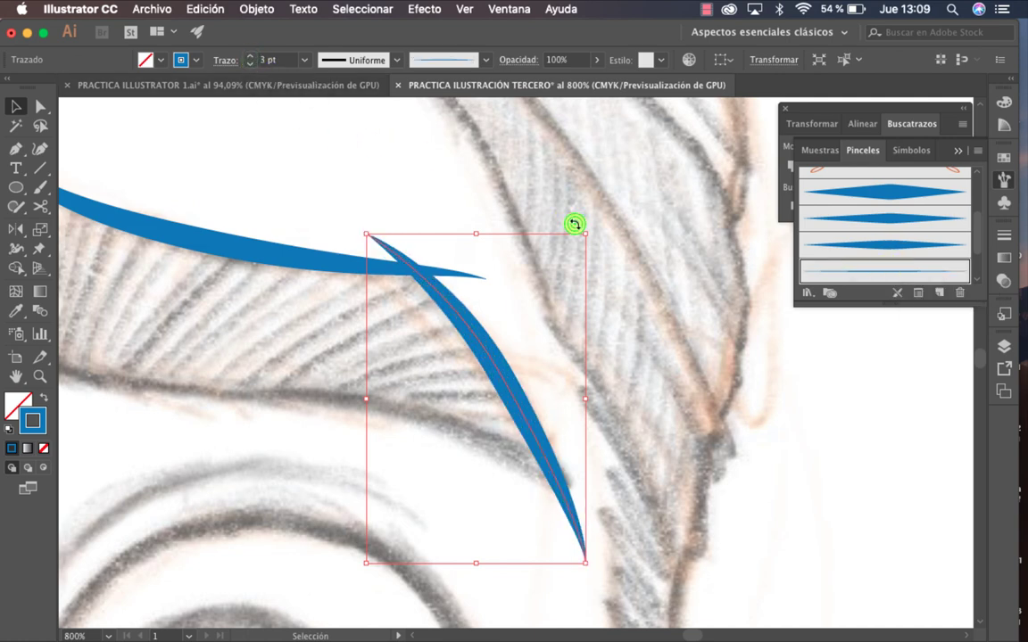
{"action": "left_click", "coordinate": [614, 339]}
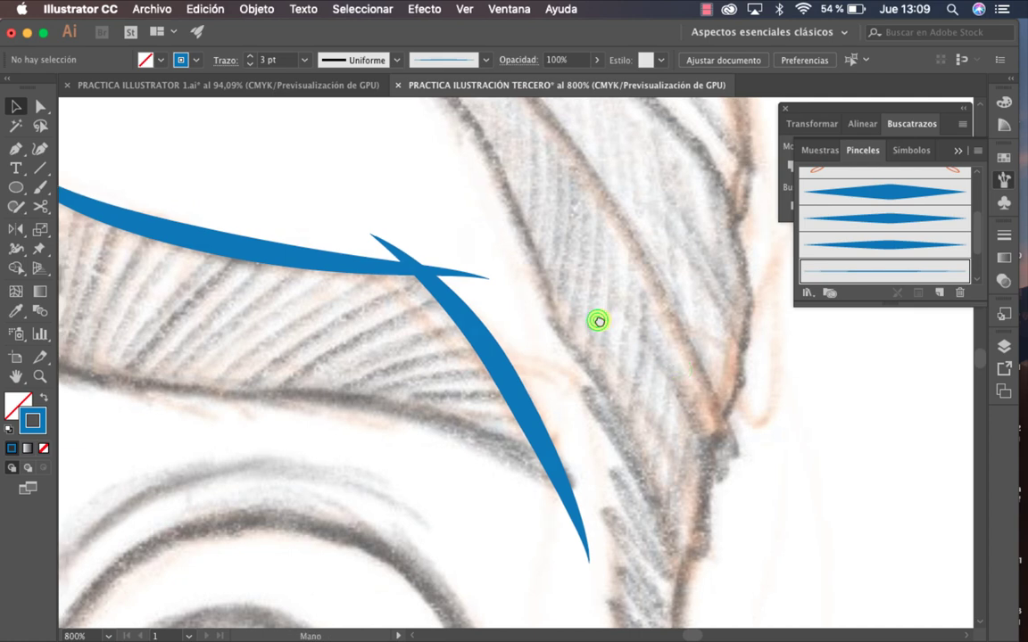
Draw a curved path along the right-hand eyebrow's lower edge, from beyond the outer tip to past the inner corner, and deselect it.
{"action": "left_click_drag", "start_coordinate": [596, 322], "coordinate": [737, 353]}
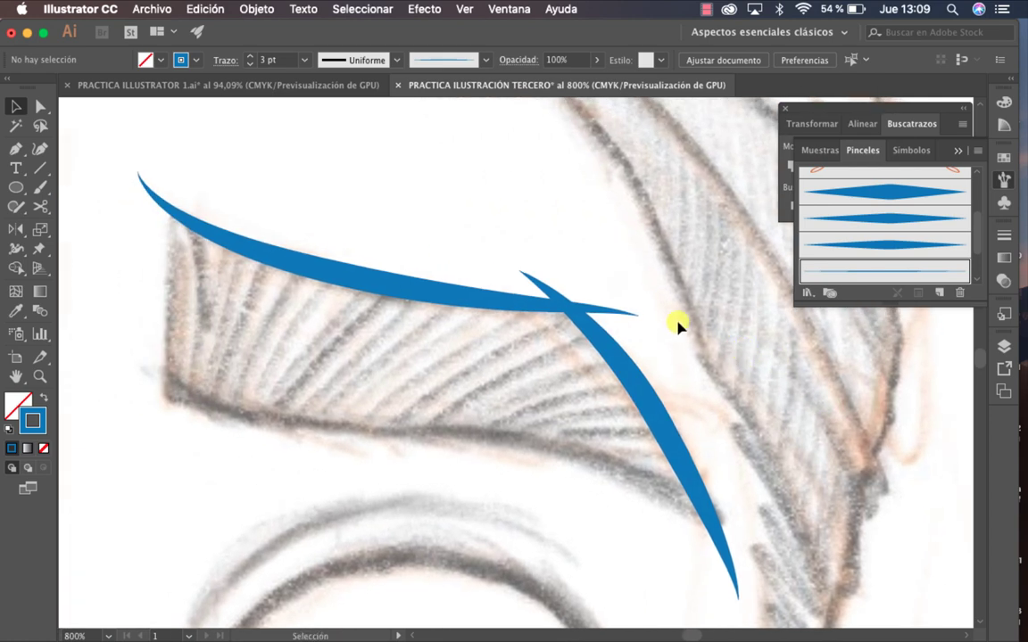
{"action": "key", "text": "p"}
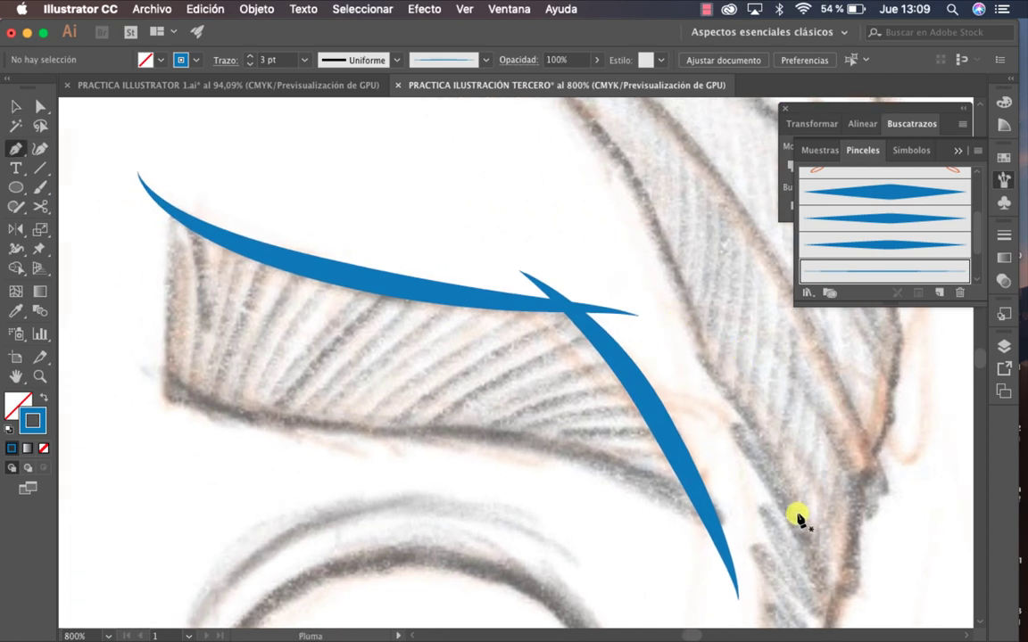
{"action": "left_click", "coordinate": [748, 539]}
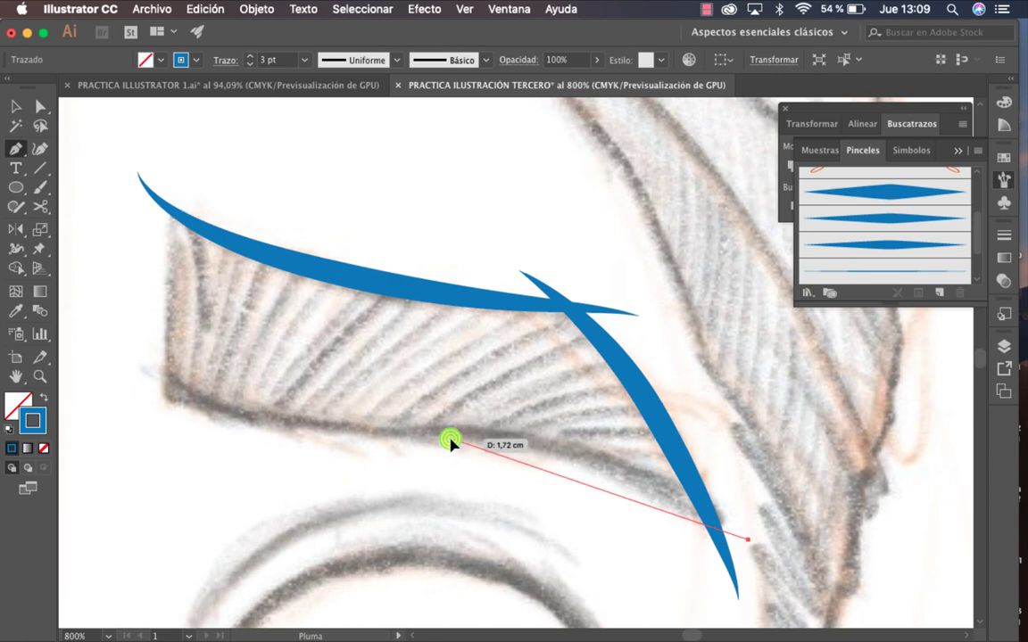
{"action": "mouse_move", "coordinate": [450, 439]}
{"action": "left_mouse_down"}
{"action": "mouse_move", "coordinate": [333, 437]}
{"action": "mouse_move", "coordinate": [327, 446]}
{"action": "left_mouse_up"}
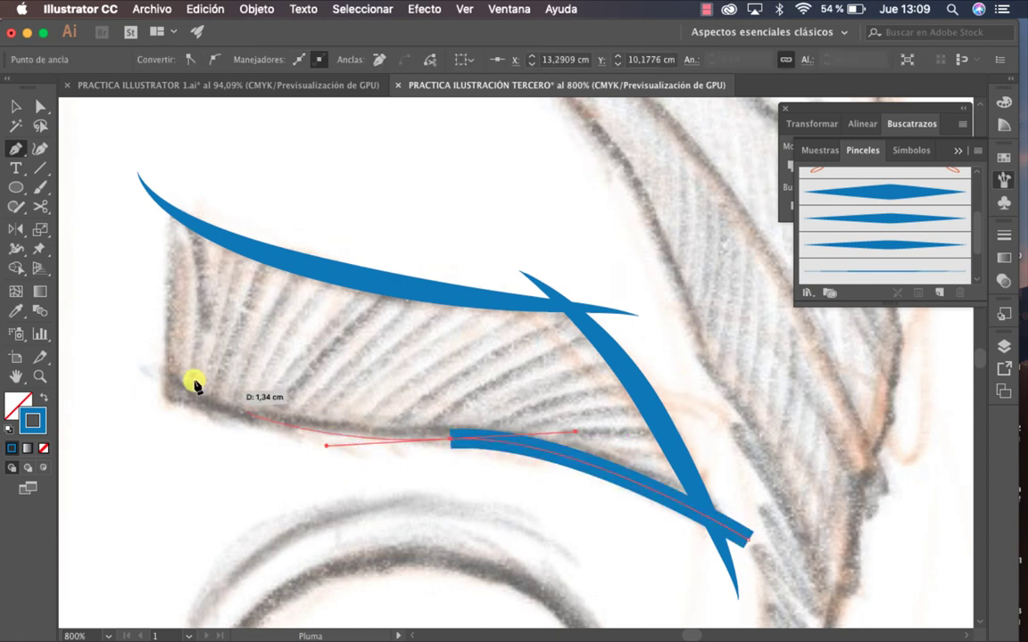
{"action": "left_click_drag", "start_coordinate": [131, 367], "coordinate": [104, 354]}
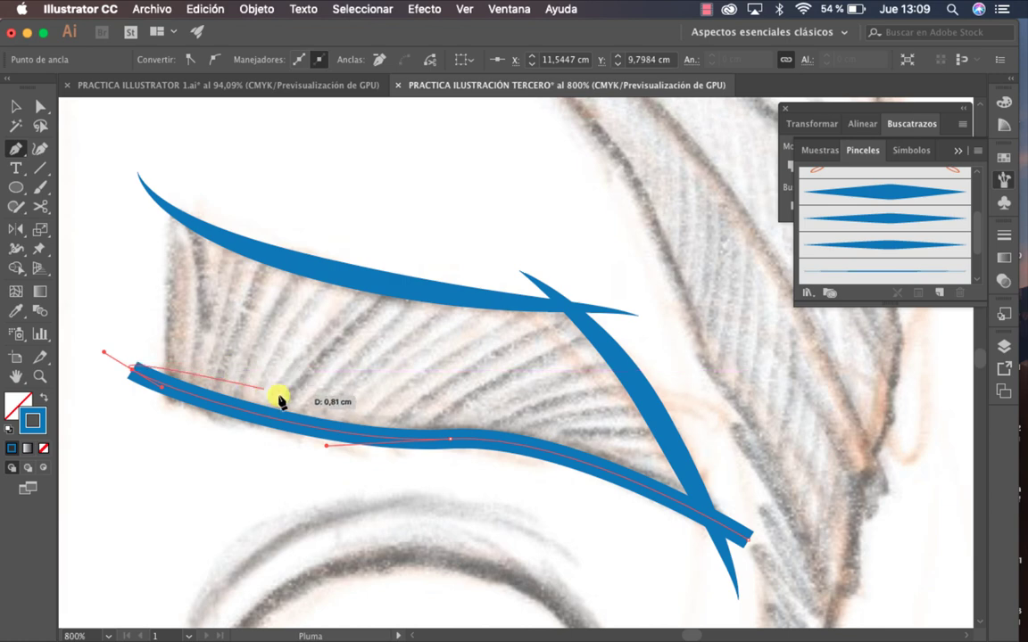
{"action": "key", "text": "v"}
{"action": "left_click", "coordinate": [491, 484]}
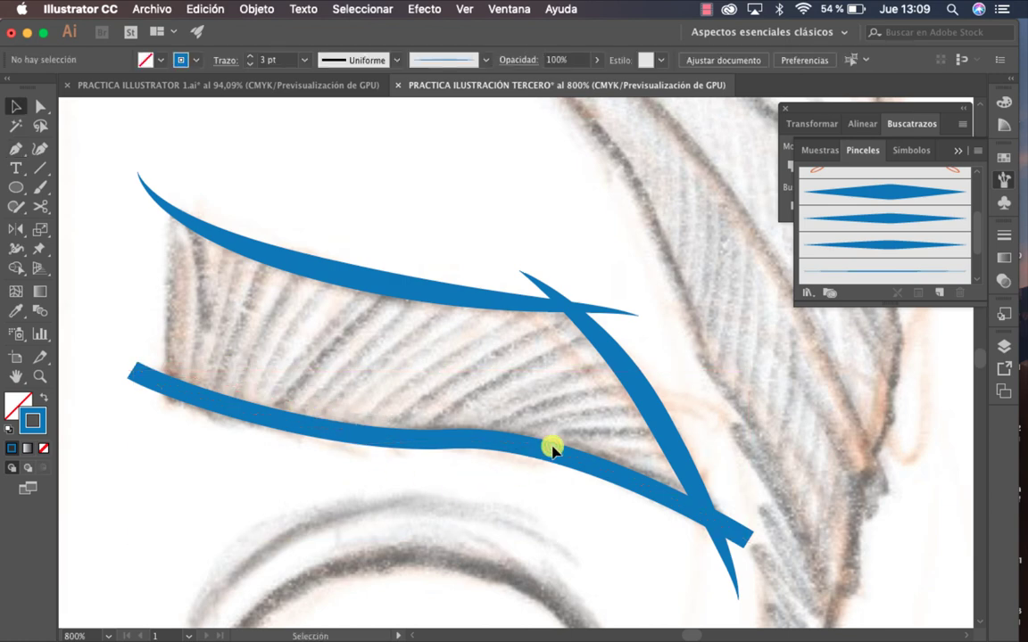
Lengthen the eyebrow's lower path by moving its inner end anchor farther out towards the left-hand eyebrow.
{"action": "left_click_drag", "start_coordinate": [425, 435], "coordinate": [659, 443]}
{"action": "key", "text": "a"}
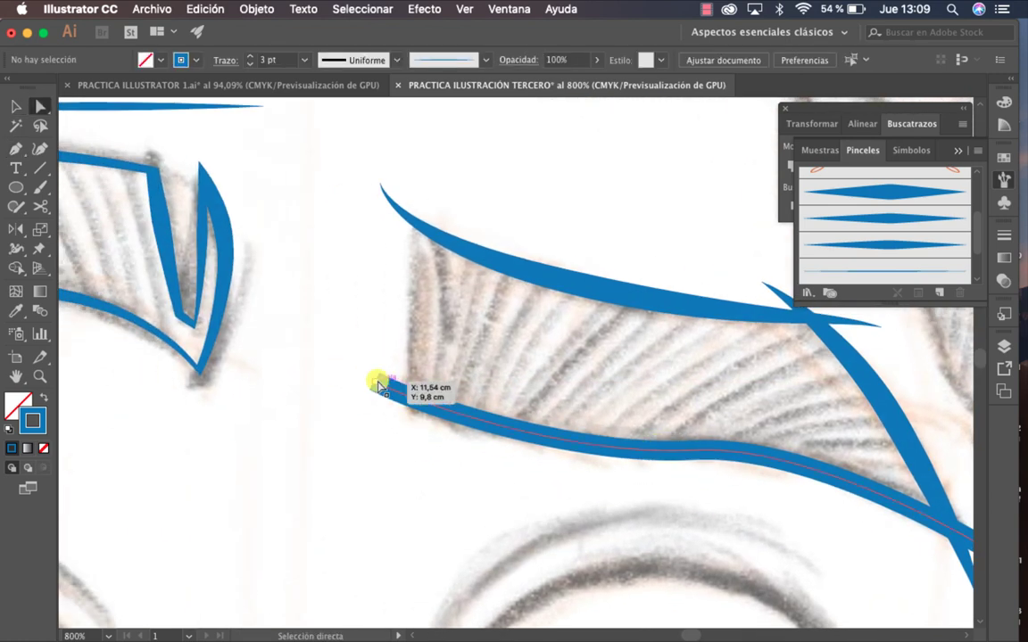
{"action": "mouse_move", "coordinate": [377, 386]}
{"action": "left_mouse_down"}
{"action": "mouse_move", "coordinate": [340, 360]}
{"action": "mouse_move", "coordinate": [328, 373]}
{"action": "left_mouse_up"}
Apply the thin tapered brush to the eyebrow's lower path and set its stroke to 3 pt.
{"action": "left_click_drag", "start_coordinate": [597, 519], "coordinate": [489, 482]}
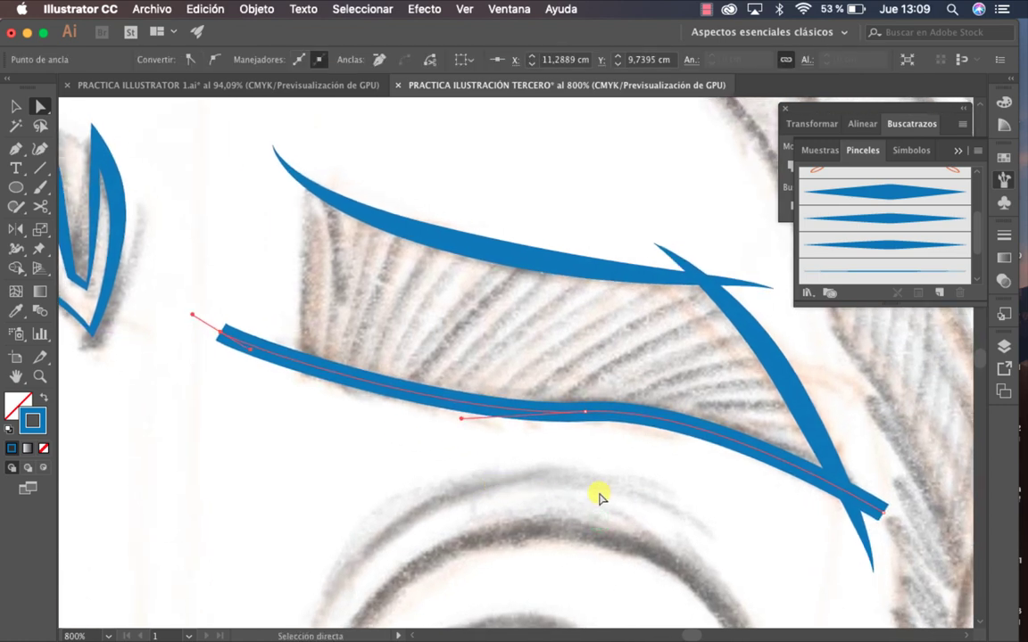
{"action": "key", "text": "v"}
{"action": "left_click", "coordinate": [638, 474]}
{"action": "left_click", "coordinate": [552, 416]}
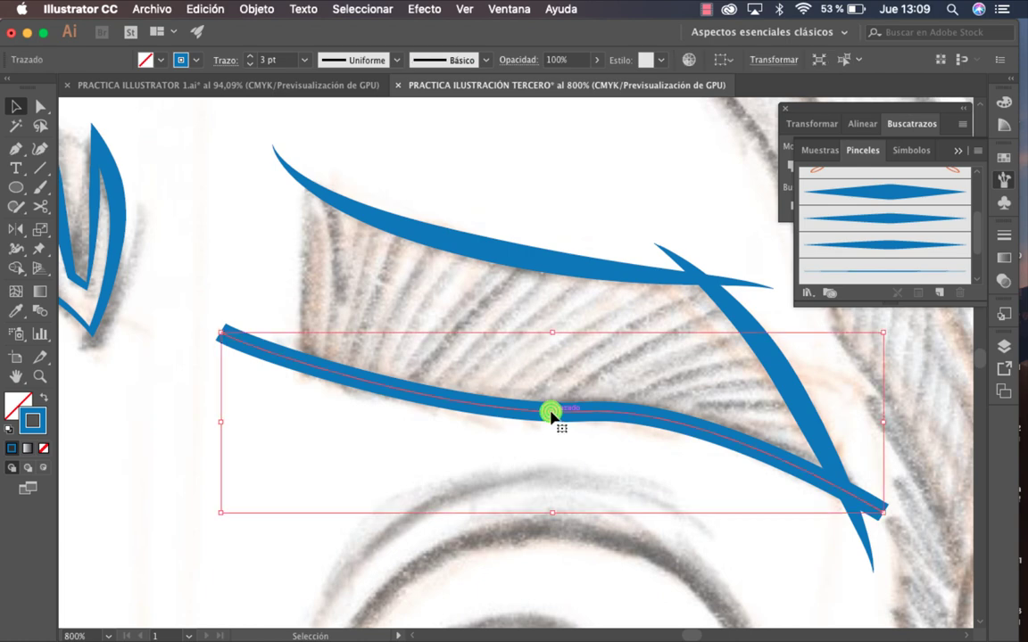
{"action": "left_click", "coordinate": [876, 275]}
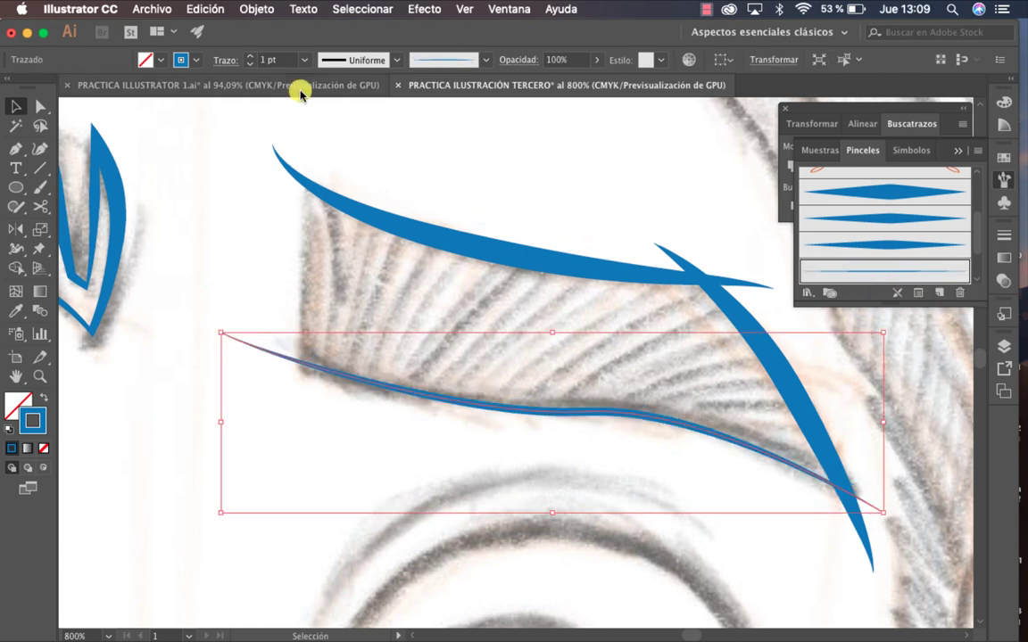
{"action": "left_click", "coordinate": [251, 62]}
{"action": "left_click", "coordinate": [252, 58]}
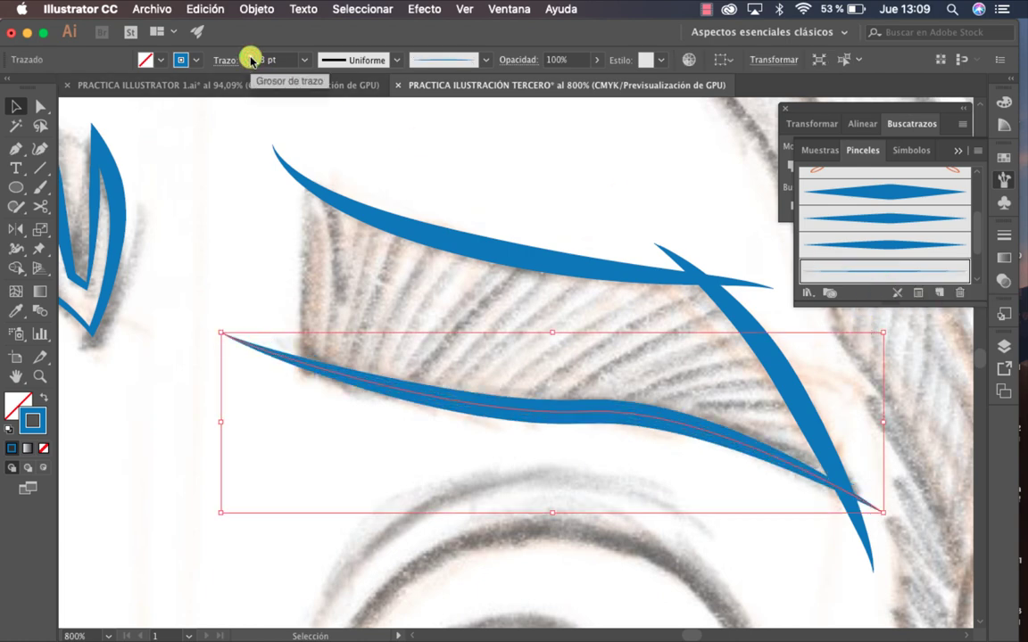
Expand the appearance of the right-hand eyebrow's three strokes and split them at their overlaps with Pathfinder Divide.
{"action": "left_click", "coordinate": [439, 153]}
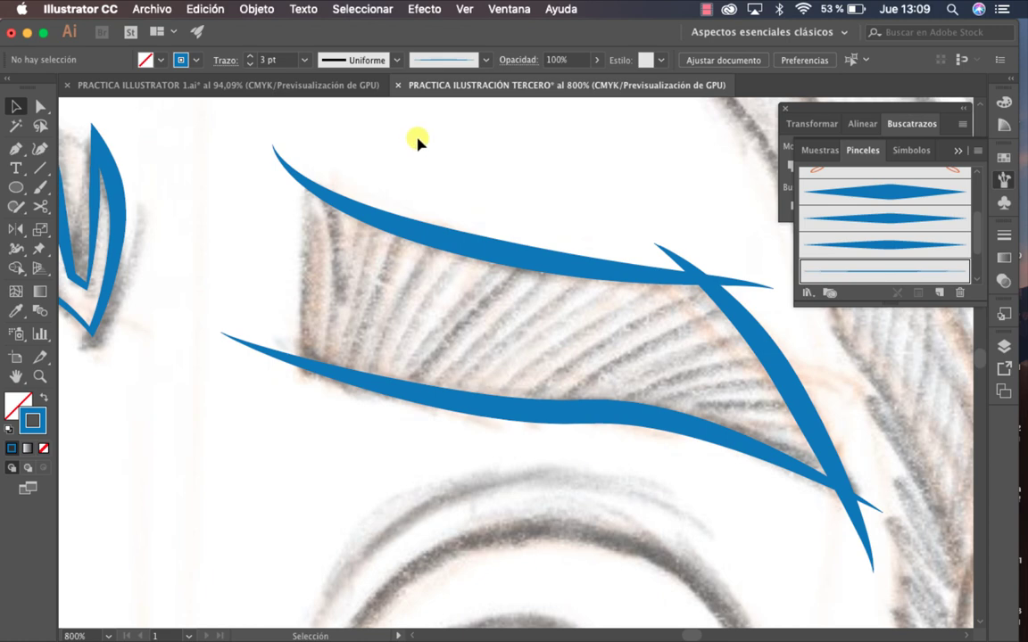
{"action": "mouse_move", "coordinate": [406, 128]}
{"action": "left_mouse_down"}
{"action": "mouse_move", "coordinate": [776, 447]}
{"action": "mouse_move", "coordinate": [803, 485]}
{"action": "mouse_move", "coordinate": [875, 525]}
{"action": "left_mouse_up"}
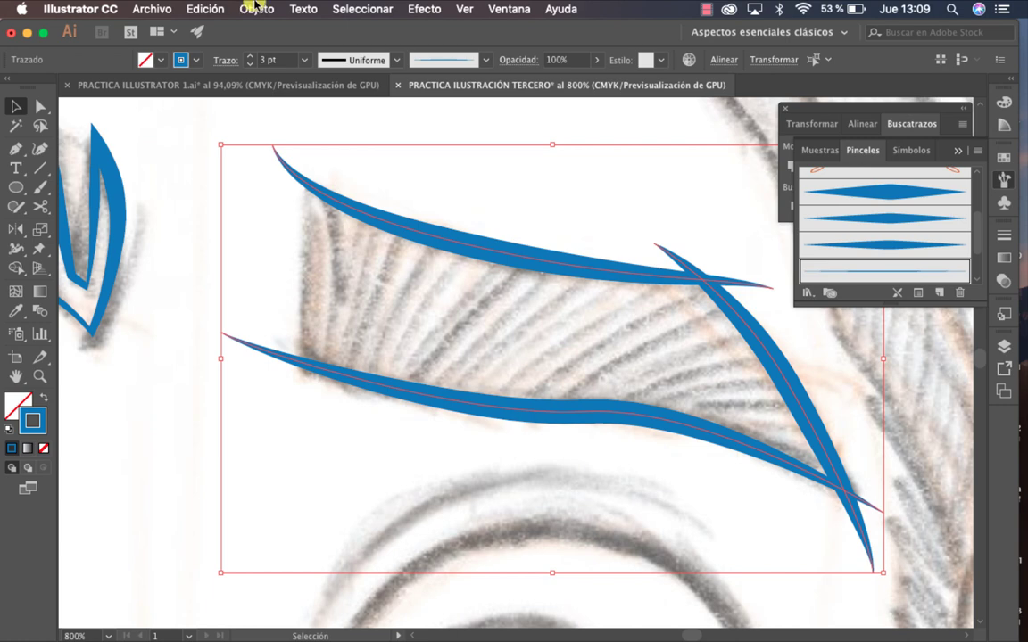
{"action": "left_click", "coordinate": [256, 9]}
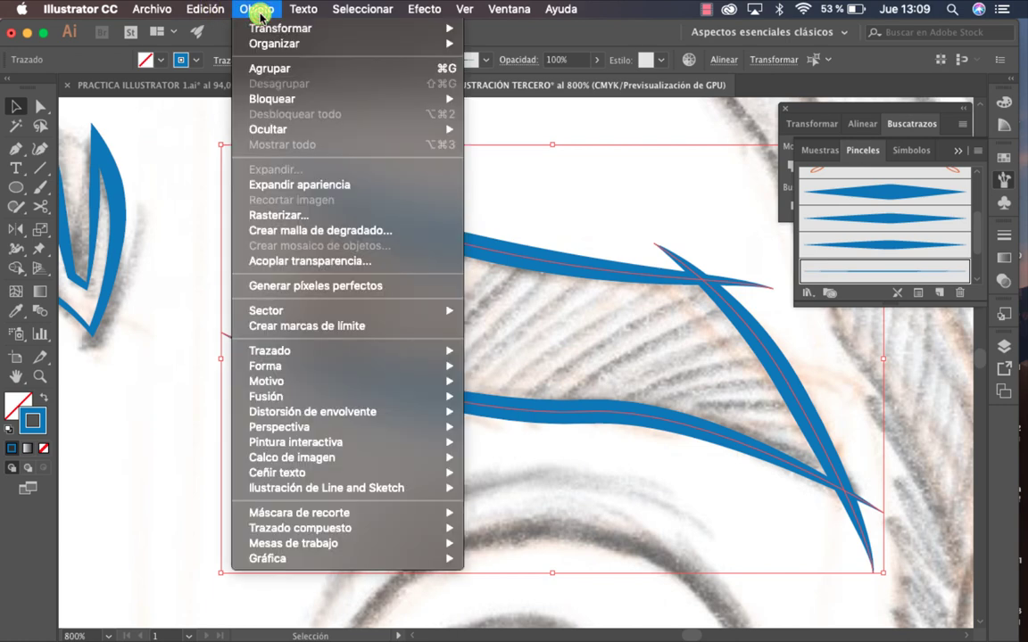
{"action": "left_click", "coordinate": [316, 184]}
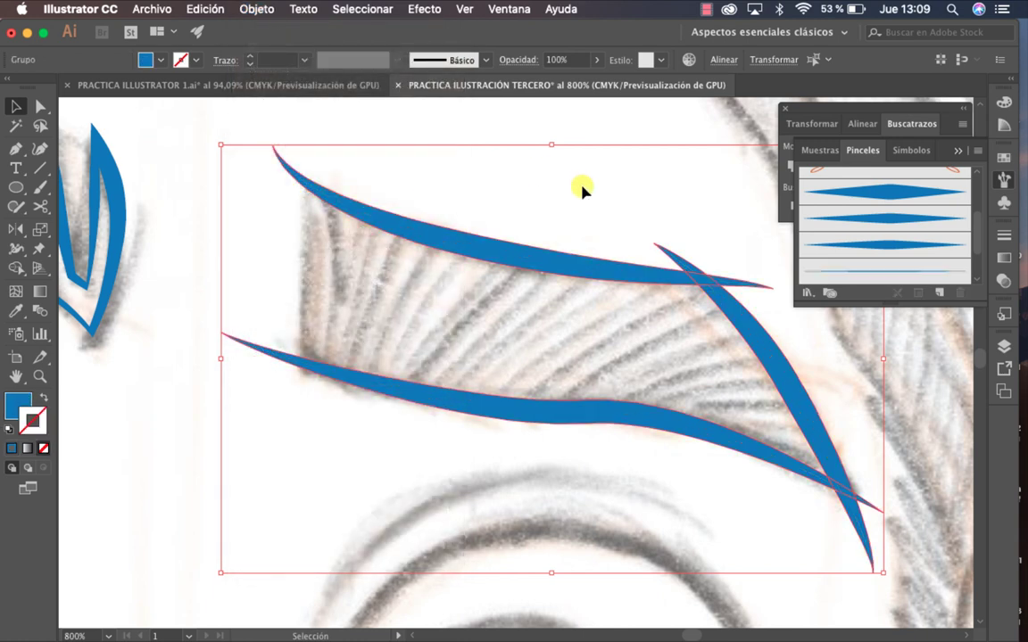
{"action": "left_click", "coordinate": [803, 111]}
{"action": "left_click", "coordinate": [799, 210]}
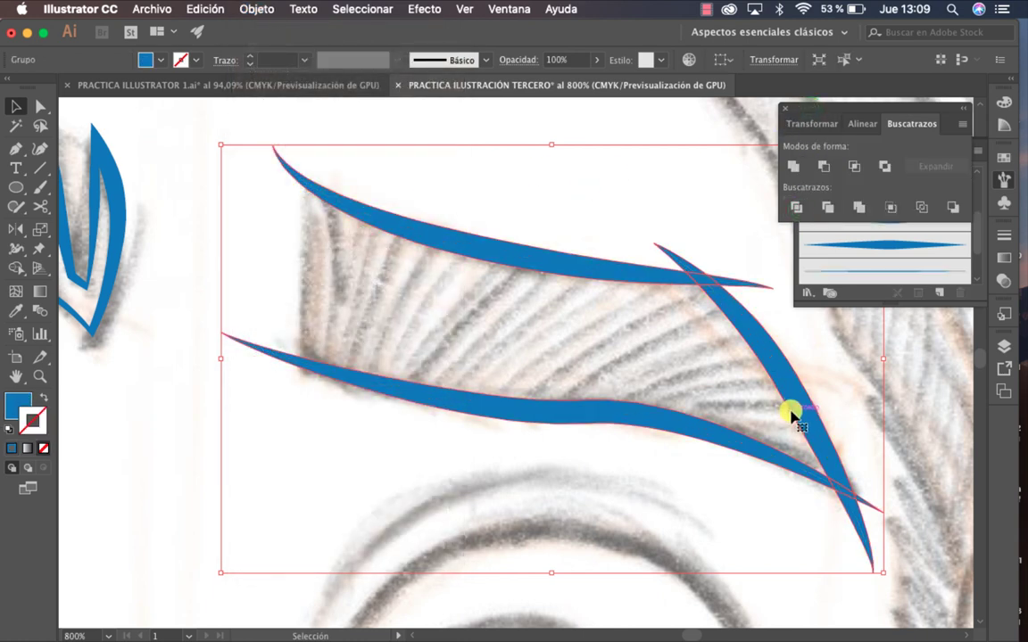
Delete the stroke tips that overshoot the right-hand eyebrow's upper and lower outer corners.
{"action": "left_click", "coordinate": [832, 403]}
{"action": "key", "text": "a"}
{"action": "left_click", "coordinate": [874, 510]}
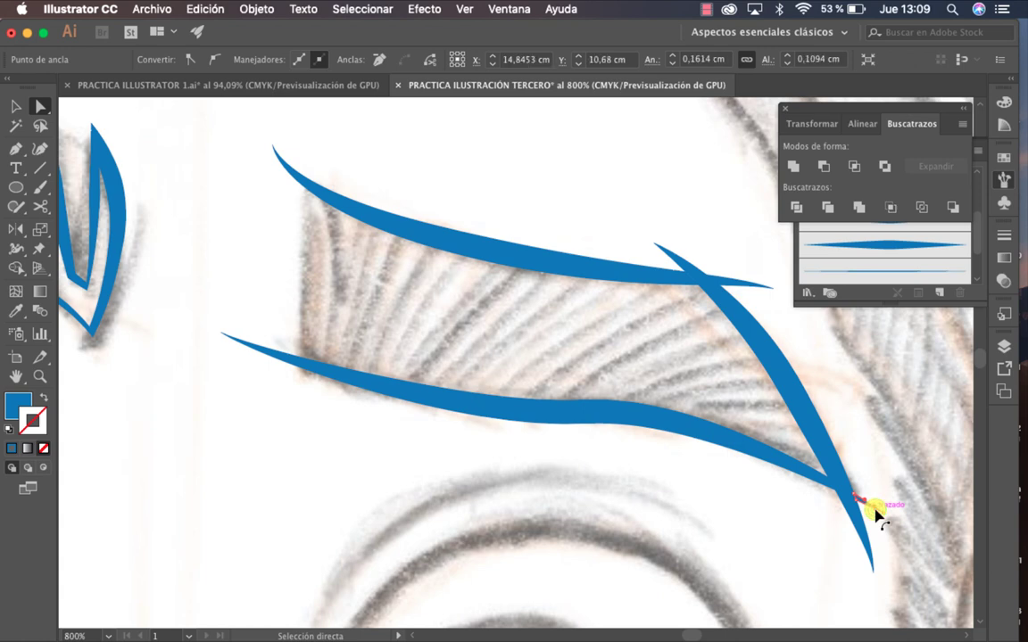
{"action": "left_click", "coordinate": [879, 516]}
{"action": "left_click", "coordinate": [860, 537]}
{"action": "key", "text": "Delete"}
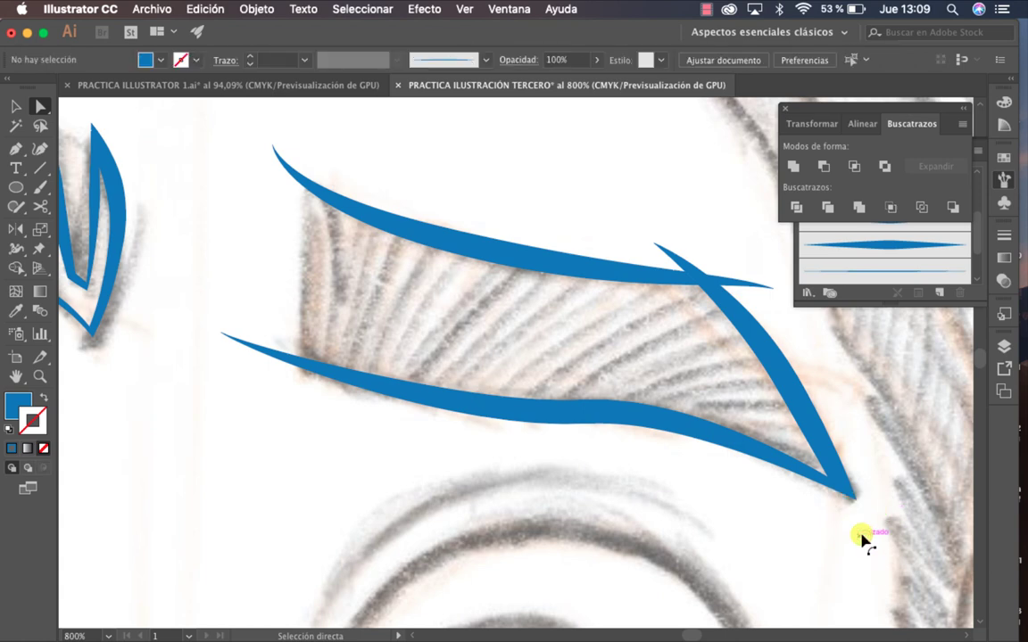
{"action": "left_click", "coordinate": [752, 290]}
{"action": "key", "text": "Delete"}
{"action": "left_click", "coordinate": [679, 256]}
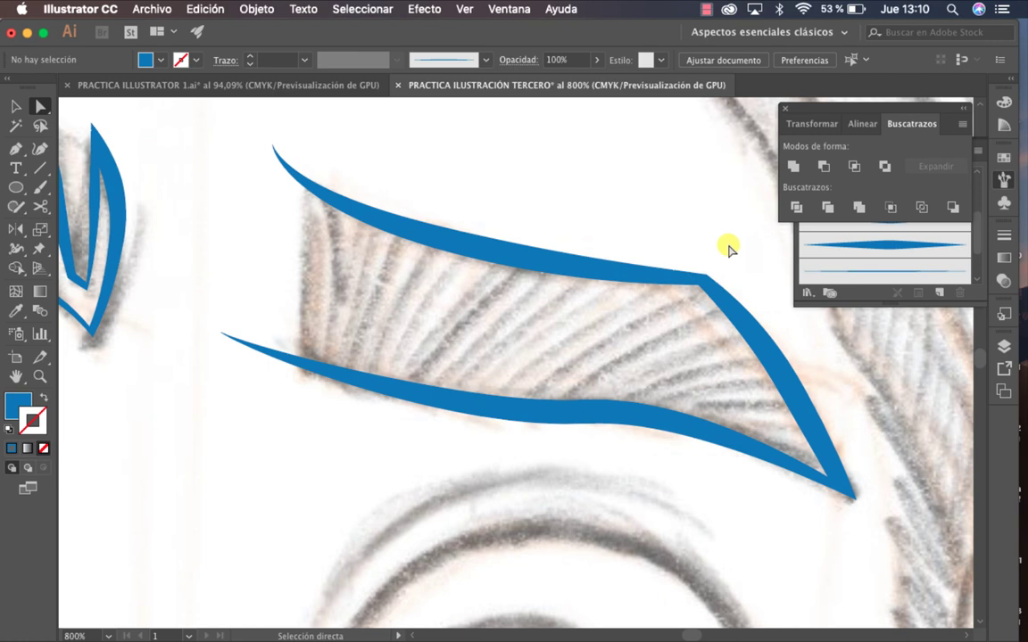
{"action": "left_click_drag", "start_coordinate": [558, 245], "coordinate": [821, 369]}
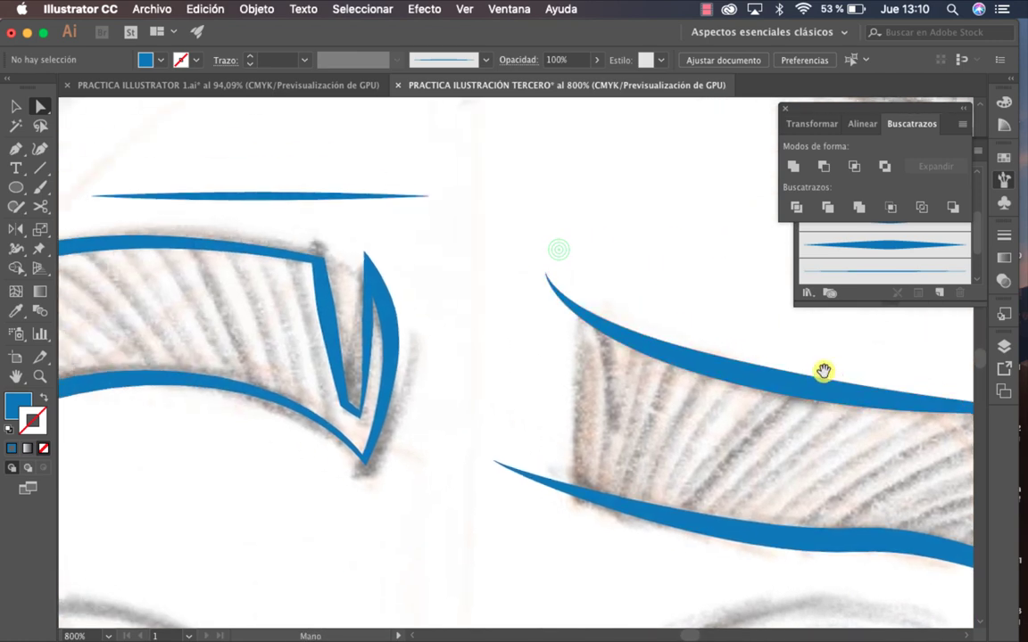
{"action": "mouse_move", "coordinate": [647, 339]}
{"action": "left_mouse_down"}
{"action": "mouse_move", "coordinate": [630, 344]}
{"action": "mouse_move", "coordinate": [637, 350]}
{"action": "left_mouse_up"}
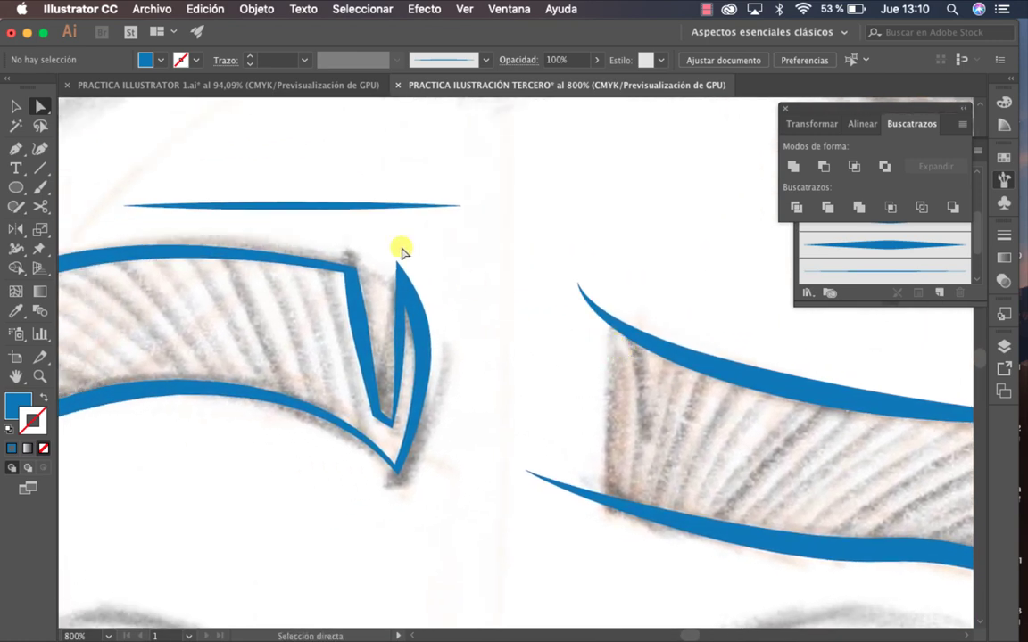
{"action": "left_click", "coordinate": [344, 211]}
{"action": "left_click_drag", "start_coordinate": [343, 210], "coordinate": [431, 200]}
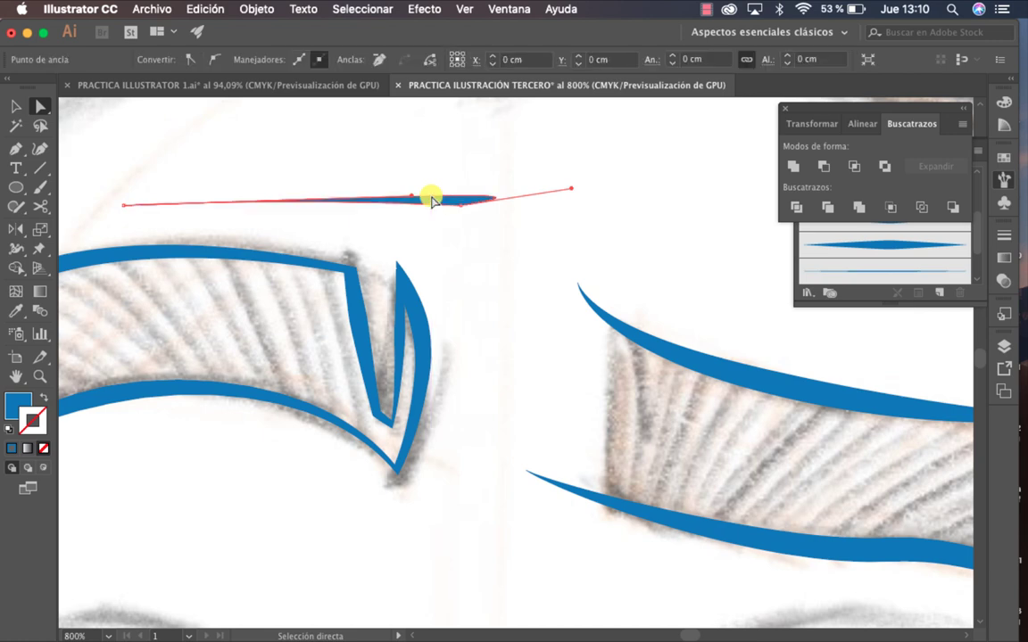
{"action": "key", "text": "ctrl+z"}
Move the tapered sample shape over the gap between the eyebrows, make it thicker at the same length, and deselect it.
{"action": "key", "text": "v"}
{"action": "left_click", "coordinate": [496, 267]}
{"action": "left_click_drag", "start_coordinate": [337, 206], "coordinate": [510, 215]}
{"action": "left_click", "coordinate": [523, 259]}
{"action": "left_click", "coordinate": [523, 213]}
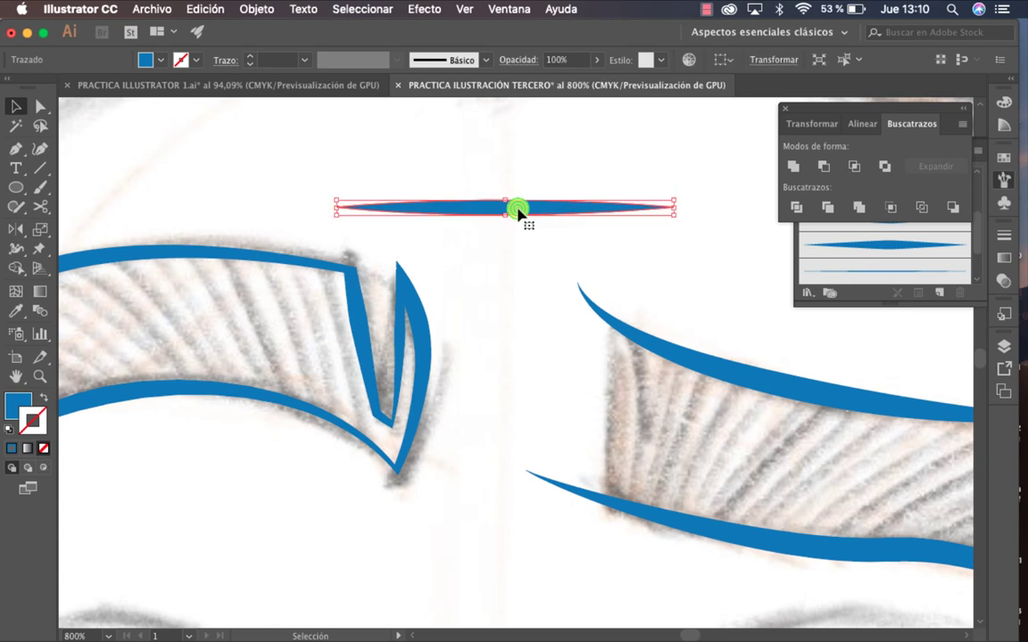
{"action": "left_click", "coordinate": [518, 259]}
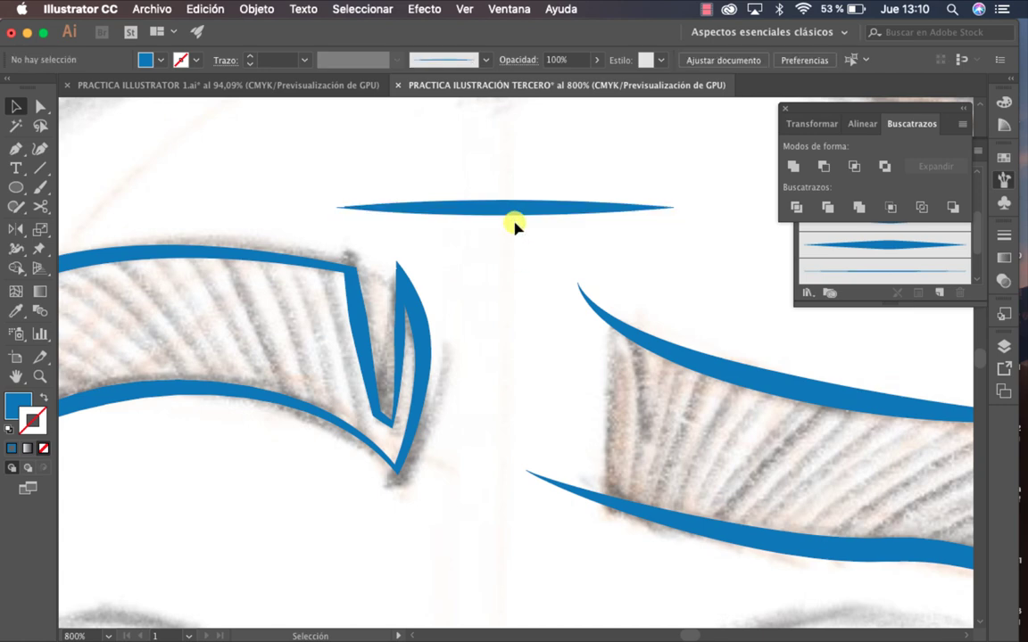
Create a new art brush from the thickened tapered shape and name it PINCEL MEDIANO 2.
{"action": "mouse_move", "coordinate": [495, 212]}
{"action": "left_mouse_down"}
{"action": "mouse_move", "coordinate": [681, 248]}
{"action": "mouse_move", "coordinate": [837, 263]}
{"action": "left_mouse_up"}
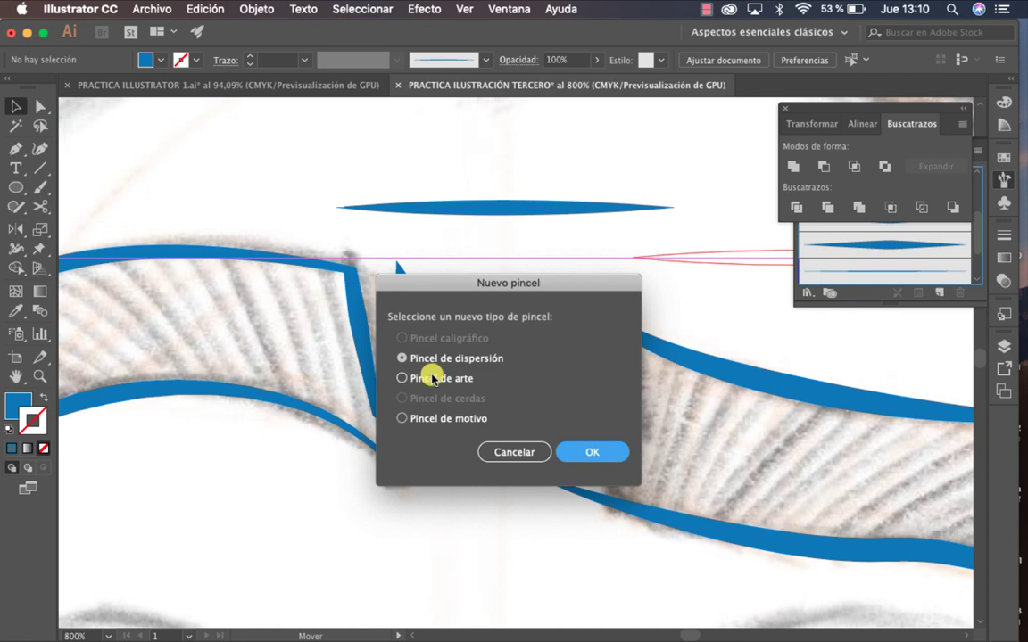
{"action": "left_click", "coordinate": [409, 381]}
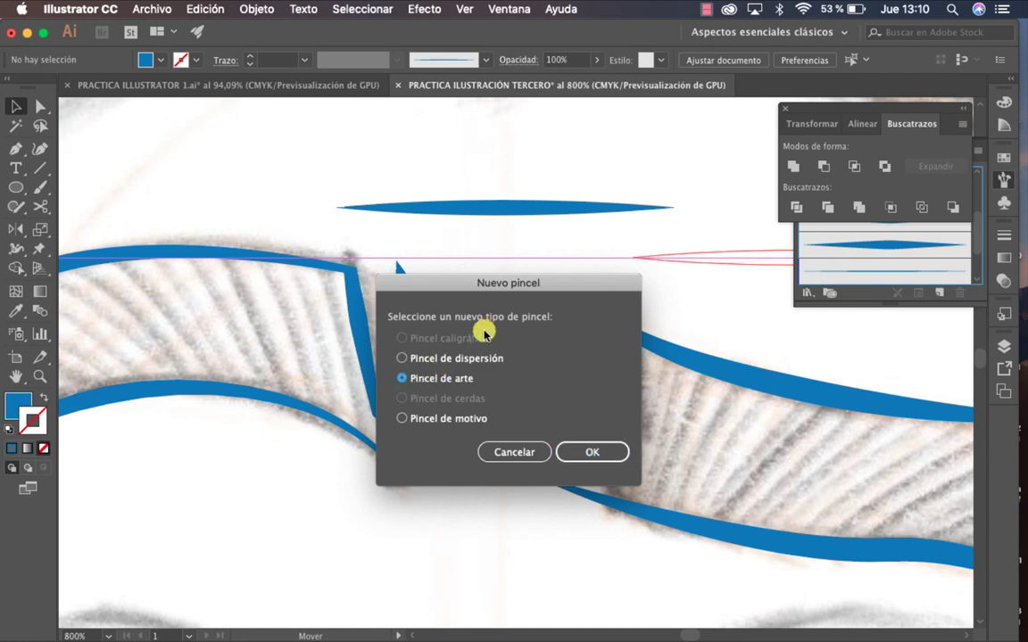
{"action": "left_click", "coordinate": [589, 451]}
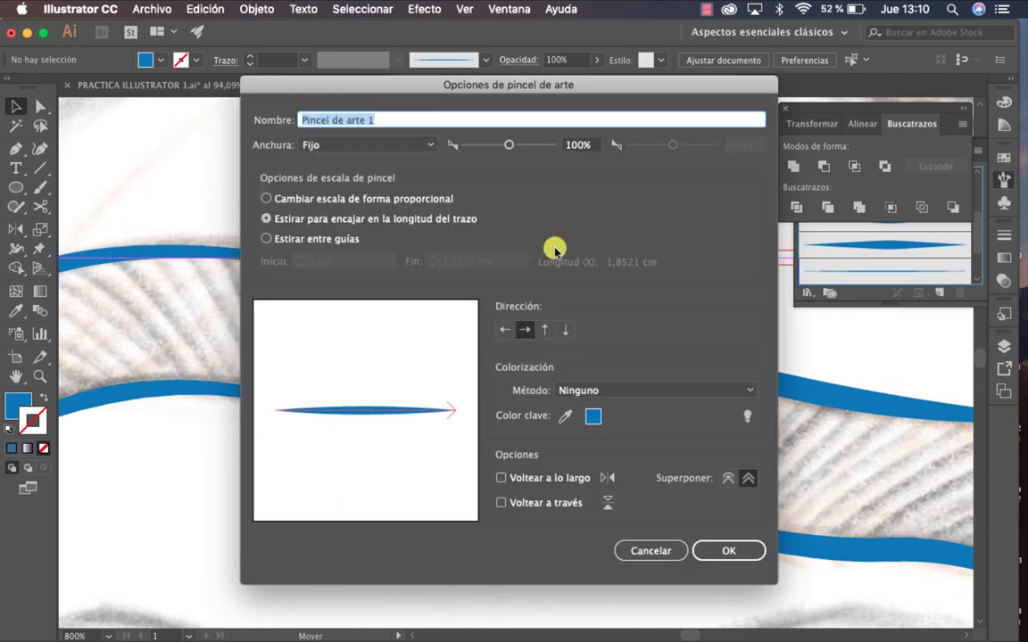
{"action": "type", "text": "Pl"}
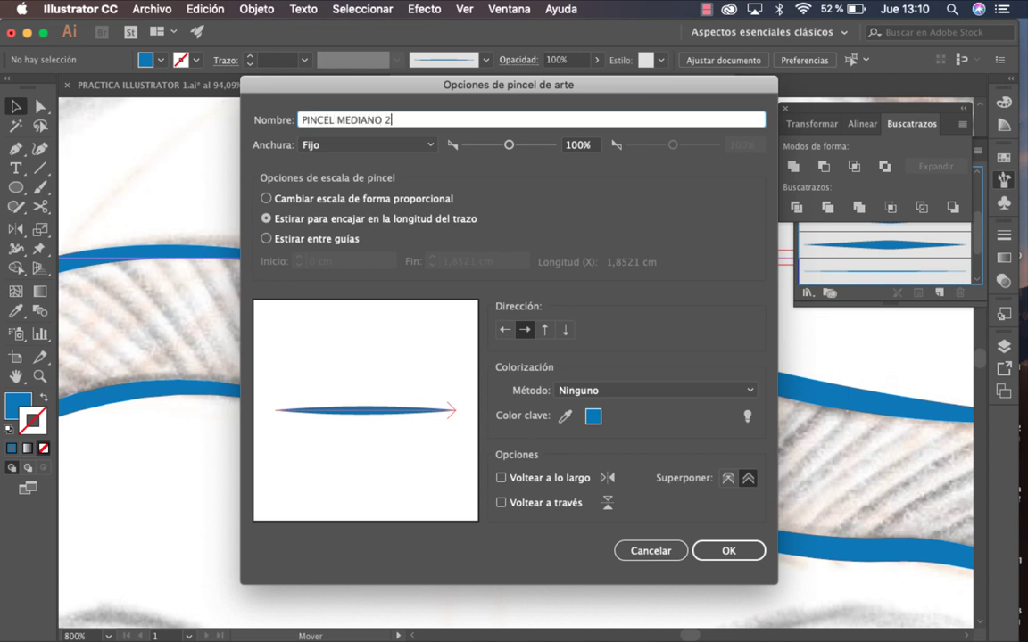
{"action": "key", "text": "Return"}
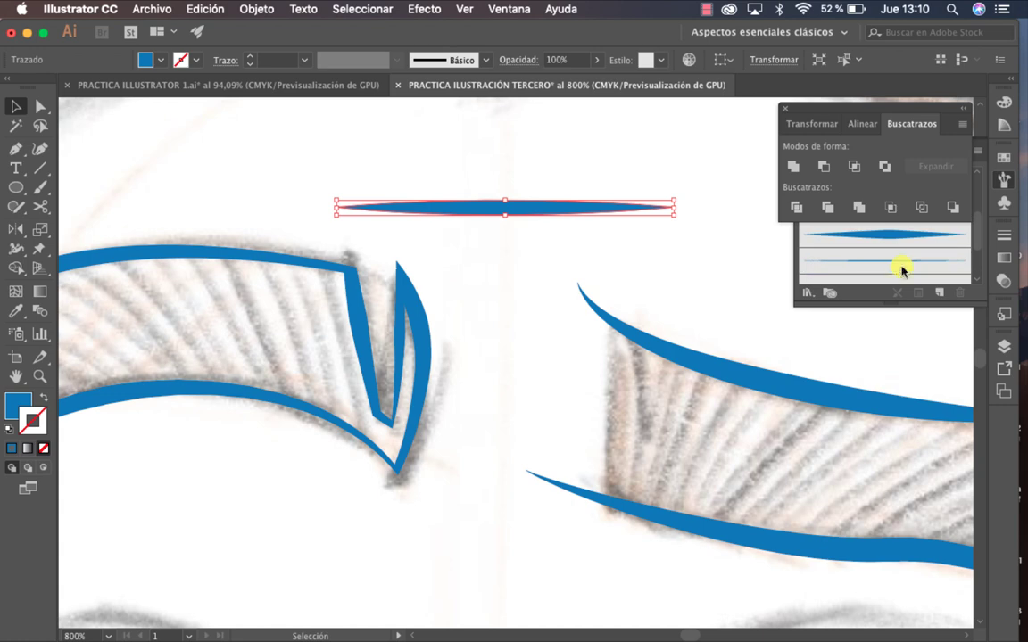
Delete the older, thicker diamond-shaped art brushes and remove the brush strokes that use them.
{"action": "left_click", "coordinate": [902, 237]}
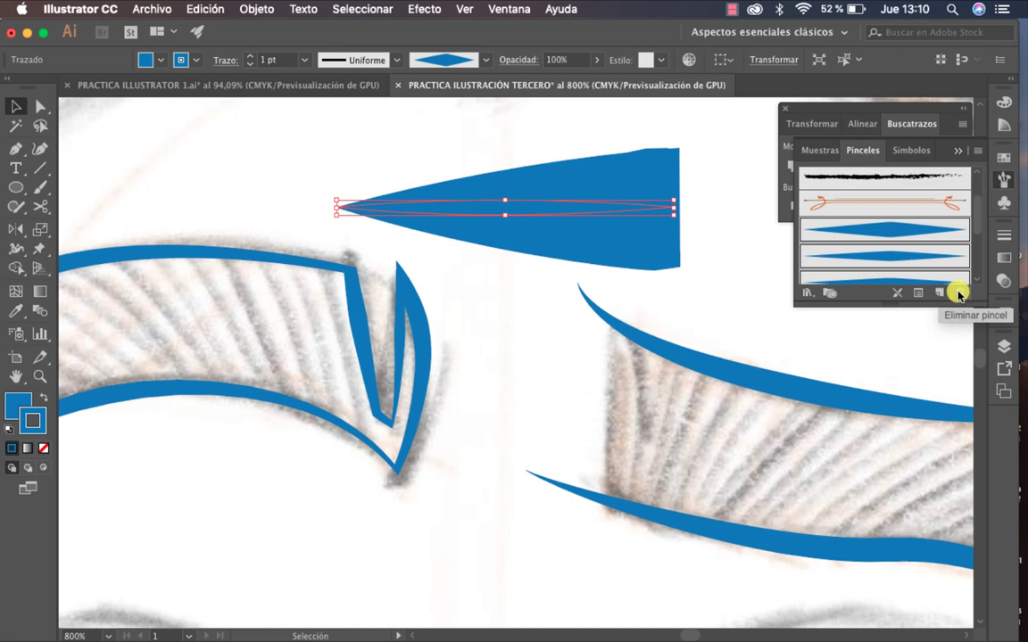
{"action": "left_click", "coordinate": [958, 295]}
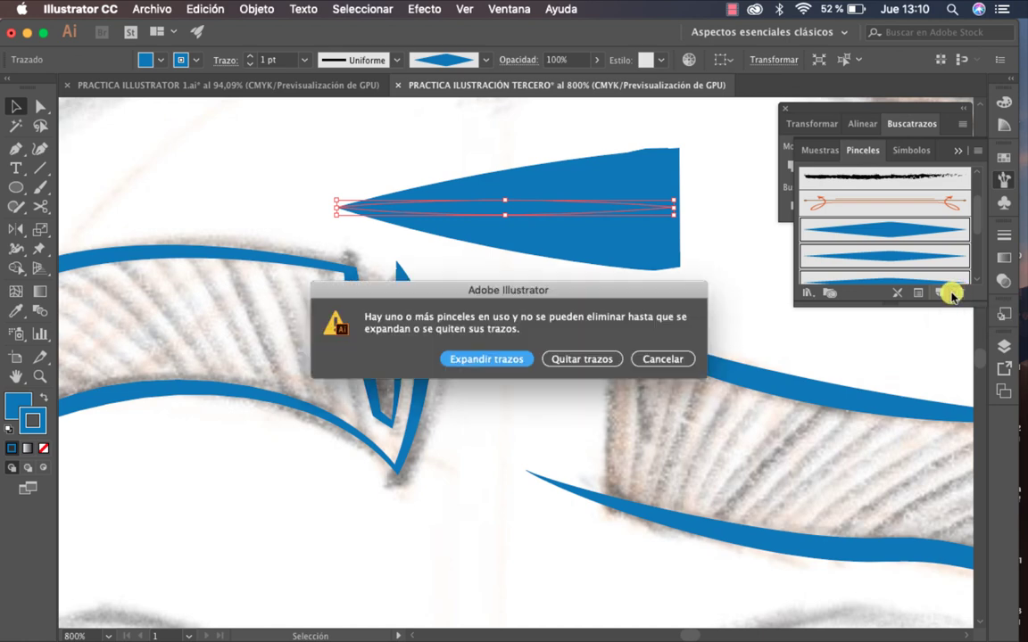
{"action": "left_click", "coordinate": [611, 360]}
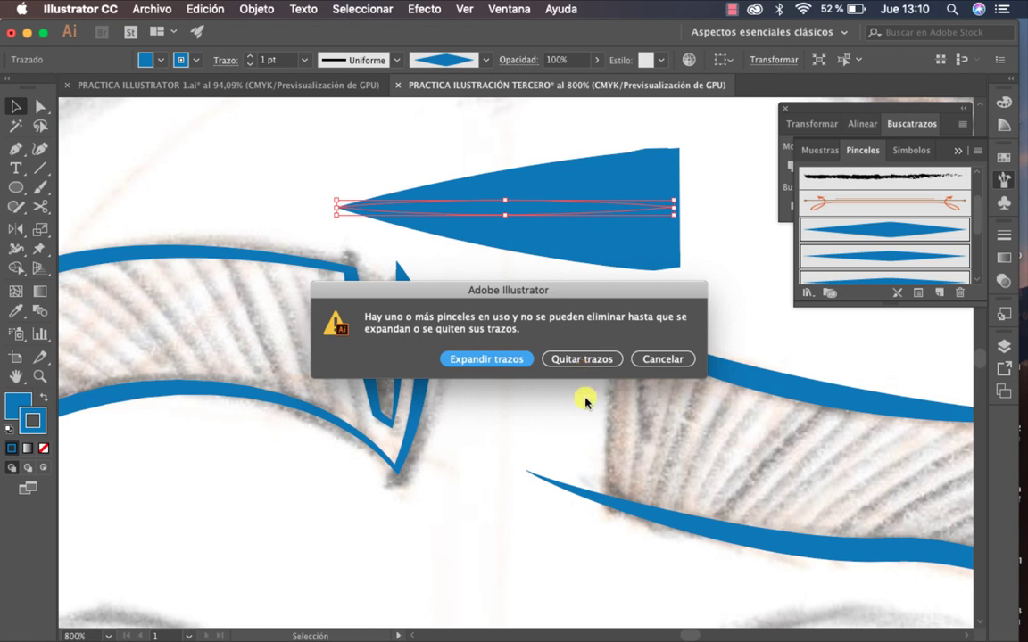
{"action": "left_click", "coordinate": [577, 361]}
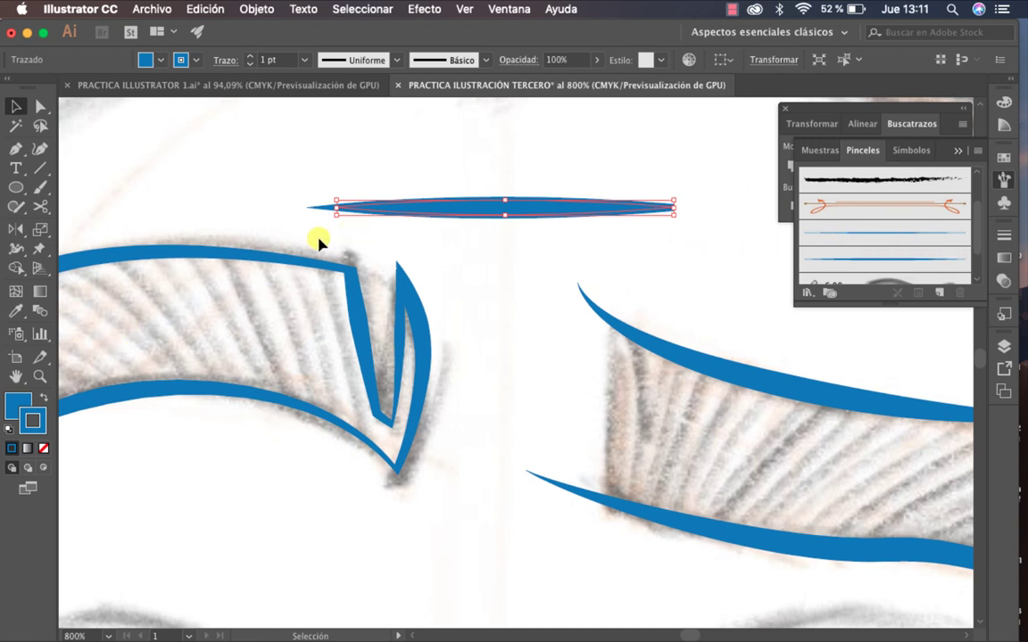
Remove the tapered sample shape's stroke and move the shape up above the left-hand eyebrow, out of the way.
{"action": "left_click", "coordinate": [42, 449]}
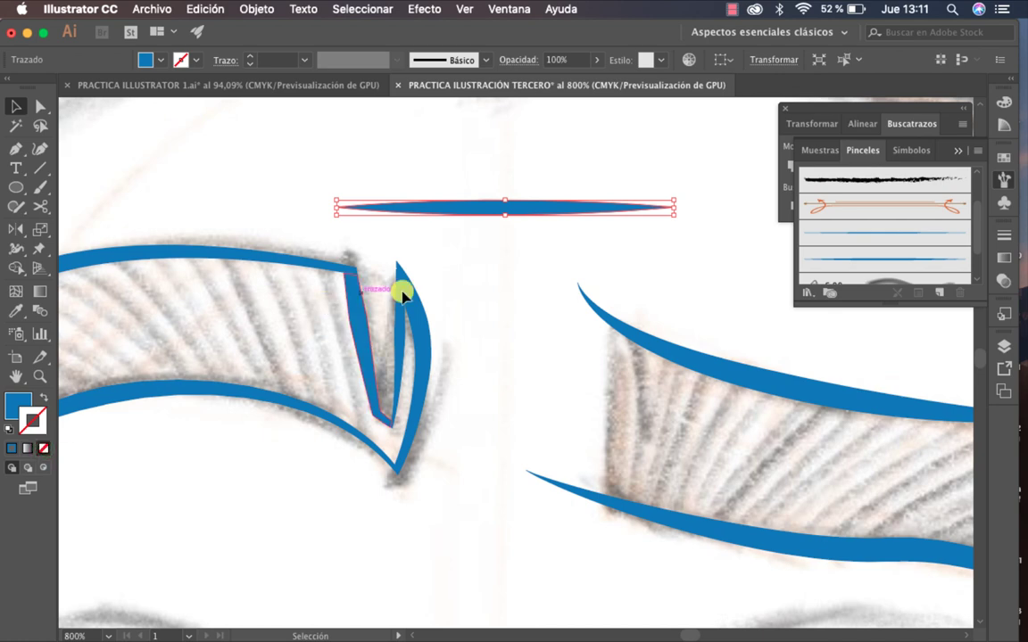
{"action": "left_click", "coordinate": [479, 281]}
{"action": "left_click_drag", "start_coordinate": [476, 210], "coordinate": [298, 135]}
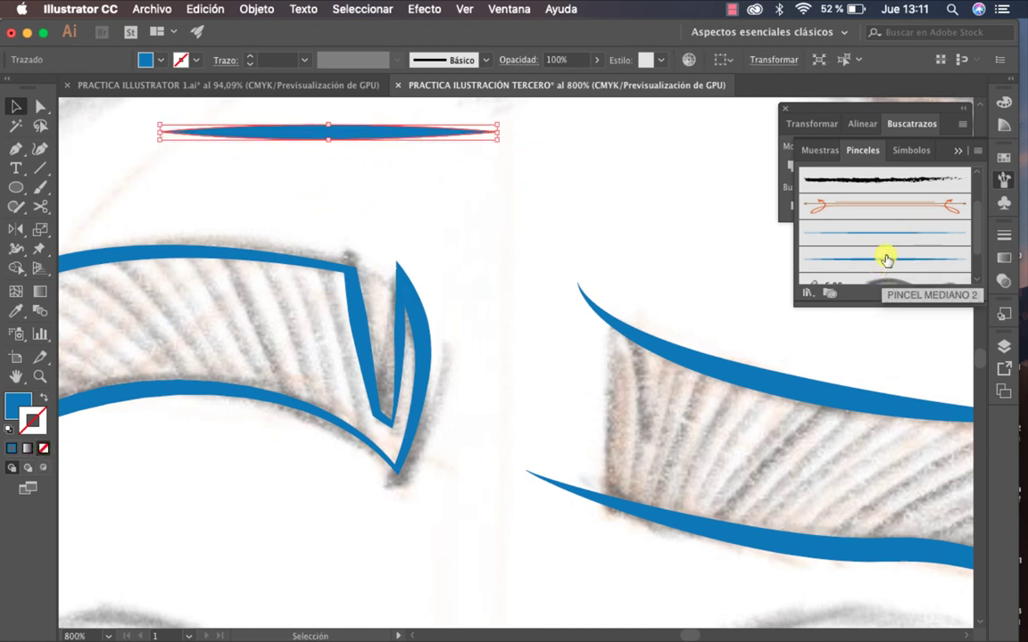
{"action": "left_click", "coordinate": [602, 264]}
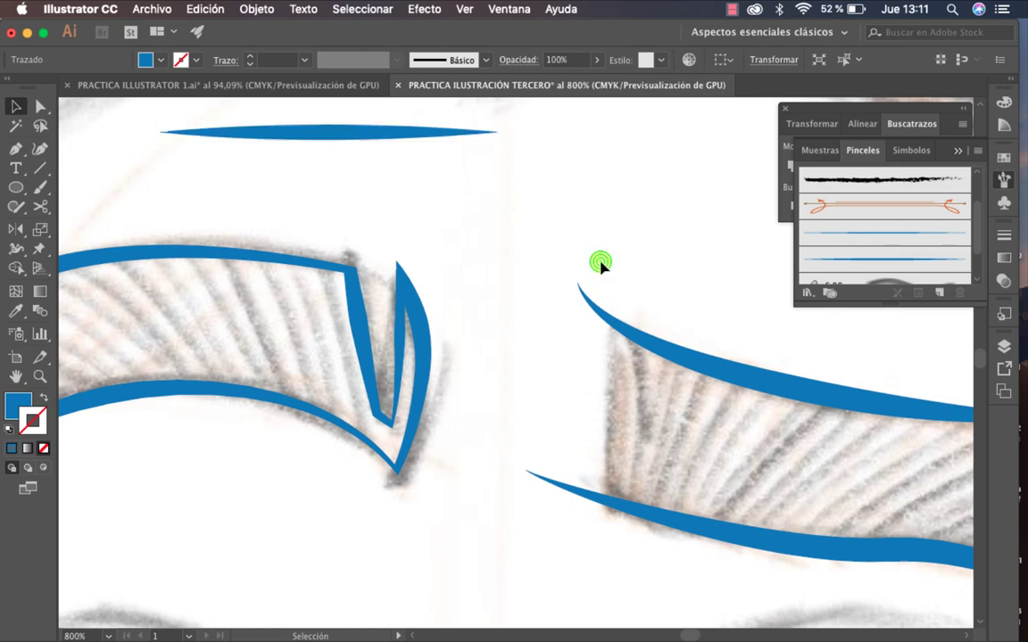
Draw a slightly curved path down the right-hand eyebrow's inner edge, overshooting both outlines, with a blue stroke and no fill.
{"action": "scroll", "coordinate": [601, 264], "scroll_direction": "right", "scroll_amount": 5}
{"action": "key", "text": "p"}
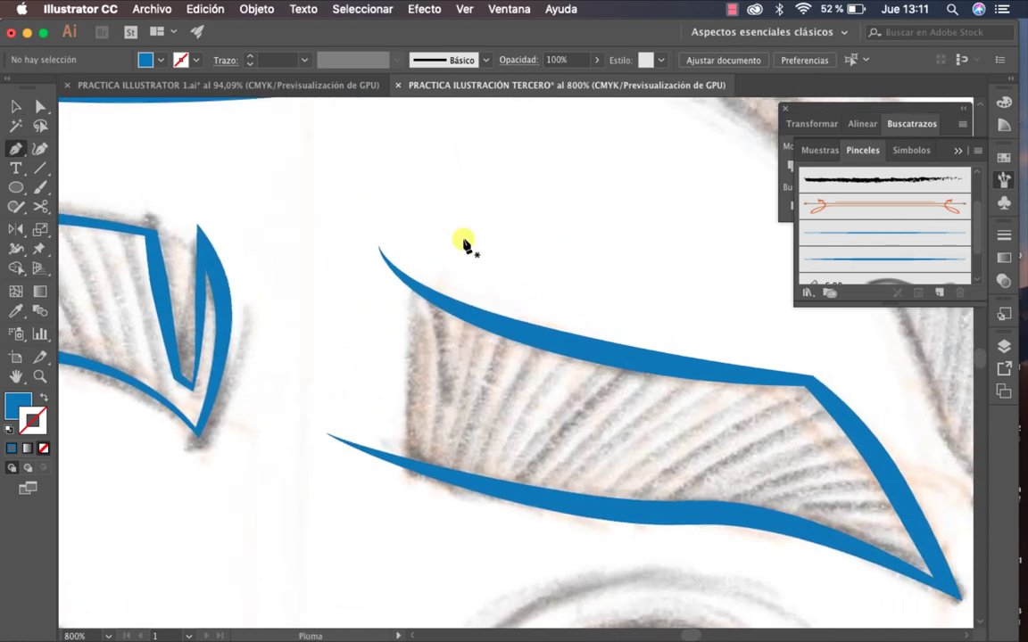
{"action": "left_click", "coordinate": [419, 208]}
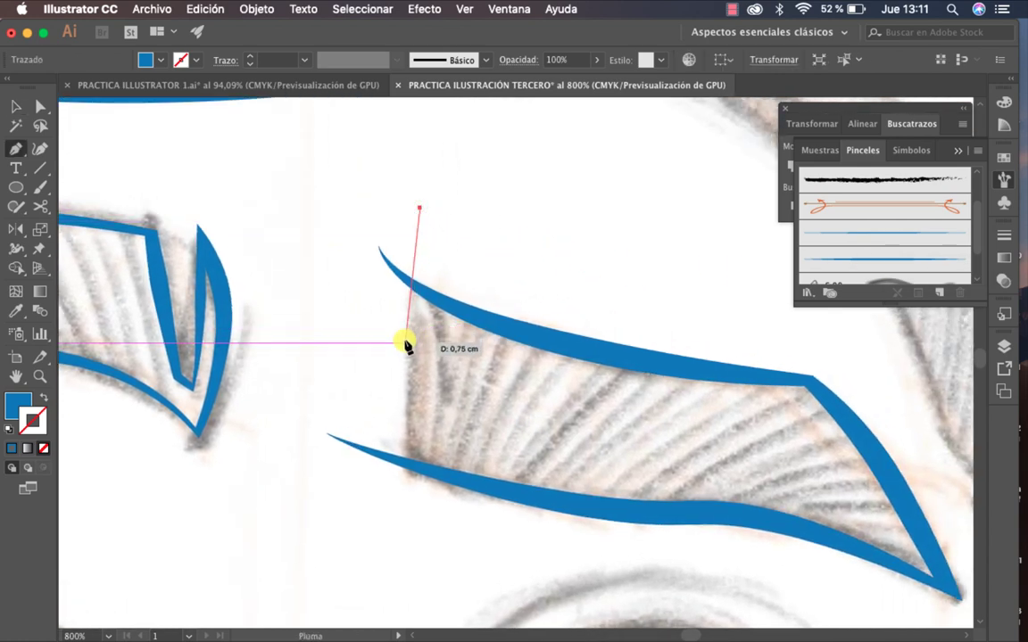
{"action": "mouse_move", "coordinate": [408, 352]}
{"action": "left_mouse_down"}
{"action": "mouse_move", "coordinate": [431, 514]}
{"action": "mouse_move", "coordinate": [416, 535]}
{"action": "left_mouse_up"}
{"action": "mouse_move", "coordinate": [419, 532]}
{"action": "left_mouse_down"}
{"action": "mouse_move", "coordinate": [452, 553]}
{"action": "mouse_move", "coordinate": [439, 571]}
{"action": "left_mouse_up"}
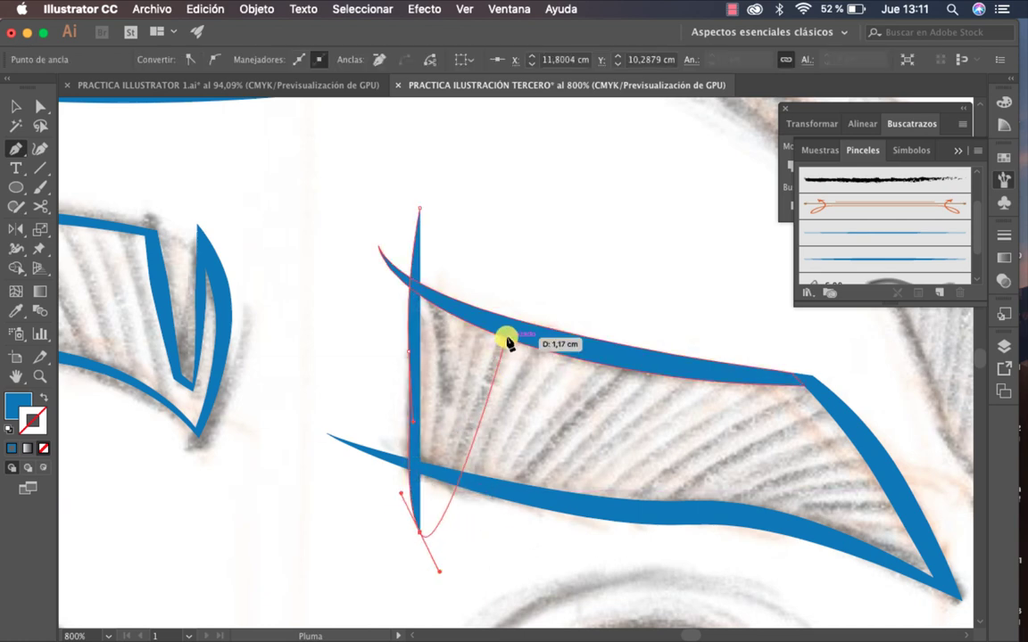
{"action": "key", "text": "shift+x"}
{"action": "key", "text": "v"}
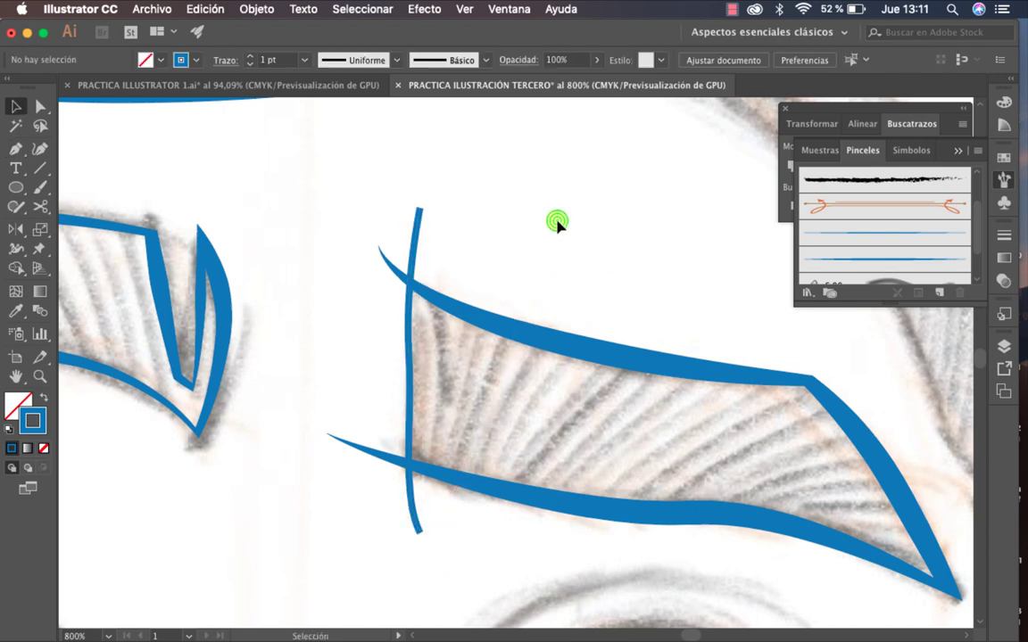
Apply the PINCEL MEDIANO 2 brush to the eyebrow's inner-edge path and deselect it.
{"action": "left_click", "coordinate": [413, 236]}
{"action": "left_click", "coordinate": [903, 254]}
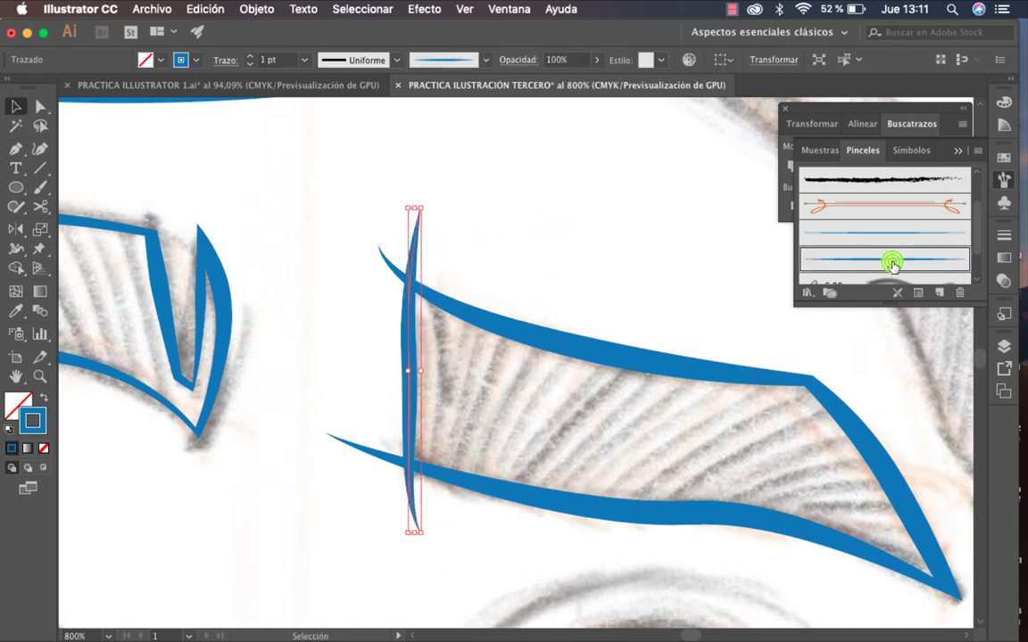
{"action": "left_click", "coordinate": [655, 256]}
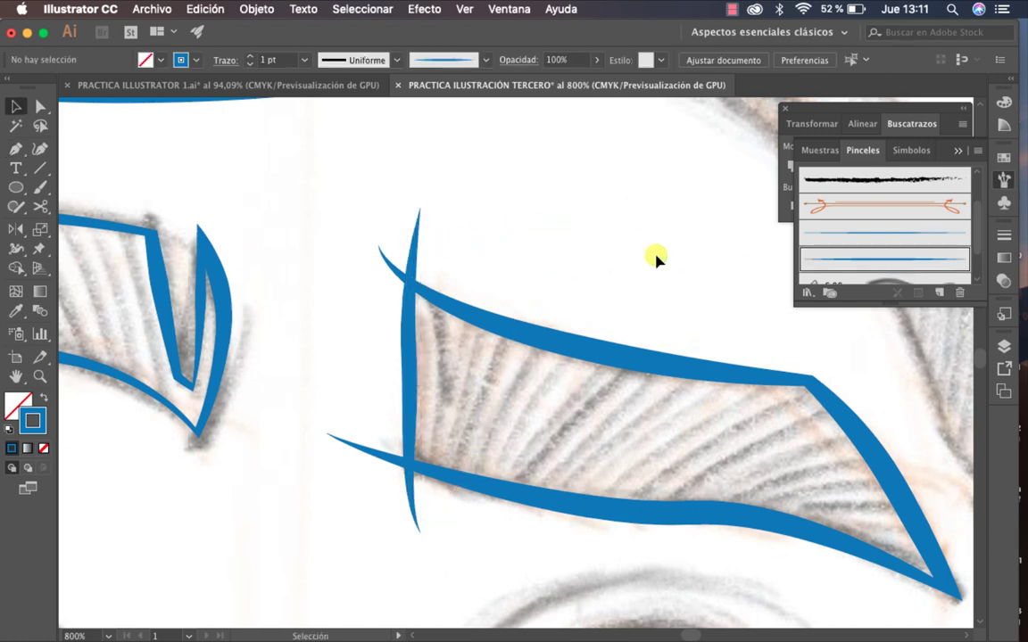
Expand the appearance of the right-hand eyebrow's inner-edge stroke and divide it with the rest of the eyebrow outline using Pathfinder.
{"action": "left_click", "coordinate": [404, 339]}
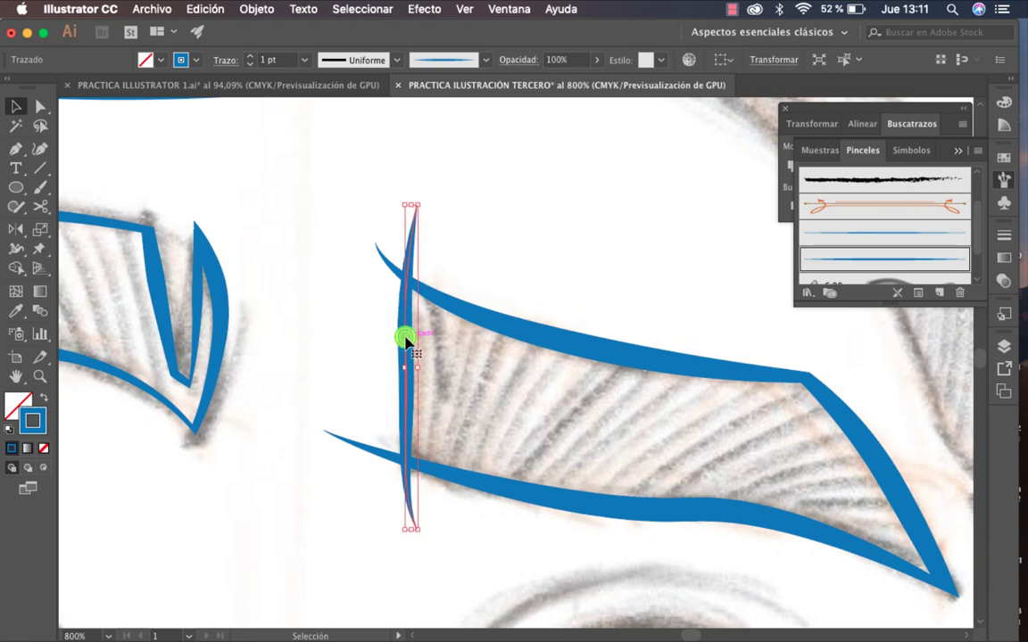
{"action": "left_click", "coordinate": [254, 9]}
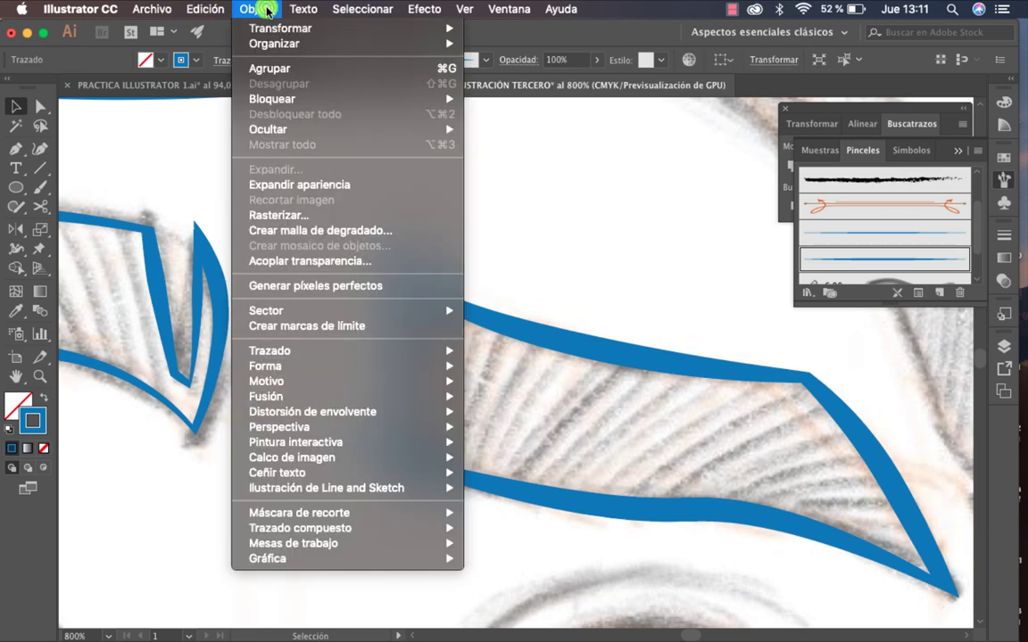
{"action": "left_click", "coordinate": [305, 184]}
{"action": "left_click", "coordinate": [489, 220]}
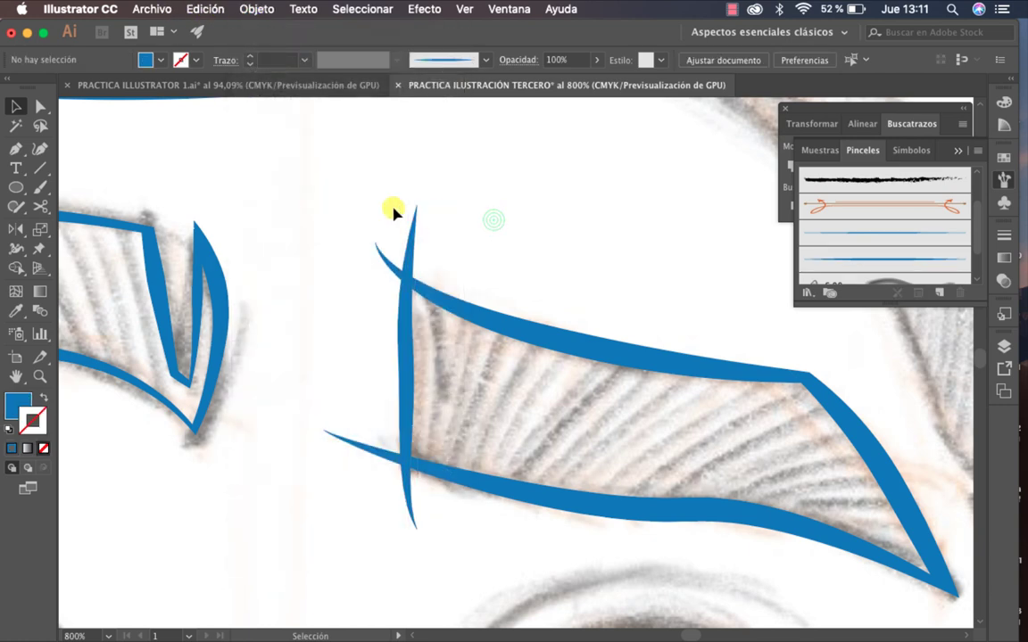
{"action": "mouse_move", "coordinate": [340, 190]}
{"action": "left_mouse_down"}
{"action": "mouse_move", "coordinate": [455, 406]}
{"action": "mouse_move", "coordinate": [451, 446]}
{"action": "left_mouse_up"}
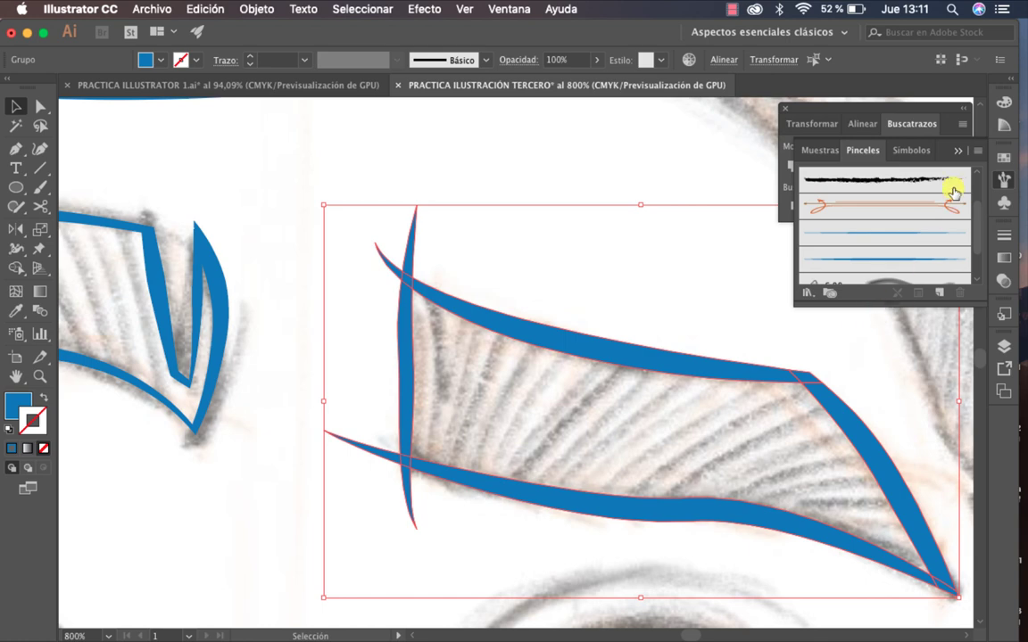
{"action": "left_click", "coordinate": [824, 107]}
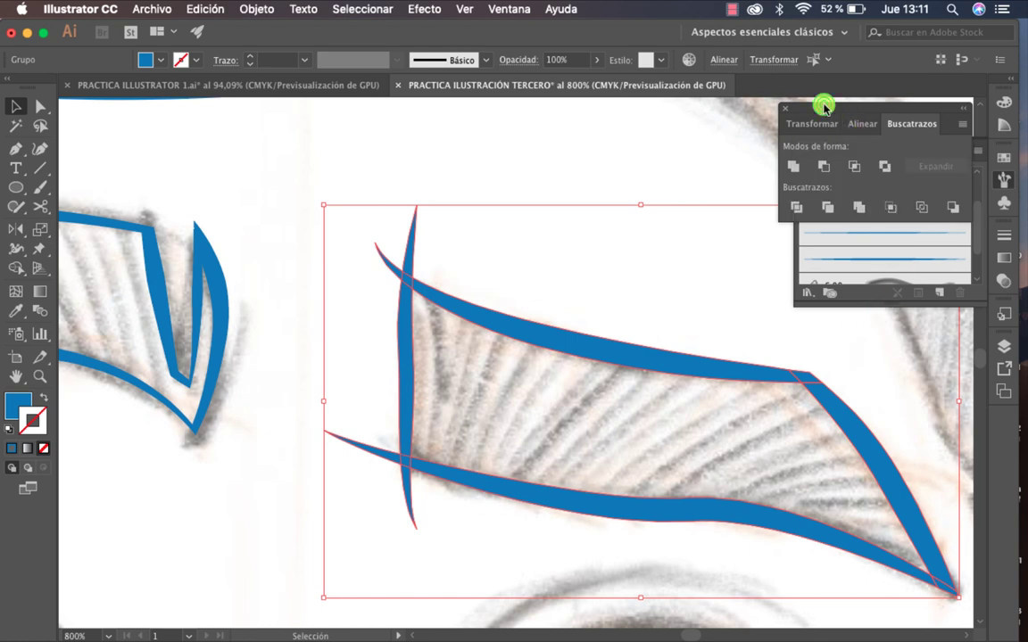
{"action": "left_click", "coordinate": [800, 208]}
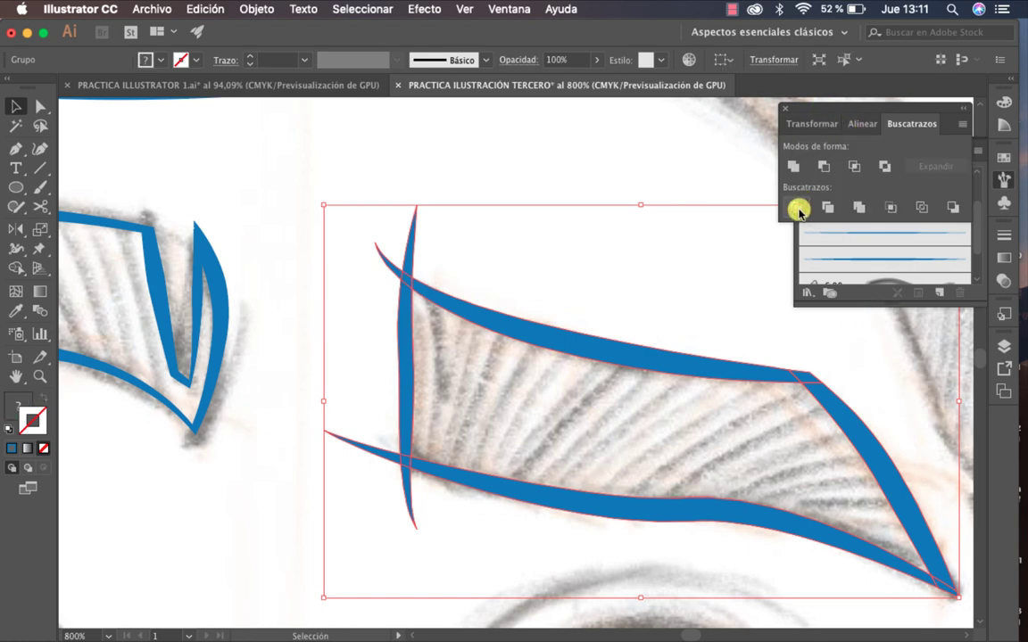
{"action": "left_click", "coordinate": [602, 261]}
Delete the overshooting stroke ends at the upper and lower inner corners of the right-hand eyebrow.
{"action": "key", "text": "s"}
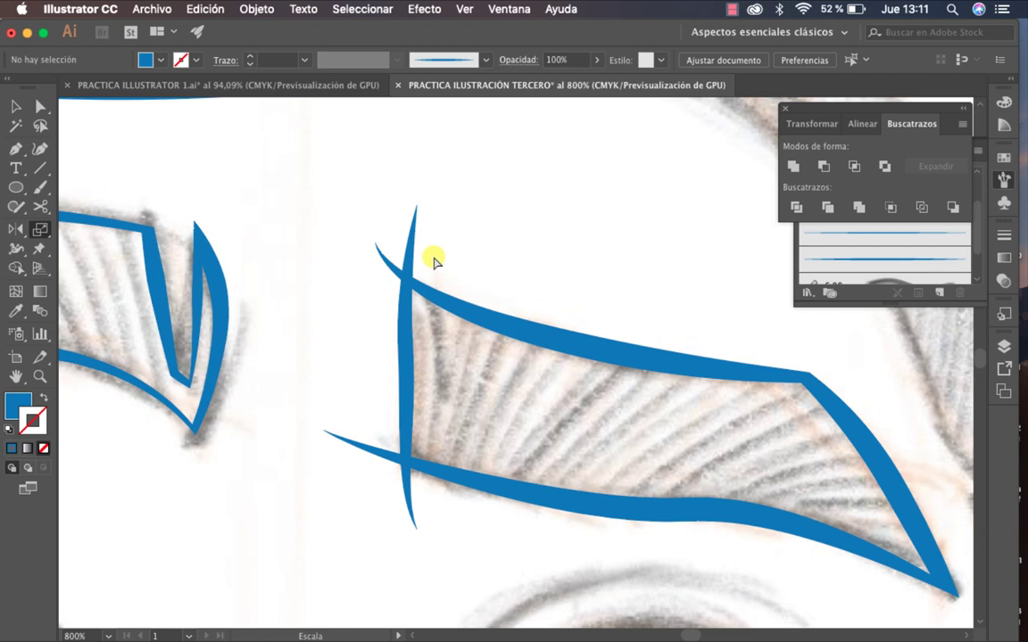
{"action": "key", "text": "a"}
{"action": "left_click", "coordinate": [417, 248]}
{"action": "key", "text": "Delete"}
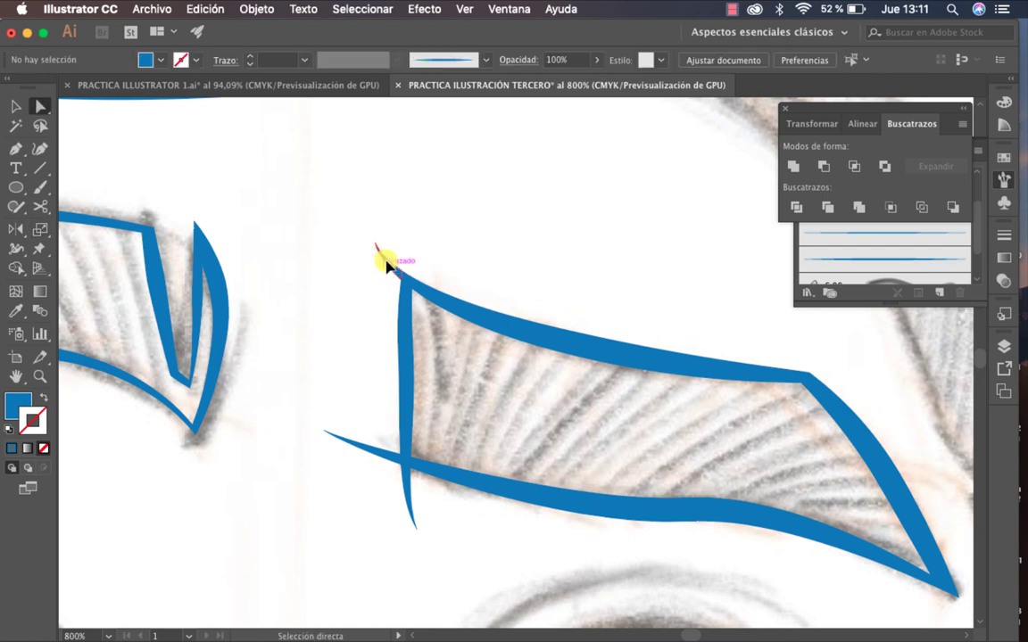
{"action": "left_click", "coordinate": [388, 459]}
{"action": "key", "text": "Delete"}
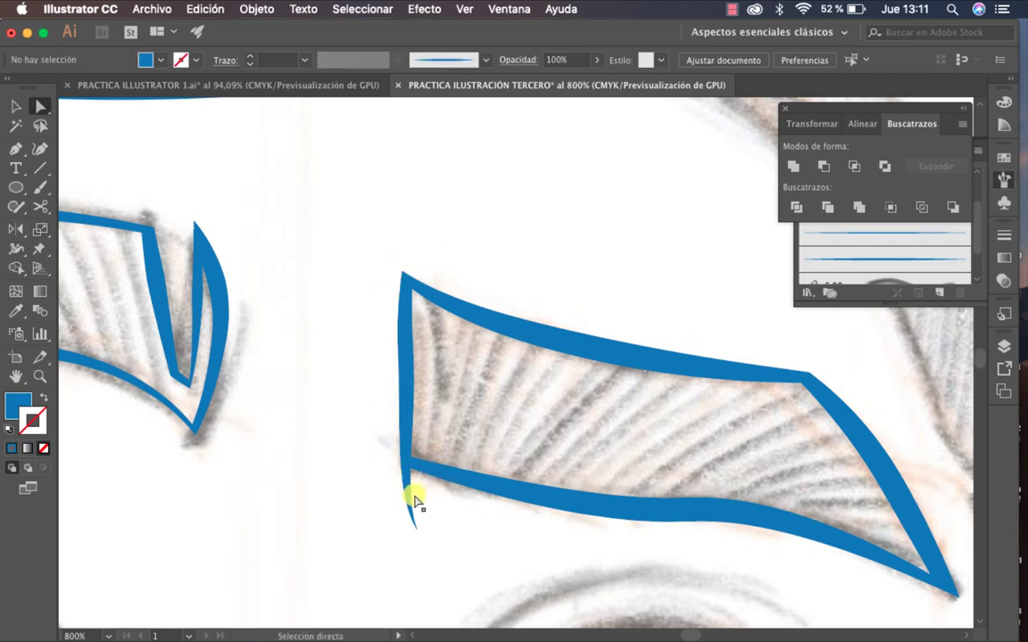
{"action": "left_click", "coordinate": [409, 498]}
{"action": "key", "text": "Delete"}
{"action": "left_click", "coordinate": [555, 252]}
Check both eyebrows in outline view and with the SKECTH layer temporarily hidden.
{"action": "key", "text": "z"}
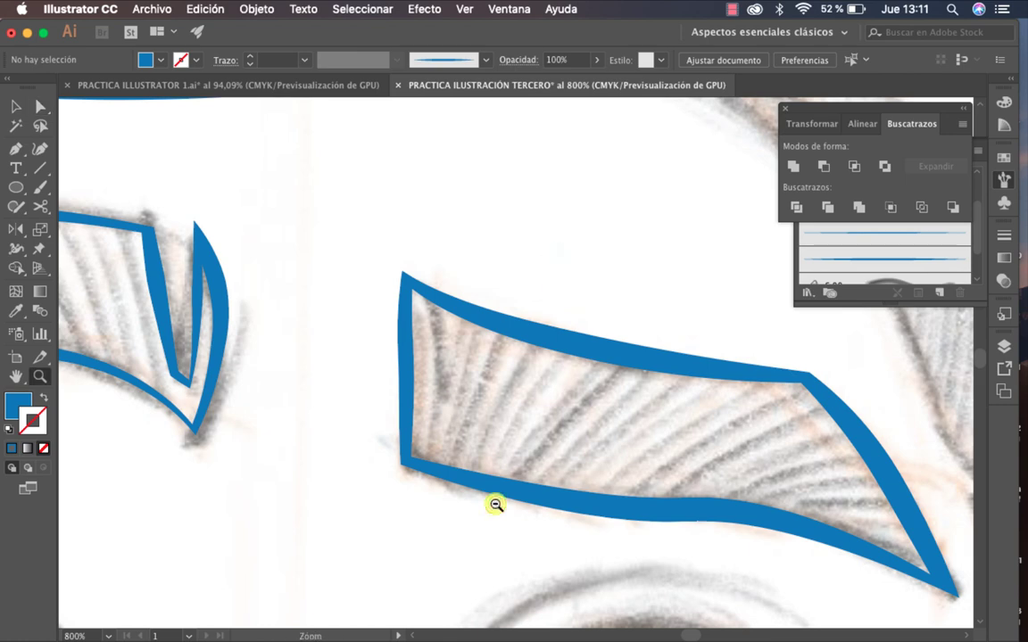
{"action": "left_click", "coordinate": [496, 505], "text": "alt"}
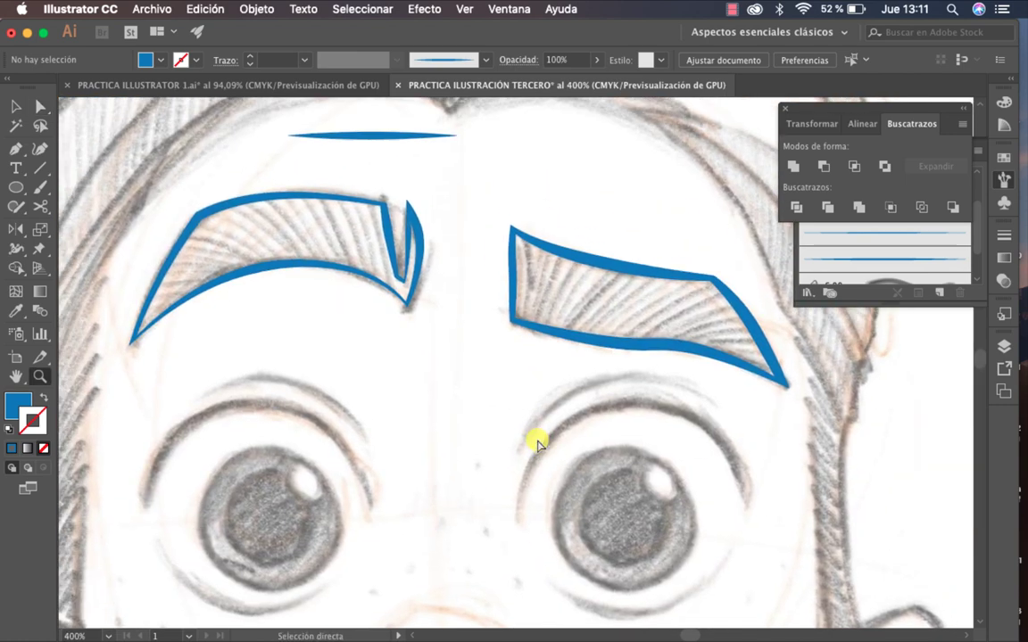
{"action": "key", "text": "super+y"}
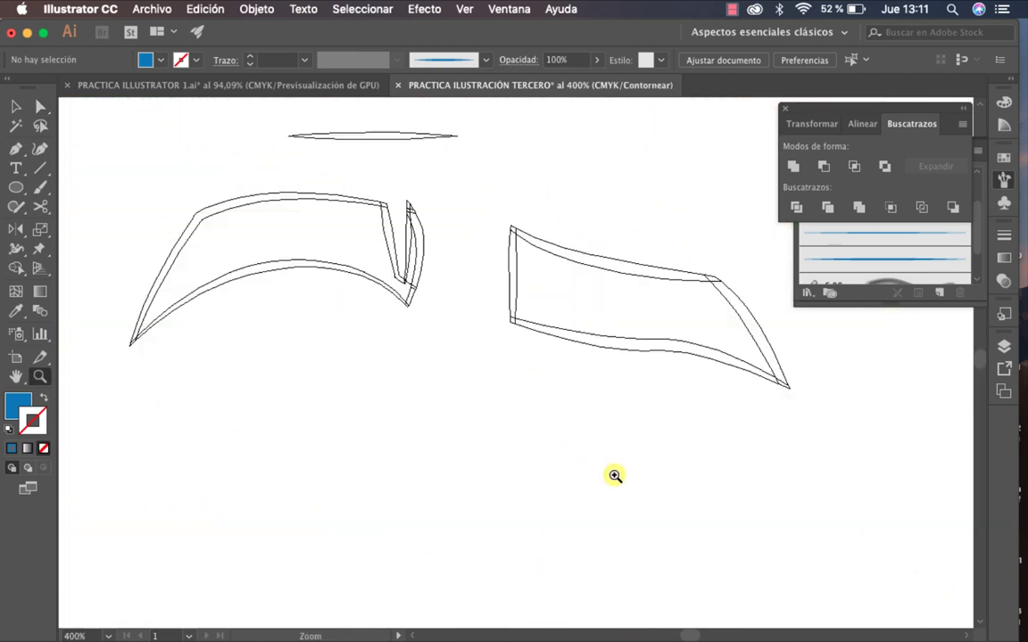
{"action": "key", "text": "super+y"}
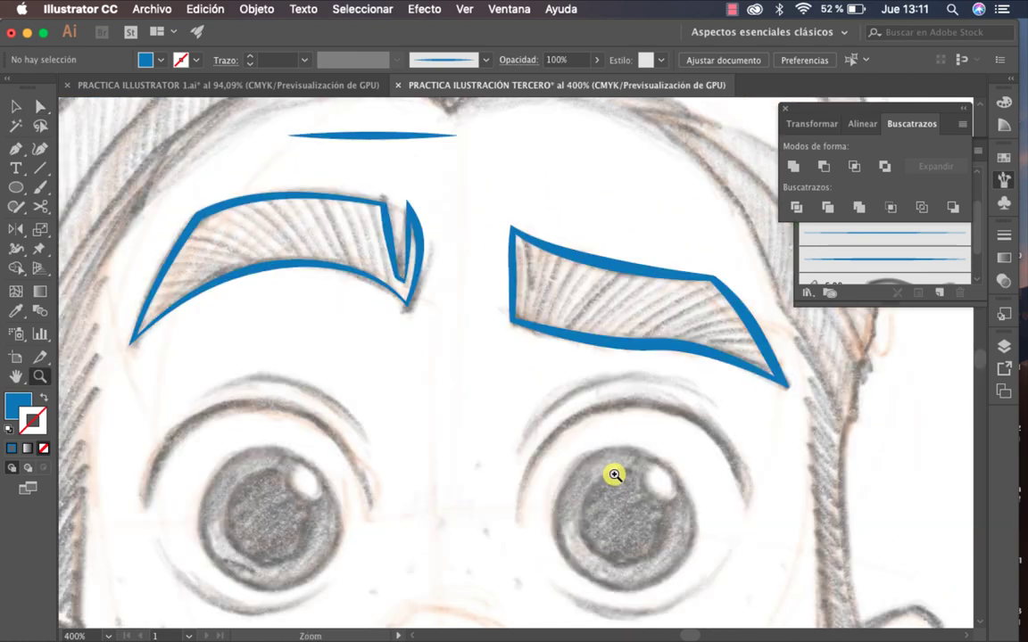
{"action": "left_click", "coordinate": [1004, 353]}
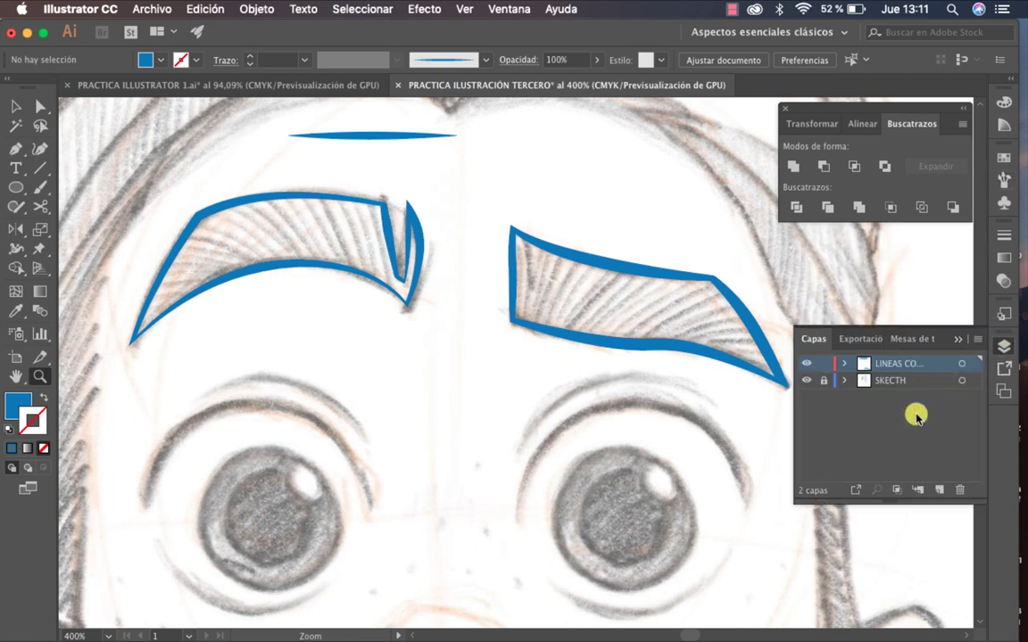
{"action": "left_click", "coordinate": [807, 381]}
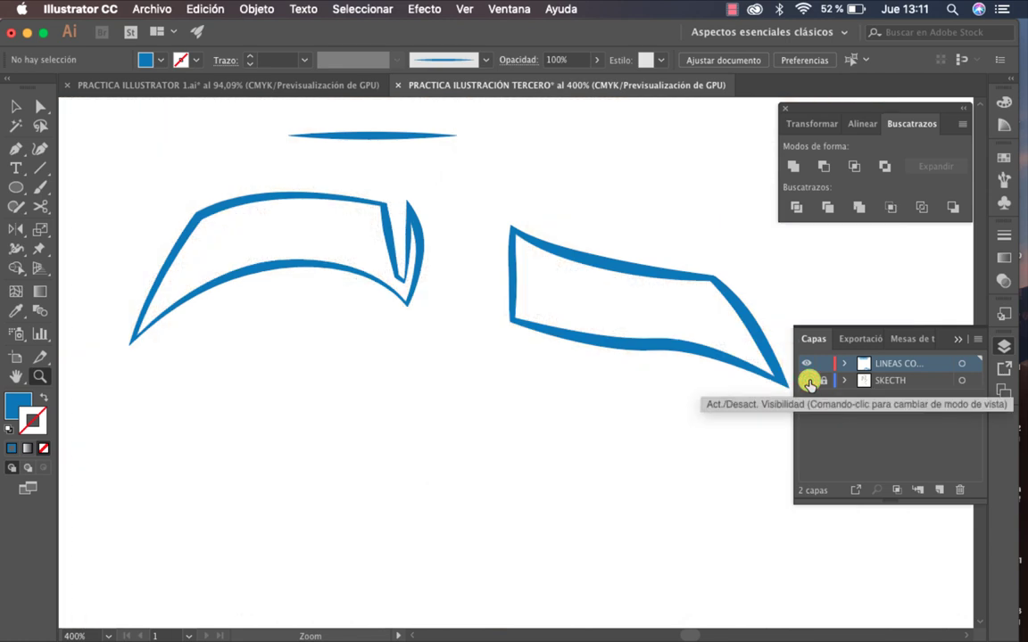
{"action": "left_click", "coordinate": [561, 419], "text": "alt"}
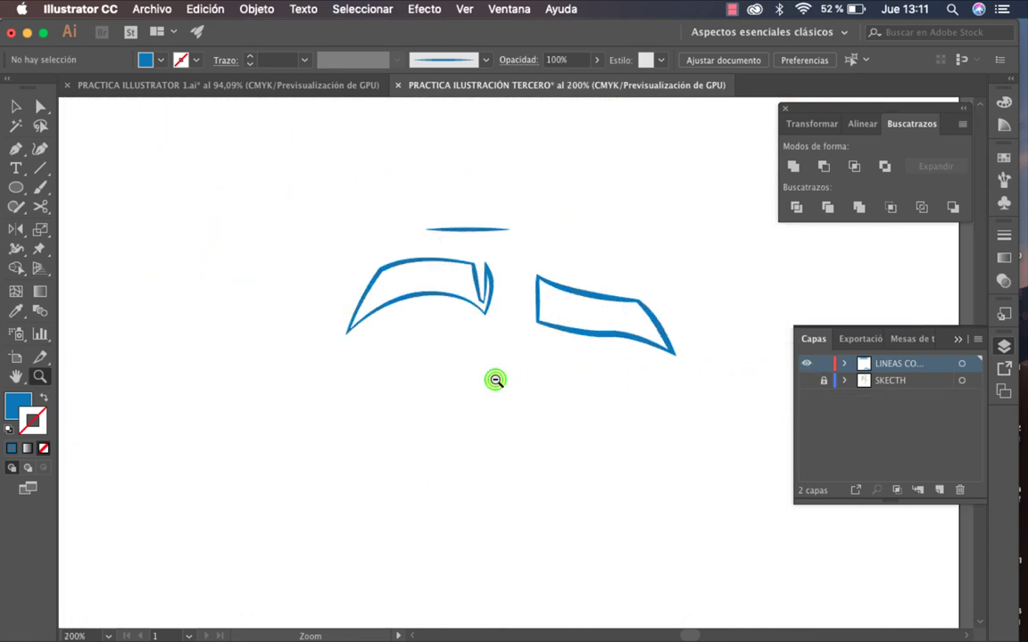
{"action": "left_click", "coordinate": [806, 381]}
Draw a slightly curved hair line inside the left-hand eyebrow beside its notch, with a blue stroke and no fill.
{"action": "left_click", "coordinate": [562, 361]}
{"action": "left_click", "coordinate": [566, 362]}
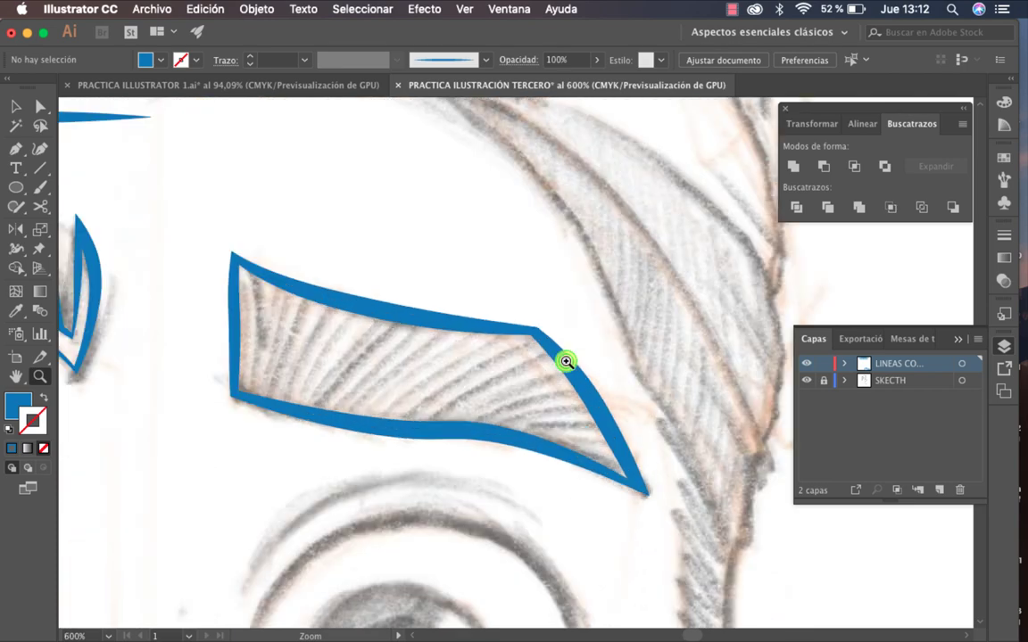
{"action": "left_click_drag", "start_coordinate": [566, 361], "coordinate": [759, 277]}
{"action": "left_click_drag", "start_coordinate": [663, 277], "coordinate": [734, 303]}
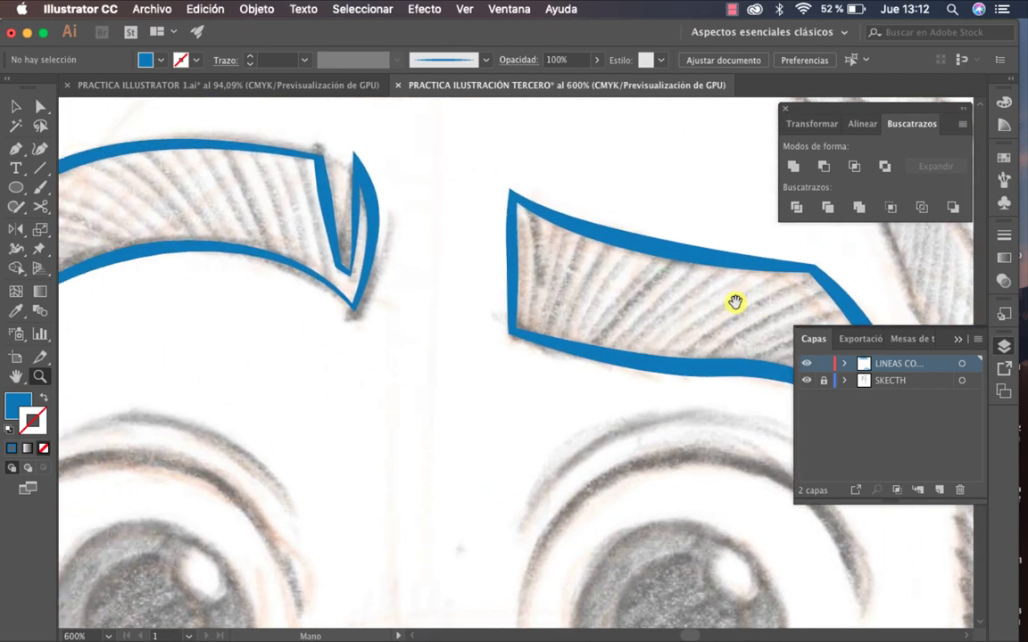
{"action": "left_click_drag", "start_coordinate": [542, 283], "coordinate": [647, 301]}
{"action": "left_click_drag", "start_coordinate": [462, 341], "coordinate": [615, 383]}
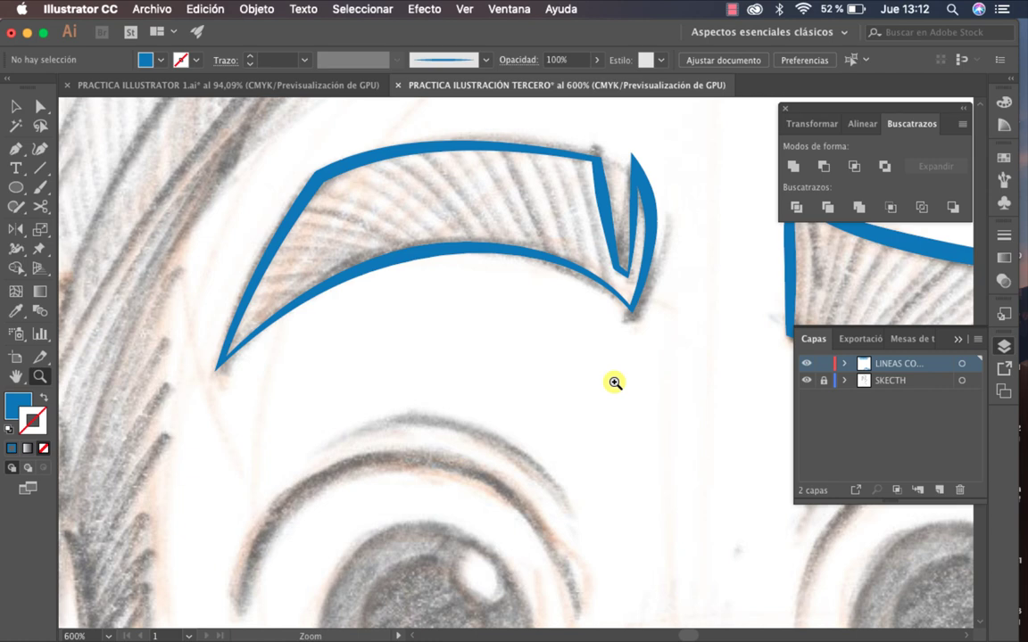
{"action": "left_click", "coordinate": [593, 249]}
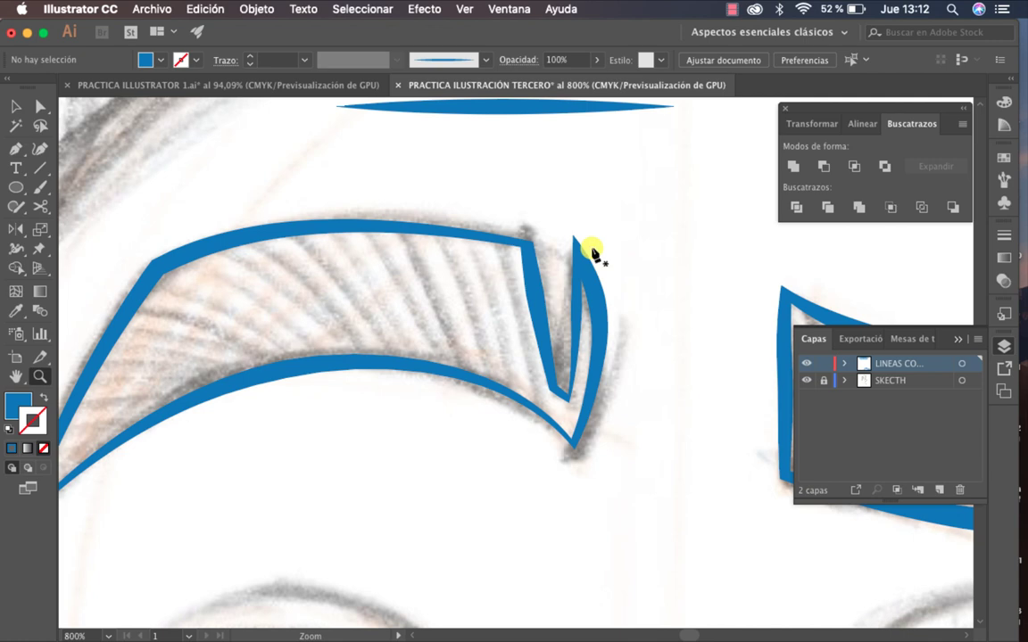
{"action": "key", "text": "p"}
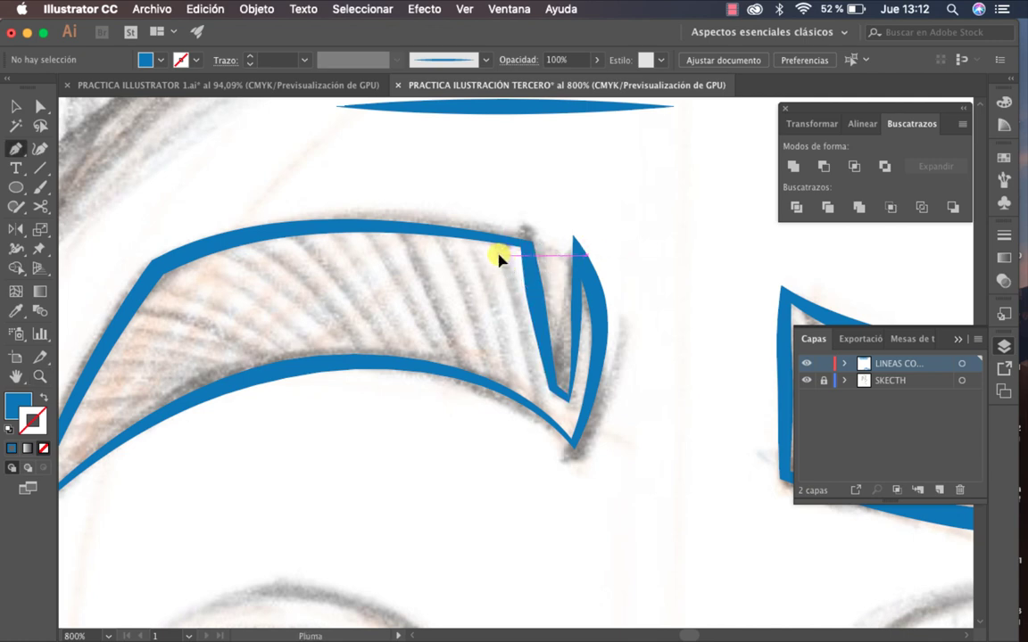
{"action": "left_click", "coordinate": [499, 256]}
{"action": "left_click_drag", "start_coordinate": [531, 385], "coordinate": [535, 446]}
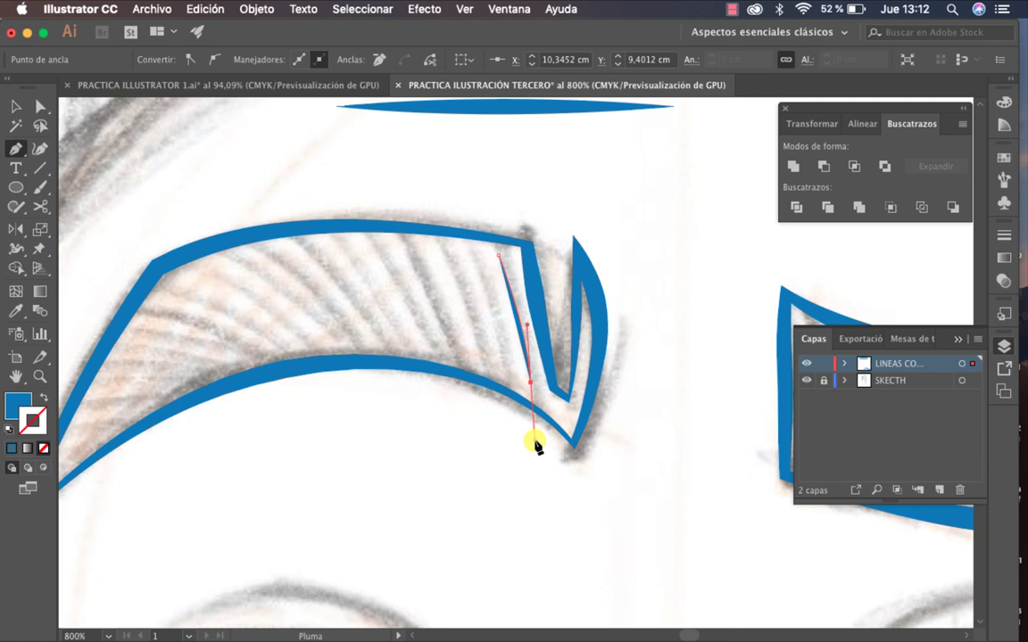
{"action": "key", "text": "shift+x"}
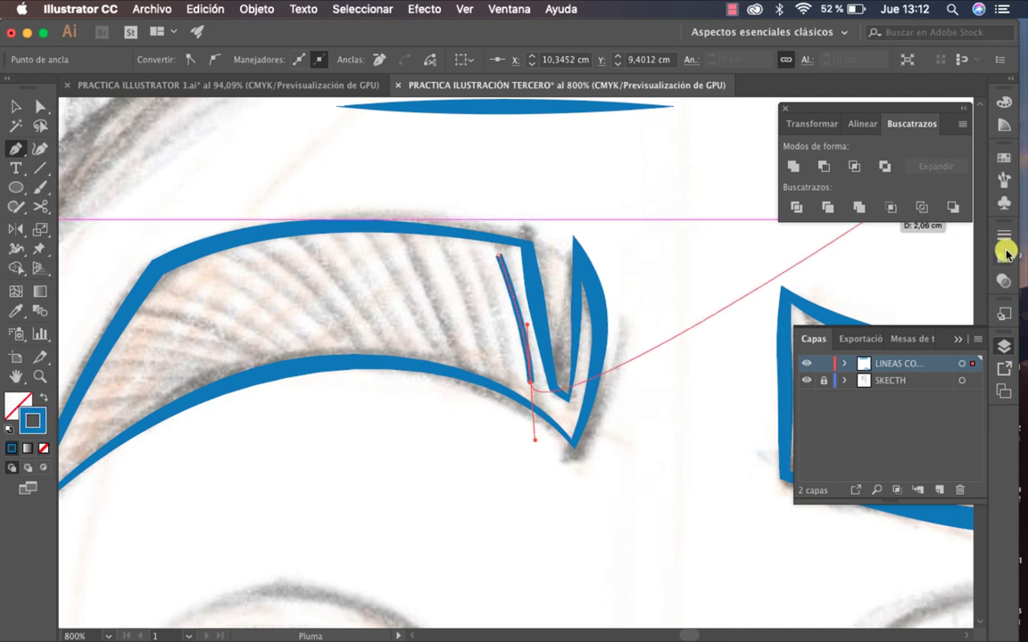
Apply the thinner blue tapered brush to the eyebrow hair line and deselect it.
{"action": "left_click", "coordinate": [1004, 183]}
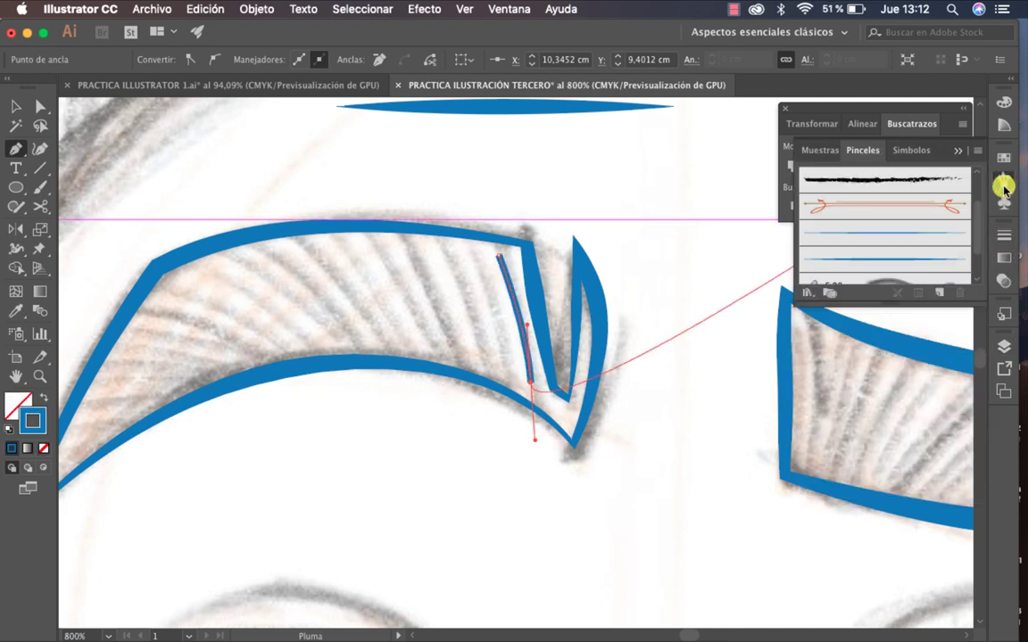
{"action": "left_click", "coordinate": [904, 235]}
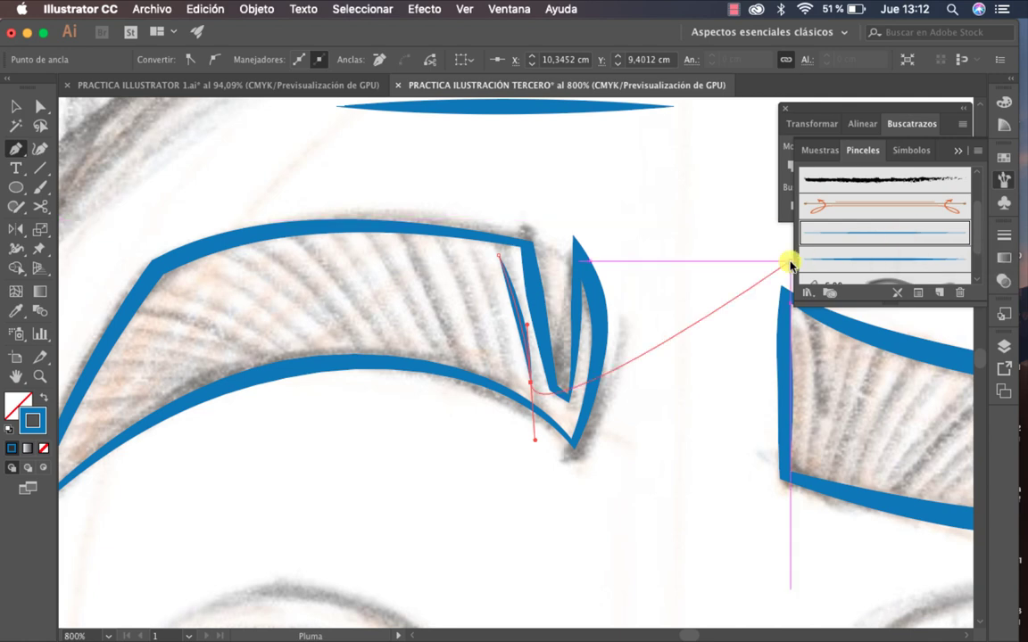
{"action": "left_click", "coordinate": [707, 226], "text": "super"}
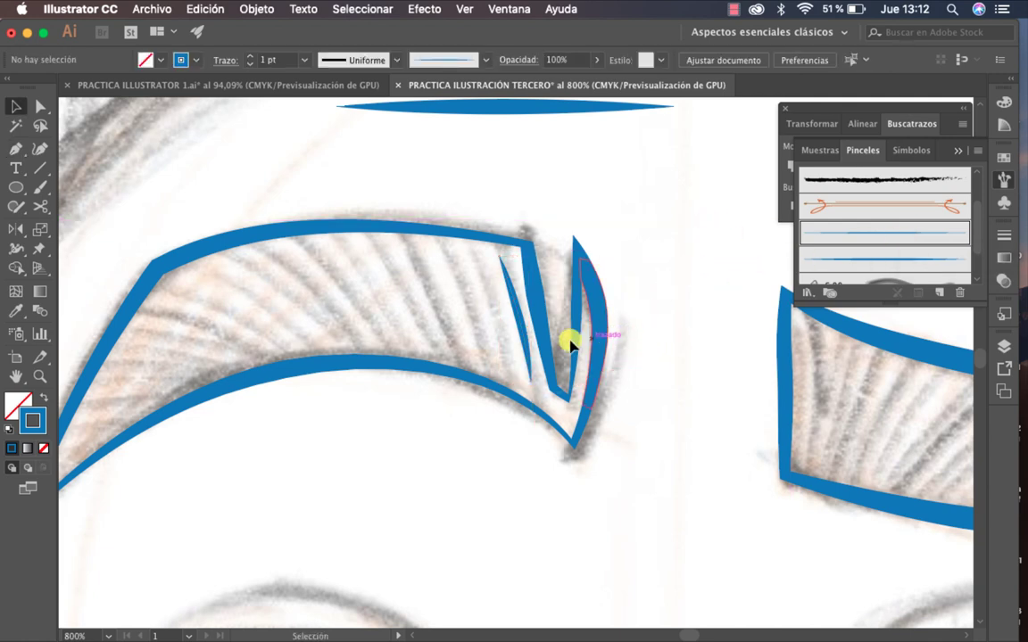
Duplicate the hair line toward the eyebrow's outer end and repeat the offset copy four more times.
{"action": "left_click_drag", "start_coordinate": [525, 332], "coordinate": [501, 323]}
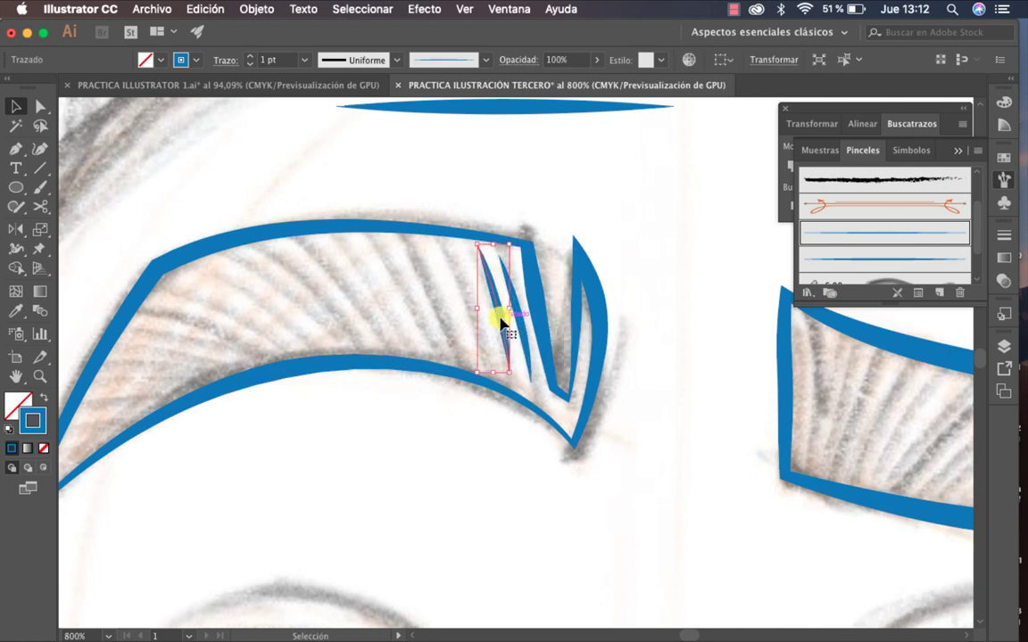
{"action": "key", "text": "super+d"}
{"action": "key", "text": "super+d"}
{"action": "key", "text": "super+d"}
{"action": "key", "text": "v"}
{"action": "key", "text": "super+d"}
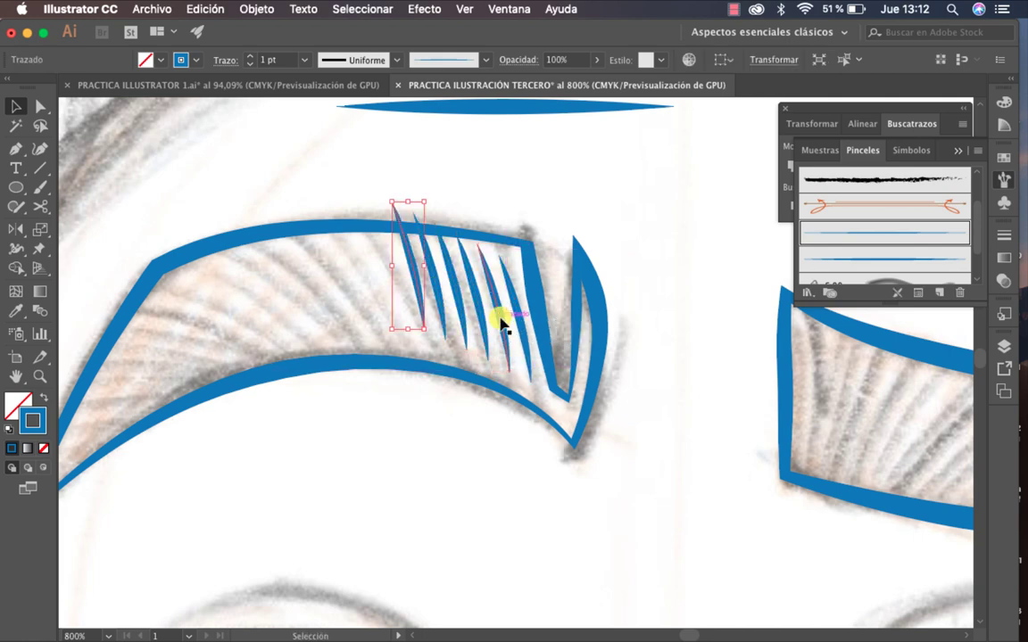
{"action": "left_click", "coordinate": [443, 395]}
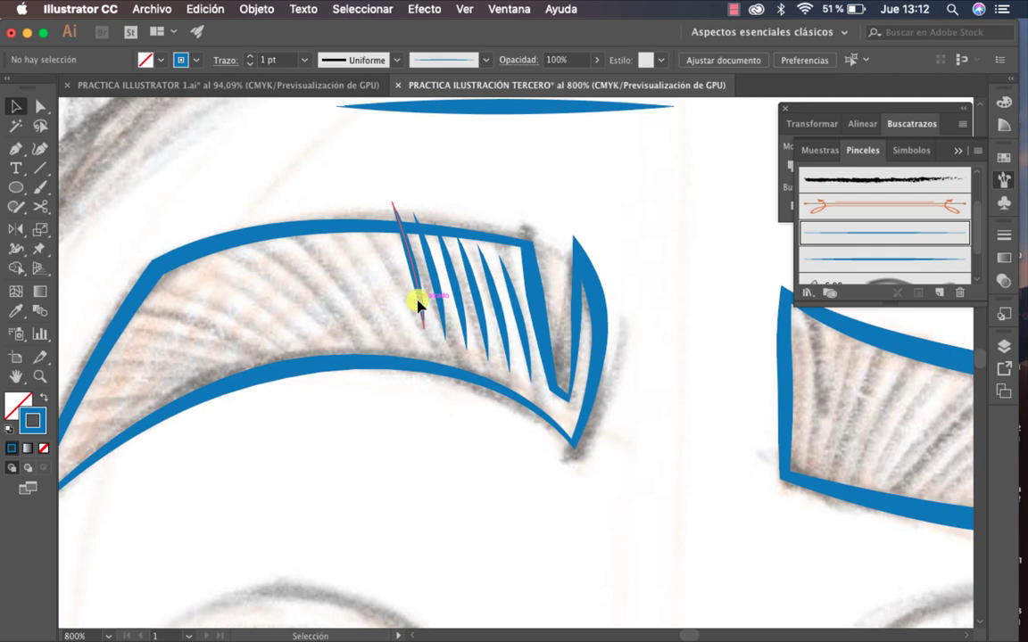
Move and rotate the copied hair lines so they fit between the left-hand eyebrow's outlines and follow the sketched hairs.
{"action": "left_click_drag", "start_coordinate": [418, 304], "coordinate": [439, 223]}
{"action": "mouse_move", "coordinate": [437, 276]}
{"action": "left_mouse_down"}
{"action": "mouse_move", "coordinate": [441, 292]}
{"action": "mouse_move", "coordinate": [442, 225]}
{"action": "mouse_move", "coordinate": [463, 225]}
{"action": "mouse_move", "coordinate": [433, 268]}
{"action": "left_mouse_up"}
{"action": "left_click", "coordinate": [468, 178]}
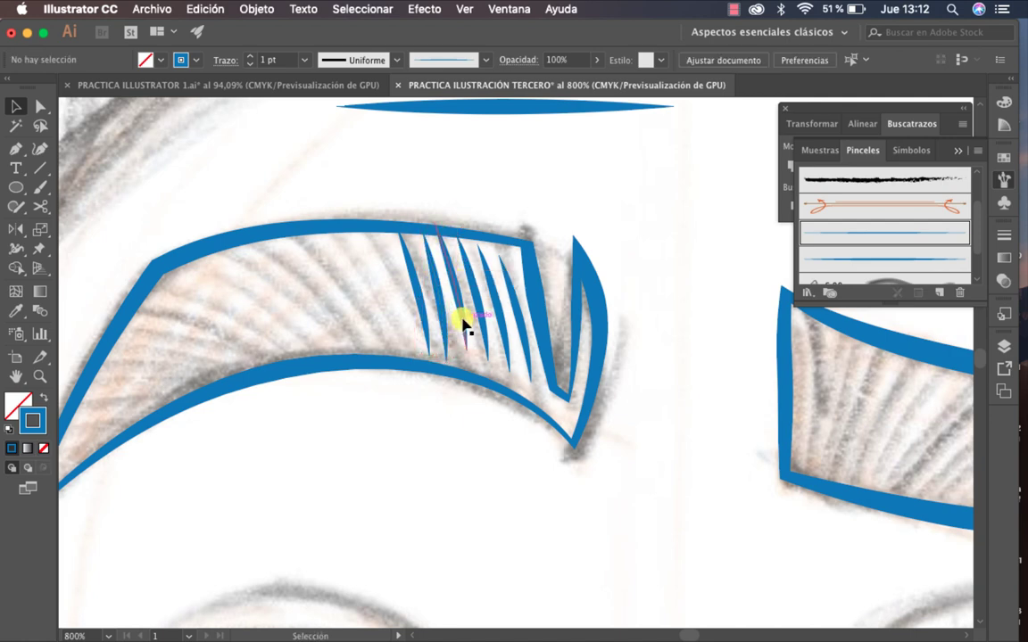
{"action": "left_click_drag", "start_coordinate": [464, 326], "coordinate": [466, 303]}
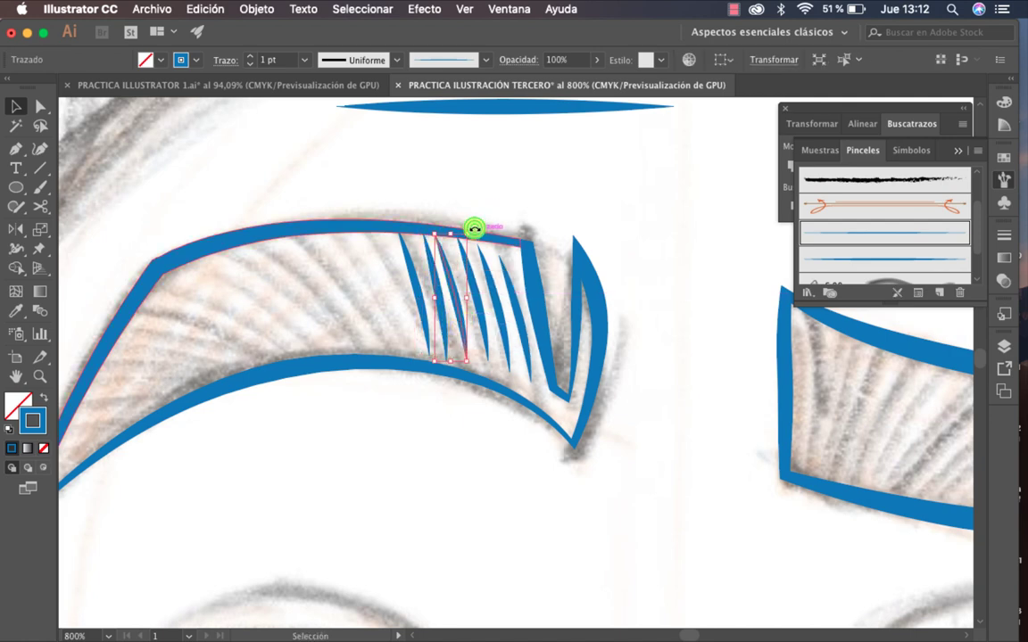
{"action": "left_click_drag", "start_coordinate": [474, 228], "coordinate": [523, 248]}
{"action": "left_click", "coordinate": [503, 228]}
{"action": "left_click", "coordinate": [497, 307]}
{"action": "left_click", "coordinate": [470, 534]}
Adjust the lower anchor points of the hair lines to follow the sketched hair direction, and deselect them.
{"action": "key", "text": "a"}
{"action": "left_click_drag", "start_coordinate": [498, 371], "coordinate": [442, 355]}
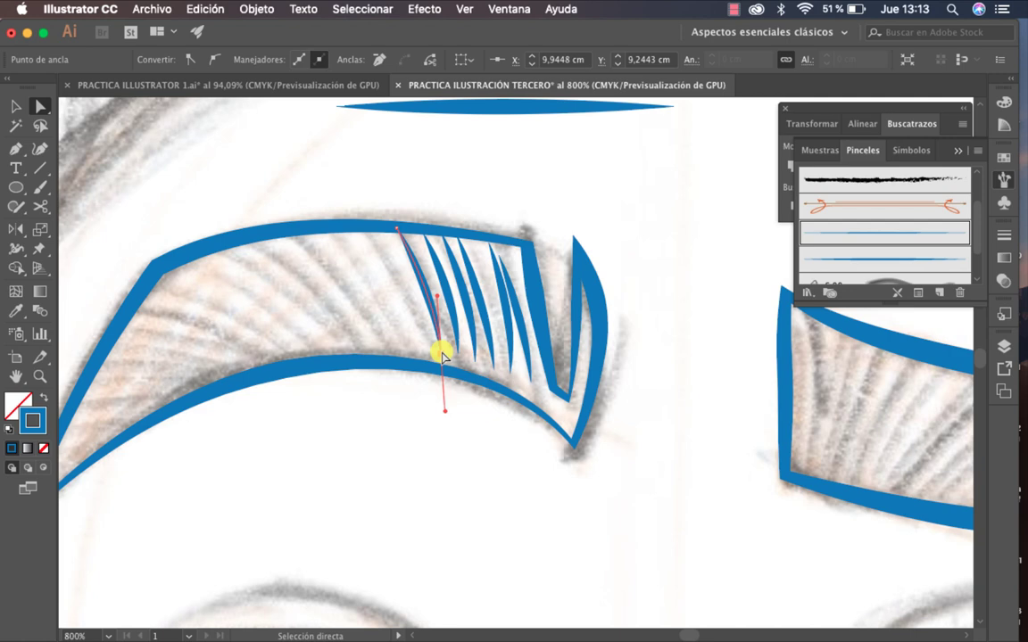
{"action": "key", "text": "super+shift+a"}
Trace the eyelid crease above the left-hand eye with the Pen tool, apply the thicker blue tapered brush, and deselect it.
{"action": "key", "text": "z"}
{"action": "left_click_drag", "start_coordinate": [643, 486], "coordinate": [580, 466]}
{"action": "scroll", "coordinate": [624, 464], "scroll_direction": "up", "scroll_amount": 2}
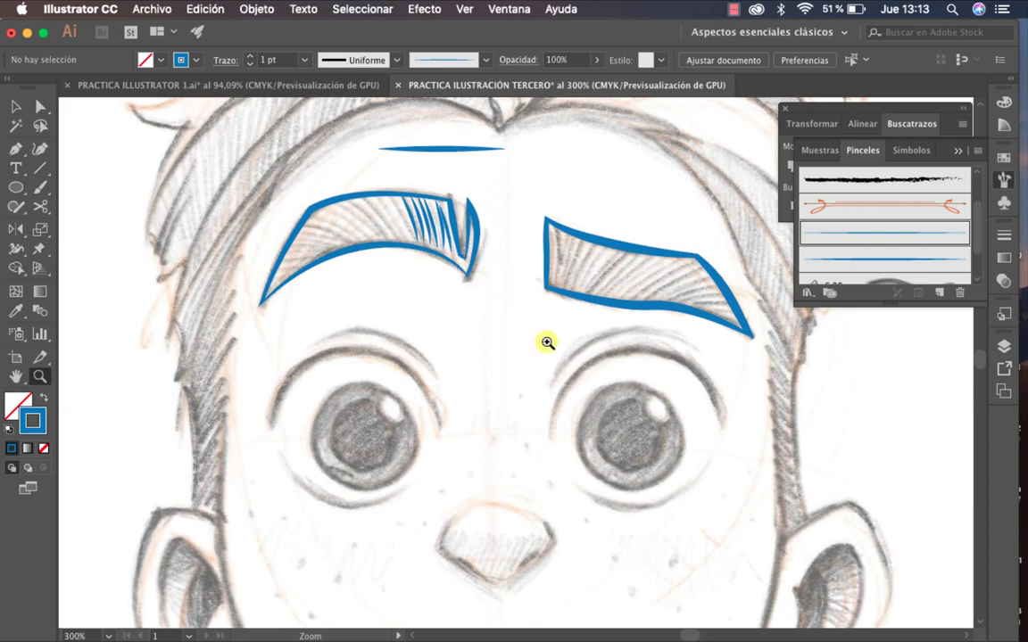
{"action": "left_click", "coordinate": [406, 406]}
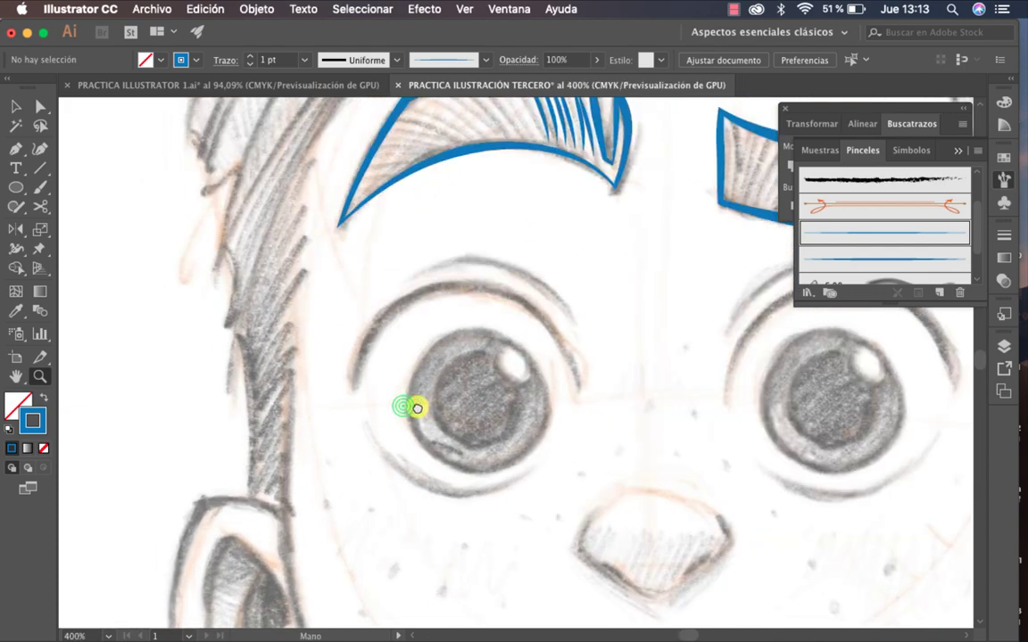
{"action": "left_click", "coordinate": [435, 431]}
{"action": "left_click_drag", "start_coordinate": [511, 383], "coordinate": [348, 450]}
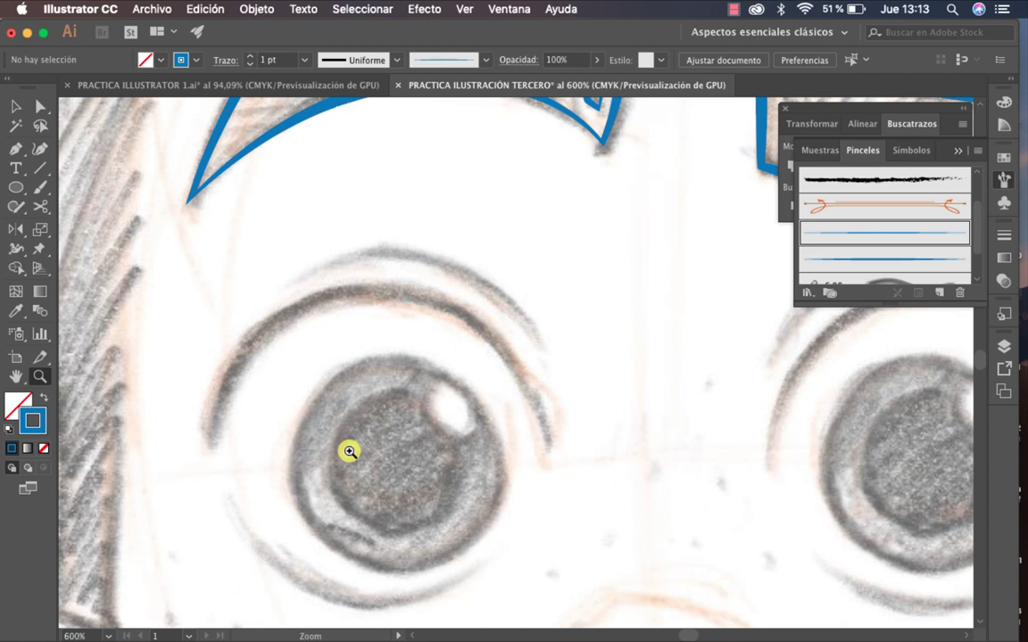
{"action": "key", "text": "p"}
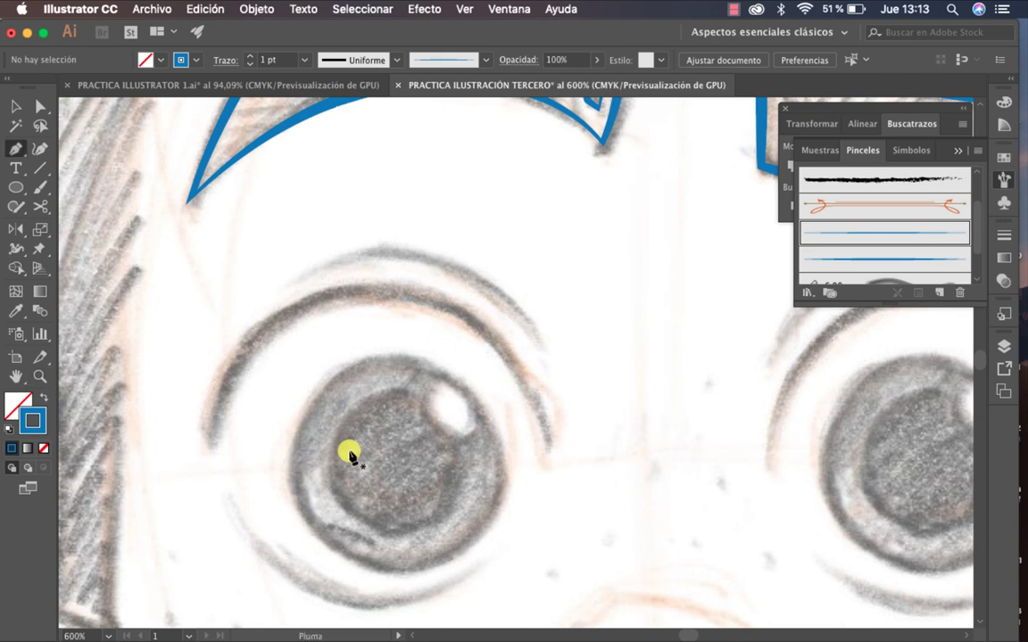
{"action": "left_click", "coordinate": [291, 282]}
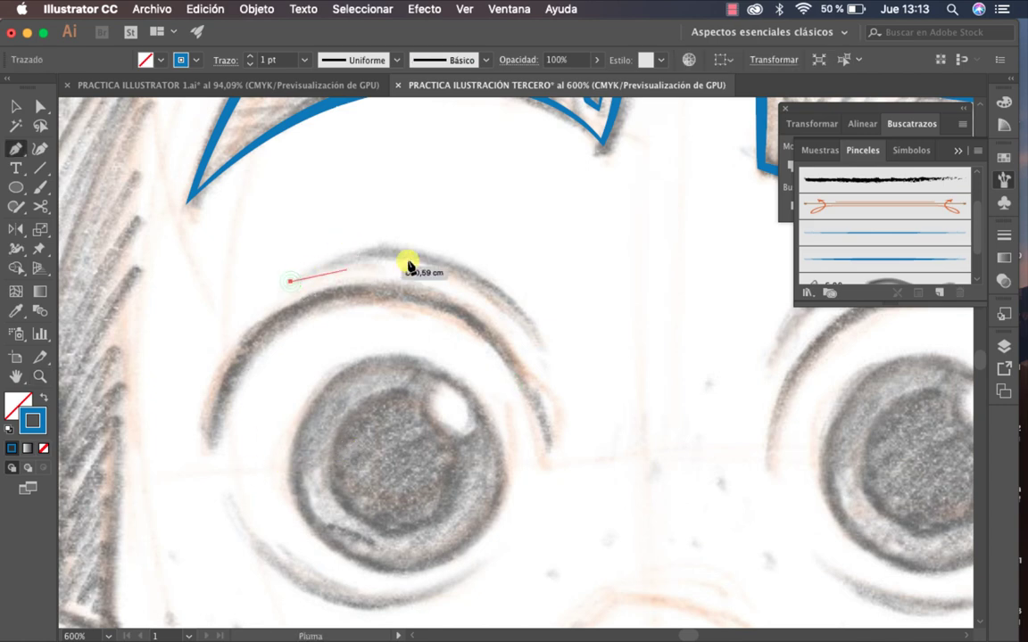
{"action": "left_click_drag", "start_coordinate": [440, 260], "coordinate": [534, 284]}
{"action": "left_click", "coordinate": [543, 358]}
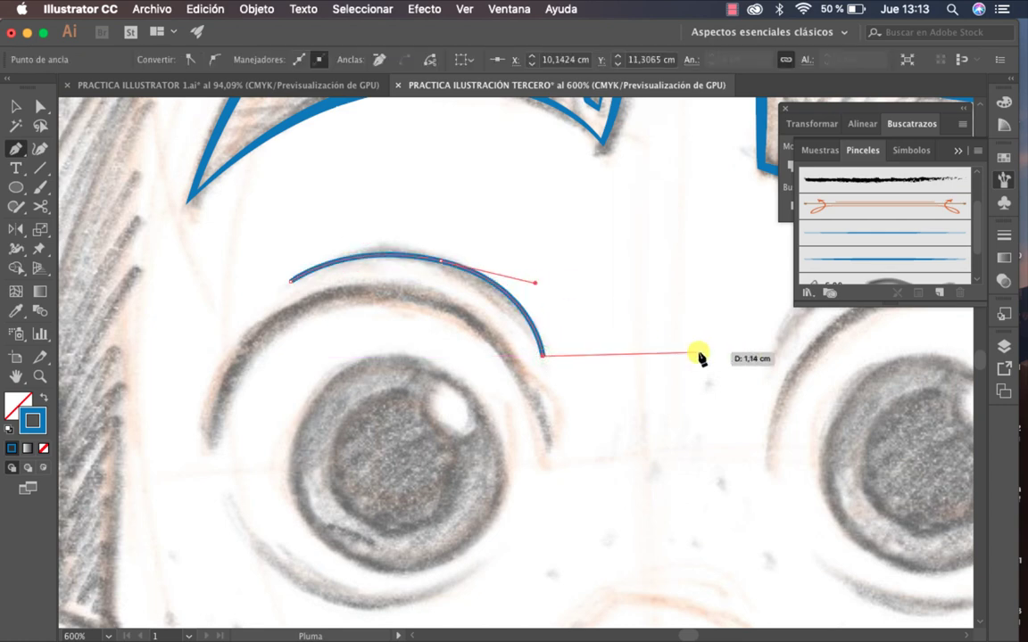
{"action": "left_click", "coordinate": [879, 260]}
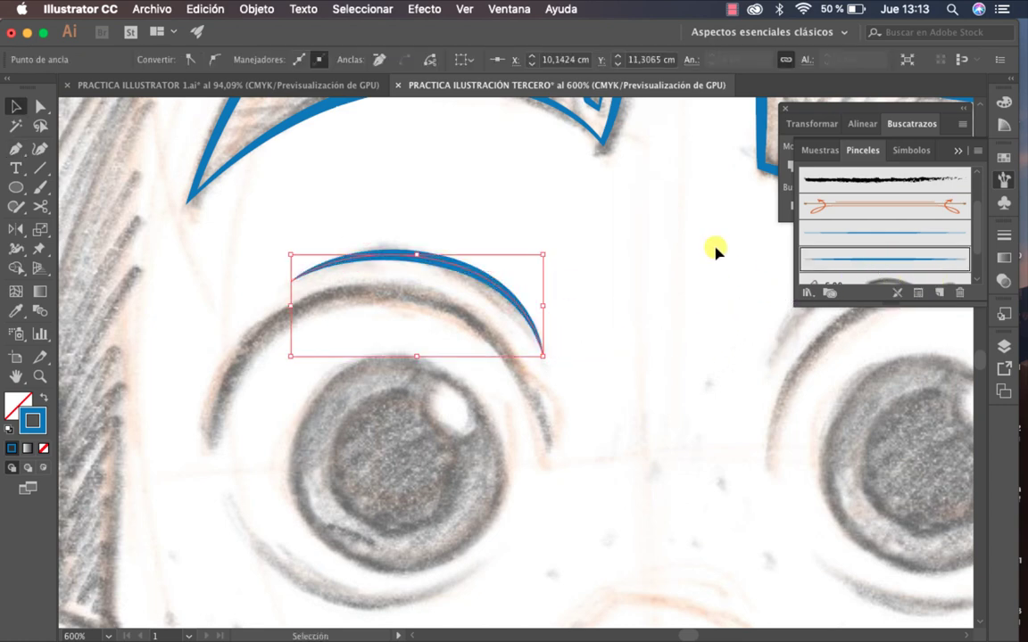
{"action": "left_click", "coordinate": [660, 268], "text": "super"}
Trace the left-hand eye's upper eyelid with the Pen tool, curving from its outer corner over the top of the arch.
{"action": "left_click_drag", "start_coordinate": [649, 270], "coordinate": [691, 268]}
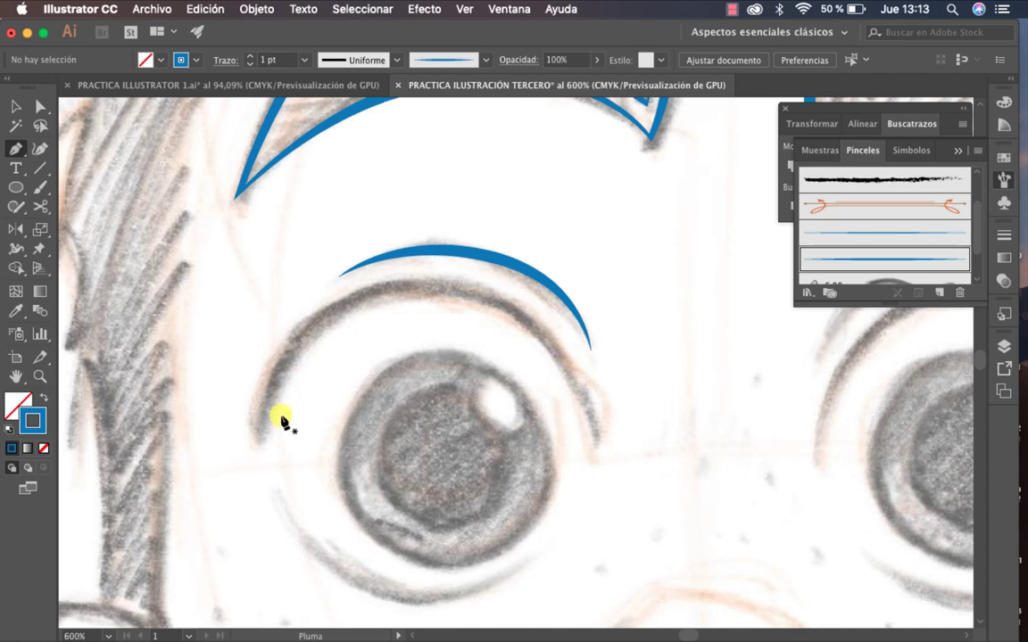
{"action": "left_click", "coordinate": [259, 442]}
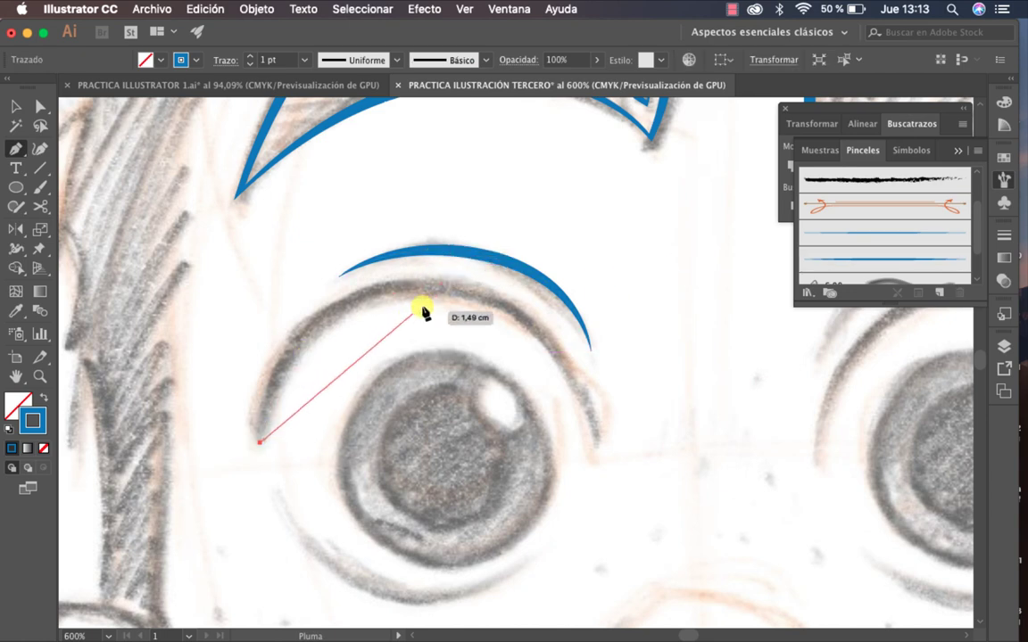
{"action": "left_click_drag", "start_coordinate": [431, 286], "coordinate": [598, 274]}
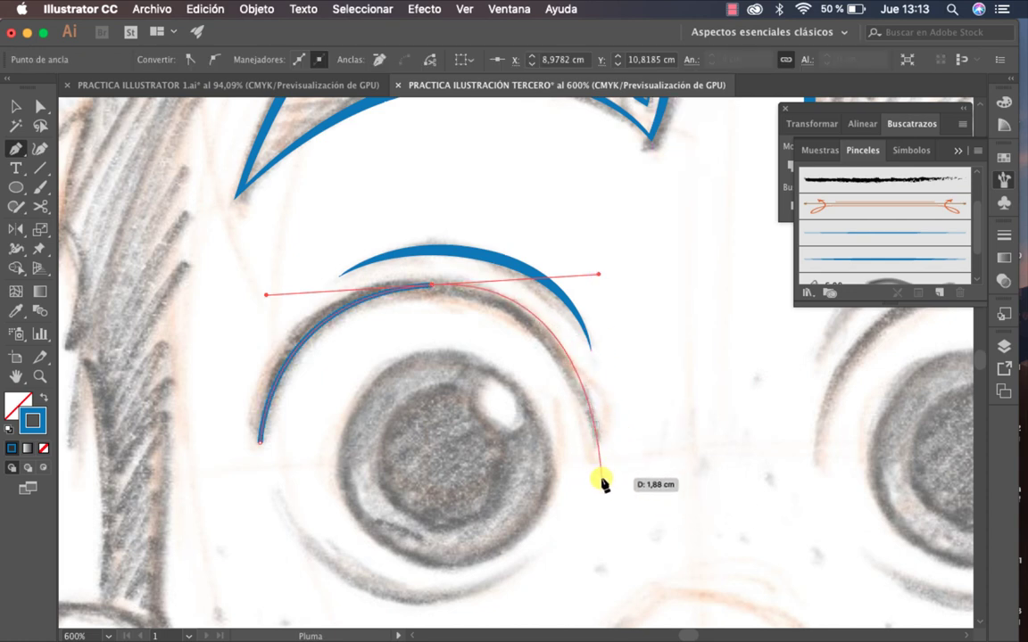
Finish the Pen curve along the upper eyelid down to its right corner and apply the thicker tapered blue brush.
{"action": "left_click", "coordinate": [600, 479]}
{"action": "left_click_drag", "start_coordinate": [603, 483], "coordinate": [595, 453]}
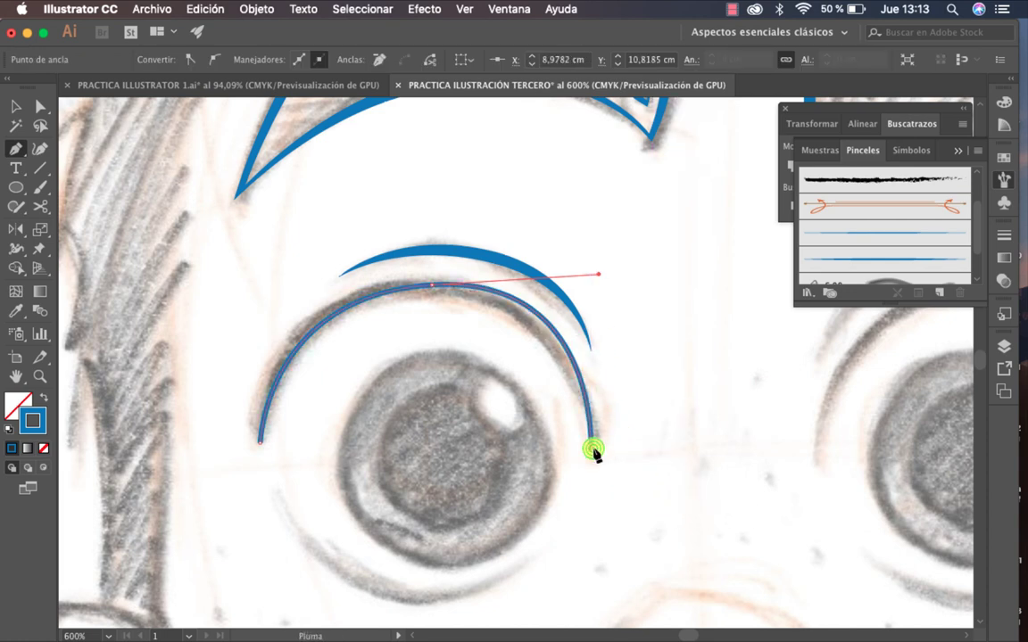
{"action": "left_click", "coordinate": [903, 260]}
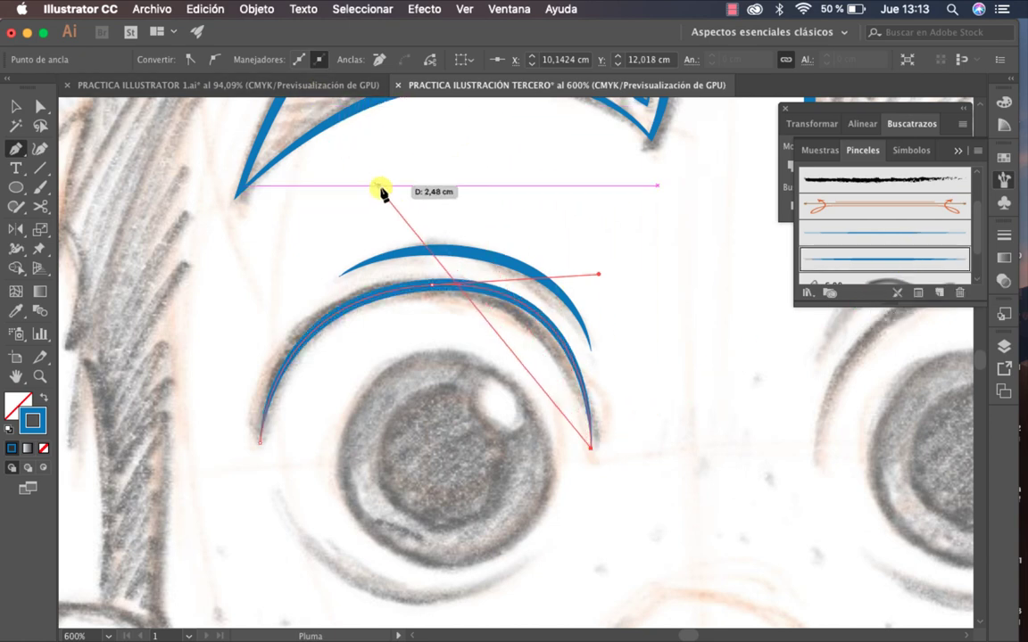
{"action": "key", "text": "v"}
Set the upper eyelid curve's stroke weight to 2 pt and deselect it.
{"action": "left_click", "coordinate": [466, 230]}
{"action": "left_click", "coordinate": [419, 272]}
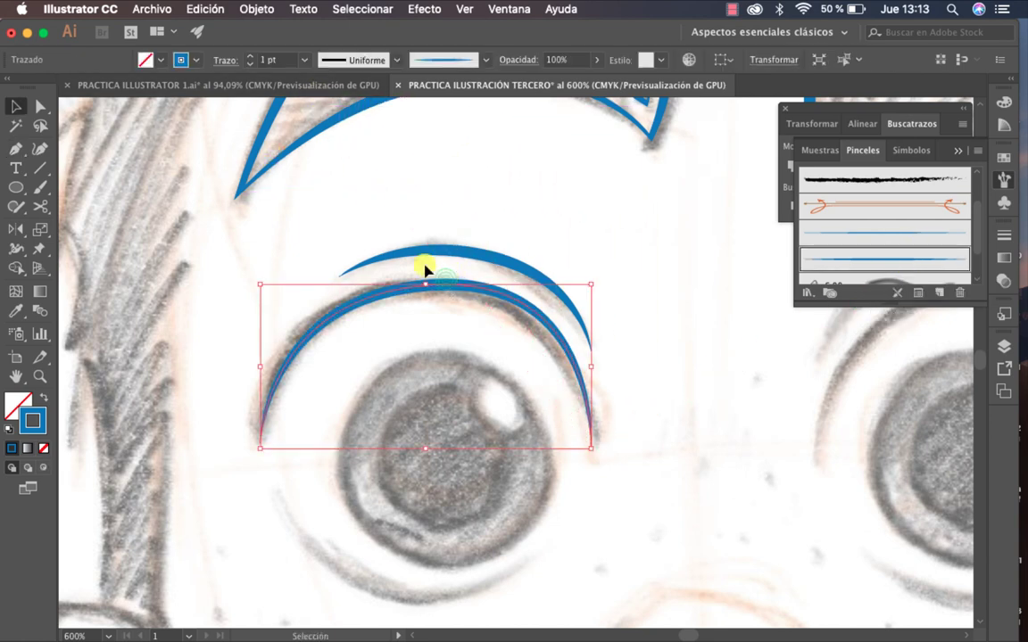
{"action": "left_click", "coordinate": [251, 56]}
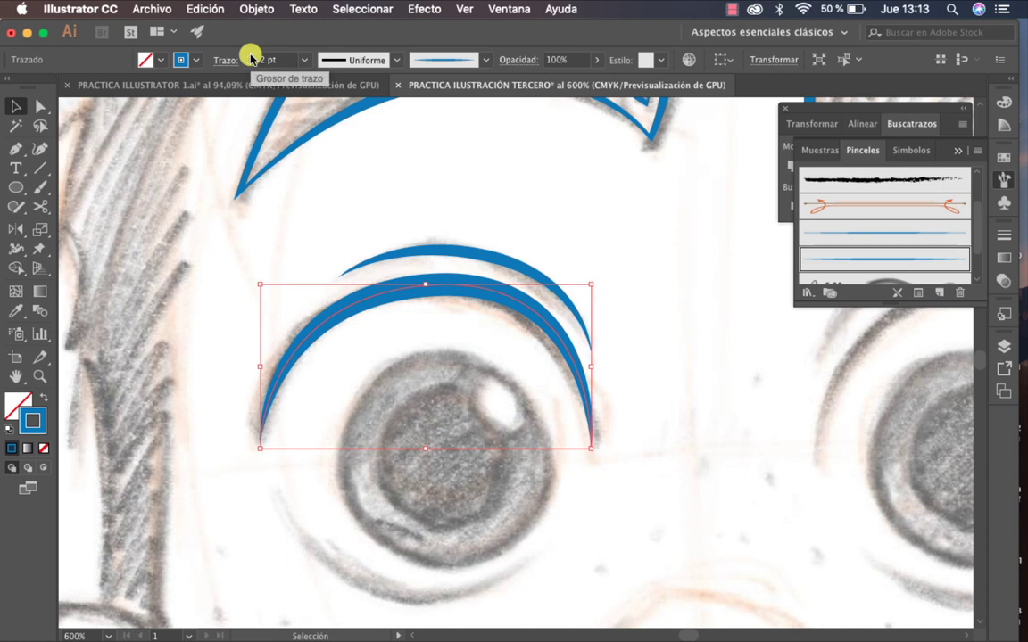
{"action": "left_click", "coordinate": [251, 56]}
{"action": "left_click", "coordinate": [250, 64]}
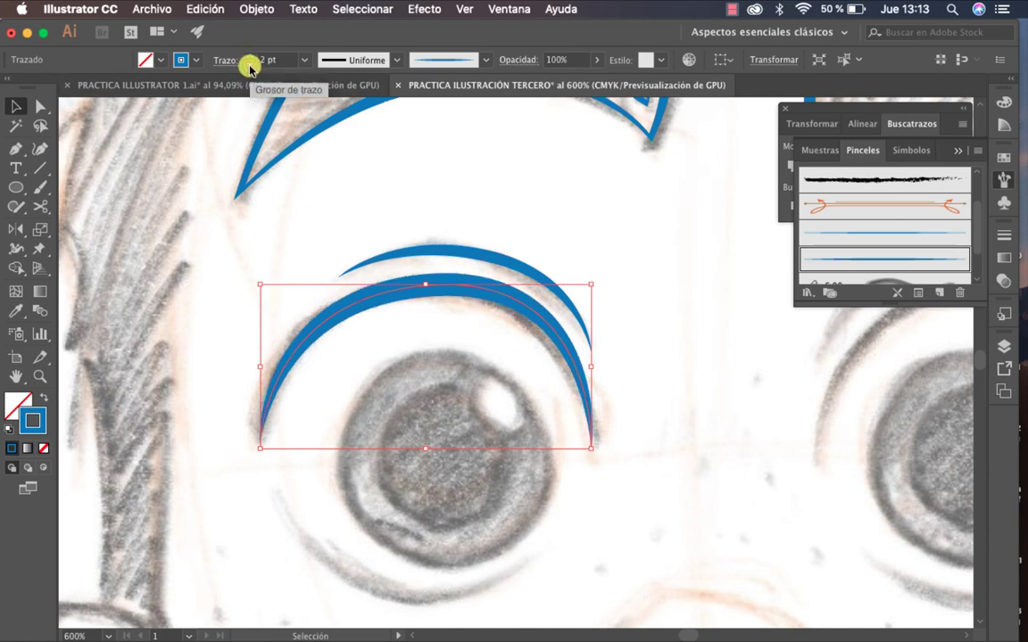
{"action": "left_click", "coordinate": [499, 169]}
Trace the lower eyelid from its left corner to its right end with the Pen tool and apply the thicker tapered blue brush.
{"action": "scroll", "coordinate": [517, 271], "scroll_direction": "down", "scroll_amount": 2}
{"action": "key", "text": "p"}
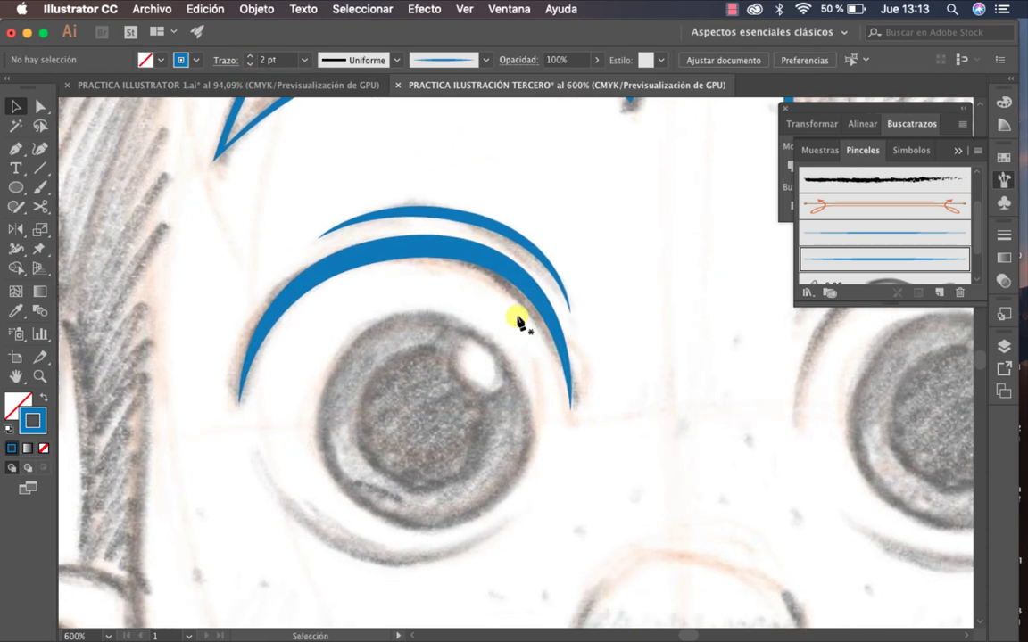
{"action": "left_click", "coordinate": [258, 455]}
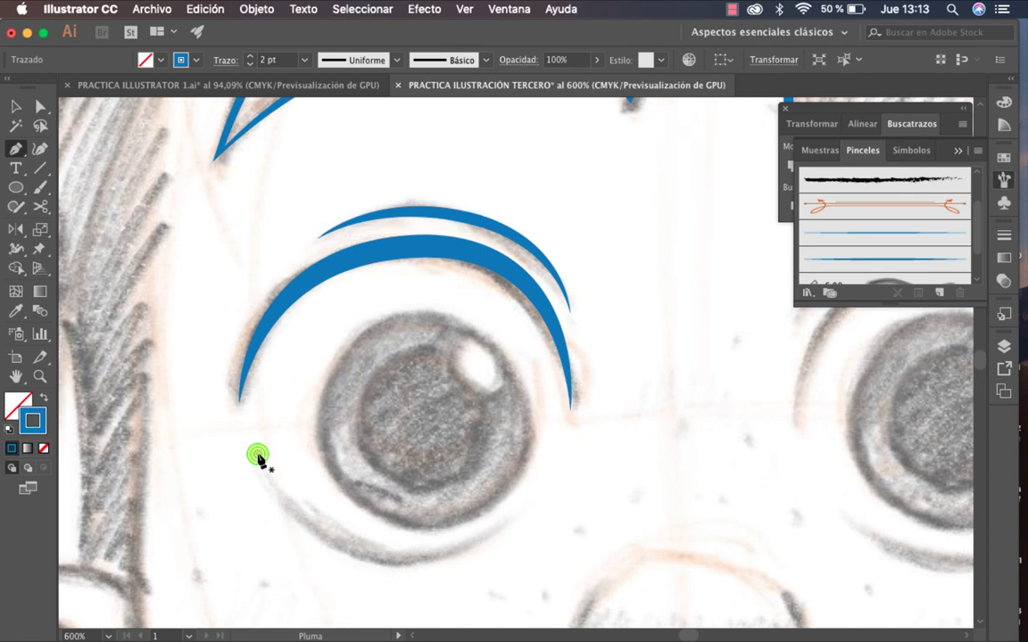
{"action": "left_click", "coordinate": [402, 560]}
{"action": "mouse_move", "coordinate": [432, 559]}
{"action": "left_mouse_down"}
{"action": "mouse_move", "coordinate": [489, 543]}
{"action": "mouse_move", "coordinate": [506, 555]}
{"action": "mouse_move", "coordinate": [511, 525]}
{"action": "left_mouse_up"}
{"action": "key", "text": "super+z"}
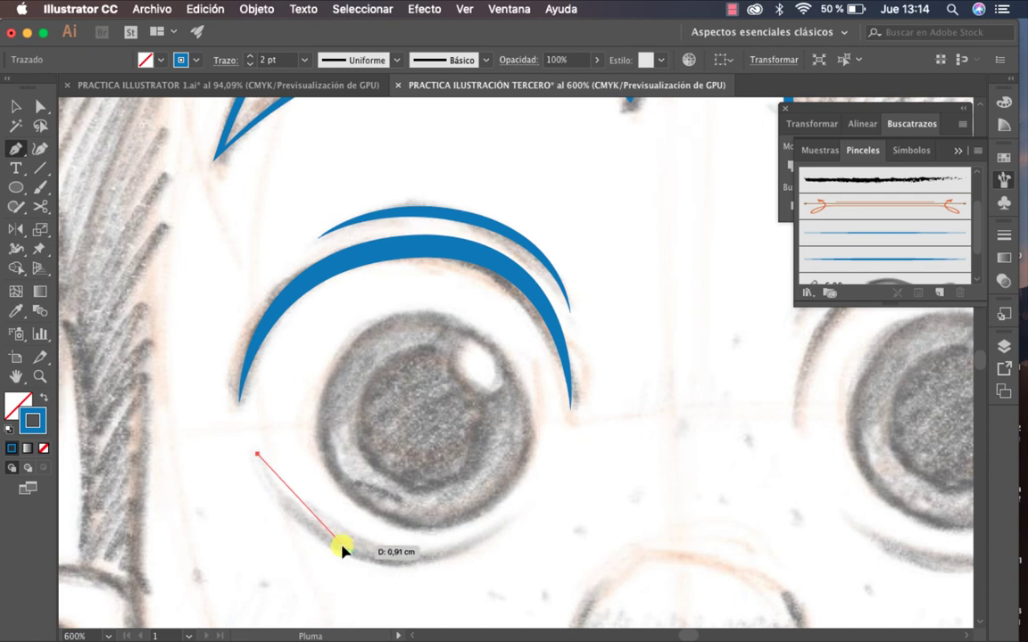
{"action": "mouse_move", "coordinate": [342, 544]}
{"action": "left_mouse_down"}
{"action": "mouse_move", "coordinate": [431, 570]}
{"action": "mouse_move", "coordinate": [404, 561]}
{"action": "left_mouse_up"}
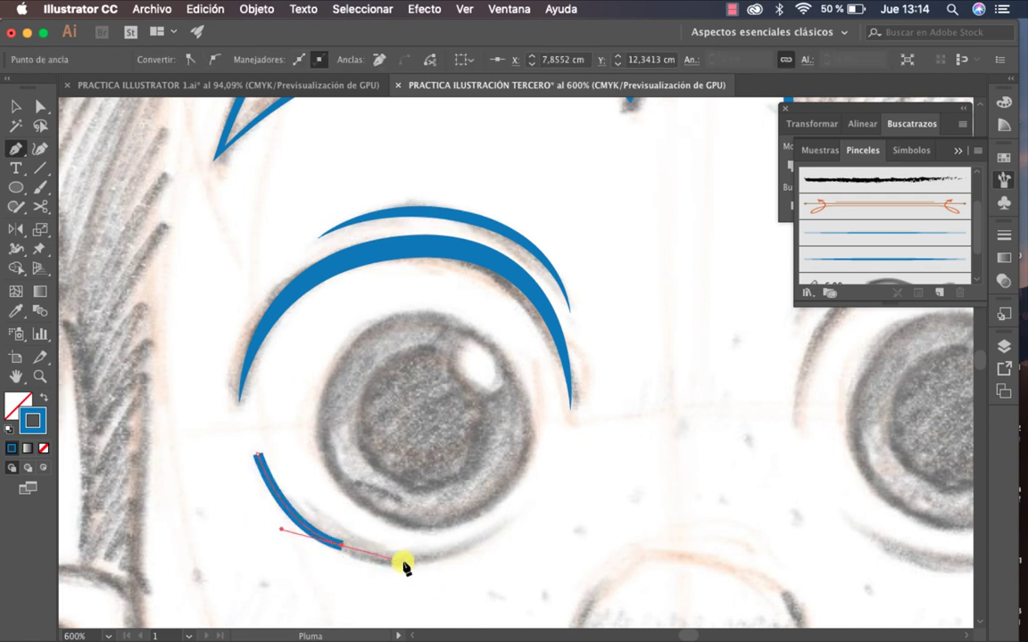
{"action": "mouse_move", "coordinate": [510, 526]}
{"action": "left_mouse_down"}
{"action": "mouse_move", "coordinate": [532, 498]}
{"action": "mouse_move", "coordinate": [572, 493]}
{"action": "left_mouse_up"}
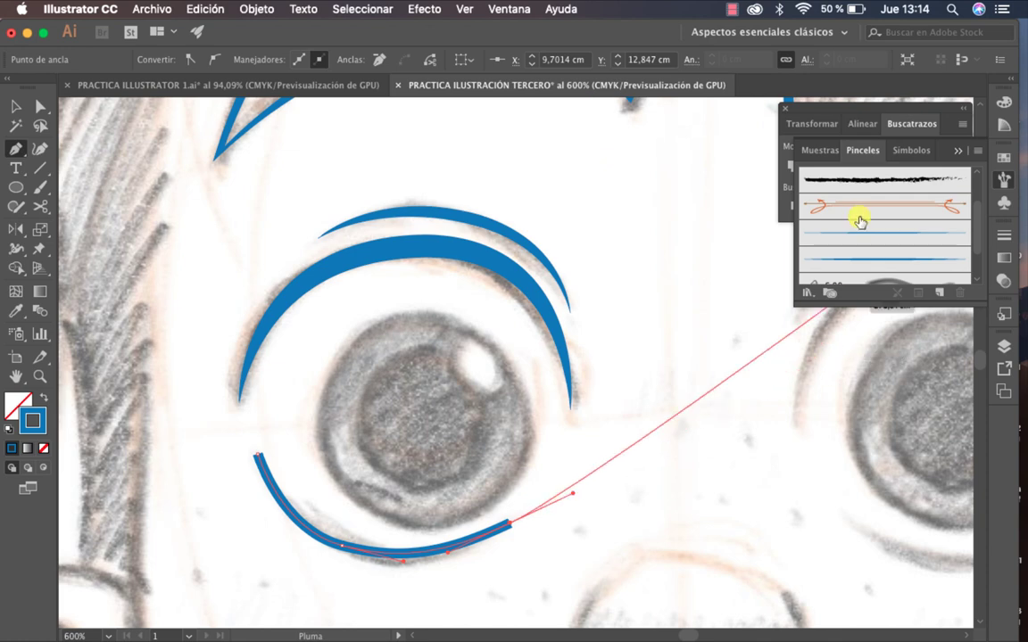
{"action": "left_click", "coordinate": [855, 261]}
{"action": "key", "text": "v"}
{"action": "left_click", "coordinate": [627, 459]}
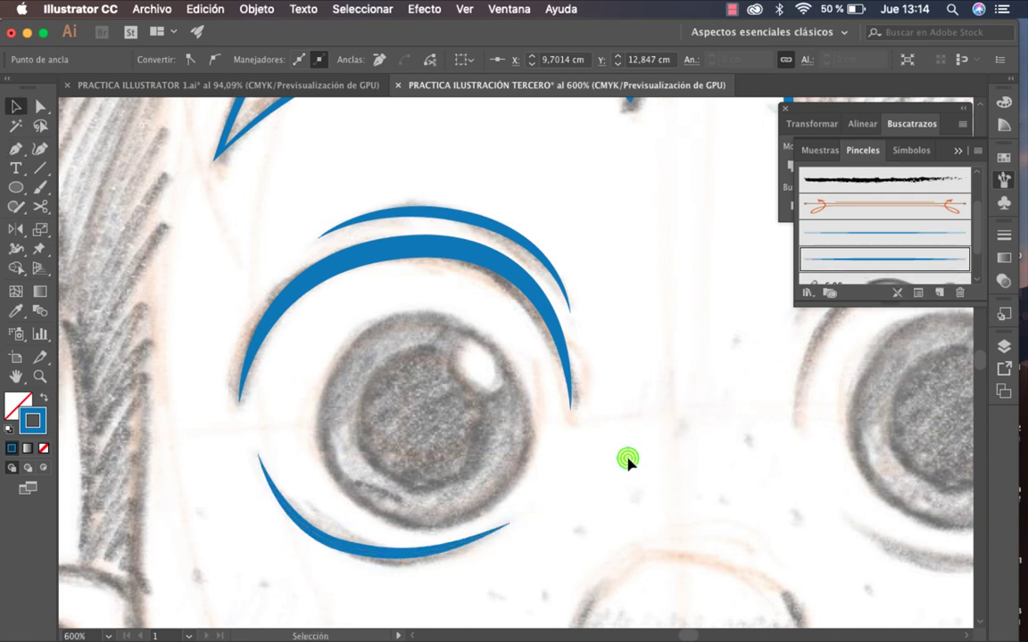
Trace the outer edge of the left eye's iris as a closed, round Pen path.
{"action": "key", "text": "z"}
{"action": "left_click", "coordinate": [632, 466], "text": "alt"}
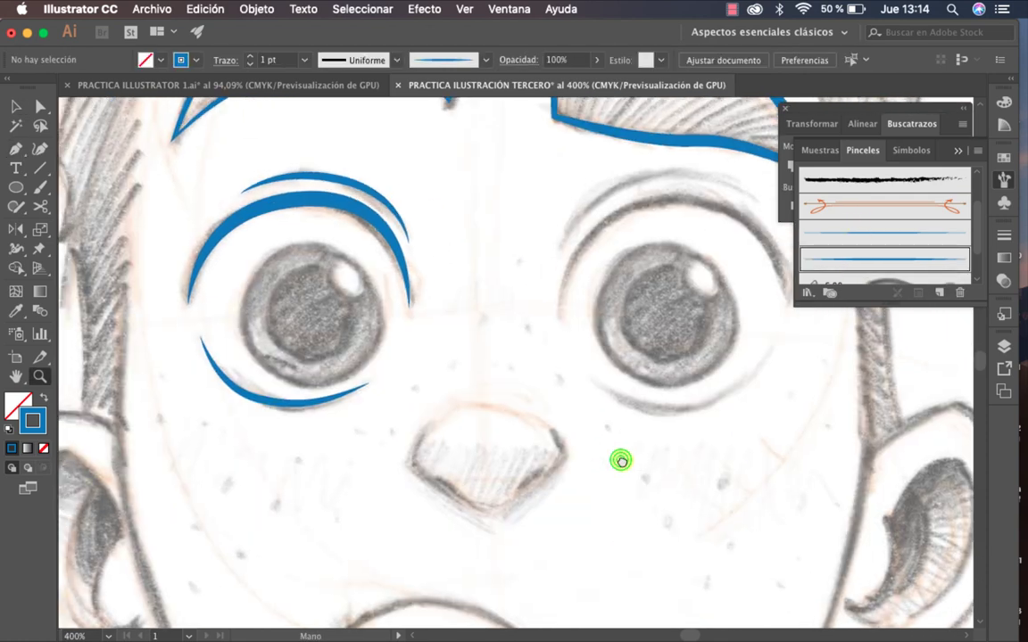
{"action": "left_click_drag", "start_coordinate": [620, 462], "coordinate": [752, 524]}
{"action": "left_click", "coordinate": [410, 362]}
{"action": "left_click", "coordinate": [445, 337]}
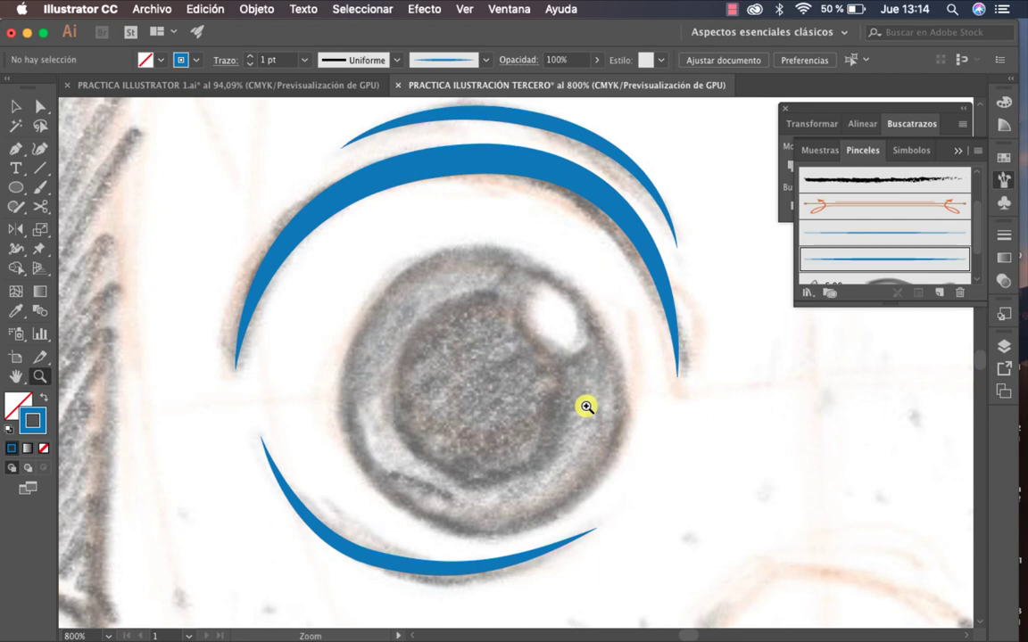
{"action": "key", "text": "p"}
{"action": "left_click", "coordinate": [486, 250]}
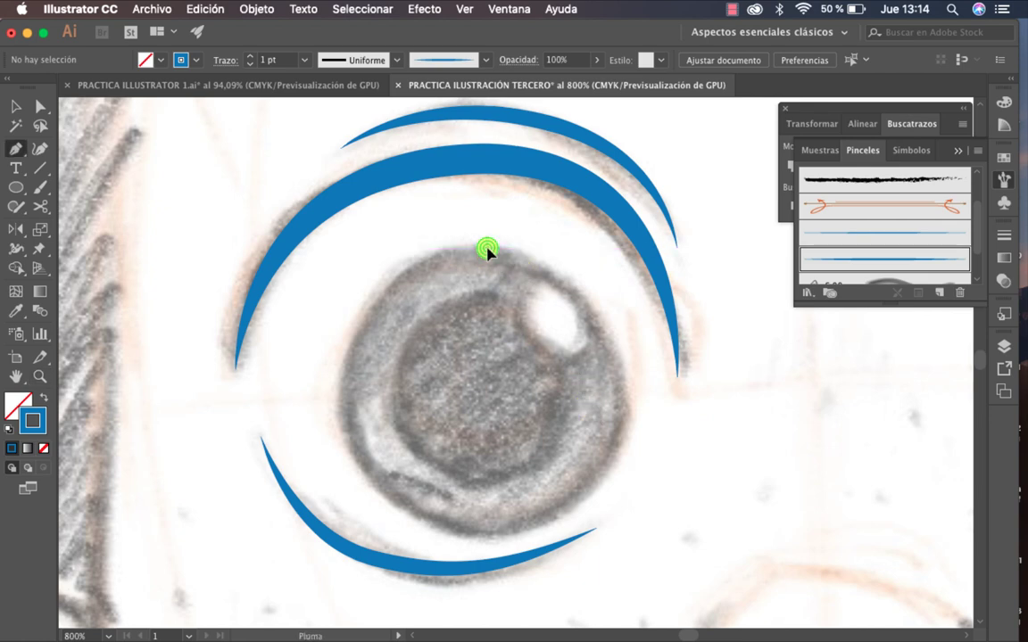
{"action": "mouse_move", "coordinate": [344, 385]}
{"action": "left_mouse_down"}
{"action": "mouse_move", "coordinate": [356, 408]}
{"action": "mouse_move", "coordinate": [345, 390]}
{"action": "mouse_move", "coordinate": [340, 525]}
{"action": "left_mouse_up"}
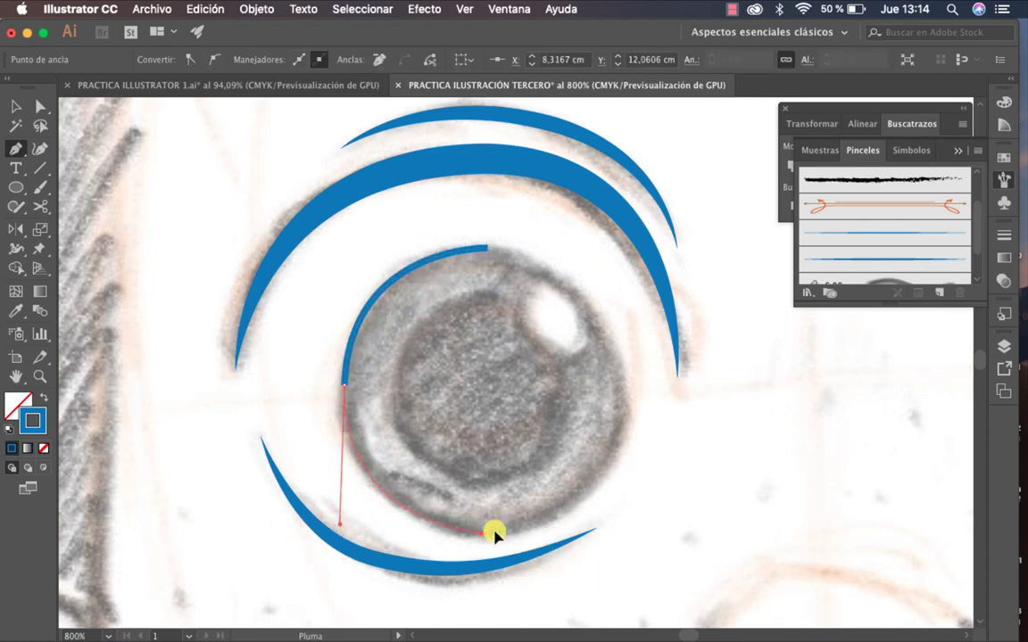
{"action": "mouse_move", "coordinate": [491, 532]}
{"action": "left_mouse_down"}
{"action": "mouse_move", "coordinate": [624, 406]}
{"action": "mouse_move", "coordinate": [624, 390]}
{"action": "mouse_move", "coordinate": [627, 407]}
{"action": "mouse_move", "coordinate": [591, 287]}
{"action": "mouse_move", "coordinate": [596, 246]}
{"action": "mouse_move", "coordinate": [619, 229]}
{"action": "mouse_move", "coordinate": [609, 227]}
{"action": "left_mouse_up"}
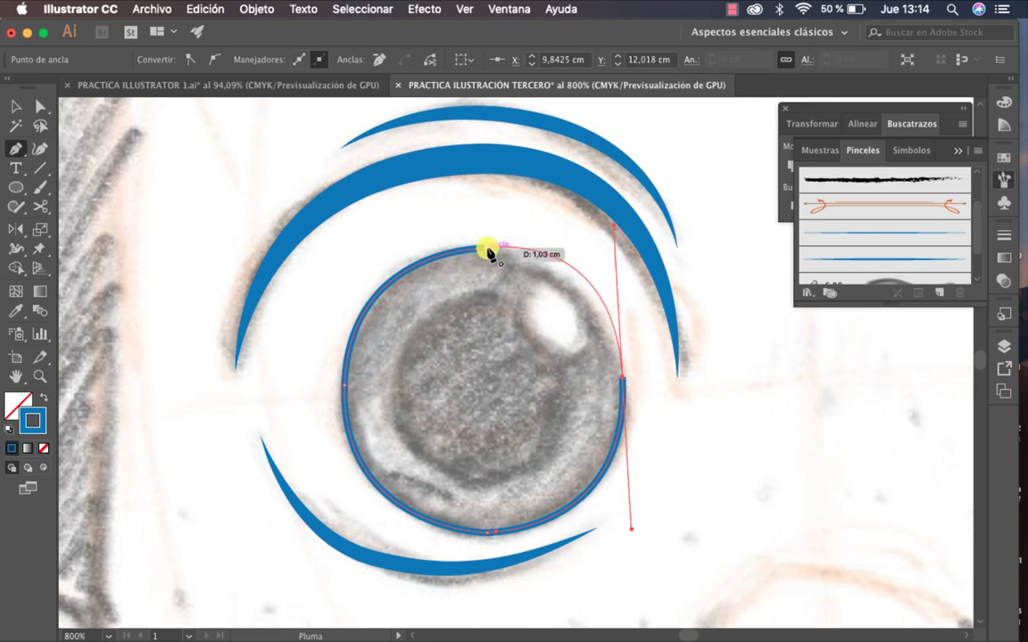
{"action": "left_click", "coordinate": [488, 252]}
Reshape the iris outline's upper-right curve by shortening the right anchor's handle, and apply the thicker tapered blue brush to the outline.
{"action": "key", "text": "a"}
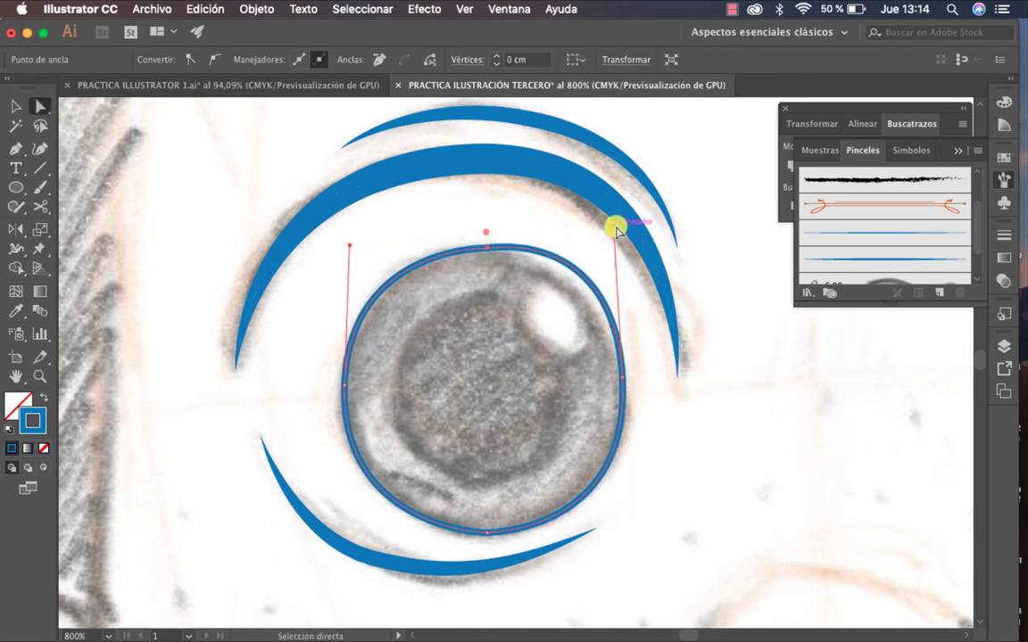
{"action": "mouse_move", "coordinate": [616, 231]}
{"action": "left_mouse_down"}
{"action": "mouse_move", "coordinate": [617, 260]}
{"action": "mouse_move", "coordinate": [616, 248]}
{"action": "left_mouse_up"}
{"action": "left_click", "coordinate": [853, 262]}
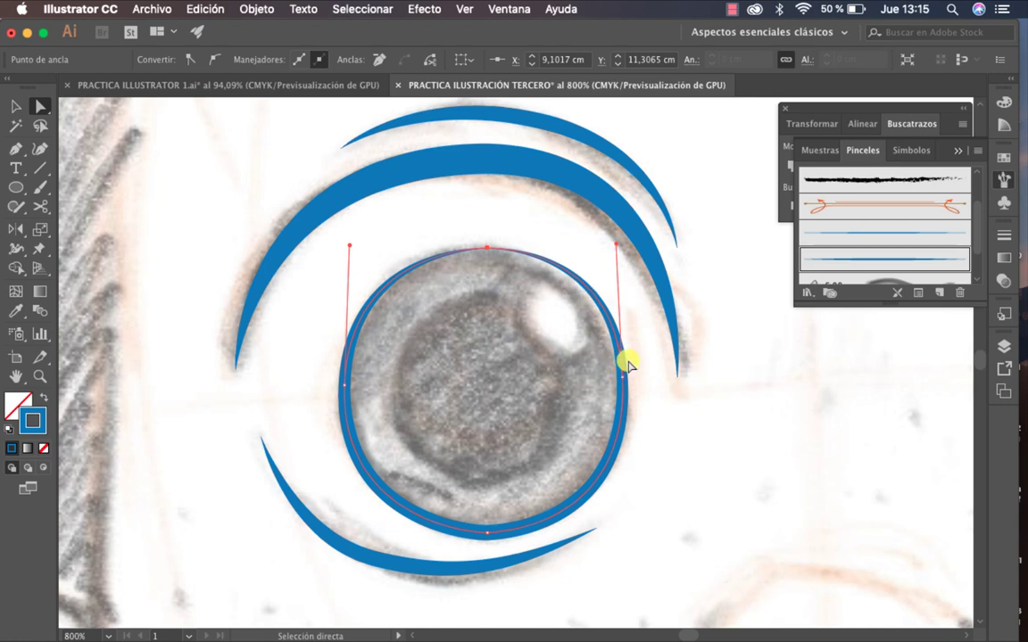
{"action": "key", "text": "v"}
{"action": "left_click", "coordinate": [676, 402]}
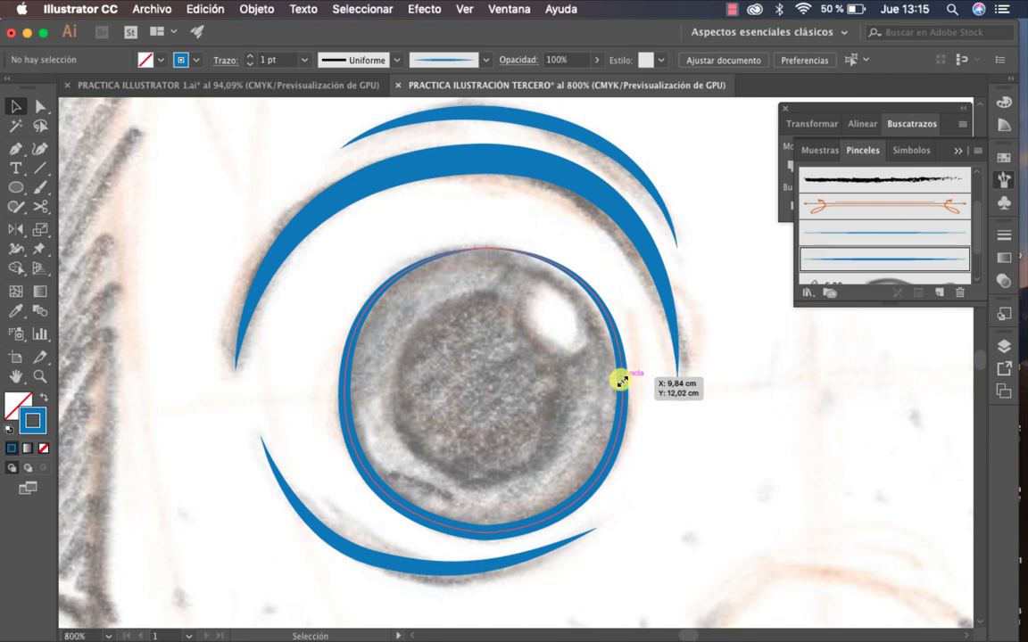
Rotate the iris outline clockwise so its thin part faces upper right, and nudge its right anchor to fit the sketch.
{"action": "left_click", "coordinate": [621, 381]}
{"action": "left_click_drag", "start_coordinate": [628, 241], "coordinate": [680, 316]}
{"action": "left_click", "coordinate": [706, 456]}
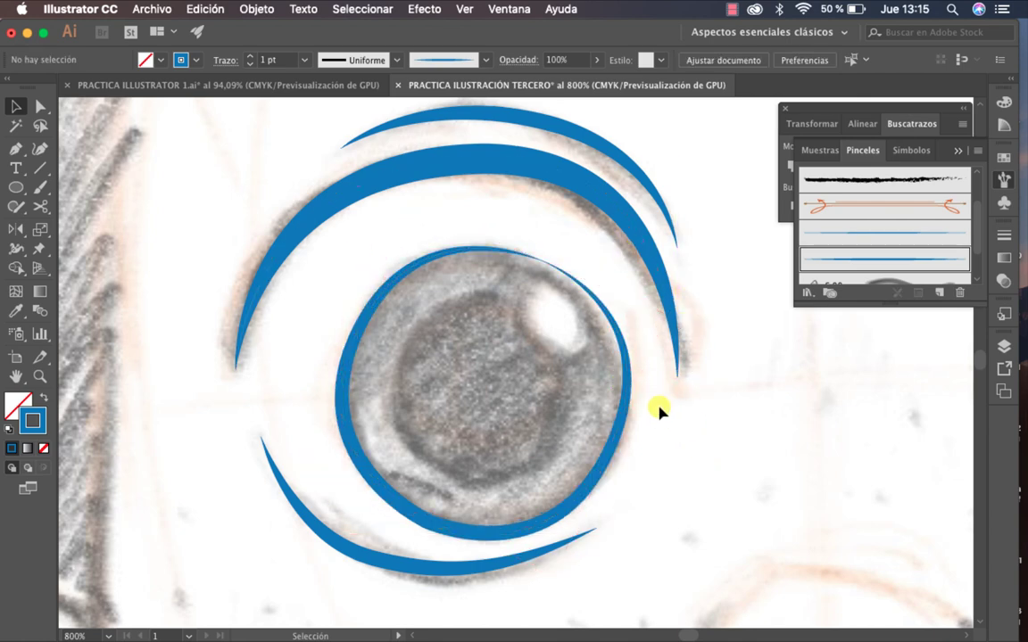
{"action": "key", "text": "a"}
{"action": "left_click_drag", "start_coordinate": [628, 380], "coordinate": [655, 312]}
{"action": "left_click_drag", "start_coordinate": [618, 442], "coordinate": [617, 434]}
{"action": "left_click", "coordinate": [672, 449]}
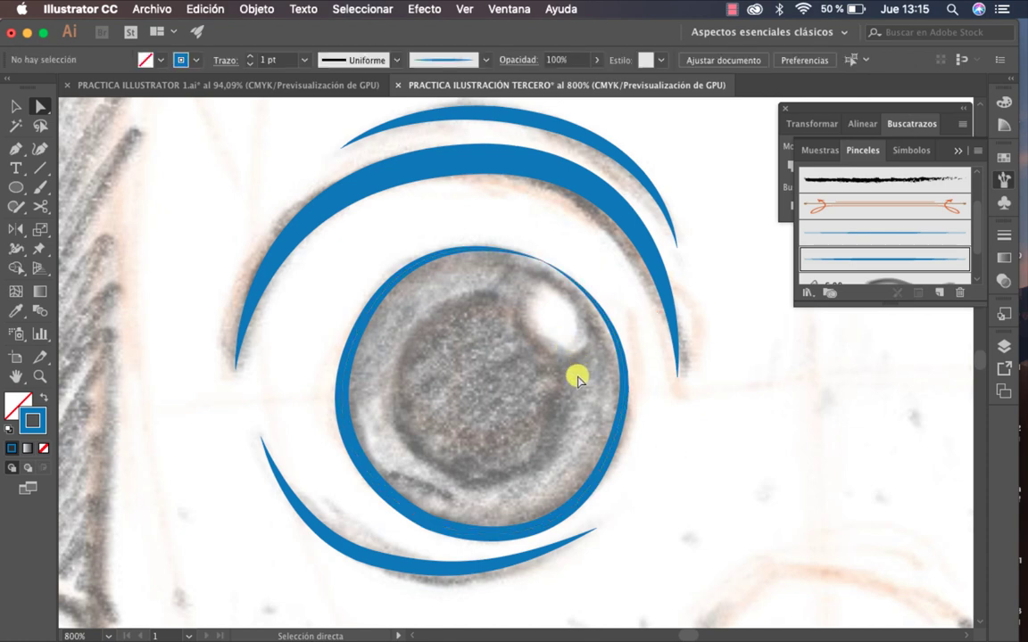
Duplicate the iris outline, then scale and position the copy to fit around the pupil.
{"action": "key", "text": "v"}
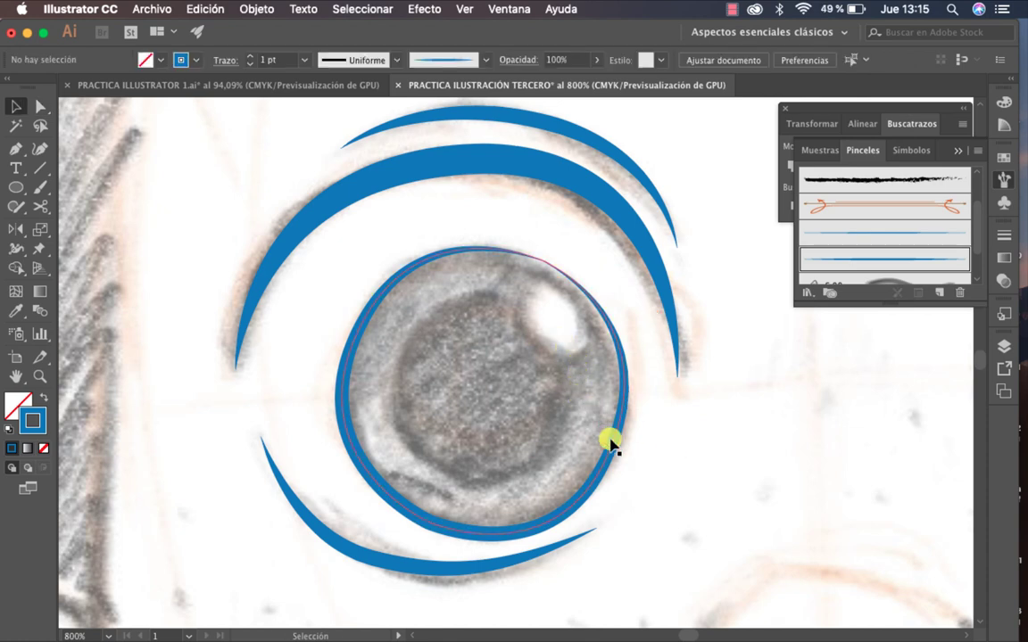
{"action": "left_click", "coordinate": [619, 451]}
{"action": "left_click", "coordinate": [614, 448]}
{"action": "key", "text": "ctrl+c"}
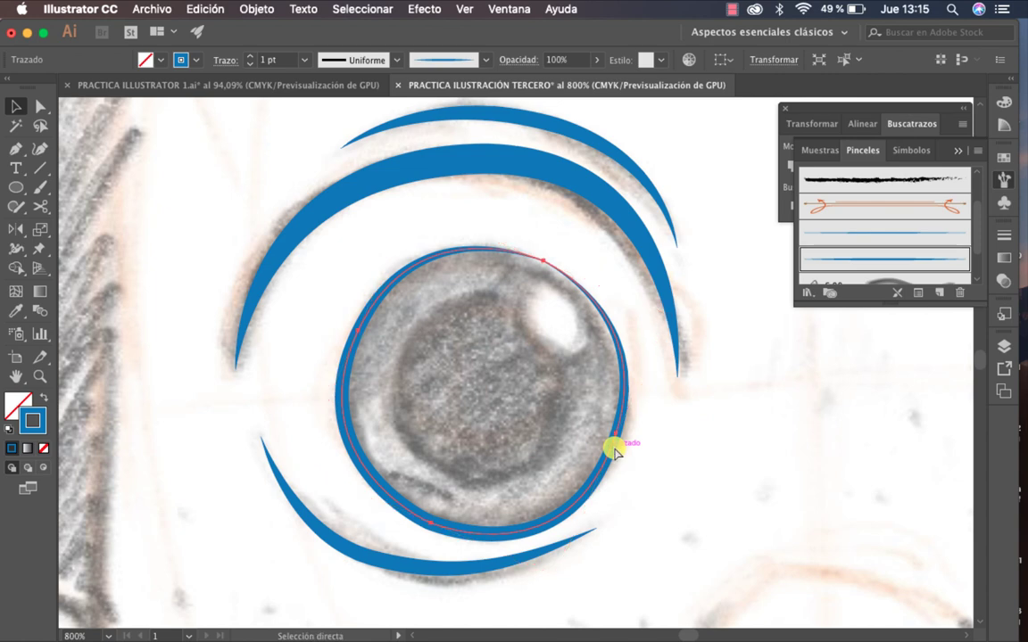
{"action": "key", "text": "ctrl+v"}
{"action": "key", "text": "ctrl+z"}
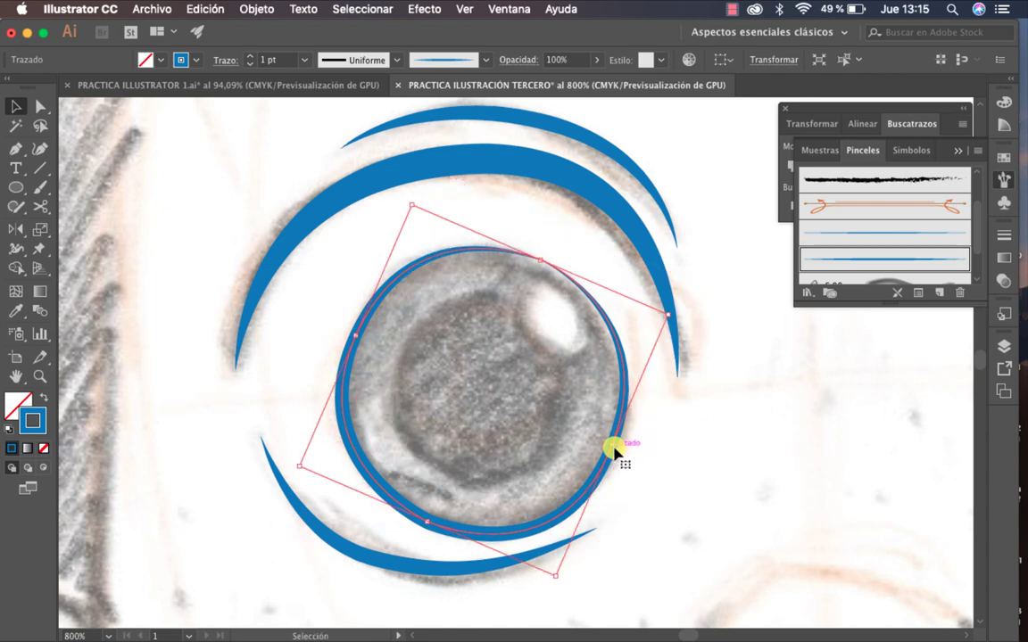
{"action": "key", "text": "ctrl+v"}
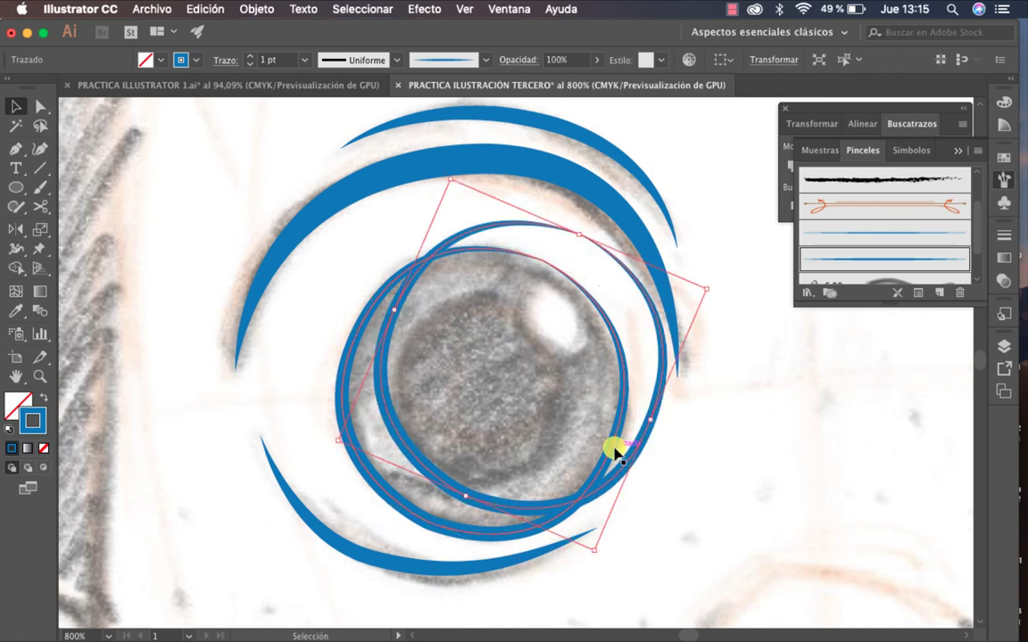
{"action": "mouse_move", "coordinate": [709, 292]}
{"action": "left_mouse_down"}
{"action": "mouse_move", "coordinate": [587, 329]}
{"action": "mouse_move", "coordinate": [598, 336]}
{"action": "left_mouse_up"}
{"action": "left_click_drag", "start_coordinate": [338, 442], "coordinate": [360, 436]}
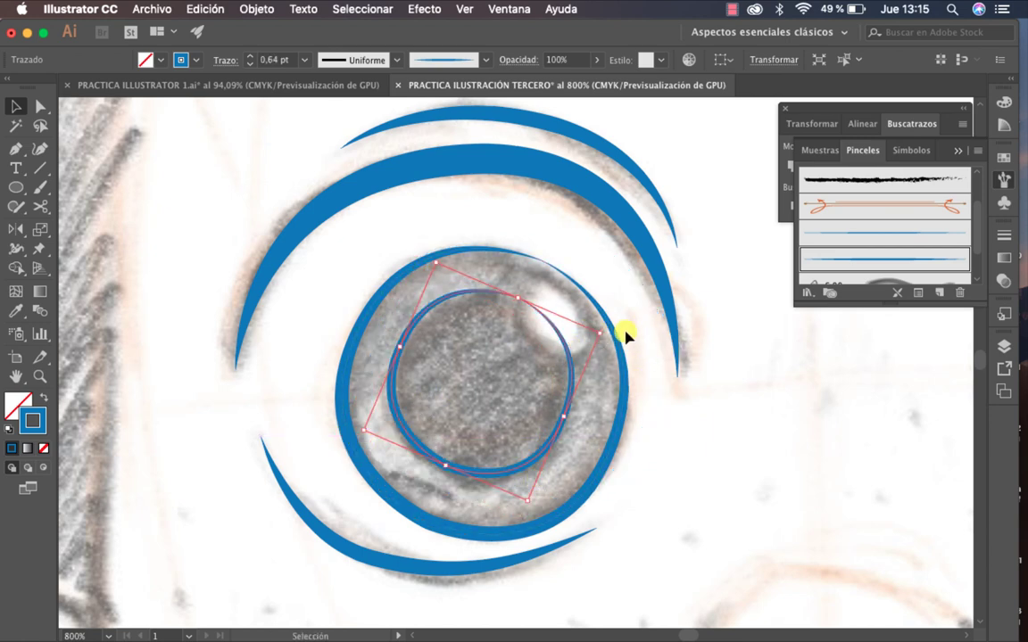
{"action": "left_click_drag", "start_coordinate": [604, 328], "coordinate": [558, 394]}
{"action": "key", "text": "super+z"}
{"action": "left_click", "coordinate": [735, 383]}
Trace the white highlight at the pupil's upper right as a closed oval Pen path.
{"action": "key", "text": "super+space"}
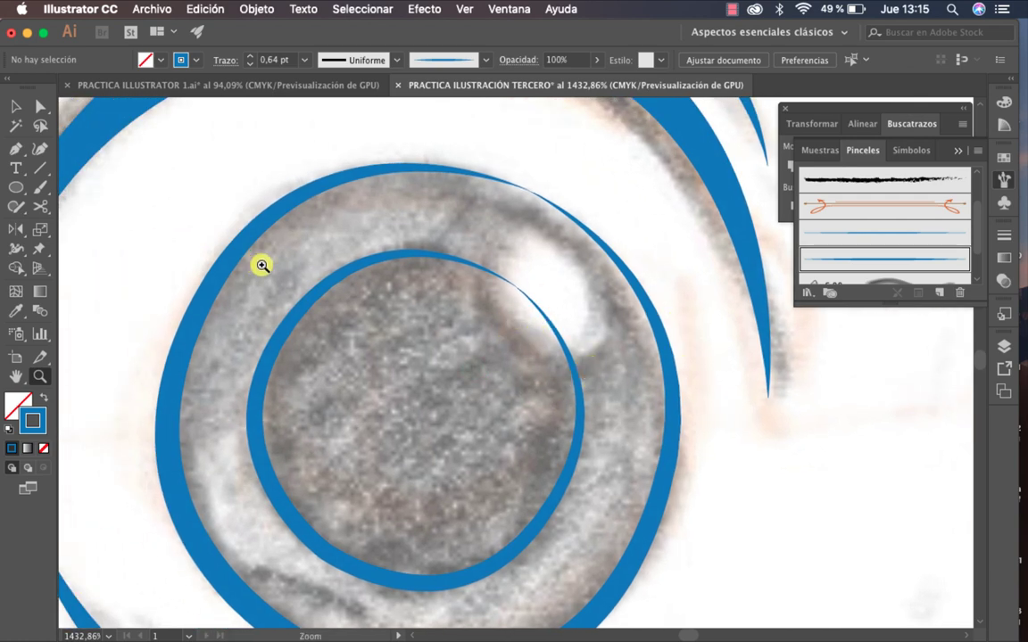
{"action": "key", "text": "p"}
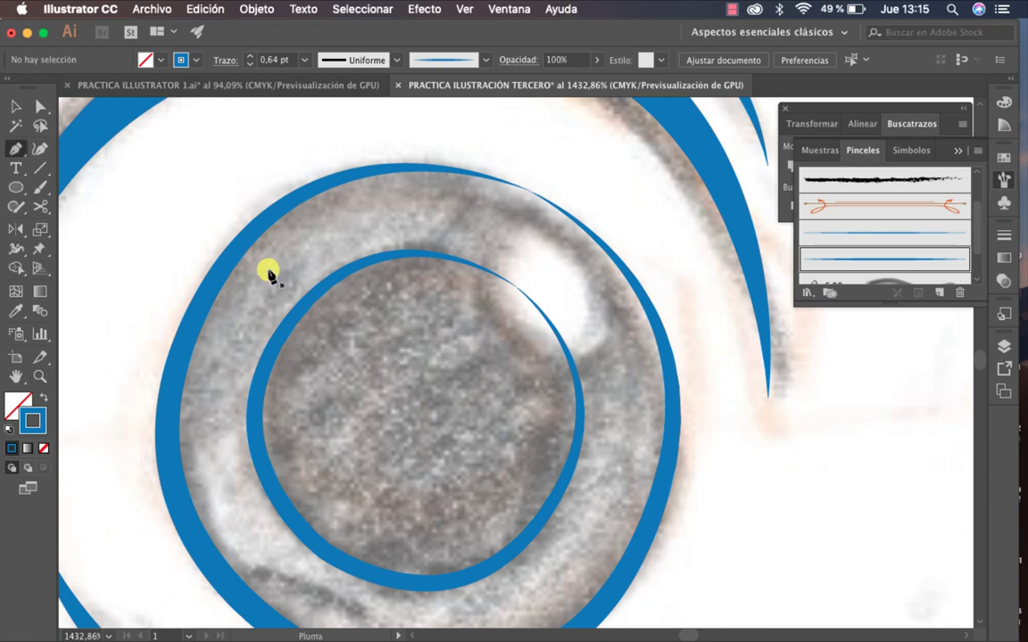
{"action": "left_click", "coordinate": [522, 219]}
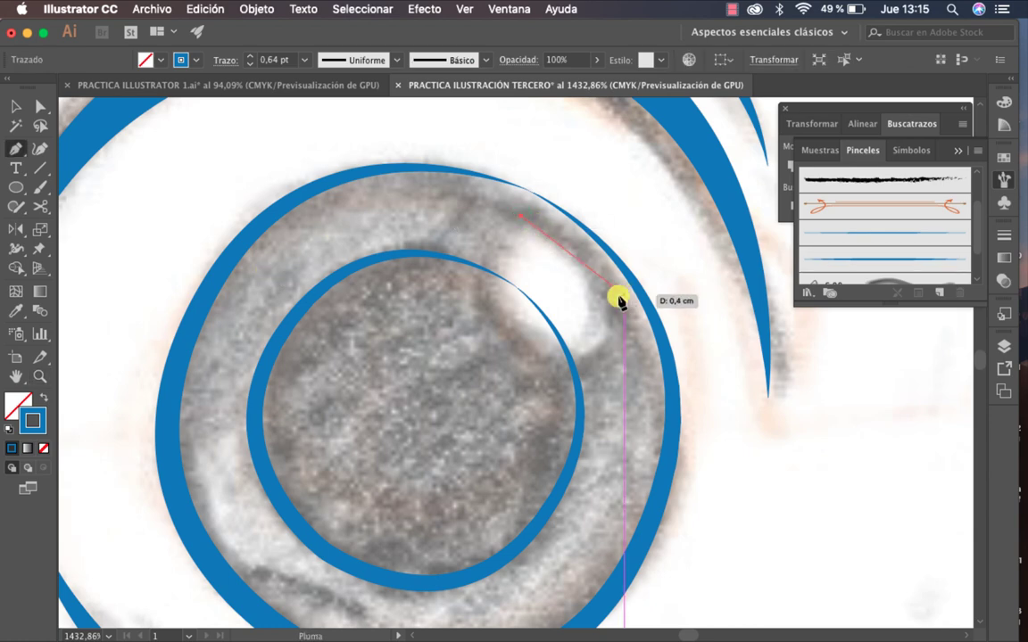
{"action": "left_click_drag", "start_coordinate": [603, 270], "coordinate": [625, 332]}
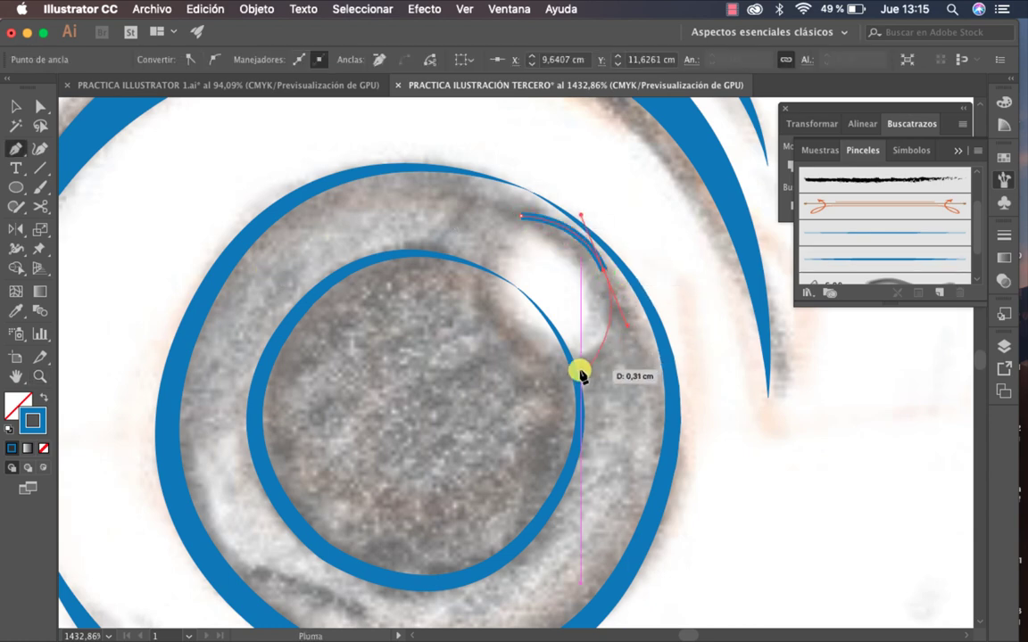
{"action": "left_click_drag", "start_coordinate": [562, 374], "coordinate": [529, 364]}
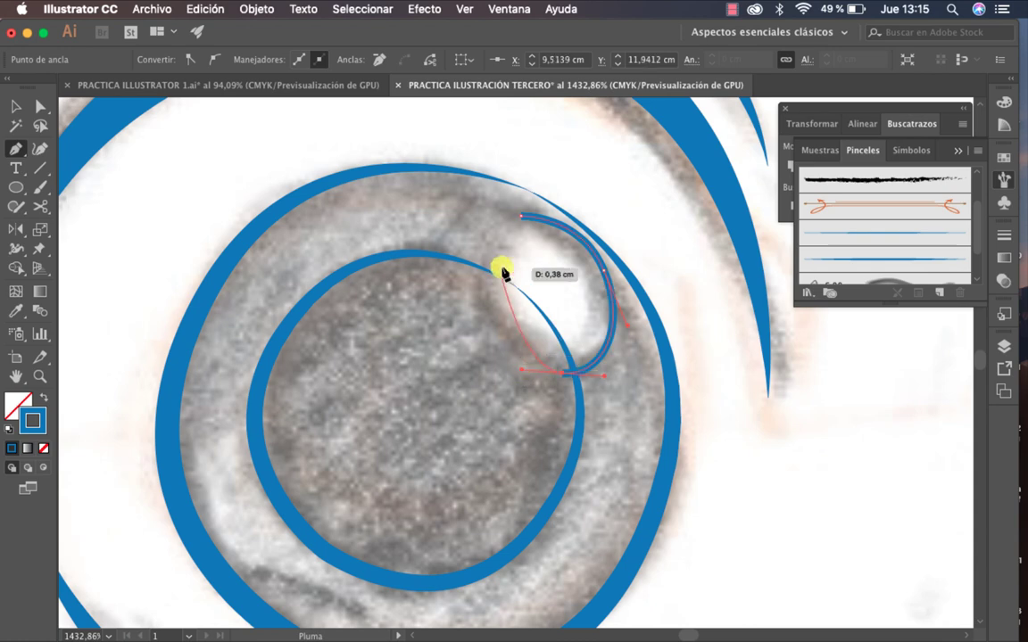
{"action": "left_click_drag", "start_coordinate": [481, 282], "coordinate": [656, 269]}
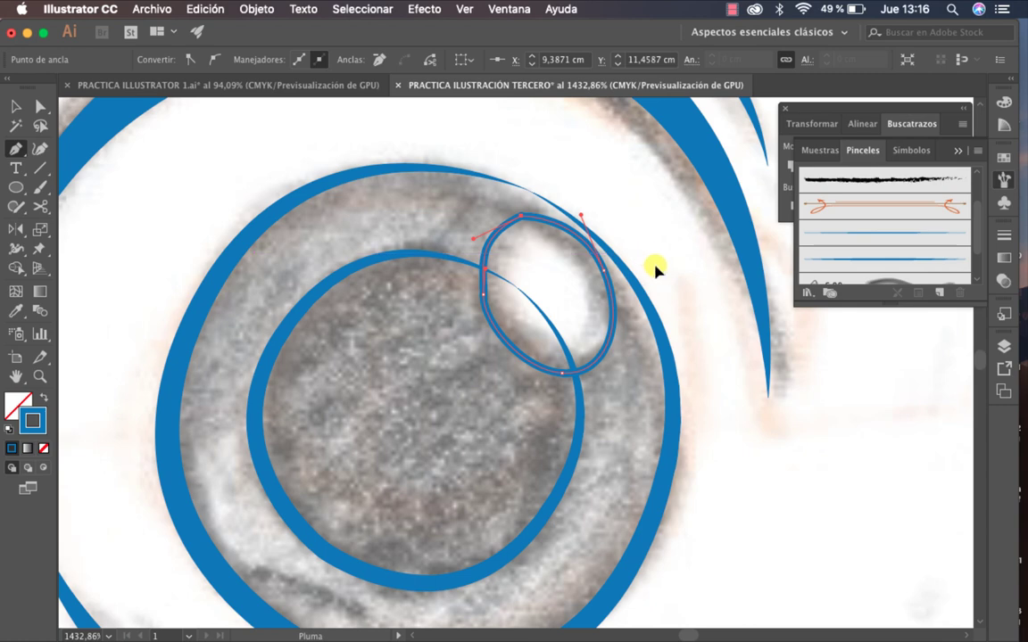
Apply the thinner tapered blue brush to the highlight oval and deselect it.
{"action": "key", "text": "v"}
{"action": "left_click", "coordinate": [739, 317]}
{"action": "left_click", "coordinate": [616, 330]}
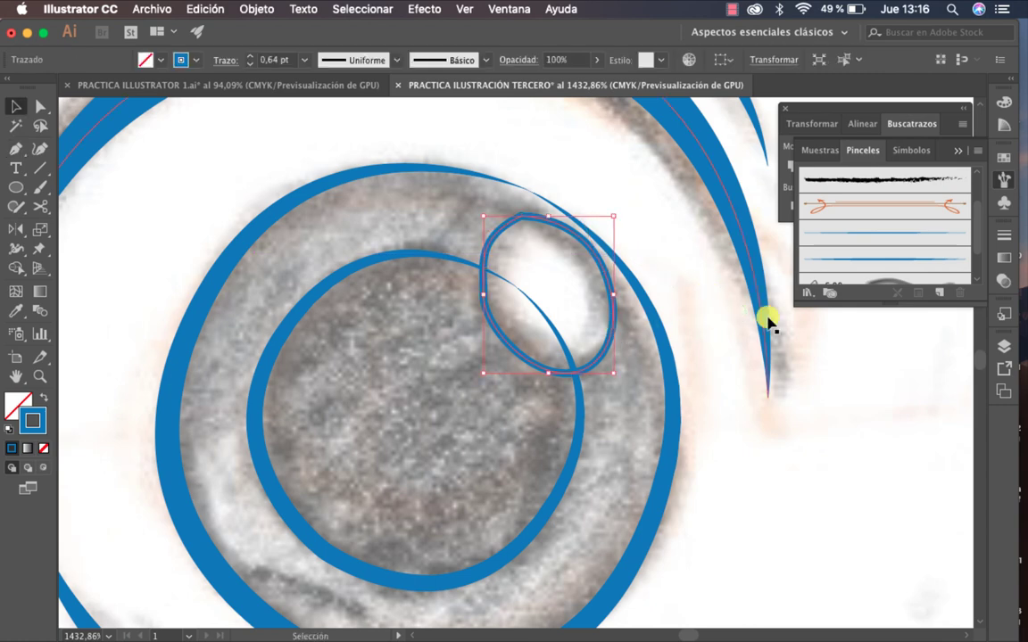
{"action": "left_click", "coordinate": [888, 236]}
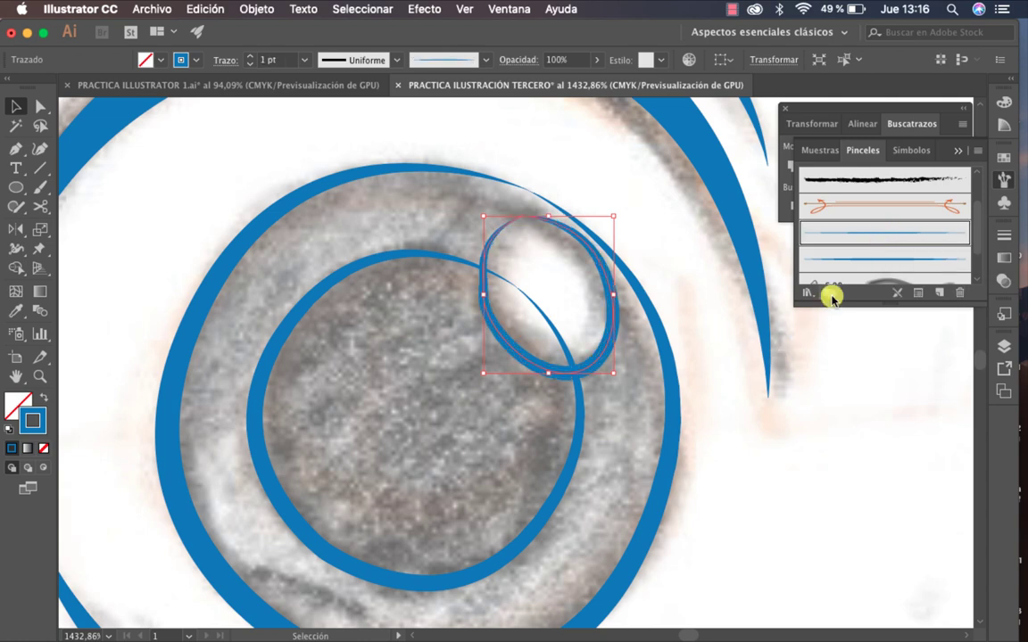
{"action": "left_click", "coordinate": [707, 271]}
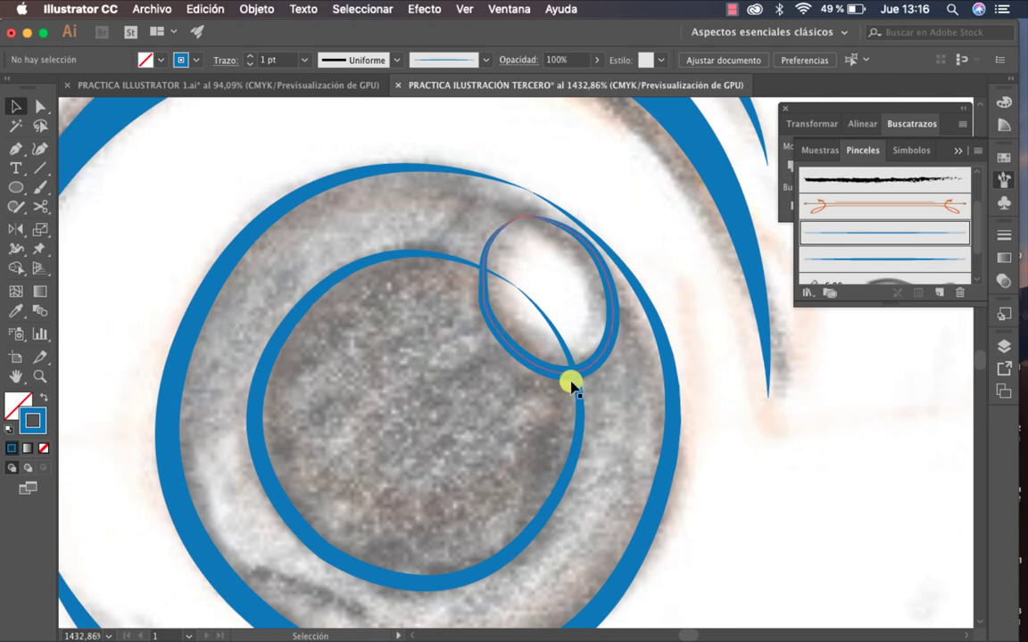
Expand the appearance of the highlight oval and pupil outline, and divide the two shapes with Pathfinder.
{"action": "left_click", "coordinate": [608, 355]}
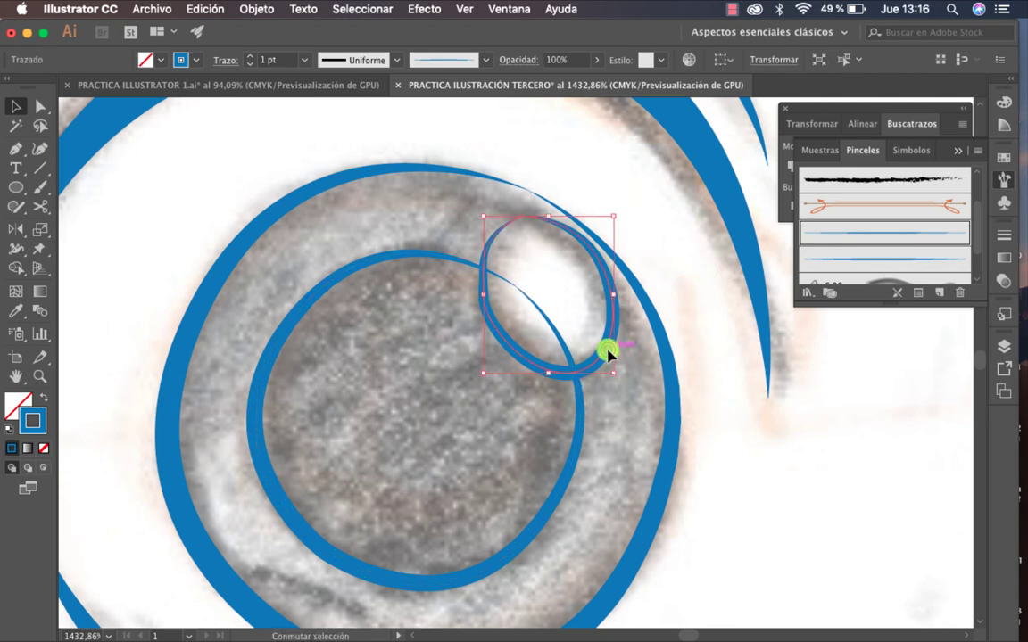
{"action": "left_click", "coordinate": [578, 450], "text": "shift"}
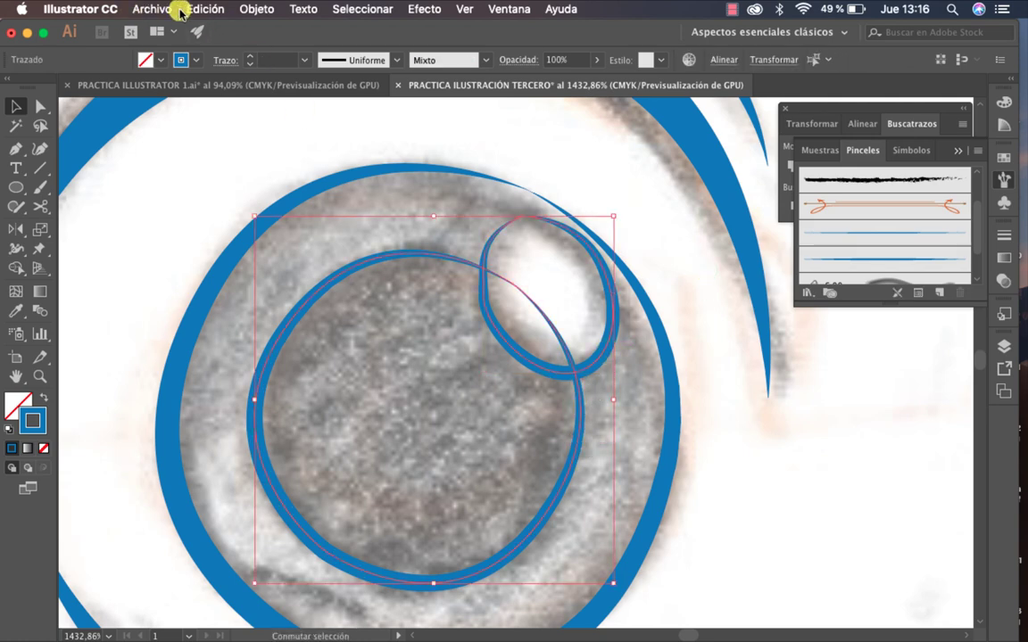
{"action": "left_click", "coordinate": [248, 9]}
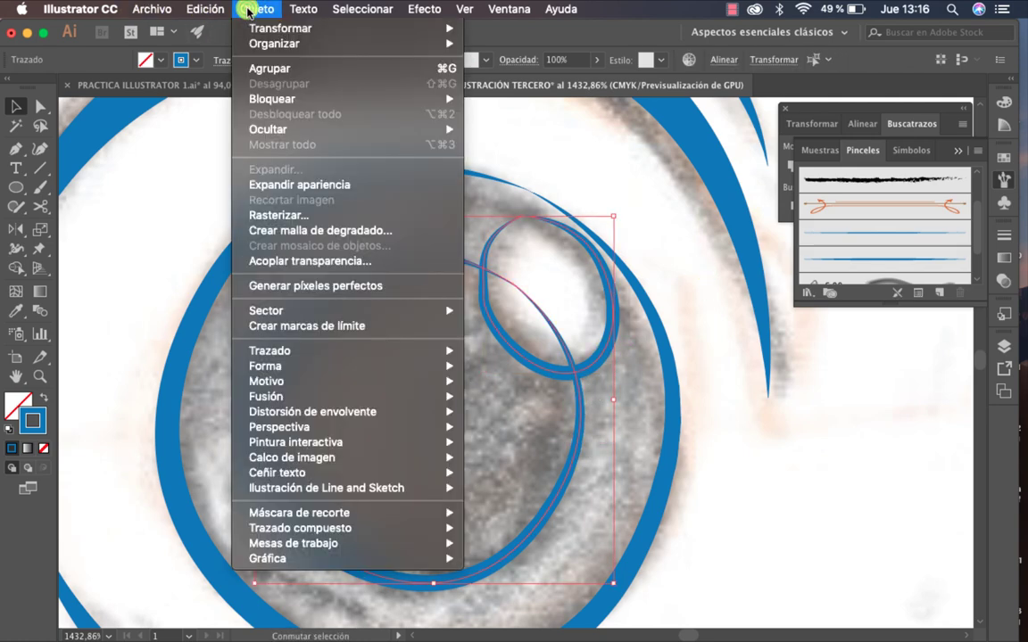
{"action": "left_click", "coordinate": [303, 184]}
{"action": "left_click", "coordinate": [803, 111]}
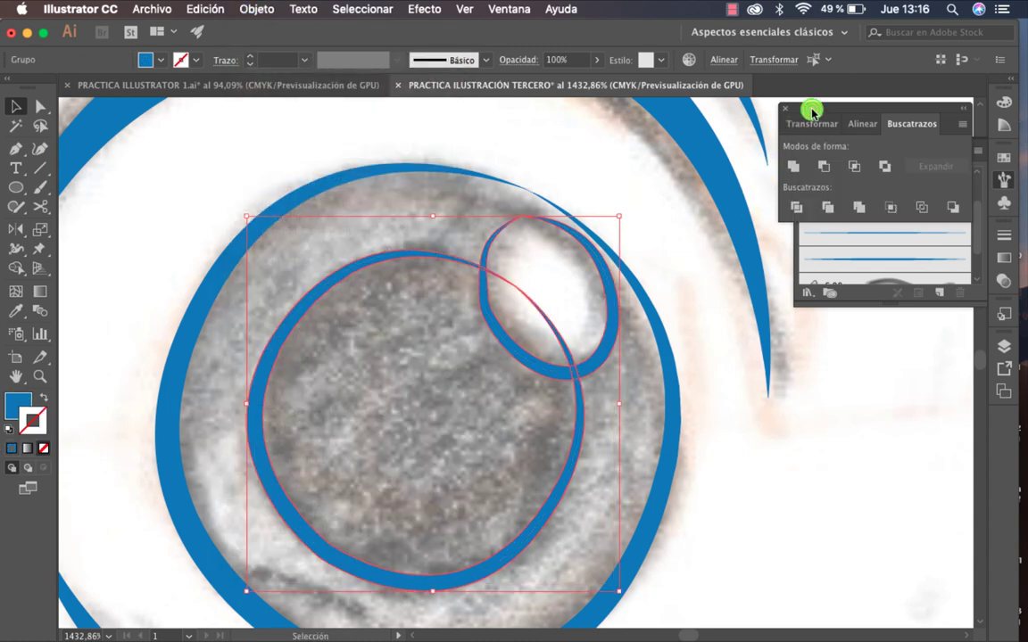
{"action": "left_click", "coordinate": [799, 211]}
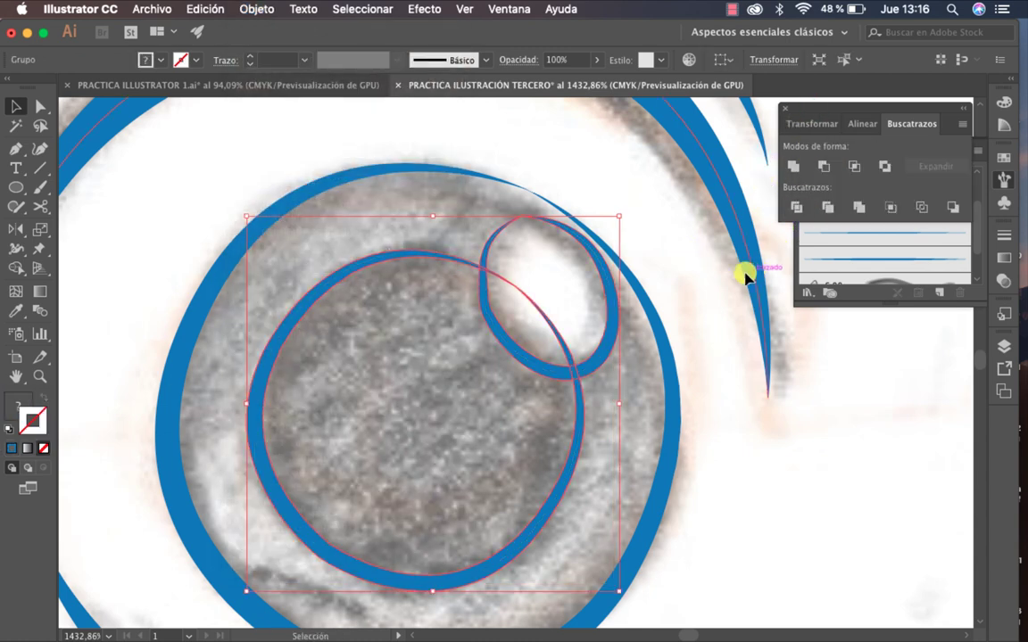
Delete the piece of the pupil outline that crosses the inside of the highlight oval.
{"action": "left_click", "coordinate": [714, 281]}
{"action": "key", "text": "a"}
{"action": "left_click", "coordinate": [558, 341]}
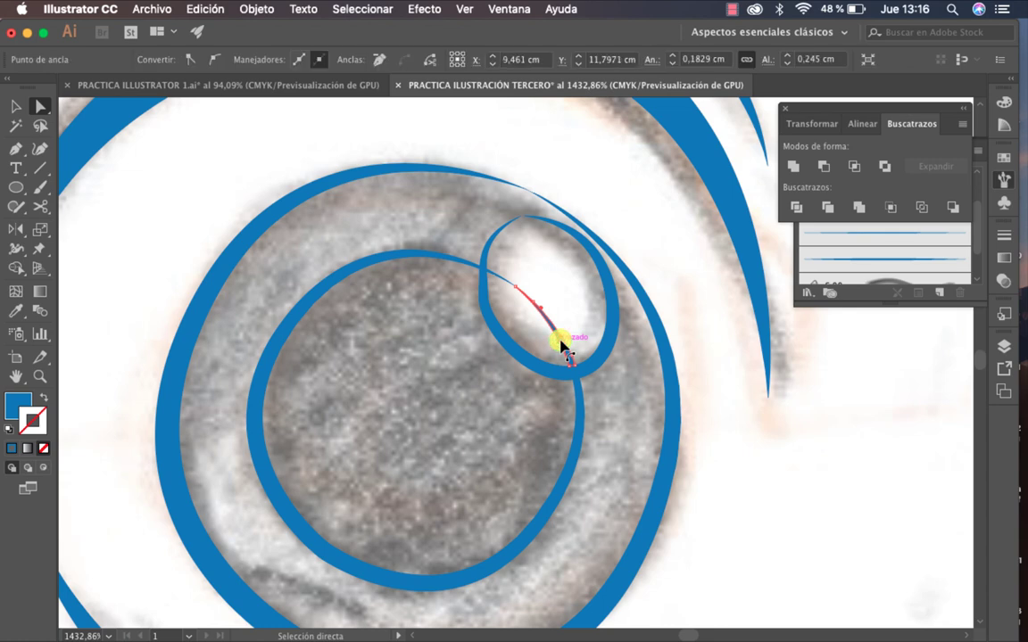
{"action": "key", "text": "Delete"}
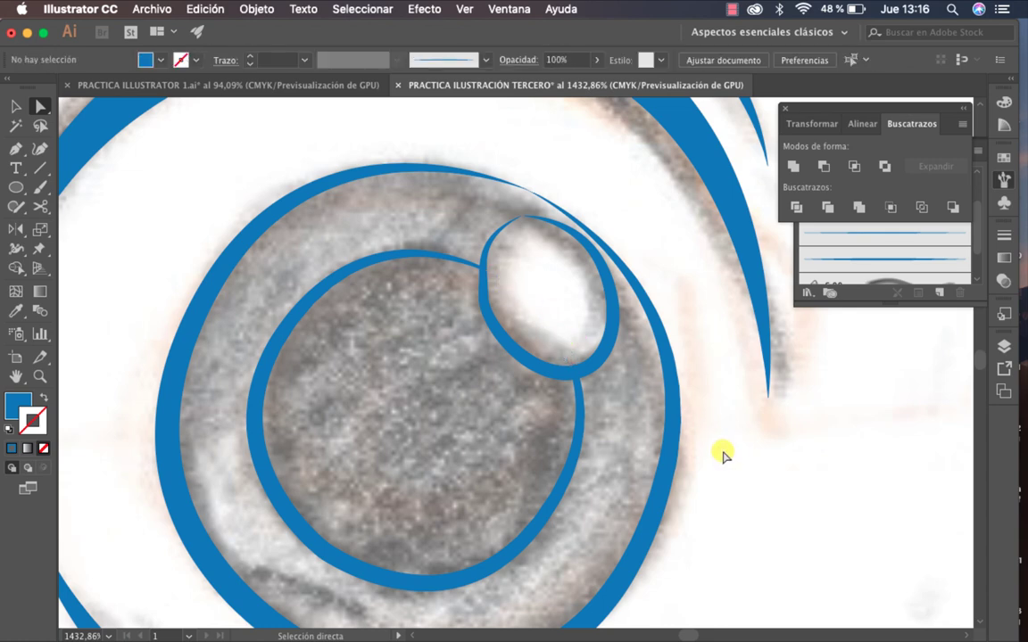
Hide the SKECTH layer so only the blue line work of the eye and eyebrows is displayed.
{"action": "key", "text": "z"}
{"action": "left_click", "coordinate": [593, 444], "text": "alt"}
{"action": "left_click", "coordinate": [593, 443], "text": "alt"}
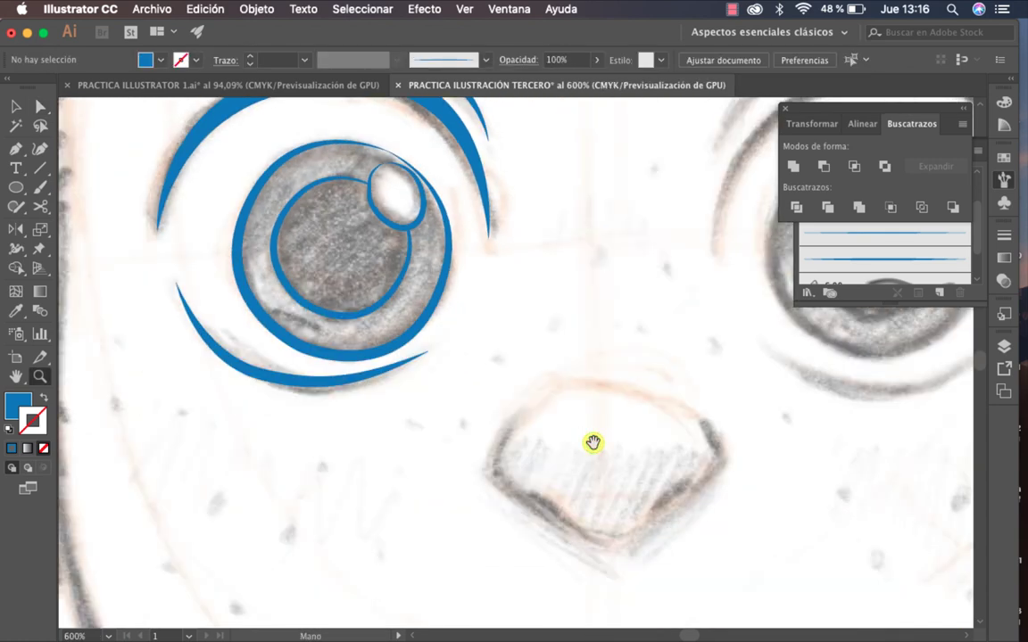
{"action": "left_click", "coordinate": [561, 300], "text": "alt"}
{"action": "left_click_drag", "start_coordinate": [559, 299], "coordinate": [510, 337]}
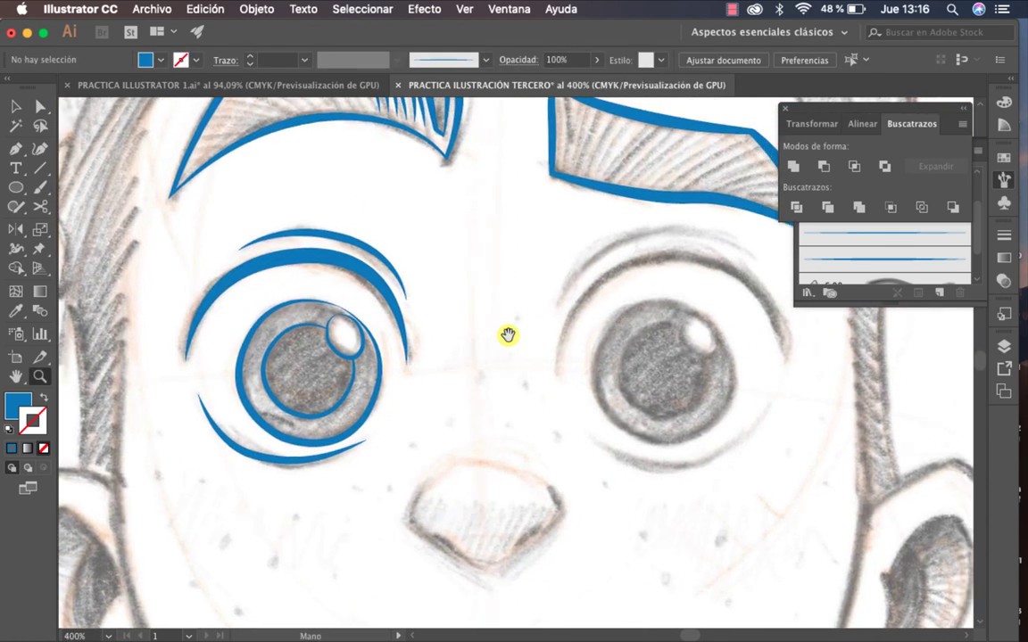
{"action": "left_click", "coordinate": [1003, 348]}
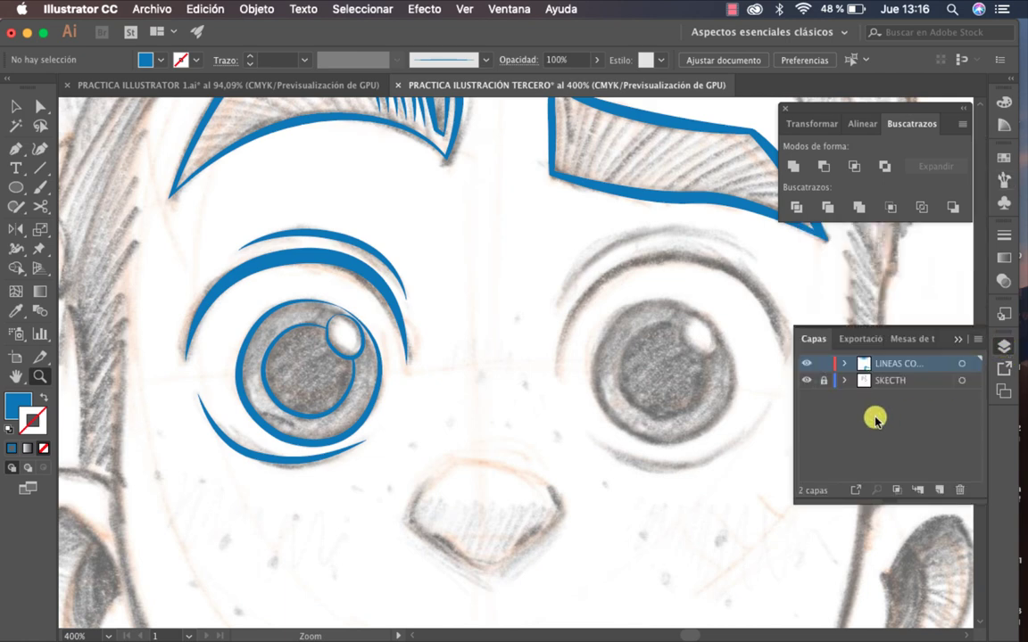
{"action": "left_click", "coordinate": [806, 381]}
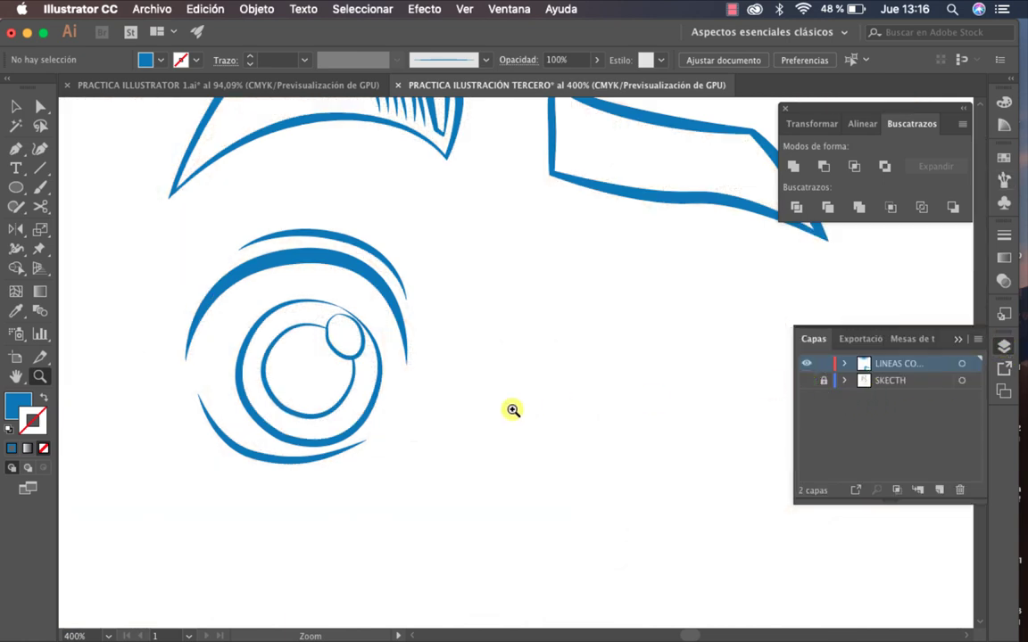
Stretch the loose tapered blue shape above the left eyebrow vertically to make it thicker, and deselect it.
{"action": "left_click", "coordinate": [510, 409], "text": "alt"}
{"action": "scroll", "coordinate": [509, 464], "scroll_direction": "up", "scroll_amount": 3}
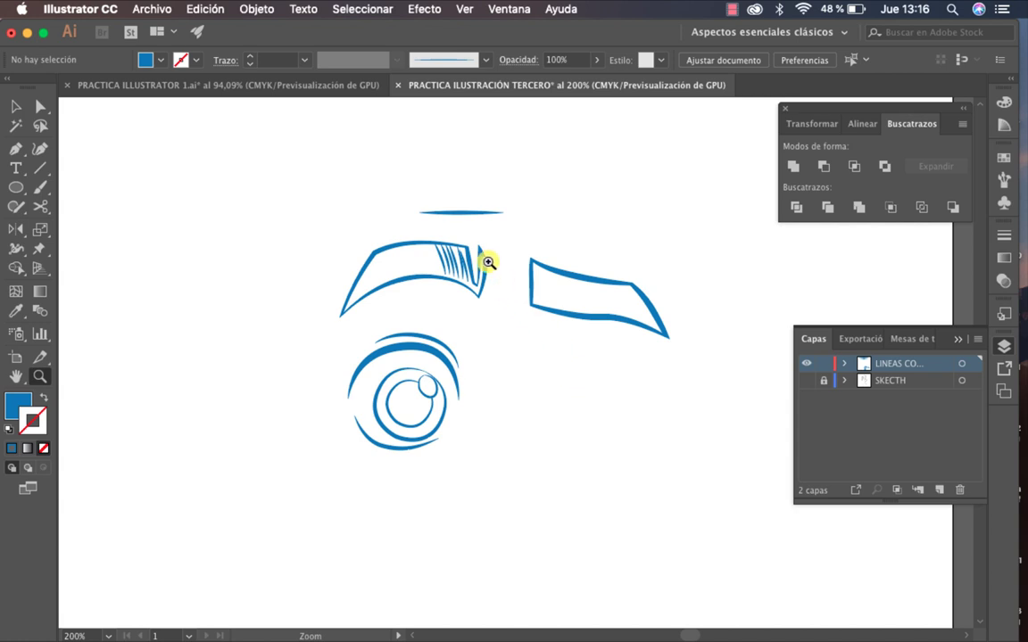
{"action": "scroll", "coordinate": [489, 262], "scroll_direction": "up", "scroll_amount": 4}
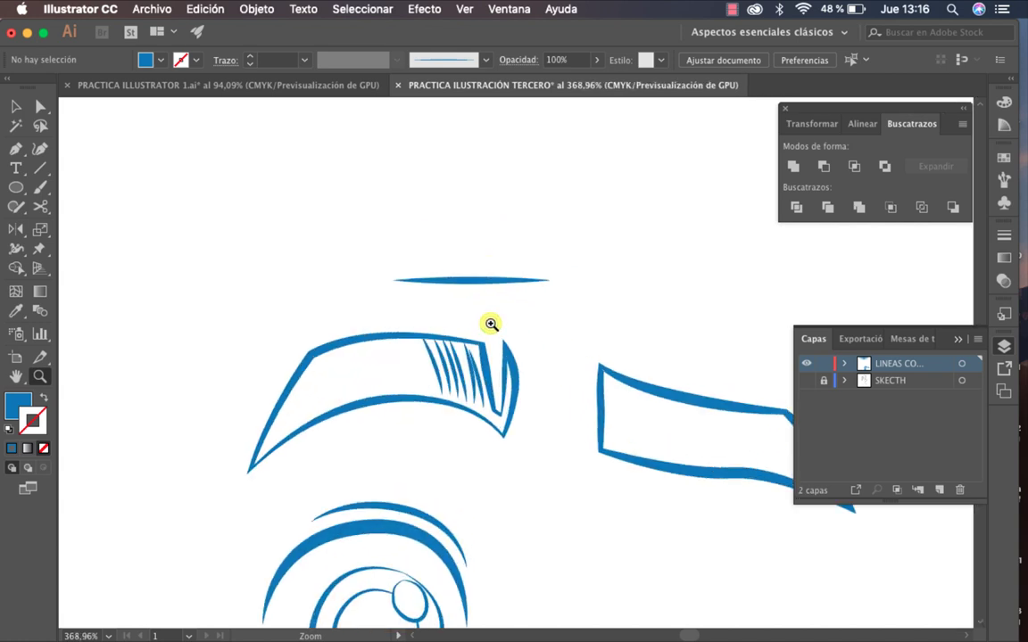
{"action": "key", "text": "v"}
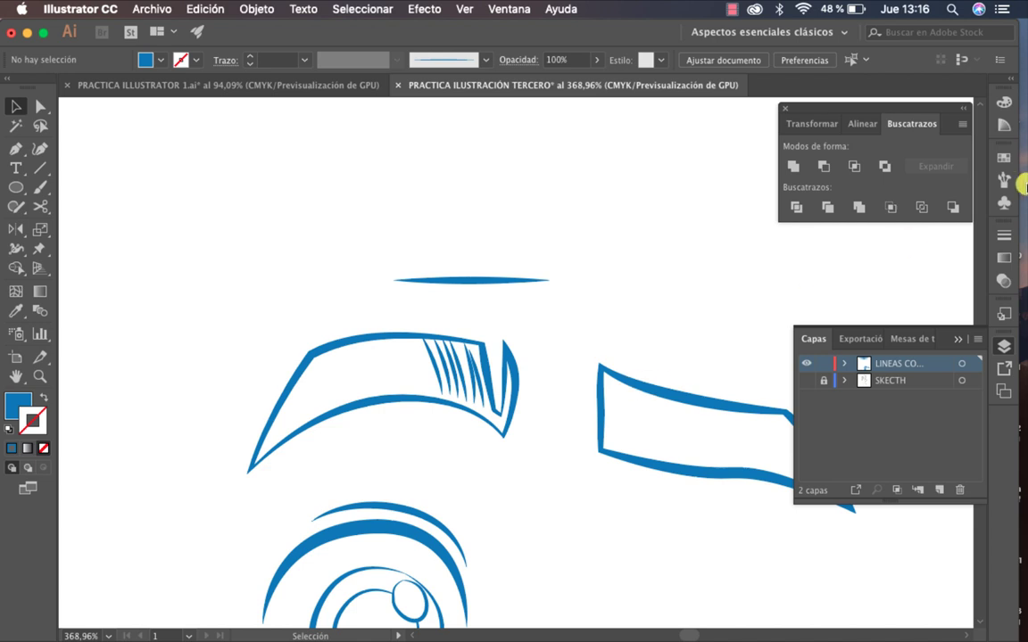
{"action": "left_click", "coordinate": [1001, 183]}
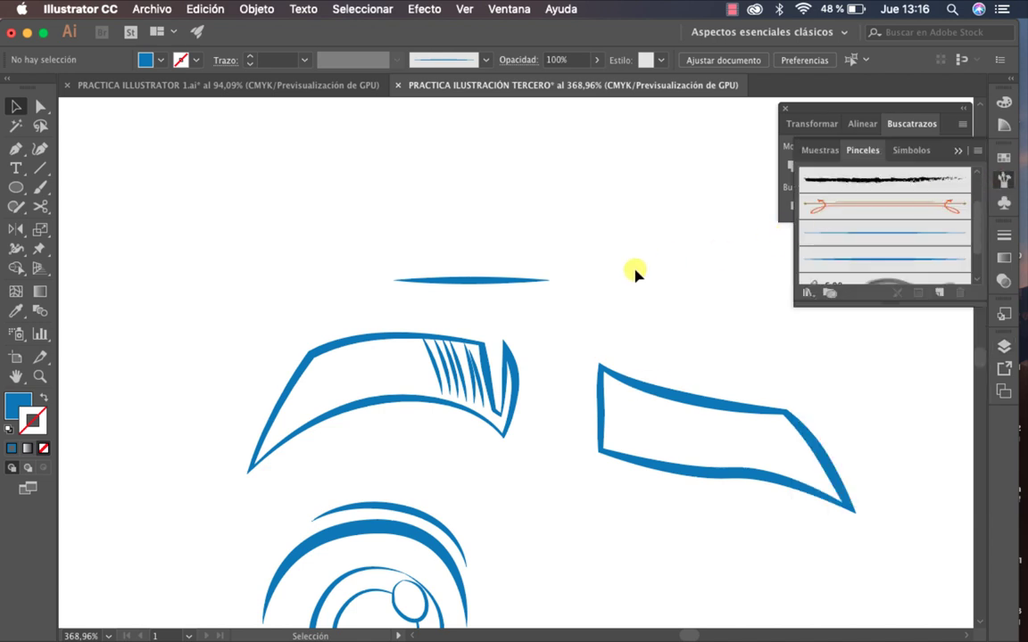
{"action": "left_click", "coordinate": [467, 280]}
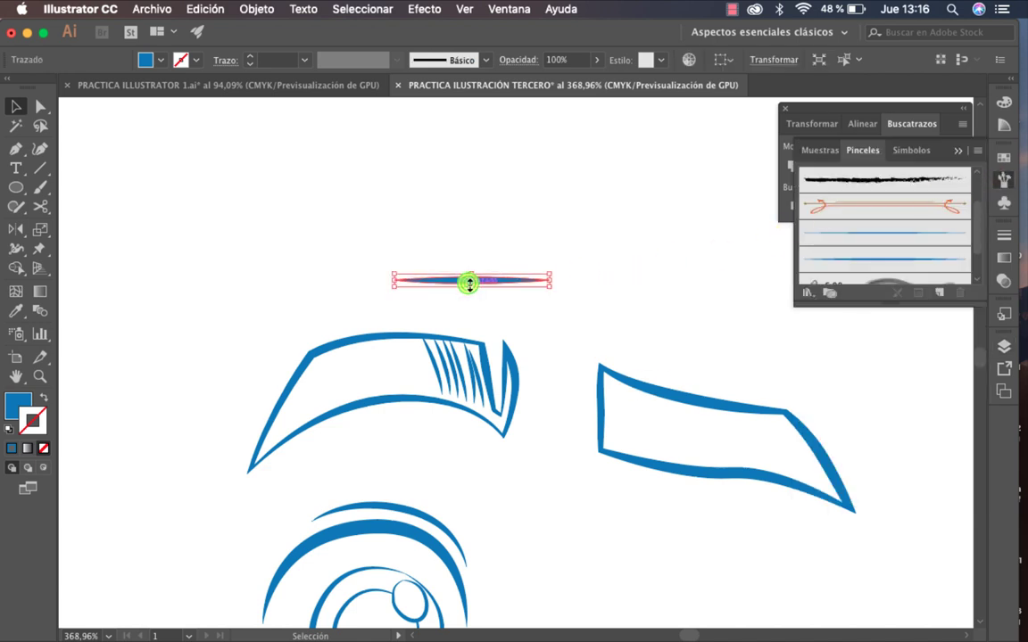
{"action": "left_click_drag", "start_coordinate": [470, 284], "coordinate": [469, 301]}
{"action": "left_click", "coordinate": [592, 273]}
Create an art brush from the thickened tapered shape, named PINCEL 3 ILUSTRACION, keeping the default options.
{"action": "left_click", "coordinate": [474, 284]}
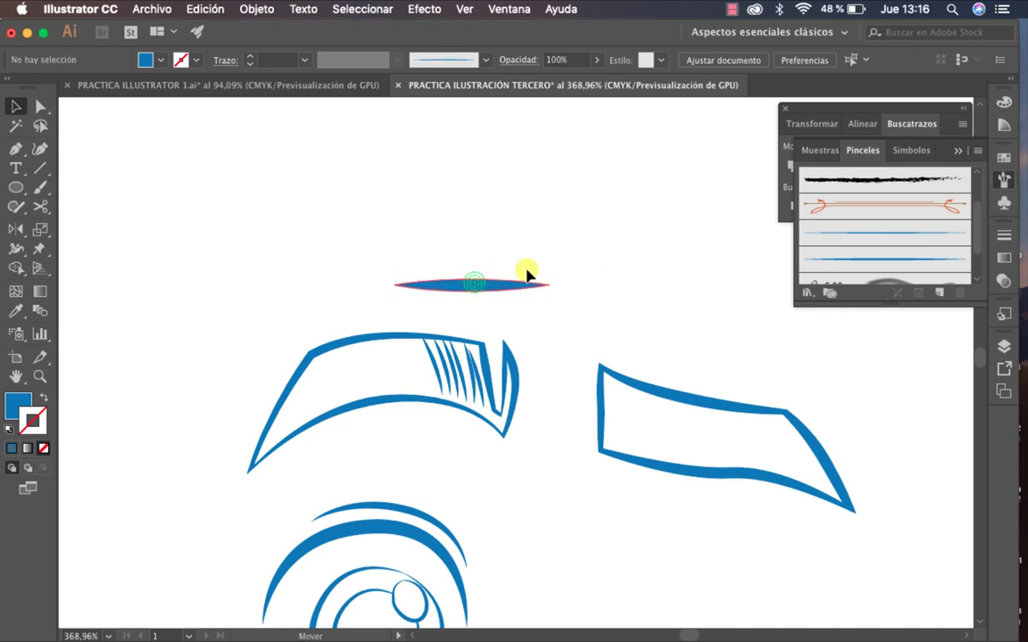
{"action": "mouse_move", "coordinate": [526, 272]}
{"action": "left_mouse_down"}
{"action": "mouse_move", "coordinate": [853, 287]}
{"action": "mouse_move", "coordinate": [848, 234]}
{"action": "left_mouse_up"}
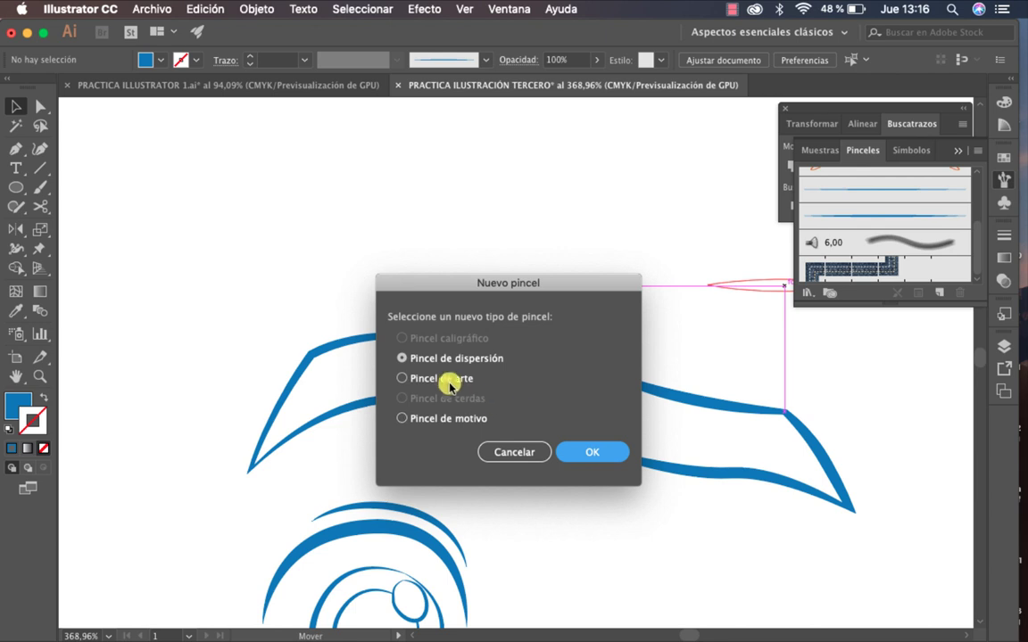
{"action": "left_click", "coordinate": [413, 382]}
{"action": "left_click", "coordinate": [591, 450]}
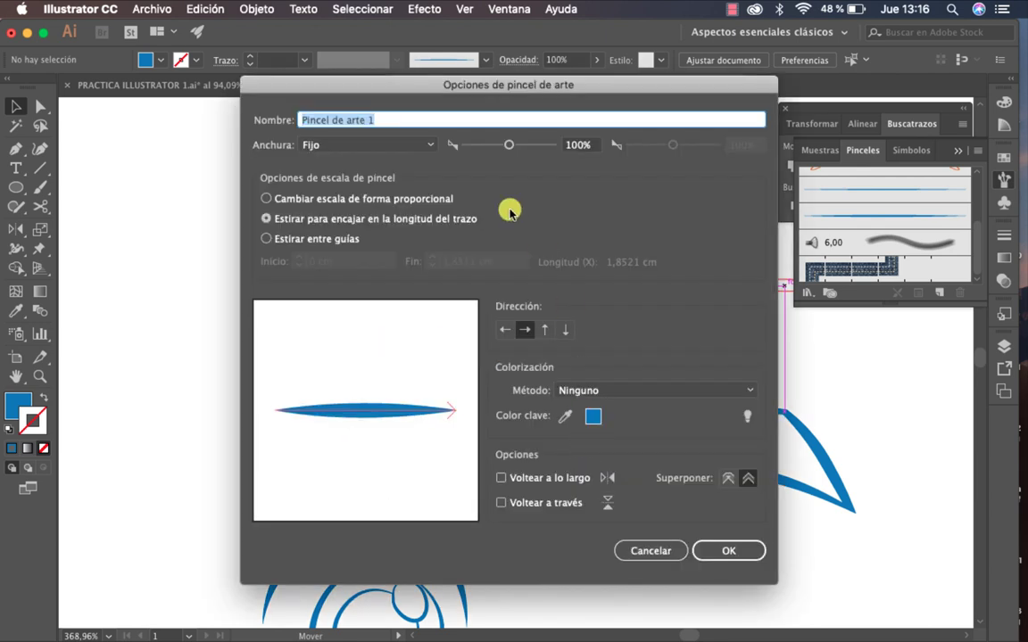
{"action": "type", "text": "PINCEL 3 ILUSTRACION"}
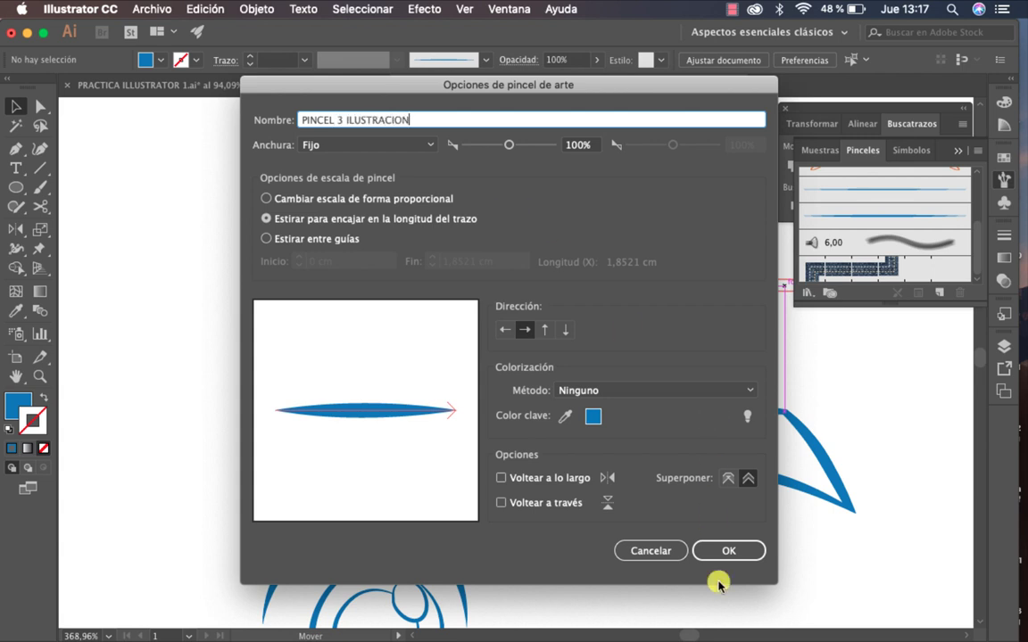
{"action": "left_click", "coordinate": [729, 551]}
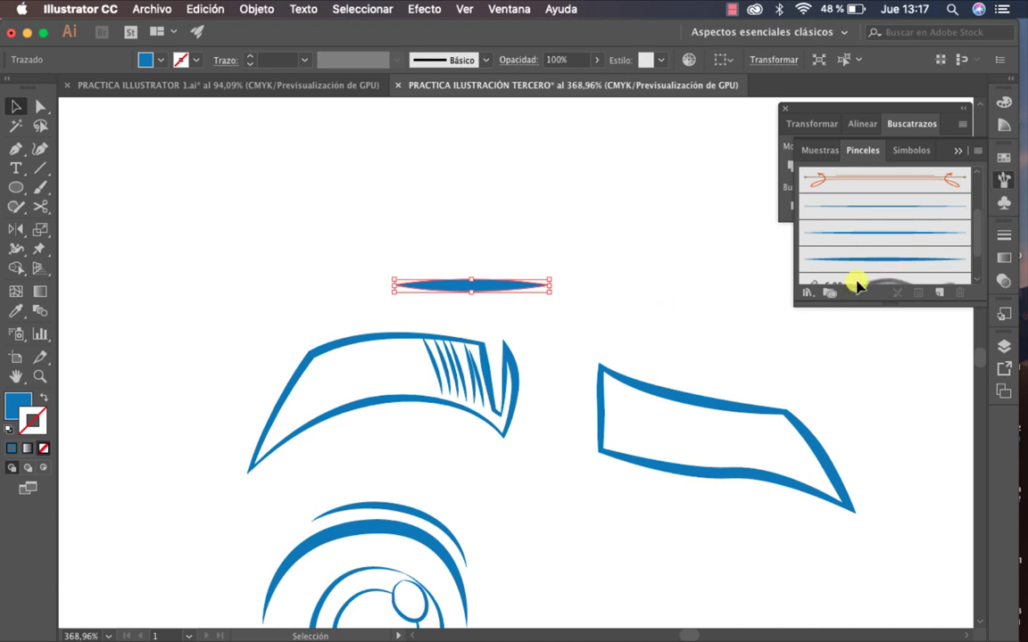
Delete the loose tapered blue shape above the left eyebrow from the artboard.
{"action": "left_click", "coordinate": [600, 305]}
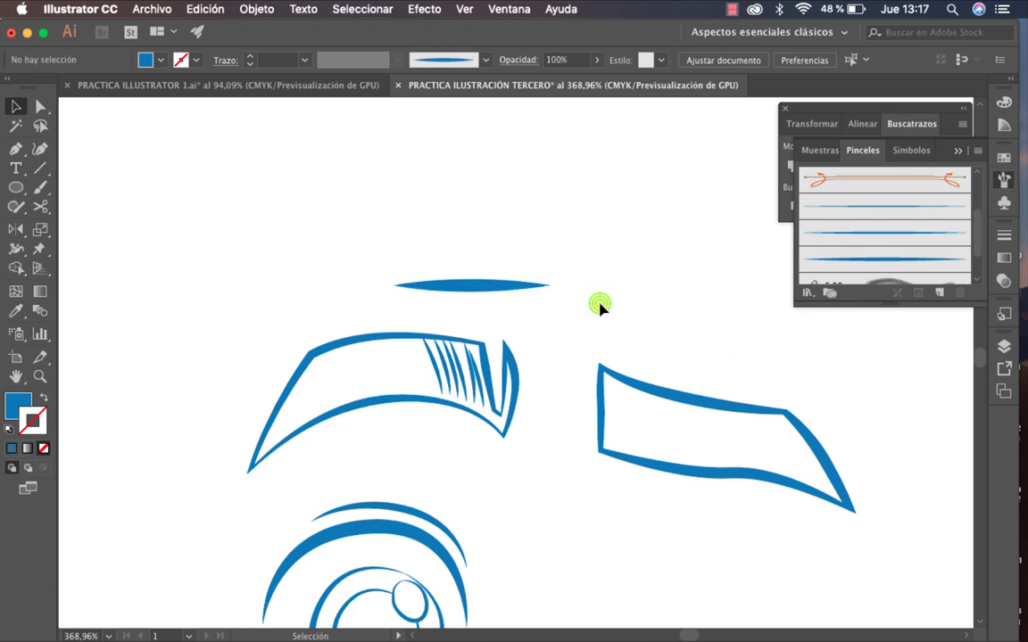
{"action": "left_click", "coordinate": [507, 288]}
{"action": "key", "text": "Delete"}
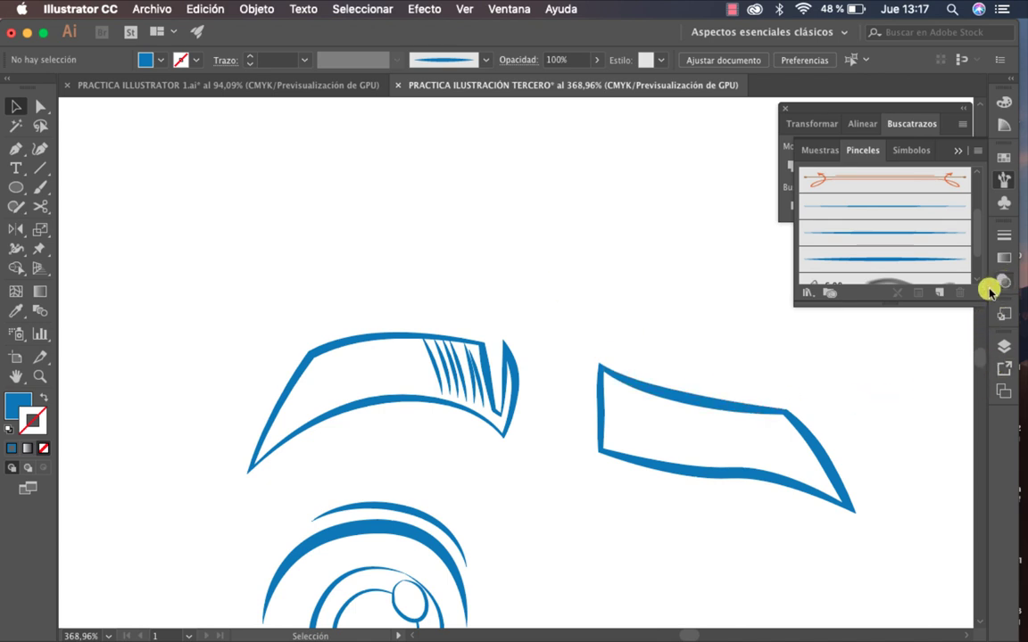
Show the SKECTH layer again behind the blue line work.
{"action": "scroll", "coordinate": [647, 355], "scroll_direction": "down", "scroll_amount": 5}
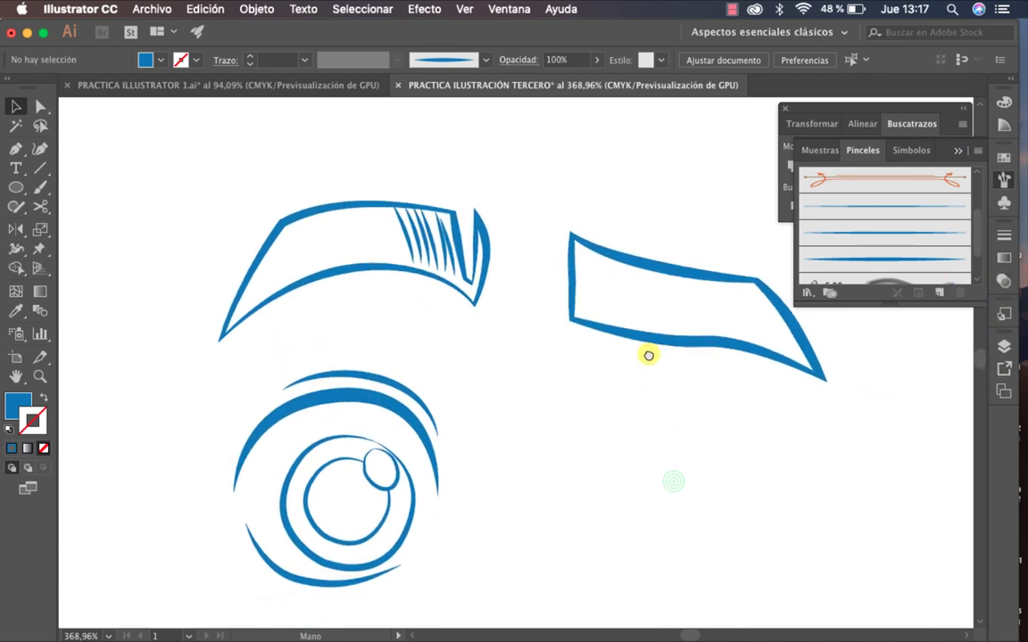
{"action": "left_click", "coordinate": [1004, 345]}
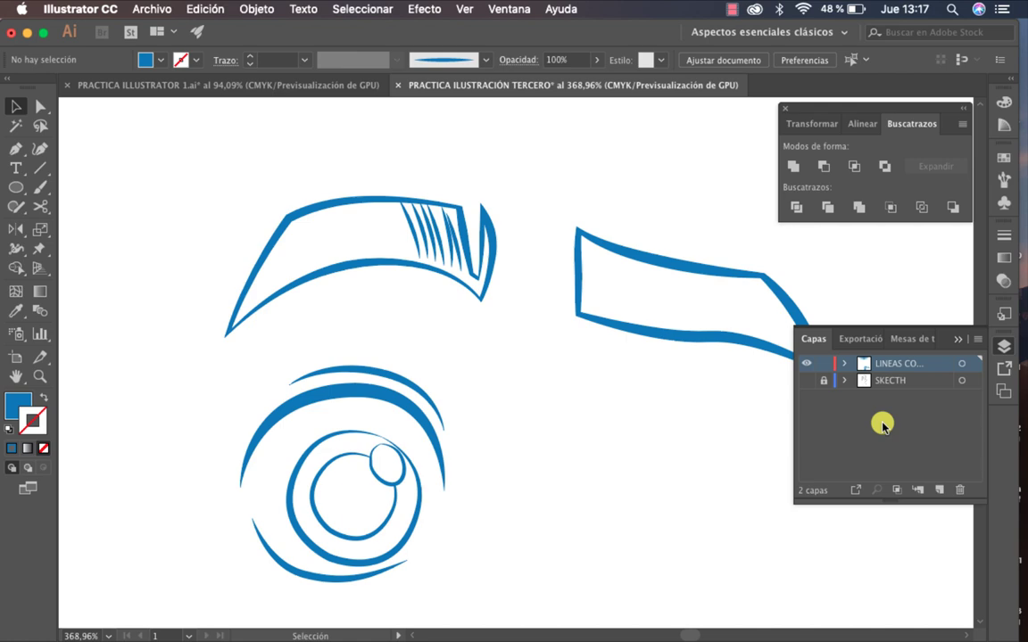
{"action": "left_click", "coordinate": [808, 381]}
{"action": "left_click", "coordinate": [808, 382]}
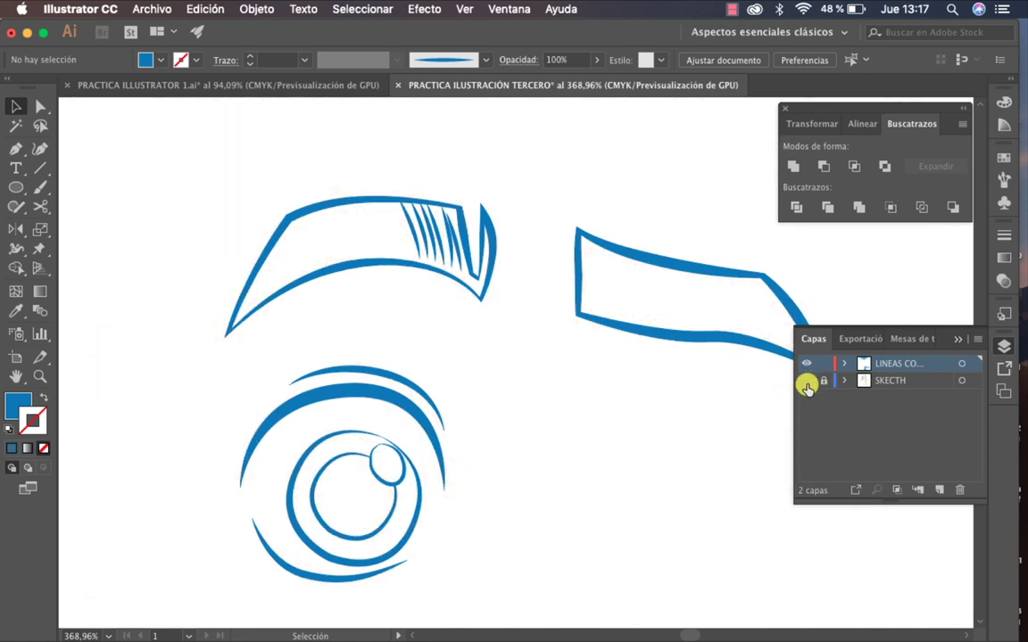
{"action": "left_click", "coordinate": [806, 382]}
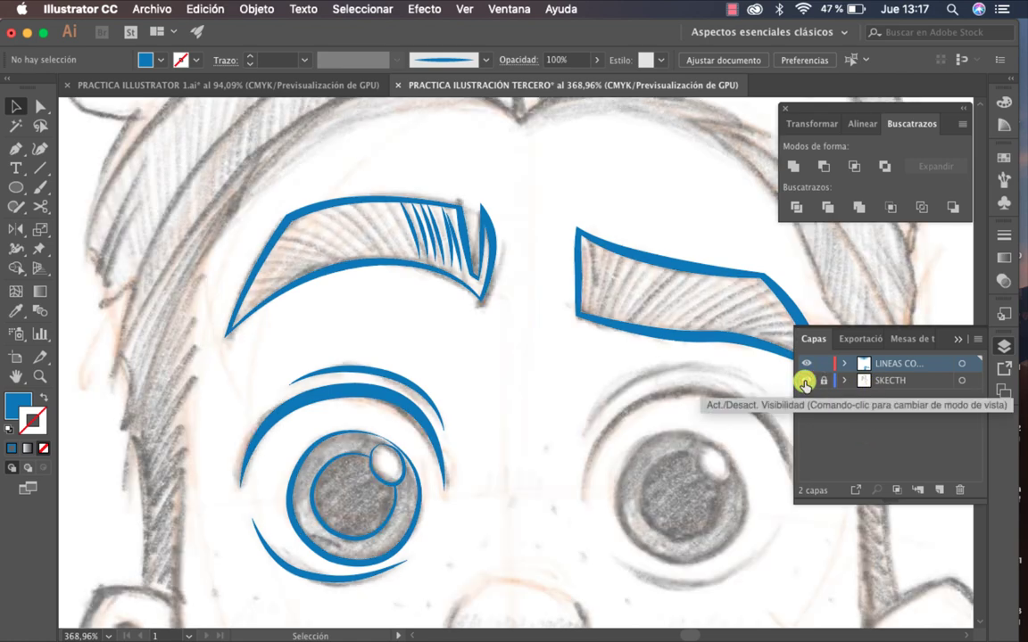
Trace the central hair strand from below the forehead parting up past its curled tip as an open Pen path with blue stroke and no fill.
{"action": "key", "text": "space"}
{"action": "left_click_drag", "start_coordinate": [771, 415], "coordinate": [805, 430]}
{"action": "left_click_drag", "start_coordinate": [602, 333], "coordinate": [660, 529]}
{"action": "left_click_drag", "start_coordinate": [660, 466], "coordinate": [464, 511]}
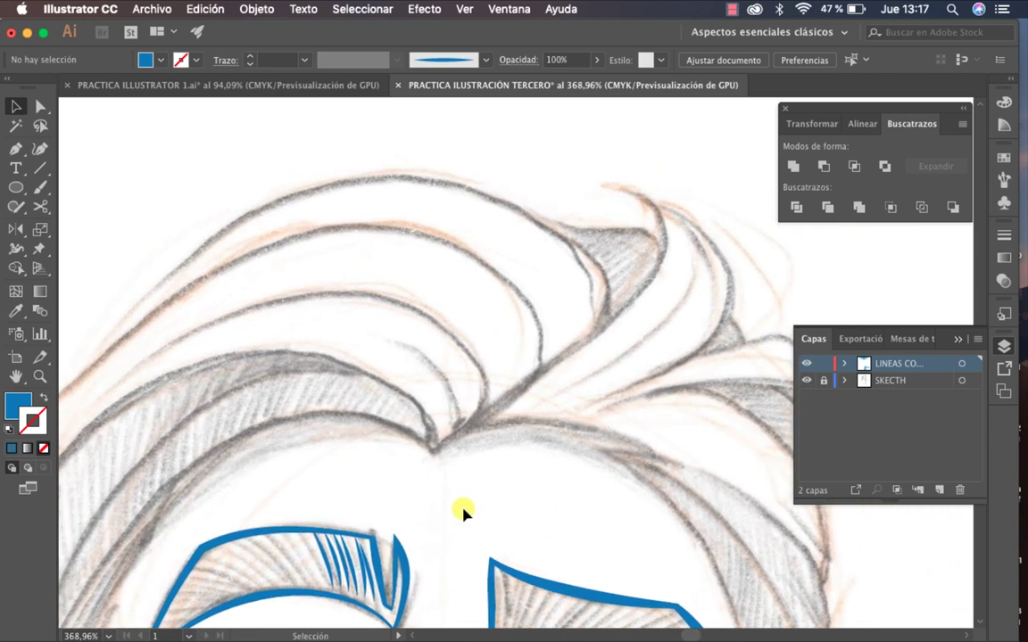
{"action": "key", "text": "p"}
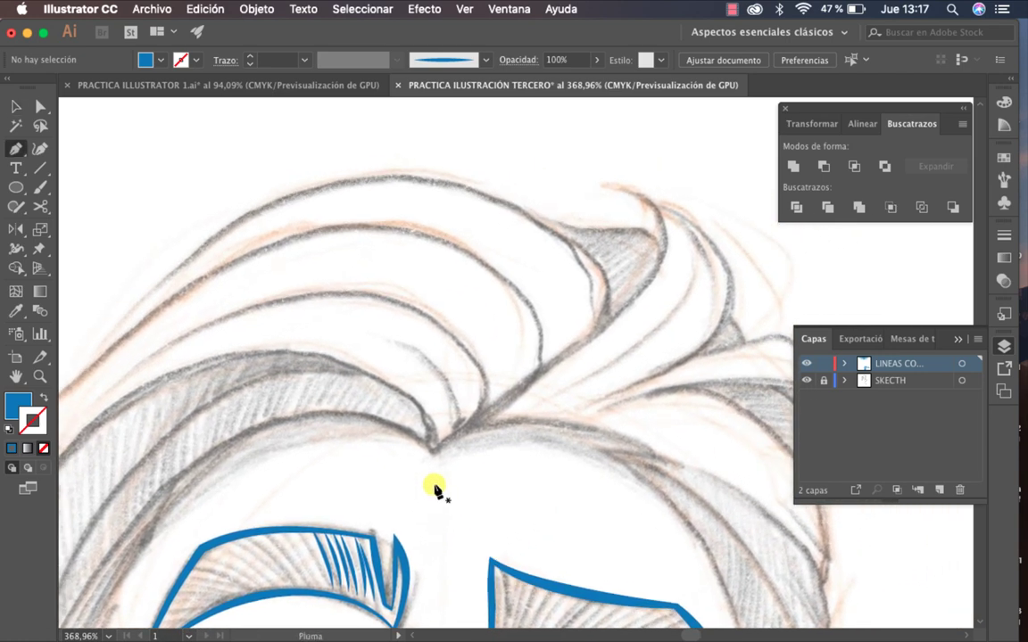
{"action": "left_click_drag", "start_coordinate": [418, 477], "coordinate": [337, 457]}
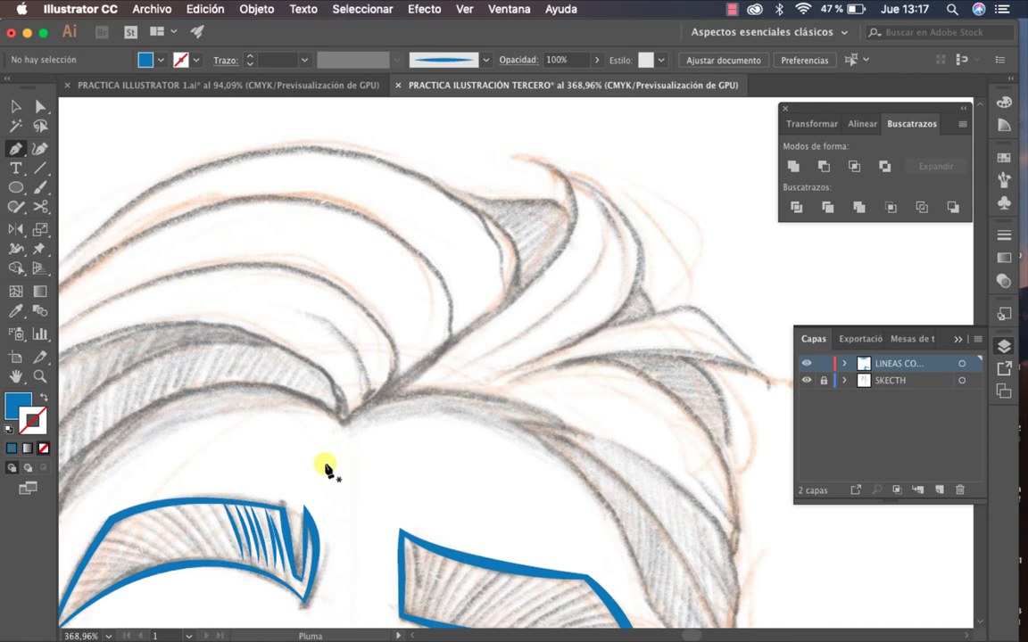
{"action": "left_click", "coordinate": [318, 481]}
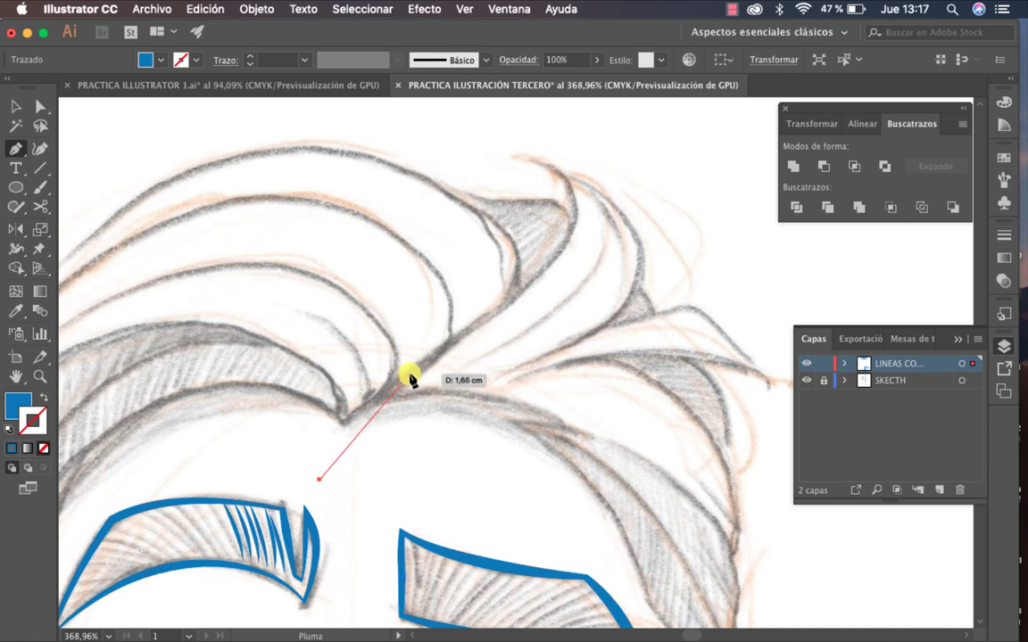
{"action": "left_click_drag", "start_coordinate": [417, 372], "coordinate": [517, 304]}
{"action": "key", "text": "space"}
{"action": "left_click_drag", "start_coordinate": [572, 236], "coordinate": [616, 304]}
{"action": "key", "text": "shift+x"}
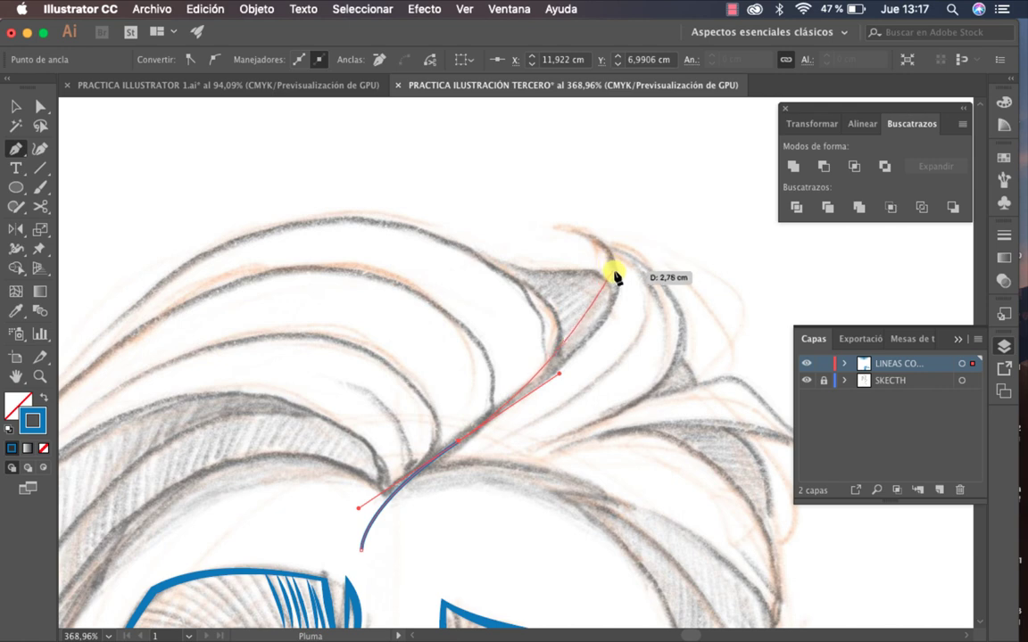
{"action": "left_click_drag", "start_coordinate": [614, 270], "coordinate": [538, 240]}
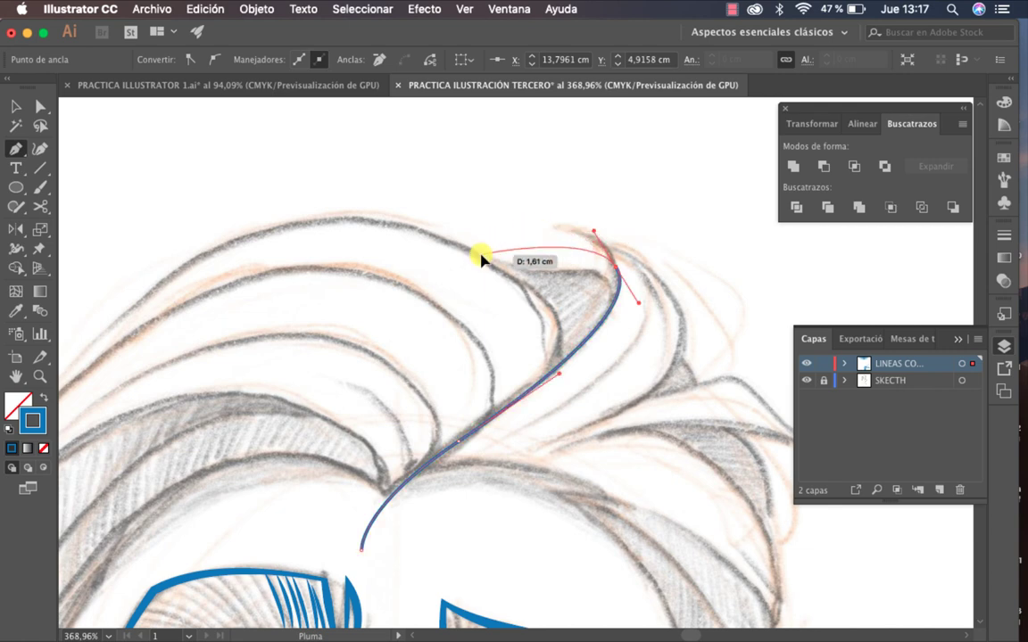
{"action": "left_click_drag", "start_coordinate": [480, 256], "coordinate": [439, 239]}
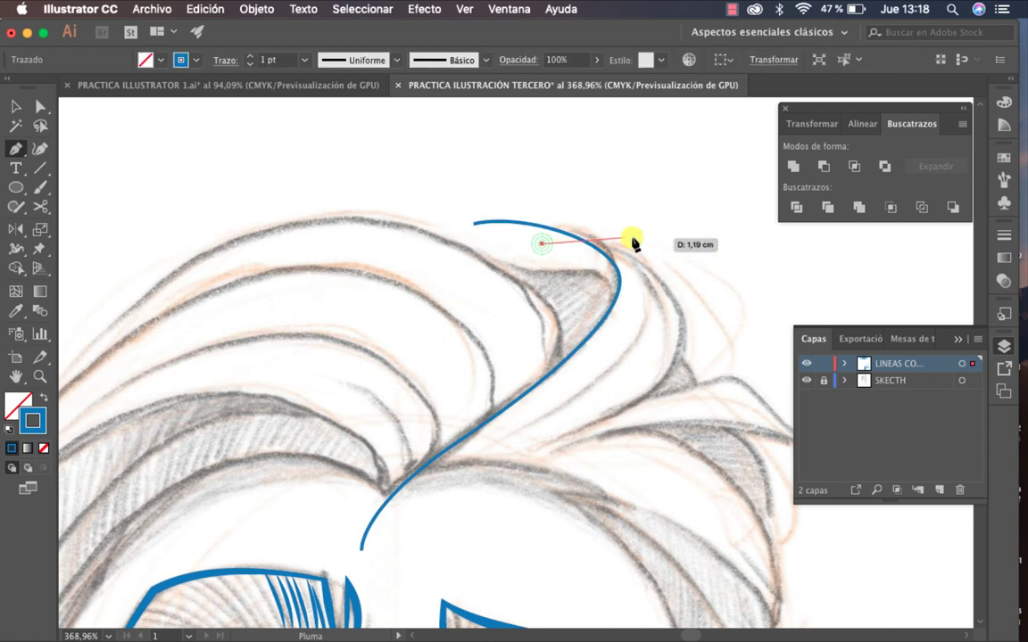
{"action": "left_click", "coordinate": [544, 253], "text": "super"}
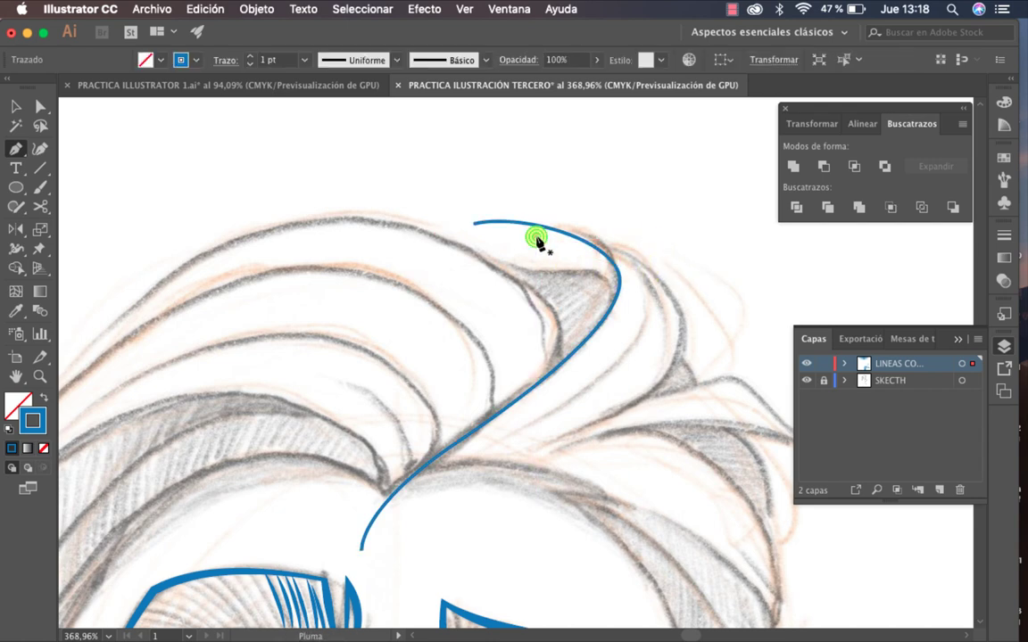
Trace the outer edge of the hair strand beside the central one, from above its curl down to its root, as an open Pen path.
{"action": "left_click_drag", "start_coordinate": [535, 236], "coordinate": [646, 460]}
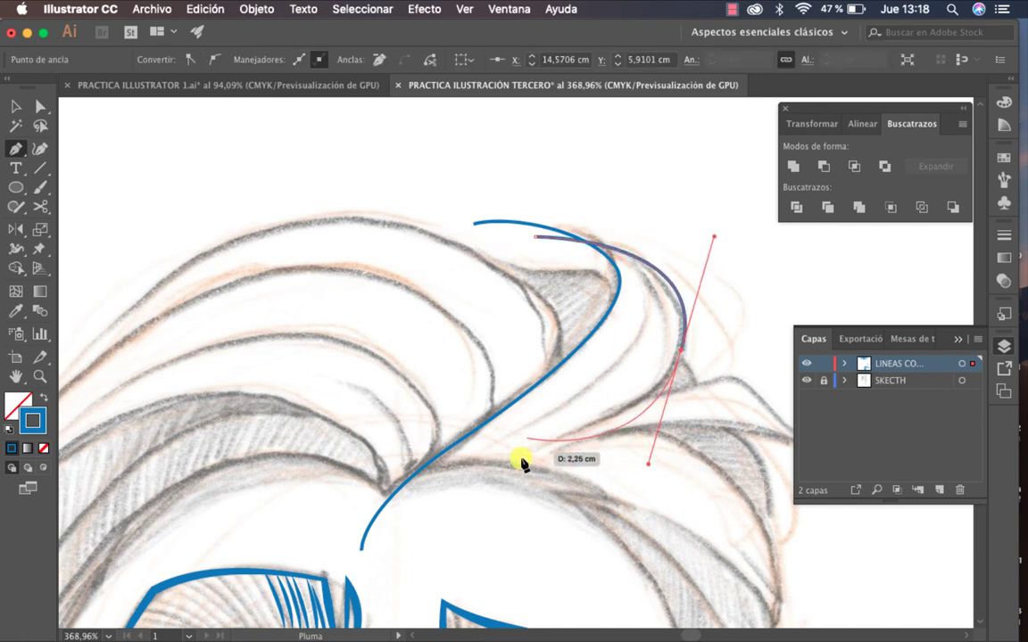
{"action": "key", "text": "super+z"}
{"action": "left_click_drag", "start_coordinate": [651, 277], "coordinate": [705, 320]}
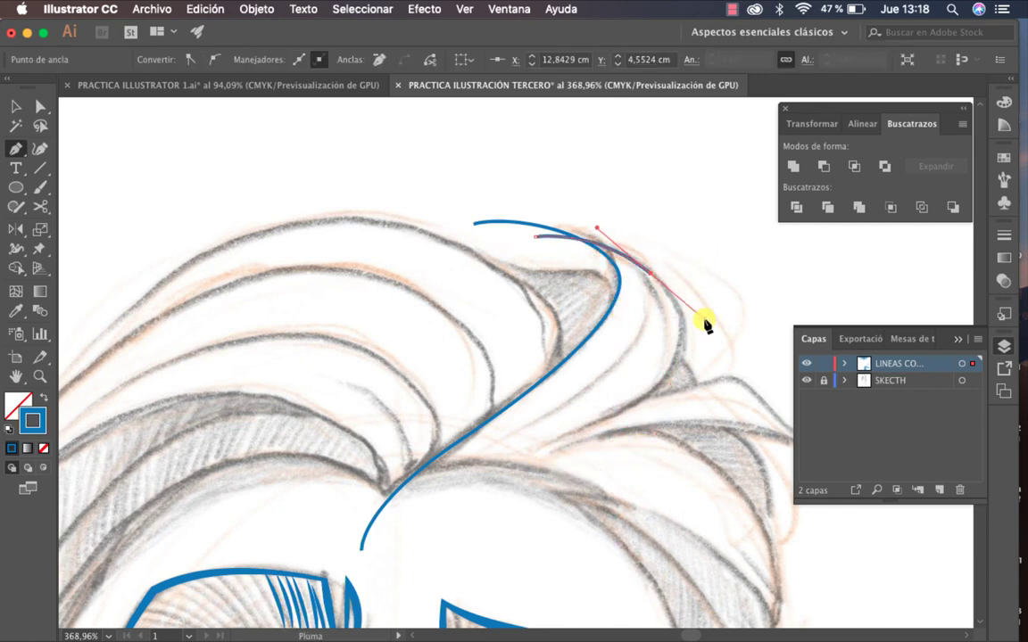
{"action": "left_click", "coordinate": [610, 413]}
{"action": "left_click_drag", "start_coordinate": [609, 413], "coordinate": [668, 390]}
{"action": "key", "text": "v"}
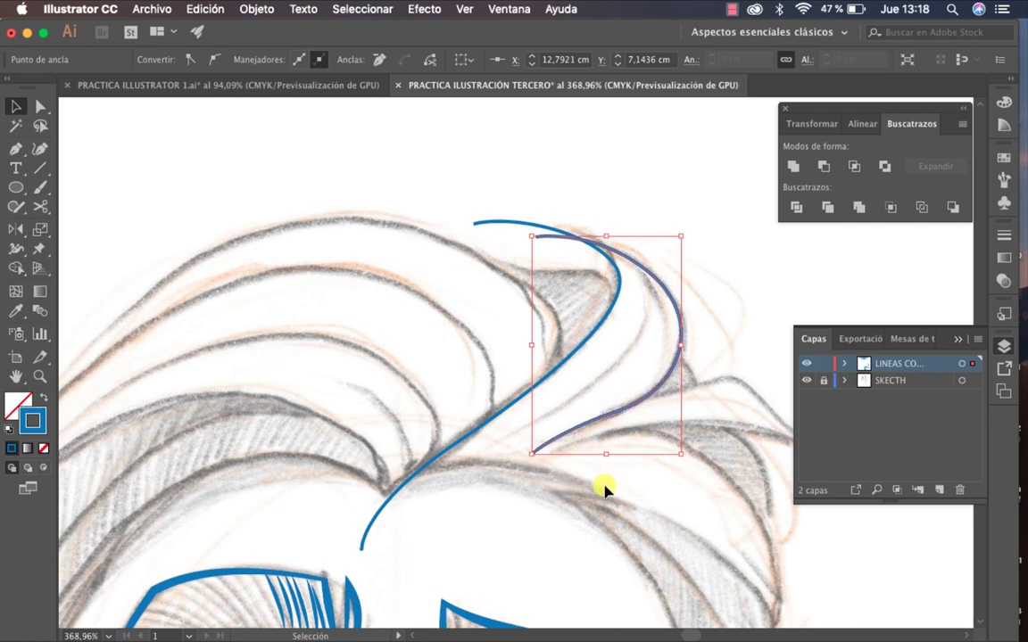
{"action": "key", "text": "BackSpace"}
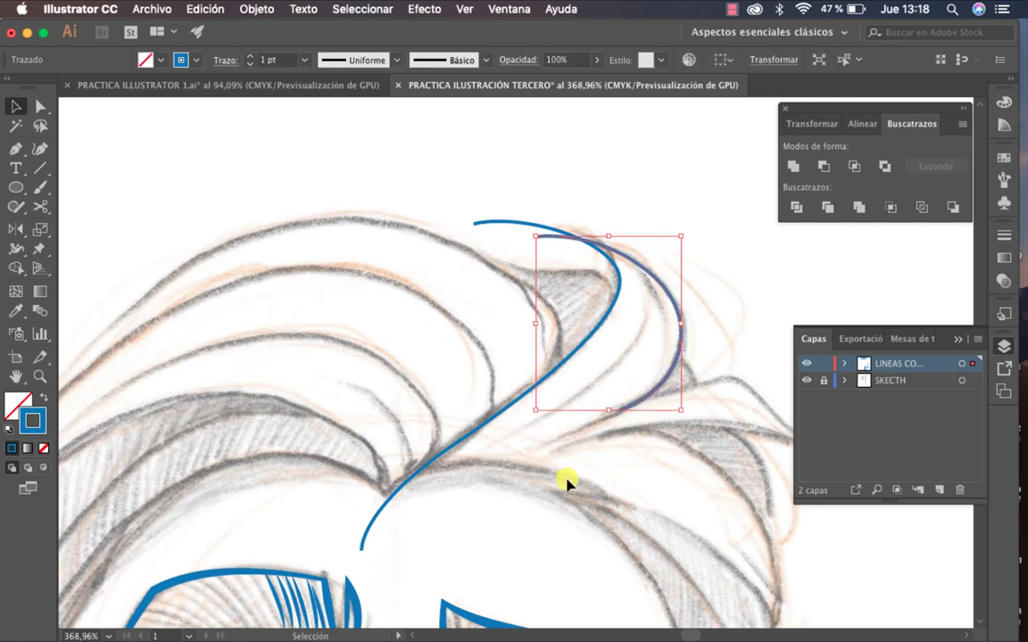
{"action": "key", "text": "super+z"}
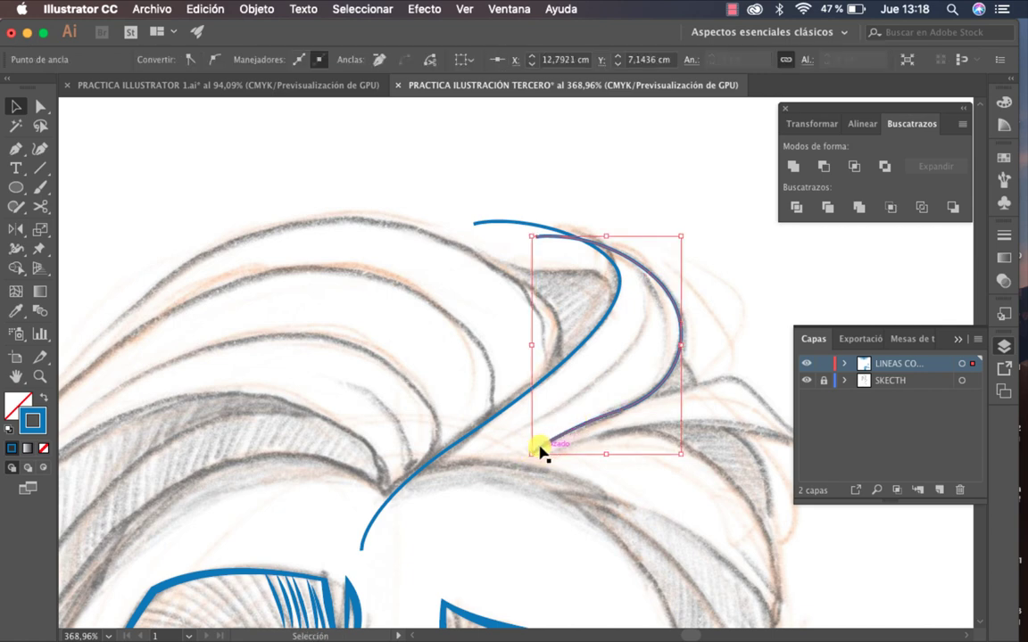
Apply the thickest tapered blue art brush to the newly traced strand edge and to the central hair strand.
{"action": "left_click", "coordinate": [772, 303]}
{"action": "left_click", "coordinate": [675, 308]}
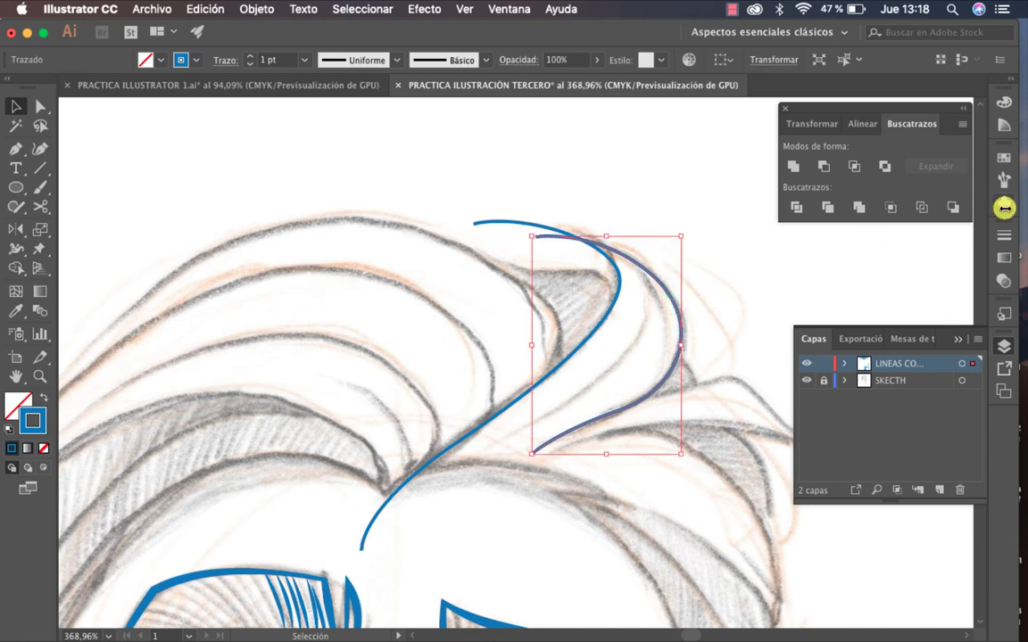
{"action": "left_click", "coordinate": [1003, 236]}
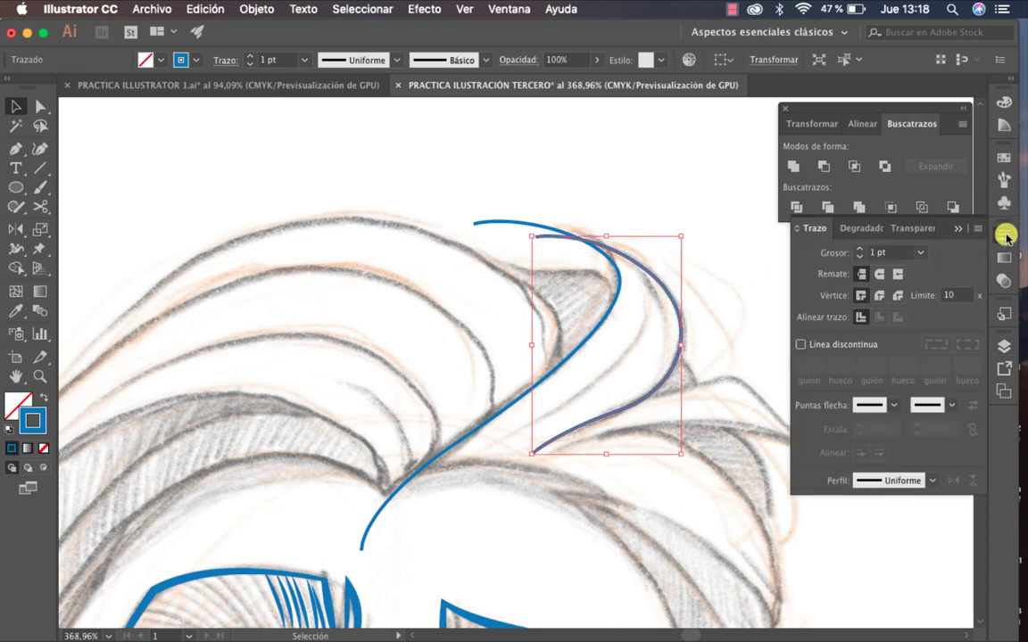
{"action": "left_click", "coordinate": [1003, 175]}
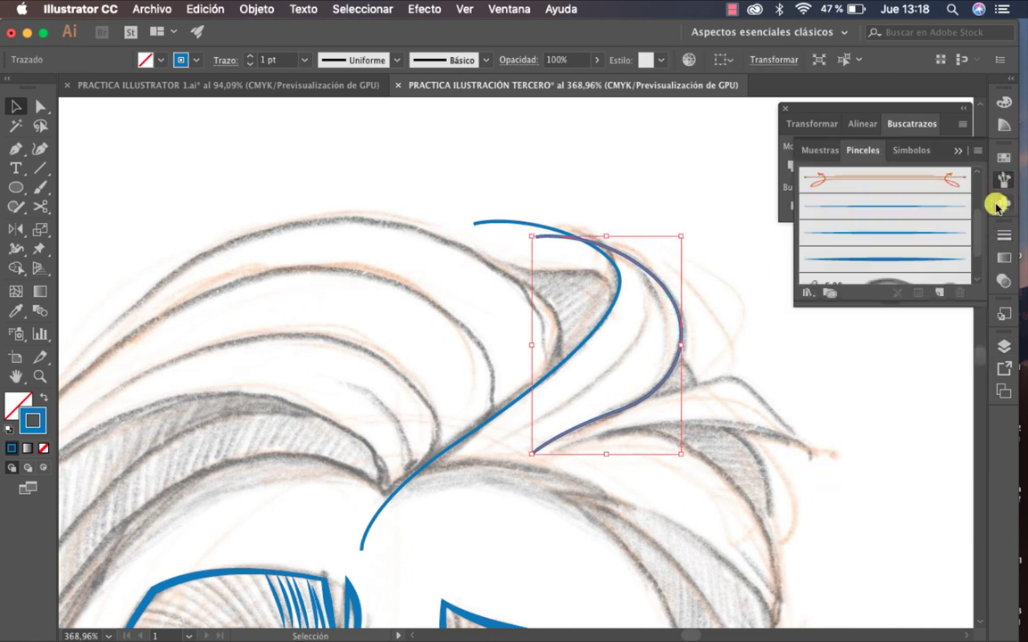
{"action": "left_click", "coordinate": [905, 265]}
{"action": "left_click", "coordinate": [763, 335]}
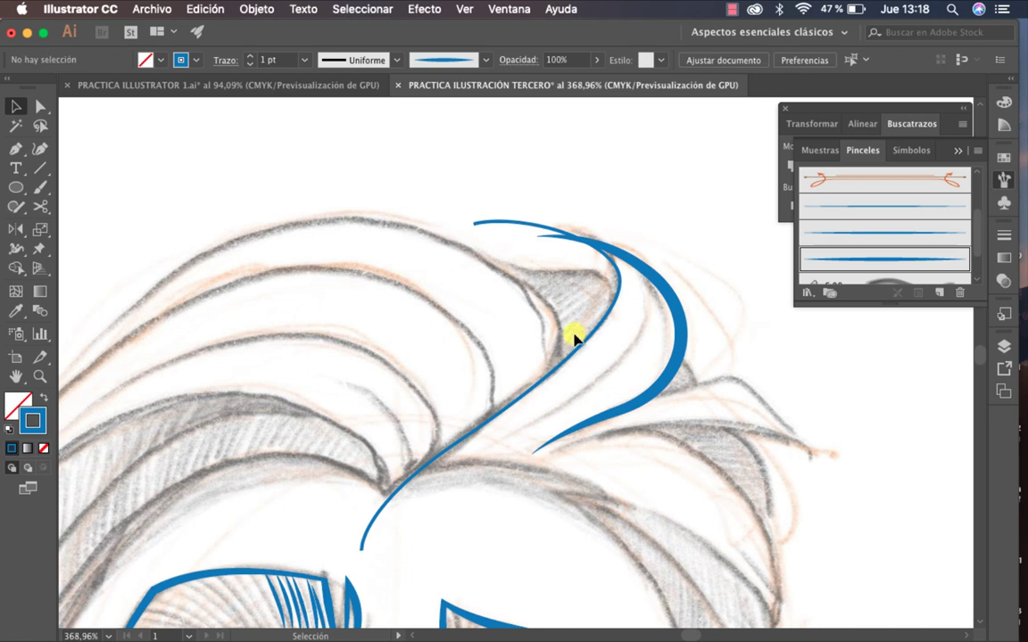
{"action": "left_click", "coordinate": [512, 230]}
{"action": "left_click", "coordinate": [856, 259]}
{"action": "left_click", "coordinate": [681, 204]}
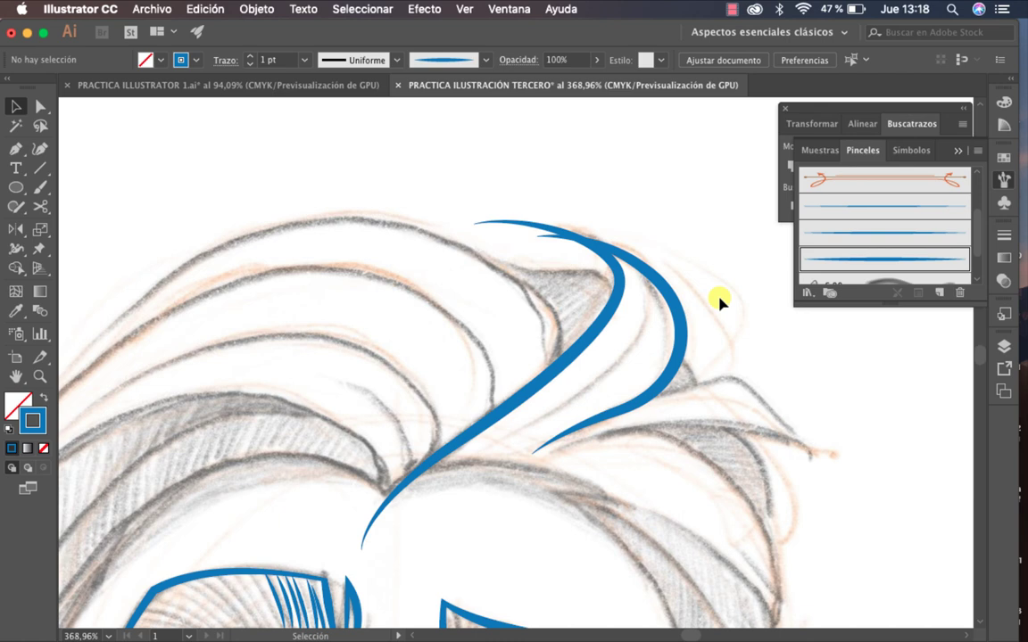
Trace the upper and lower edges of the pointed side lock as two open Pen paths that cross beyond its tip.
{"action": "key", "text": "p"}
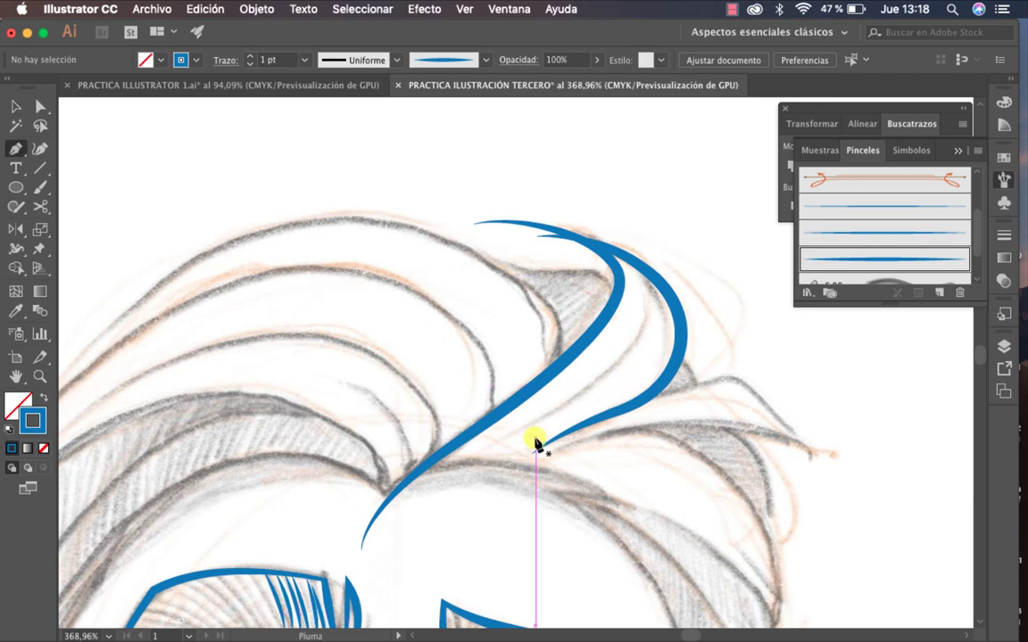
{"action": "left_click", "coordinate": [535, 438]}
{"action": "left_click", "coordinate": [707, 385]}
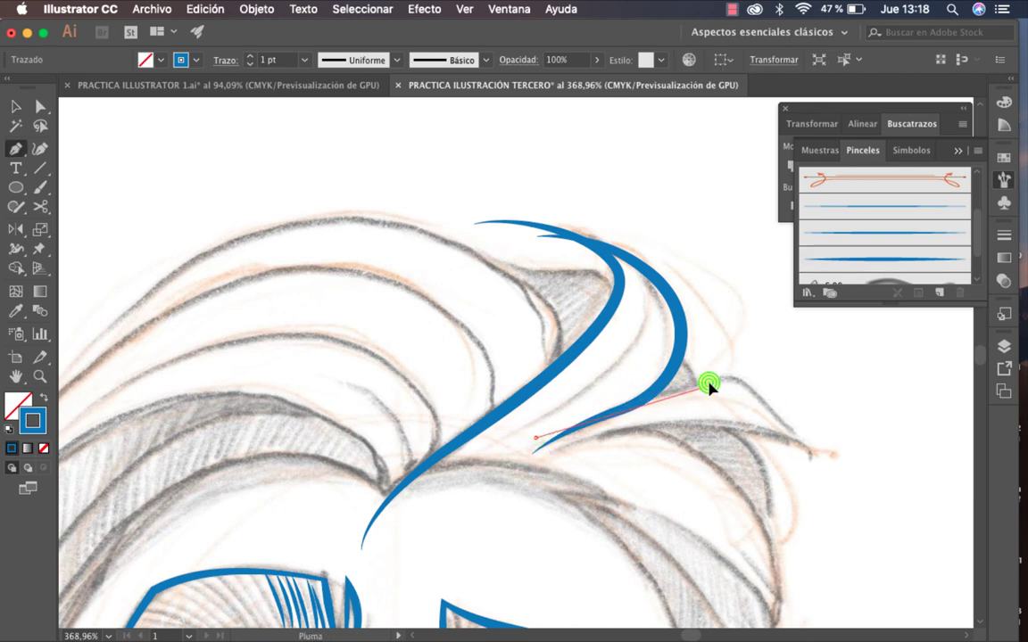
{"action": "left_click_drag", "start_coordinate": [708, 384], "coordinate": [783, 382]}
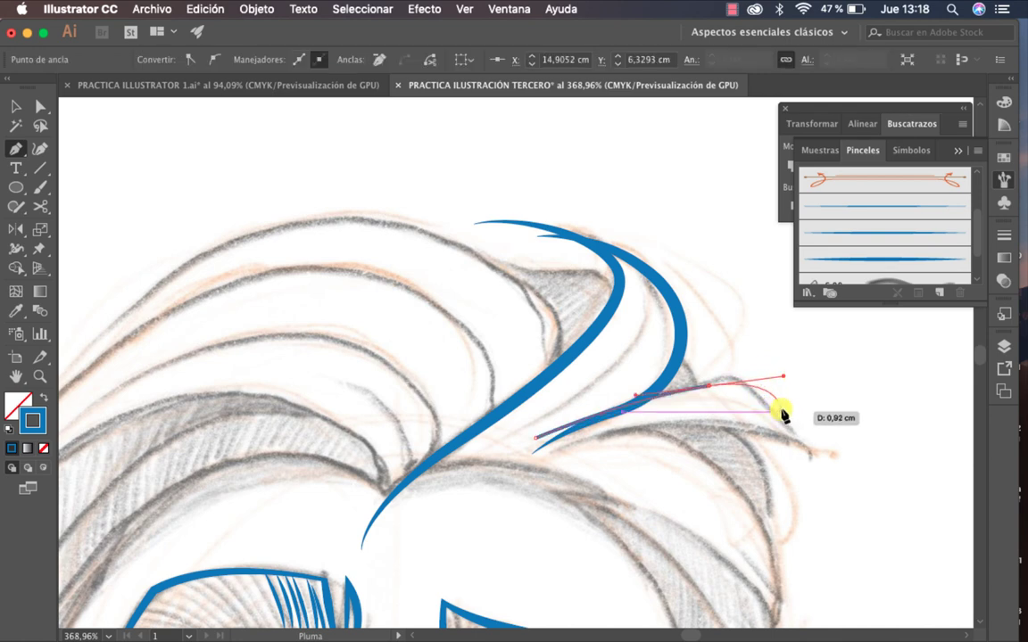
{"action": "key", "text": "super+z"}
{"action": "left_click", "coordinate": [678, 393]}
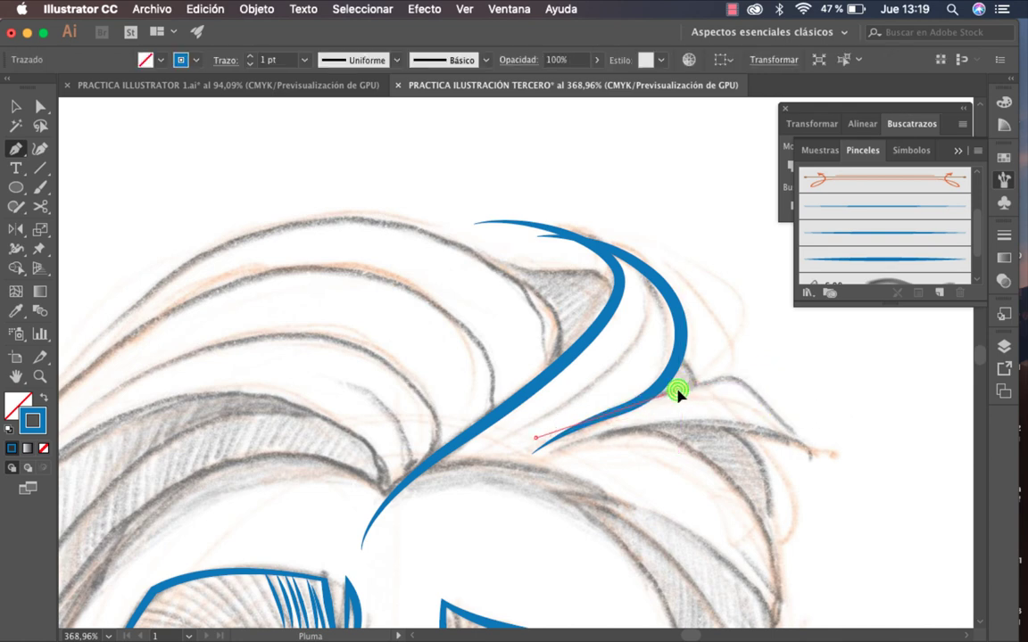
{"action": "mouse_move", "coordinate": [720, 393]}
{"action": "left_mouse_down"}
{"action": "mouse_move", "coordinate": [723, 384]}
{"action": "mouse_move", "coordinate": [784, 427]}
{"action": "mouse_move", "coordinate": [884, 542]}
{"action": "mouse_move", "coordinate": [863, 521]}
{"action": "mouse_move", "coordinate": [859, 529]}
{"action": "left_mouse_up"}
{"action": "left_click_drag", "start_coordinate": [864, 550], "coordinate": [873, 565]}
{"action": "key", "text": "Escape"}
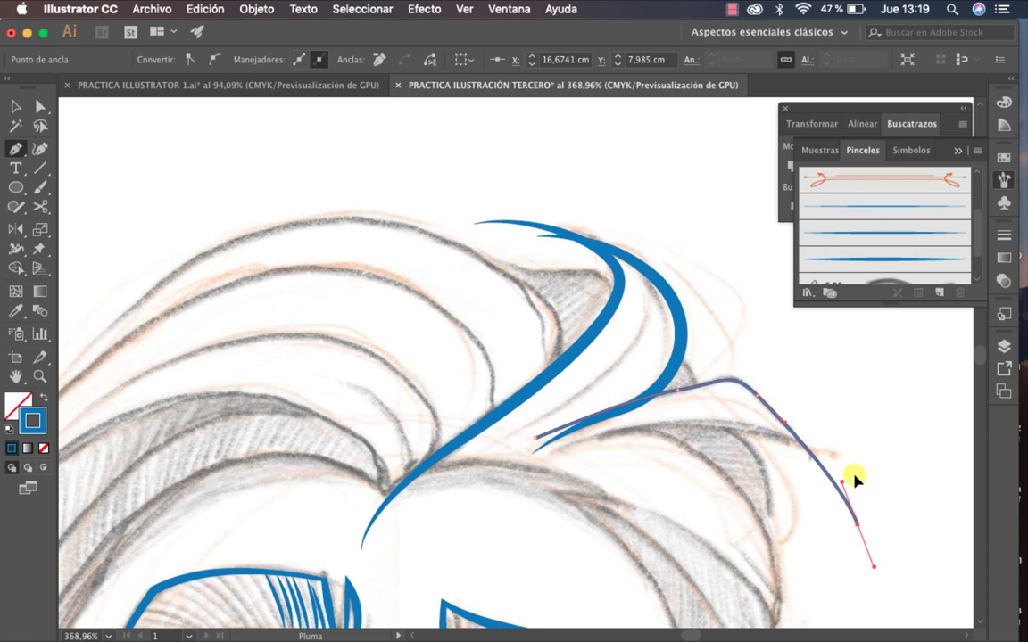
{"action": "mouse_move", "coordinate": [652, 425]}
{"action": "left_mouse_down"}
{"action": "mouse_move", "coordinate": [662, 427]}
{"action": "mouse_move", "coordinate": [614, 446]}
{"action": "mouse_move", "coordinate": [536, 450]}
{"action": "left_mouse_up"}
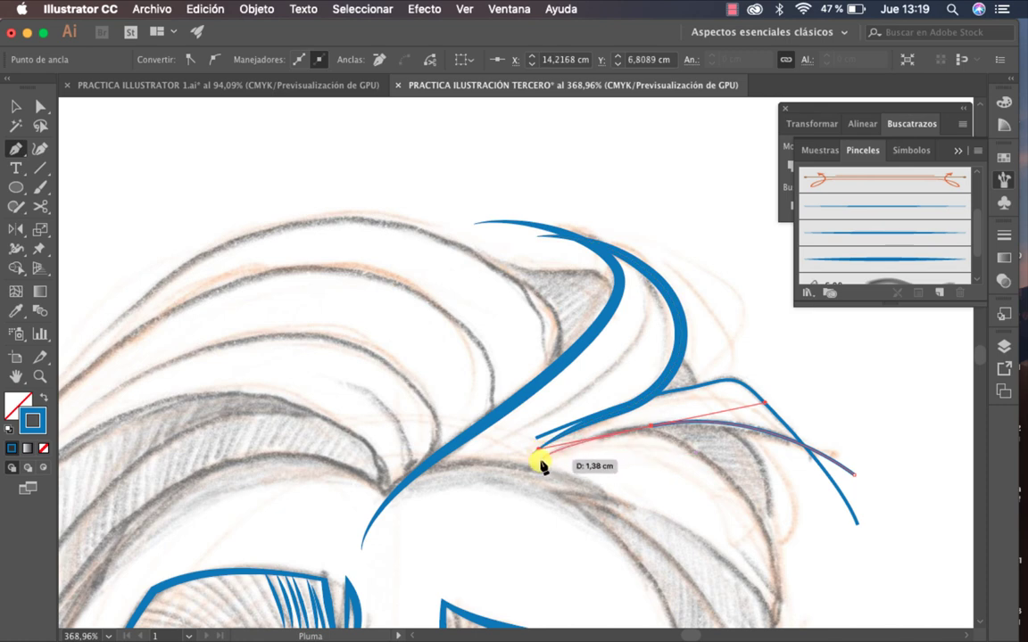
{"action": "key", "text": "v"}
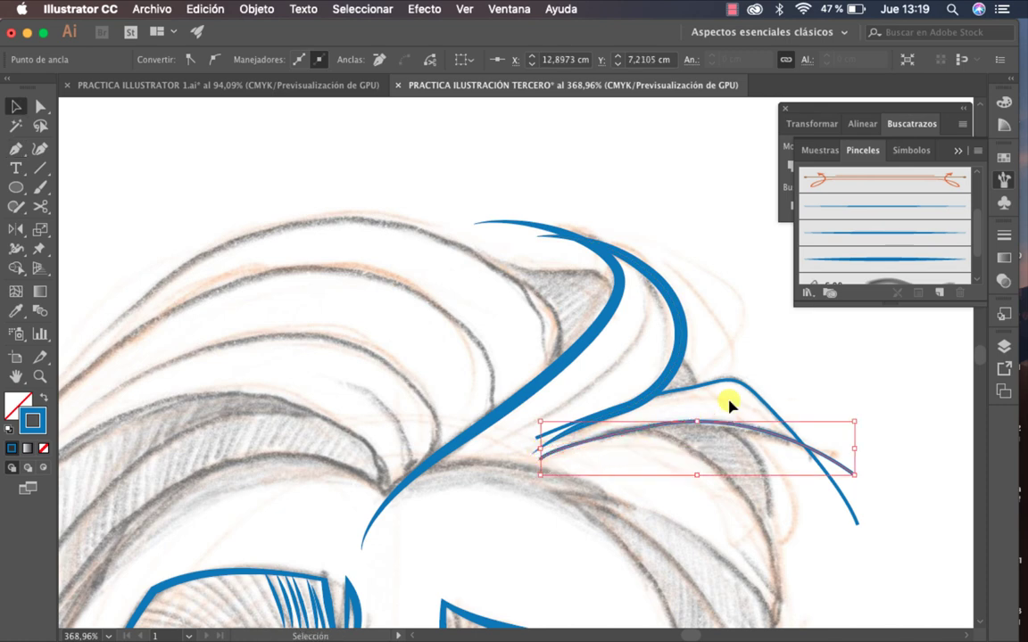
Apply the thickest tapered blue art brush to both edges of the pointed lock and set their stroke weight to 0,75 pt.
{"action": "left_click", "coordinate": [810, 386]}
{"action": "left_click", "coordinate": [837, 464], "text": "shift"}
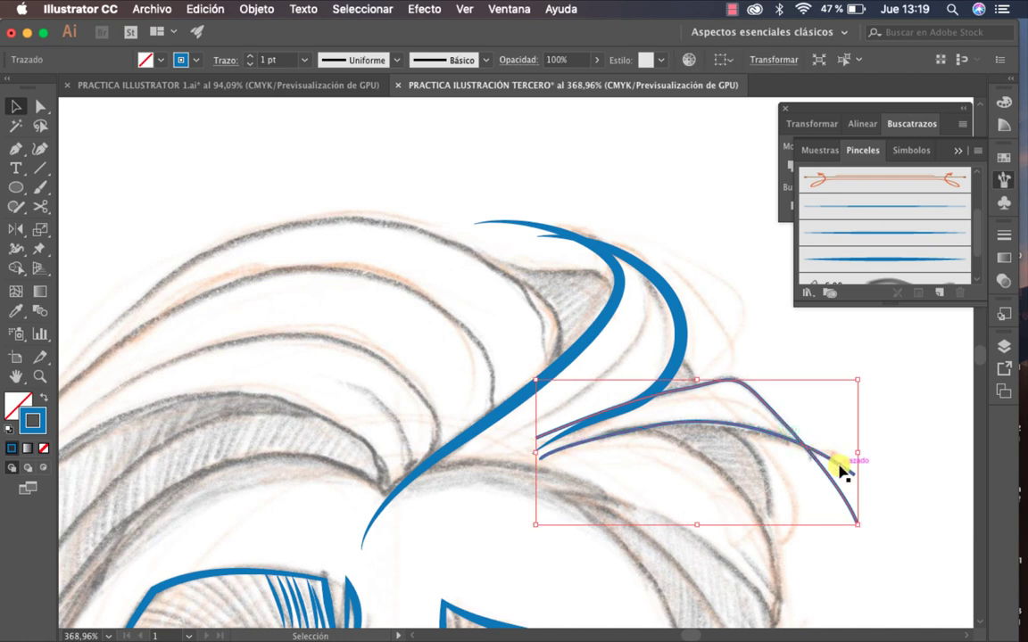
{"action": "left_click", "coordinate": [910, 260]}
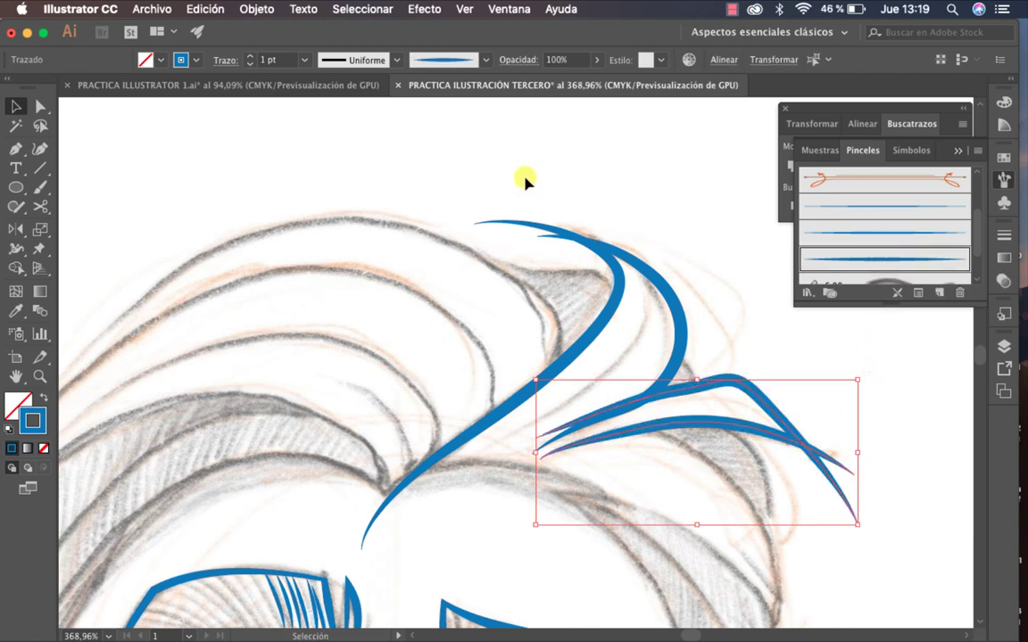
{"action": "left_click", "coordinate": [304, 59]}
{"action": "left_click", "coordinate": [323, 110]}
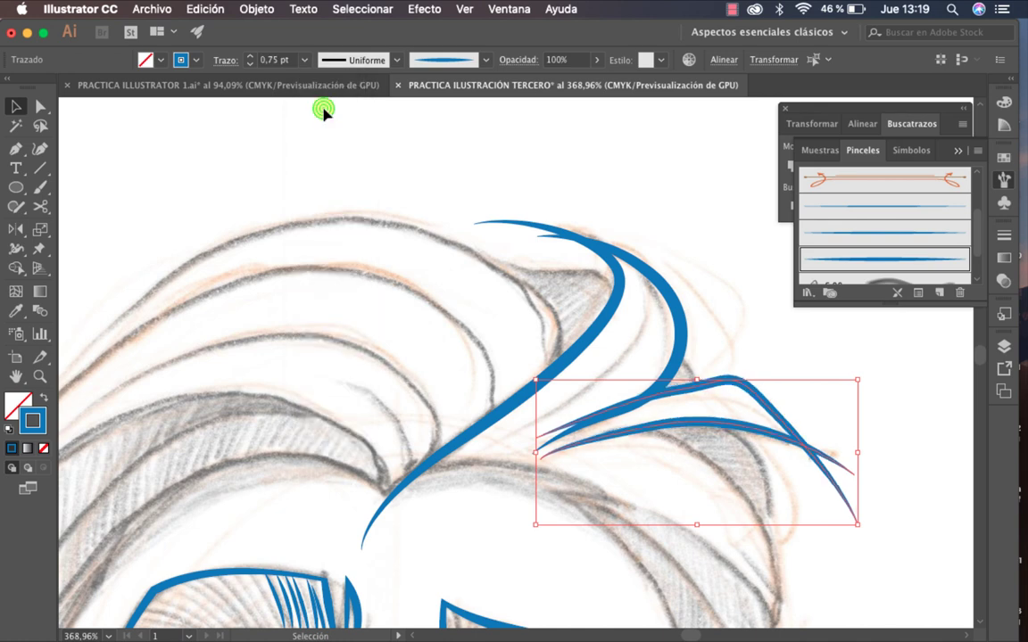
{"action": "left_click", "coordinate": [795, 344]}
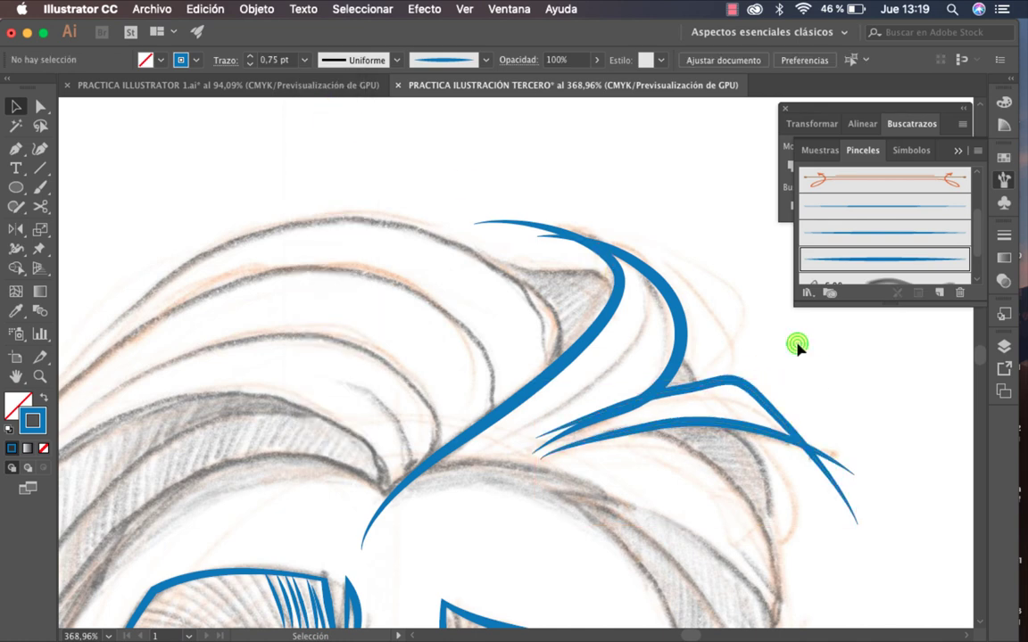
Expand the appearance of the pointed lock's two brushed edges and split them where they cross with Pathfinder Divide.
{"action": "left_click_drag", "start_coordinate": [787, 468], "coordinate": [732, 333]}
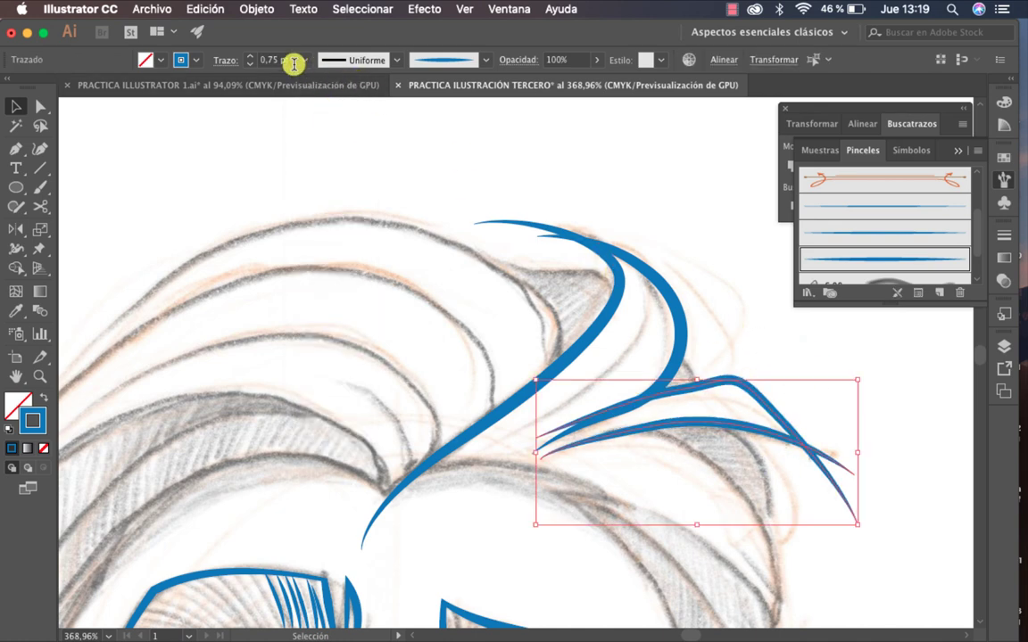
{"action": "left_click", "coordinate": [255, 9]}
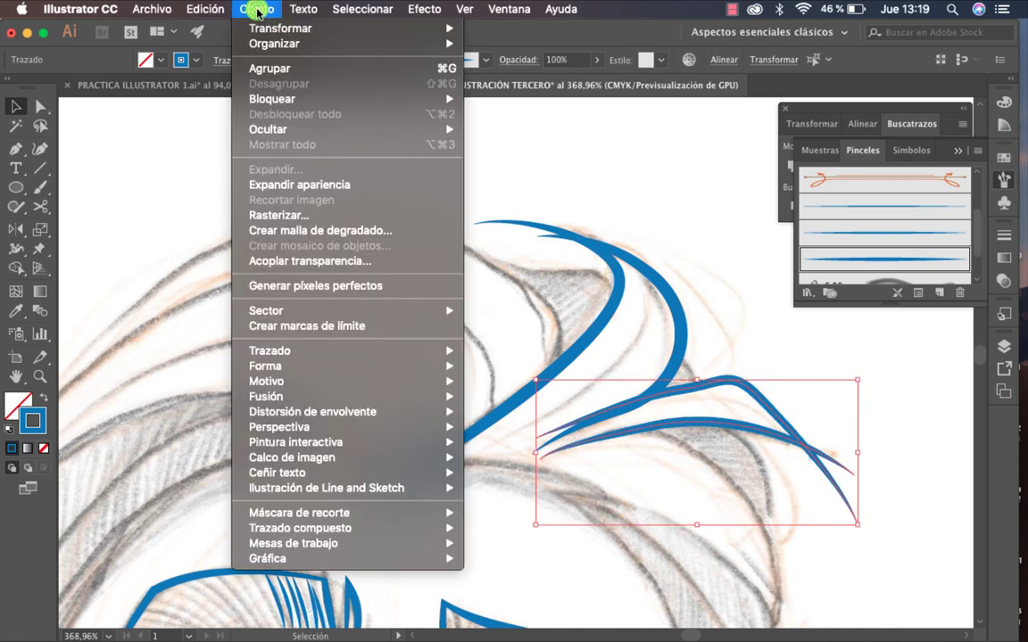
{"action": "left_click", "coordinate": [278, 181]}
{"action": "left_click", "coordinate": [819, 399]}
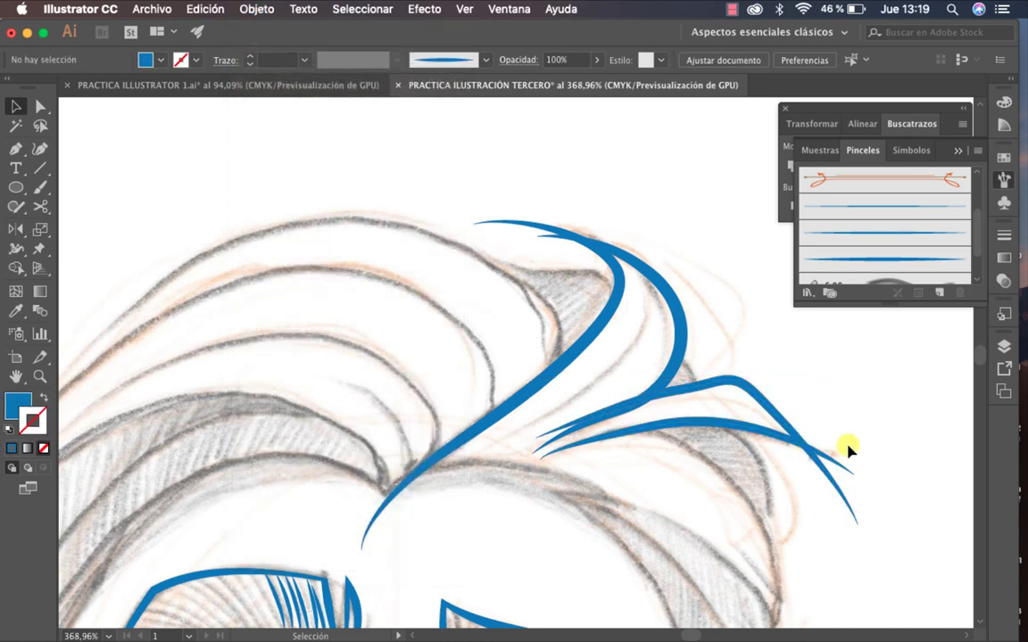
{"action": "key", "text": "a"}
{"action": "left_click", "coordinate": [836, 462]}
{"action": "left_click_drag", "start_coordinate": [809, 542], "coordinate": [765, 385]}
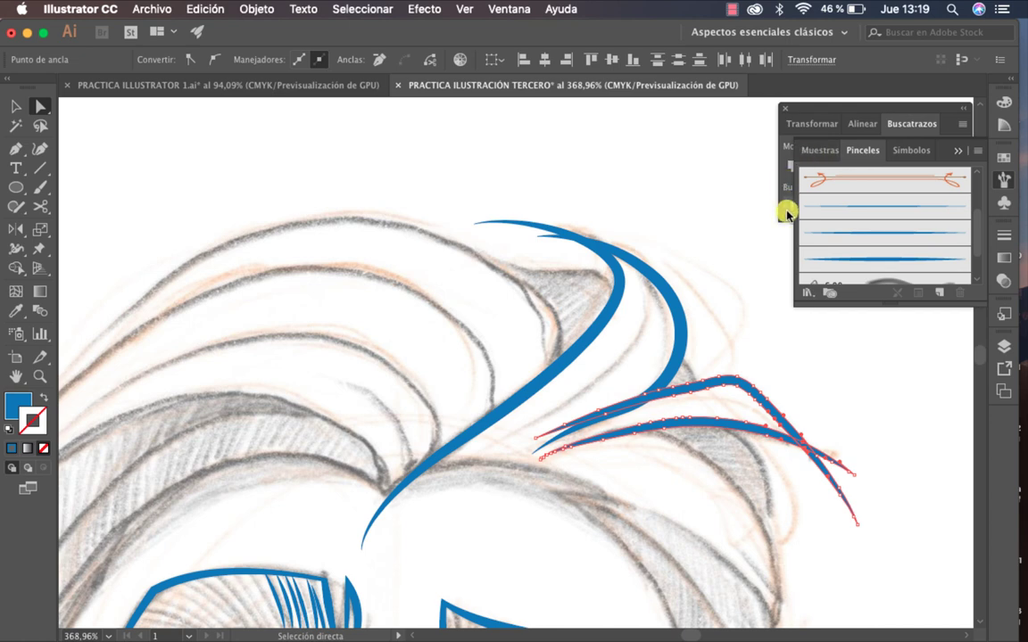
{"action": "left_click", "coordinate": [784, 216]}
{"action": "left_click", "coordinate": [861, 455]}
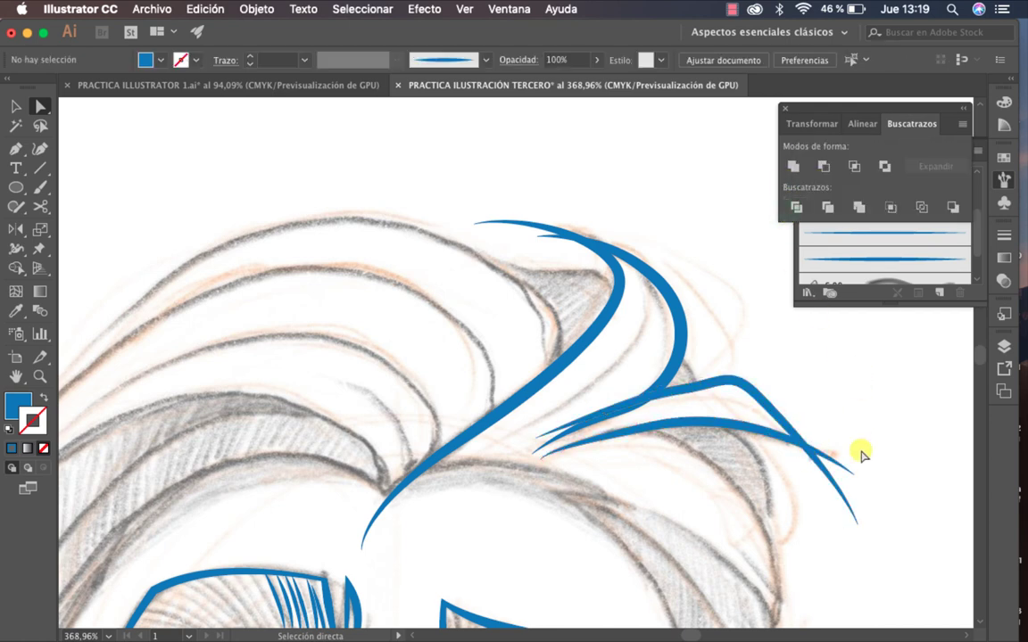
Delete the two leftover tails extending beyond the tip of the pointed lock.
{"action": "left_click", "coordinate": [837, 463]}
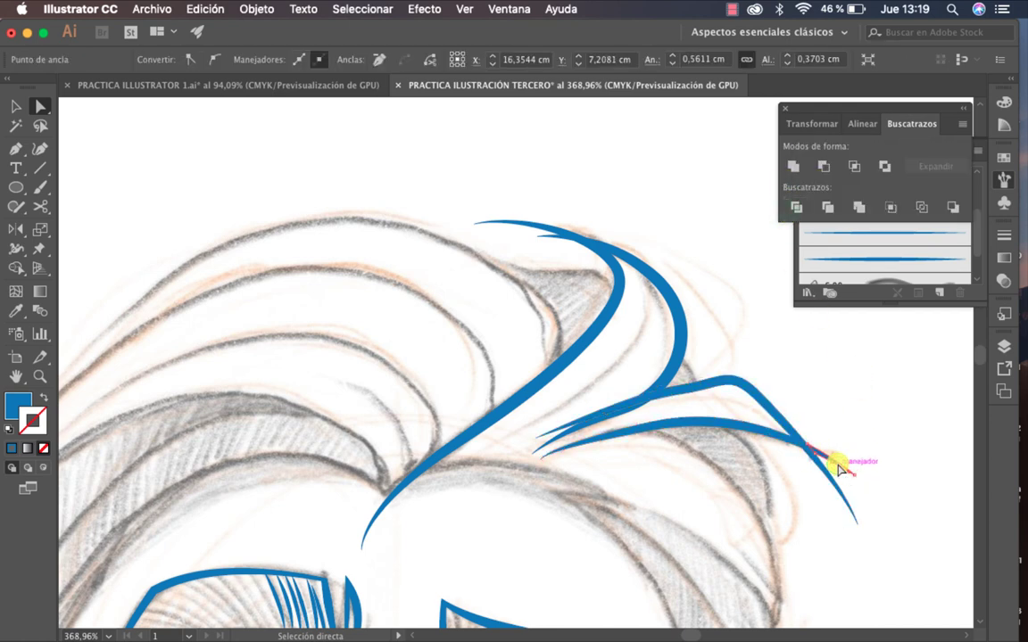
{"action": "left_click", "coordinate": [839, 495]}
{"action": "left_click", "coordinate": [838, 492]}
{"action": "key", "text": "Delete"}
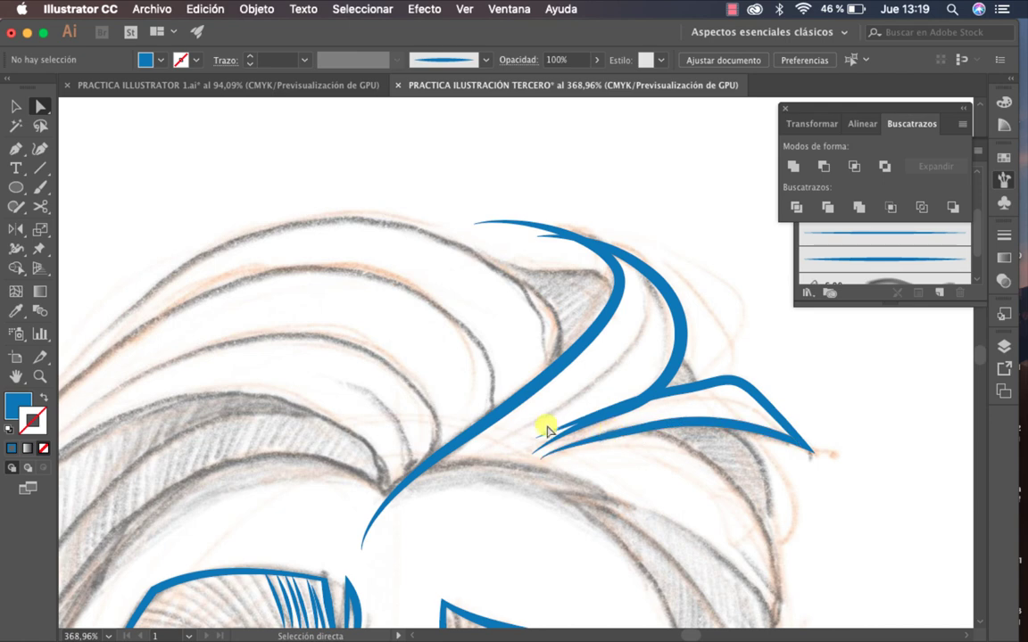
{"action": "left_click", "coordinate": [555, 429]}
{"action": "left_click", "coordinate": [647, 474]}
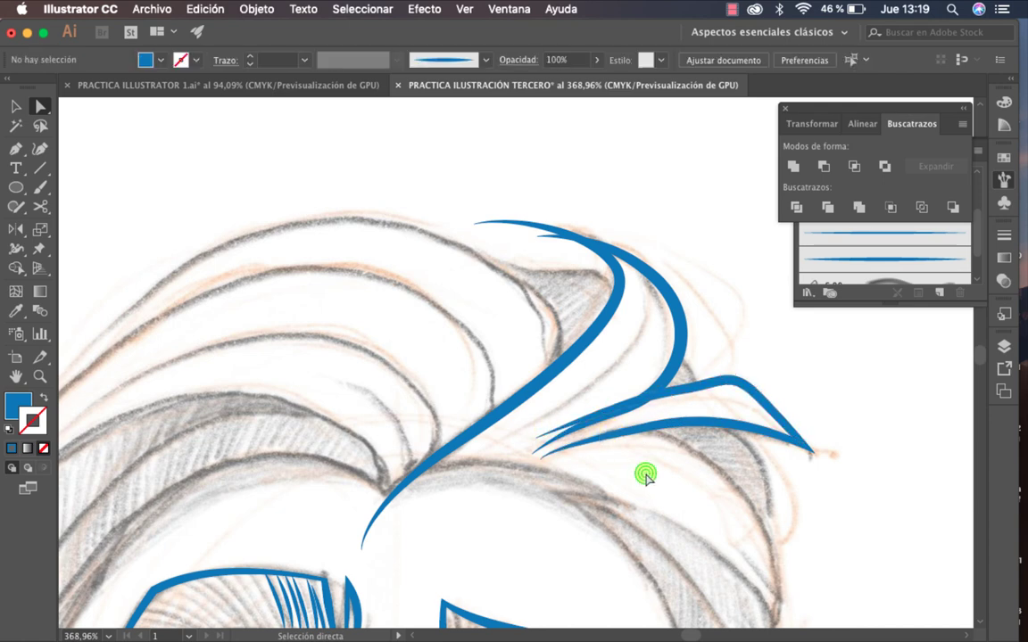
Expand the appearance of the central strand and the curved strand edge beside it, and split them at their crossing with Pathfinder Divide.
{"action": "key", "text": "v"}
{"action": "left_click", "coordinate": [697, 415]}
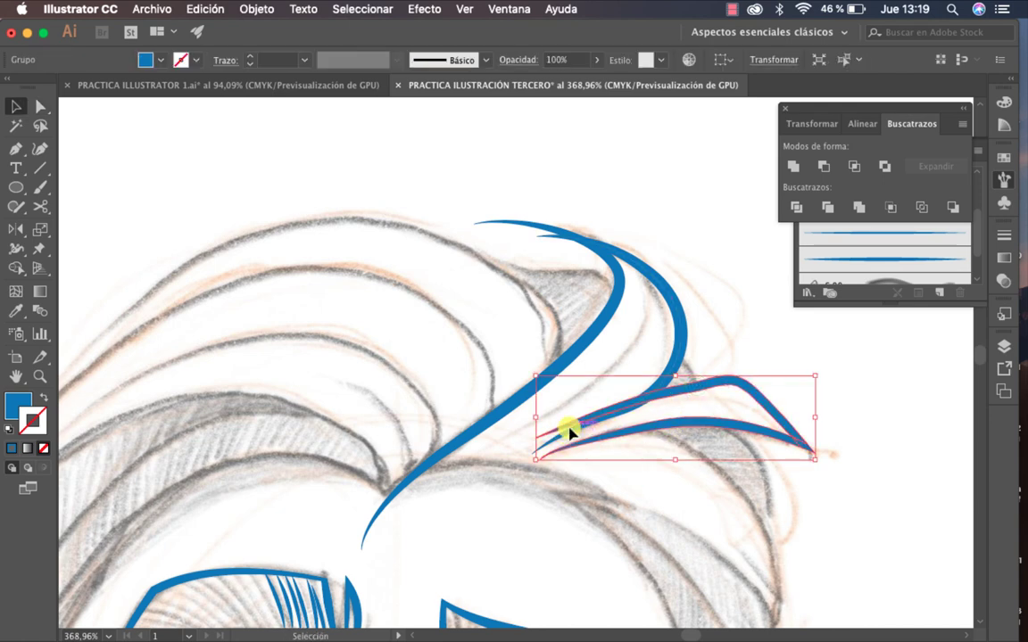
{"action": "left_click", "coordinate": [683, 343]}
{"action": "left_click", "coordinate": [733, 323]}
{"action": "left_click", "coordinate": [551, 257]}
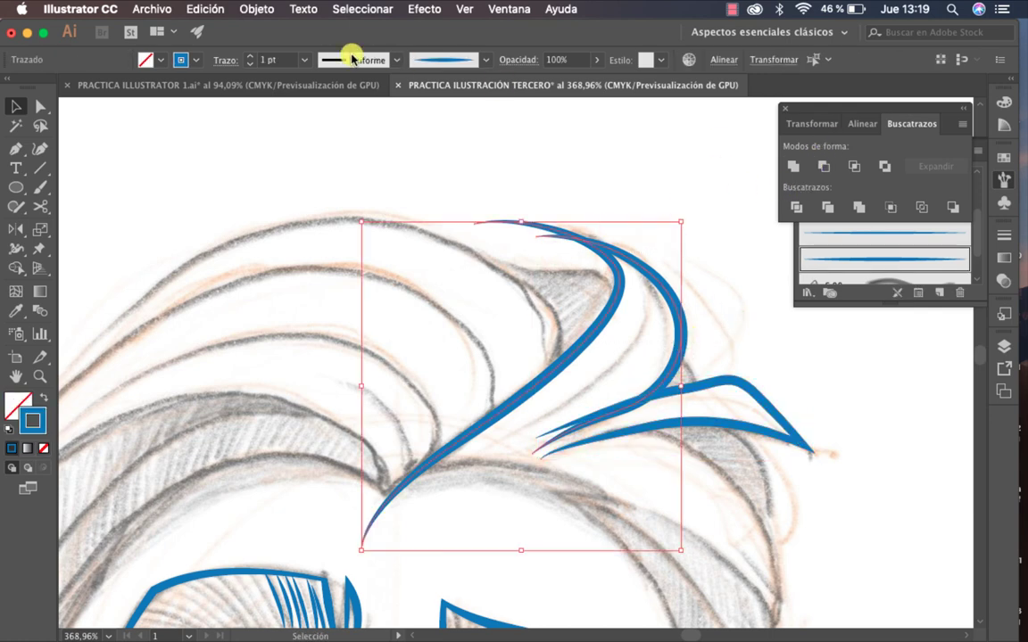
{"action": "left_click", "coordinate": [256, 9]}
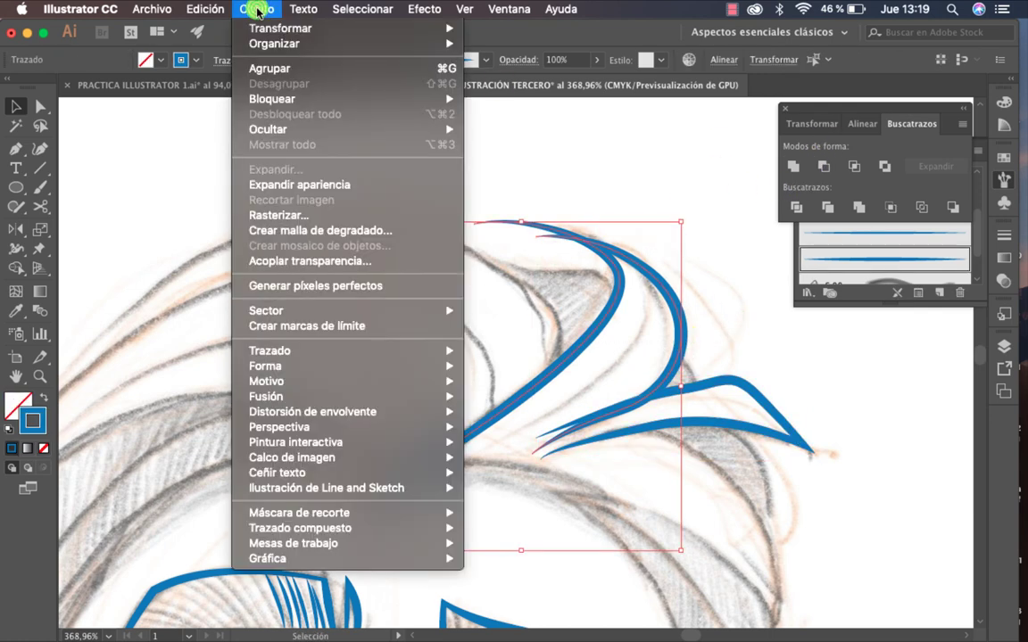
{"action": "left_click", "coordinate": [299, 184]}
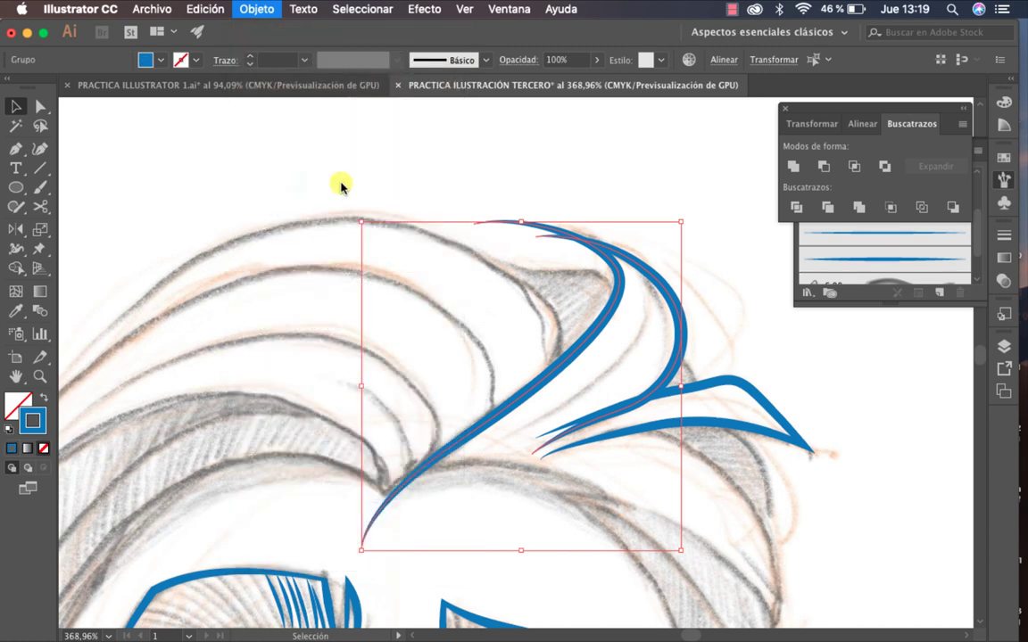
{"action": "left_click", "coordinate": [797, 206]}
{"action": "left_click", "coordinate": [688, 200]}
Delete the overhanging ends beyond the crossing at the top of the two central strand lines.
{"action": "key", "text": "a"}
{"action": "left_click", "coordinate": [544, 227]}
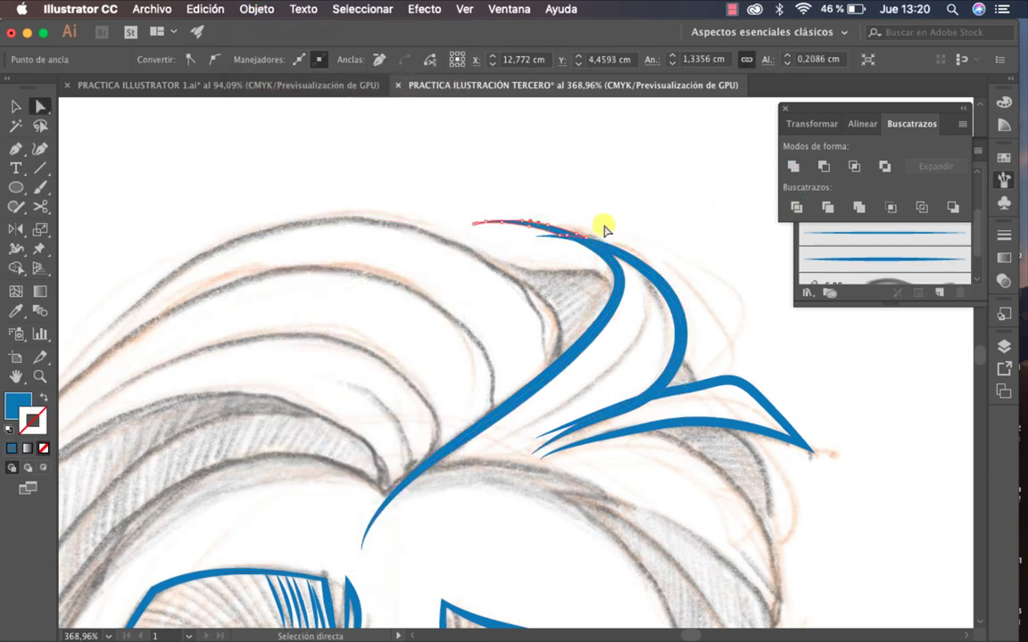
{"action": "key", "text": "Delete"}
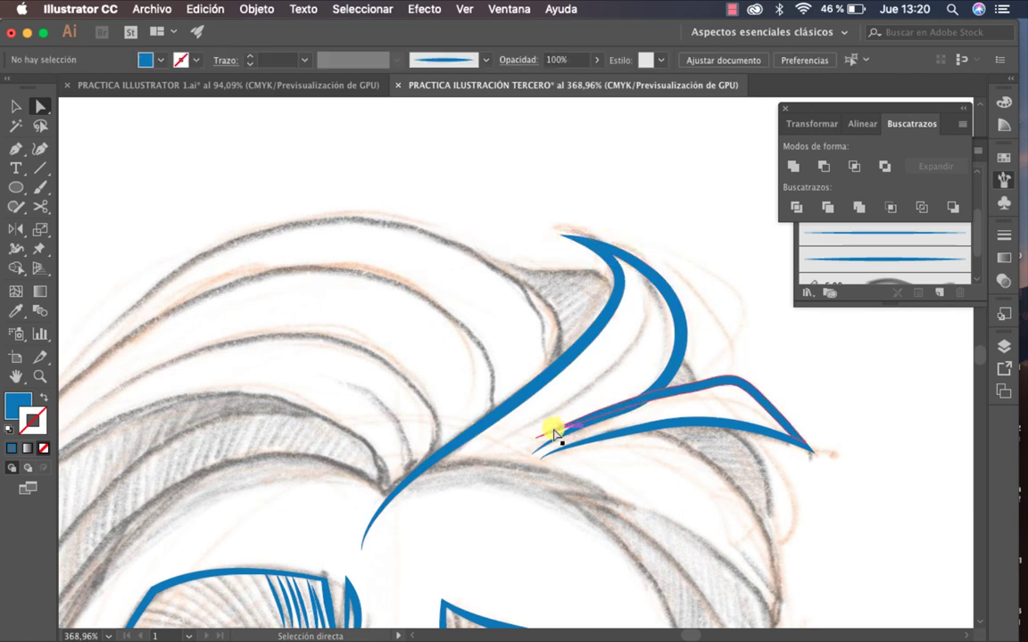
Split the curved strand edge and the pointed lock's outlines where they cross with Pathfinder Divide.
{"action": "left_click", "coordinate": [553, 427]}
{"action": "left_click", "coordinate": [723, 356], "text": "super"}
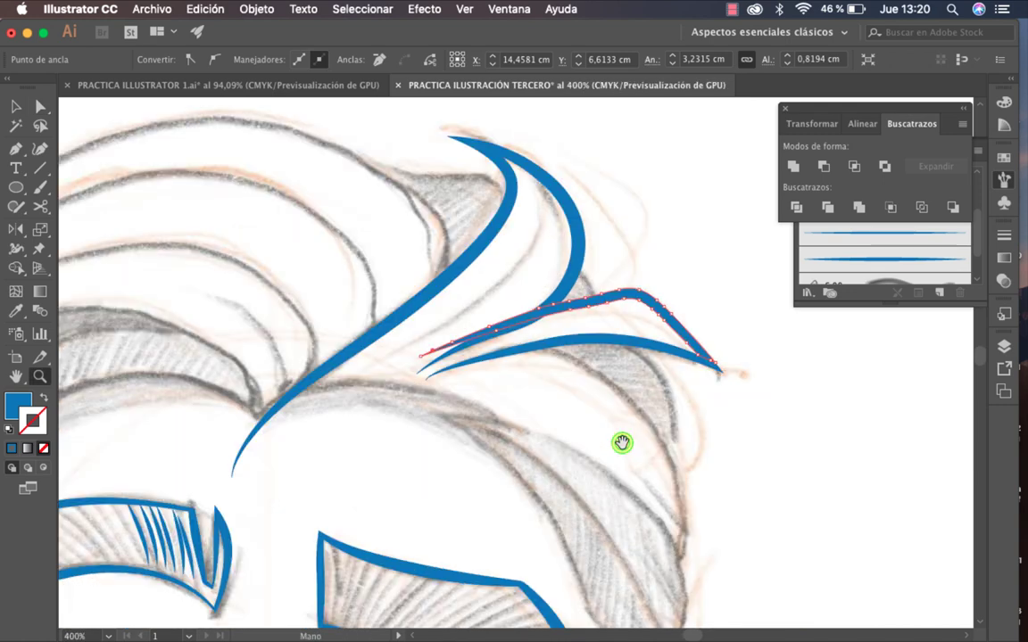
{"action": "left_click", "coordinate": [663, 297]}
{"action": "left_click", "coordinate": [602, 302]}
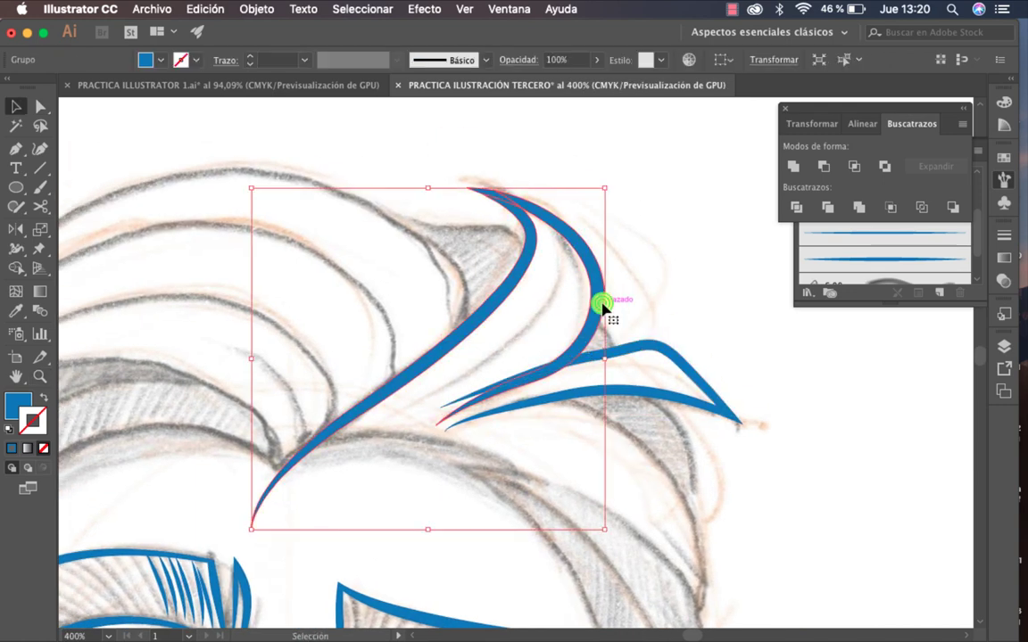
{"action": "left_click", "coordinate": [645, 349], "text": "shift"}
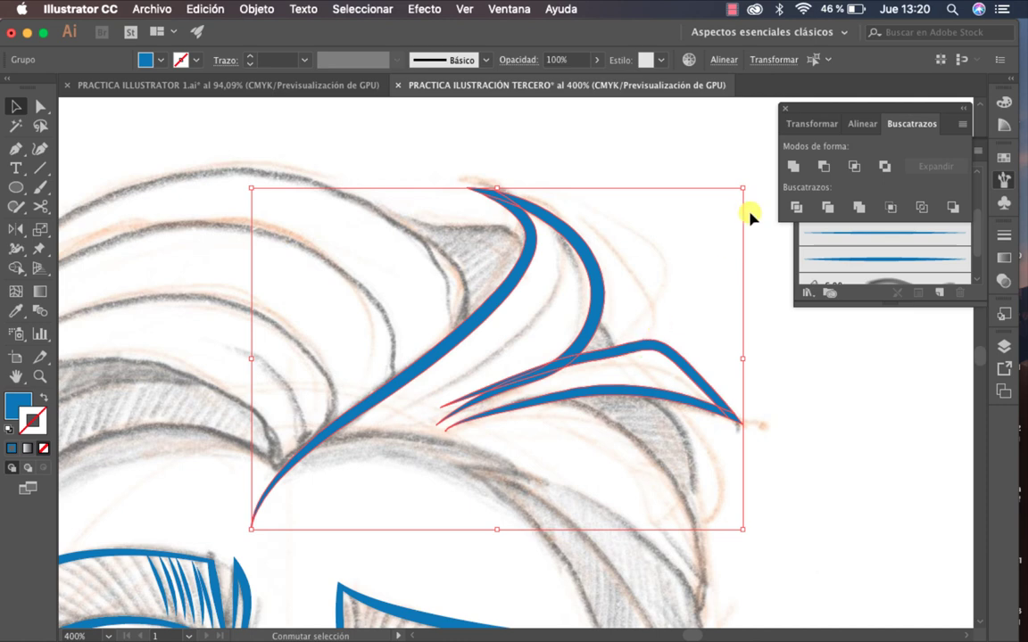
{"action": "left_click", "coordinate": [798, 208]}
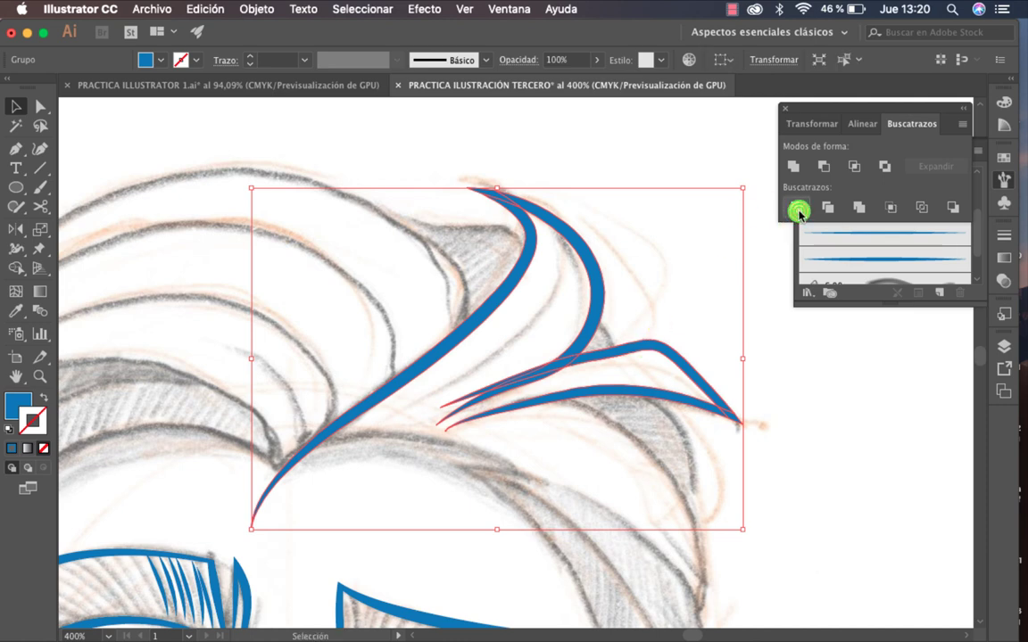
Delete the leftover tail of the pointed lock's upper edge beyond its crossing with the curved strand edge.
{"action": "left_click", "coordinate": [701, 296]}
{"action": "key", "text": "a"}
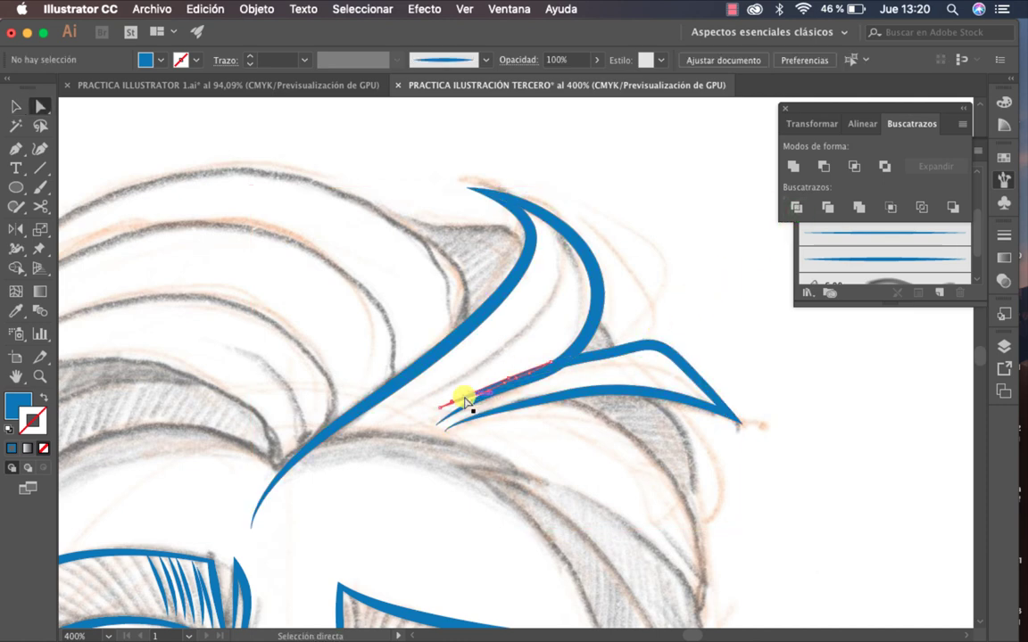
{"action": "left_click", "coordinate": [465, 401]}
{"action": "key", "text": "super+shift+a"}
Check the trimmed hair lines against the drawing and hide the SKECTH layer to view the line art alone.
{"action": "key", "text": "z"}
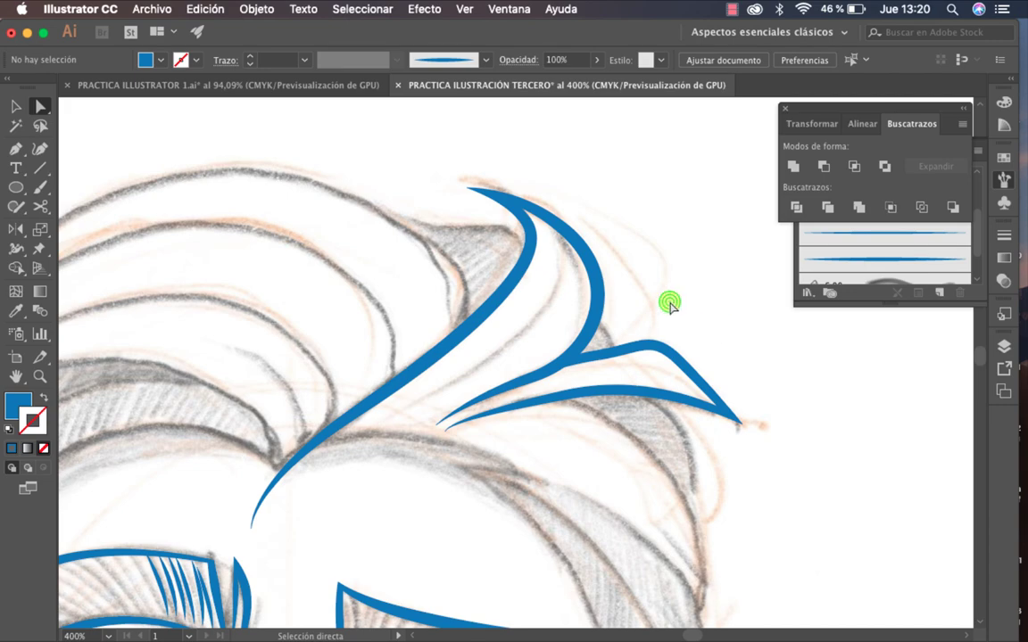
{"action": "left_click", "coordinate": [551, 431], "text": "alt"}
{"action": "left_click_drag", "start_coordinate": [553, 431], "coordinate": [658, 474]}
{"action": "left_click", "coordinate": [615, 351]}
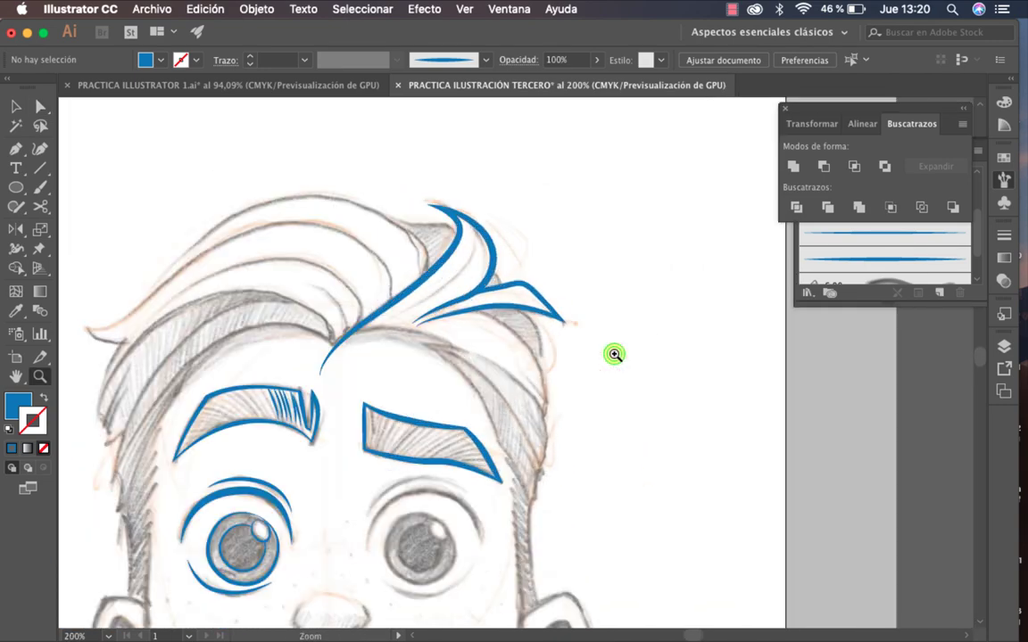
{"action": "left_click", "coordinate": [466, 312]}
{"action": "left_click", "coordinate": [495, 312]}
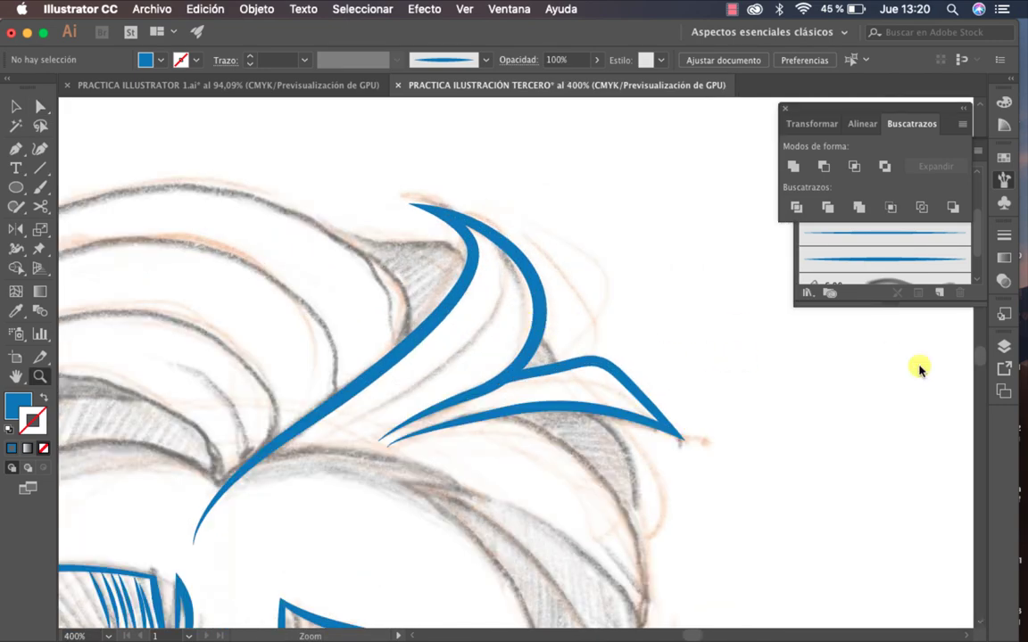
{"action": "left_click", "coordinate": [1004, 348]}
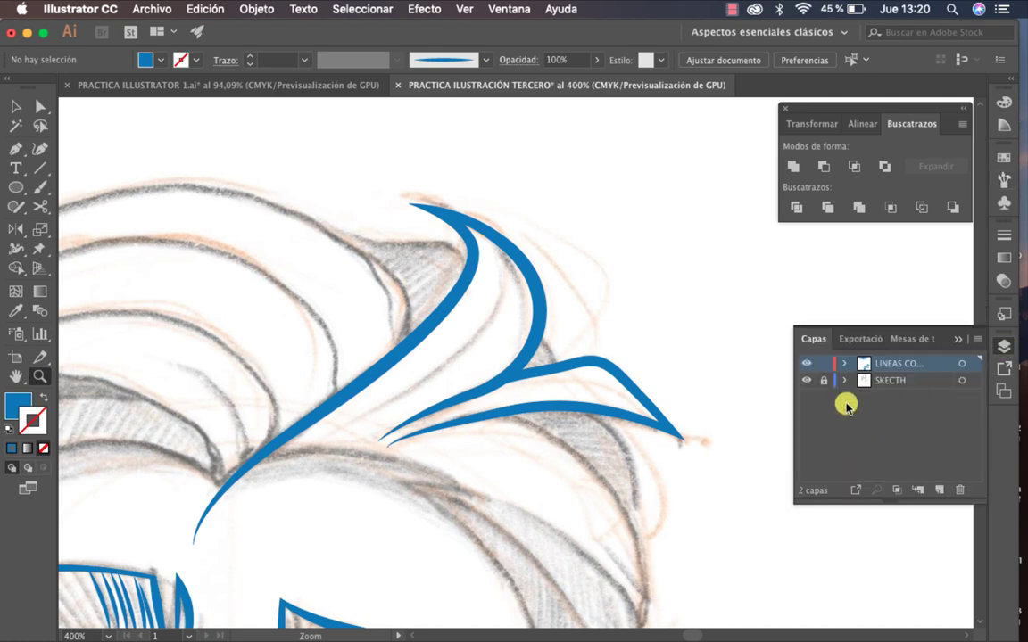
{"action": "left_click", "coordinate": [806, 383]}
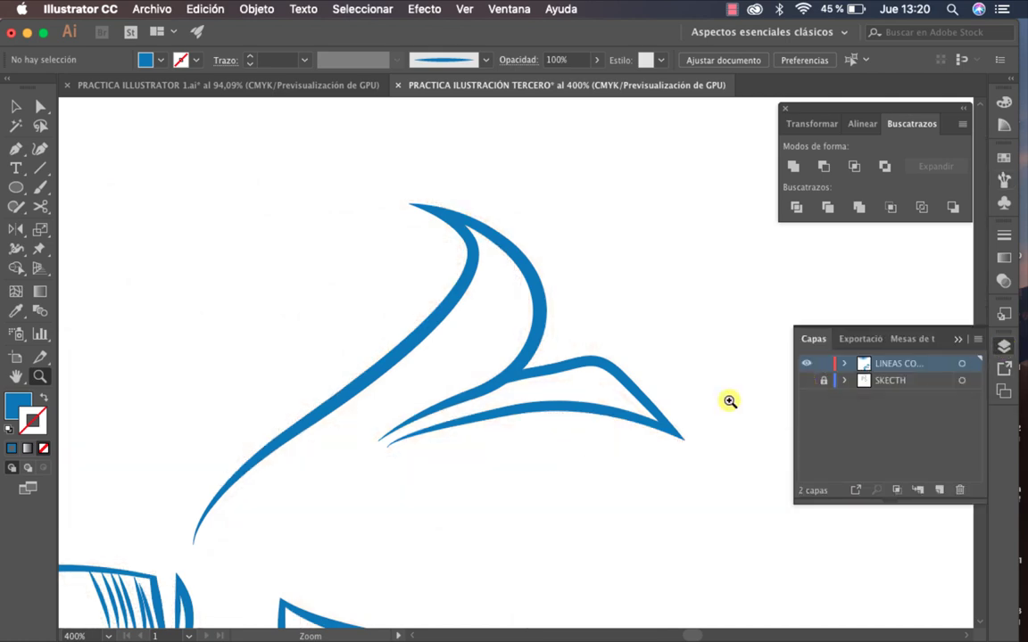
Examine the joins and tips of the blue hair and eyebrow lines, and show the SKECTH layer again.
{"action": "key", "text": "super+minus"}
{"action": "key", "text": "super+minus"}
{"action": "left_click_drag", "start_coordinate": [509, 475], "coordinate": [590, 512]}
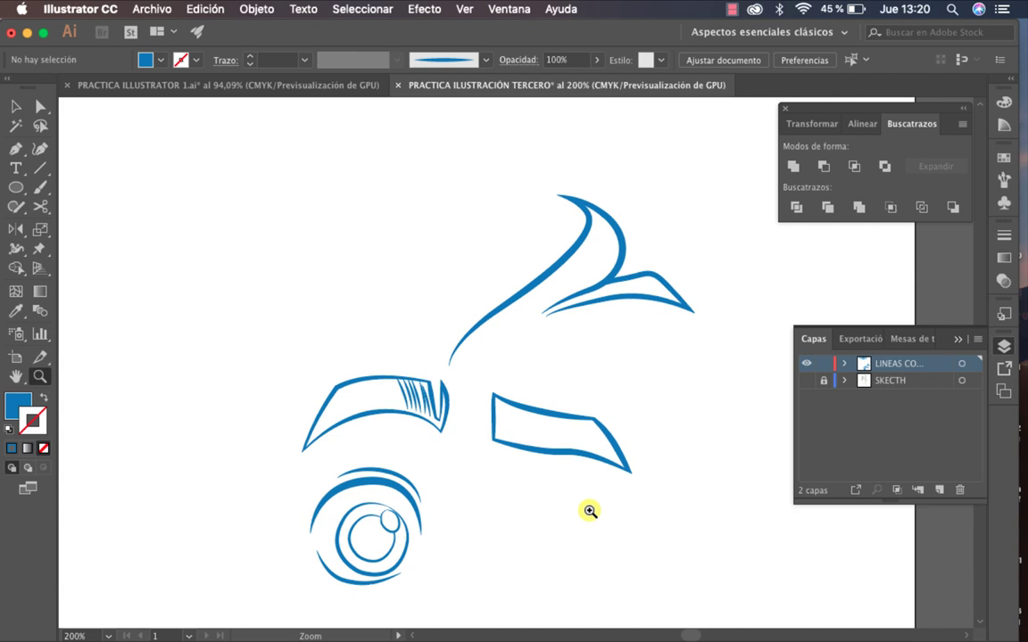
{"action": "left_click", "coordinate": [541, 267]}
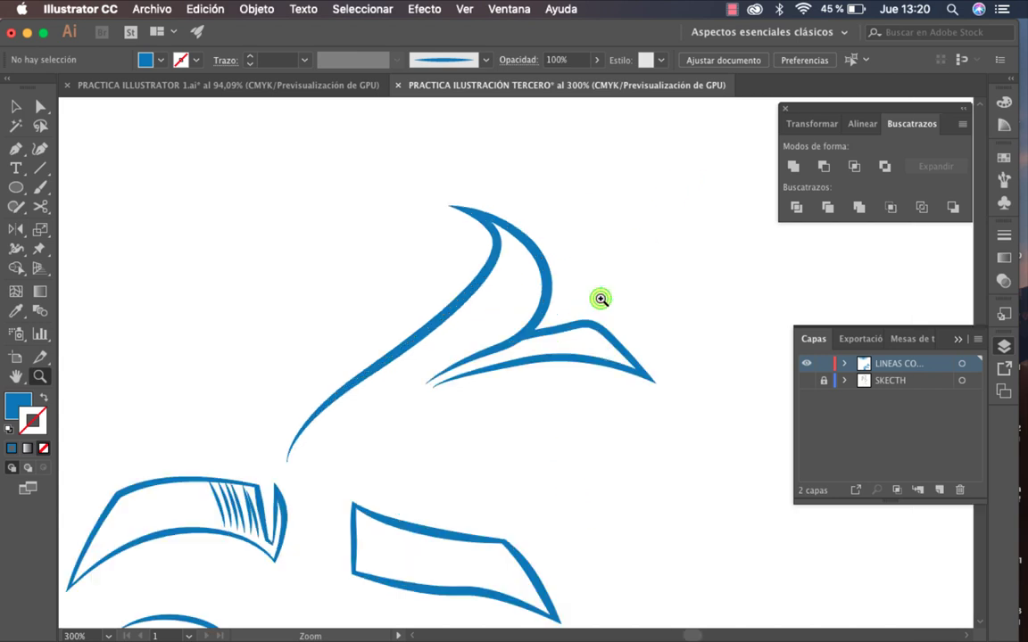
{"action": "left_click", "coordinate": [511, 343]}
{"action": "left_click", "coordinate": [602, 373]}
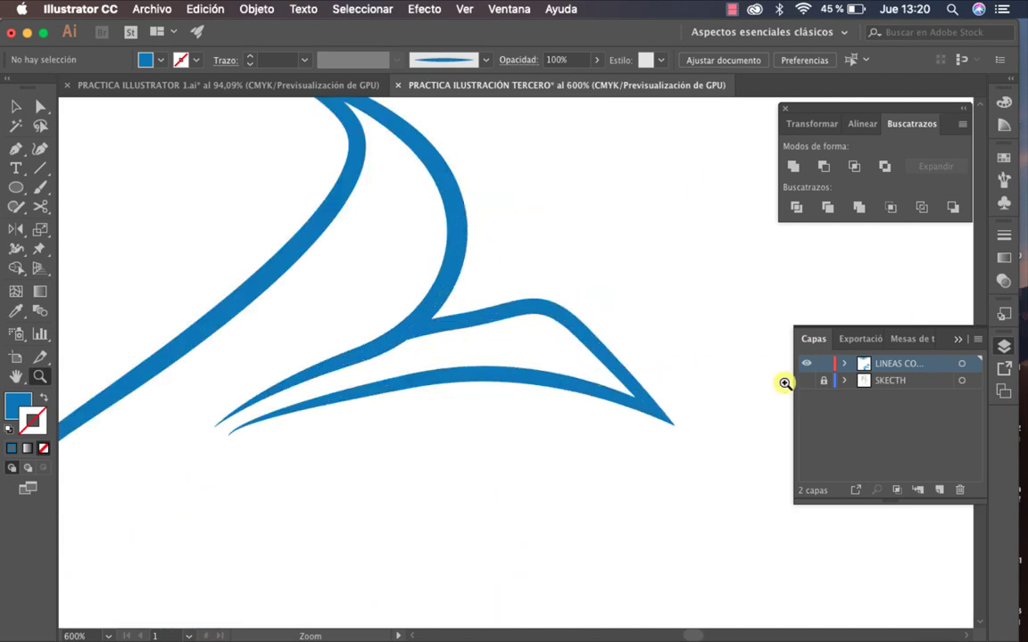
{"action": "left_click", "coordinate": [832, 386]}
{"action": "left_click_drag", "start_coordinate": [627, 379], "coordinate": [704, 406]}
{"action": "left_click", "coordinate": [592, 392], "text": "alt"}
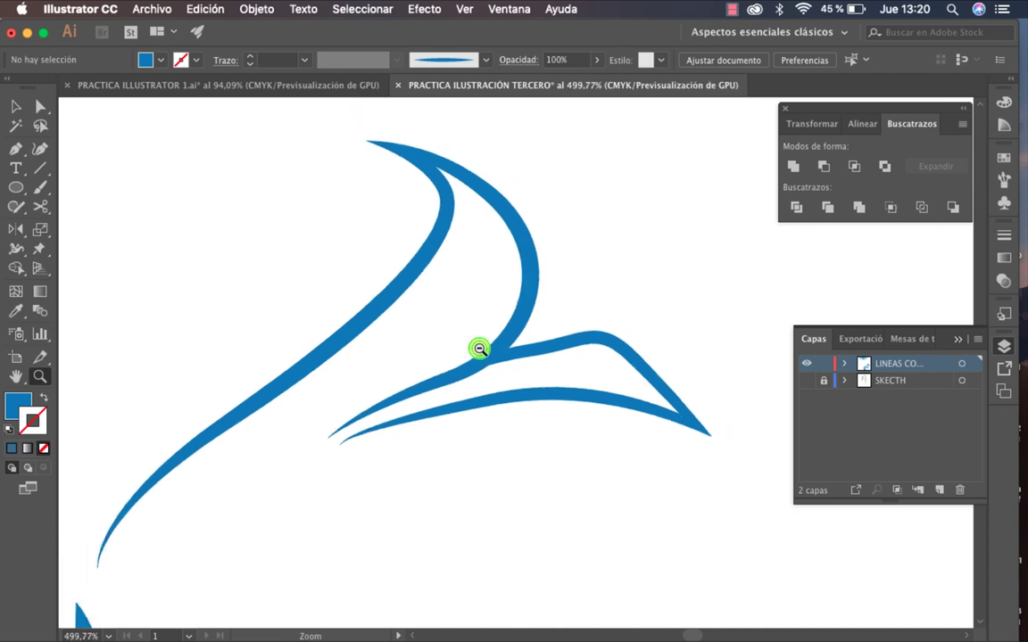
{"action": "left_click_drag", "start_coordinate": [479, 348], "coordinate": [624, 197]}
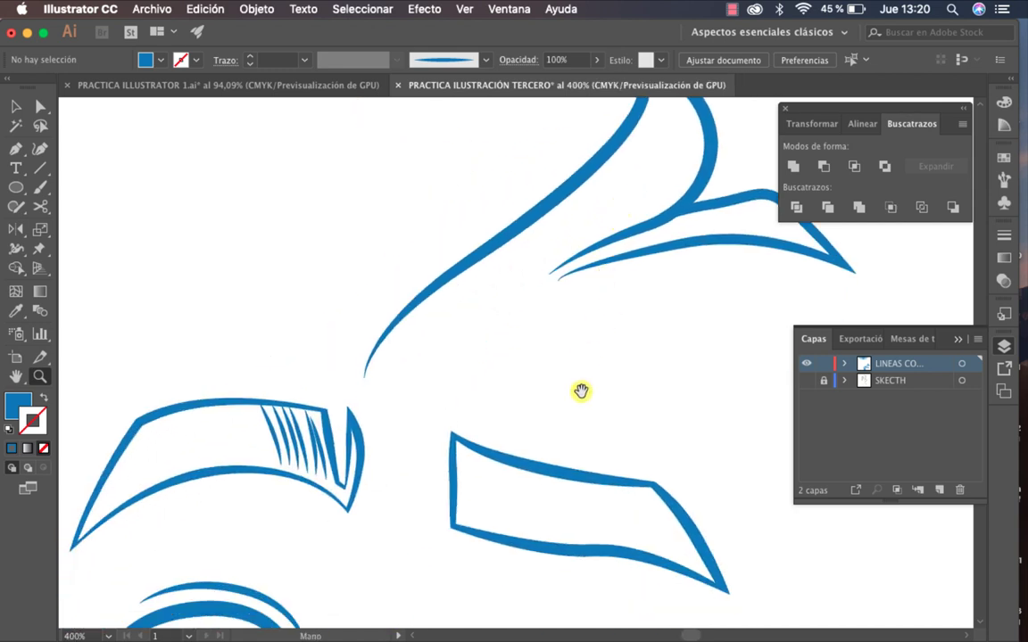
{"action": "left_click_drag", "start_coordinate": [580, 390], "coordinate": [656, 489]}
{"action": "left_click", "coordinate": [583, 419], "text": "alt"}
{"action": "left_click", "coordinate": [582, 420], "text": "alt"}
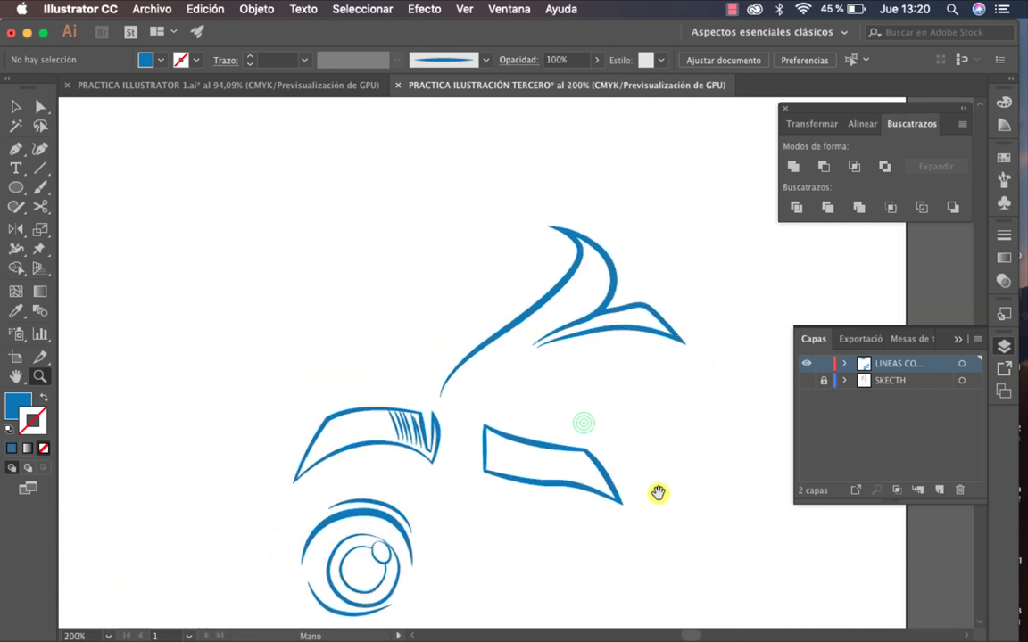
{"action": "left_click", "coordinate": [806, 380]}
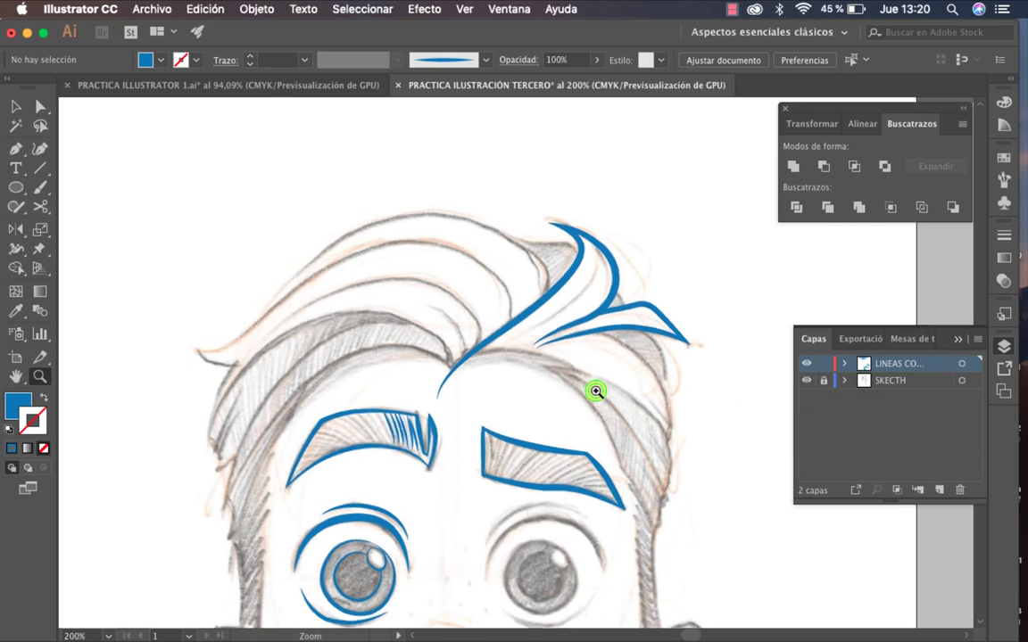
Examine the parts of the sketch still lacking lines: the remaining hair, sideburns, ears, second eye, nose, mouth and jaw.
{"action": "left_click", "coordinate": [595, 390]}
{"action": "left_click_drag", "start_coordinate": [596, 390], "coordinate": [652, 351]}
{"action": "left_click_drag", "start_coordinate": [478, 351], "coordinate": [637, 388]}
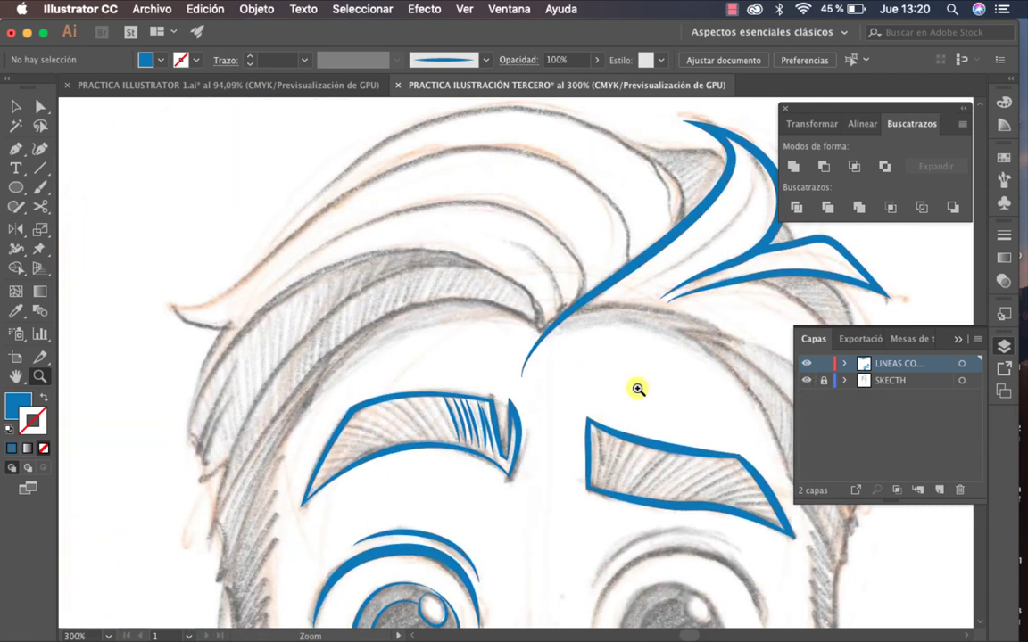
{"action": "left_click_drag", "start_coordinate": [637, 387], "coordinate": [596, 458]}
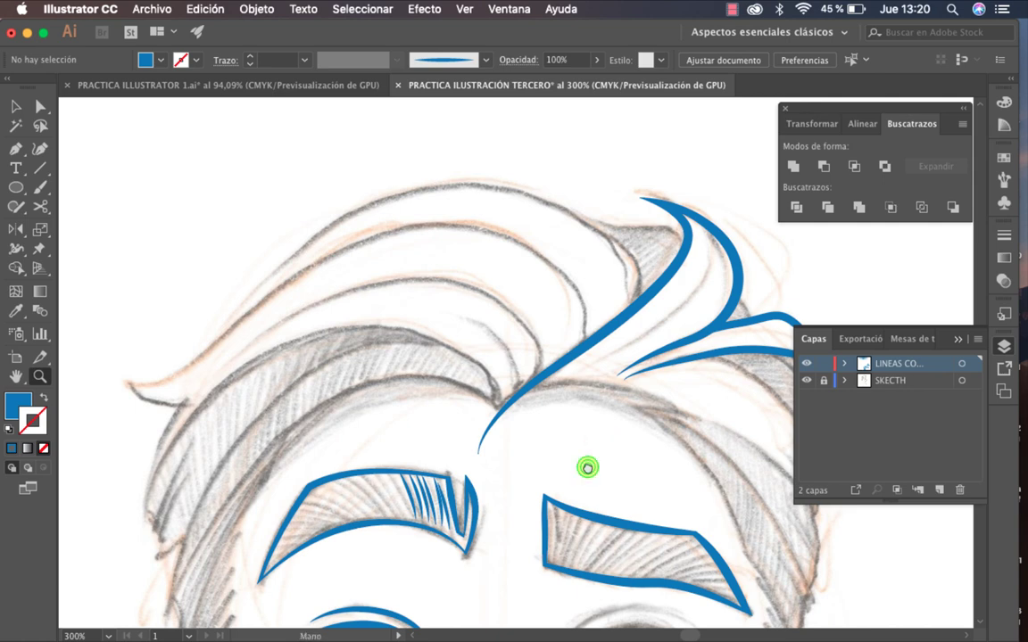
{"action": "left_click", "coordinate": [587, 468], "text": "alt"}
{"action": "left_click", "coordinate": [574, 394], "text": "alt"}
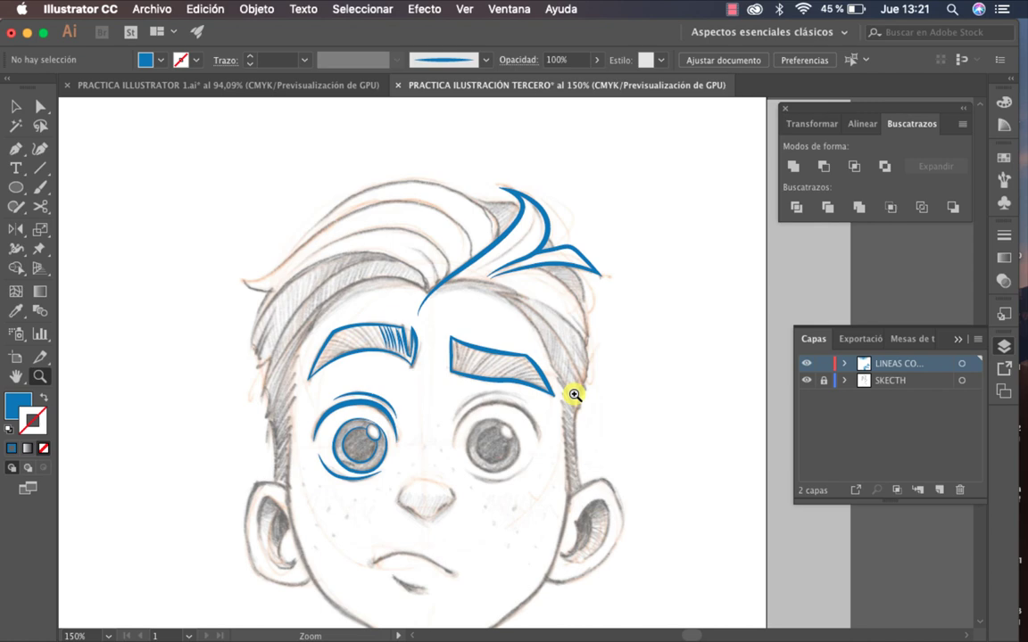
{"action": "left_click", "coordinate": [489, 485]}
{"action": "left_click", "coordinate": [489, 482]}
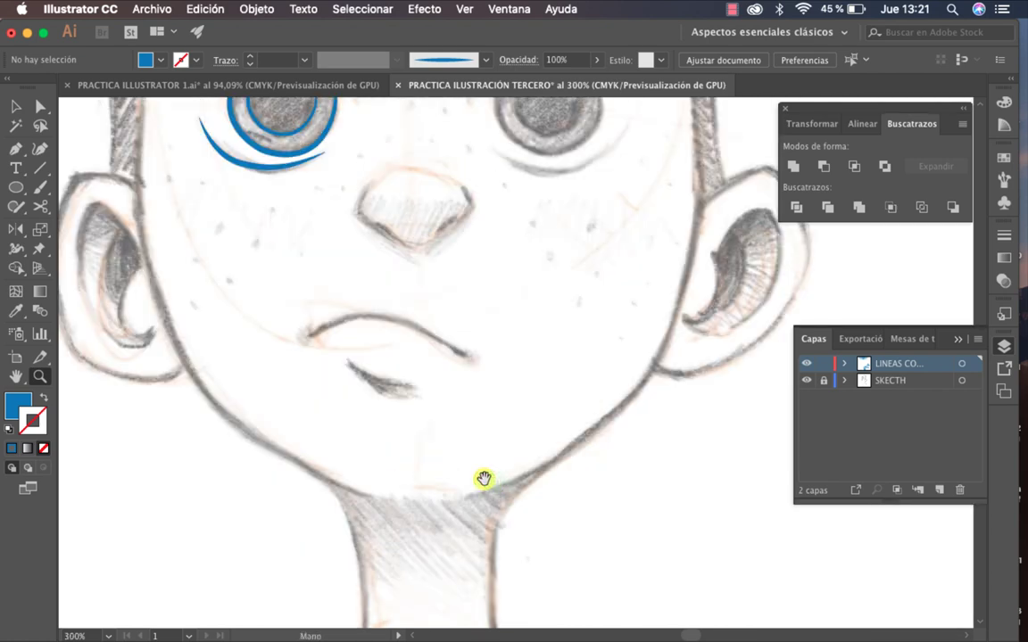
{"action": "left_click_drag", "start_coordinate": [419, 437], "coordinate": [586, 542]}
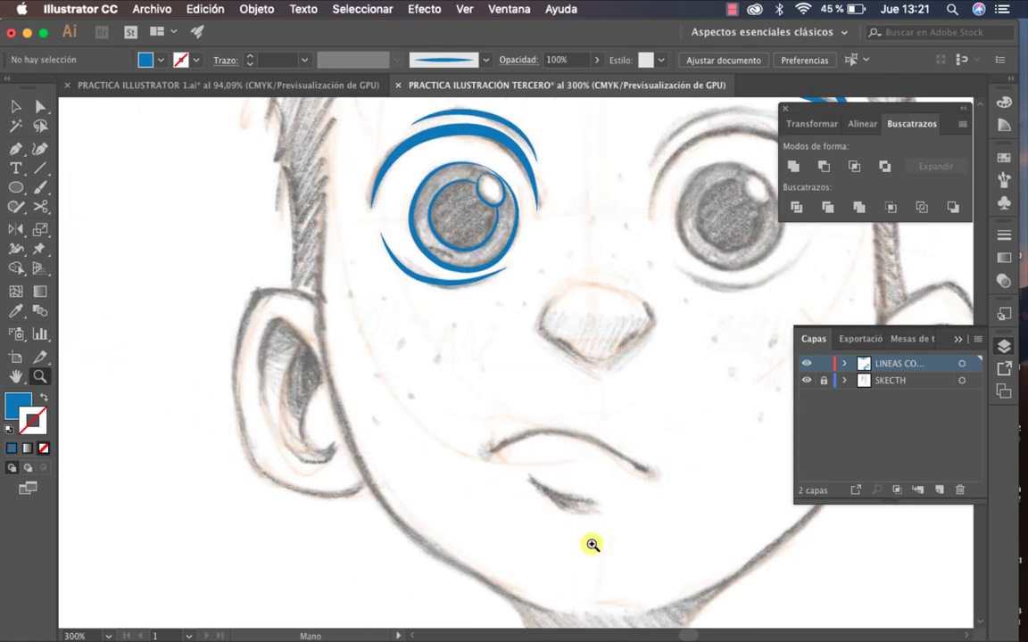
{"action": "left_click", "coordinate": [370, 311], "text": "alt"}
{"action": "scroll", "coordinate": [363, 349], "scroll_direction": "up", "scroll_amount": 5}
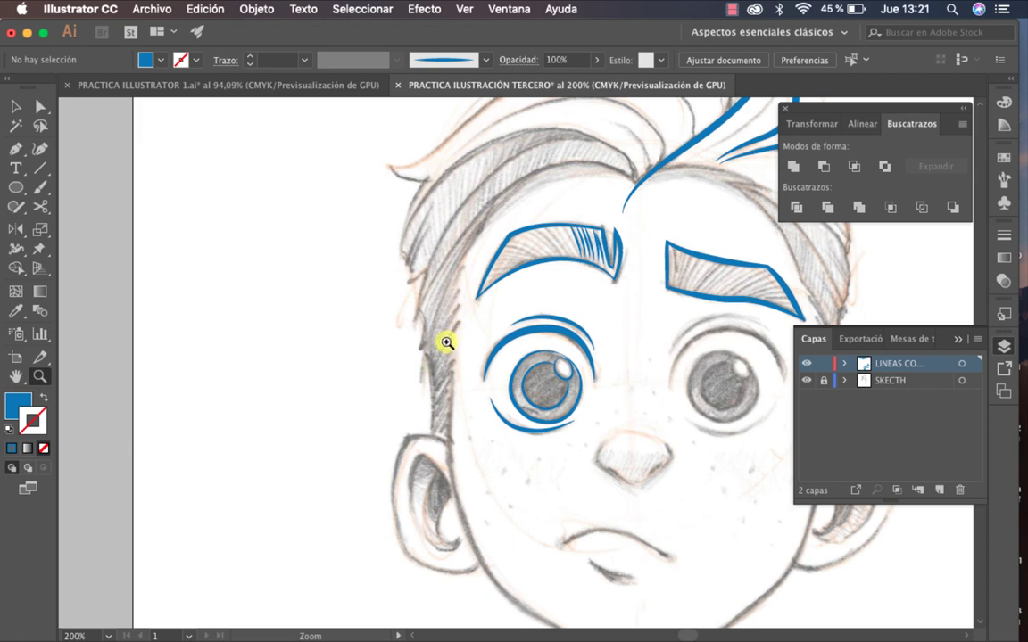
{"action": "left_click_drag", "start_coordinate": [574, 425], "coordinate": [475, 419]}
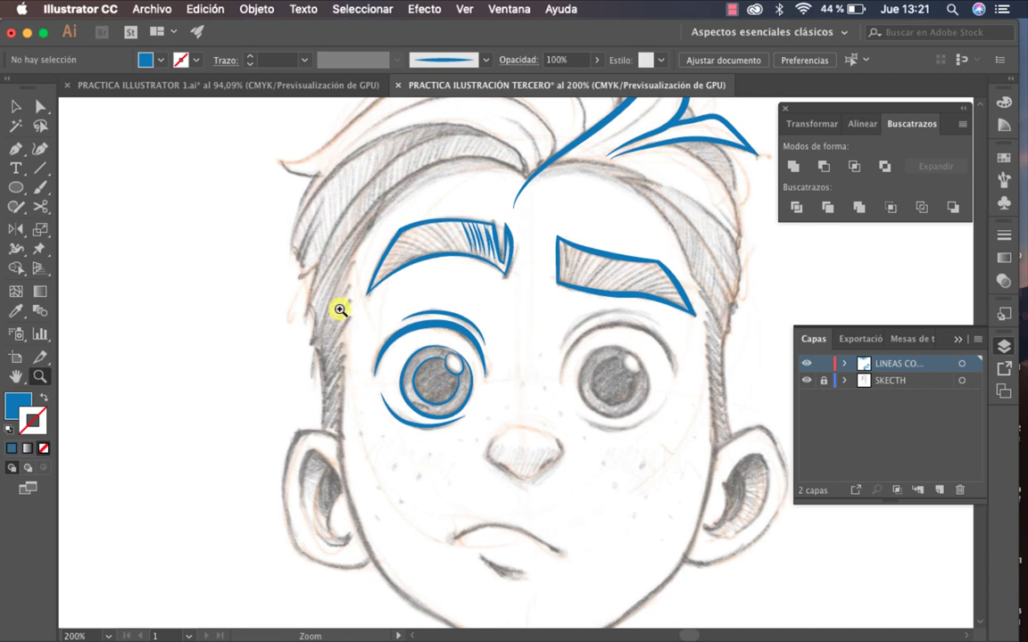
{"action": "scroll", "coordinate": [339, 390], "scroll_direction": "down", "scroll_amount": 5}
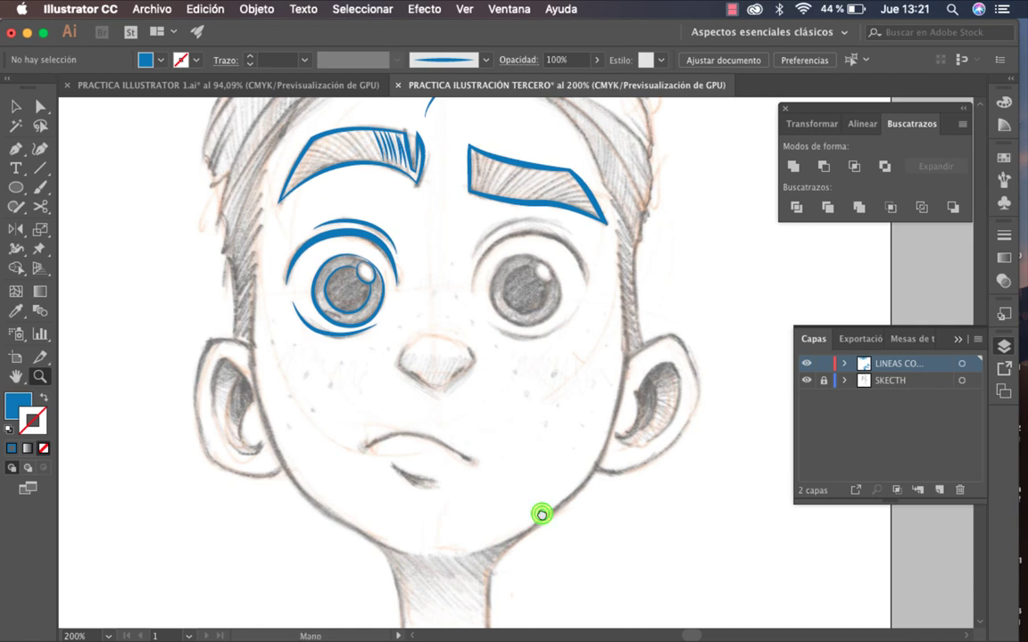
{"action": "left_click_drag", "start_coordinate": [542, 515], "coordinate": [523, 543]}
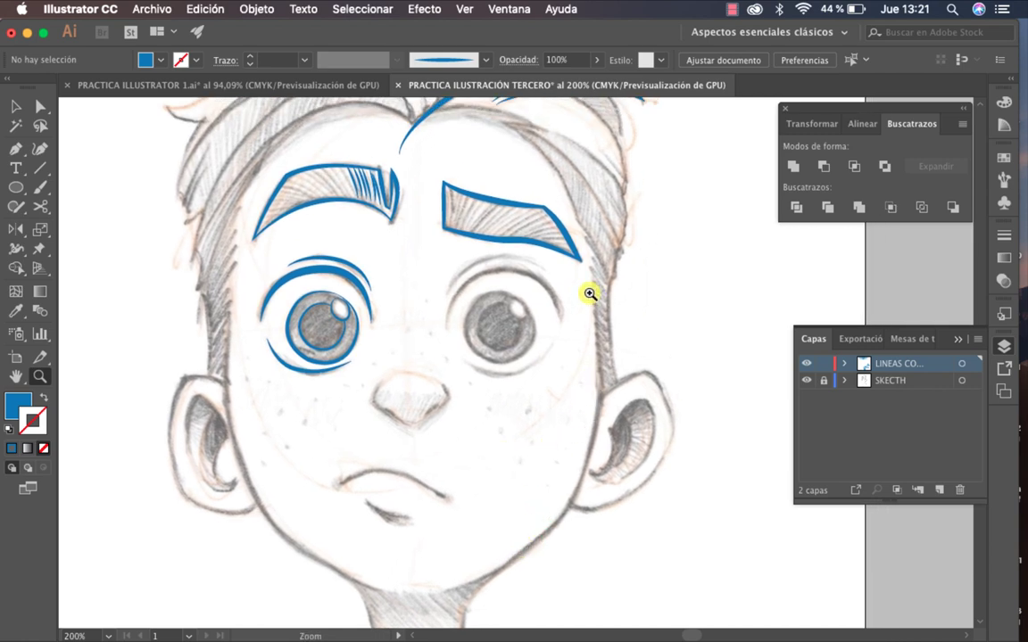
{"action": "left_click_drag", "start_coordinate": [562, 374], "coordinate": [611, 434]}
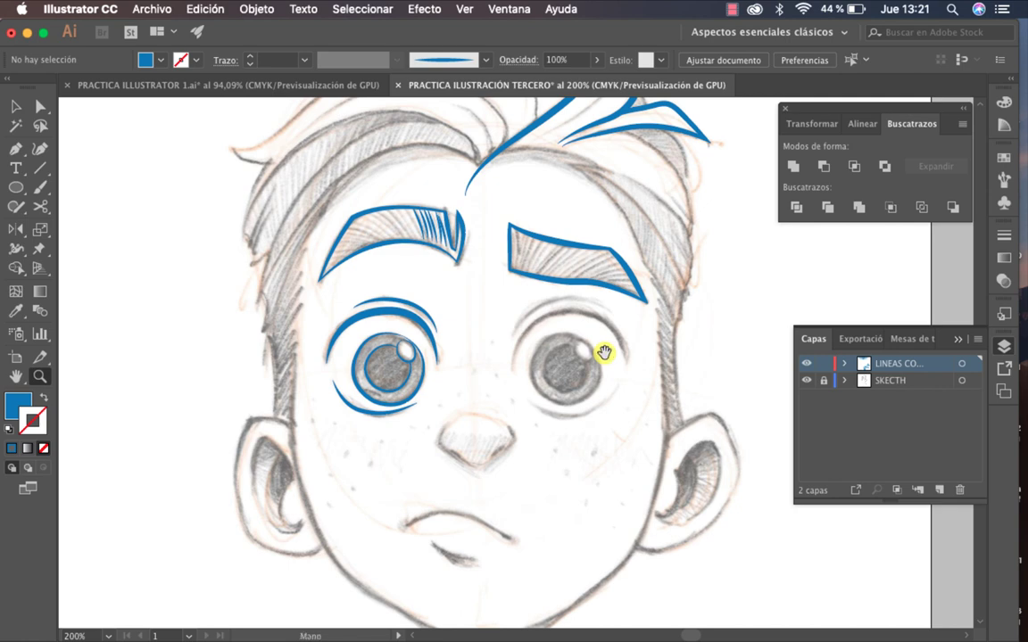
{"action": "left_click_drag", "start_coordinate": [634, 183], "coordinate": [642, 245]}
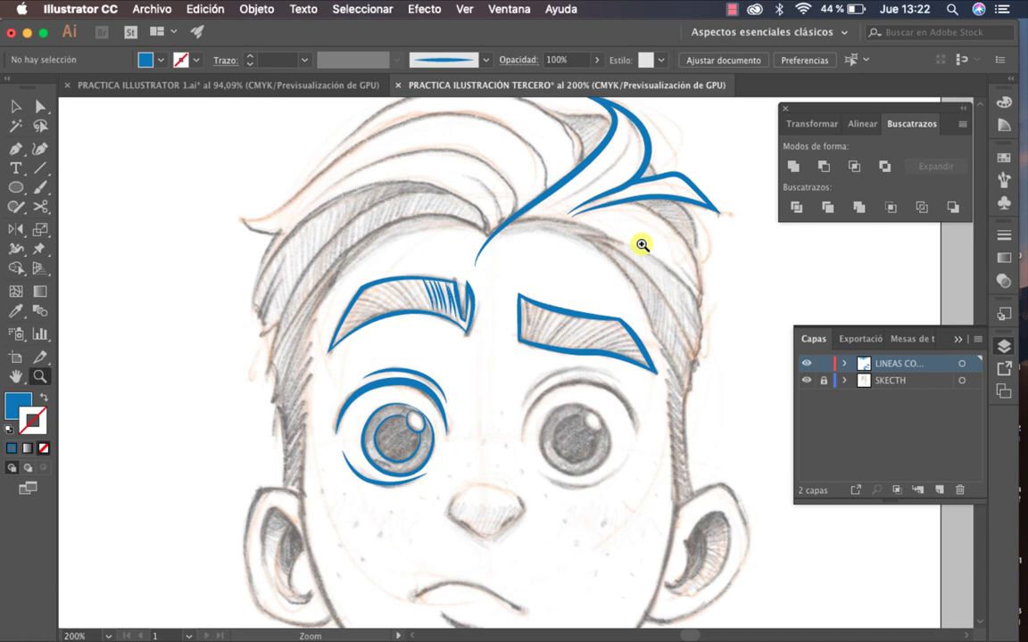
{"action": "left_click", "coordinate": [731, 9]}
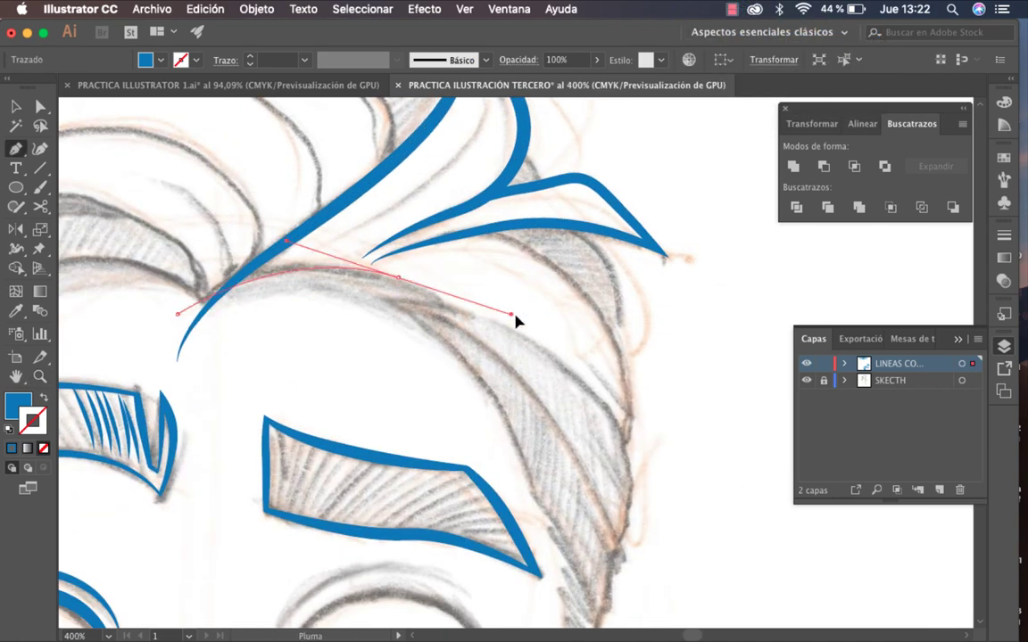
Trace the forehead hairline with the Pen tool from the central strand, curving down past the outer end of the unhatched eyebrow.
{"action": "left_click_drag", "start_coordinate": [444, 303], "coordinate": [439, 310]}
{"action": "scroll", "coordinate": [439, 310], "scroll_direction": "down", "scroll_amount": 3}
{"action": "left_click", "coordinate": [414, 298]}
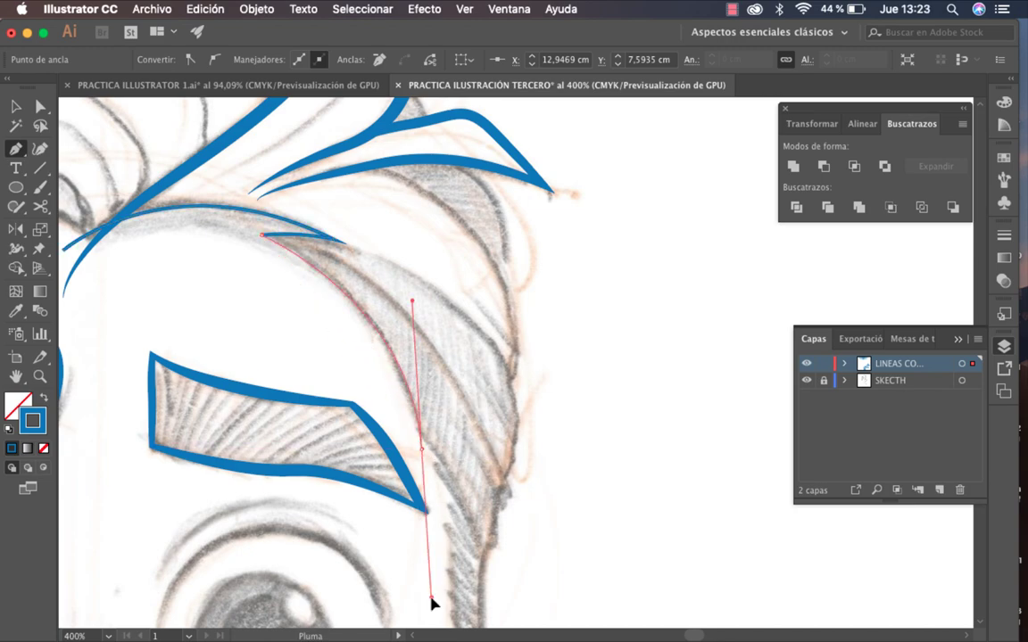
{"action": "key", "text": "F5"}
Trace the jagged hair tips along the sideburn's inner edge below the hairline with Pen paths and apply the thickest blue brush.
{"action": "scroll", "coordinate": [429, 602], "scroll_direction": "up", "scroll_amount": 2}
{"action": "scroll", "coordinate": [500, 436], "scroll_direction": "down", "scroll_amount": 2}
{"action": "left_click", "coordinate": [499, 435]}
{"action": "scroll", "coordinate": [505, 408], "scroll_direction": "down", "scroll_amount": 2}
{"action": "left_click", "coordinate": [505, 407]}
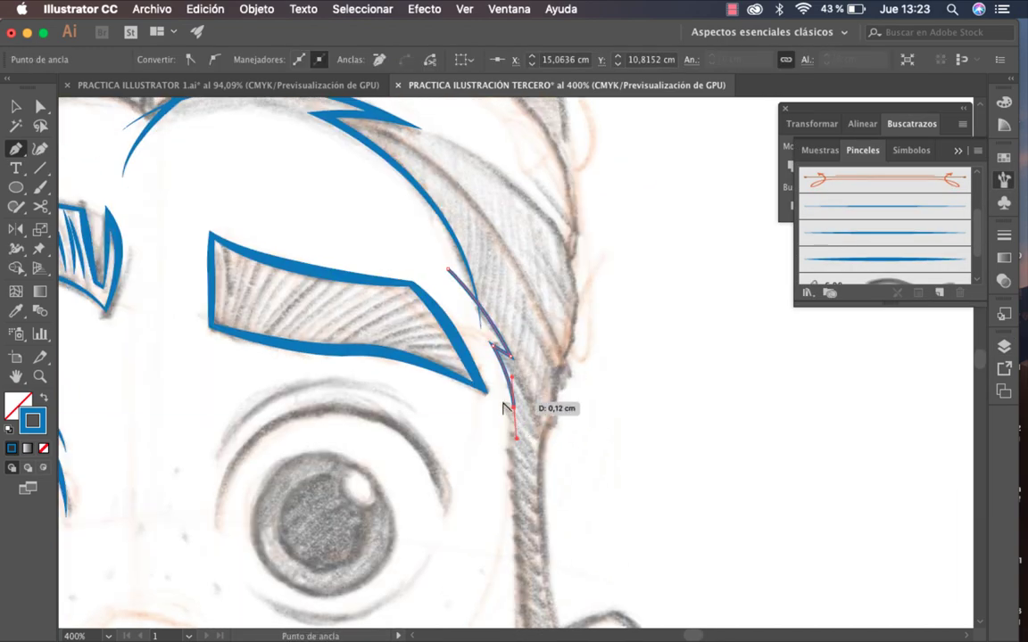
{"action": "scroll", "coordinate": [505, 345], "scroll_direction": "down", "scroll_amount": 2}
{"action": "left_click", "coordinate": [505, 344]}
{"action": "scroll", "coordinate": [535, 402], "scroll_direction": "up", "scroll_amount": 2}
{"action": "left_click", "coordinate": [868, 265]}
Draw a Pen path down the sideburn's inner edge, ending beside the ear.
{"action": "scroll", "coordinate": [522, 408], "scroll_direction": "down", "scroll_amount": 3}
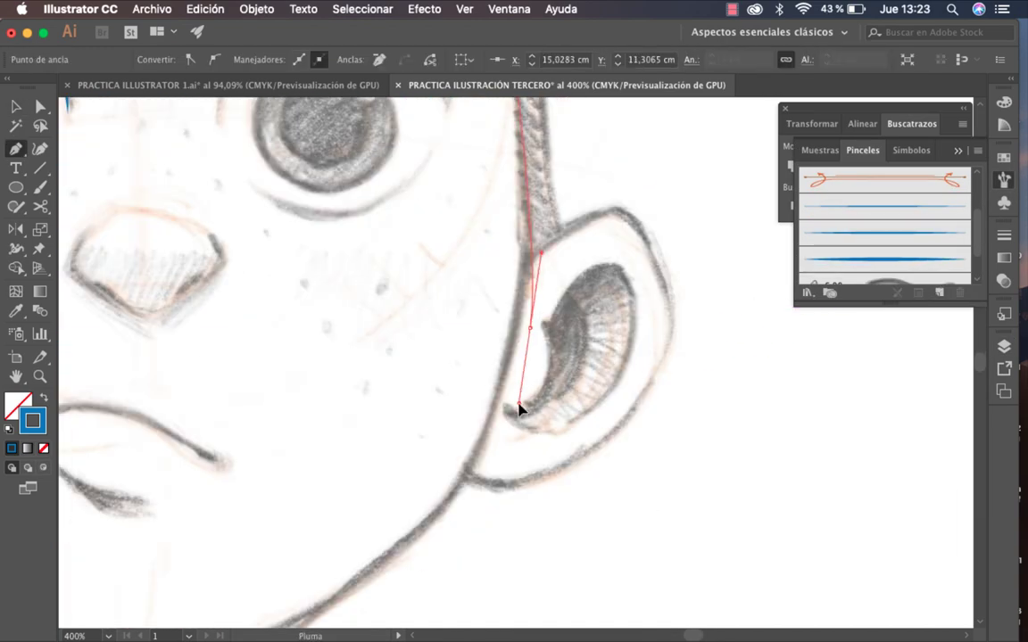
{"action": "left_click", "coordinate": [523, 409]}
{"action": "scroll", "coordinate": [498, 403], "scroll_direction": "up", "scroll_amount": 3}
Delete the overhanging ends where the expanded jagged sideburn lines cross one another.
{"action": "key", "text": "a"}
{"action": "left_click", "coordinate": [483, 258]}
{"action": "scroll", "coordinate": [483, 258], "scroll_direction": "up", "scroll_amount": 3}
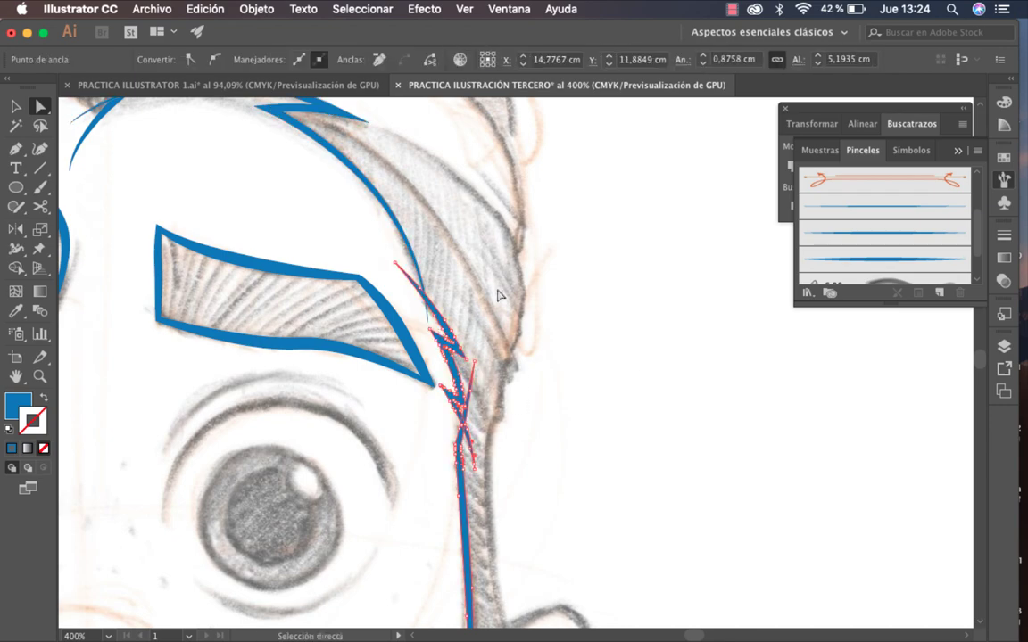
{"action": "left_click", "coordinate": [473, 368]}
{"action": "key", "text": "F5"}
{"action": "key", "text": "super+shift+a"}
Draw two curved locks with the Pen tool from beneath the pointed lock toward the sideburn, using the PINCEL 3 ILUSTRACION brush.
{"action": "scroll", "coordinate": [473, 368], "scroll_direction": "up", "scroll_amount": 4}
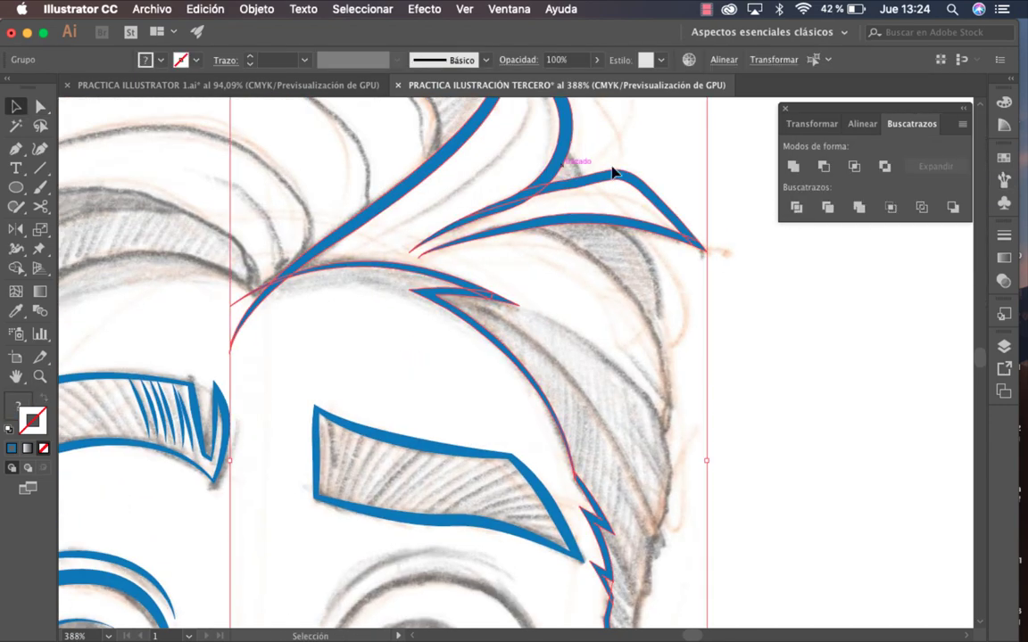
{"action": "key", "text": "z"}
{"action": "left_click", "coordinate": [770, 456], "text": "alt"}
{"action": "left_click", "coordinate": [260, 181]}
{"action": "key", "text": "p"}
{"action": "left_click", "coordinate": [389, 235]}
{"action": "left_click_drag", "start_coordinate": [625, 392], "coordinate": [689, 458]}
{"action": "mouse_move", "coordinate": [523, 490]}
{"action": "left_mouse_down"}
{"action": "mouse_move", "coordinate": [518, 509]}
{"action": "mouse_move", "coordinate": [665, 232]}
{"action": "mouse_move", "coordinate": [721, 333]}
{"action": "mouse_move", "coordinate": [626, 314]}
{"action": "left_mouse_up"}
{"action": "key", "text": "F5"}
{"action": "key", "text": "v"}
{"action": "left_click", "coordinate": [872, 259]}
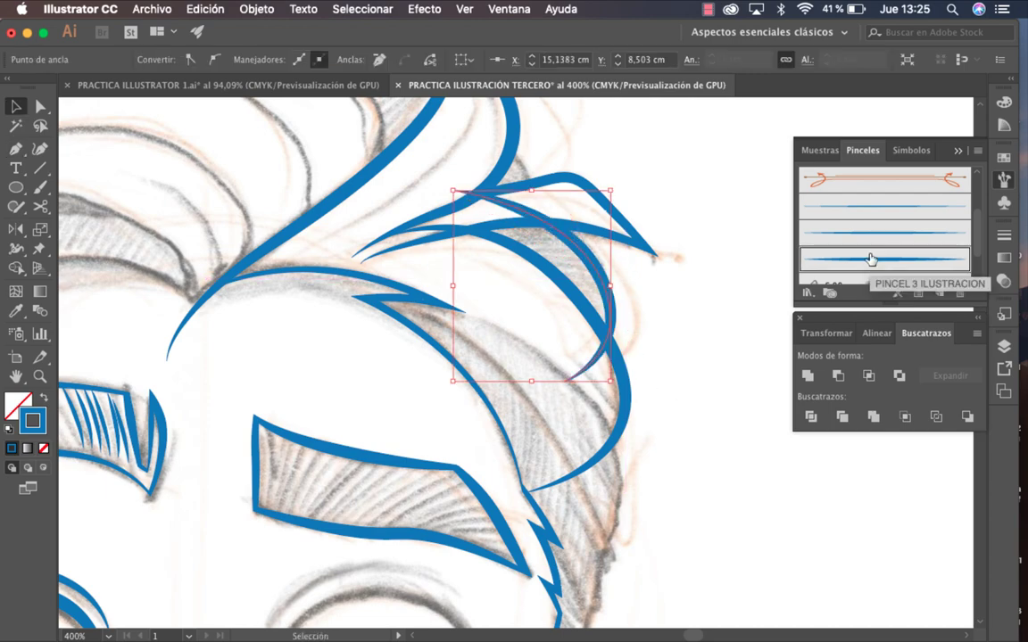
Trace another curved lock across the shaded hair toward the sideburn and expand the appearance of the brushed locks.
{"action": "scroll", "coordinate": [588, 527], "scroll_direction": "down", "scroll_amount": 2}
{"action": "key", "text": "super+shift+a"}
{"action": "left_click", "coordinate": [593, 430]}
{"action": "left_click", "coordinate": [256, 9]}
{"action": "left_click", "coordinate": [296, 186]}
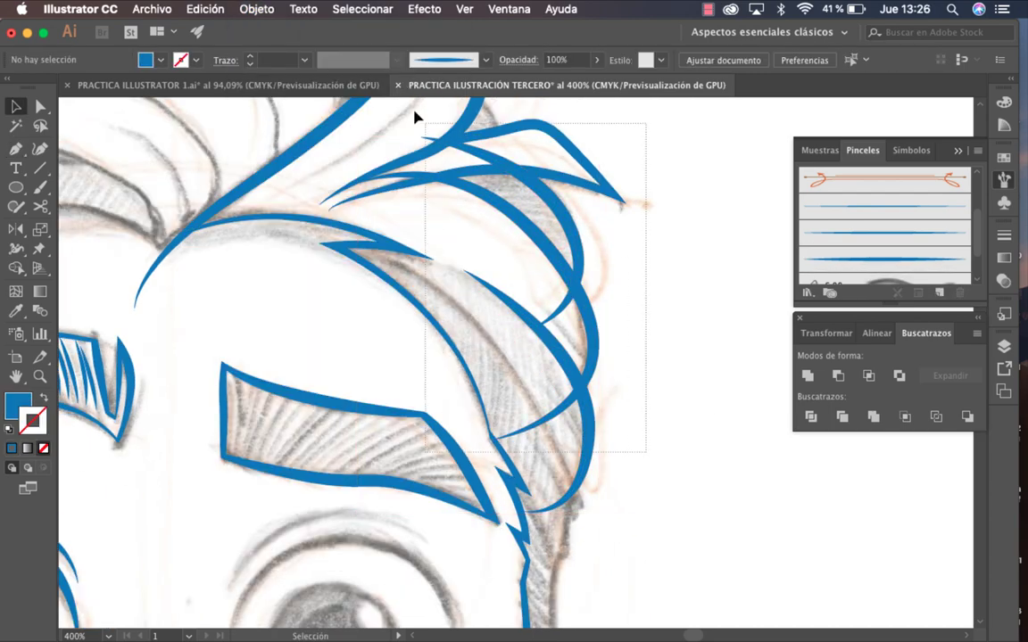
{"action": "scroll", "coordinate": [419, 268], "scroll_direction": "up", "scroll_amount": 3}
{"action": "key", "text": "p"}
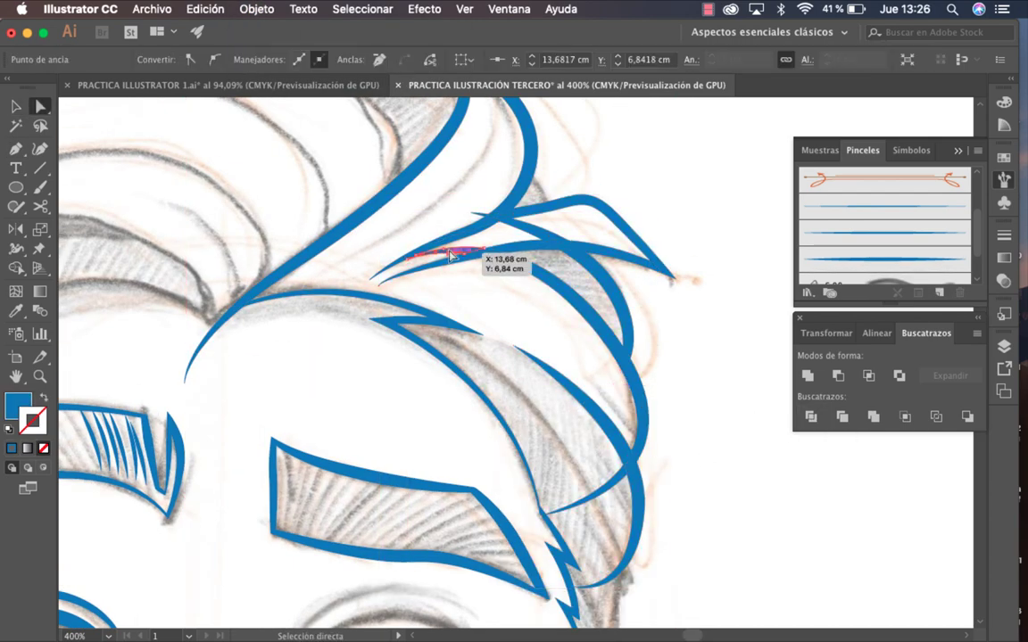
Trace the shaded lock's inner strand and the sideburn's jagged outer edge down to the ear with Pen paths and a tapered blue brush.
{"action": "key", "text": "super+shift+a"}
{"action": "key", "text": "super+minus"}
{"action": "scroll", "coordinate": [661, 566], "scroll_direction": "up", "scroll_amount": 3}
{"action": "left_click_drag", "start_coordinate": [473, 419], "coordinate": [473, 419]}
{"action": "key", "text": "shift+x"}
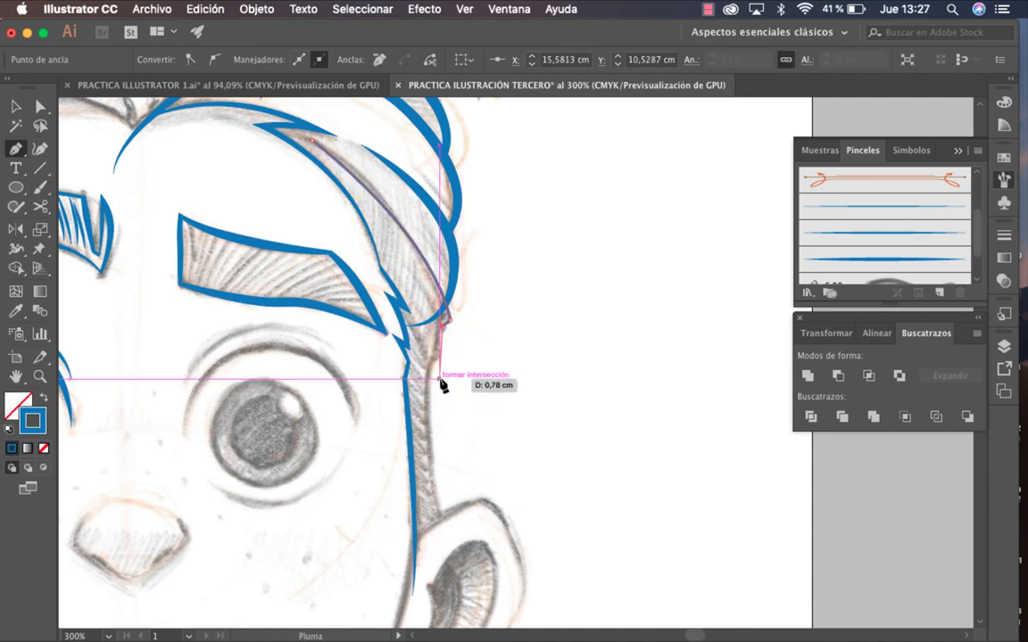
{"action": "left_click", "coordinate": [862, 233]}
{"action": "key", "text": "v"}
Expand the brushed sideburn lines and delete the ends that overhang where they cross.
{"action": "scroll", "coordinate": [426, 477], "scroll_direction": "left", "scroll_amount": 2}
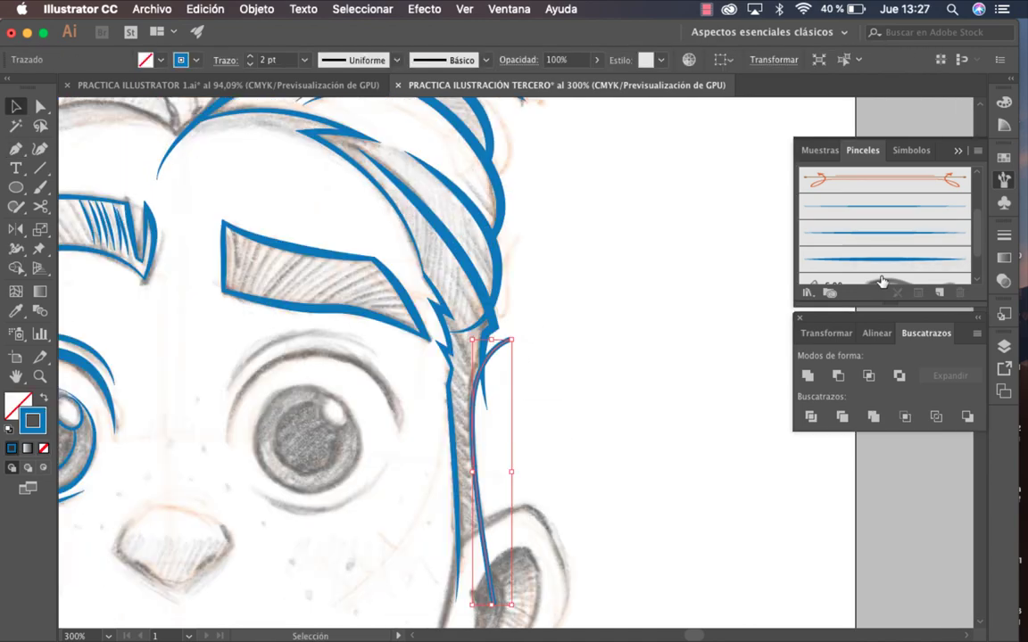
{"action": "left_click", "coordinate": [256, 9]}
{"action": "left_click", "coordinate": [348, 186]}
{"action": "key", "text": "p"}
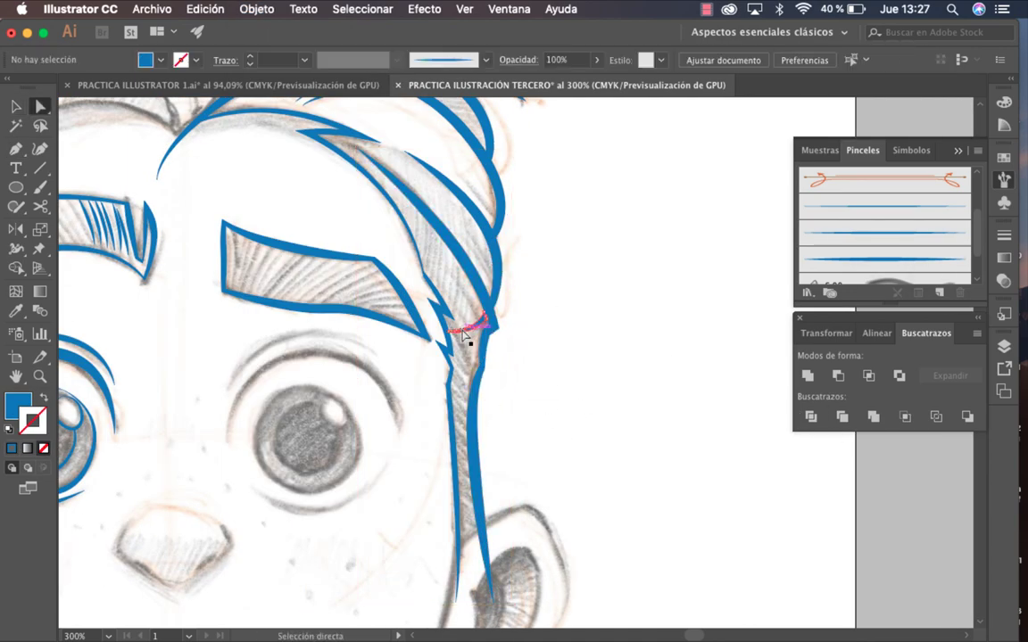
Trace the outline of the ear below the finished sideburn with a Pen path and the thickest blue brush.
{"action": "scroll", "coordinate": [427, 382], "scroll_direction": "down", "scroll_amount": 4}
{"action": "left_click", "coordinate": [427, 382]}
{"action": "left_click_drag", "start_coordinate": [435, 511], "coordinate": [443, 533]}
{"action": "key", "text": "shift+x"}
{"action": "left_click_drag", "start_coordinate": [571, 406], "coordinate": [611, 402]}
{"action": "key", "text": "v"}
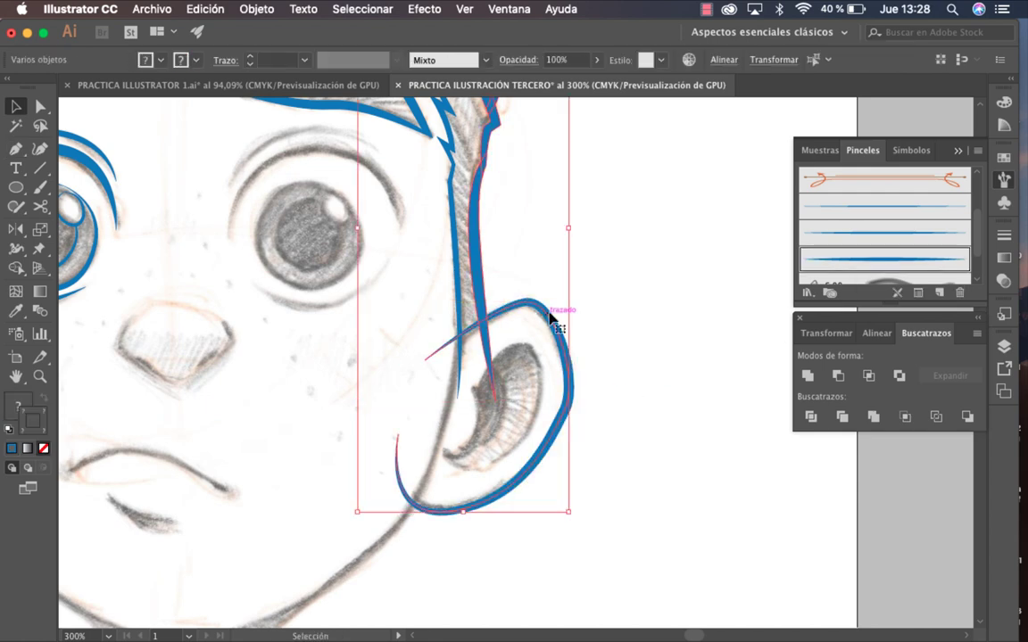
Expand the brushed ear and sideburn outlines and delete the overhanging ends at the top of the ear.
{"action": "left_click", "coordinate": [256, 9]}
{"action": "left_click", "coordinate": [299, 184]}
{"action": "key", "text": "a"}
{"action": "key", "text": "super+shift+a"}
Trace both sides of the jaw from the sideburns to the neck with Pen paths and the thickest blue brush.
{"action": "left_click_drag", "start_coordinate": [475, 446], "coordinate": [698, 345]}
{"action": "key", "text": "p"}
{"action": "left_click", "coordinate": [666, 425]}
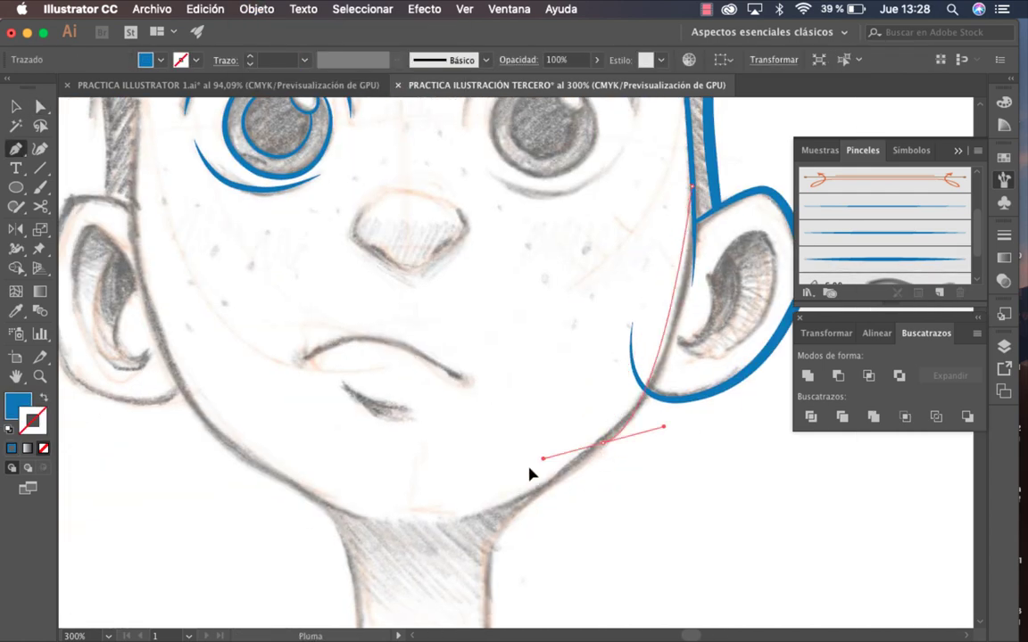
{"action": "left_click", "coordinate": [601, 473]}
{"action": "key", "text": "shift+x"}
{"action": "left_click", "coordinate": [165, 223]}
{"action": "left_click", "coordinate": [417, 568]}
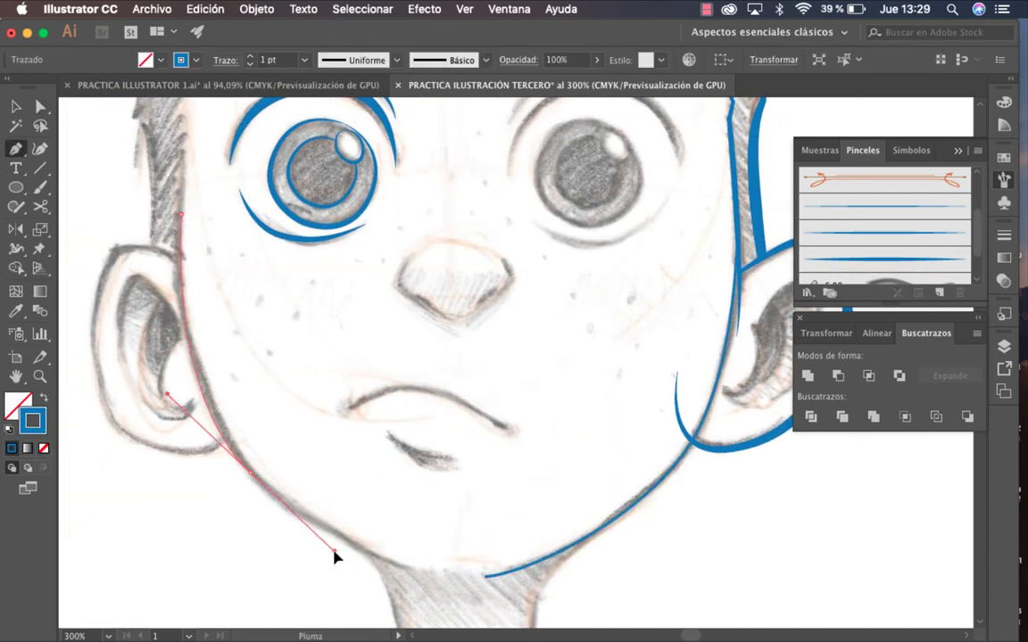
{"action": "key", "text": "v"}
{"action": "key", "text": "a"}
{"action": "key", "text": "super+shift+a"}
{"action": "key", "text": "super+plus"}
{"action": "key", "text": "super+minus"}
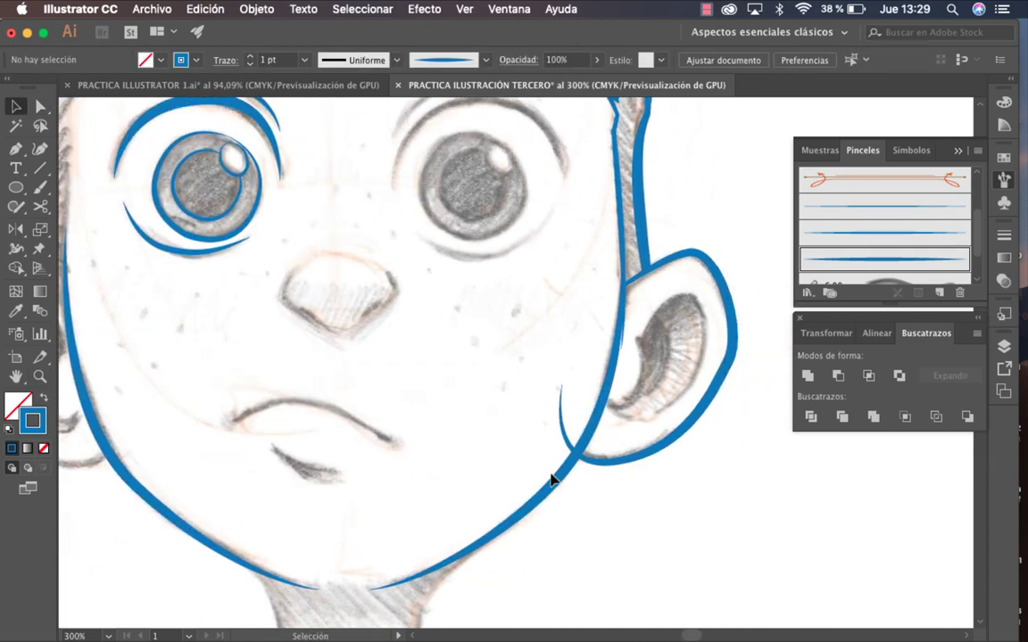
Expand the brushed jaw outlines and delete the lower ear end that overhangs into the face.
{"action": "left_click", "coordinate": [256, 9]}
{"action": "left_click", "coordinate": [294, 184]}
{"action": "key", "text": "super+plus"}
{"action": "key", "text": "super+plus"}
{"action": "key", "text": "p"}
{"action": "key", "text": "super+minus"}
{"action": "key", "text": "super+minus"}
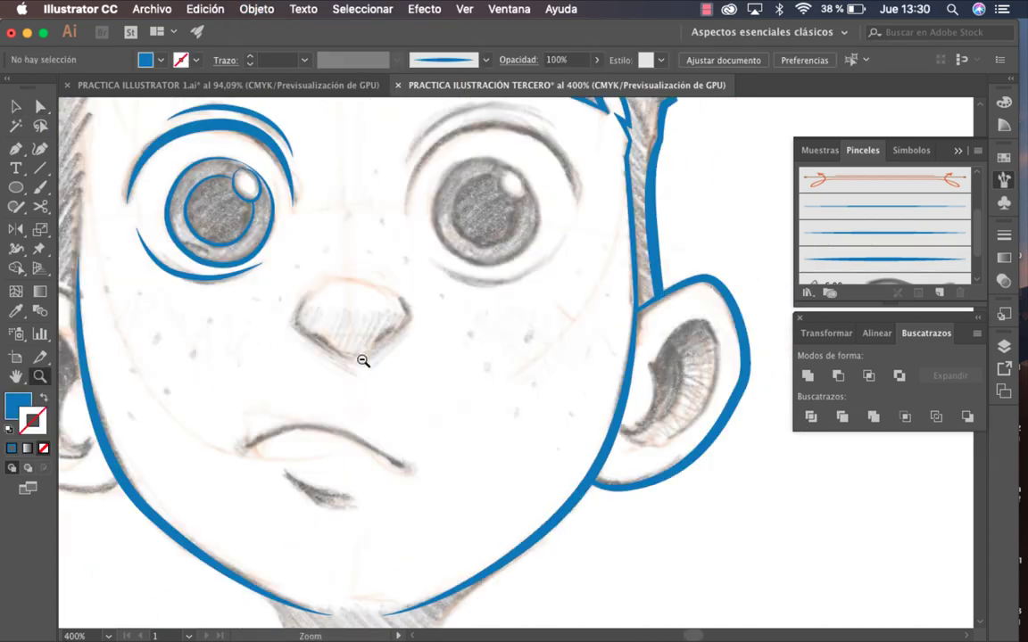
Draw the curves inside the outlined ear with the Pen tool, including the large arc around the shaded hollow.
{"action": "key", "text": "super+plus"}
{"action": "key", "text": "super+plus"}
{"action": "key", "text": "super+plus"}
{"action": "left_click", "coordinate": [393, 346]}
{"action": "left_click", "coordinate": [253, 481]}
{"action": "left_click_drag", "start_coordinate": [408, 196], "coordinate": [470, 178]}
{"action": "left_click_drag", "start_coordinate": [408, 338], "coordinate": [339, 533]}
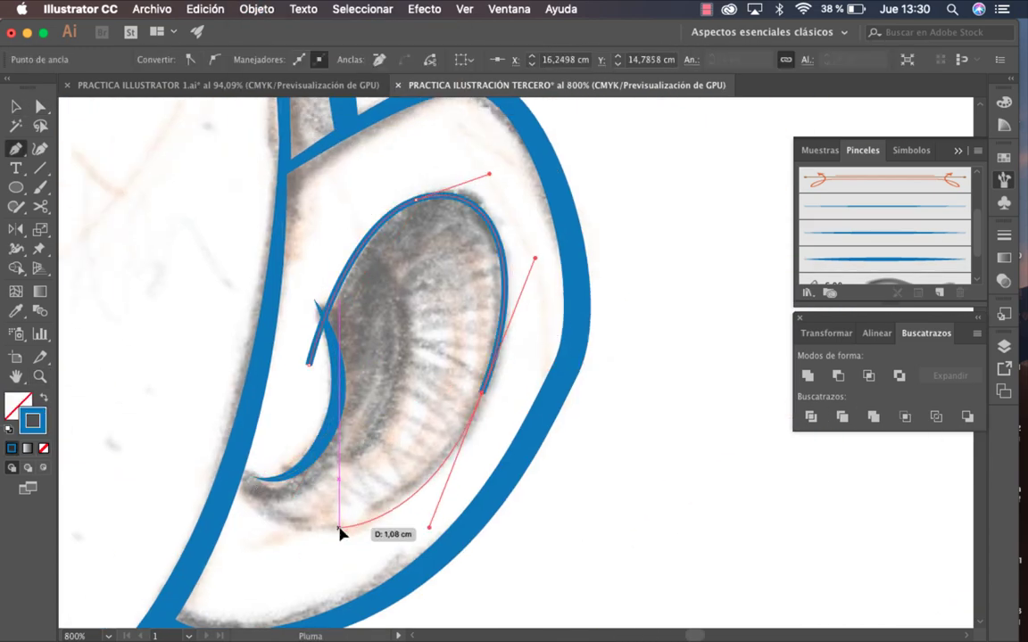
Divide the three expanded inner-ear curves where they cross.
{"action": "key", "text": "v"}
{"action": "left_click", "coordinate": [502, 283], "text": "shift"}
{"action": "left_click", "coordinate": [811, 416]}
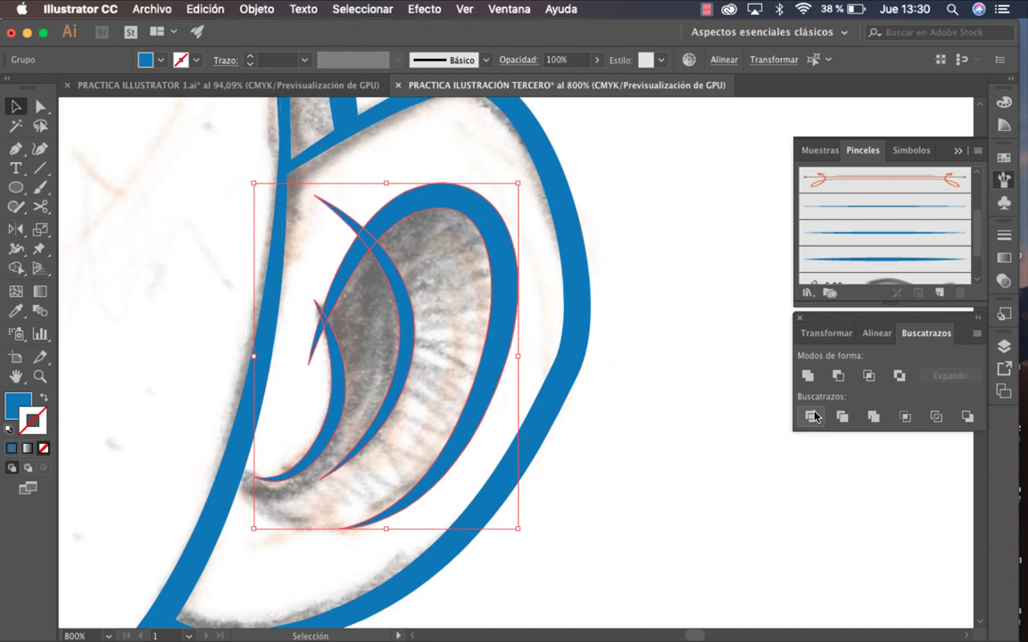
Trace the outline of the opposite ear with a Pen path and apply the medium blue brush.
{"action": "scroll", "coordinate": [318, 350], "scroll_direction": "up", "scroll_amount": 3}
{"action": "scroll", "coordinate": [318, 351], "scroll_direction": "down", "scroll_amount": 4}
{"action": "key", "text": "p"}
{"action": "left_click", "coordinate": [314, 357]}
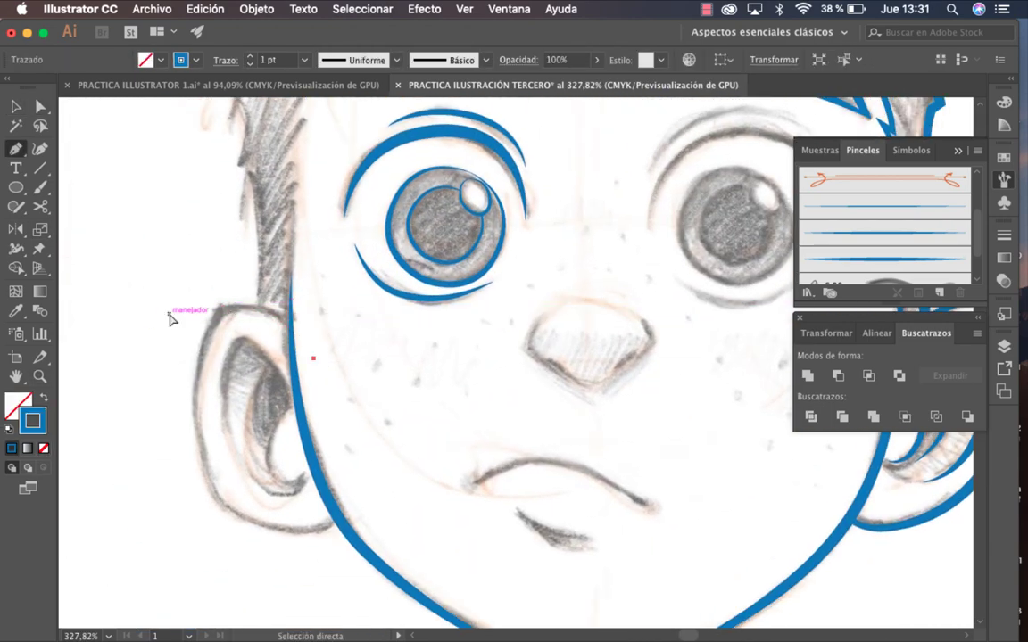
{"action": "key", "text": "v"}
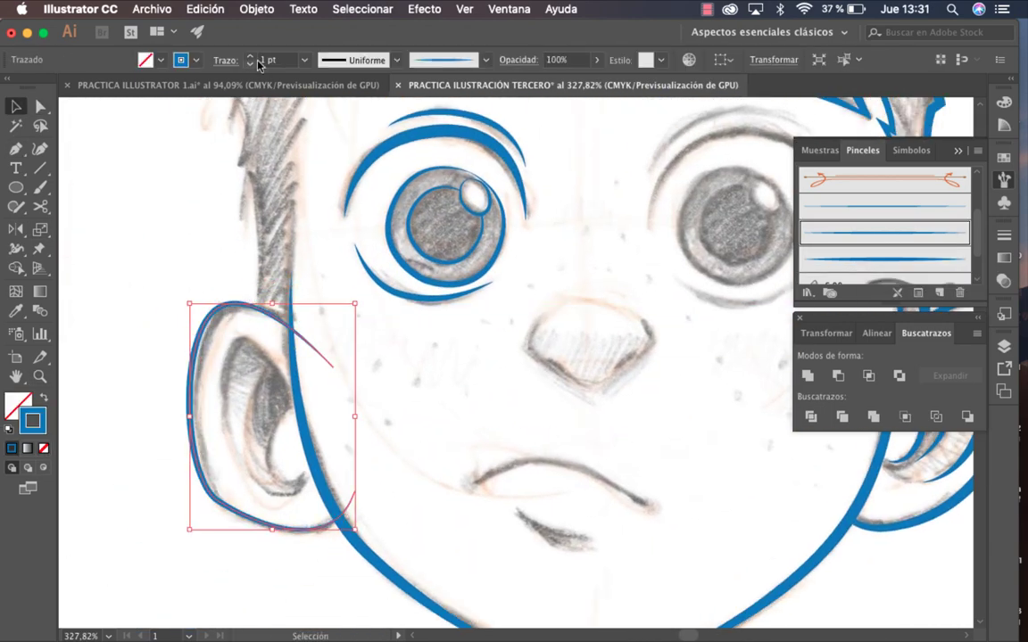
Trace the curves inside the second ear with Pen paths, following the shaded hollow and the lobe fold.
{"action": "key", "text": "p"}
{"action": "scroll", "coordinate": [367, 468], "scroll_direction": "up", "scroll_amount": 3}
{"action": "left_click", "coordinate": [386, 321]}
{"action": "key", "text": "Escape"}
{"action": "left_click", "coordinate": [457, 312]}
{"action": "left_click_drag", "start_coordinate": [321, 158], "coordinate": [290, 169]}
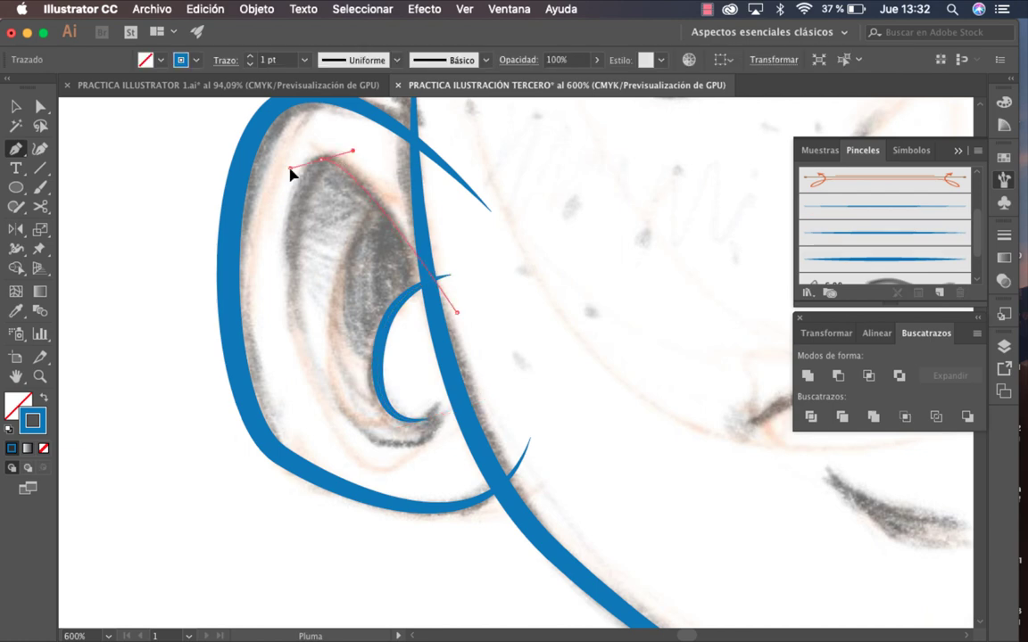
{"action": "left_click", "coordinate": [691, 413], "text": "super"}
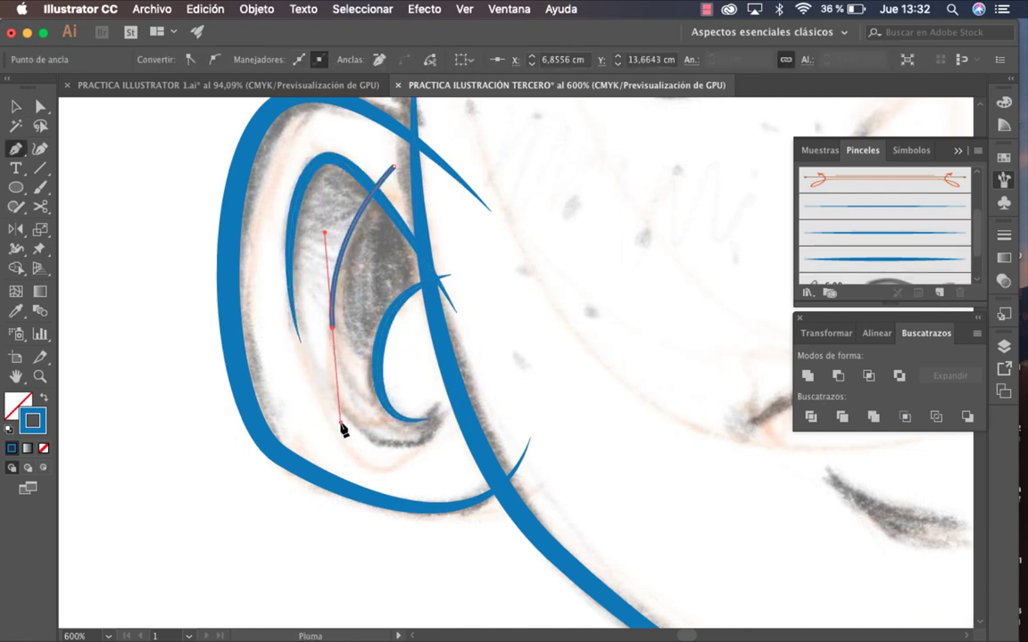
{"action": "left_click", "coordinate": [413, 455], "text": "super"}
Expand the second ear's brushed inner curves and delete the overhanging tip beyond the jawline.
{"action": "left_click", "coordinate": [256, 9]}
{"action": "left_click", "coordinate": [442, 284]}
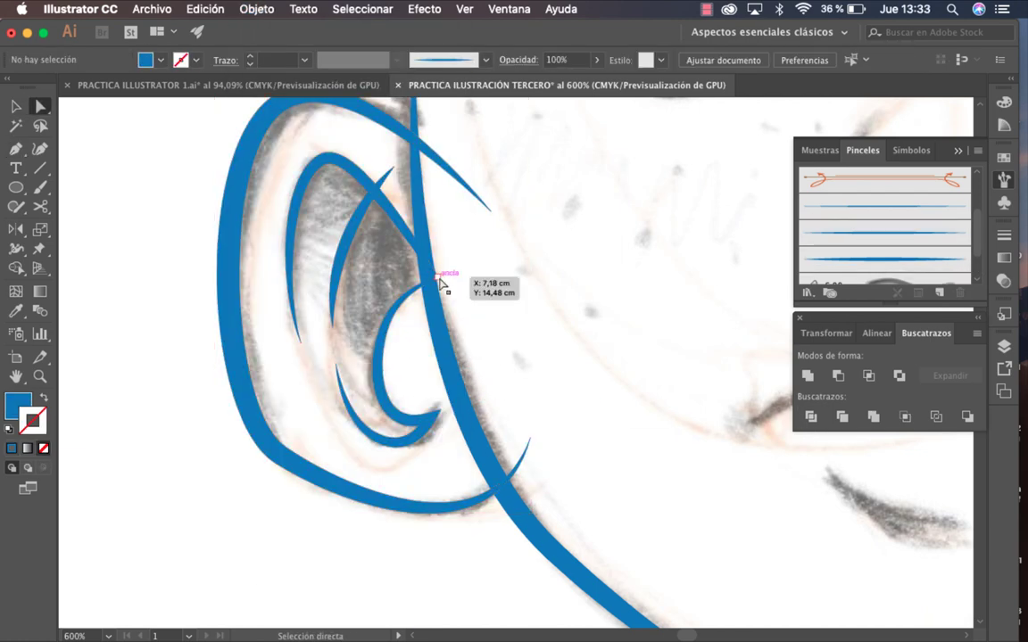
{"action": "key", "text": "super+shift+a"}
Trace the shadow beneath the mouth and the nose contours with Pen paths.
{"action": "key", "text": "b"}
{"action": "scroll", "coordinate": [442, 286], "scroll_direction": "up", "scroll_amount": 2}
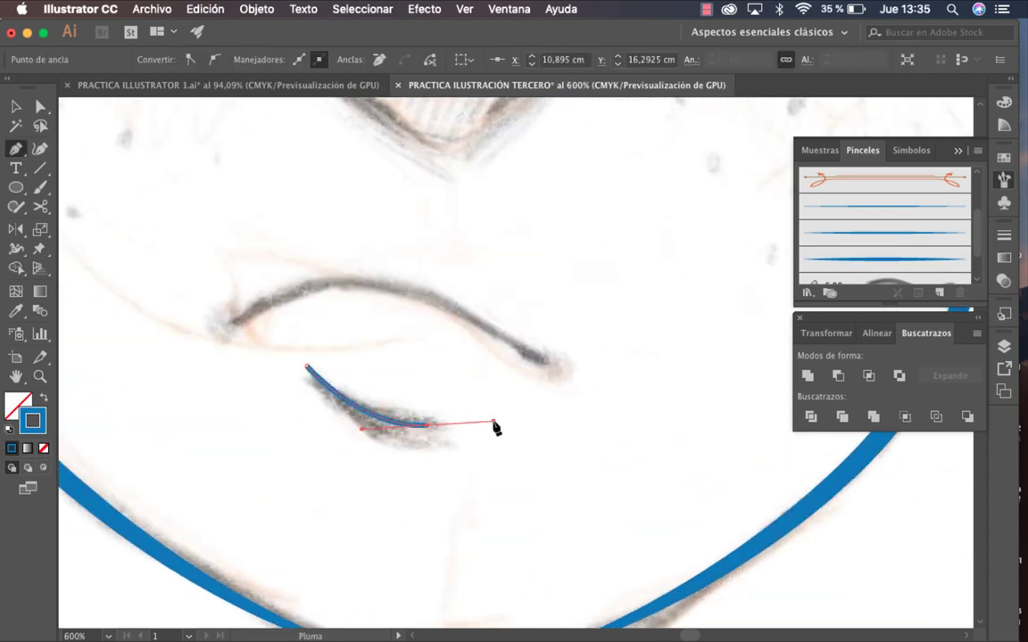
{"action": "left_click_drag", "start_coordinate": [494, 423], "coordinate": [492, 410]}
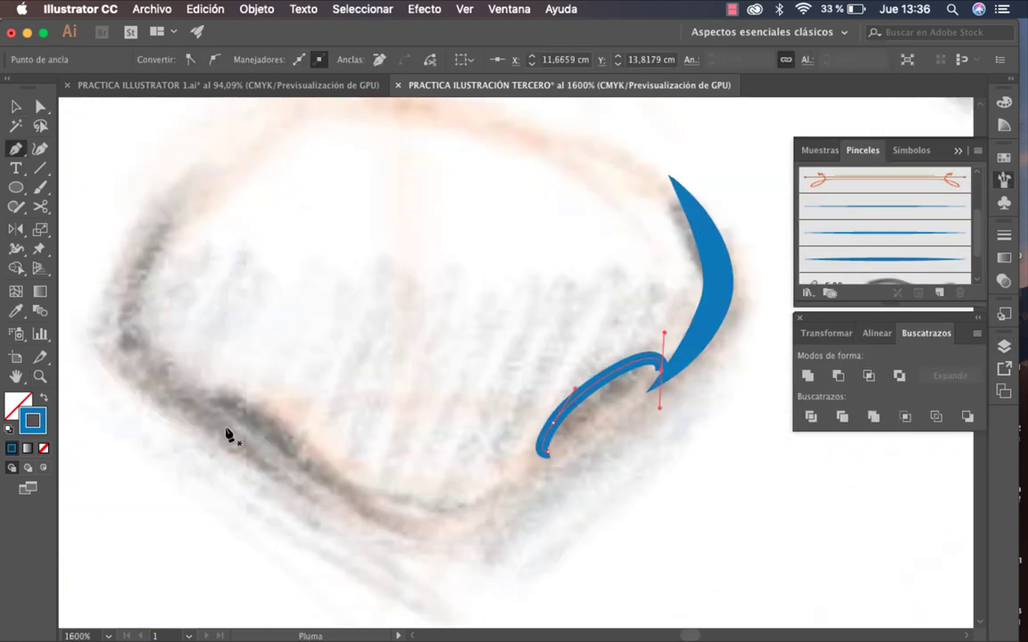
{"action": "left_click", "coordinate": [395, 510]}
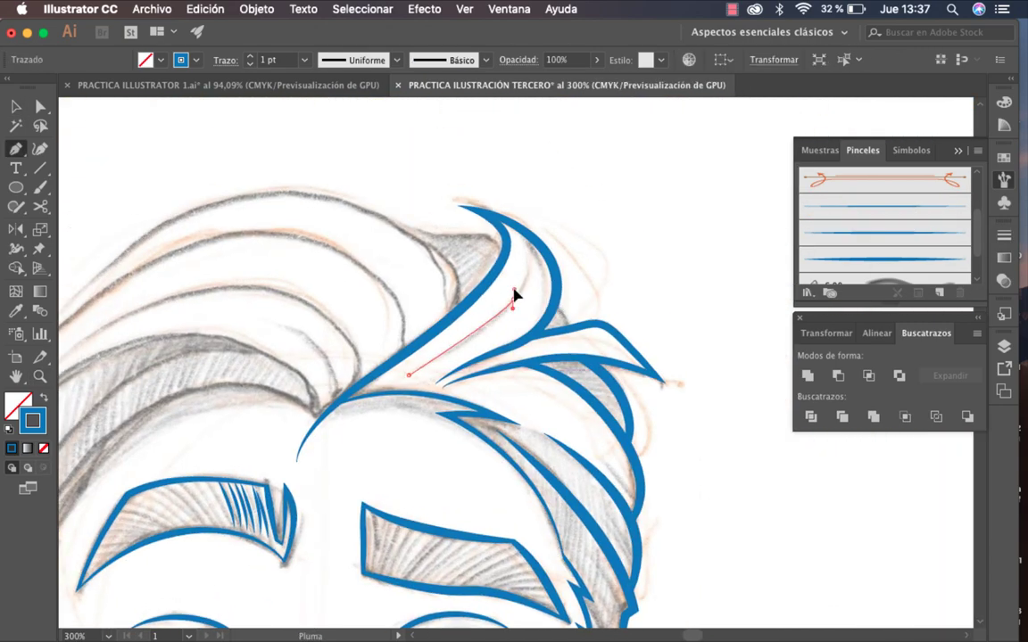
Trace the strand inside the upswept front lock and the hair's upper contour down to its side tip.
{"action": "left_click", "coordinate": [520, 230]}
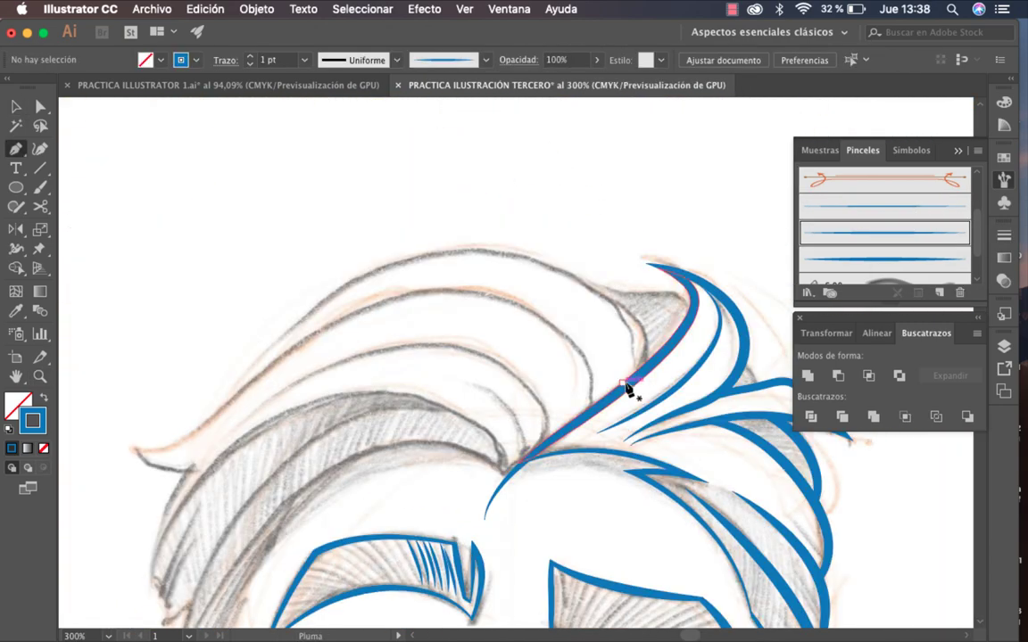
{"action": "left_click_drag", "start_coordinate": [264, 353], "coordinate": [120, 516]}
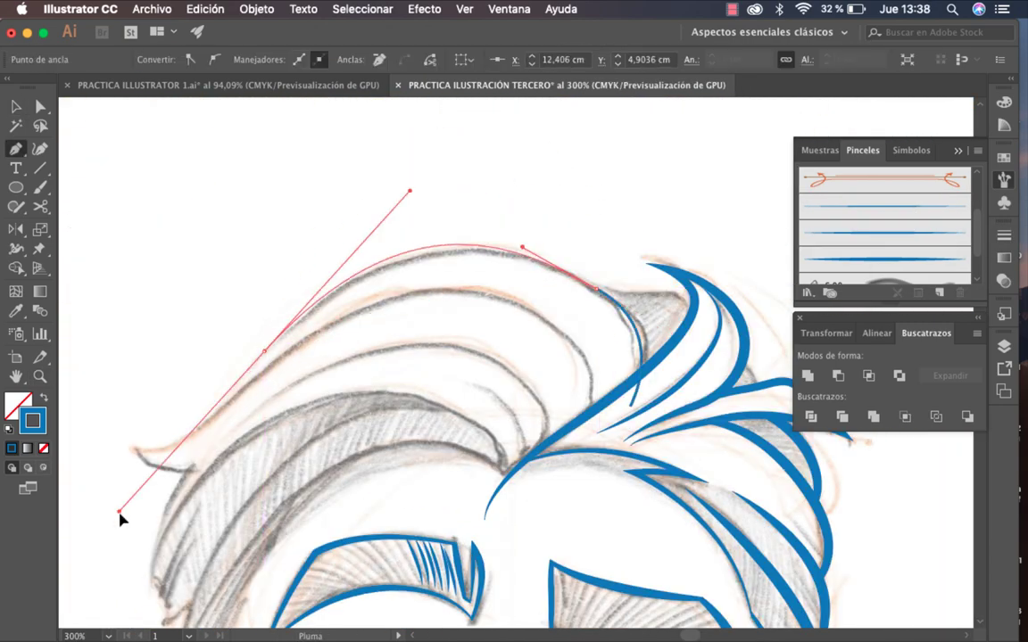
{"action": "left_click_drag", "start_coordinate": [345, 288], "coordinate": [188, 407]}
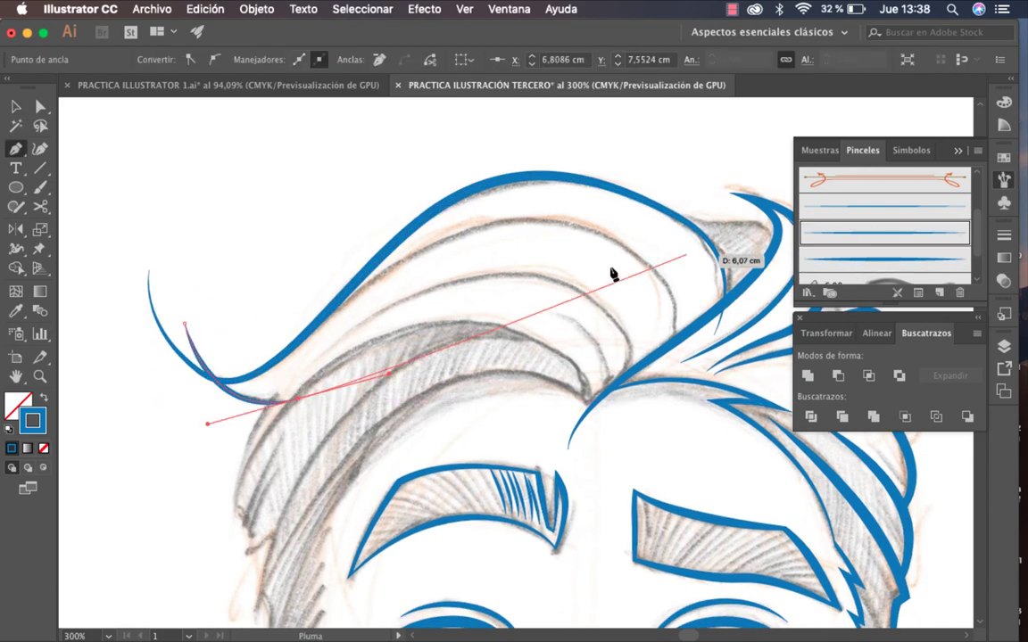
Trace the hair's outer edge below the side tip and delete the overhanging ends around the tip.
{"action": "mouse_move", "coordinate": [235, 498]}
{"action": "left_mouse_down"}
{"action": "mouse_move", "coordinate": [223, 598]}
{"action": "mouse_move", "coordinate": [222, 424]}
{"action": "left_mouse_up"}
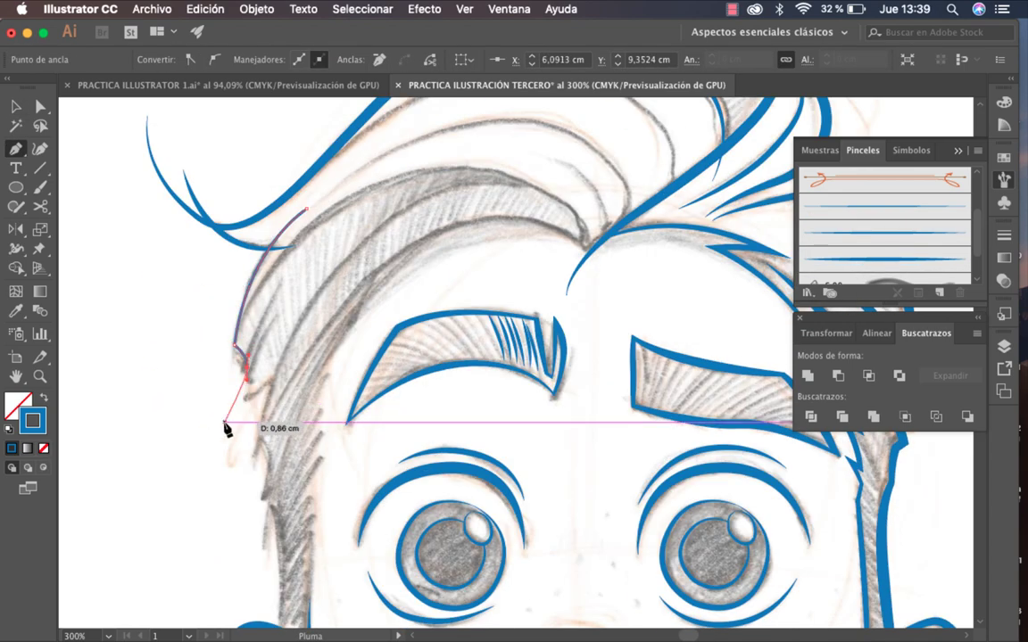
{"action": "key", "text": "a"}
{"action": "left_click", "coordinate": [192, 217]}
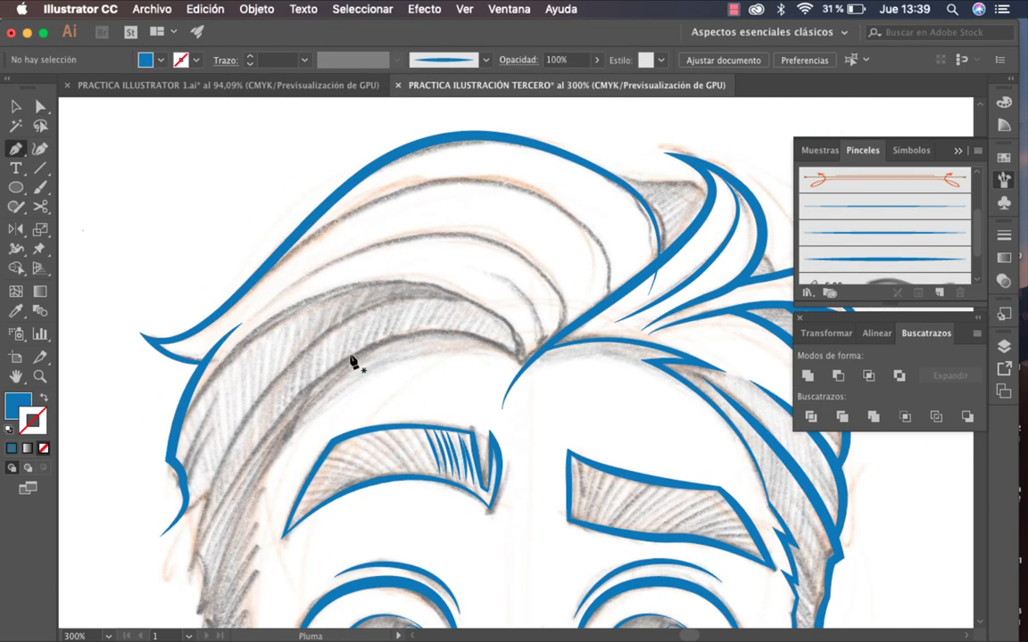
Trace three curved strands sweeping across the hair to the parting with Pen paths and the thickest blue brush.
{"action": "left_click_drag", "start_coordinate": [242, 376], "coordinate": [334, 283]}
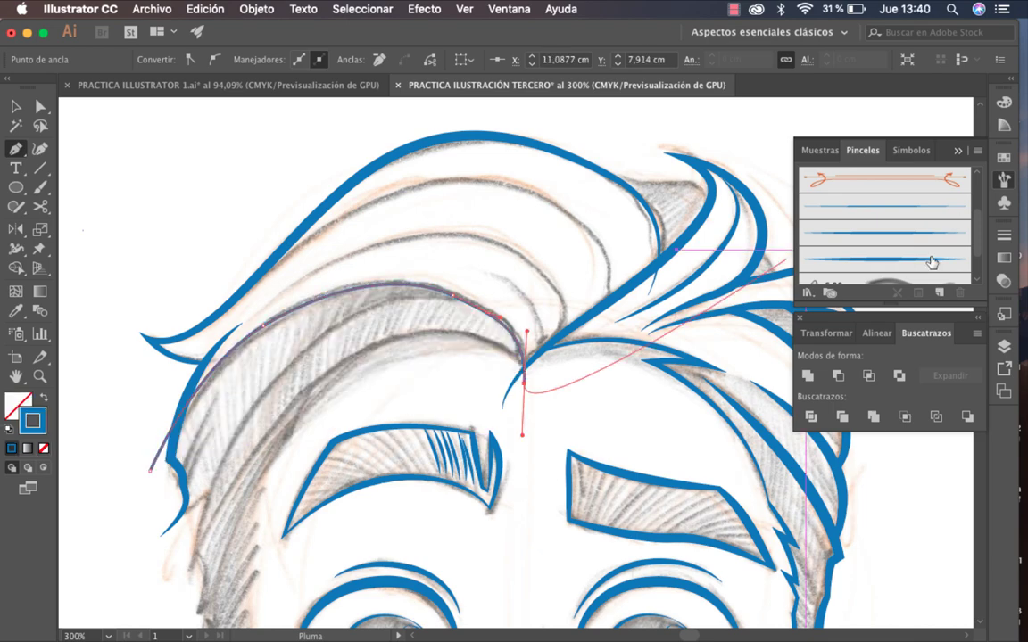
{"action": "left_click", "coordinate": [583, 425], "text": "ctrl"}
{"action": "left_click", "coordinate": [263, 305]}
{"action": "left_click_drag", "start_coordinate": [398, 237], "coordinate": [437, 231]}
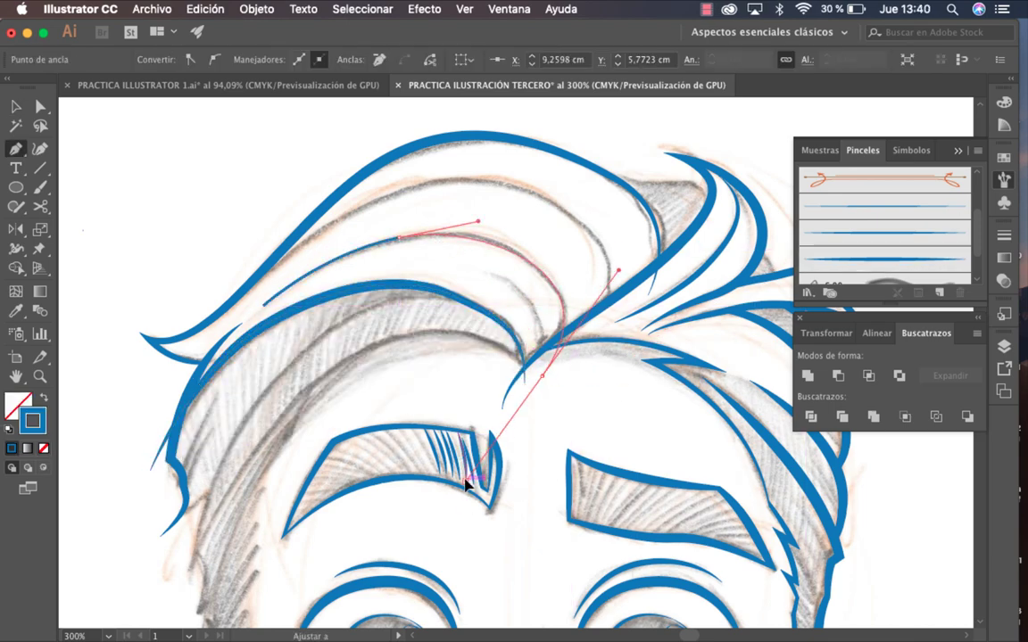
{"action": "left_click", "coordinate": [557, 193]}
{"action": "key", "text": "v"}
{"action": "left_click", "coordinate": [610, 445]}
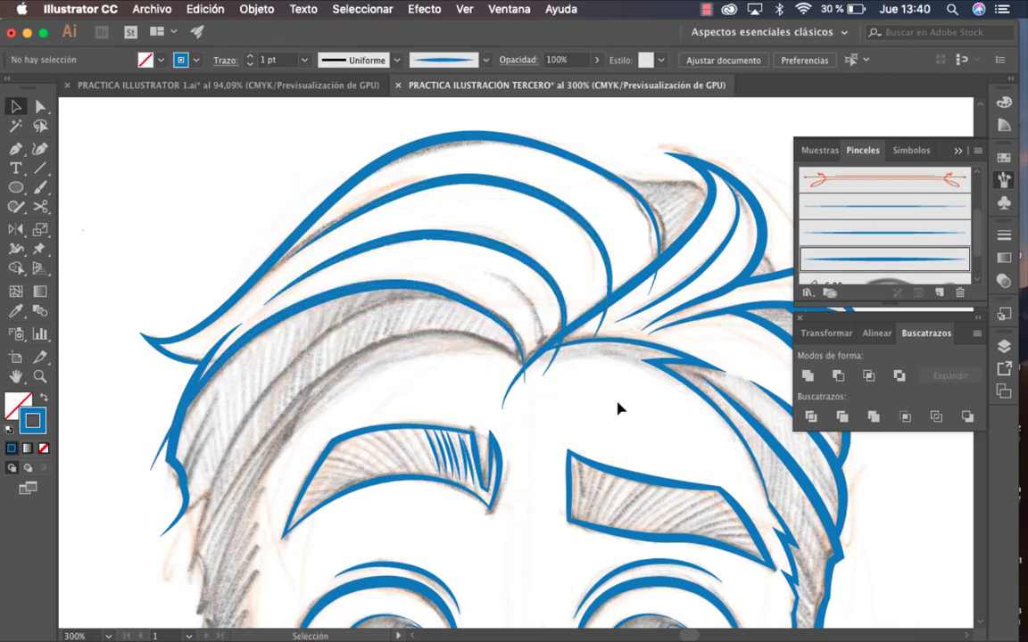
Divide the expanded hair strands and delete the ends that overhang the parting line.
{"action": "left_click", "coordinate": [537, 276]}
{"action": "key", "text": "a"}
{"action": "left_click", "coordinate": [544, 376]}
{"action": "scroll", "coordinate": [678, 283], "scroll_direction": "up", "scroll_amount": 2}
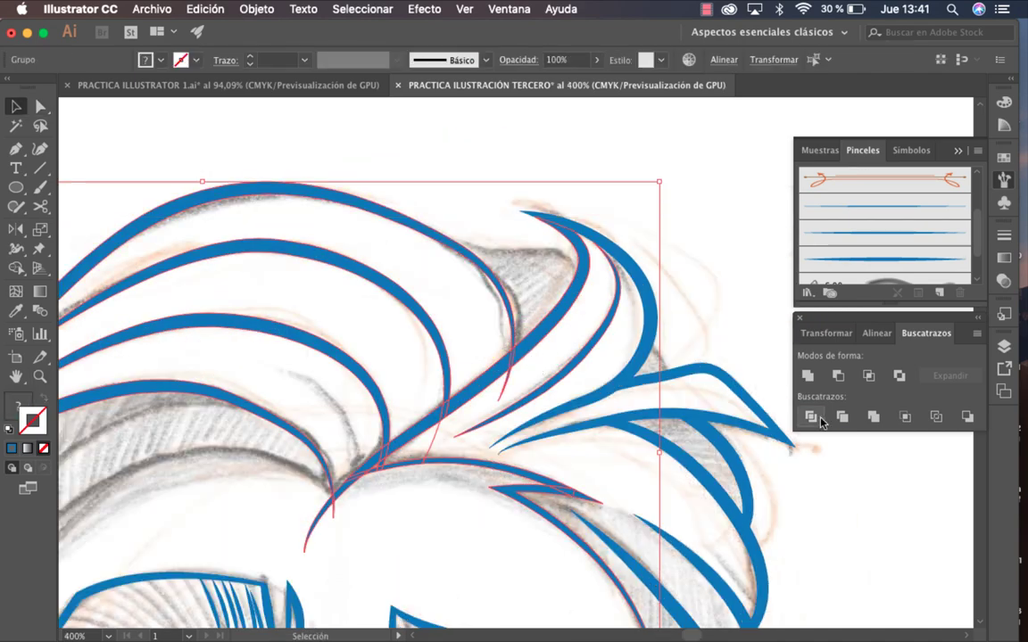
{"action": "left_click", "coordinate": [463, 446]}
{"action": "scroll", "coordinate": [546, 361], "scroll_direction": "up", "scroll_amount": 2}
{"action": "scroll", "coordinate": [464, 463], "scroll_direction": "down", "scroll_amount": 2}
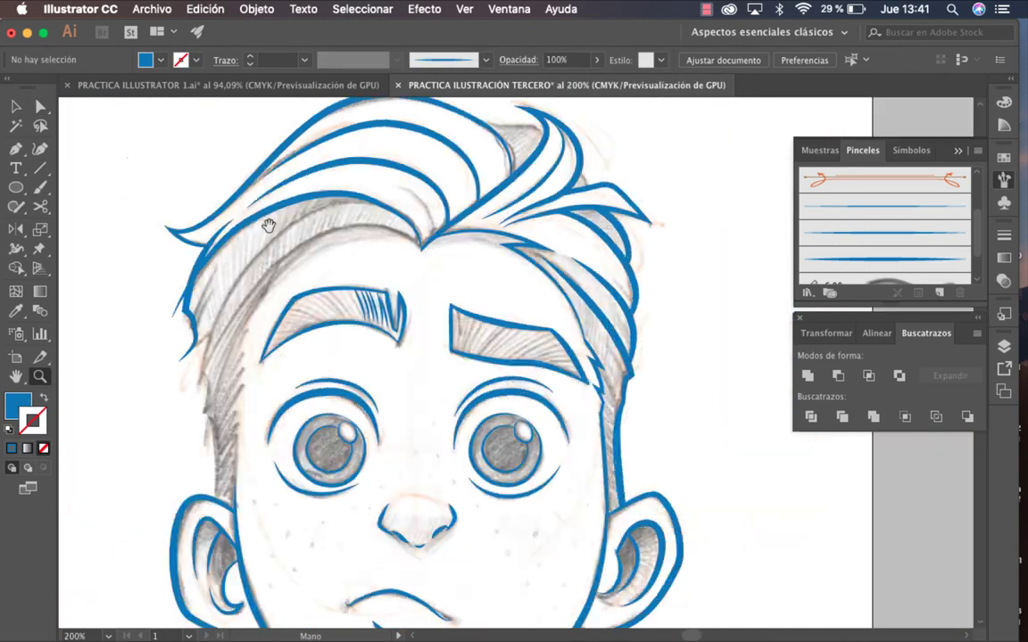
Trace a long strand through the shaded side hair, curving down to a loose tip above the ear.
{"action": "key", "text": "p"}
{"action": "left_click", "coordinate": [190, 335]}
{"action": "scroll", "coordinate": [136, 468], "scroll_direction": "left", "scroll_amount": 3}
{"action": "left_click_drag", "start_coordinate": [235, 427], "coordinate": [346, 258]}
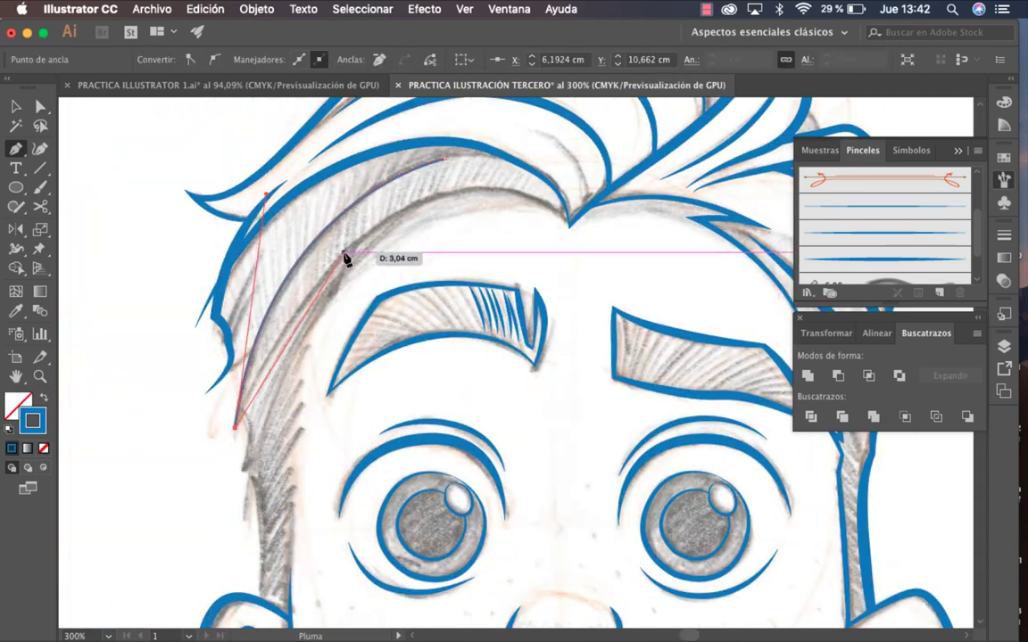
{"action": "left_click_drag", "start_coordinate": [229, 425], "coordinate": [379, 409]}
Trace the hairline from the side tip up to the parting with the thickest blue brush, extending the path down the forehead.
{"action": "left_click_drag", "start_coordinate": [501, 235], "coordinate": [423, 216]}
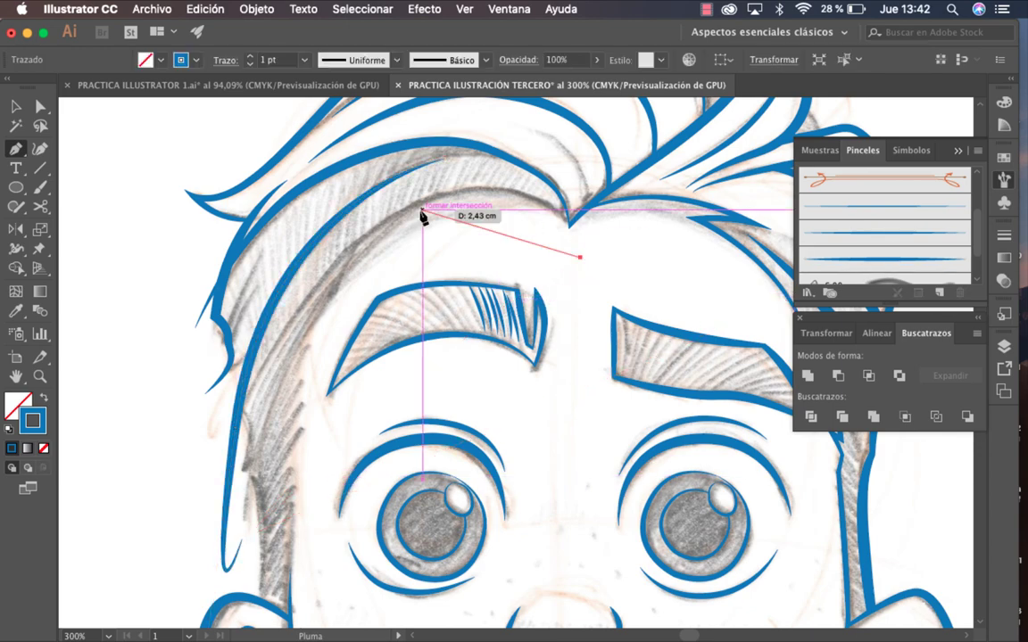
{"action": "left_click_drag", "start_coordinate": [192, 543], "coordinate": [246, 475]}
{"action": "key", "text": "v"}
{"action": "left_click", "coordinate": [883, 258]}
{"action": "key", "text": "p"}
{"action": "left_click_drag", "start_coordinate": [581, 257], "coordinate": [585, 269]}
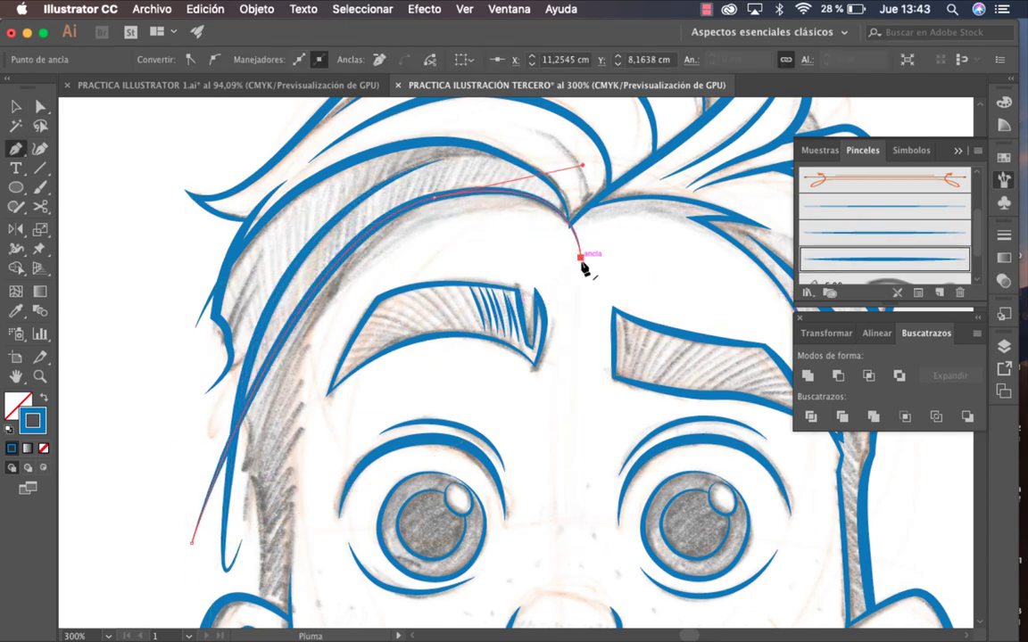
{"action": "left_click", "coordinate": [538, 425]}
{"action": "key", "text": "v"}
Expand the new hairline and side strand and delete the end that overhangs the forehead.
{"action": "key", "text": "a"}
{"action": "scroll", "coordinate": [557, 371], "scroll_direction": "up", "scroll_amount": 4}
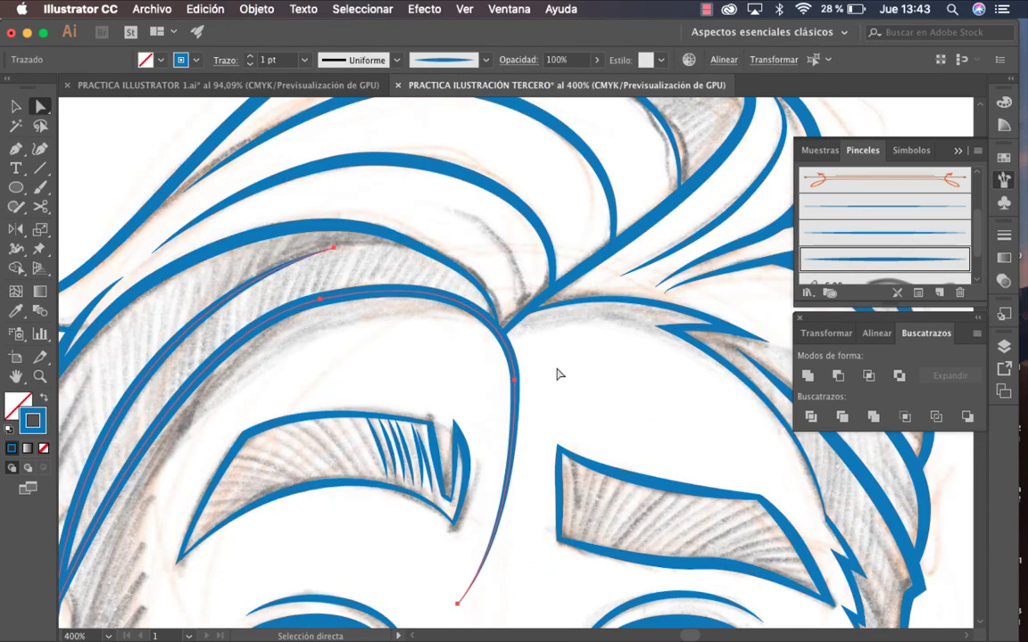
{"action": "left_click", "coordinate": [553, 407]}
{"action": "scroll", "coordinate": [555, 410], "scroll_direction": "down", "scroll_amount": 4}
{"action": "left_click", "coordinate": [619, 300]}
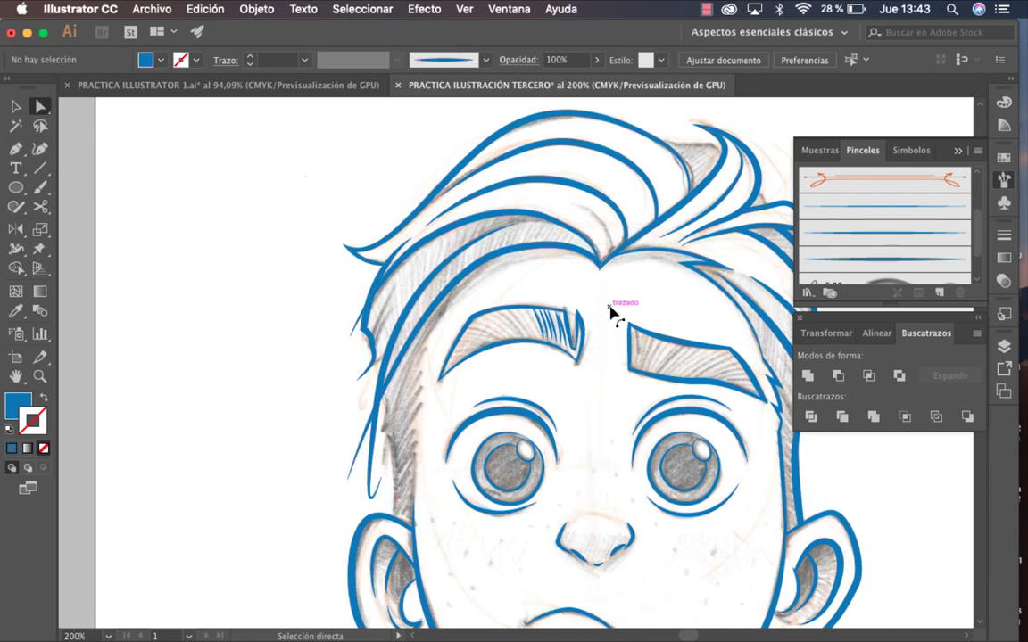
Expand the side hair strands above the left ear into shapes.
{"action": "scroll", "coordinate": [619, 301], "scroll_direction": "up", "scroll_amount": 2}
{"action": "left_click", "coordinate": [257, 9]}
{"action": "key", "text": "Escape"}
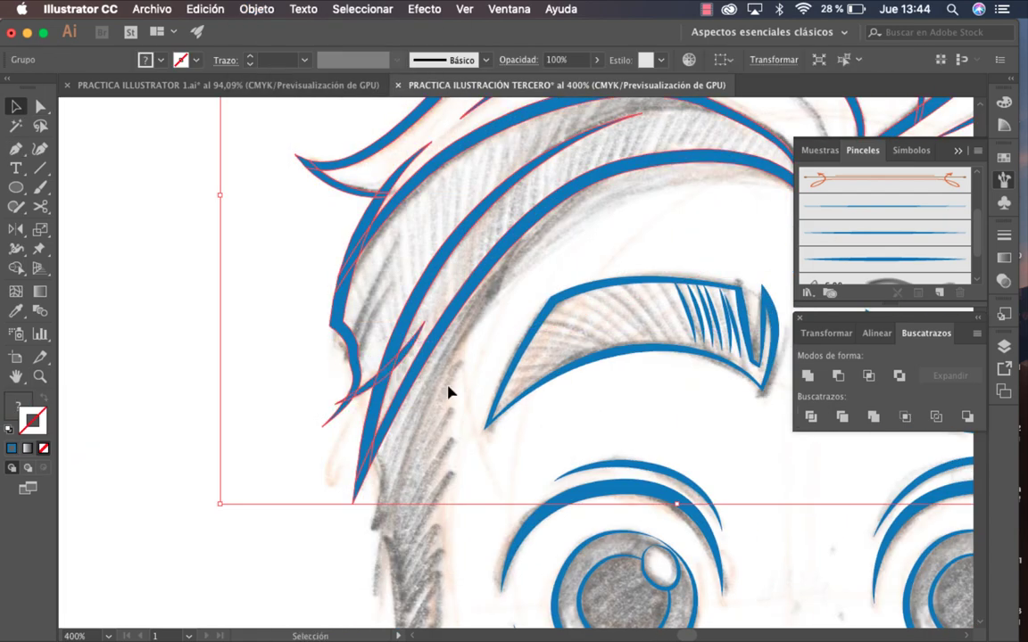
Trace the small pointed lock below the side hair and the left sideburn's outer edge down to the ear, and expand them.
{"action": "left_click_drag", "start_coordinate": [438, 391], "coordinate": [343, 286]}
{"action": "left_click", "coordinate": [179, 292]}
{"action": "left_click_drag", "start_coordinate": [284, 379], "coordinate": [274, 420]}
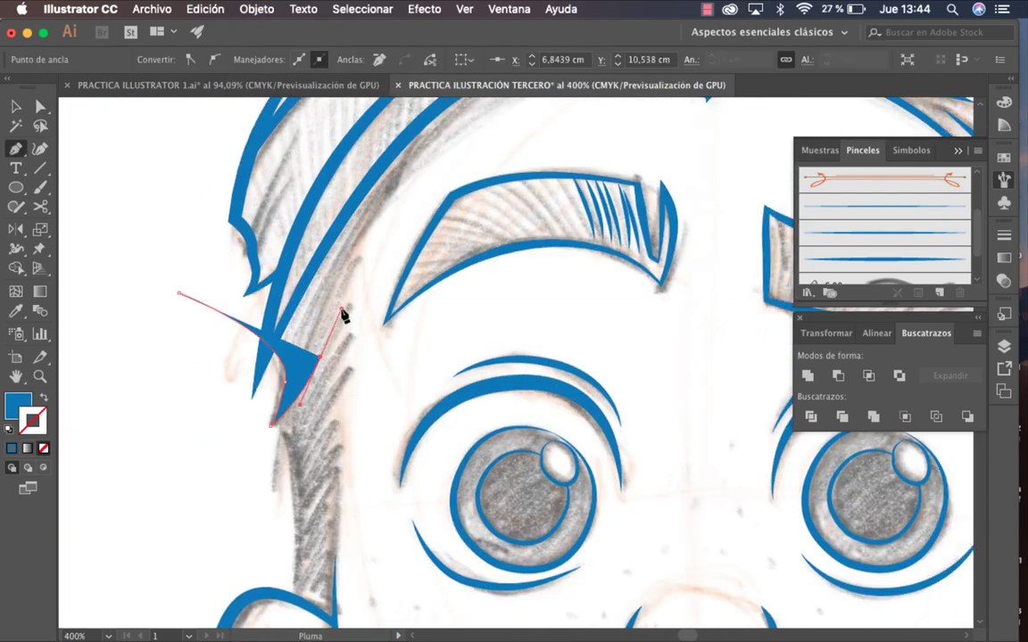
{"action": "scroll", "coordinate": [343, 315], "scroll_direction": "down", "scroll_amount": 5}
{"action": "scroll", "coordinate": [543, 452], "scroll_direction": "down", "scroll_amount": 2}
{"action": "key", "text": "v"}
{"action": "left_click", "coordinate": [207, 163]}
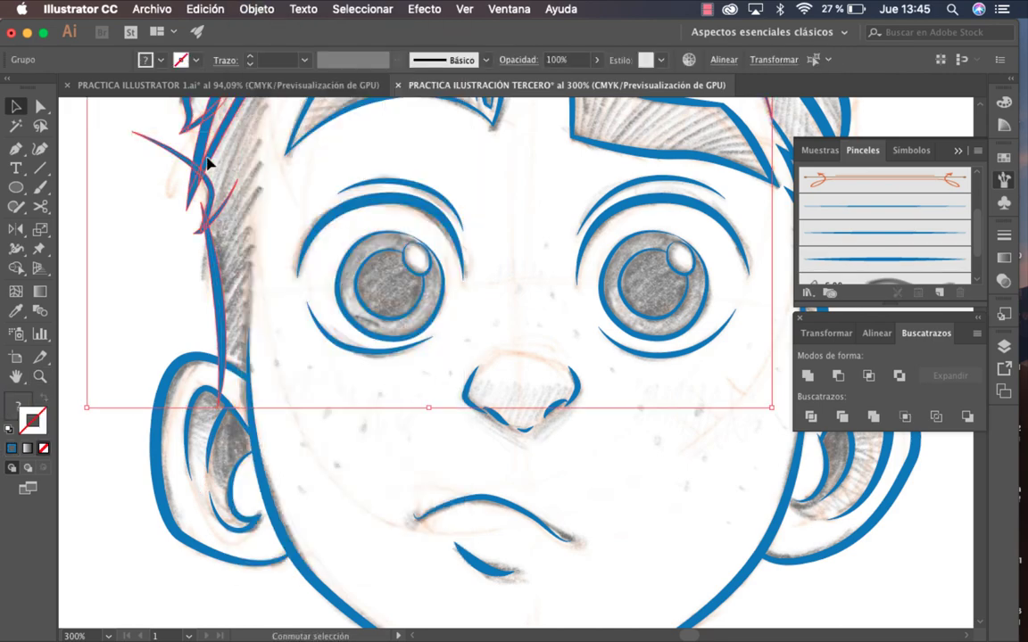
Trace the left sideburn's jagged inner edge in short pointed tufts from the hairline down to the ear.
{"action": "scroll", "coordinate": [446, 367], "scroll_direction": "up", "scroll_amount": 5}
{"action": "key", "text": "p"}
{"action": "key", "text": "shift+x"}
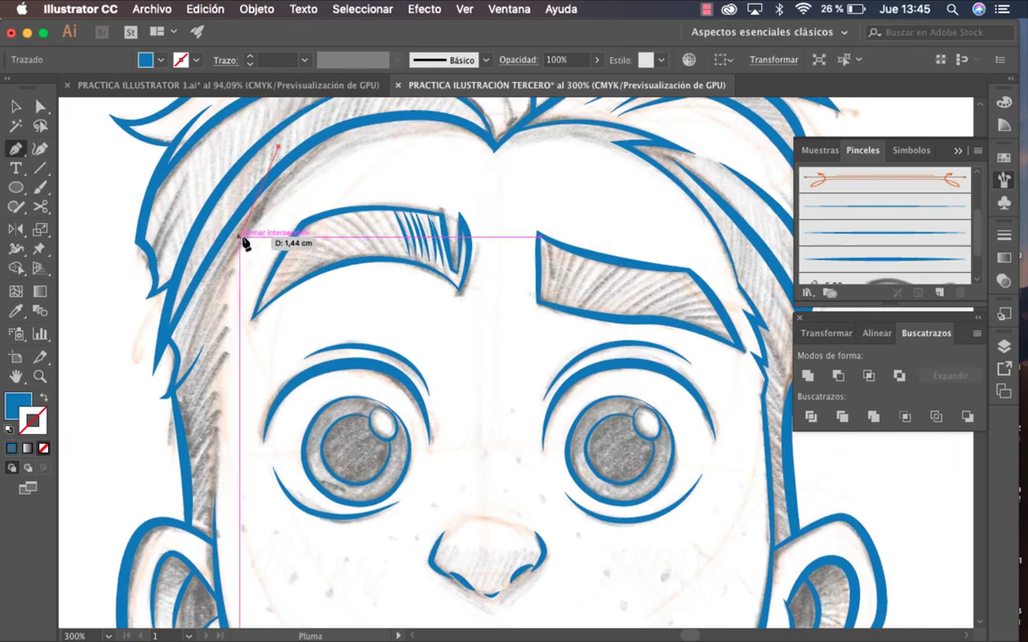
{"action": "left_click", "coordinate": [204, 311]}
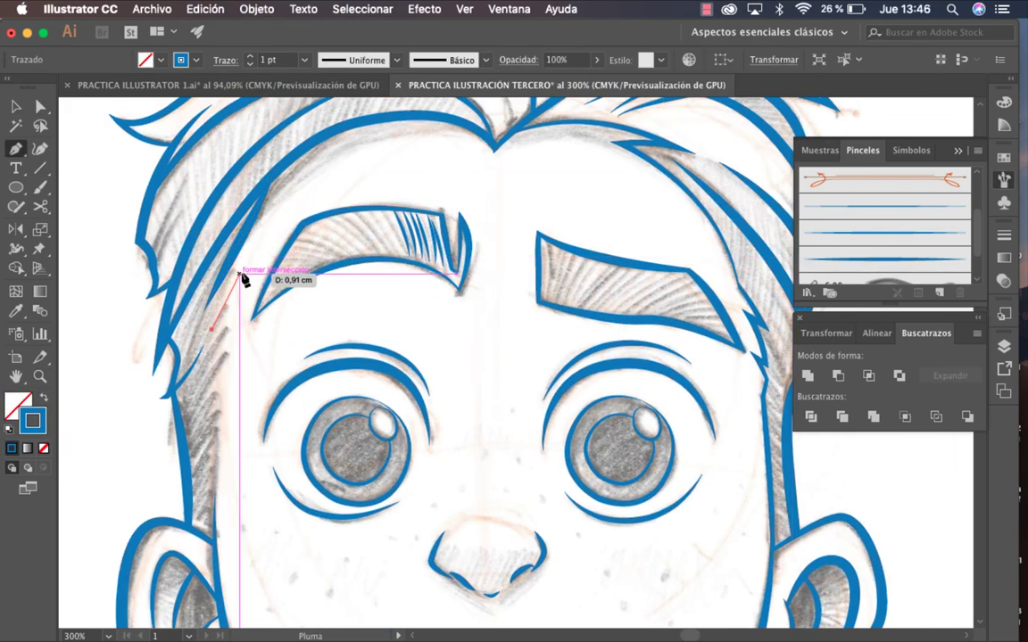
{"action": "left_click", "coordinate": [223, 295]}
{"action": "left_click", "coordinate": [217, 353]}
{"action": "left_click", "coordinate": [220, 395]}
{"action": "left_click", "coordinate": [226, 444]}
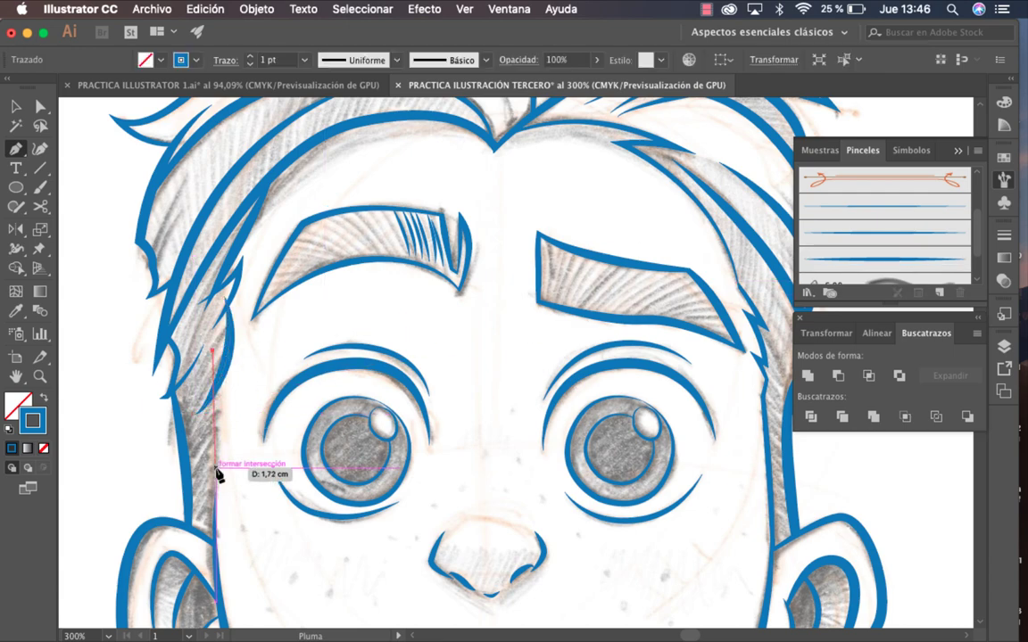
{"action": "left_click", "coordinate": [213, 522]}
Trim the overhanging ends of the left sideburn tufts.
{"action": "key", "text": "v"}
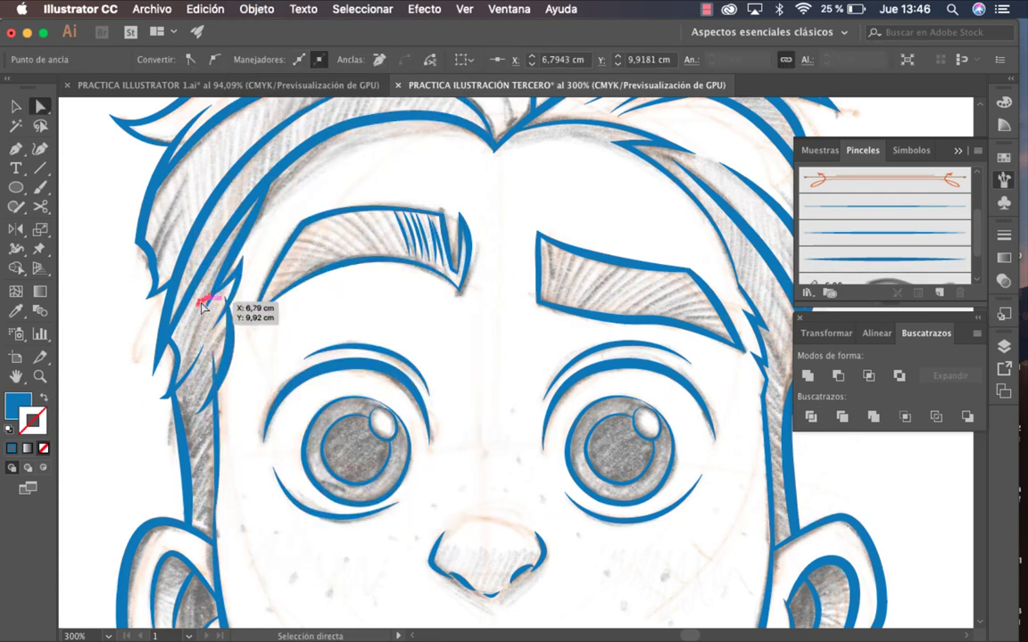
{"action": "left_click_drag", "start_coordinate": [201, 293], "coordinate": [218, 355]}
{"action": "key", "text": "shift+super+a"}
Trace short pointed strands at the outer tip of the left side hair with a tapered brush.
{"action": "key", "text": "F7"}
{"action": "left_click_drag", "start_coordinate": [165, 236], "coordinate": [354, 258]}
{"action": "key", "text": "p"}
{"action": "left_click", "coordinate": [172, 359]}
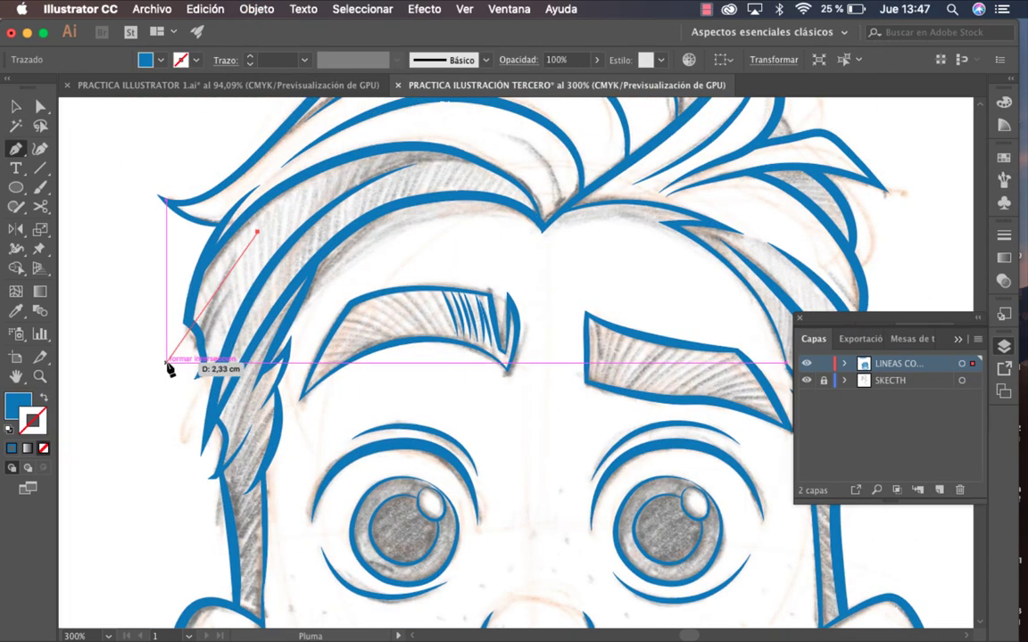
{"action": "left_click_drag", "start_coordinate": [183, 332], "coordinate": [688, 294]}
{"action": "key", "text": "F5"}
{"action": "key", "text": "v"}
{"action": "left_click", "coordinate": [246, 257]}
{"action": "key", "text": "p"}
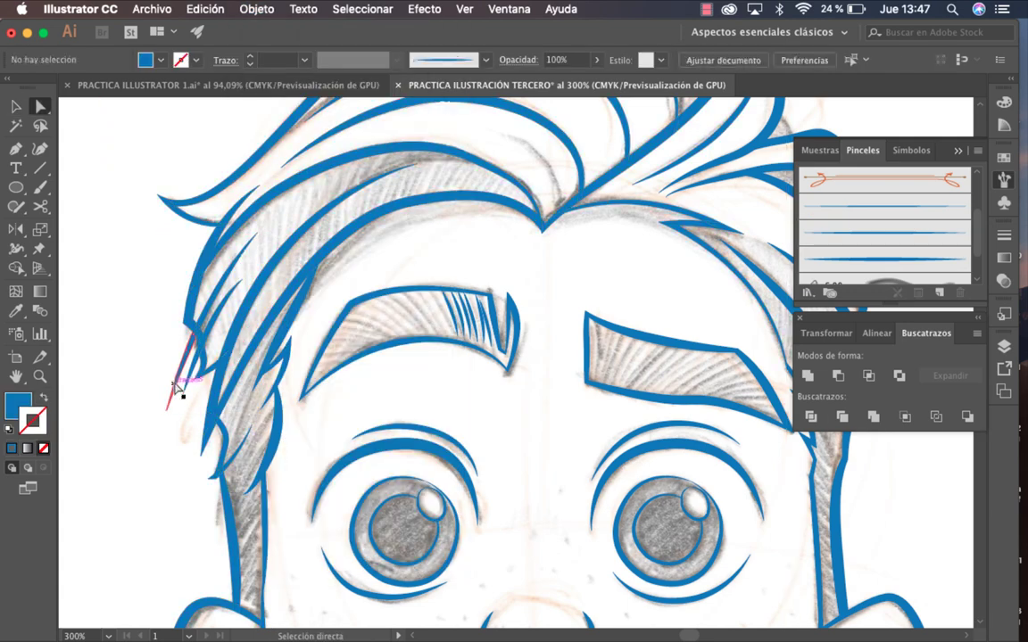
Trace a short curved strand inside the fringe, running down to the hair parting.
{"action": "scroll", "coordinate": [177, 390], "scroll_direction": "right", "scroll_amount": 5}
{"action": "left_click_drag", "start_coordinate": [413, 212], "coordinate": [459, 253]}
{"action": "left_click_drag", "start_coordinate": [429, 299], "coordinate": [608, 361]}
{"action": "left_click", "coordinate": [452, 236]}
{"action": "key", "text": "v"}
{"action": "key", "text": "shift+x"}
{"action": "key", "text": "shift+super+a"}
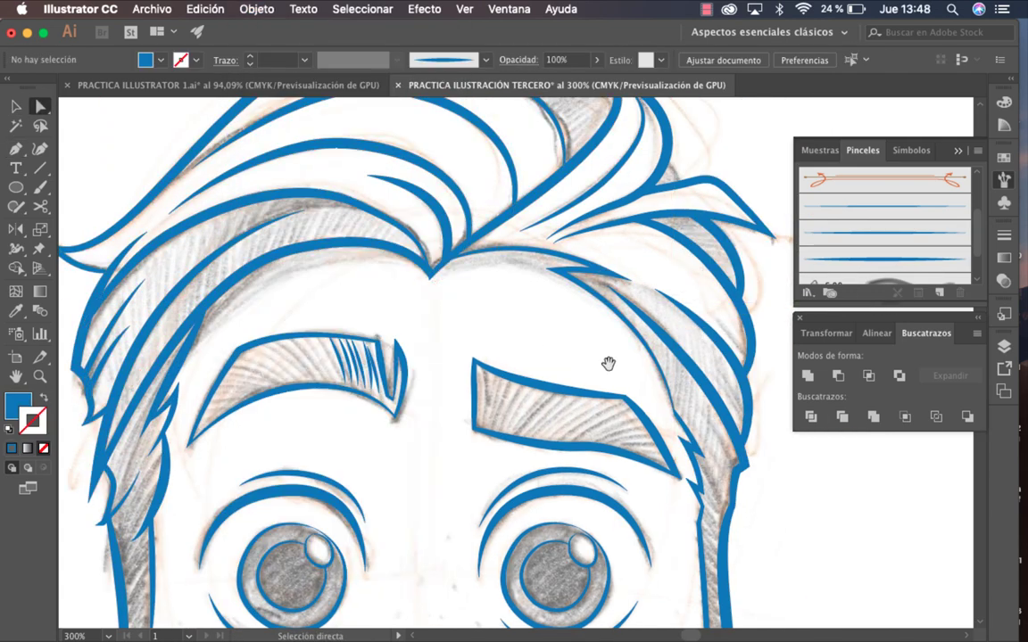
Trace the short top edge of the shaded gap at the crown, joining the two hair waves.
{"action": "key", "text": "p"}
{"action": "scroll", "coordinate": [608, 362], "scroll_direction": "up", "scroll_amount": 3}
{"action": "scroll", "coordinate": [608, 362], "scroll_direction": "right", "scroll_amount": 2}
{"action": "left_click", "coordinate": [393, 197]}
{"action": "left_click_drag", "start_coordinate": [481, 209], "coordinate": [529, 214]}
{"action": "left_click", "coordinate": [527, 378]}
{"action": "key", "text": "super+a"}
{"action": "key", "text": "shift+super+a"}
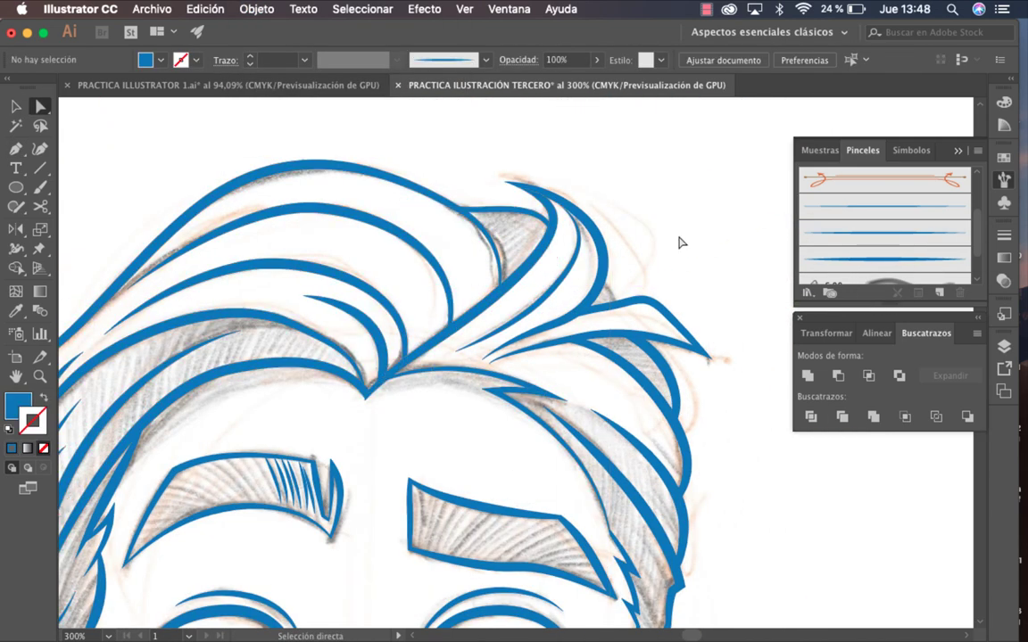
Trace both sides of the neck from inside the jawline down past the collar with the thickest blue brush.
{"action": "key", "text": "p"}
{"action": "scroll", "coordinate": [679, 238], "scroll_direction": "down", "scroll_amount": 10}
{"action": "left_click", "coordinate": [532, 193]}
{"action": "left_click", "coordinate": [434, 324]}
{"action": "left_click", "coordinate": [441, 506]}
{"action": "key", "text": "shift+x"}
{"action": "key", "text": "shift+super+a"}
{"action": "left_click", "coordinate": [201, 203]}
{"action": "left_click", "coordinate": [295, 291]}
{"action": "left_click", "coordinate": [301, 355]}
{"action": "left_click", "coordinate": [309, 419]}
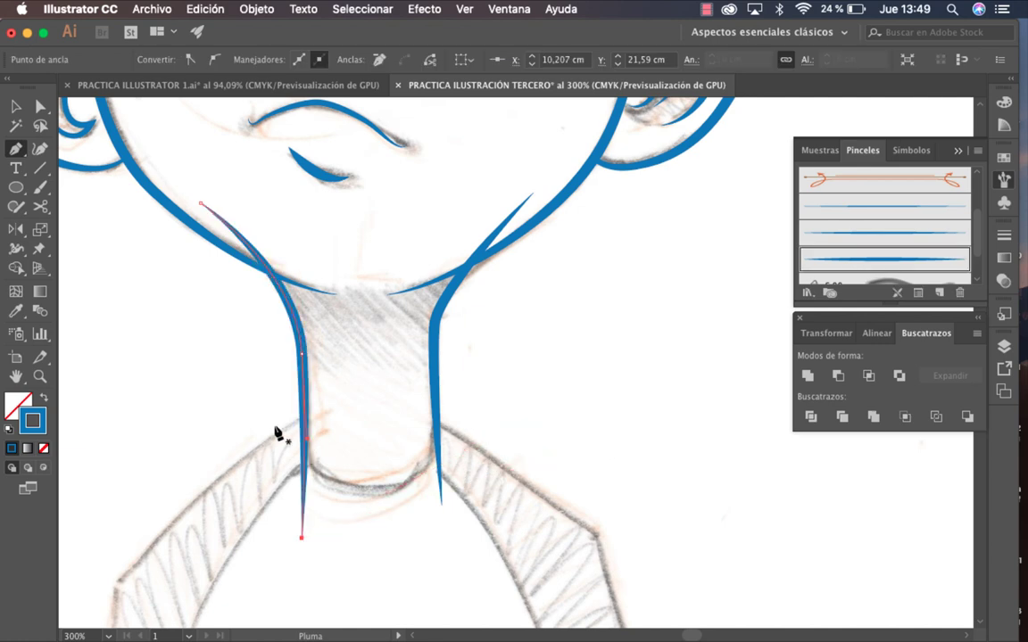
Trace the collar curve across the base of the neck, and expand and trim the neck and jaw lines.
{"action": "left_click", "coordinate": [437, 446]}
{"action": "key", "text": "super+a"}
{"action": "key", "text": "shift+super+a"}
{"action": "key", "text": "a"}
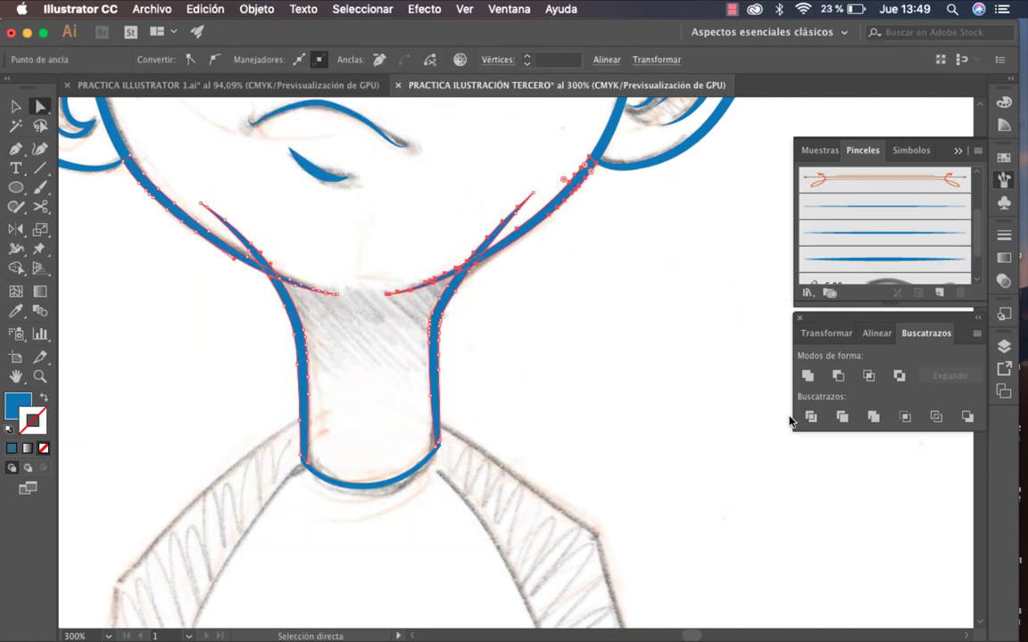
{"action": "key", "text": "shift+super+a"}
Trace the right shoulder and outer sleeve edge down to the cuff, and outline the curved cuff hem.
{"action": "scroll", "coordinate": [624, 357], "scroll_direction": "down", "scroll_amount": 8}
{"action": "key", "text": "p"}
{"action": "left_click", "coordinate": [413, 229]}
{"action": "left_click", "coordinate": [533, 240]}
{"action": "left_click", "coordinate": [605, 486]}
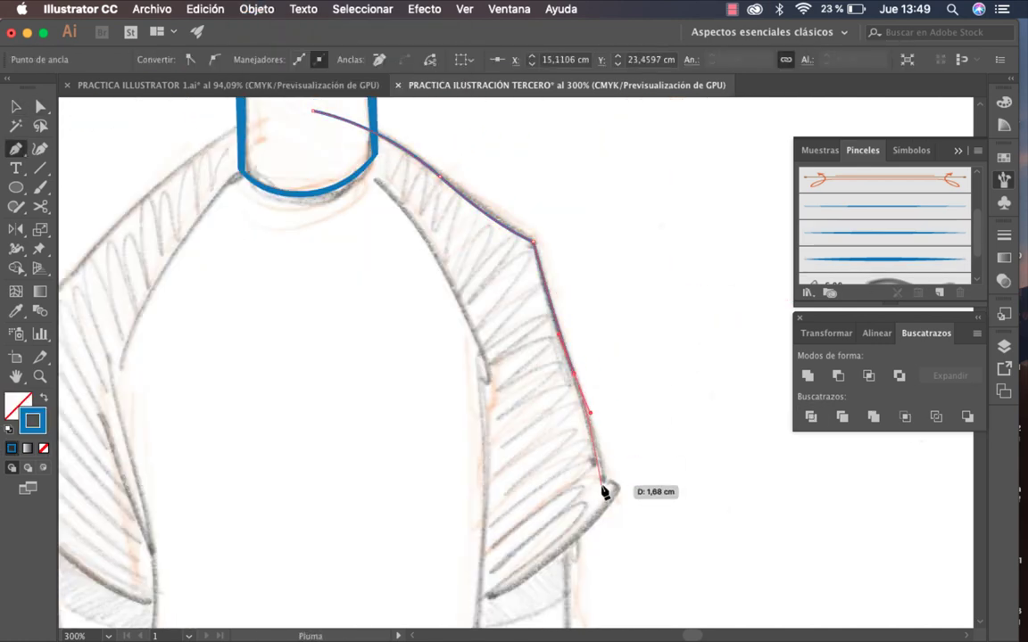
{"action": "left_click", "coordinate": [866, 214]}
{"action": "scroll", "coordinate": [551, 349], "scroll_direction": "up", "scroll_amount": 3}
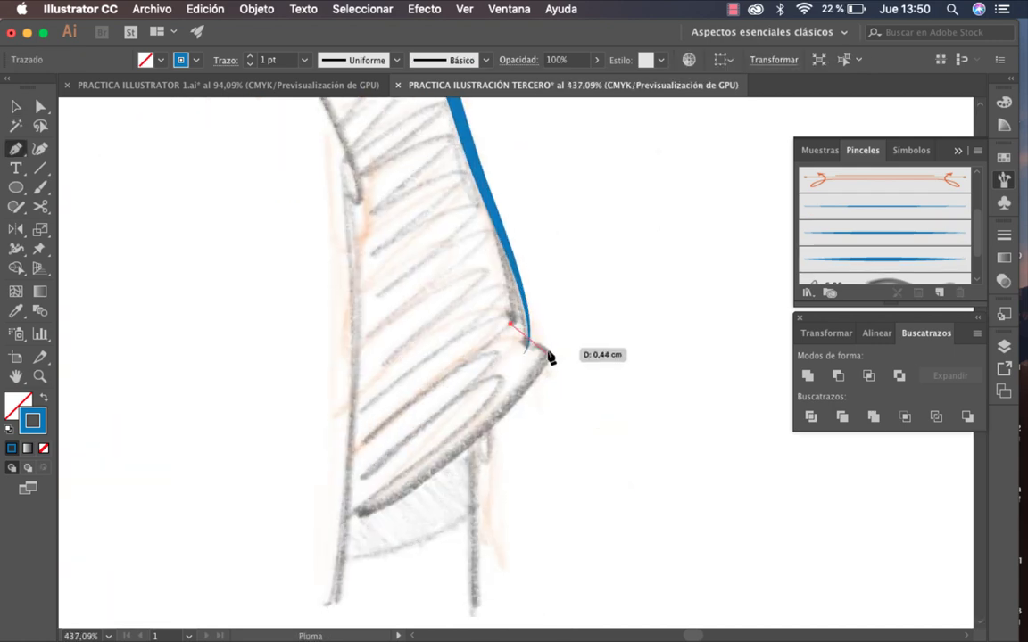
{"action": "left_click_drag", "start_coordinate": [249, 551], "coordinate": [120, 559]}
Trace the right sleeve's inner seam from the collar down past the cuff, and add the outer arm line below it.
{"action": "scroll", "coordinate": [676, 287], "scroll_direction": "down", "scroll_amount": 4}
{"action": "left_click", "coordinate": [388, 190]}
{"action": "left_click", "coordinate": [483, 549]}
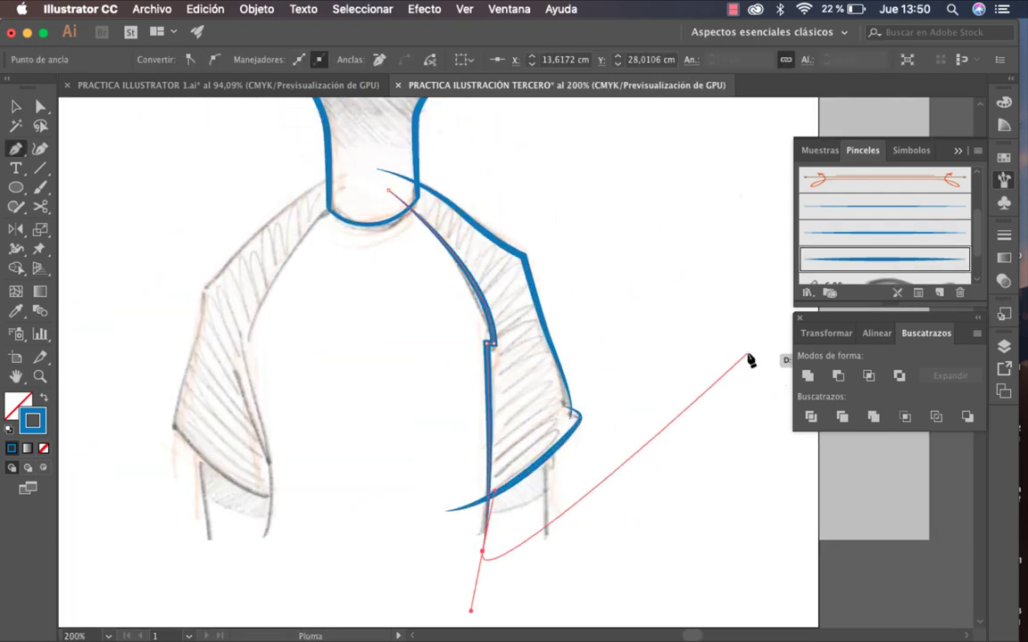
{"action": "left_click", "coordinate": [751, 356], "text": "super"}
{"action": "left_click", "coordinate": [543, 403]}
{"action": "left_click_drag", "start_coordinate": [543, 539], "coordinate": [543, 546]}
{"action": "left_click", "coordinate": [606, 539], "text": "super"}
{"action": "mouse_move", "coordinate": [614, 374]}
{"action": "left_mouse_down"}
{"action": "mouse_move", "coordinate": [670, 375]}
{"action": "mouse_move", "coordinate": [535, 481]}
{"action": "left_mouse_up"}
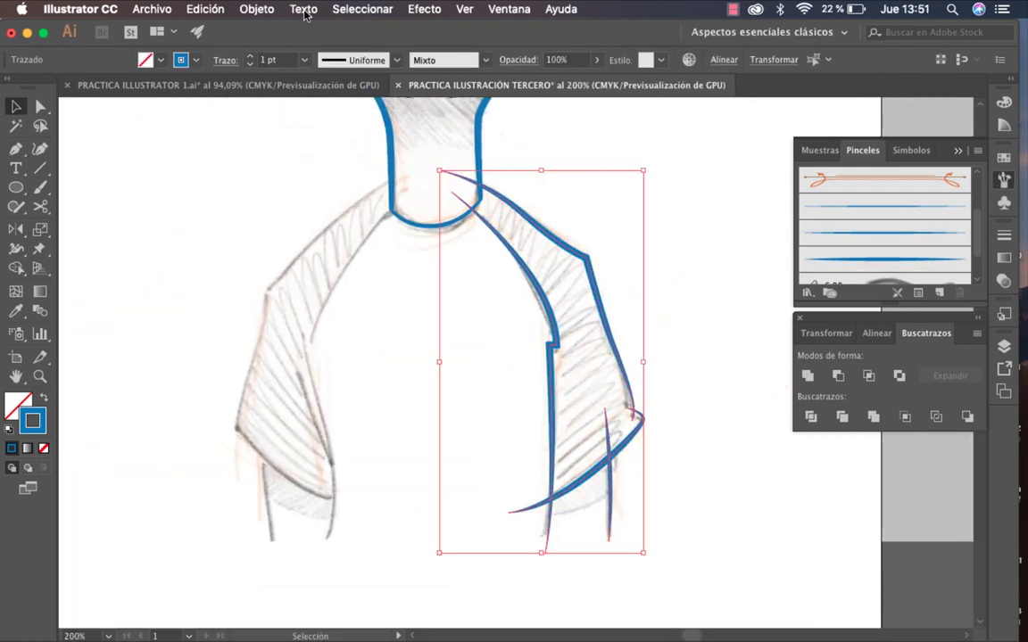
Trace the left shoulder, outer sleeve edge and curved cuff hem with the thickest blue brush.
{"action": "key", "text": "p"}
{"action": "scroll", "coordinate": [535, 357], "scroll_direction": "left", "scroll_amount": 3}
{"action": "left_click_drag", "start_coordinate": [438, 219], "coordinate": [483, 208]}
{"action": "left_click", "coordinate": [404, 257]}
{"action": "left_click", "coordinate": [370, 296]}
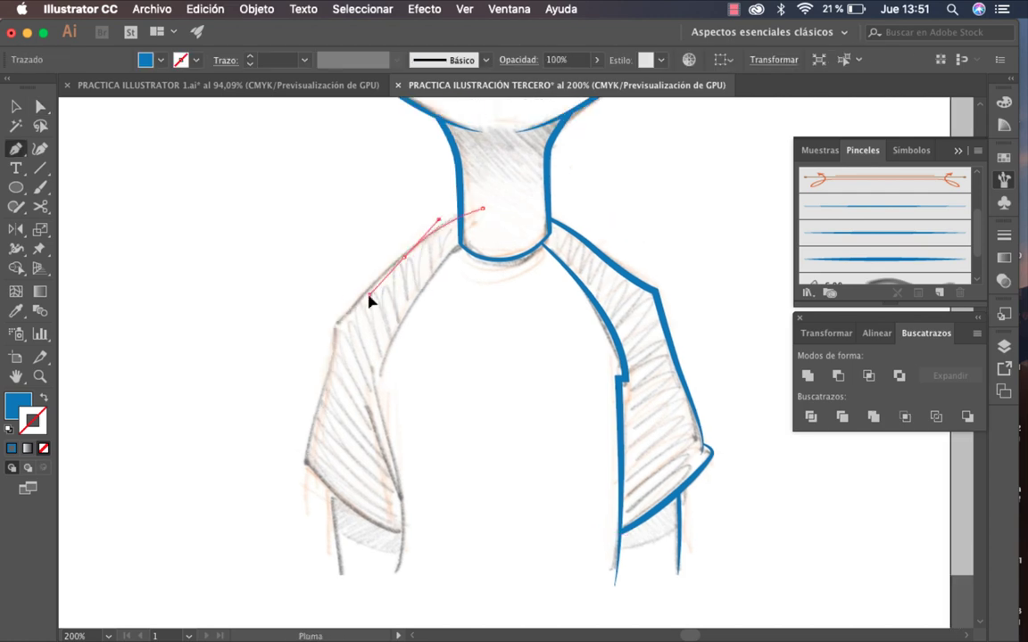
{"action": "left_click", "coordinate": [434, 530]}
{"action": "key", "text": "v"}
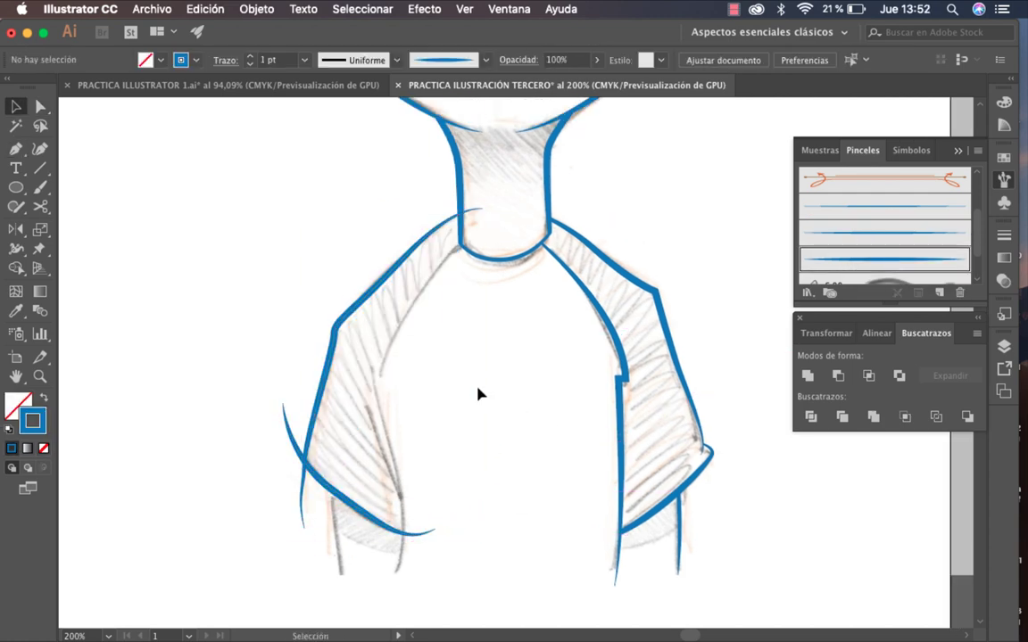
Trace the left sleeve's inner seam from the collar and the inner arm line crossing the cuff.
{"action": "left_click_drag", "start_coordinate": [356, 486], "coordinate": [322, 494]}
{"action": "key", "text": "super+minus"}
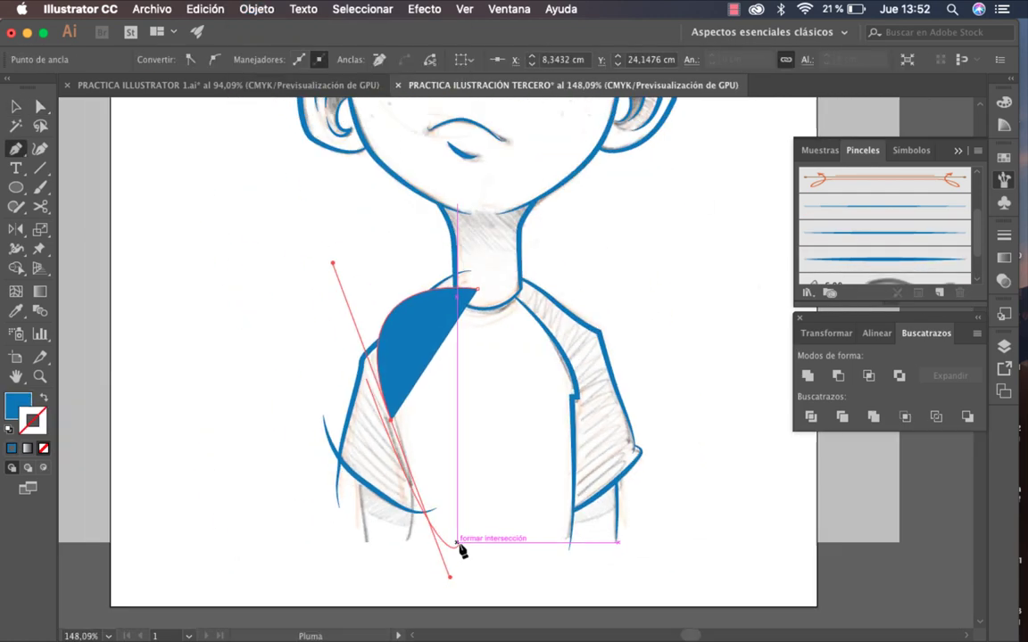
{"action": "key", "text": "shift+x"}
{"action": "left_click_drag", "start_coordinate": [379, 514], "coordinate": [481, 434]}
{"action": "key", "text": "Escape"}
{"action": "left_click_drag", "start_coordinate": [395, 424], "coordinate": [413, 471]}
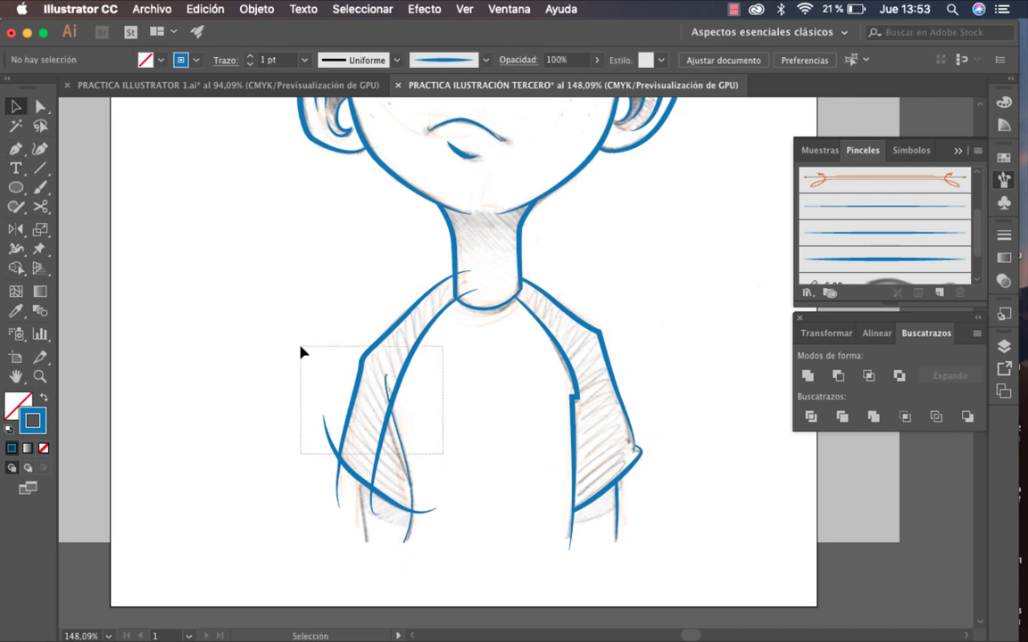
Try to expand the left sleeve lines and trim their overhanging ends.
{"action": "left_click_drag", "start_coordinate": [301, 352], "coordinate": [301, 353]}
{"action": "key", "text": "shift+x"}
{"action": "key", "text": "z"}
{"action": "mouse_move", "coordinate": [470, 286]}
{"action": "left_mouse_down"}
{"action": "mouse_move", "coordinate": [489, 291]}
{"action": "mouse_move", "coordinate": [496, 444]}
{"action": "left_mouse_up"}
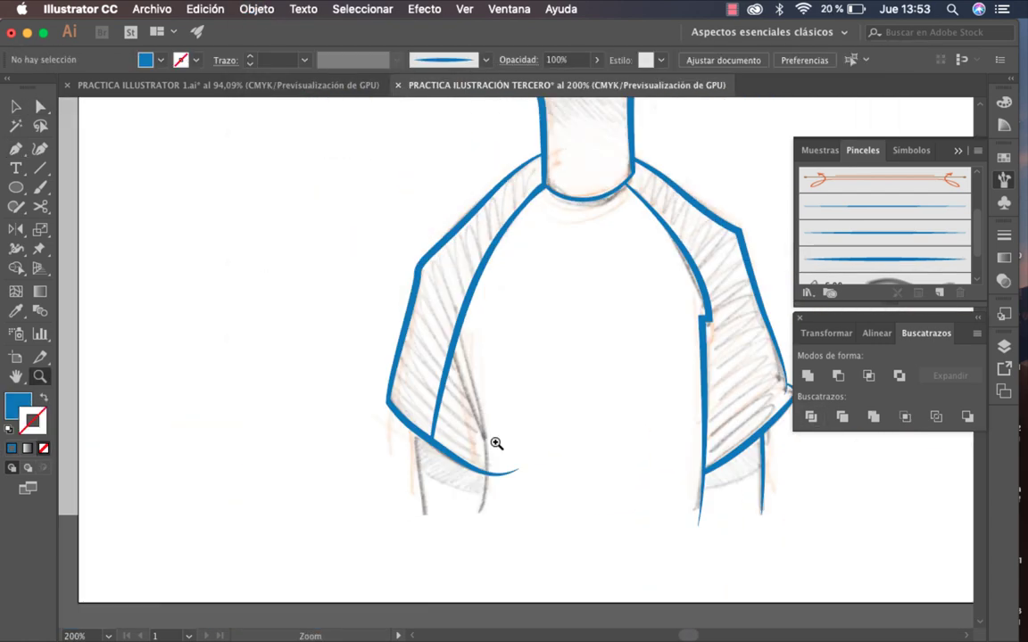
Undo the trimming and expansion of the left sleeve lines.
{"action": "key", "text": "super+z"}
{"action": "key", "text": "super+z"}
{"action": "key", "text": "super+z"}
{"action": "key", "text": "super+z"}
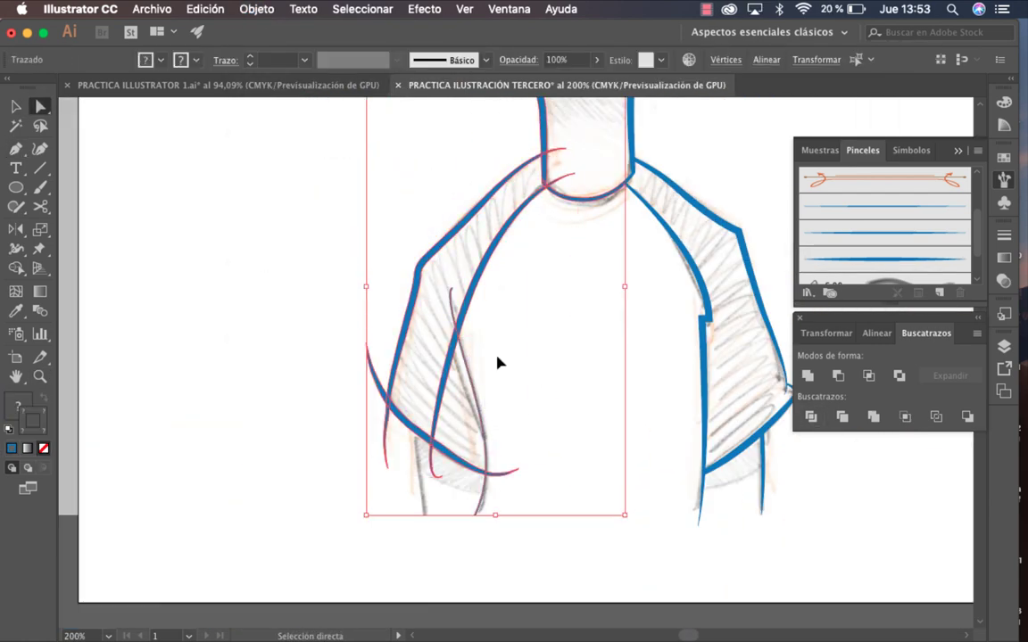
{"action": "key", "text": "super+z"}
{"action": "key", "text": "super+z"}
{"action": "key", "text": "super+z"}
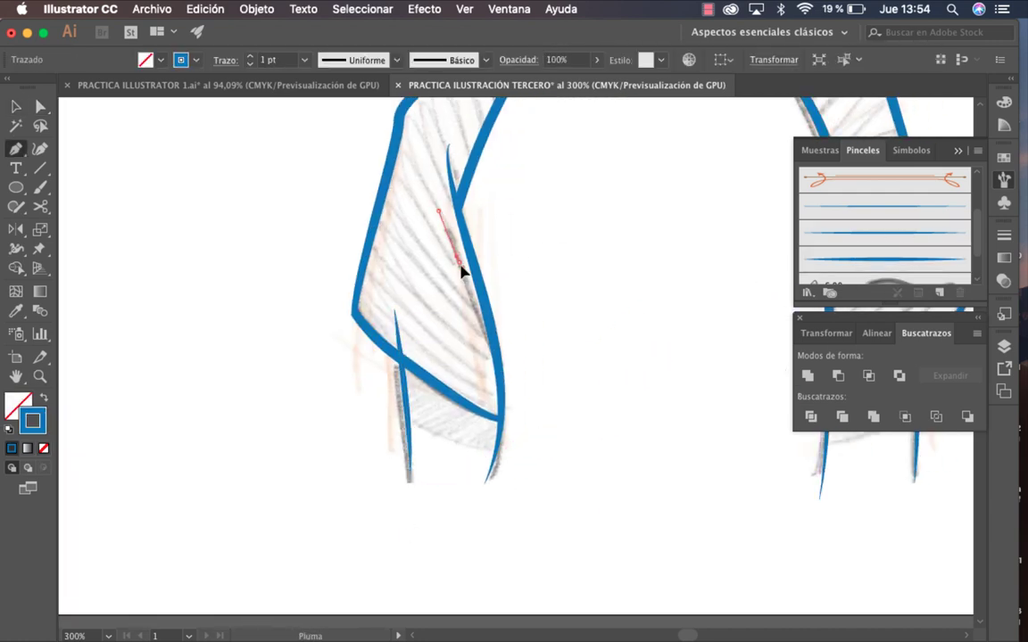
Finish the short fold line inside the left sleeve, beside the inner seam.
{"action": "key", "text": "v"}
{"action": "left_click", "coordinate": [416, 346]}
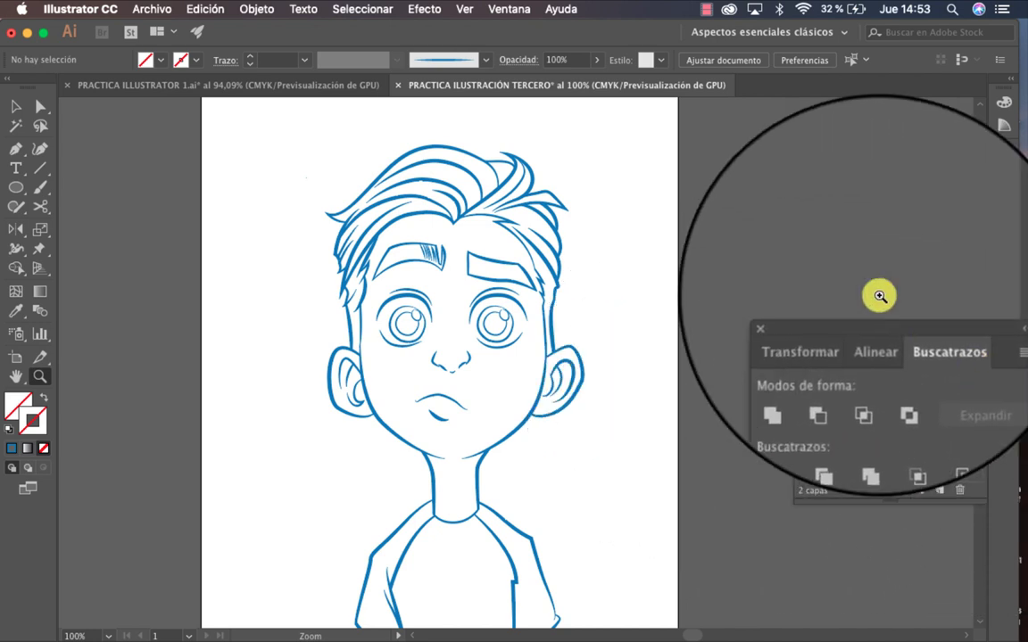
Hide and show the LINEAS CO... layer to check the tracing, and make the SKECTH layer visible.
{"action": "left_click", "coordinate": [1007, 351]}
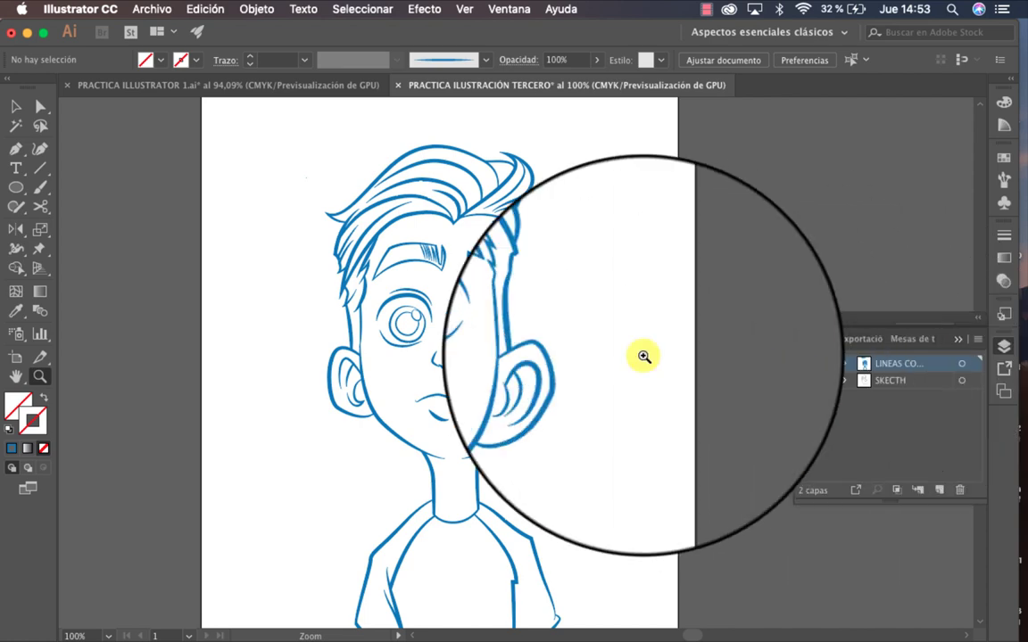
{"action": "left_click", "coordinate": [808, 360]}
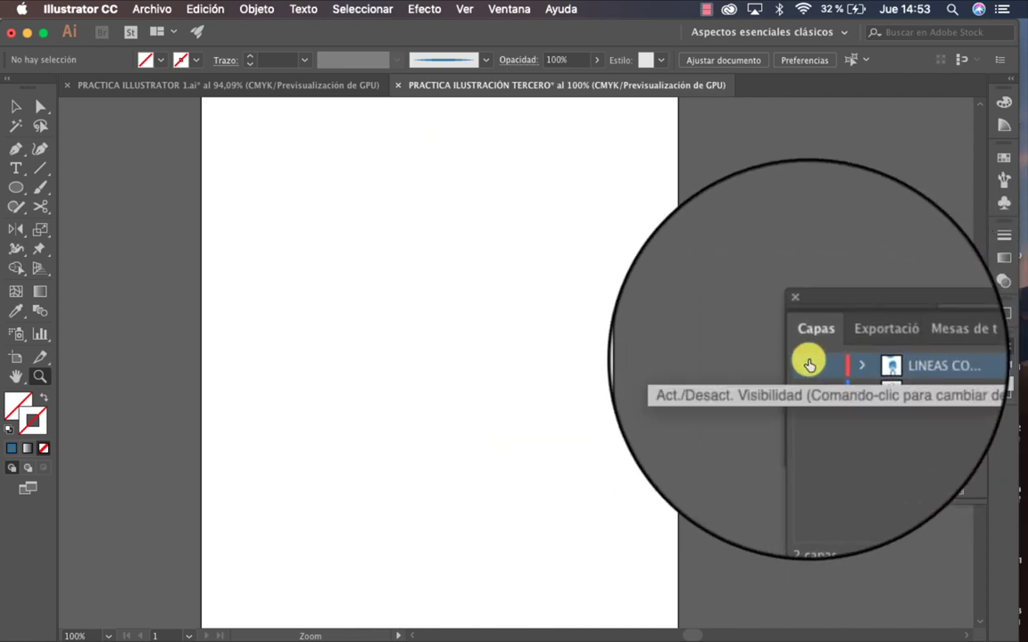
{"action": "left_click", "coordinate": [808, 360]}
{"action": "left_click", "coordinate": [809, 382]}
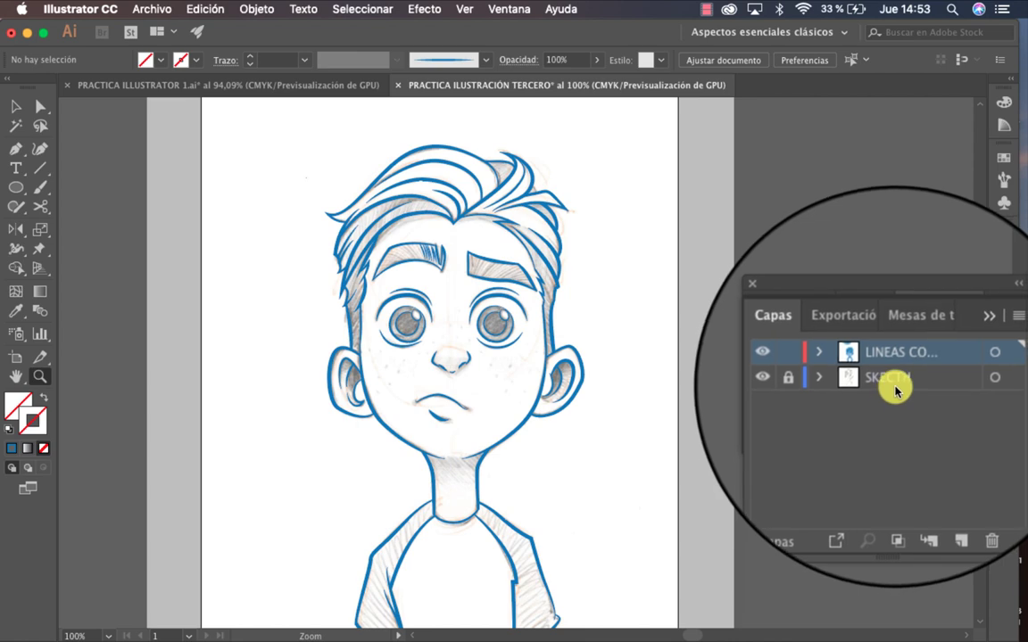
Select the SKECTH layer and toggle its visibility to compare the blue lines with and without the sketch.
{"action": "left_click", "coordinate": [892, 382]}
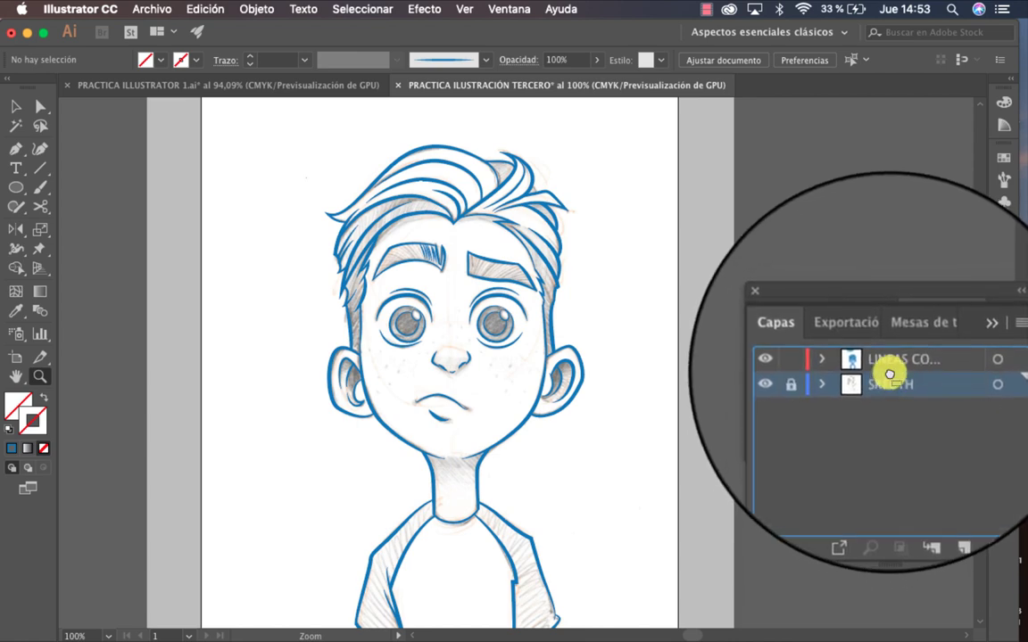
{"action": "left_click", "coordinate": [890, 364]}
{"action": "mouse_move", "coordinate": [890, 364]}
{"action": "left_mouse_down"}
{"action": "mouse_move", "coordinate": [886, 349]}
{"action": "mouse_move", "coordinate": [888, 395]}
{"action": "left_mouse_up"}
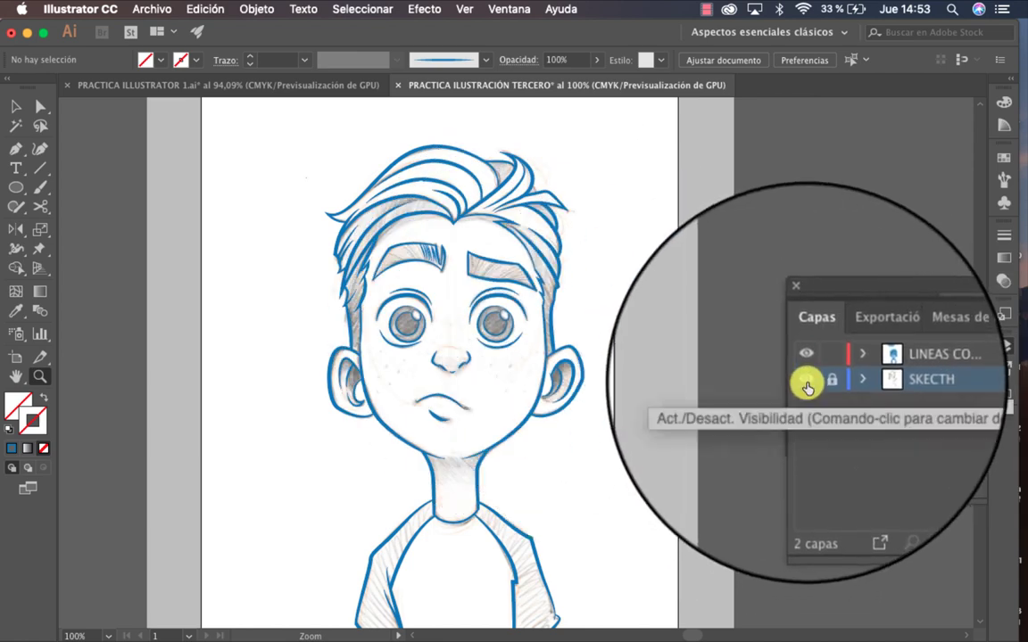
{"action": "left_click", "coordinate": [807, 382]}
{"action": "left_click", "coordinate": [807, 382]}
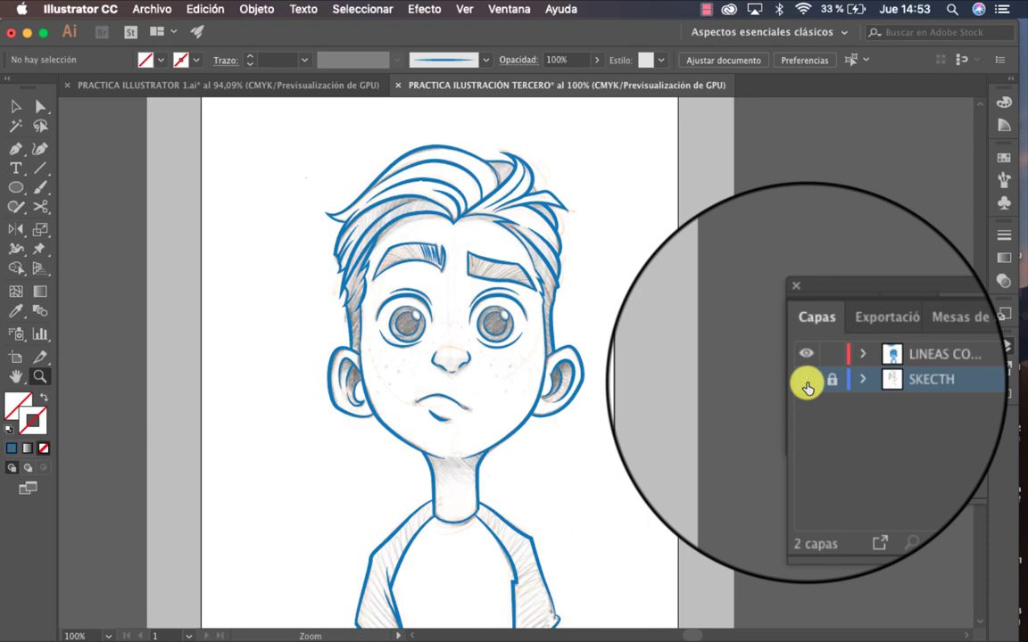
{"action": "left_click", "coordinate": [807, 382]}
Hide the LINEAS CO... layer and show the SKECTH layer so only the pencil drawing of the face remains.
{"action": "left_click", "coordinate": [402, 333]}
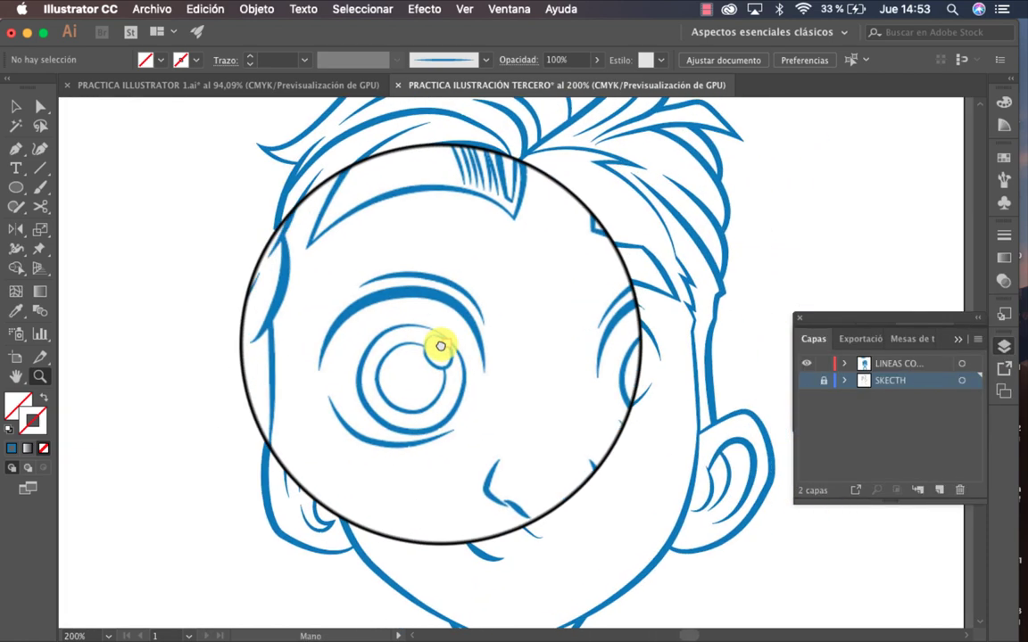
{"action": "left_click", "coordinate": [807, 364]}
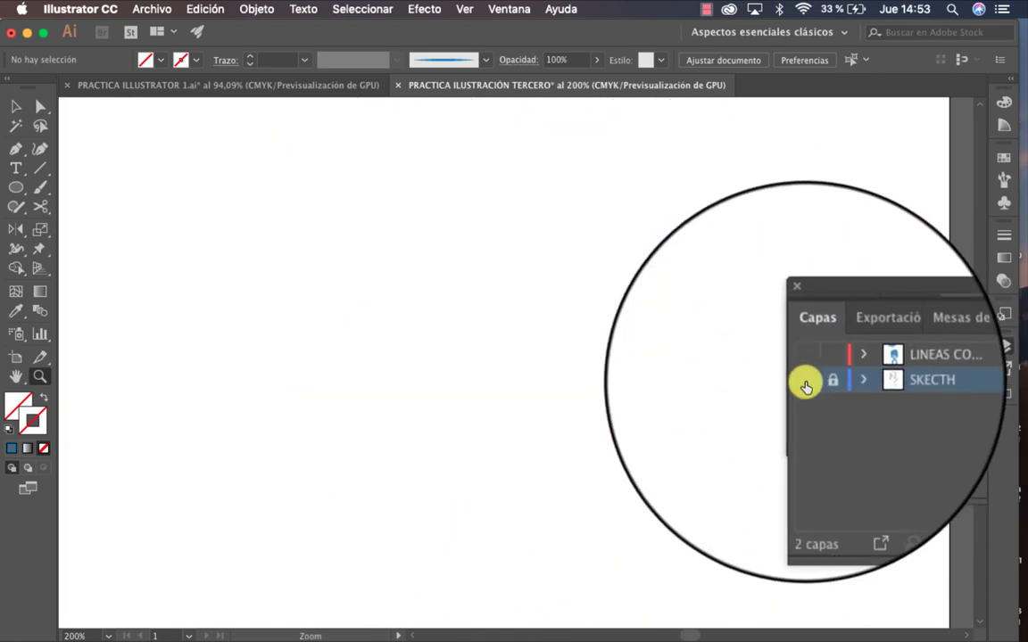
{"action": "left_click", "coordinate": [806, 381]}
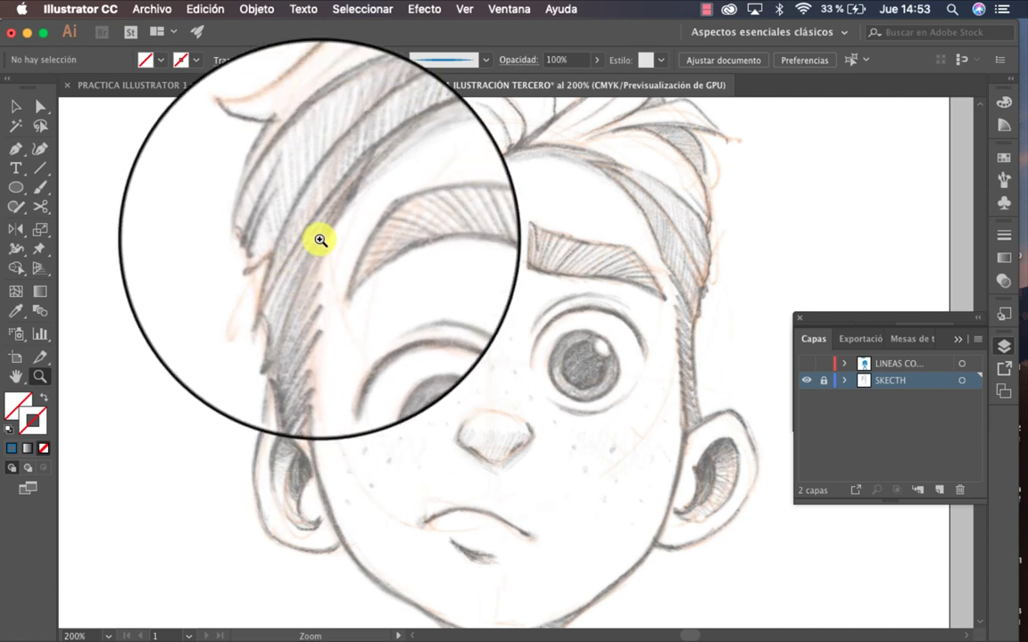
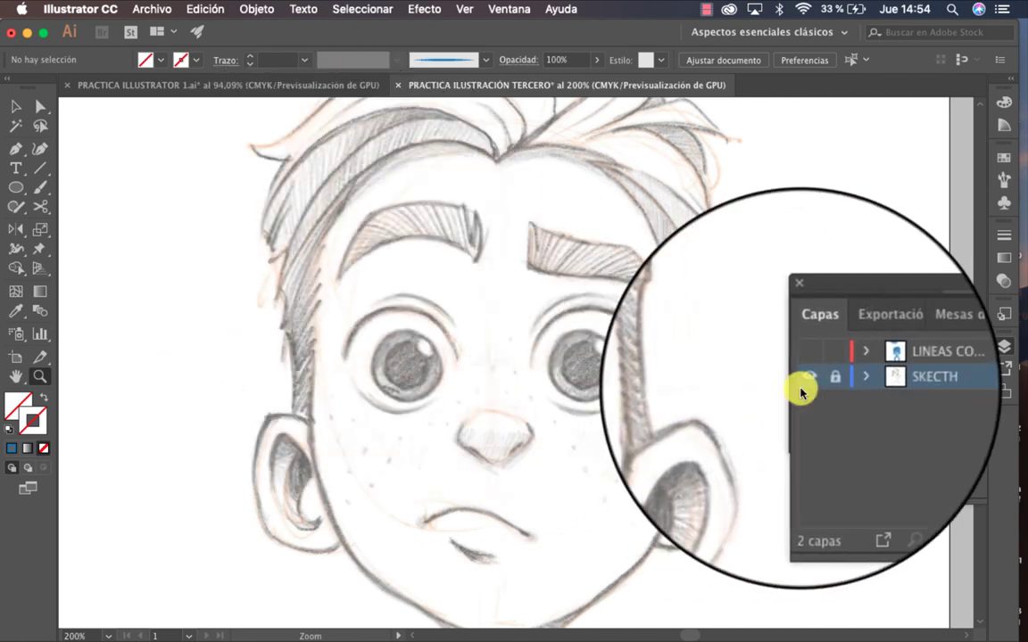
Show the LINEAS CO... layer and hide the SKECTH layer to view only the blue tracing of the eyes.
{"action": "left_click", "coordinate": [808, 364]}
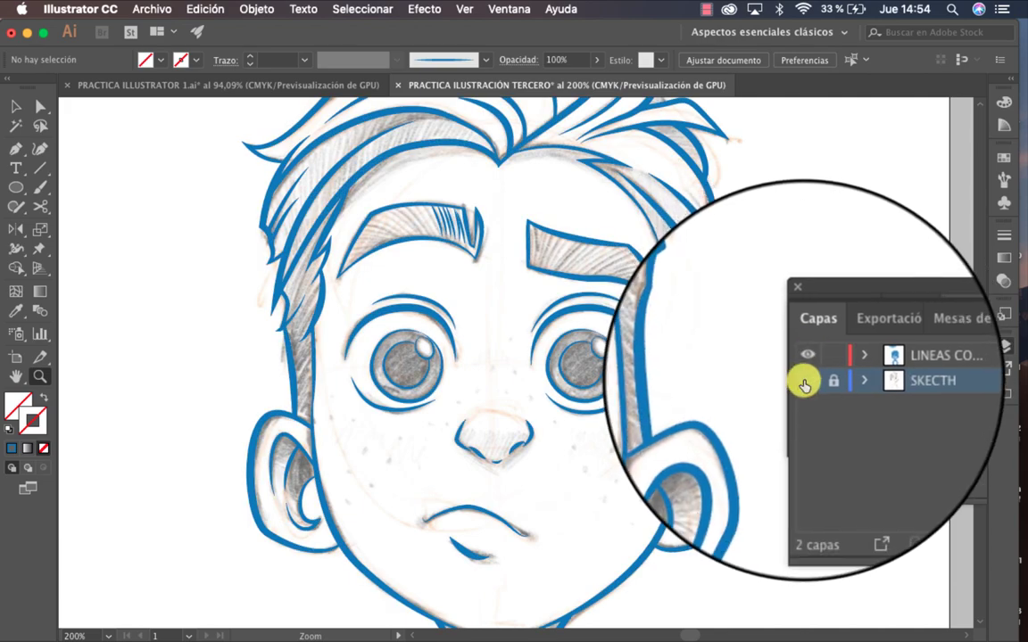
{"action": "left_click", "coordinate": [806, 389]}
{"action": "left_click", "coordinate": [447, 338]}
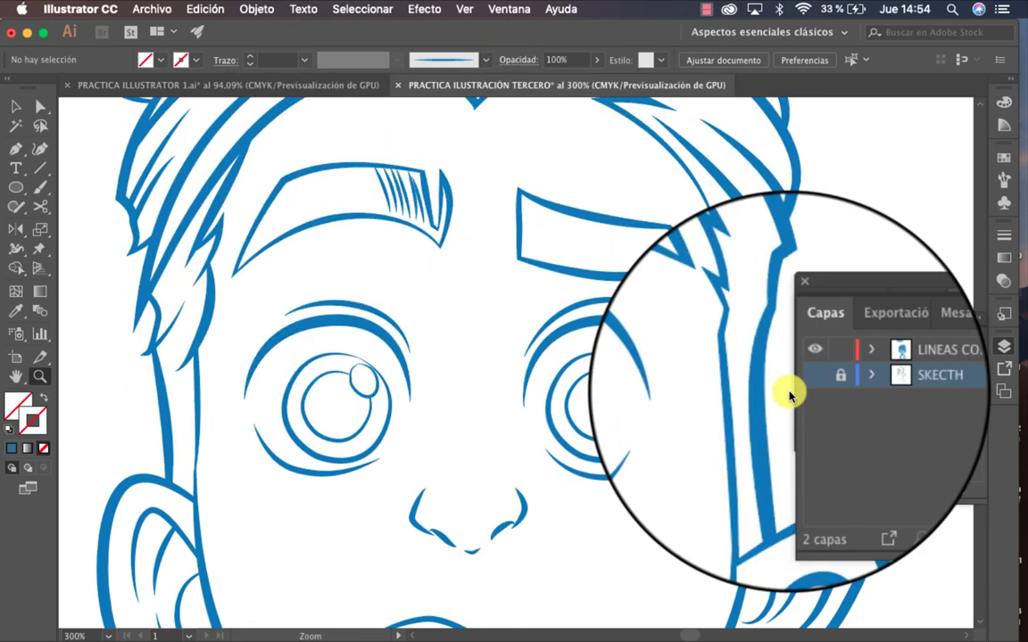
Toggle the visibility of both layers to compare the face lines with the pencil sketch, leaving LINEAS CO... and SKECTH visible.
{"action": "left_click", "coordinate": [809, 364]}
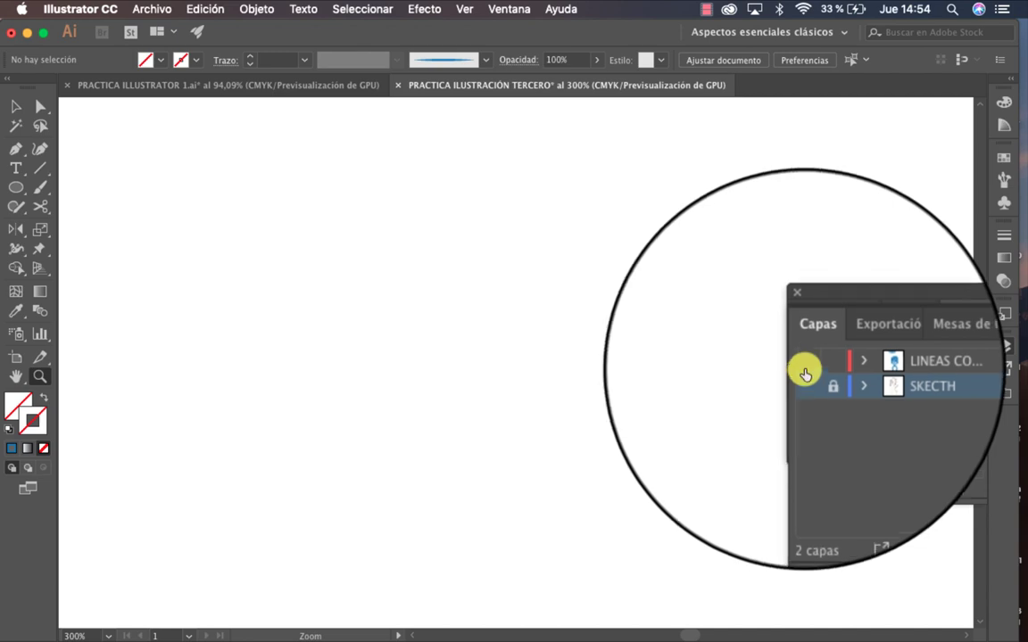
{"action": "left_click", "coordinate": [810, 364]}
{"action": "left_click", "coordinate": [807, 381]}
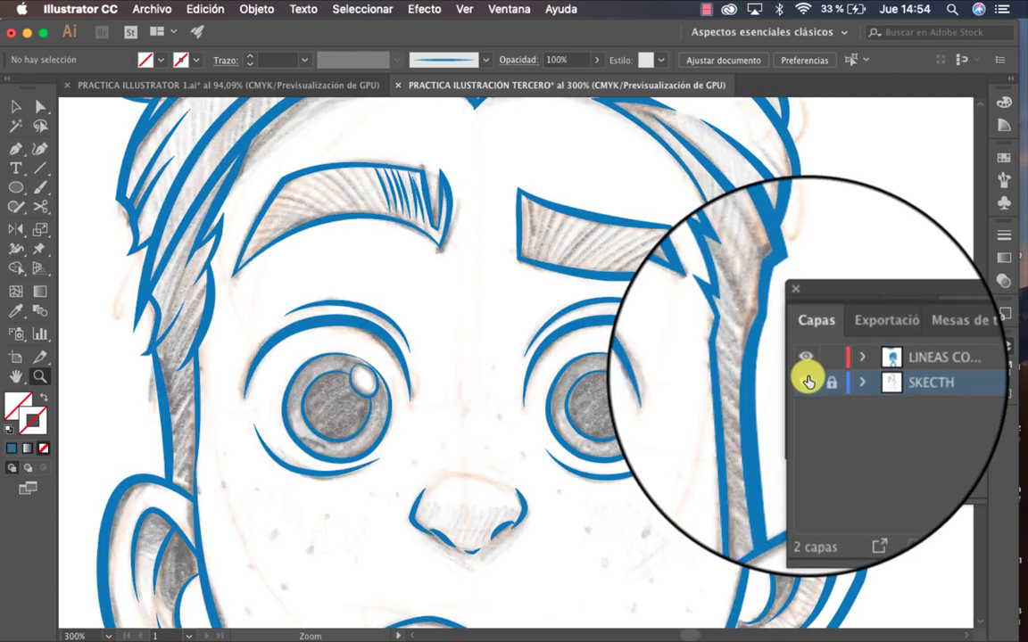
{"action": "left_click", "coordinate": [809, 382]}
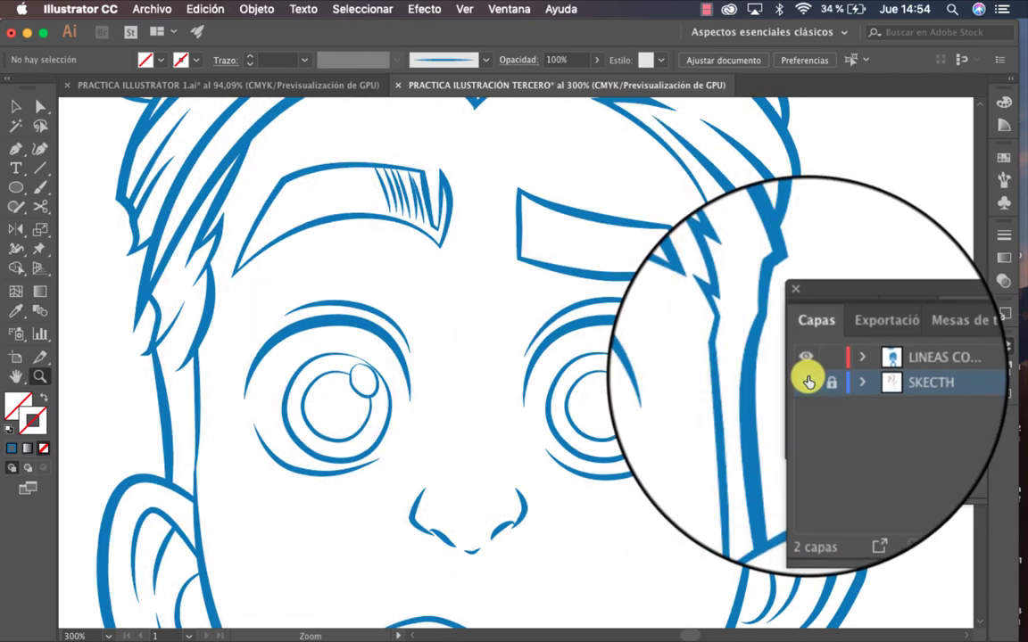
{"action": "left_click", "coordinate": [809, 382]}
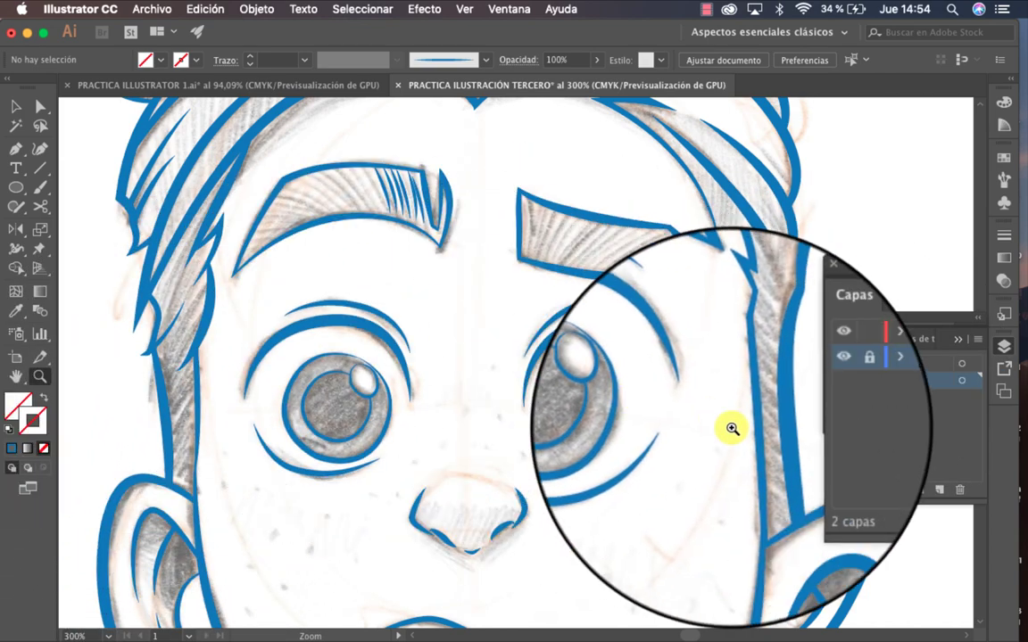
Examine the traced ears, nose, mouth, hair and eyebrows against the sketch for missing details.
{"action": "left_click_drag", "start_coordinate": [726, 507], "coordinate": [661, 385]}
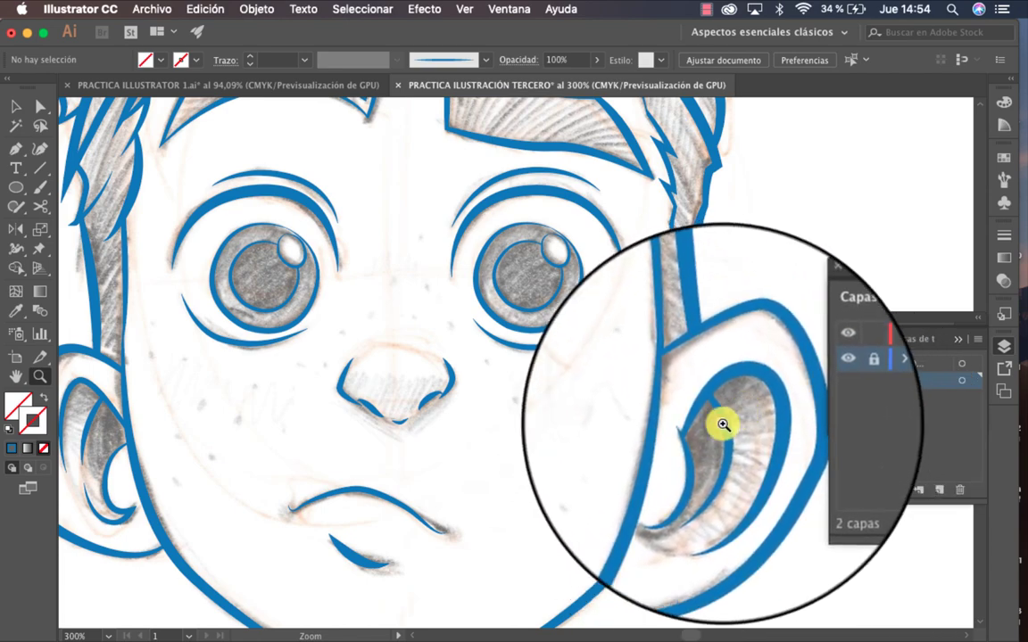
{"action": "left_click_drag", "start_coordinate": [479, 282], "coordinate": [615, 298]}
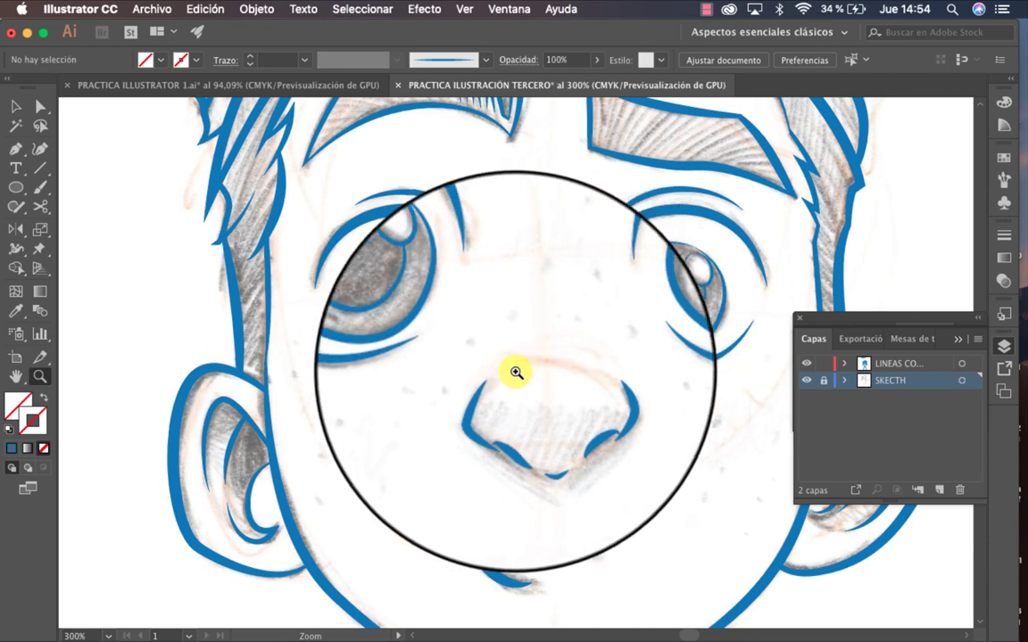
{"action": "left_click_drag", "start_coordinate": [543, 381], "coordinate": [491, 328]}
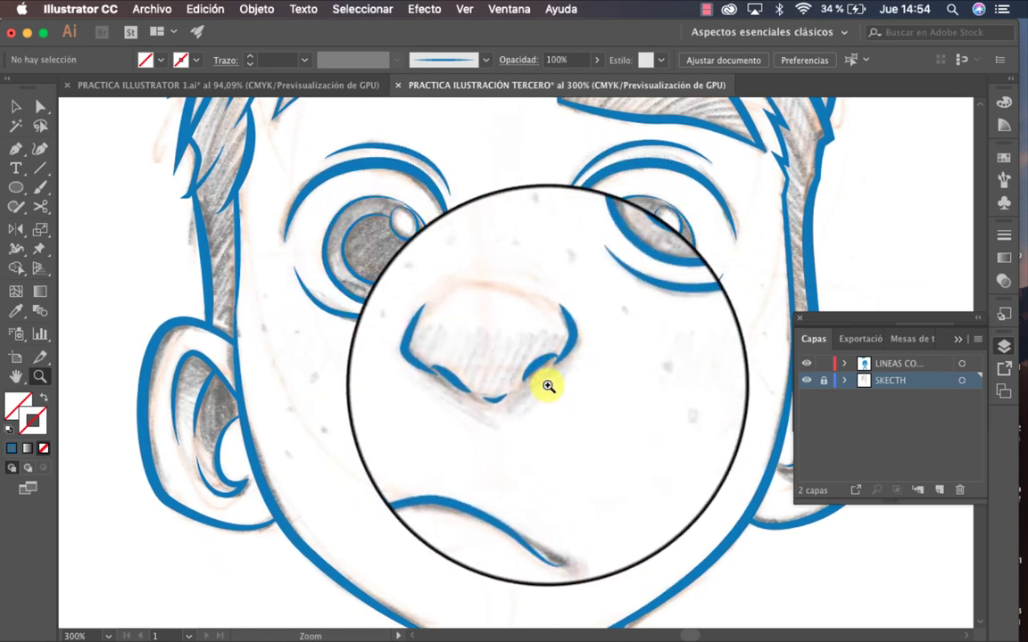
{"action": "left_click_drag", "start_coordinate": [526, 367], "coordinate": [521, 342]}
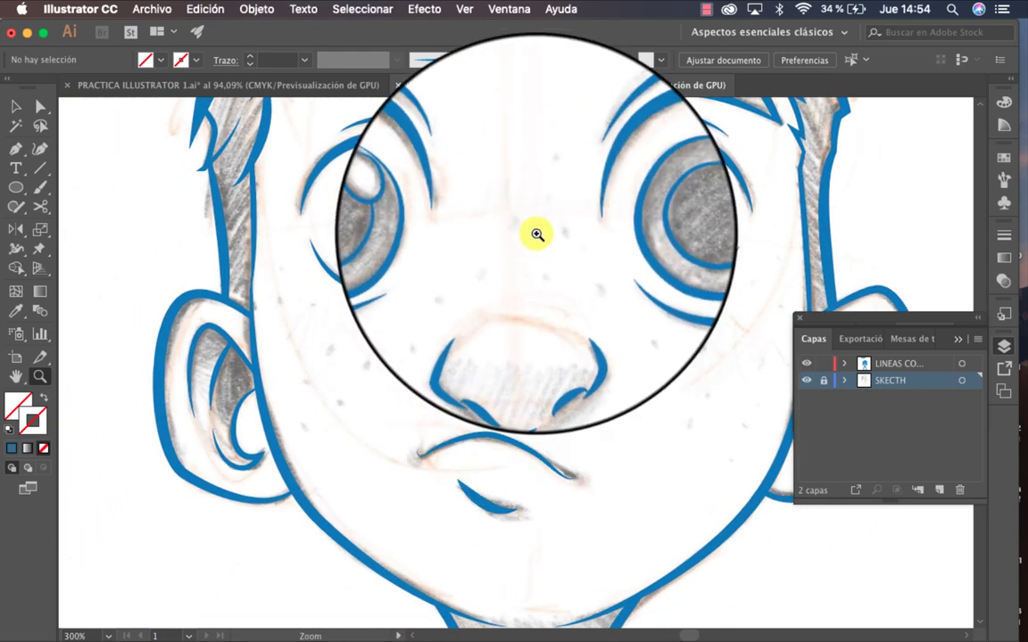
{"action": "left_click_drag", "start_coordinate": [537, 232], "coordinate": [535, 379]}
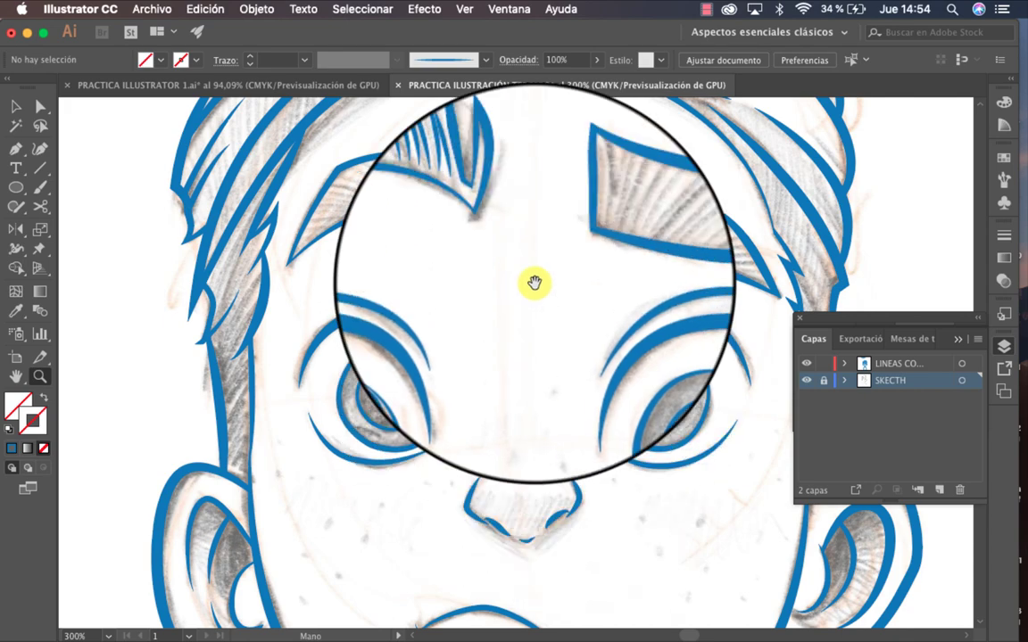
{"action": "left_click_drag", "start_coordinate": [532, 283], "coordinate": [482, 371]}
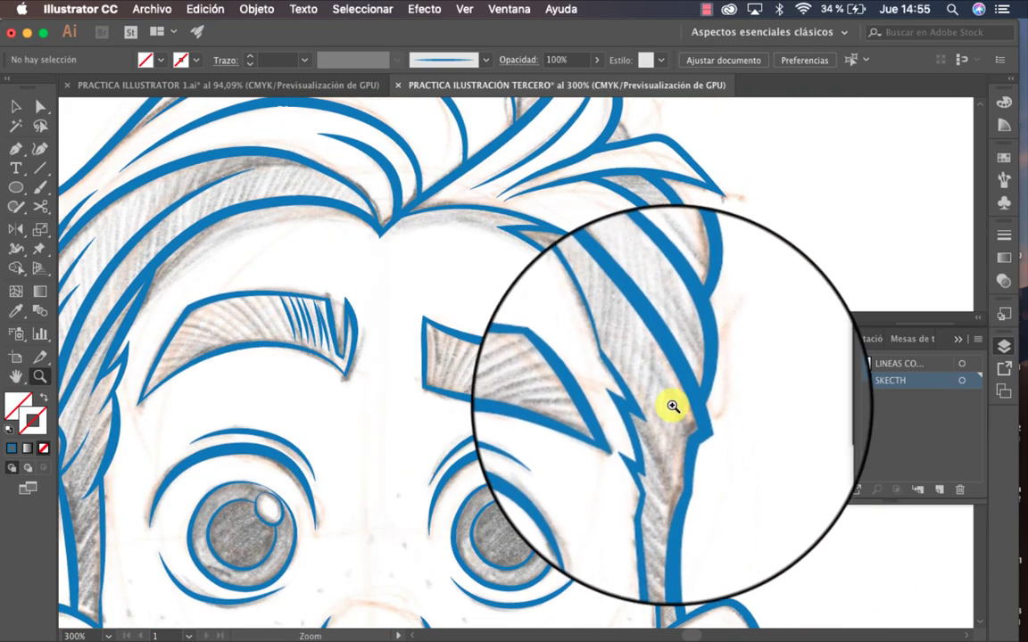
{"action": "left_click_drag", "start_coordinate": [514, 293], "coordinate": [671, 331]}
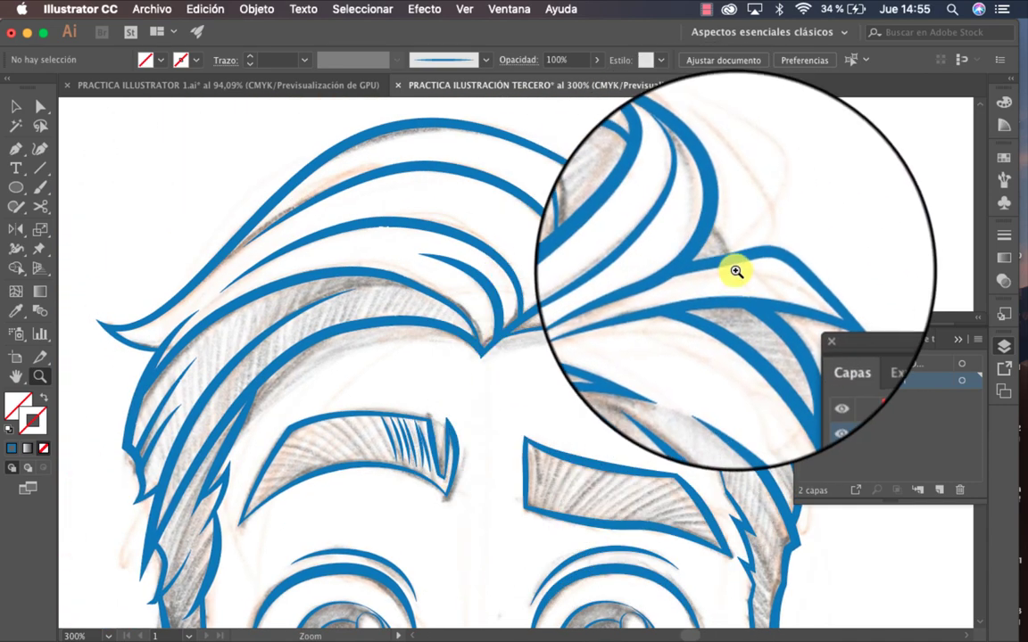
{"action": "left_click_drag", "start_coordinate": [533, 443], "coordinate": [548, 321]}
{"action": "left_click_drag", "start_coordinate": [523, 469], "coordinate": [500, 401]}
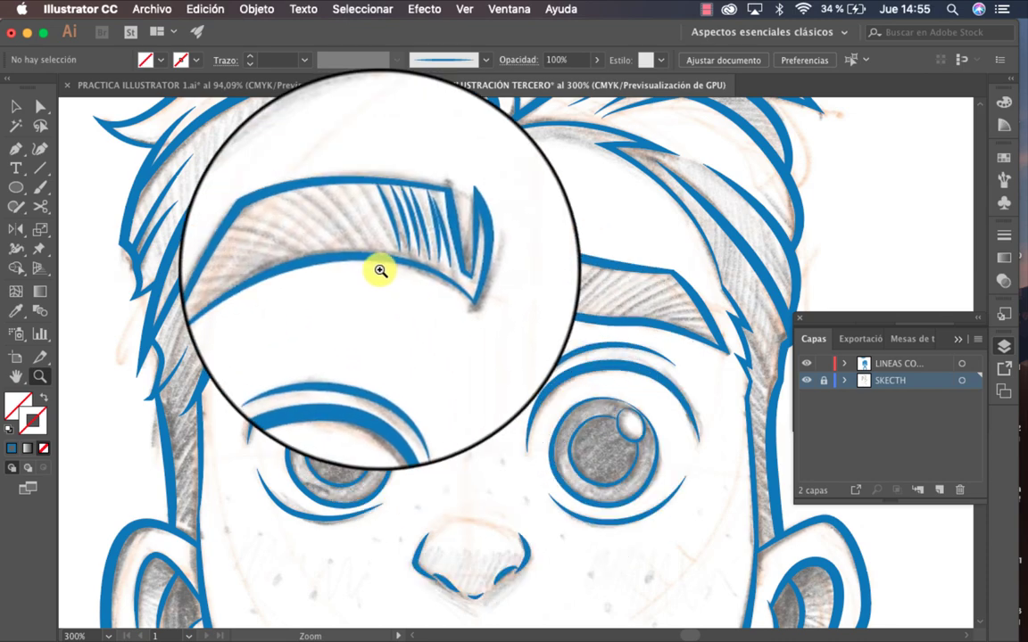
Duplicate the hatch stroke repeatedly across the left eyebrow, extending the row of hair lines toward its outer end.
{"action": "left_click", "coordinate": [516, 301]}
{"action": "left_click_drag", "start_coordinate": [519, 304], "coordinate": [537, 196]}
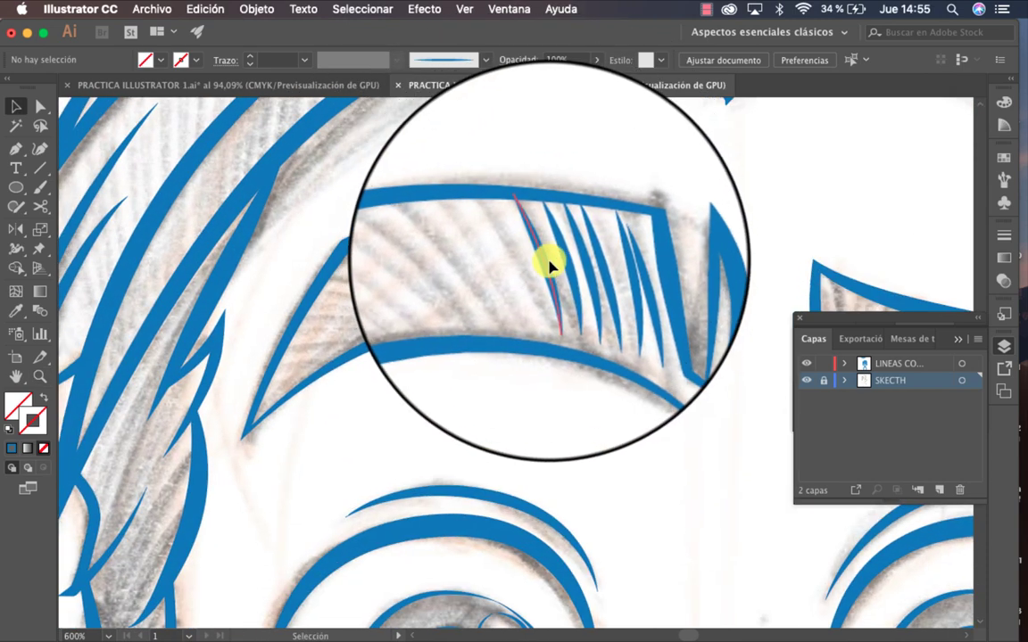
{"action": "left_click_drag", "start_coordinate": [550, 266], "coordinate": [515, 268]}
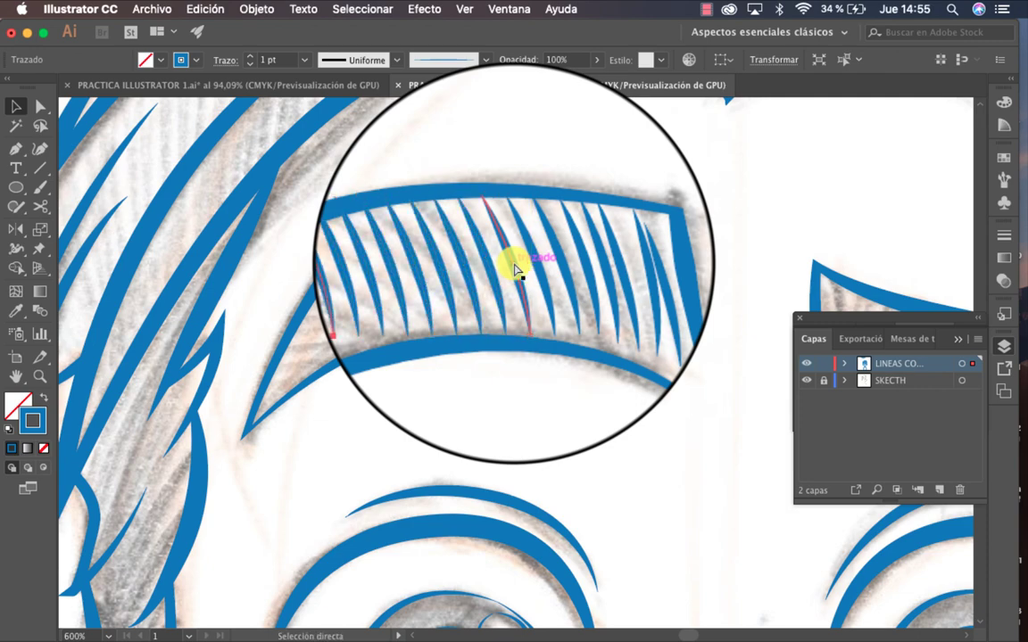
{"action": "left_click", "coordinate": [403, 169]}
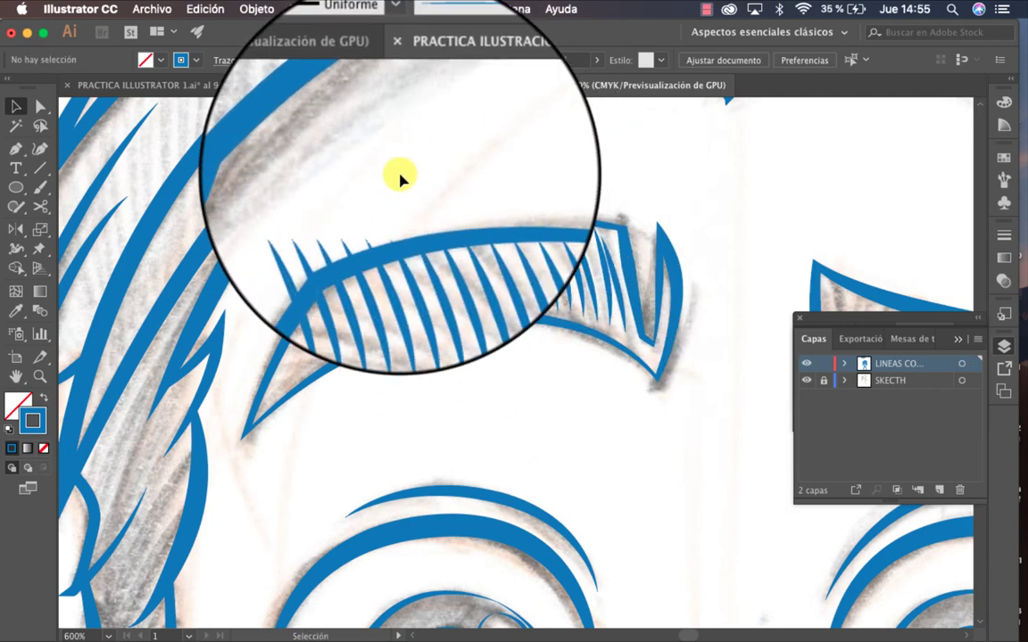
{"action": "left_click_drag", "start_coordinate": [323, 248], "coordinate": [339, 264]}
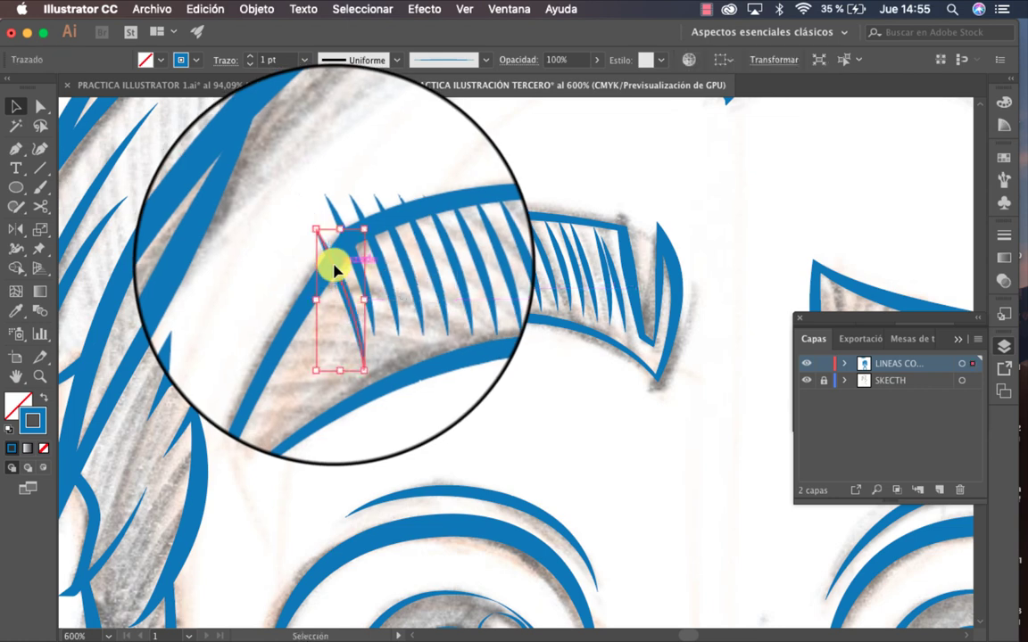
Reshape the copied hatch strokes in the middle of the left eyebrow by moving their anchor points, fitting them inside its outline.
{"action": "key", "text": "a"}
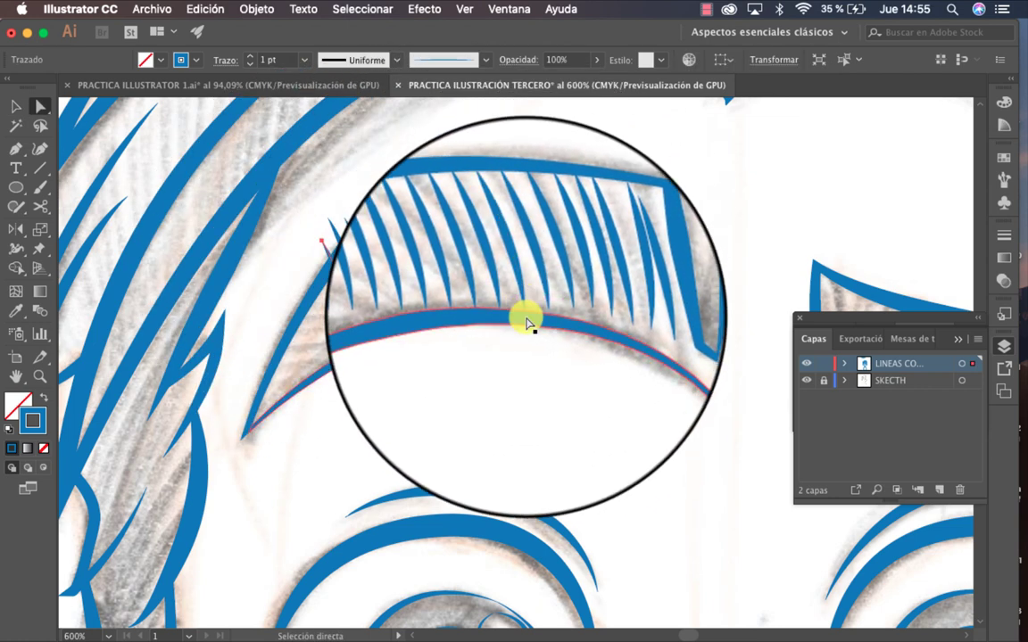
{"action": "left_click_drag", "start_coordinate": [526, 318], "coordinate": [472, 304]}
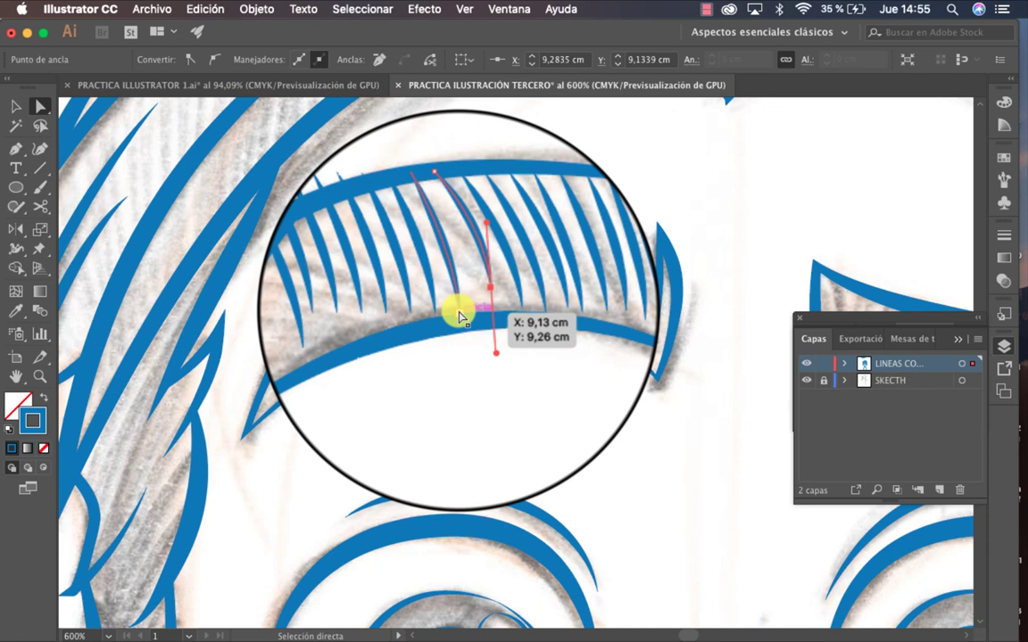
{"action": "mouse_move", "coordinate": [459, 315]}
{"action": "left_mouse_down"}
{"action": "mouse_move", "coordinate": [488, 307]}
{"action": "mouse_move", "coordinate": [465, 315]}
{"action": "left_mouse_up"}
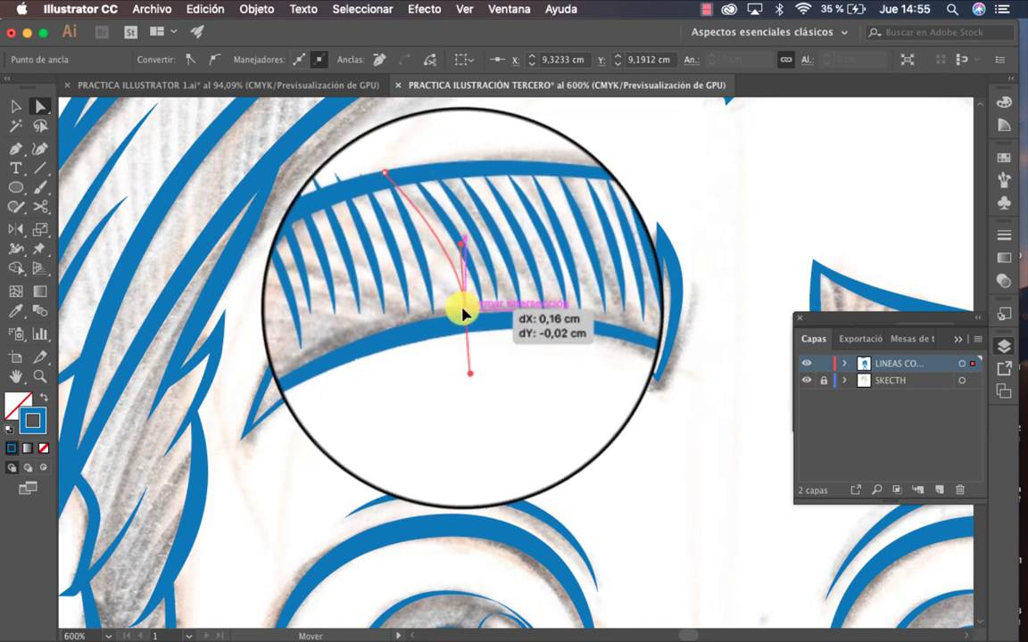
{"action": "key", "text": "super+z"}
{"action": "left_click_drag", "start_coordinate": [429, 305], "coordinate": [451, 314]}
{"action": "left_click_drag", "start_coordinate": [395, 221], "coordinate": [402, 239]}
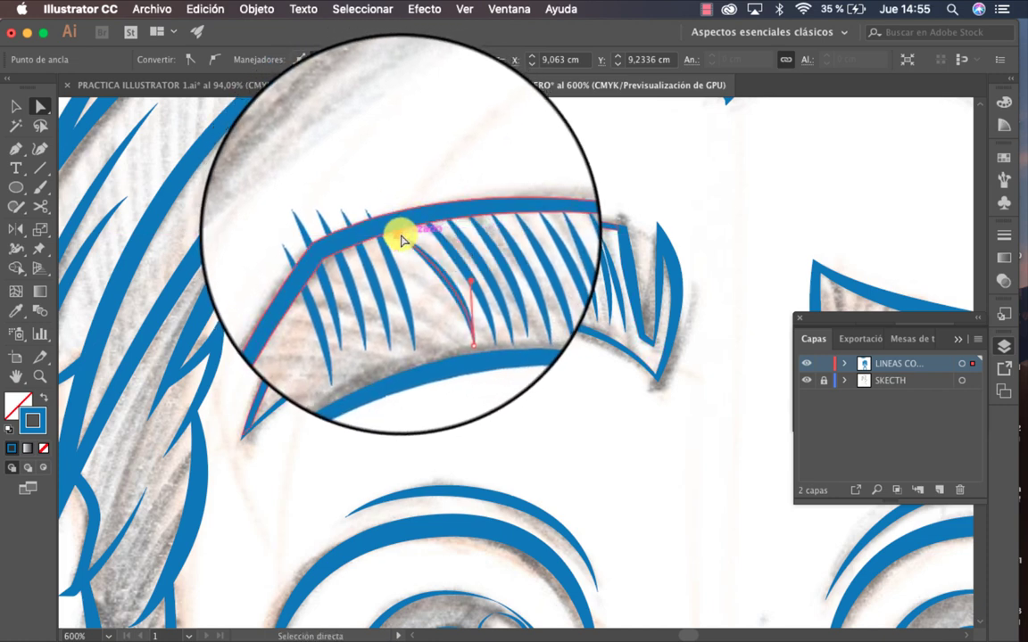
Bend the following hatch strokes toward the eyebrow's outer bend, pulling their upper ends inside the outline and their lower ends inward.
{"action": "left_click_drag", "start_coordinate": [408, 305], "coordinate": [436, 300]}
{"action": "left_click_drag", "start_coordinate": [378, 225], "coordinate": [383, 241]}
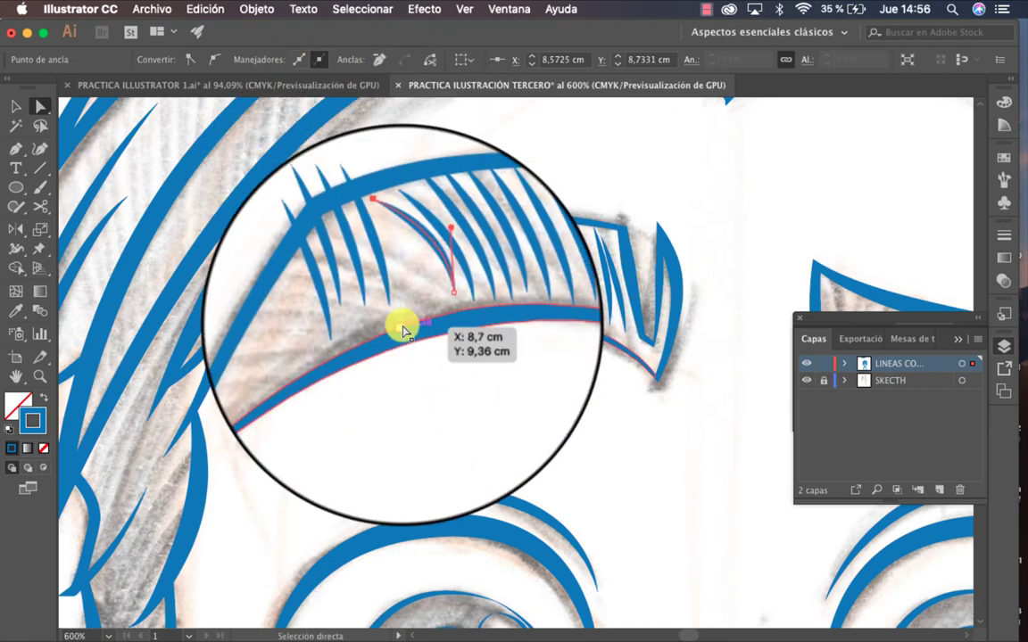
{"action": "left_click_drag", "start_coordinate": [403, 327], "coordinate": [431, 317]}
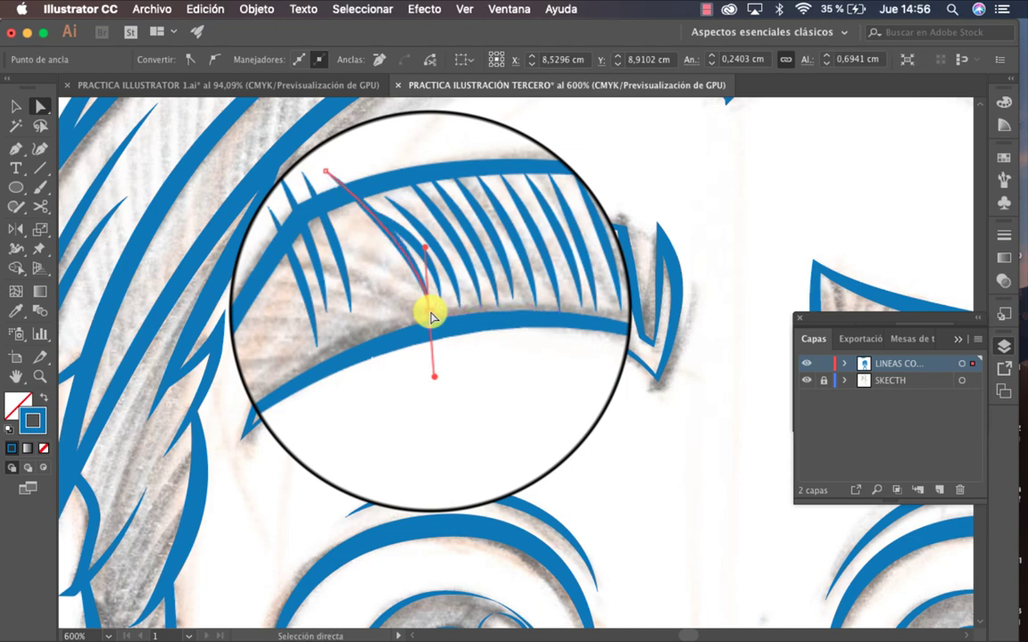
{"action": "left_click_drag", "start_coordinate": [363, 217], "coordinate": [367, 250]}
{"action": "left_click", "coordinate": [383, 325]}
{"action": "left_click_drag", "start_coordinate": [384, 318], "coordinate": [418, 315]}
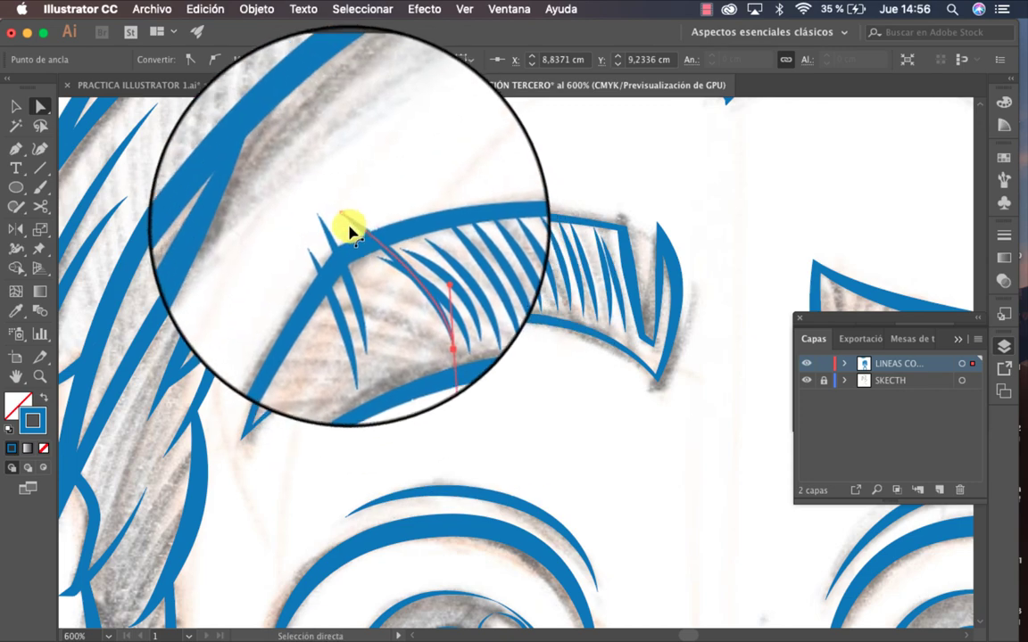
Curve the last outer hatch strokes of the left eyebrow and tuck their upper ends in at the outline's outer corner.
{"action": "left_click_drag", "start_coordinate": [339, 218], "coordinate": [349, 260]}
{"action": "left_click_drag", "start_coordinate": [363, 316], "coordinate": [408, 316]}
{"action": "left_click_drag", "start_coordinate": [328, 220], "coordinate": [339, 287]}
{"action": "left_click", "coordinate": [321, 236]}
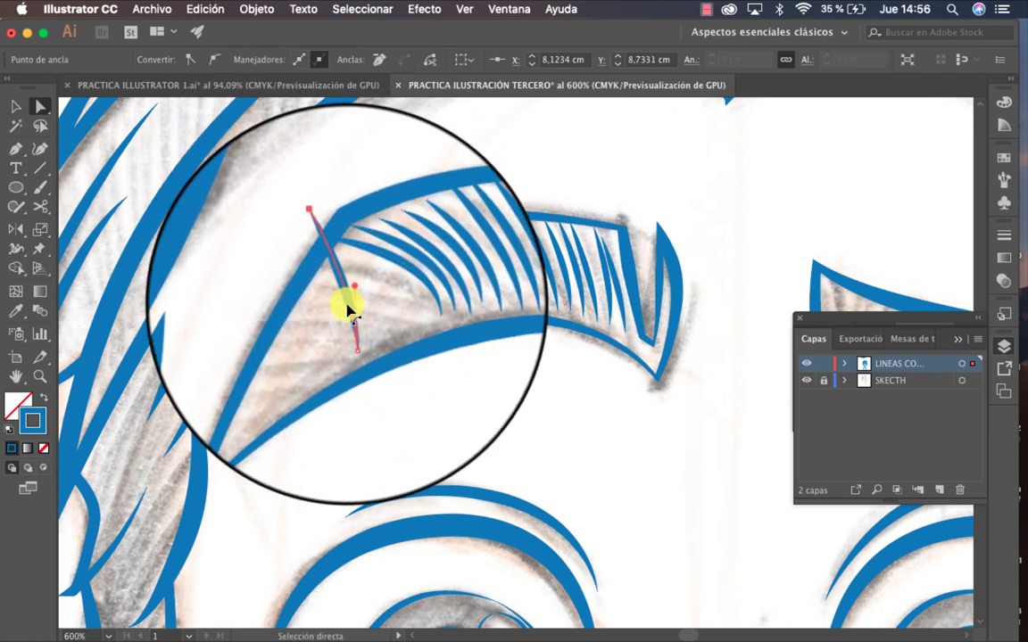
{"action": "left_click_drag", "start_coordinate": [356, 338], "coordinate": [394, 317]}
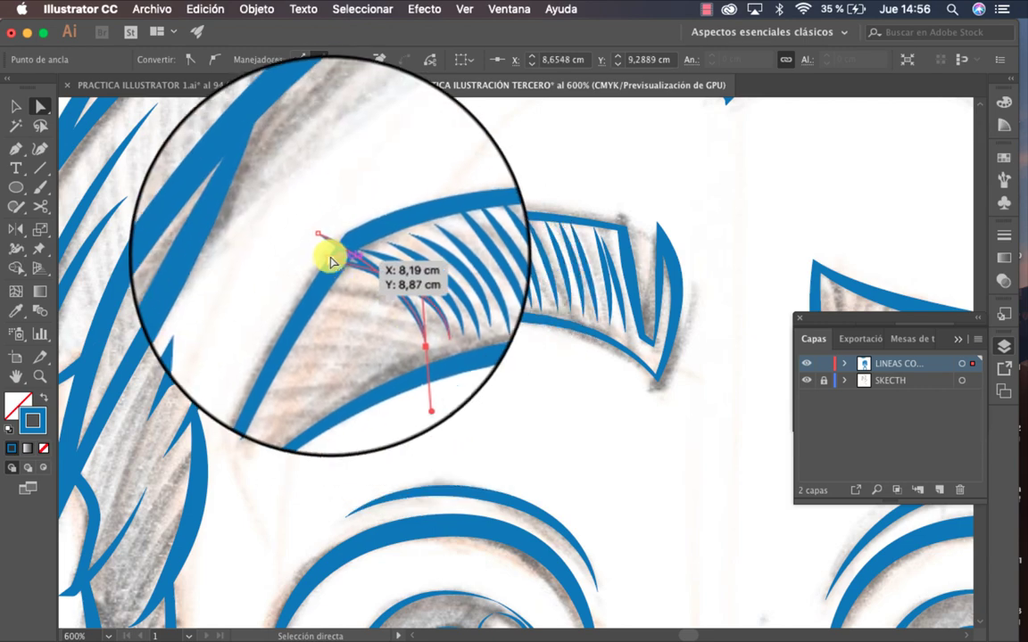
{"action": "left_click_drag", "start_coordinate": [321, 239], "coordinate": [329, 280]}
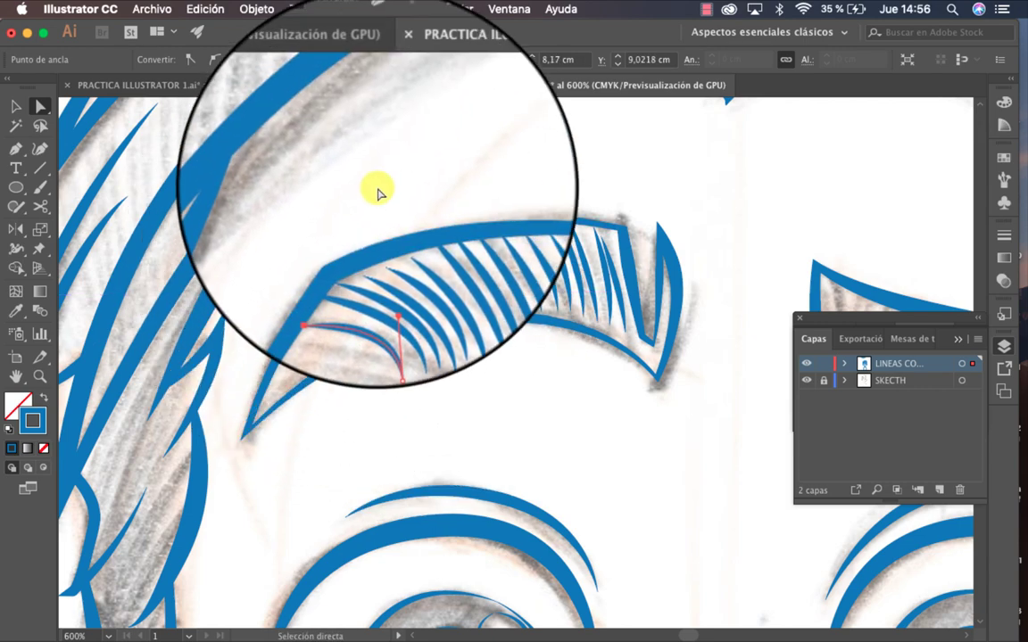
Deselect the hatch stroke and hide the SKECTH layer to check the hatched left eyebrow across the whole face.
{"action": "key", "text": "super+shift+a"}
{"action": "key", "text": "z"}
{"action": "key", "text": "super+minus"}
{"action": "key", "text": "super+minus"}
{"action": "key", "text": "super+minus"}
{"action": "key", "text": "super+minus"}
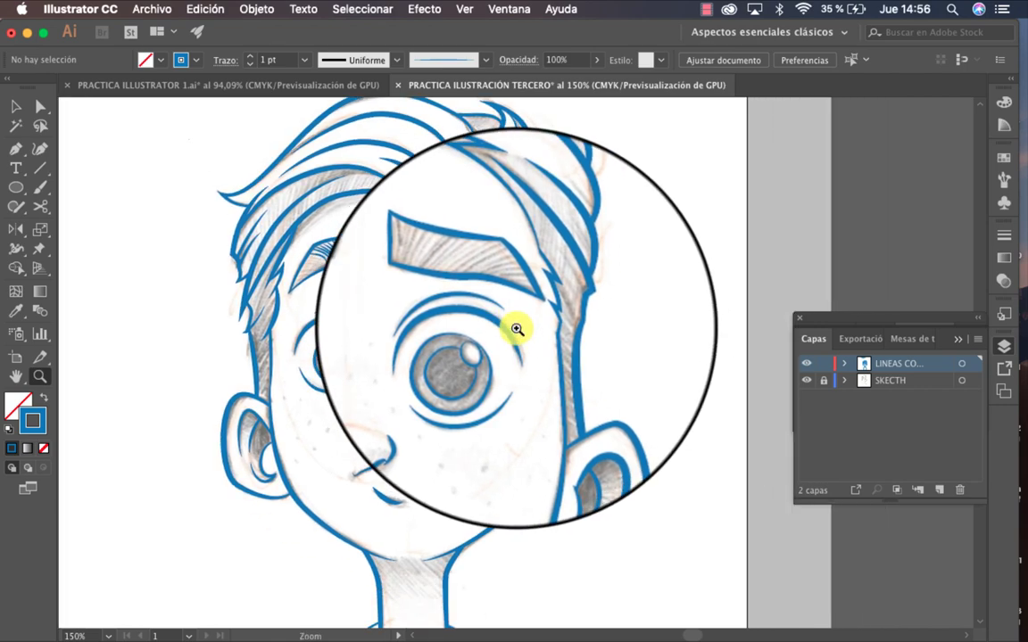
{"action": "left_click", "coordinate": [808, 381]}
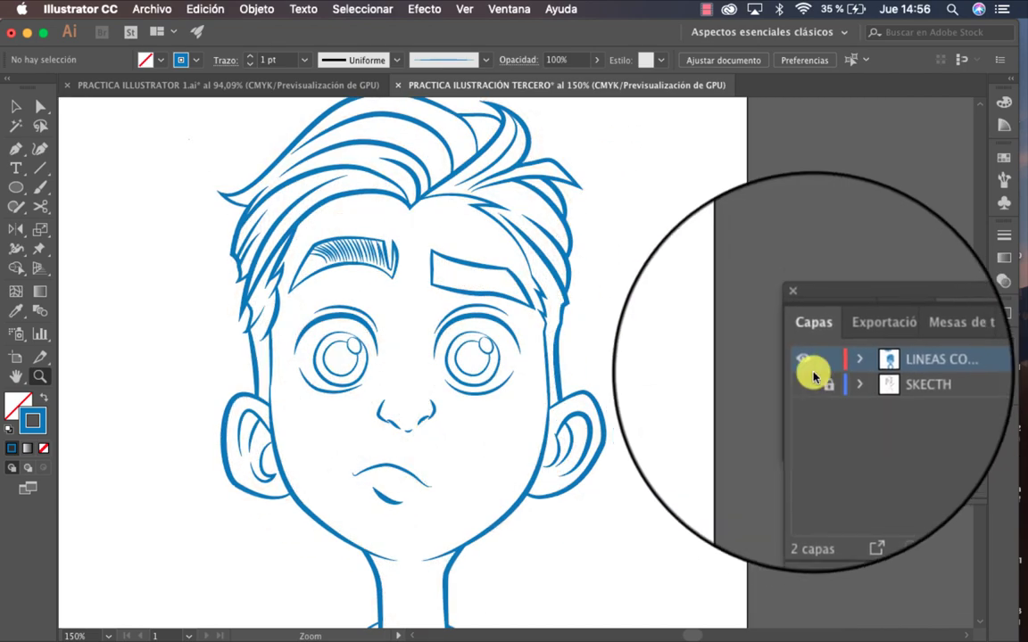
Pull the lower end anchors of the two outermost hatch strokes in the left eyebrow down toward its lower outline, then deselect.
{"action": "left_click", "coordinate": [361, 265]}
{"action": "left_click", "coordinate": [469, 305]}
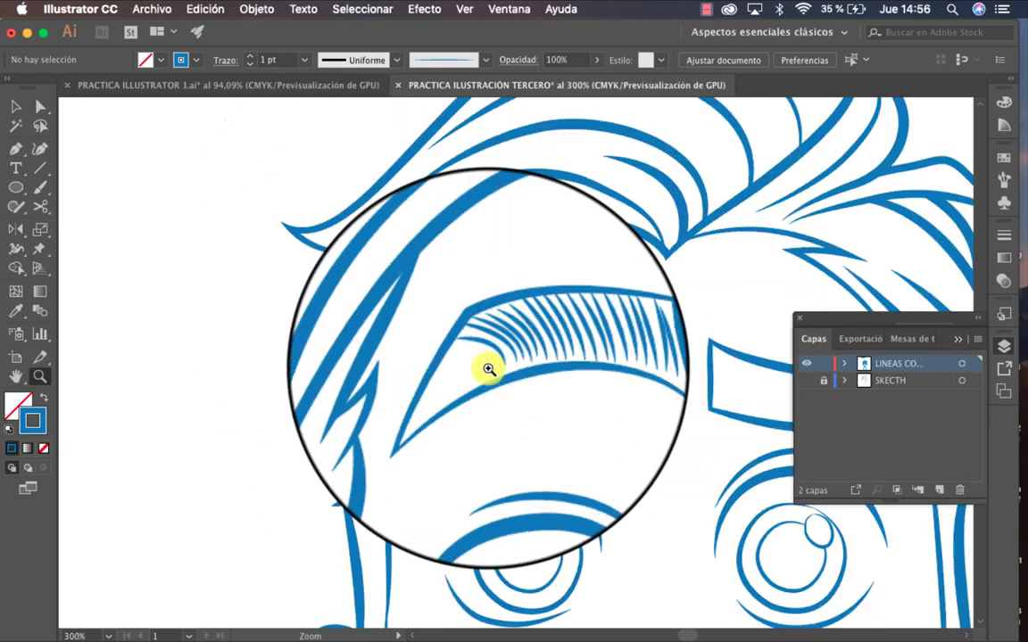
{"action": "left_click", "coordinate": [489, 368]}
{"action": "key", "text": "a"}
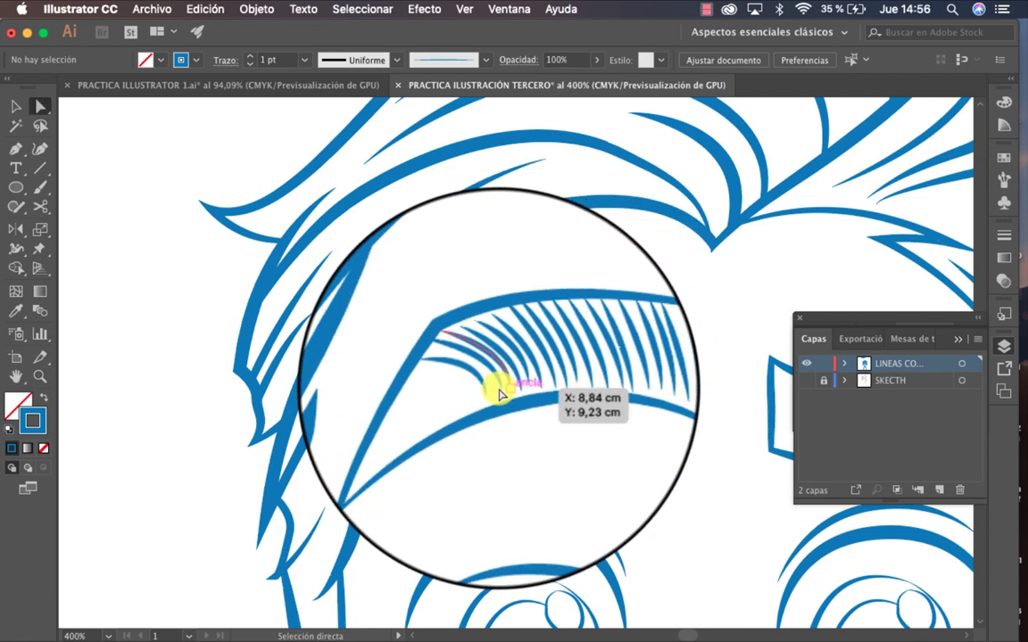
{"action": "left_click", "coordinate": [481, 377]}
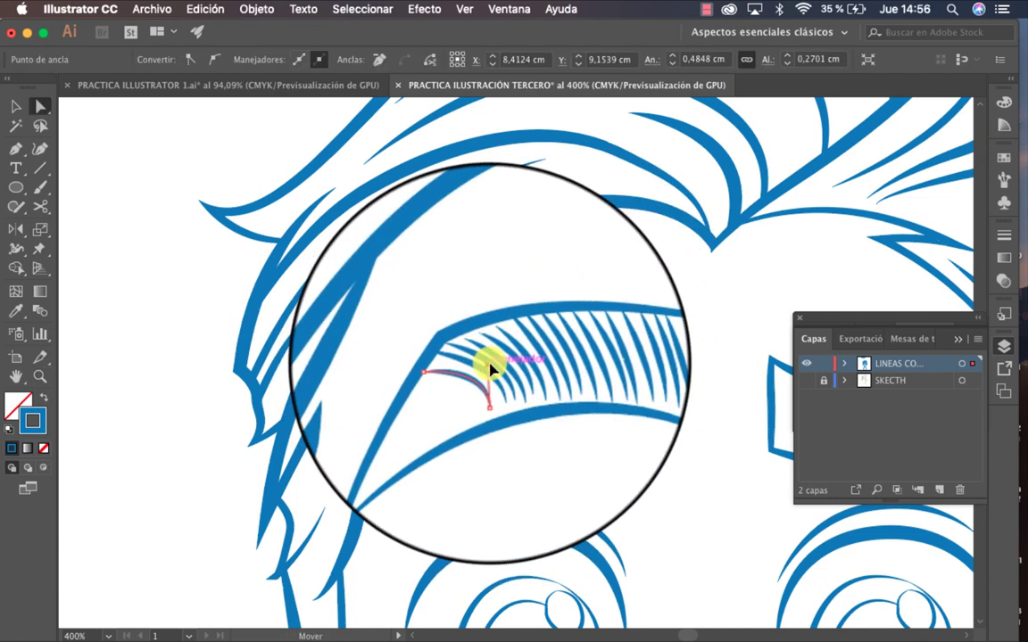
{"action": "mouse_move", "coordinate": [481, 377]}
{"action": "left_mouse_down"}
{"action": "mouse_move", "coordinate": [504, 360]}
{"action": "mouse_move", "coordinate": [503, 401]}
{"action": "left_mouse_up"}
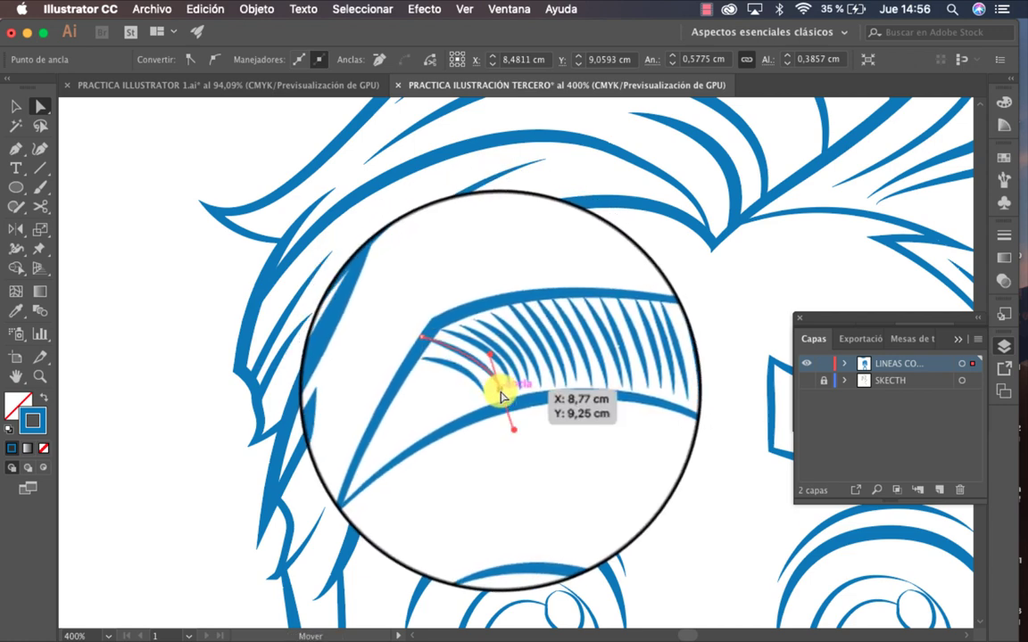
{"action": "left_click_drag", "start_coordinate": [502, 398], "coordinate": [500, 401]}
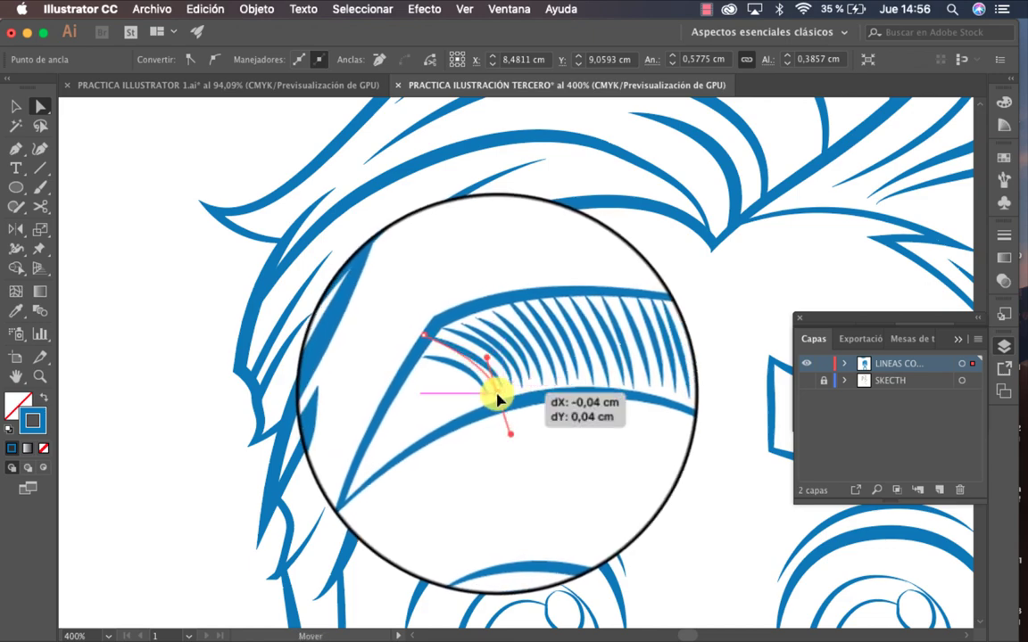
{"action": "left_click", "coordinate": [522, 290]}
Examine the line work of both eyebrows, the left eye, the side of the face and the hair up close.
{"action": "key", "text": "z"}
{"action": "scroll", "coordinate": [590, 394], "scroll_direction": "down", "scroll_amount": 4}
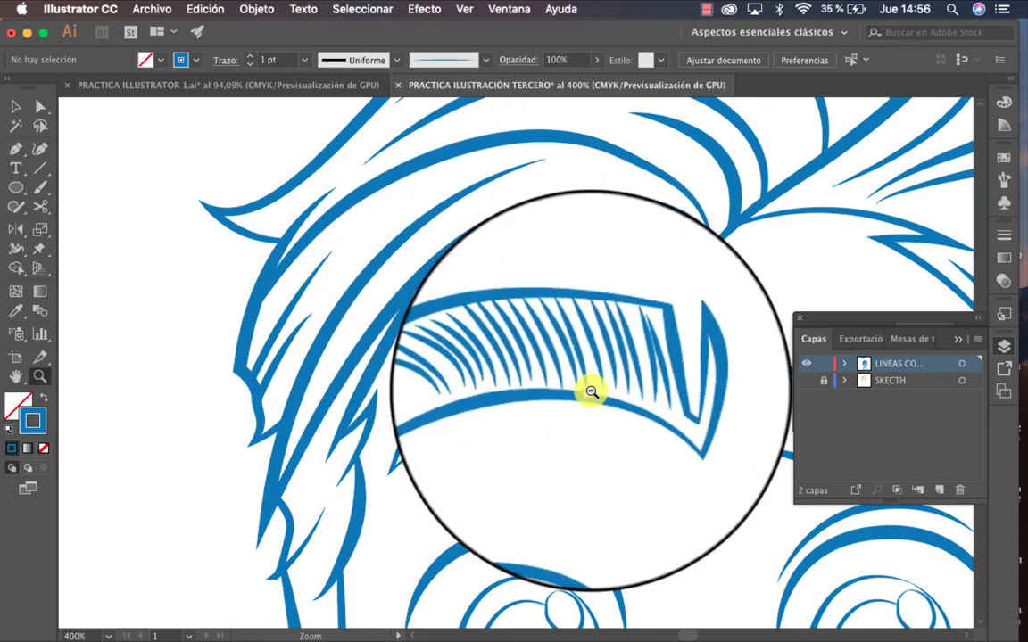
{"action": "left_click", "coordinate": [592, 393], "text": "alt"}
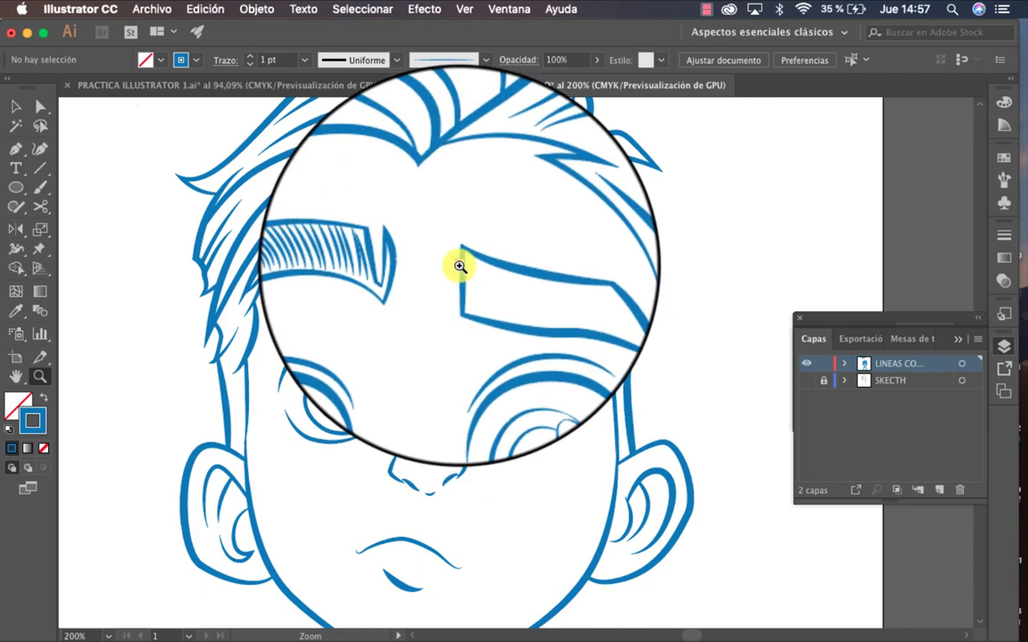
{"action": "left_click_drag", "start_coordinate": [459, 268], "coordinate": [543, 238]}
{"action": "left_click_drag", "start_coordinate": [575, 265], "coordinate": [516, 269]}
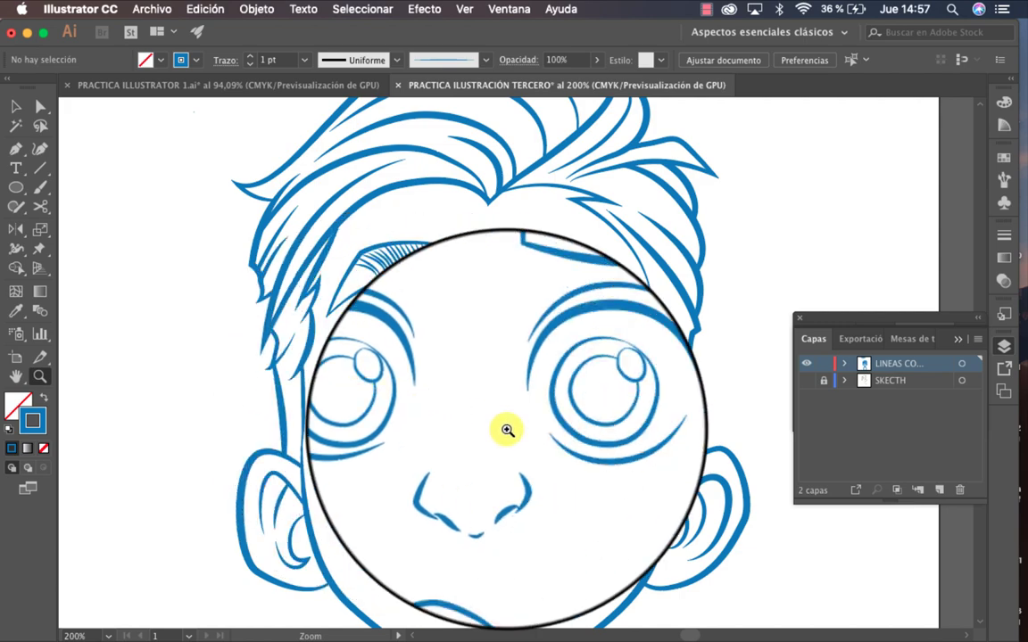
{"action": "left_click_drag", "start_coordinate": [505, 427], "coordinate": [498, 452]}
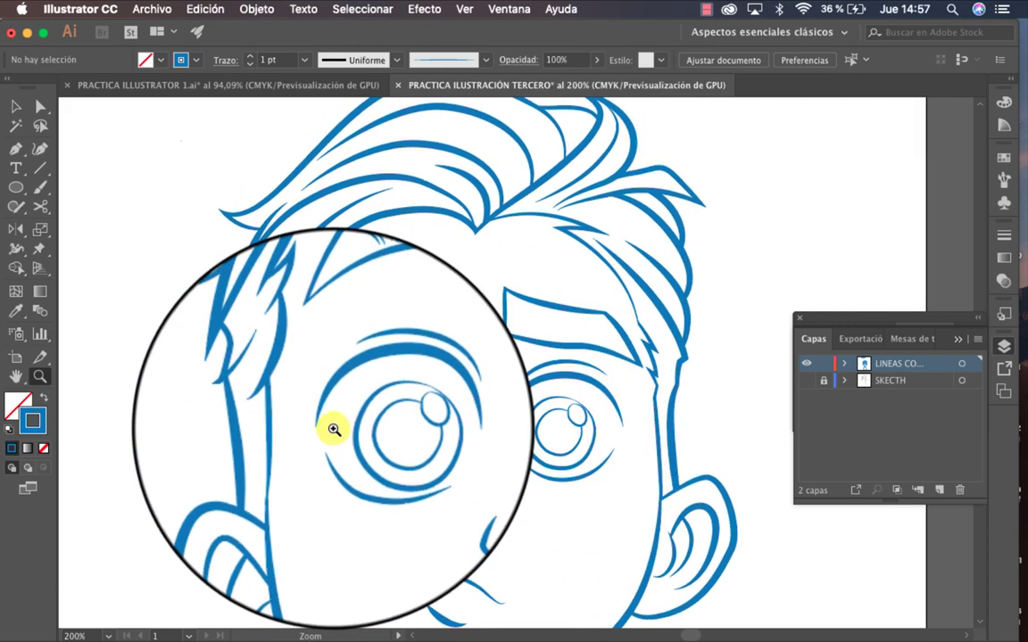
{"action": "left_click_drag", "start_coordinate": [280, 383], "coordinate": [587, 419]}
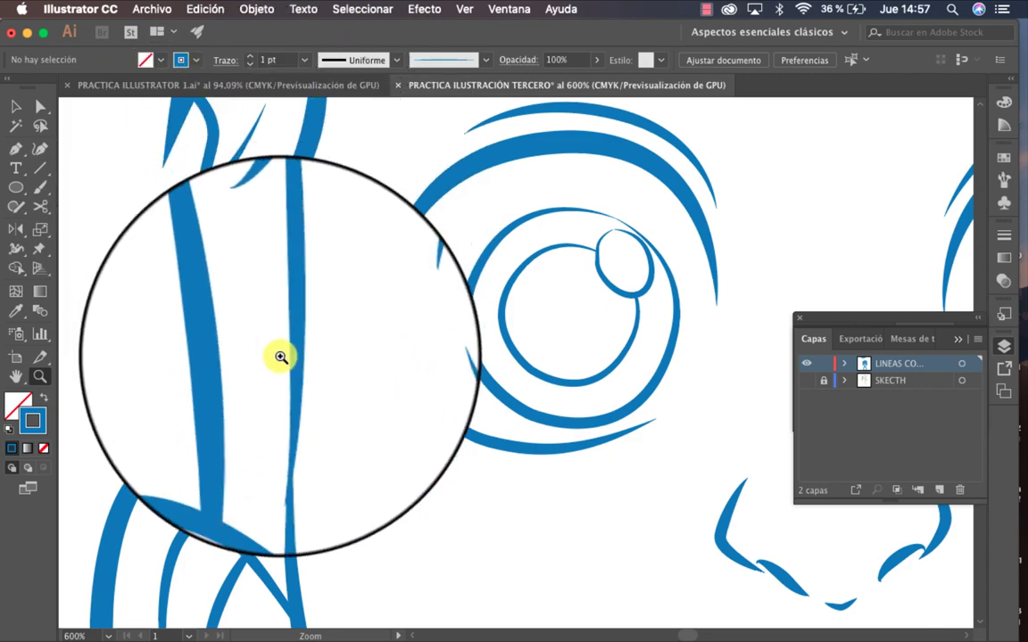
{"action": "left_click_drag", "start_coordinate": [324, 379], "coordinate": [337, 633]}
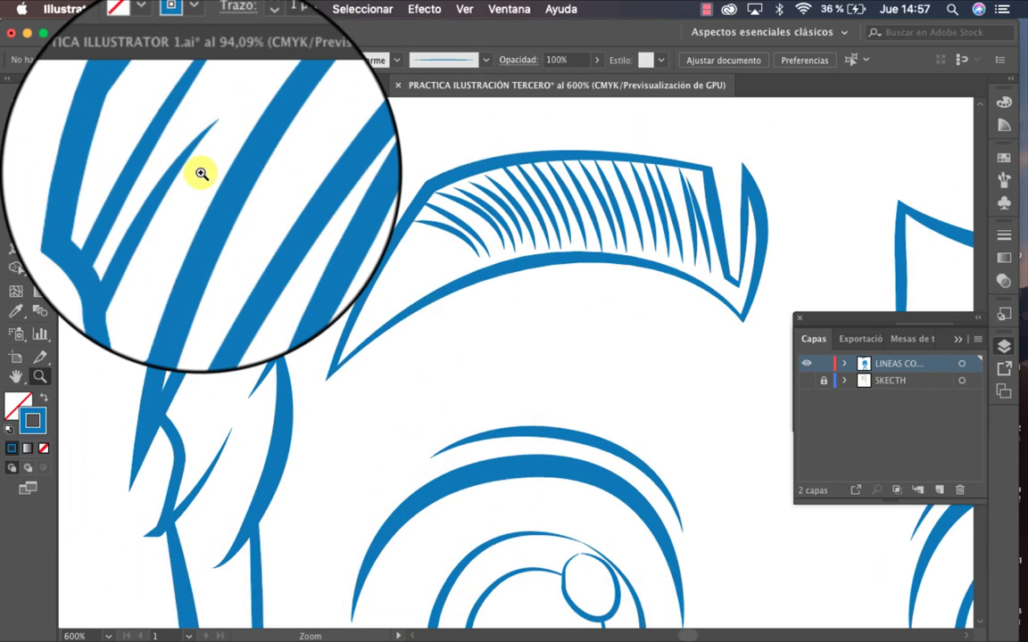
{"action": "left_click_drag", "start_coordinate": [442, 212], "coordinate": [366, 406]}
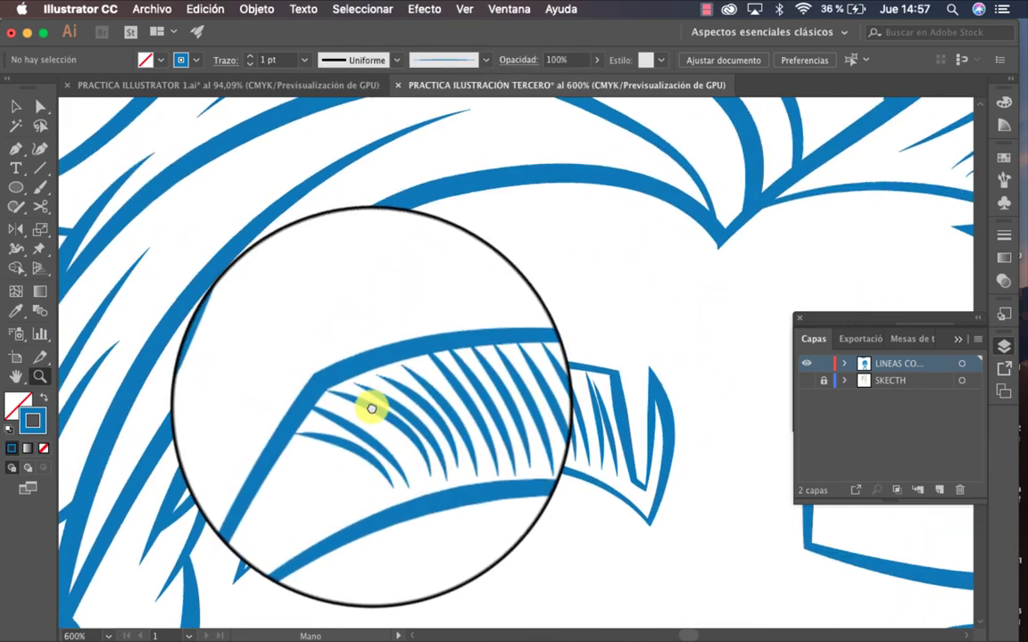
{"action": "left_click_drag", "start_coordinate": [516, 304], "coordinate": [409, 356]}
{"action": "mouse_move", "coordinate": [611, 316]}
{"action": "left_mouse_down"}
{"action": "mouse_move", "coordinate": [483, 349]}
{"action": "mouse_move", "coordinate": [595, 375]}
{"action": "left_mouse_up"}
{"action": "left_click_drag", "start_coordinate": [704, 385], "coordinate": [514, 420]}
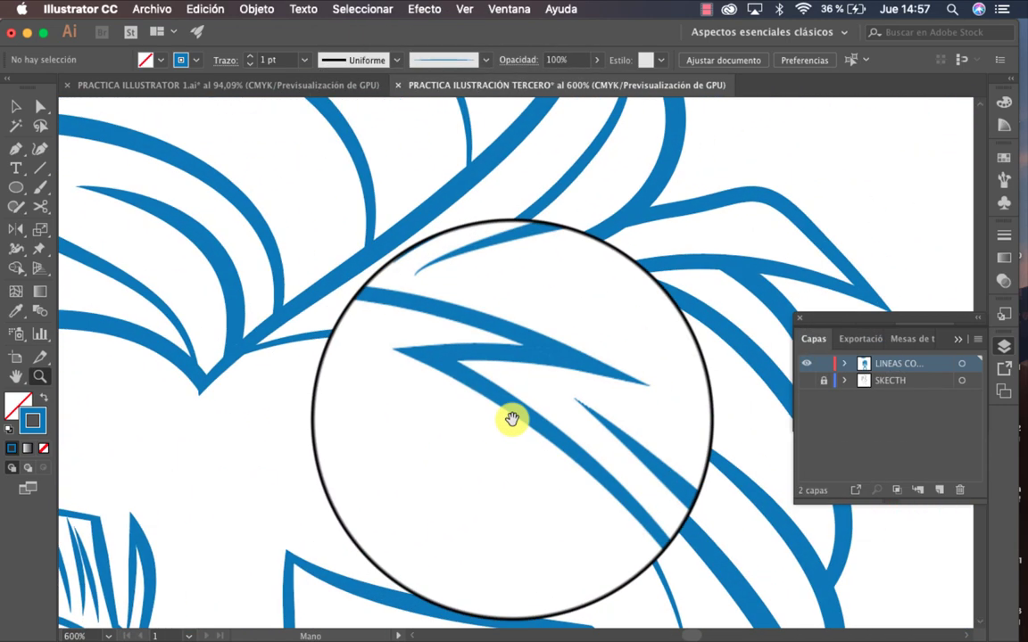
Examine the traced face from the forehead and eyes down to the mouth, chin and neck.
{"action": "left_click", "coordinate": [369, 375], "text": "alt"}
{"action": "left_click", "coordinate": [368, 375], "text": "alt"}
{"action": "left_click", "coordinate": [369, 375], "text": "alt"}
{"action": "left_click_drag", "start_coordinate": [578, 408], "coordinate": [426, 294]}
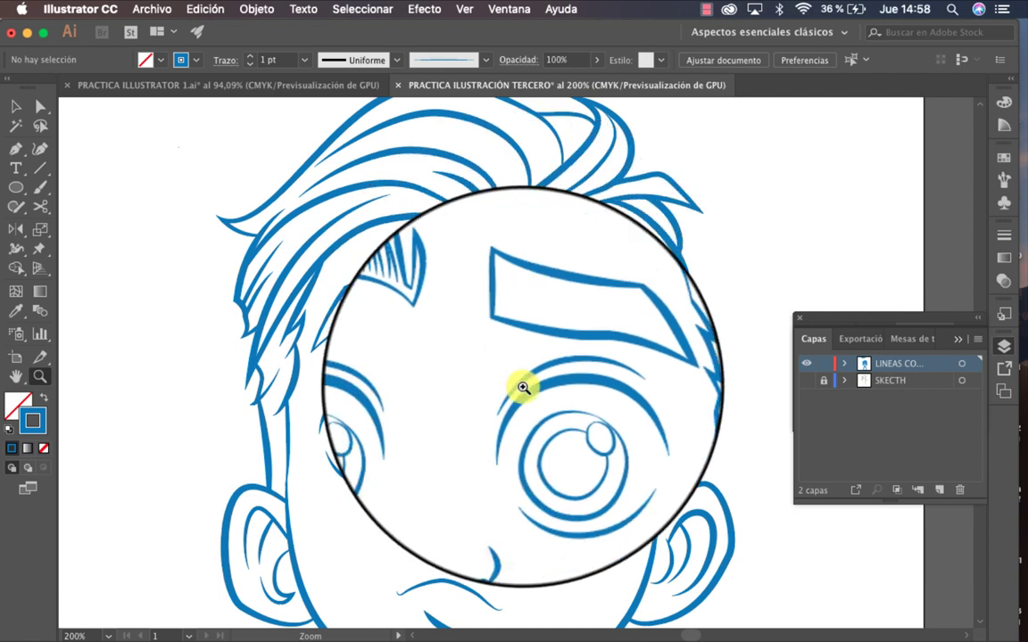
{"action": "key", "text": "space"}
{"action": "left_click_drag", "start_coordinate": [538, 486], "coordinate": [546, 318]}
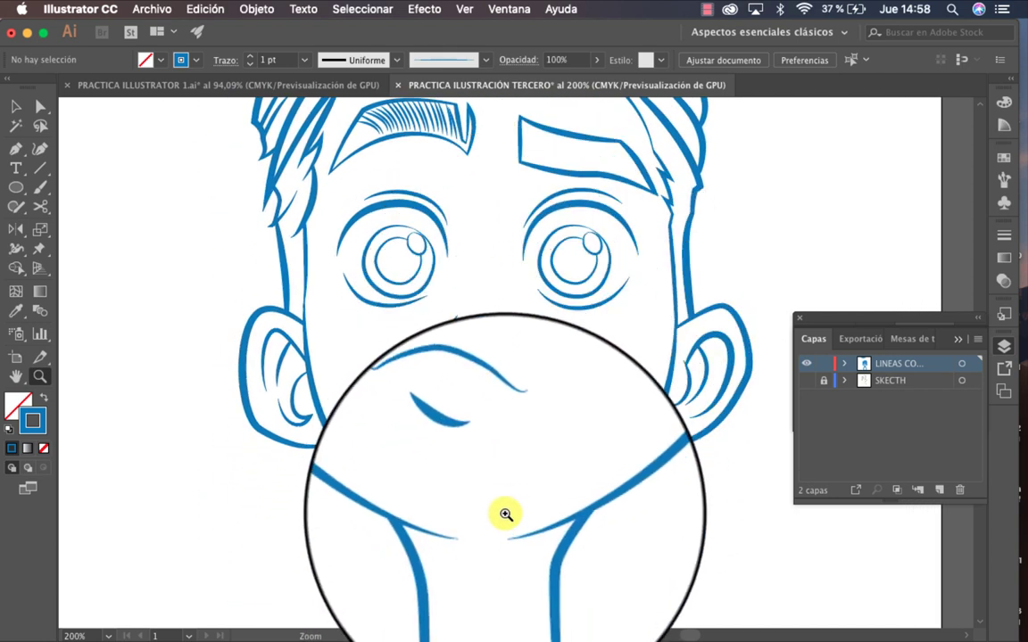
{"action": "key", "text": "space"}
{"action": "left_click_drag", "start_coordinate": [502, 505], "coordinate": [506, 449]}
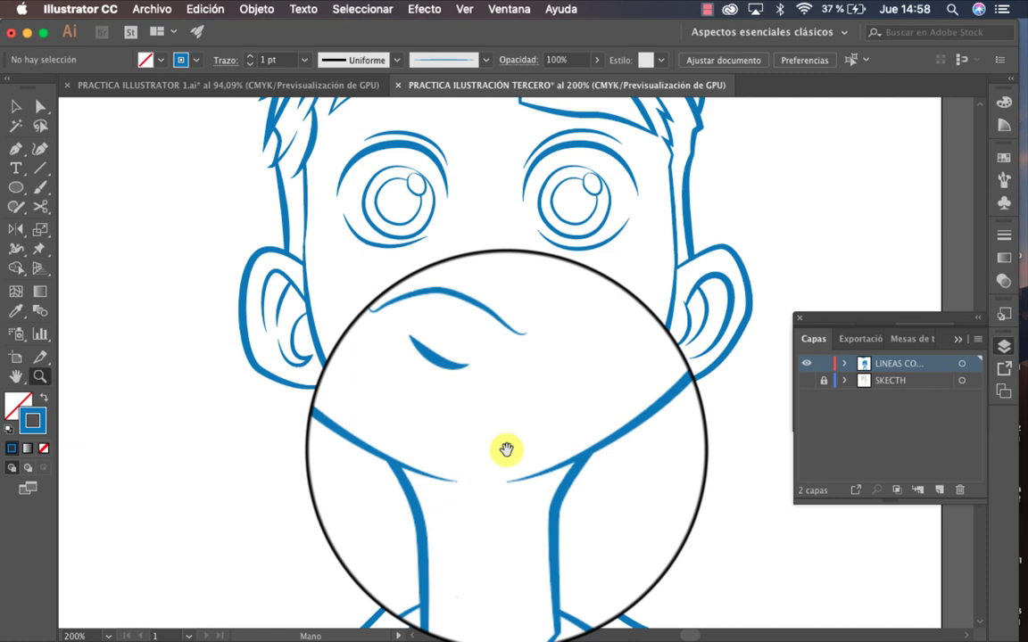
{"action": "left_click", "coordinate": [510, 458], "text": "alt"}
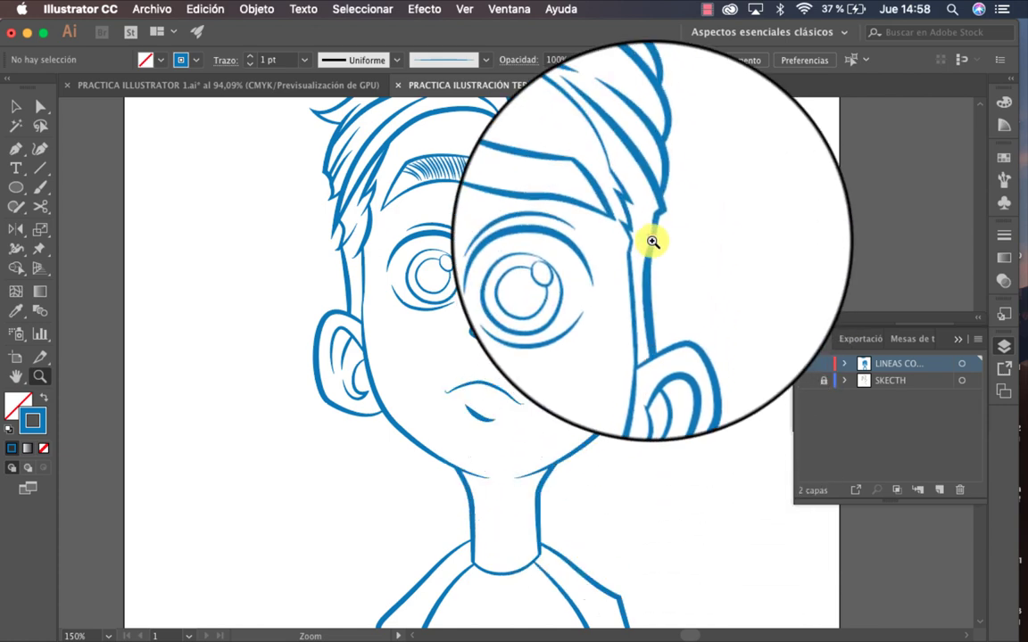
Review the hair strands up close, the whole portrait, and the shirt and sleeve lines down to the artboard's lower edge.
{"action": "left_click", "coordinate": [631, 239]}
{"action": "left_click", "coordinate": [618, 241]}
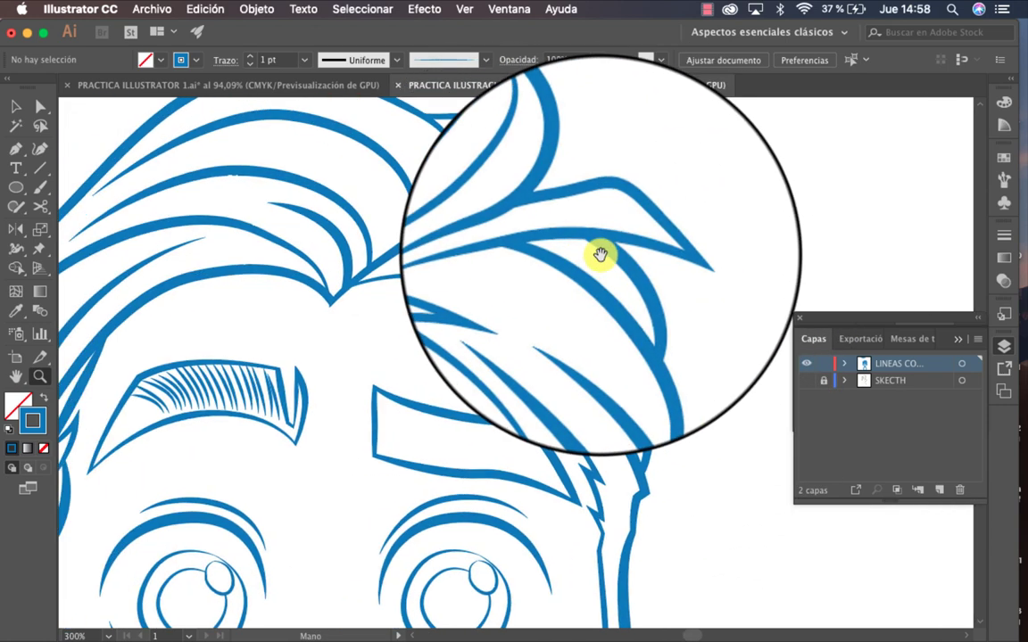
{"action": "left_click_drag", "start_coordinate": [557, 271], "coordinate": [676, 353]}
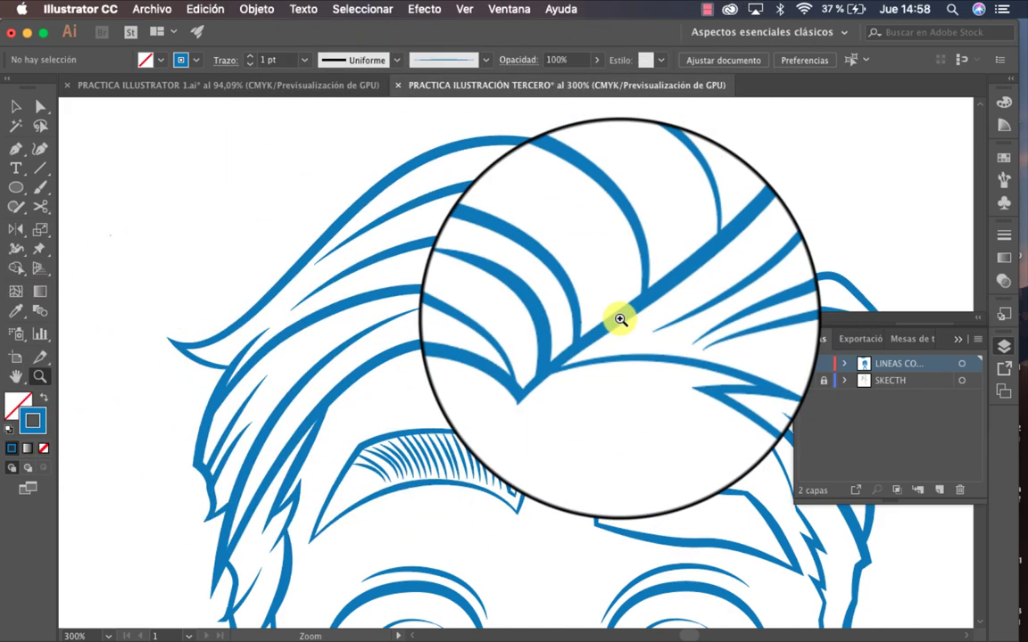
{"action": "left_click_drag", "start_coordinate": [635, 397], "coordinate": [546, 346]}
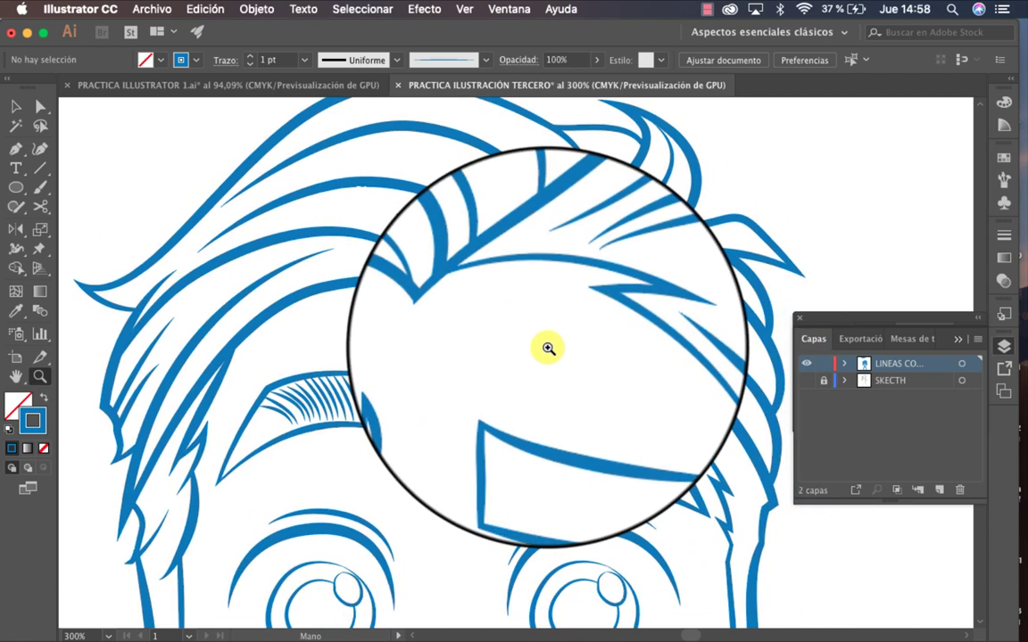
{"action": "left_click", "coordinate": [587, 375], "text": "alt"}
{"action": "left_click", "coordinate": [590, 374], "text": "alt"}
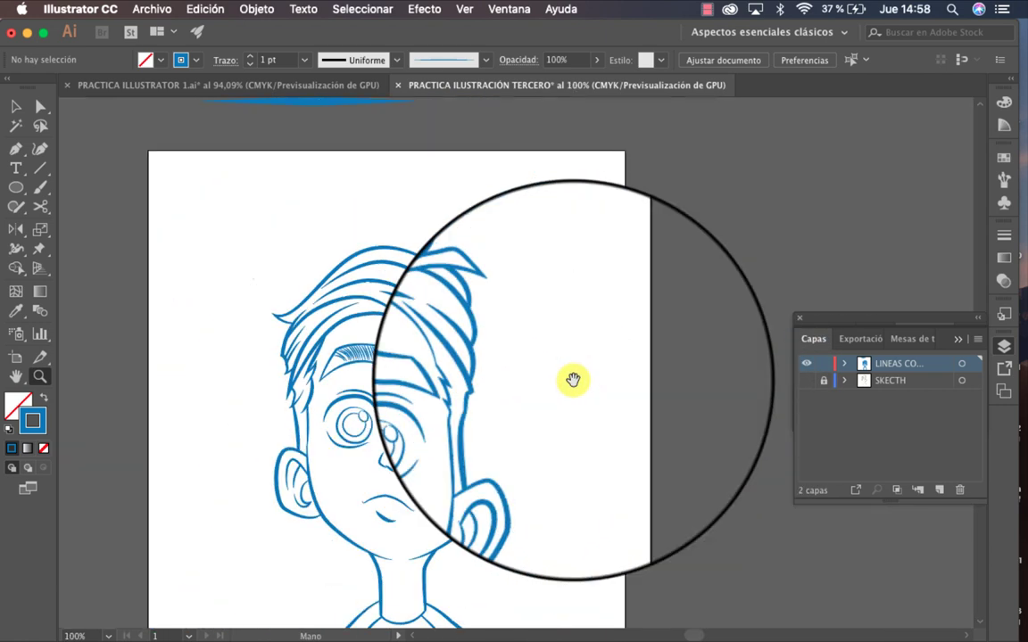
{"action": "left_click", "coordinate": [484, 408], "text": "alt"}
{"action": "left_click_drag", "start_coordinate": [485, 411], "coordinate": [533, 349]}
{"action": "left_click", "coordinate": [533, 350]}
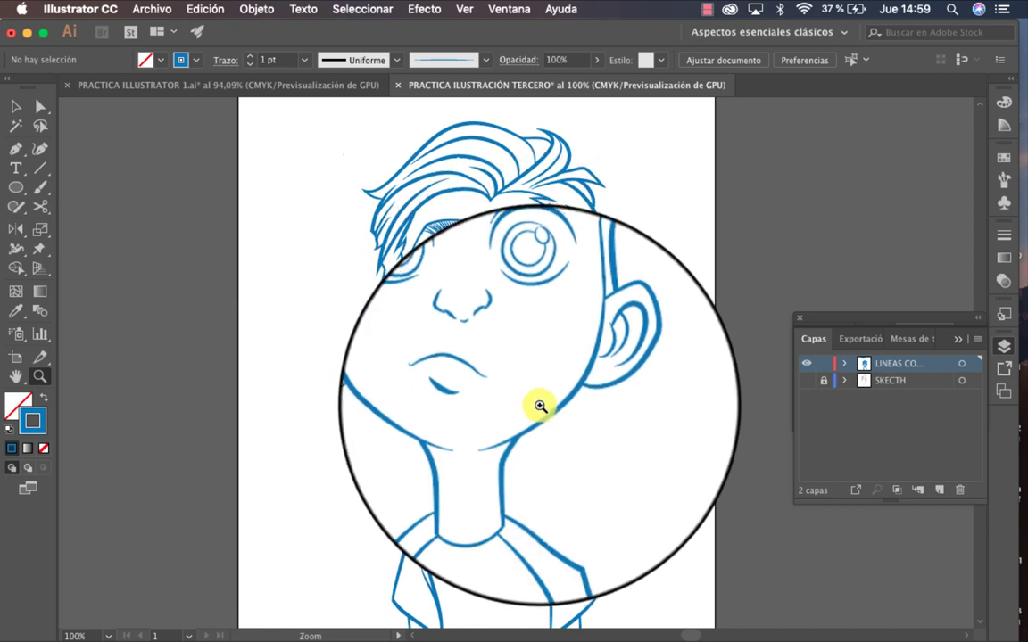
{"action": "scroll", "coordinate": [534, 428], "scroll_direction": "down", "scroll_amount": 1}
{"action": "scroll", "coordinate": [563, 506], "scroll_direction": "down", "scroll_amount": 5}
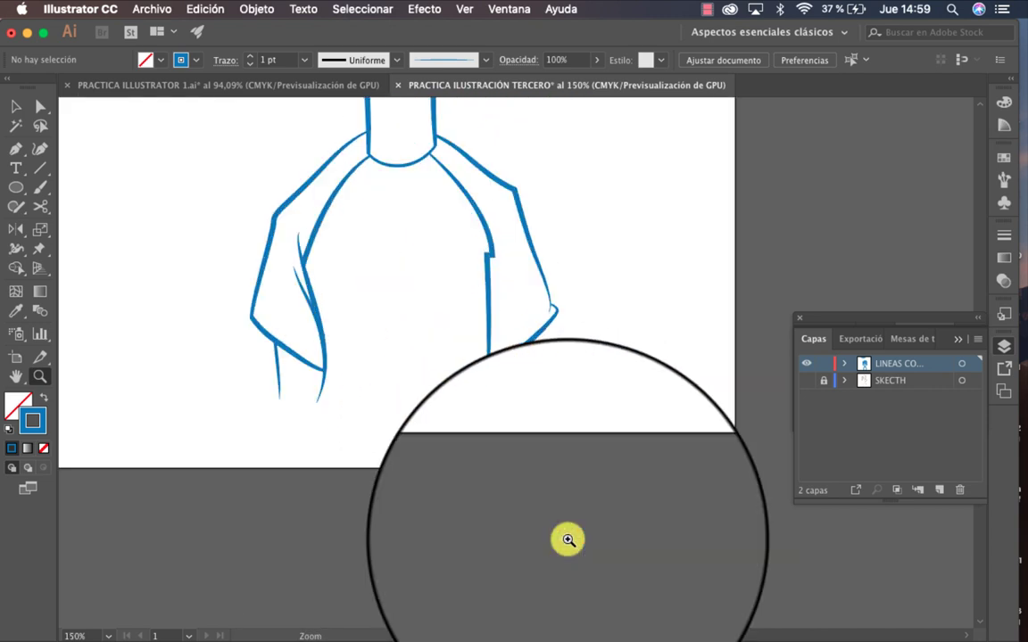
{"action": "scroll", "coordinate": [487, 402], "scroll_direction": "up", "scroll_amount": 3}
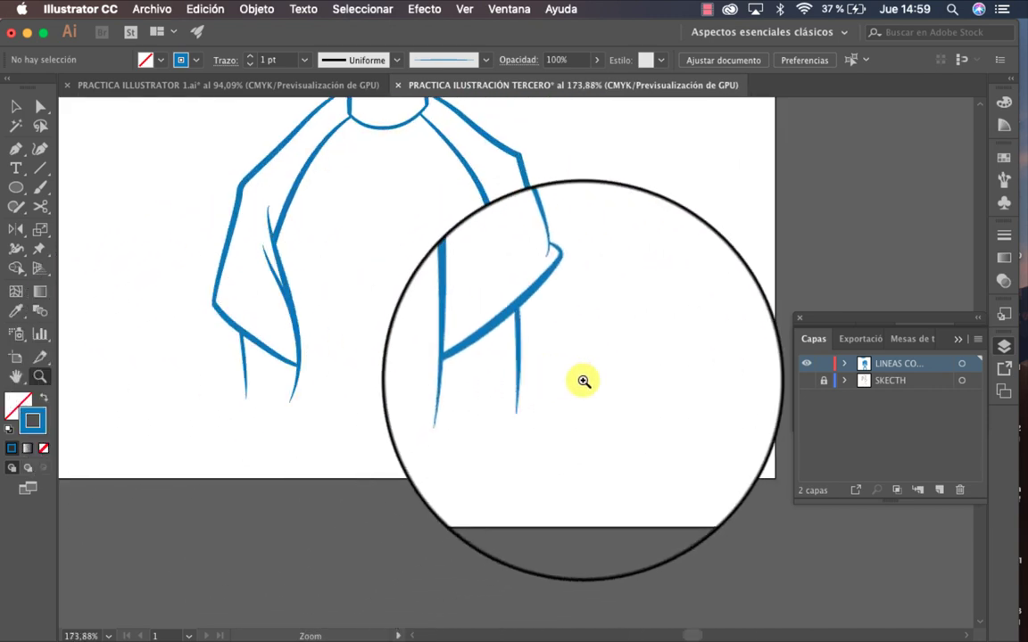
{"action": "mouse_move", "coordinate": [415, 390]}
{"action": "left_mouse_down"}
{"action": "mouse_move", "coordinate": [419, 468]}
{"action": "mouse_move", "coordinate": [452, 459]}
{"action": "mouse_move", "coordinate": [448, 402]}
{"action": "mouse_move", "coordinate": [490, 541]}
{"action": "mouse_move", "coordinate": [477, 372]}
{"action": "mouse_move", "coordinate": [478, 550]}
{"action": "left_mouse_up"}
{"action": "mouse_move", "coordinate": [494, 413]}
{"action": "left_mouse_down"}
{"action": "mouse_move", "coordinate": [538, 460]}
{"action": "mouse_move", "coordinate": [523, 452]}
{"action": "left_mouse_up"}
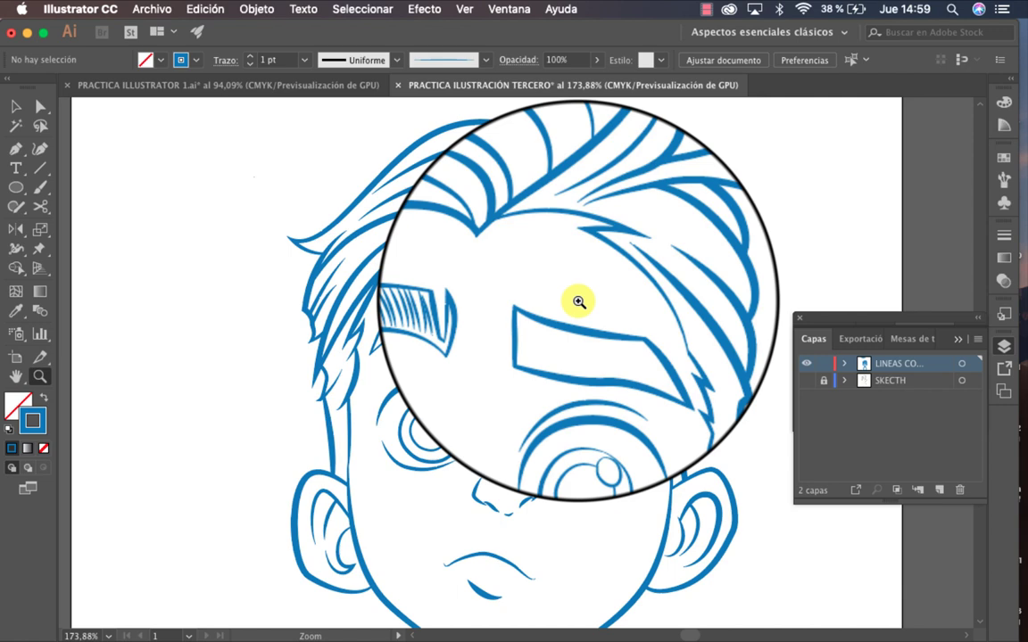
Save the drawing as PRACTICA ILUSTRACIÓN TERCERO.ai in the Pinceles folder, replacing the existing file and keeping the Illustrator CC version options.
{"action": "key", "text": "super"}
{"action": "key", "text": "super+s"}
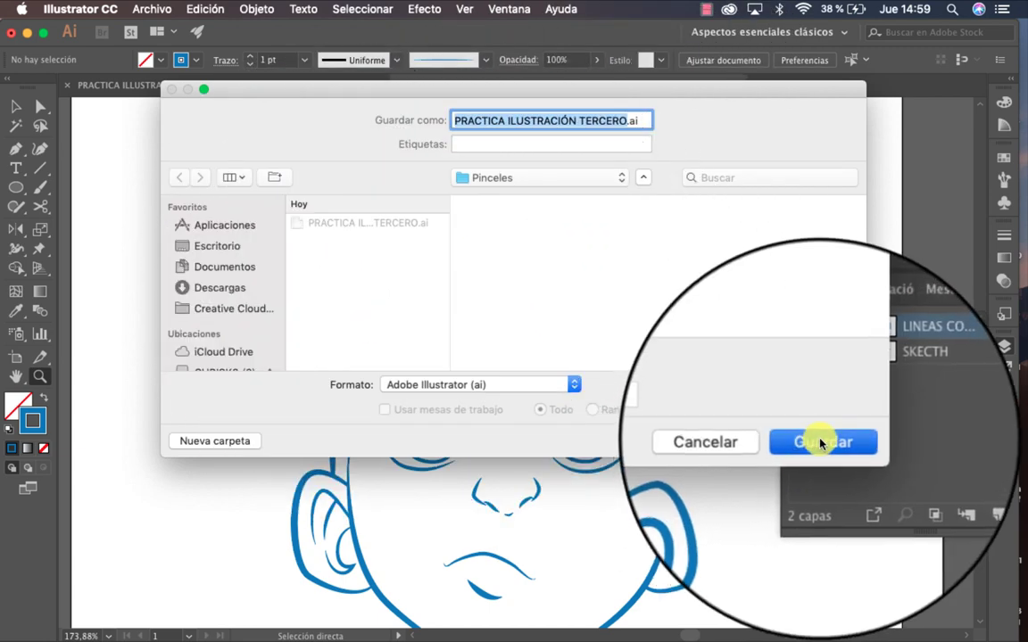
{"action": "left_click", "coordinate": [819, 443]}
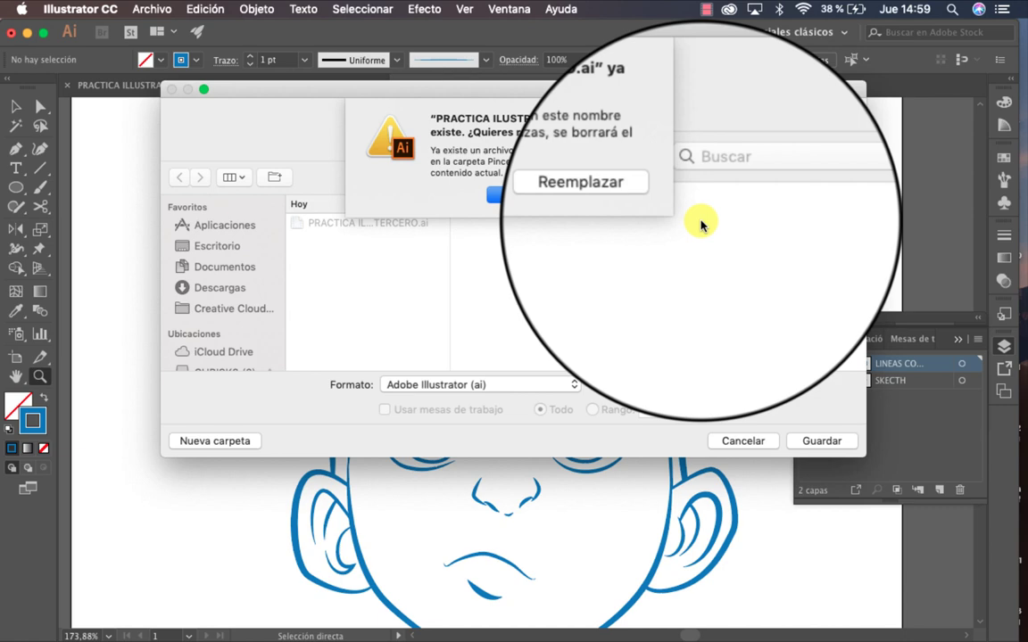
{"action": "left_click", "coordinate": [615, 193]}
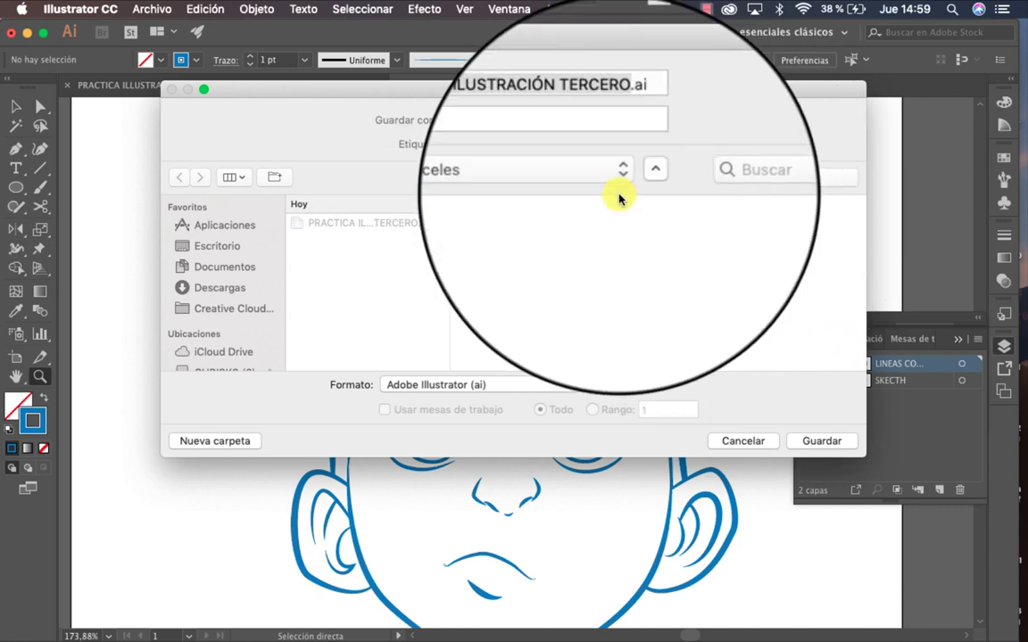
{"action": "left_click", "coordinate": [821, 447]}
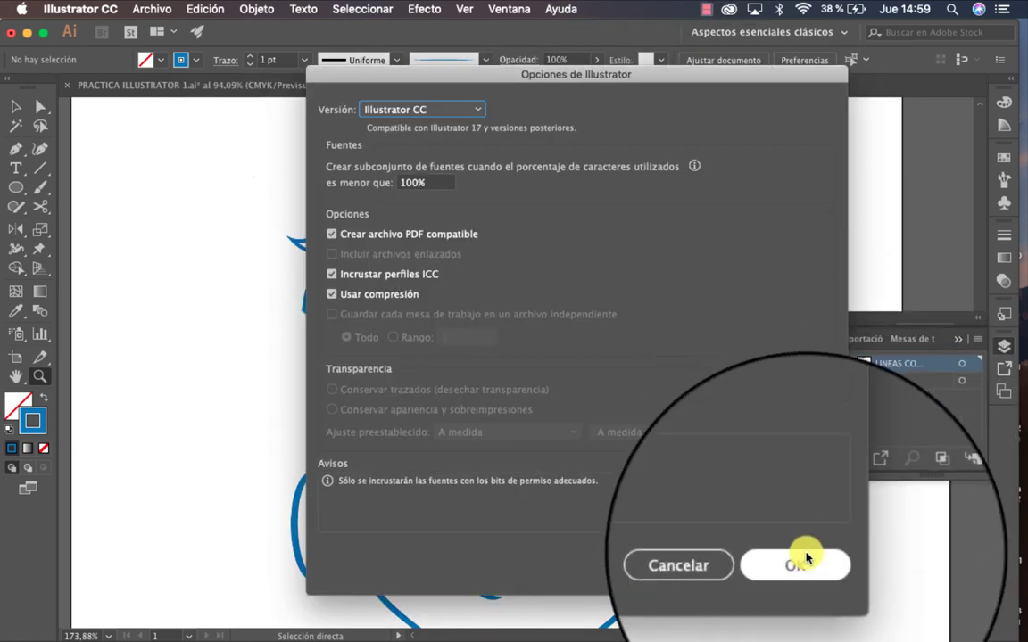
{"action": "left_click", "coordinate": [801, 564]}
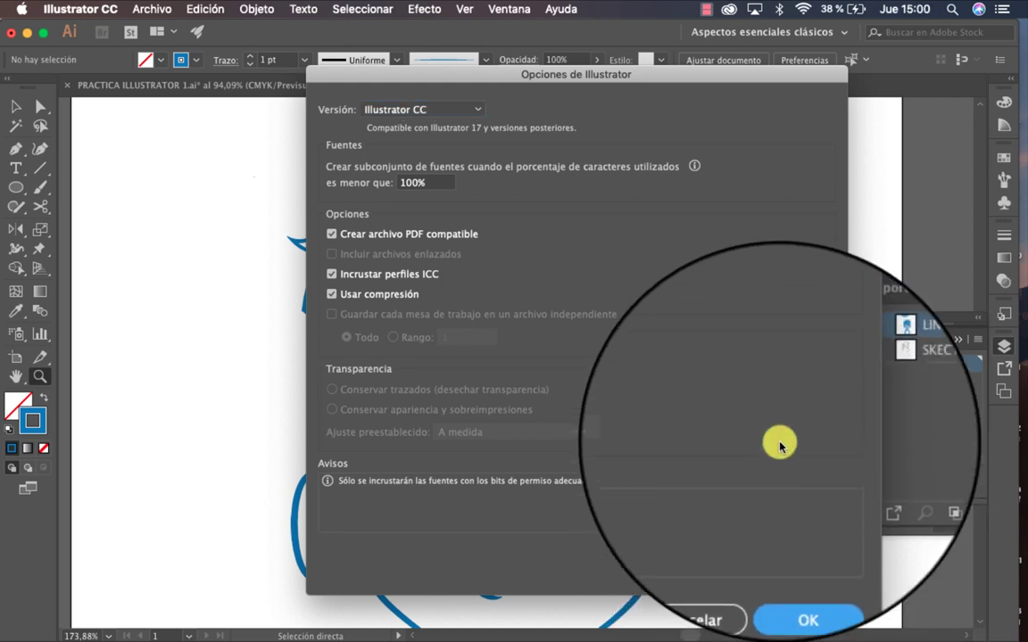
{"action": "key", "text": "Return"}
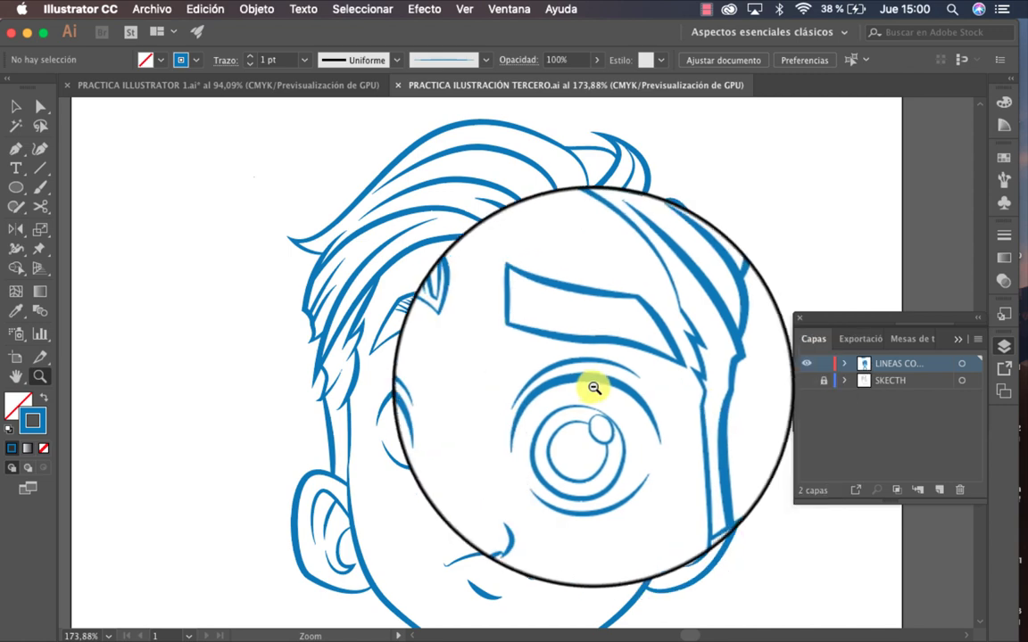
{"action": "left_click", "coordinate": [592, 389], "text": "alt"}
{"action": "left_click", "coordinate": [592, 390], "text": "alt"}
{"action": "left_click_drag", "start_coordinate": [590, 387], "coordinate": [618, 342]}
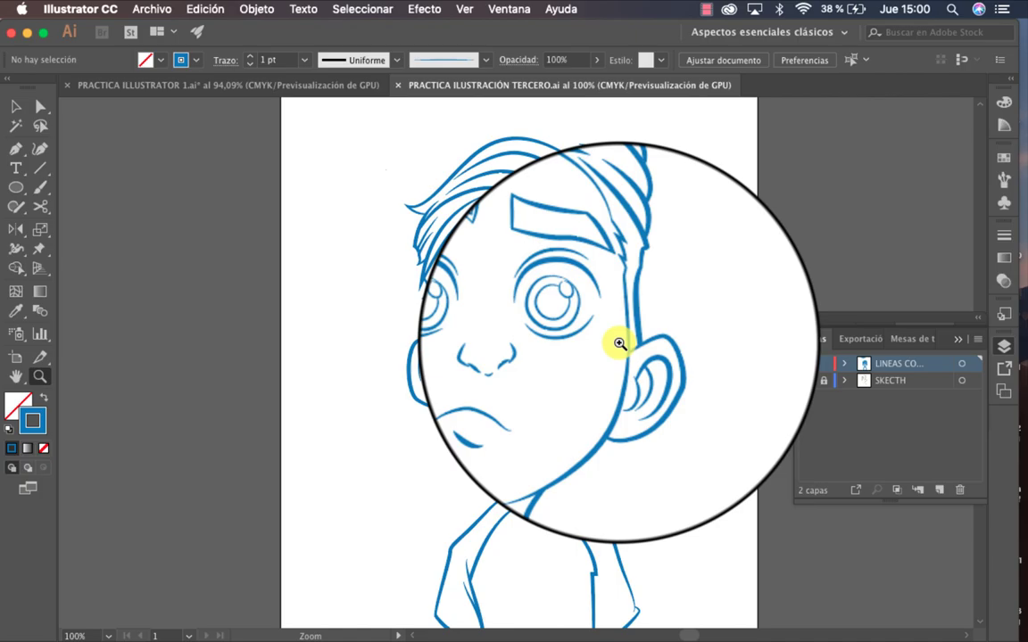
{"action": "left_click", "coordinate": [620, 342]}
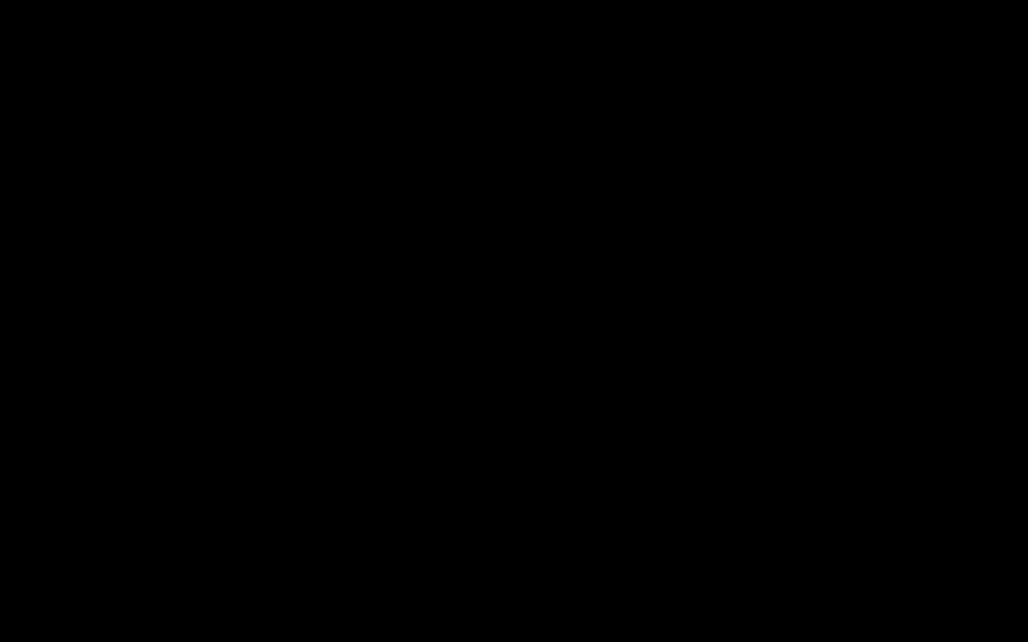